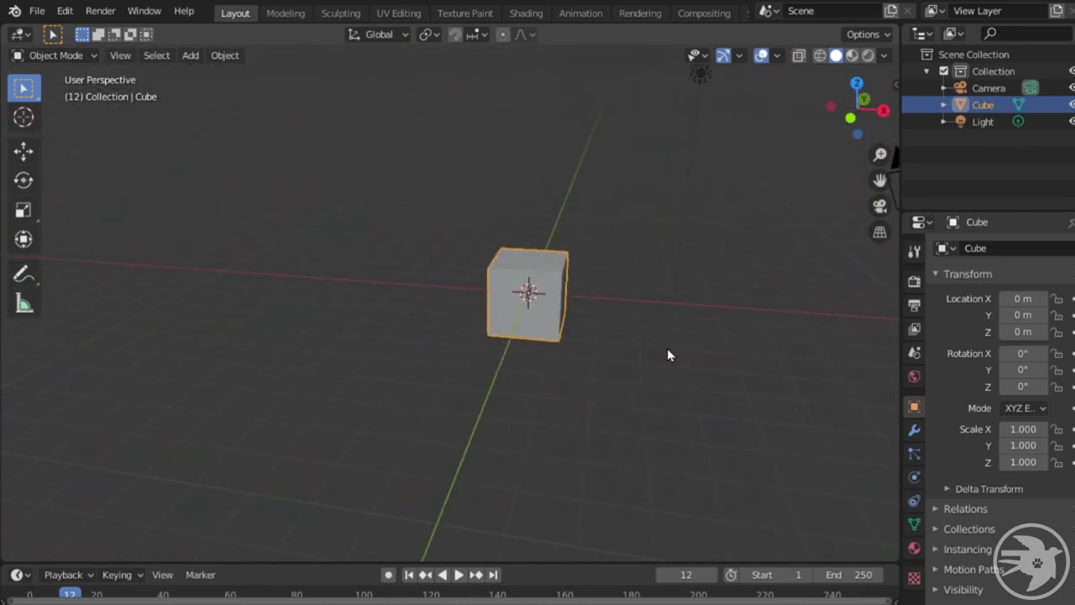
pyautogui.moveTo(617, 337); pyautogui.dragTo(525, 325, button='middle')
pyautogui.click(605, 346)
pyautogui.moveTo(604, 346); pyautogui.dragTo(478, 347, button='middle')
pyautogui.scroll(4, 529, 369)
pyautogui.scroll(-5, 540, 360)
pyautogui.keyDown('shift'); pyautogui.moveTo(424, 300); pyautogui.dragTo(512, 357, button='middle'); pyautogui.keyUp('shift')
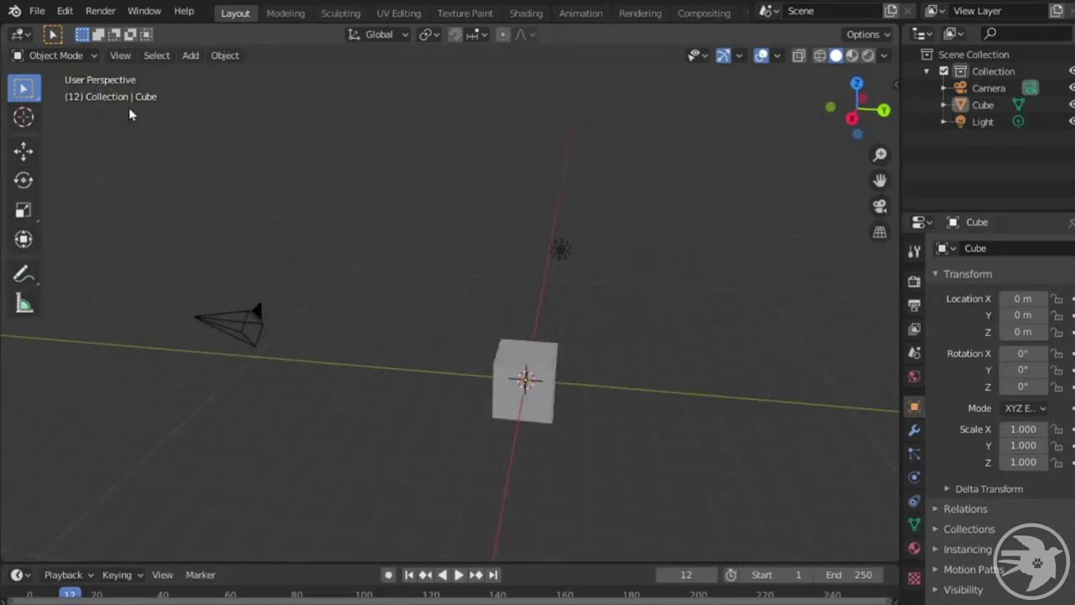
pyautogui.click(188, 59)
pyautogui.moveTo(294, 185); pyautogui.dragTo(341, 230, button='middle')
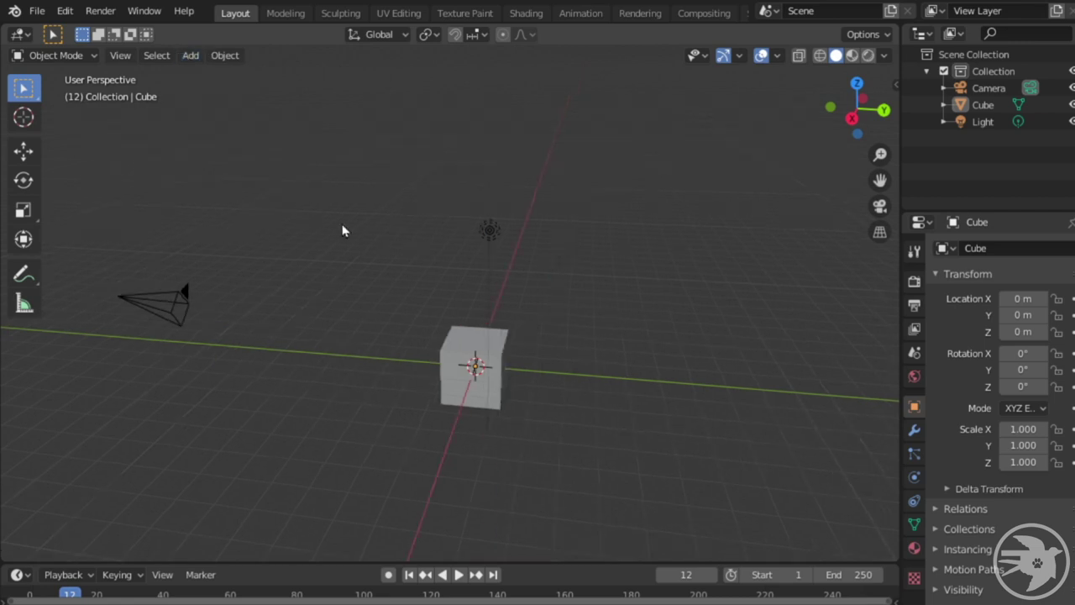
pyautogui.click(190, 55)
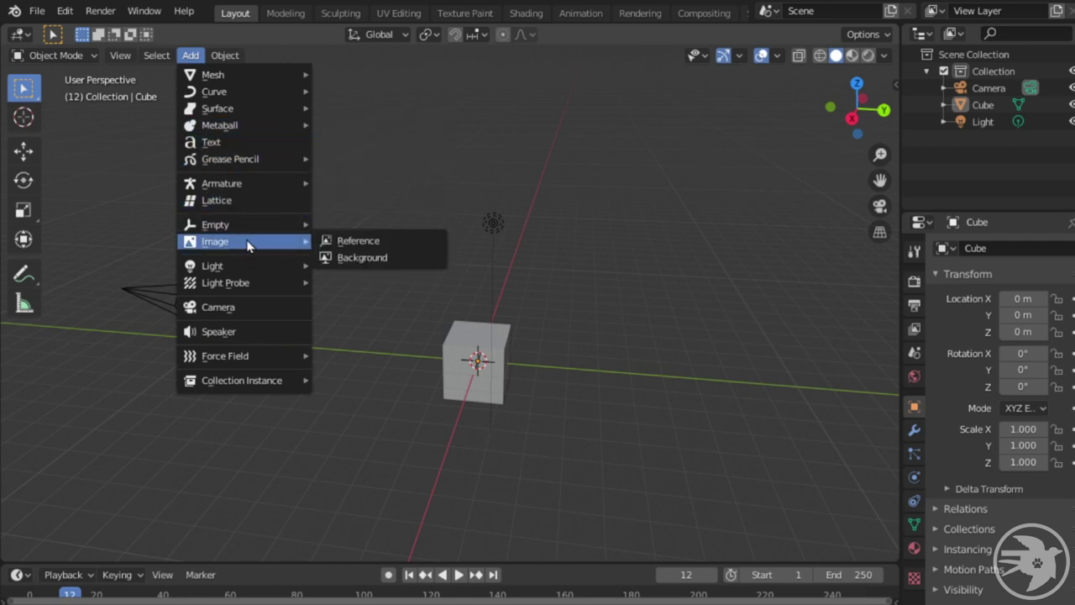
pyautogui.click(359, 261)
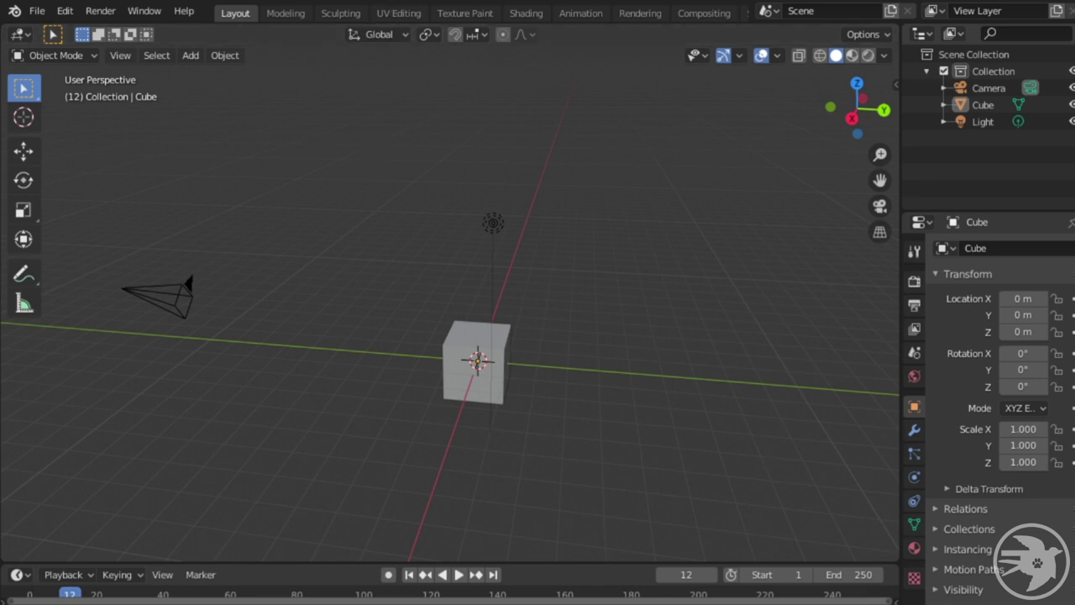
pyautogui.moveTo(547, 351); pyautogui.dragTo(586, 347, button='middle')
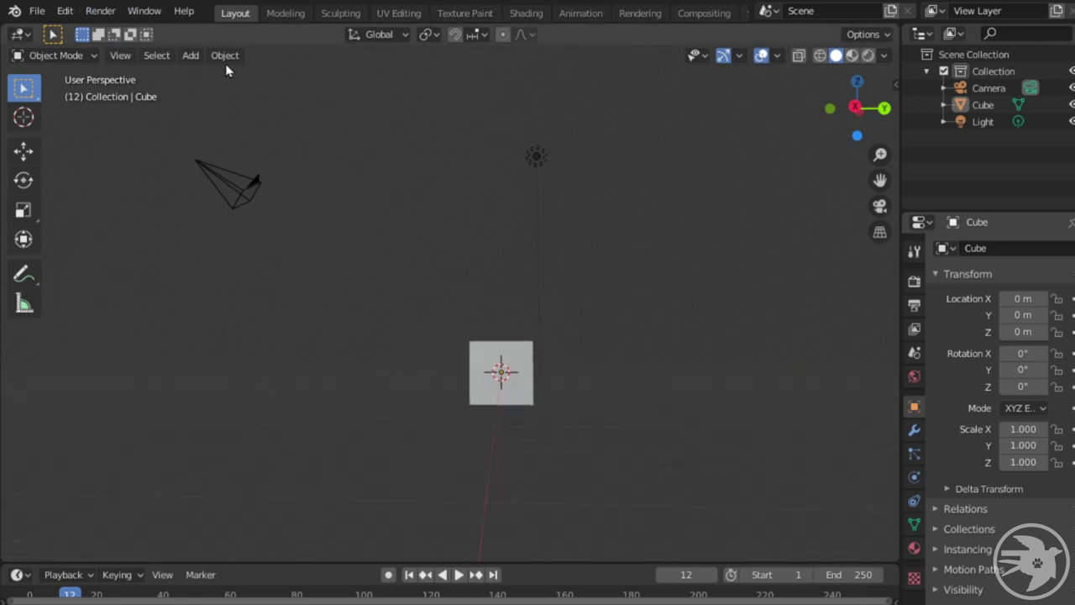
pyautogui.click(192, 56)
pyautogui.moveTo(270, 290)
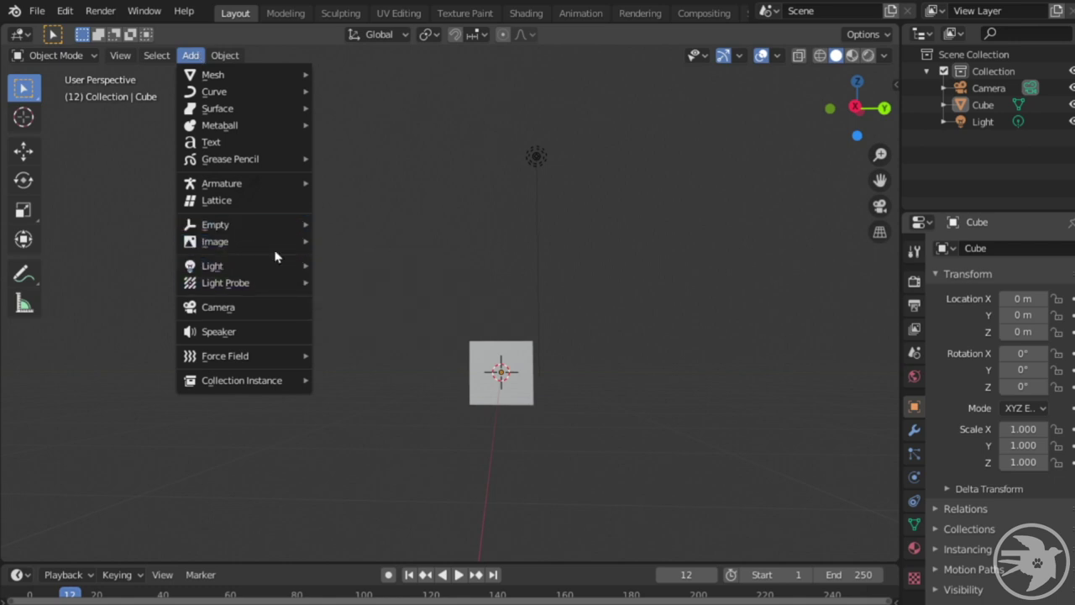
pyautogui.moveTo(259, 243)
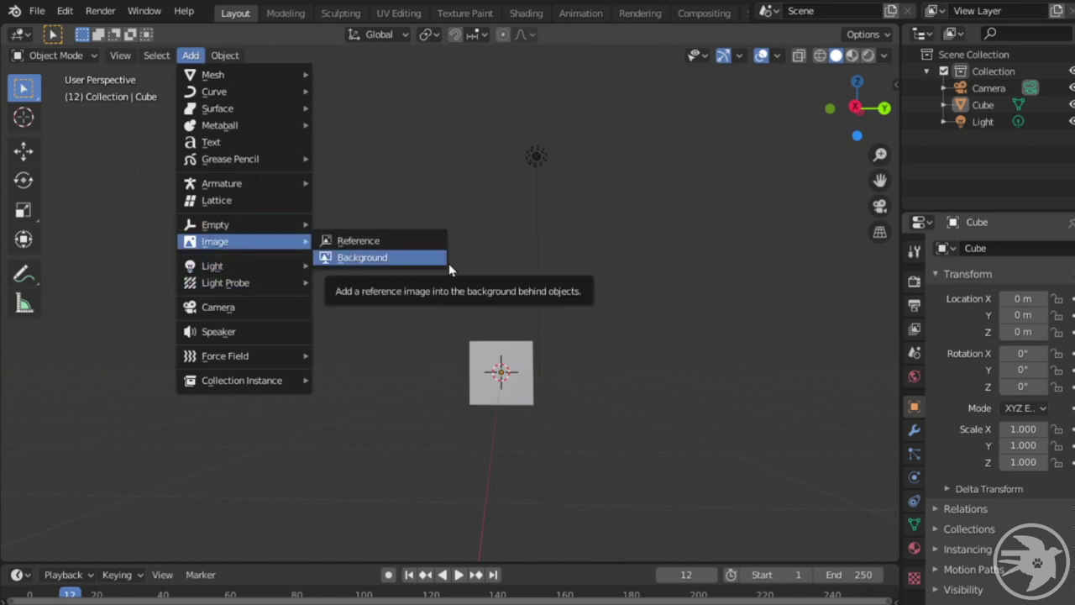
# - Set the viewport to the right view in orthographic projection
pyautogui.click(880, 232)
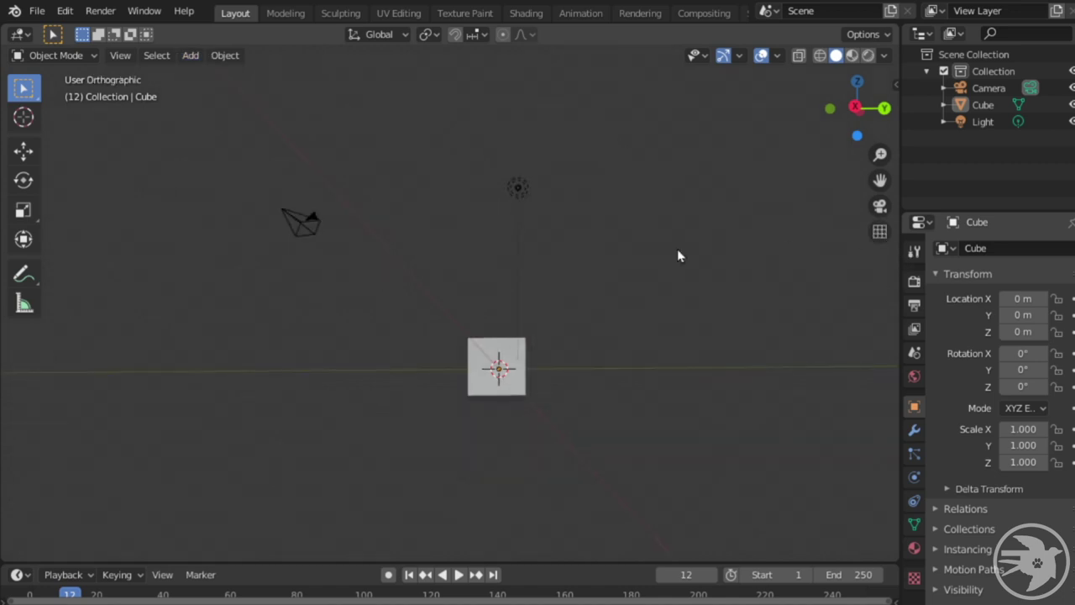
pyautogui.press('KP_3')
pyautogui.moveTo(632, 267); pyautogui.dragTo(570, 277, button='middle')
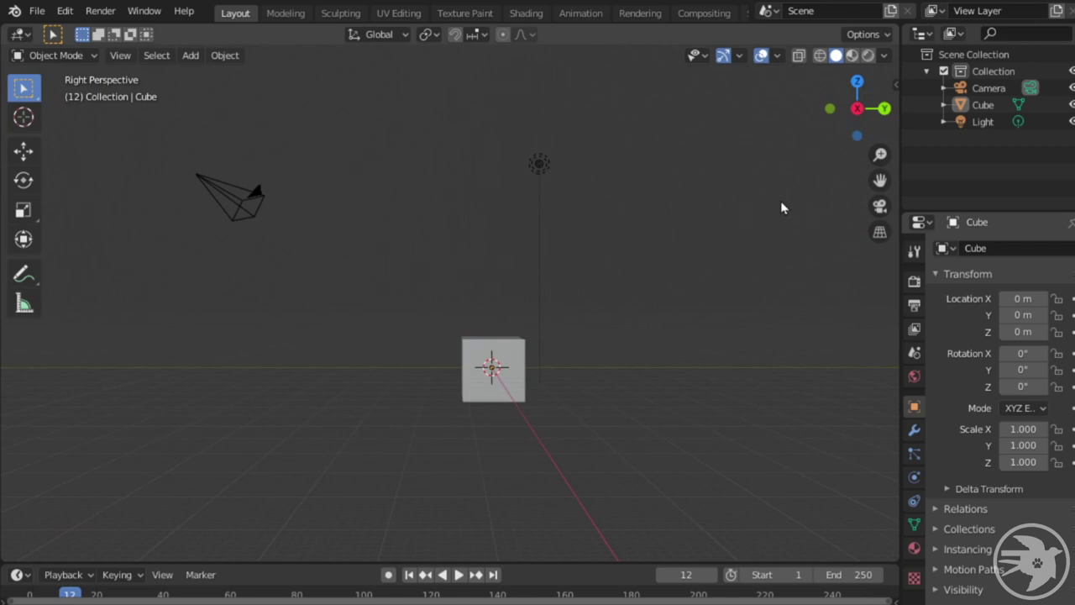
pyautogui.click(879, 234)
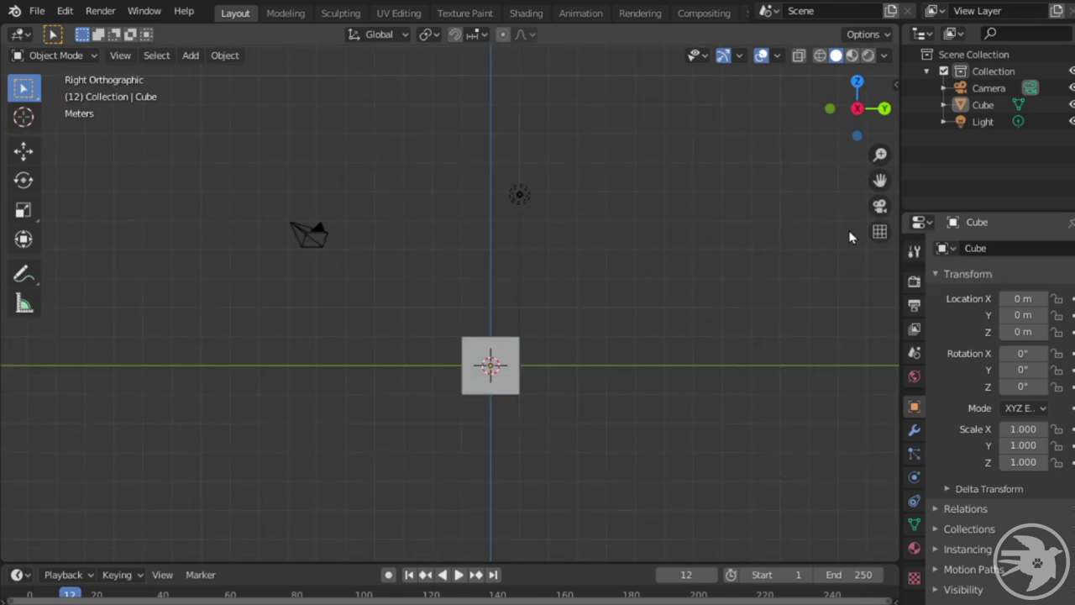
# - Add the cat character reference sheet as a background image and move it upward so the figures stand above the cube
pyautogui.keyDown('shift'); pyautogui.moveTo(651, 293); pyautogui.dragTo(621, 253, button='middle'); pyautogui.keyUp('shift')
pyautogui.scroll(2, 504, 313)
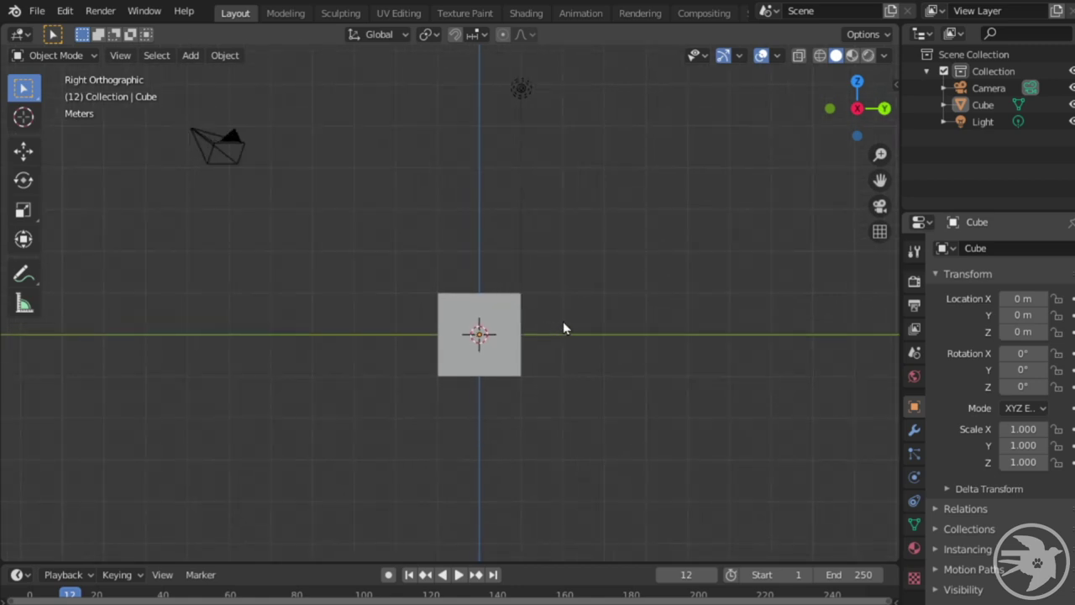
pyautogui.keyDown('shift'); pyautogui.moveTo(564, 326); pyautogui.dragTo(522, 324, button='middle'); pyautogui.keyUp('shift')
pyautogui.click(191, 55)
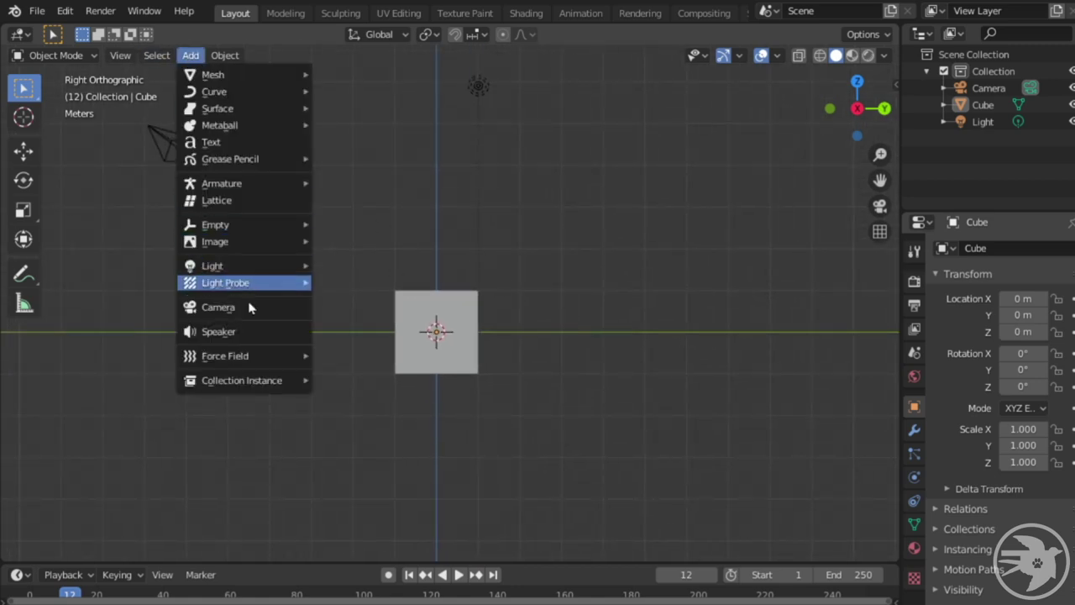
pyautogui.moveTo(239, 242)
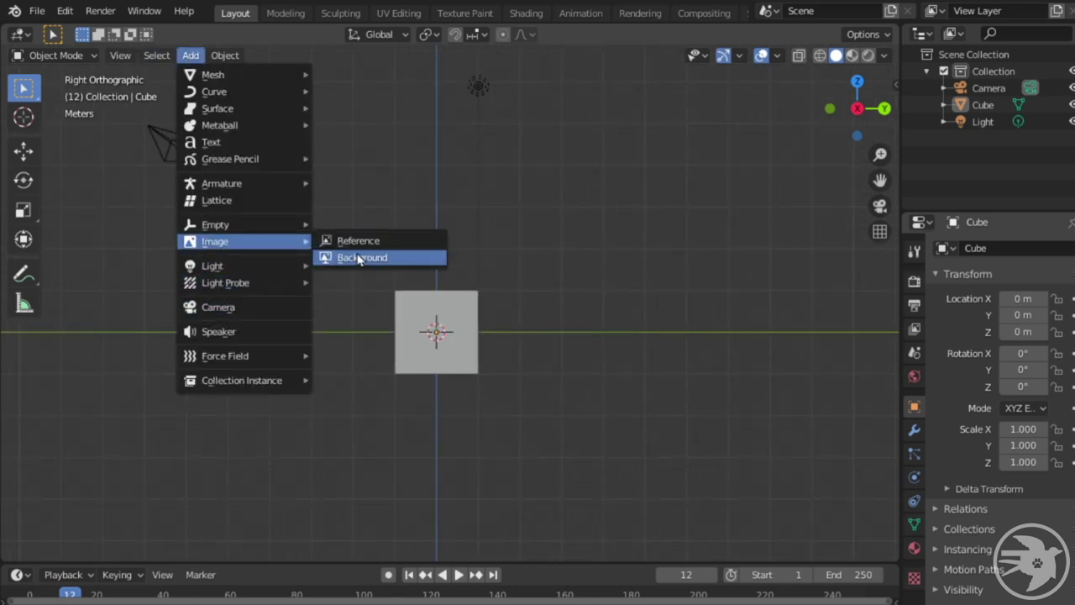
pyautogui.click(357, 260)
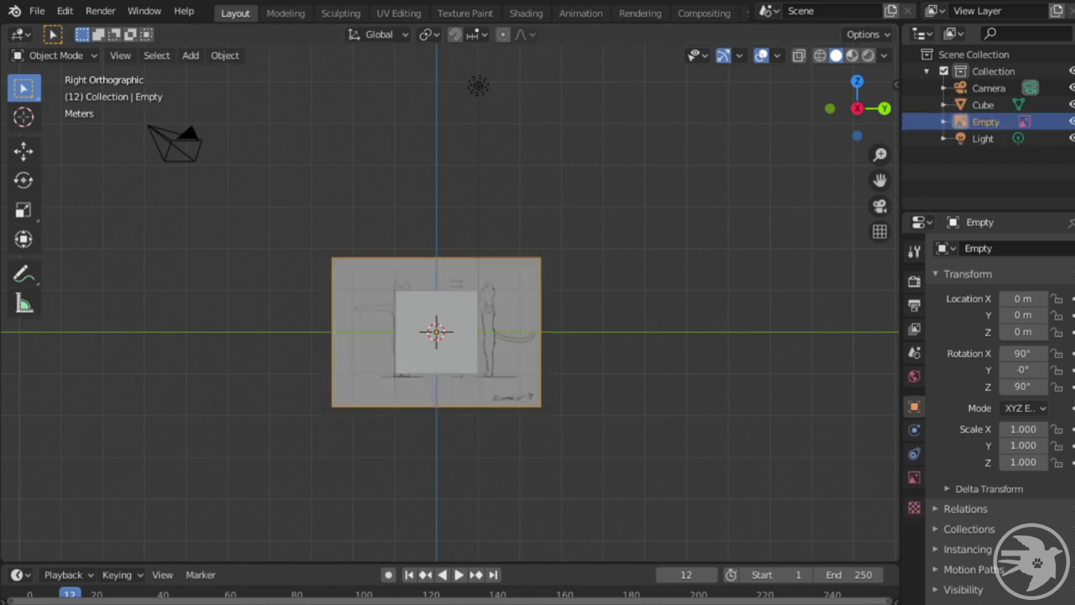
pyautogui.scroll(3, 513, 430)
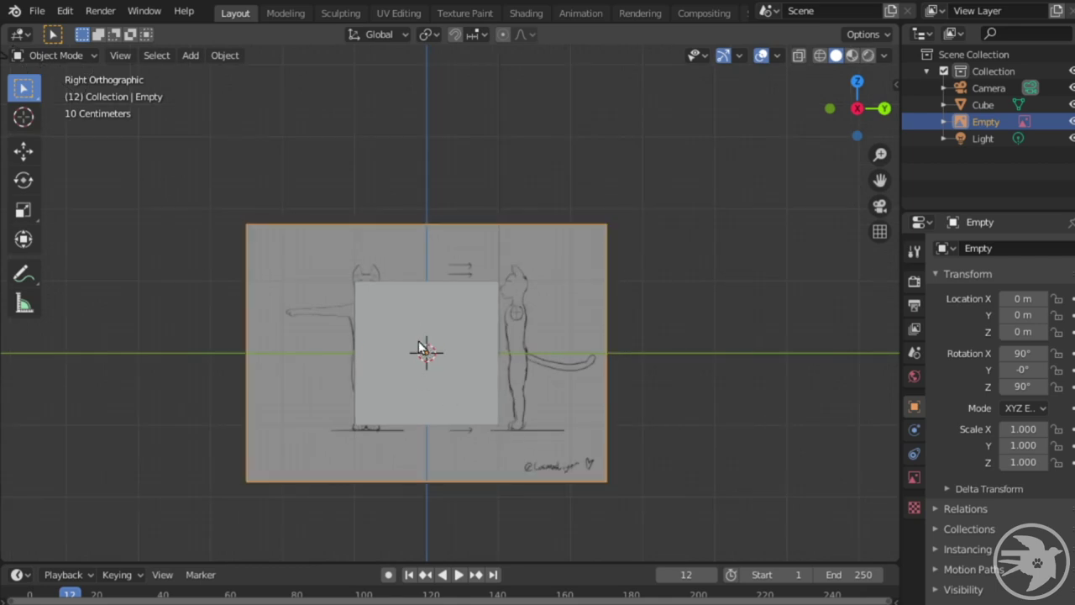
pyautogui.moveTo(426, 352); pyautogui.dragTo(413, 221)
# - Select the cube and switch the viewport shading to Wireframe
pyautogui.click(452, 393)
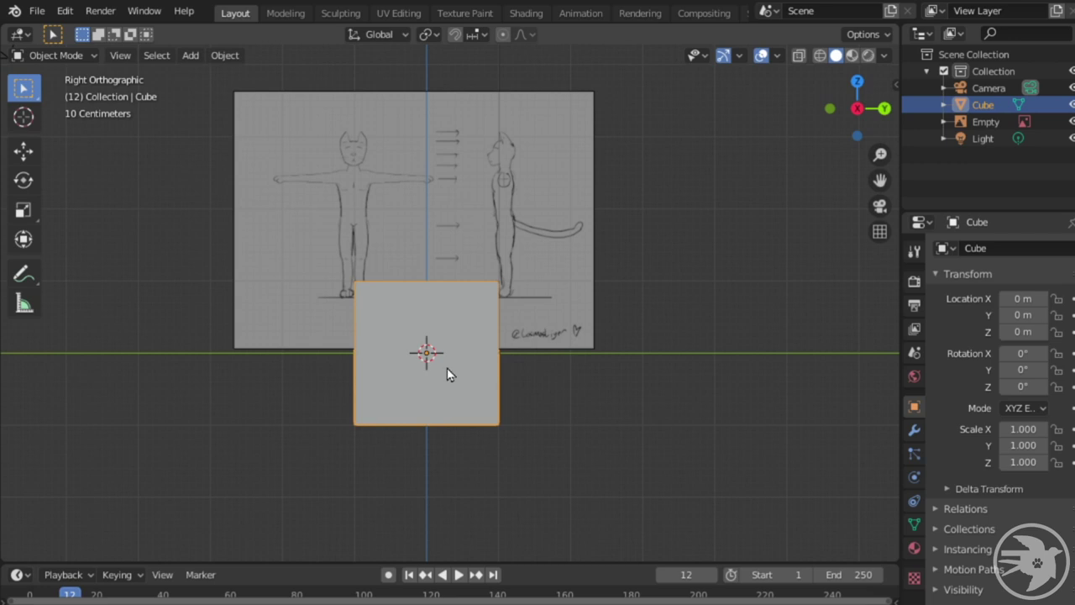
pyautogui.press('z')
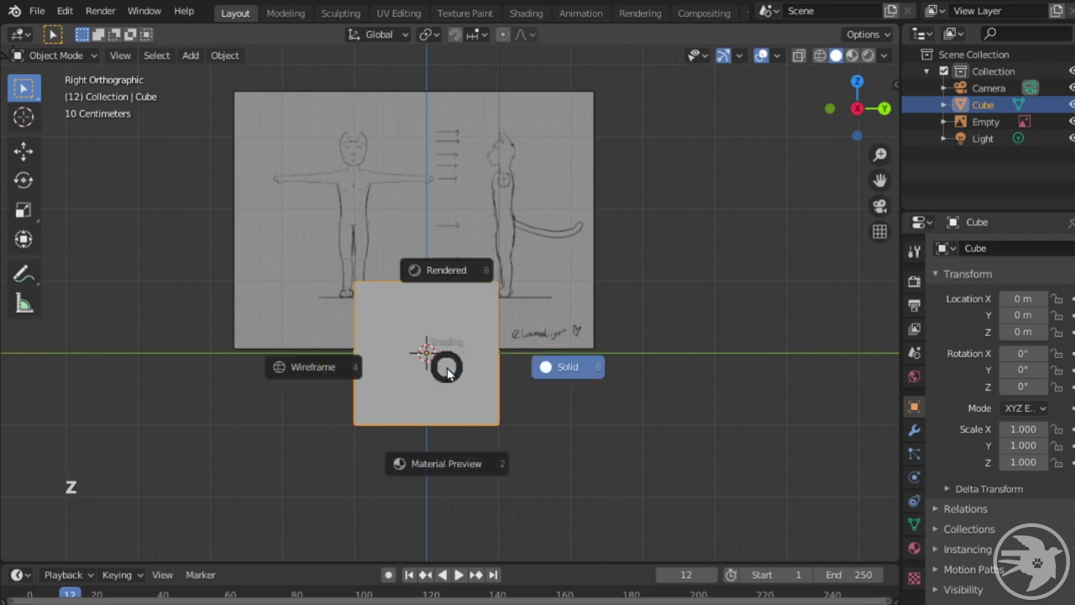
pyautogui.click(328, 373)
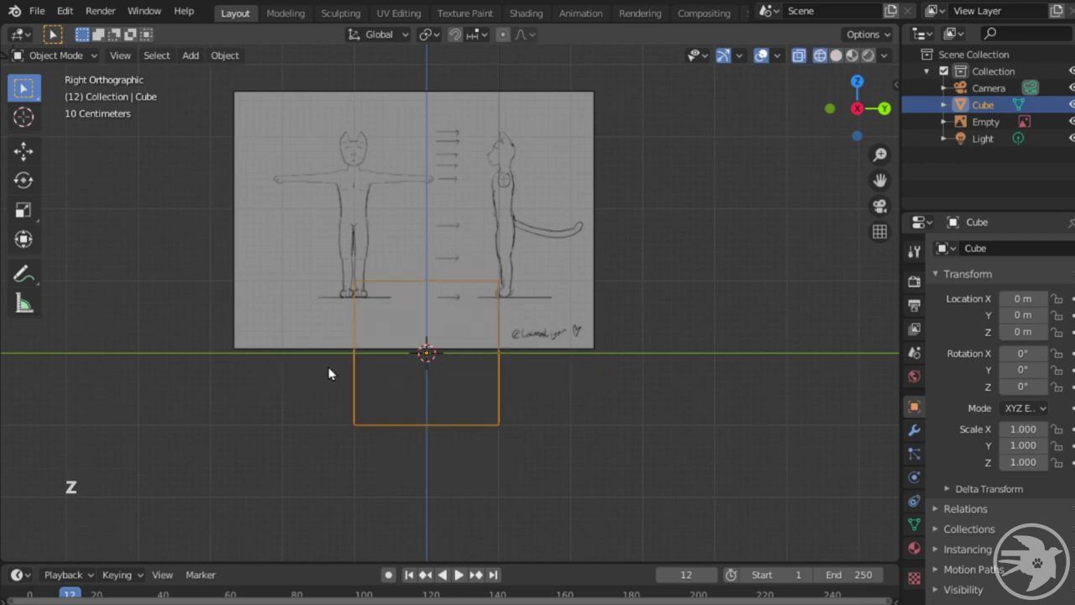
# - Move the reference image so the front-view cat's feet stand near the world origin
pyautogui.click(418, 220)
pyautogui.press('g')
pyautogui.click(486, 267)
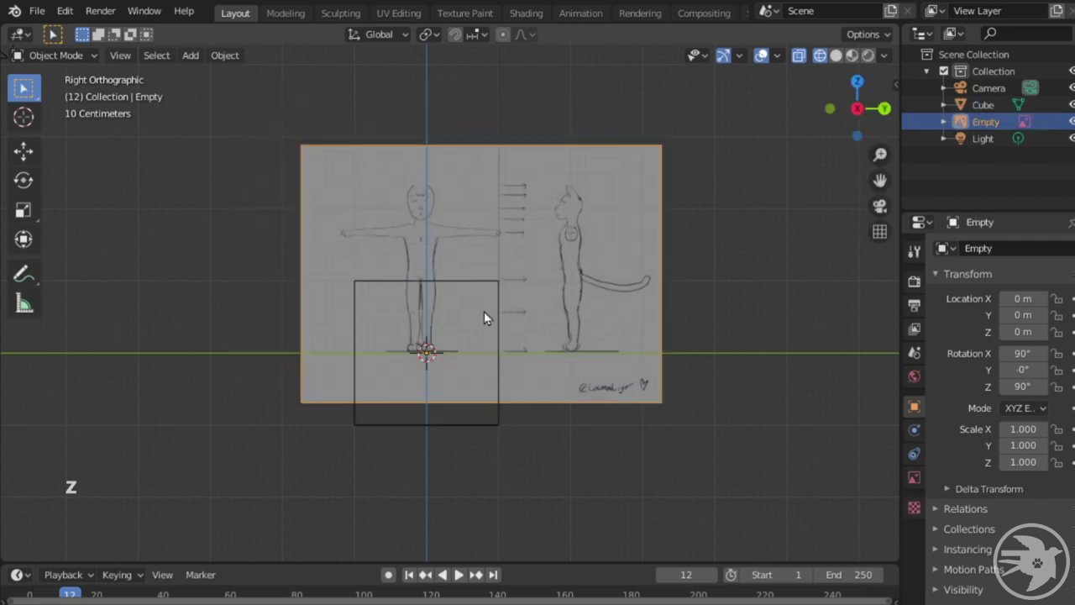
# - Reselect the reference image and shift it horizontally to centre the front-view cat on the vertical Z axis
pyautogui.scroll(4, 495, 252)
pyautogui.click(552, 226)
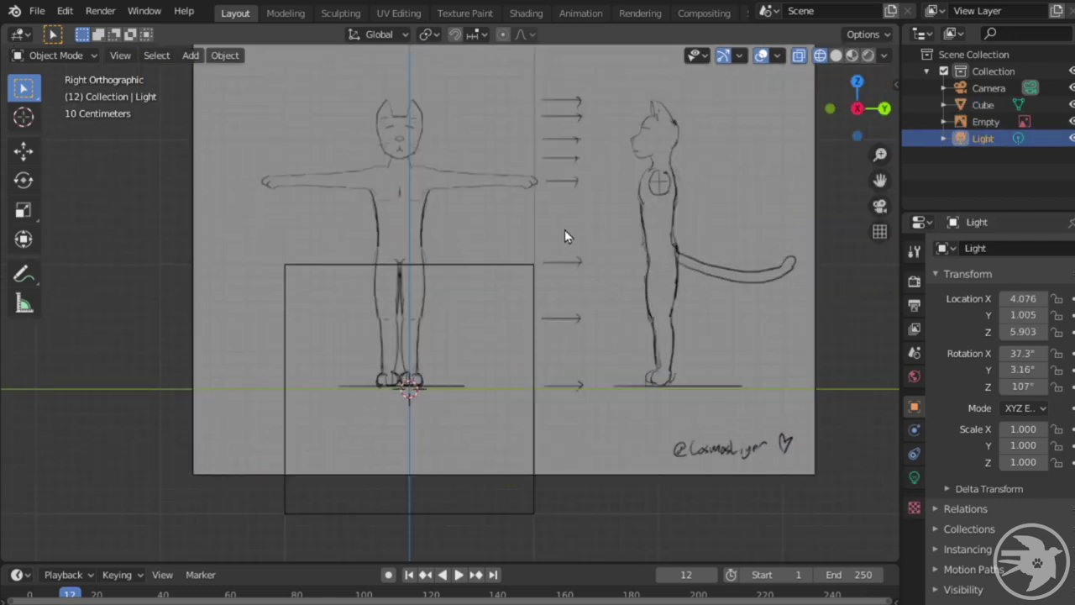
pyautogui.click(521, 219)
pyautogui.scroll(-3, 495, 236)
pyautogui.press('g')
pyautogui.click(483, 269)
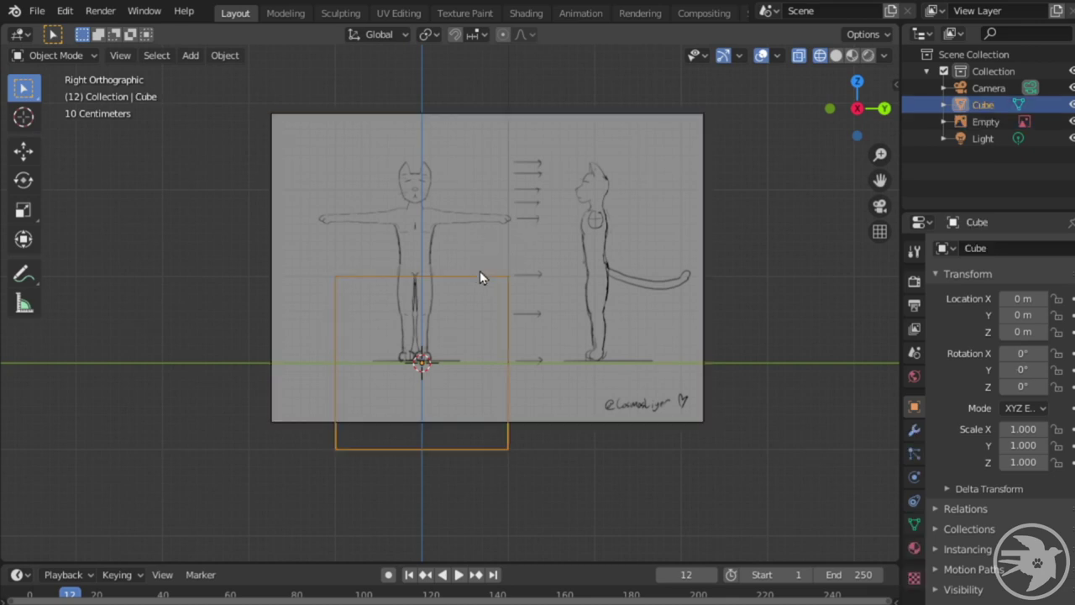
pyautogui.click(489, 266)
pyautogui.press('g')
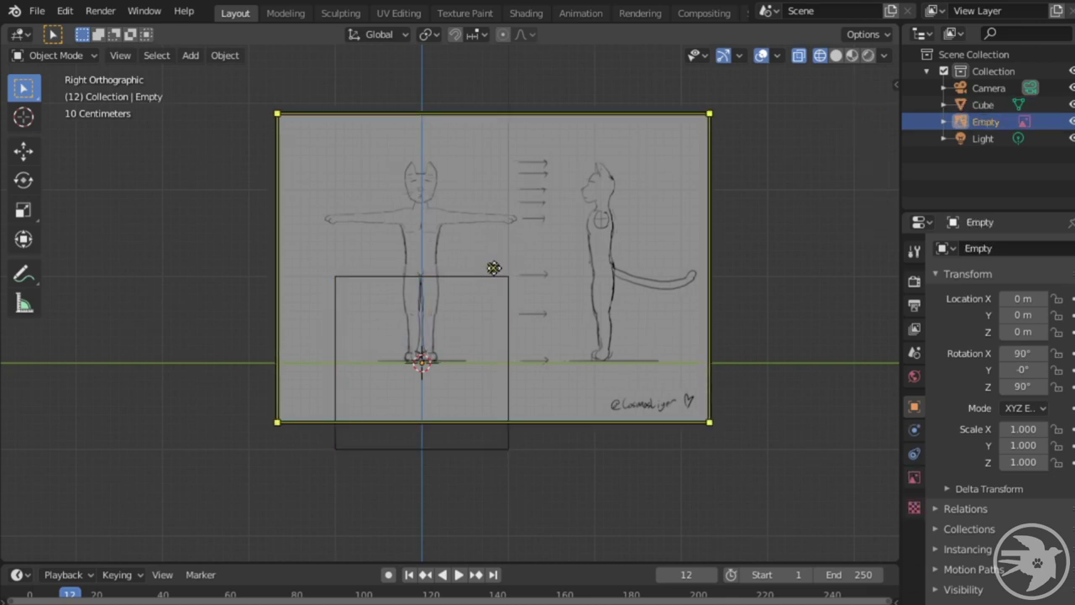
pyautogui.click(493, 268)
# - Fine-tune the reference image so the front-view cat's ground line rests on the green Y axis
pyautogui.scroll(2, 499, 259)
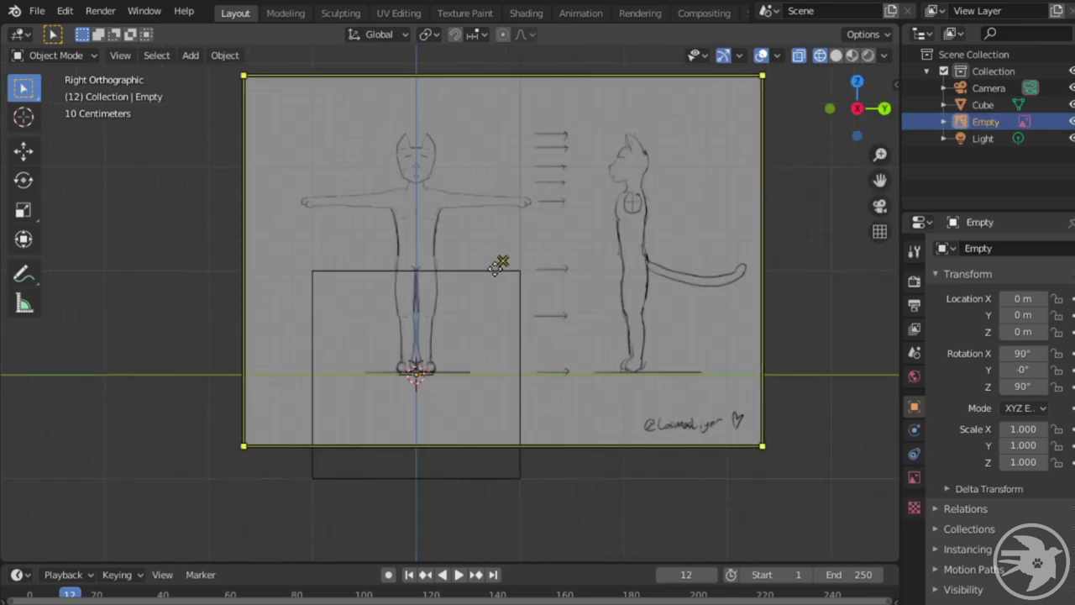
pyautogui.scroll(2, 512, 249)
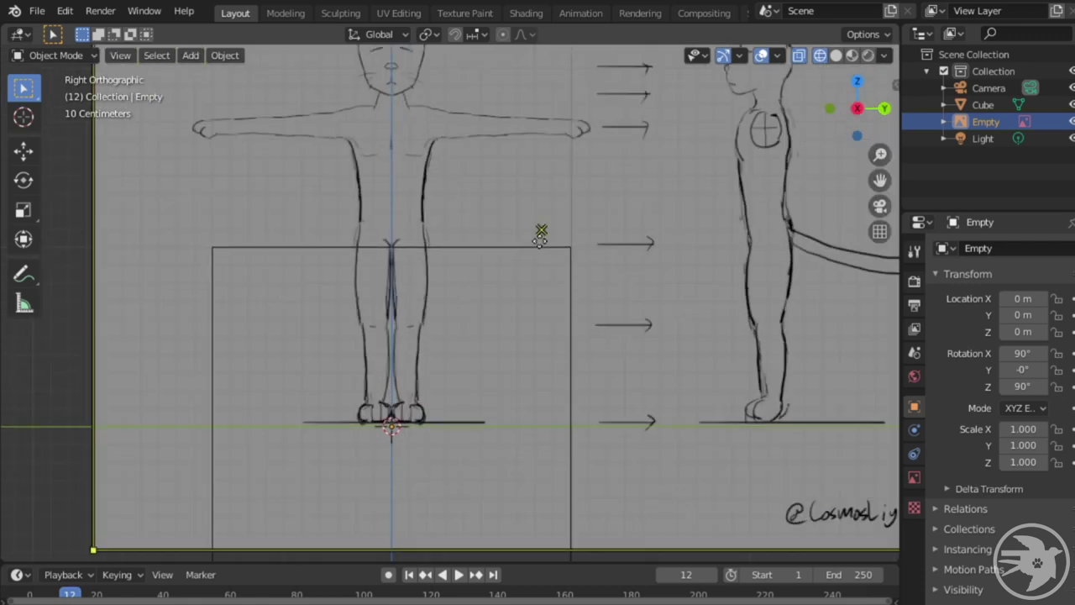
pyautogui.scroll(-1, 535, 239)
pyautogui.moveTo(527, 240); pyautogui.dragTo(530, 244)
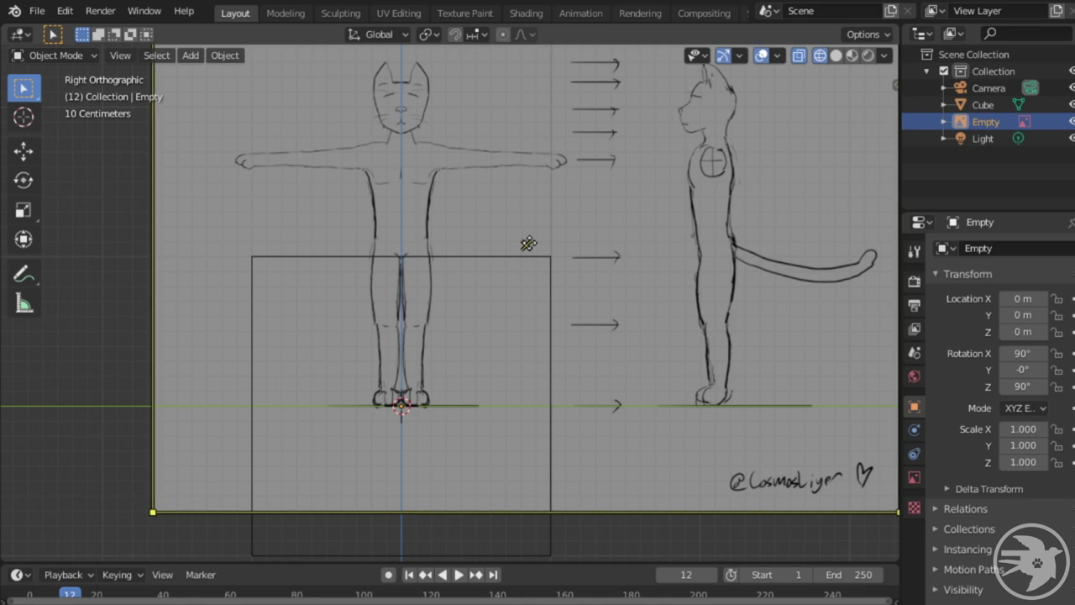
pyautogui.click(527, 244)
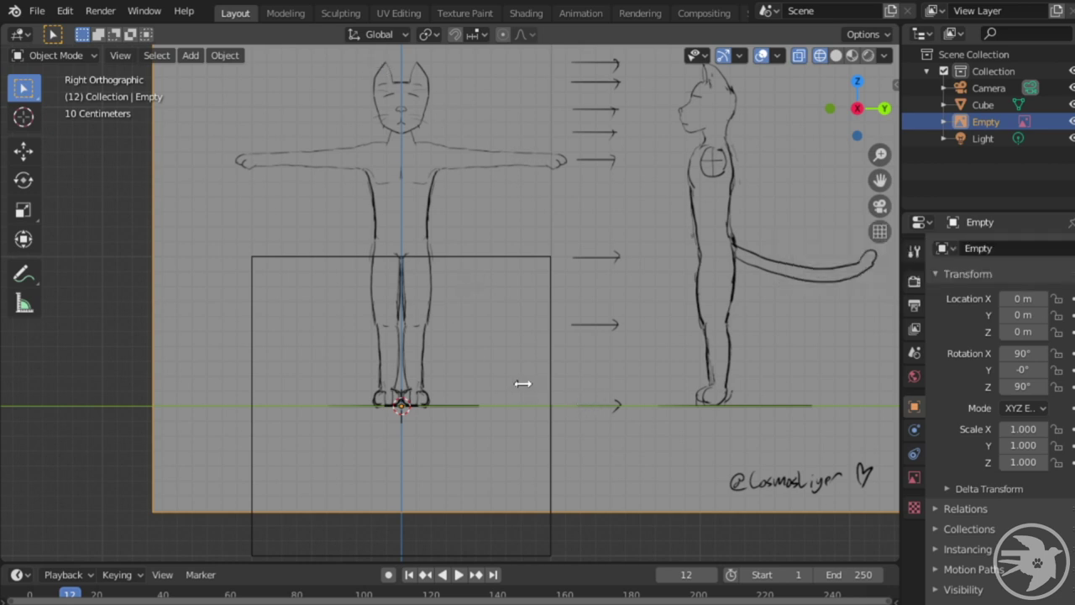
# - Set the viewport to the back orthographic view, looking edge-on at the reference image
pyautogui.scroll(-4, 647, 386)
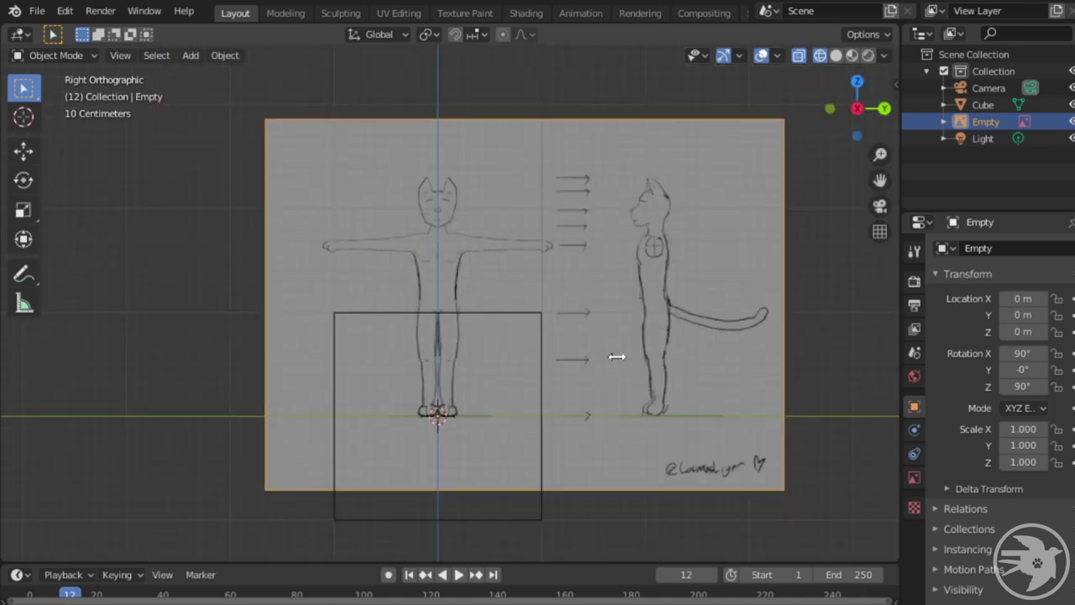
pyautogui.moveTo(639, 357); pyautogui.dragTo(458, 349, button='middle')
pyautogui.click(880, 232)
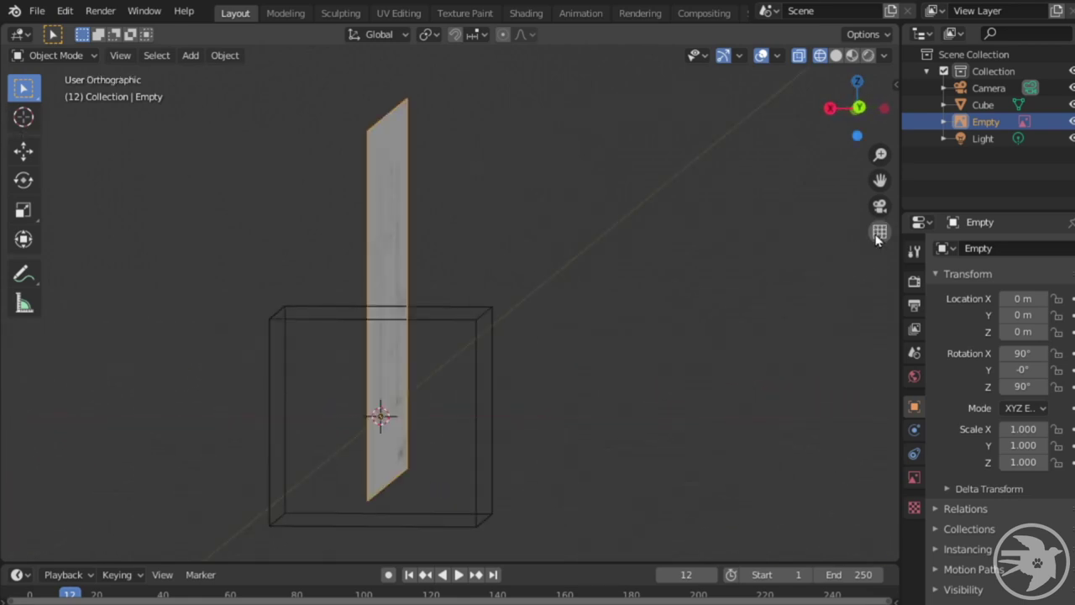
pyautogui.moveTo(515, 332); pyautogui.dragTo(508, 337, button='middle')
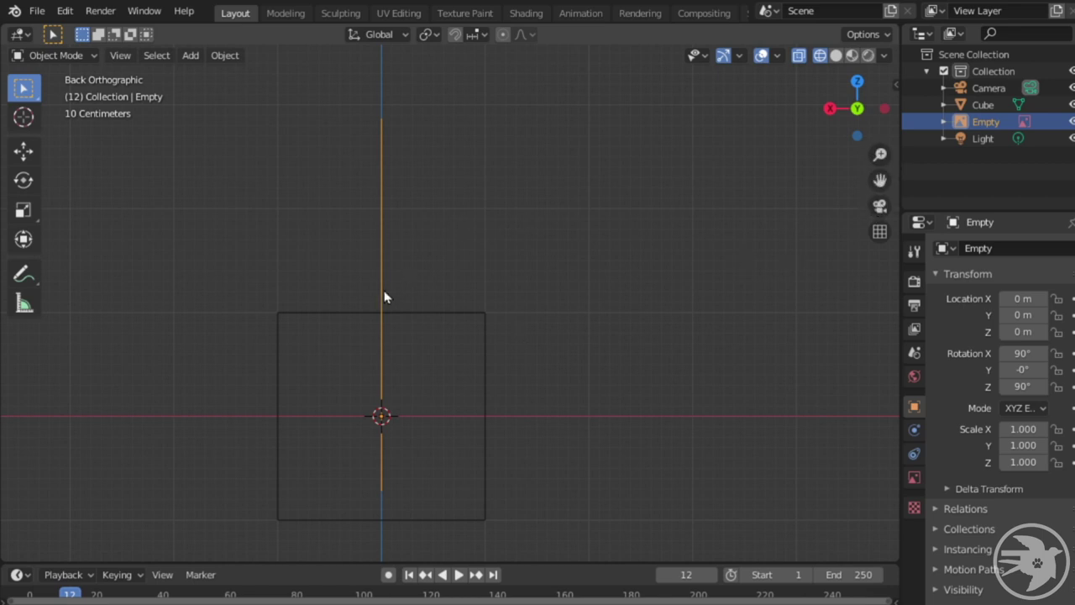
# - Add the cat reference sheet as a second background image and move it so the side-view cat stands on the origin
pyautogui.click(189, 55)
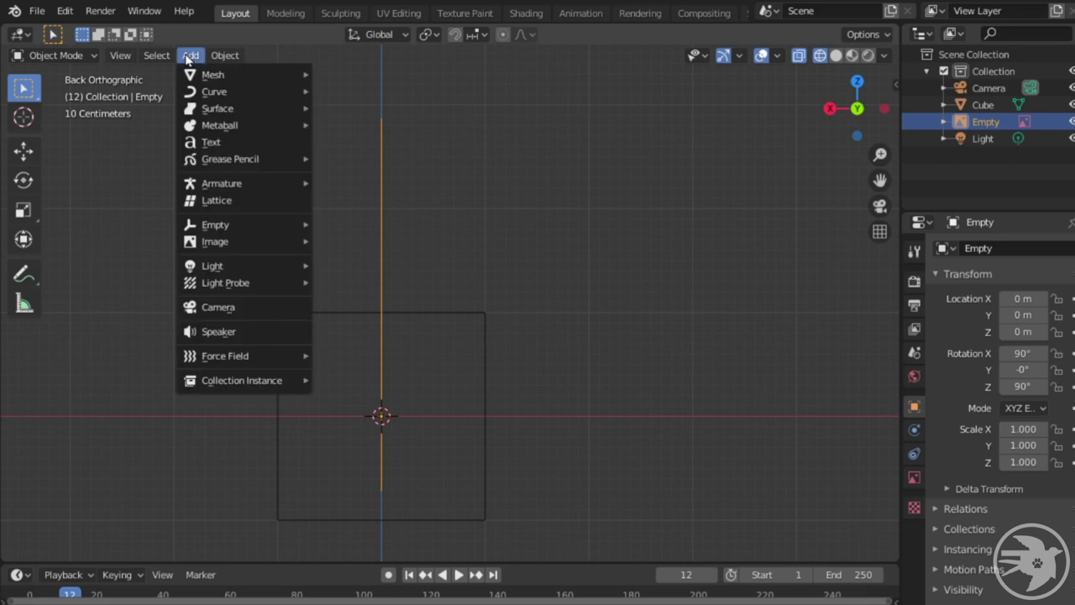
pyautogui.moveTo(240, 243)
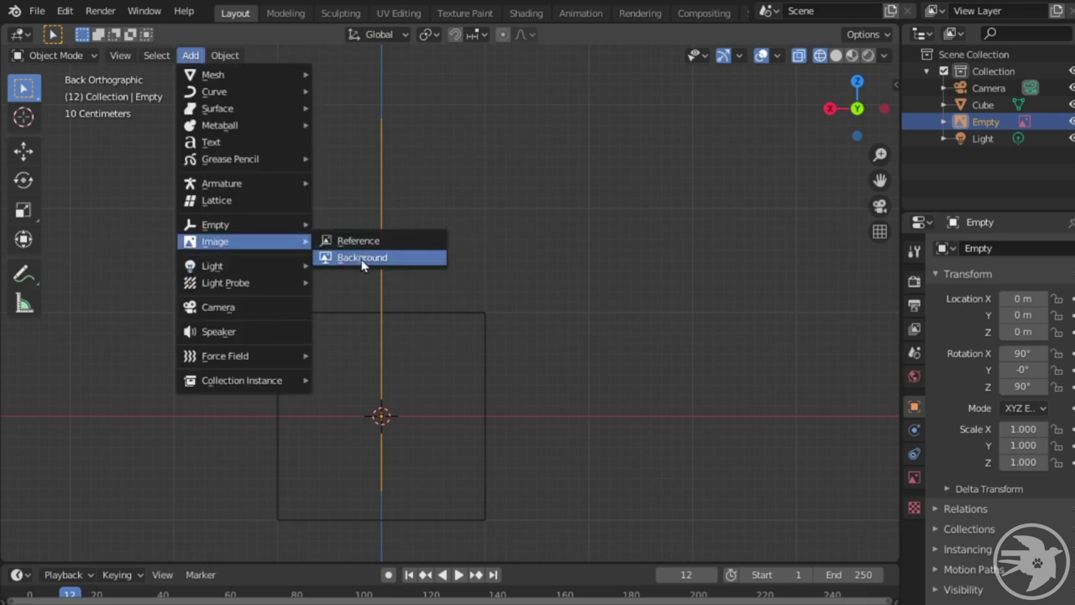
pyautogui.click(362, 261)
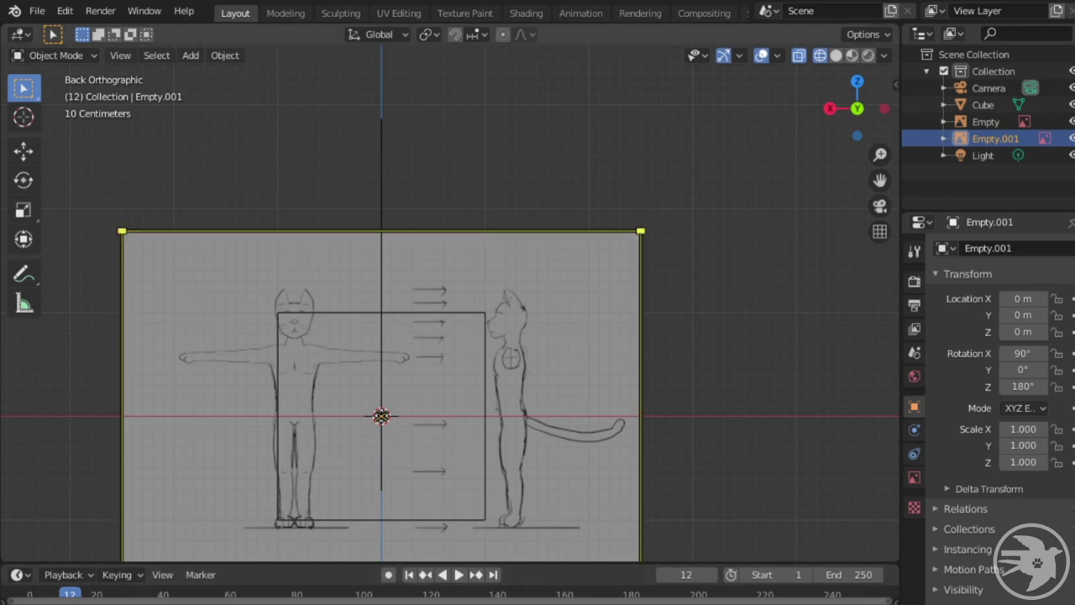
pyautogui.moveTo(381, 416); pyautogui.dragTo(252, 302)
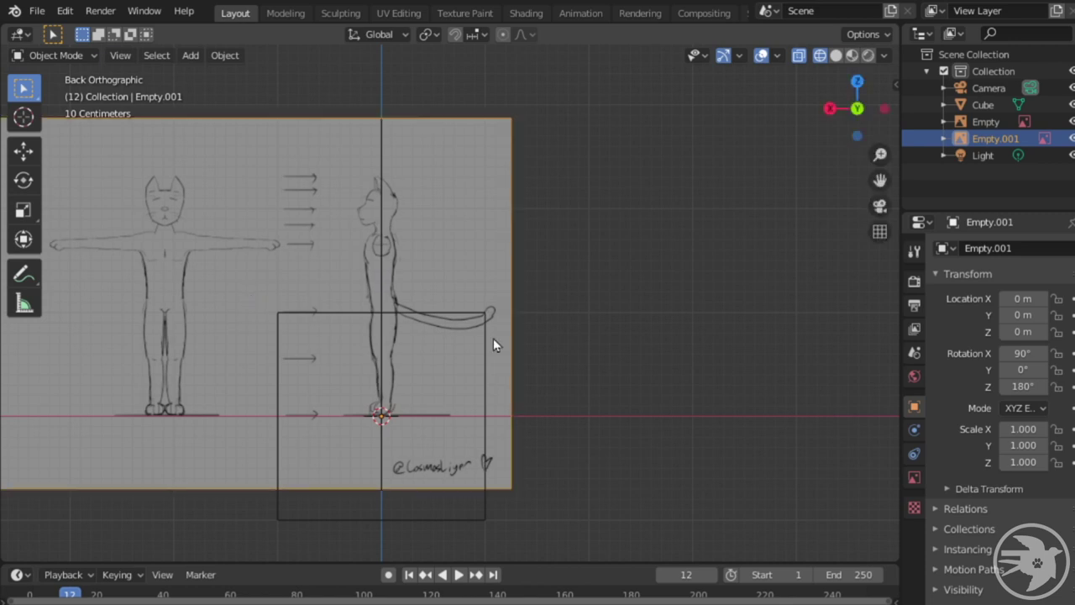
# - Switch the viewport from wireframe to solid shading
pyautogui.keyDown('shift'); pyautogui.moveTo(568, 360); pyautogui.dragTo(656, 412, button='middle'); pyautogui.keyUp('shift')
pyautogui.press('KP_5')
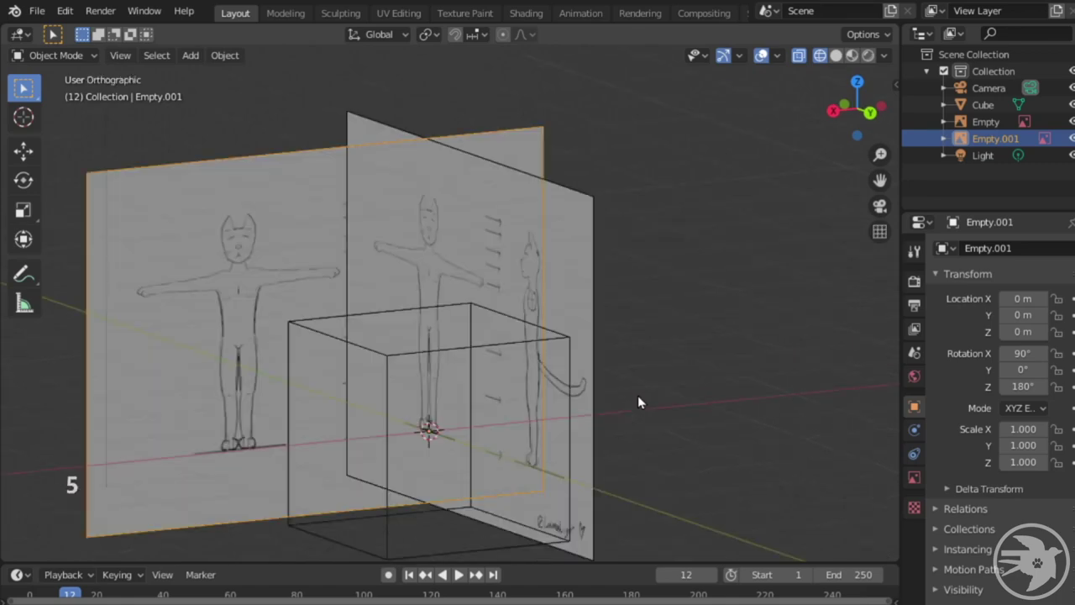
pyautogui.moveTo(625, 381); pyautogui.dragTo(677, 454, button='middle')
pyautogui.press('z')
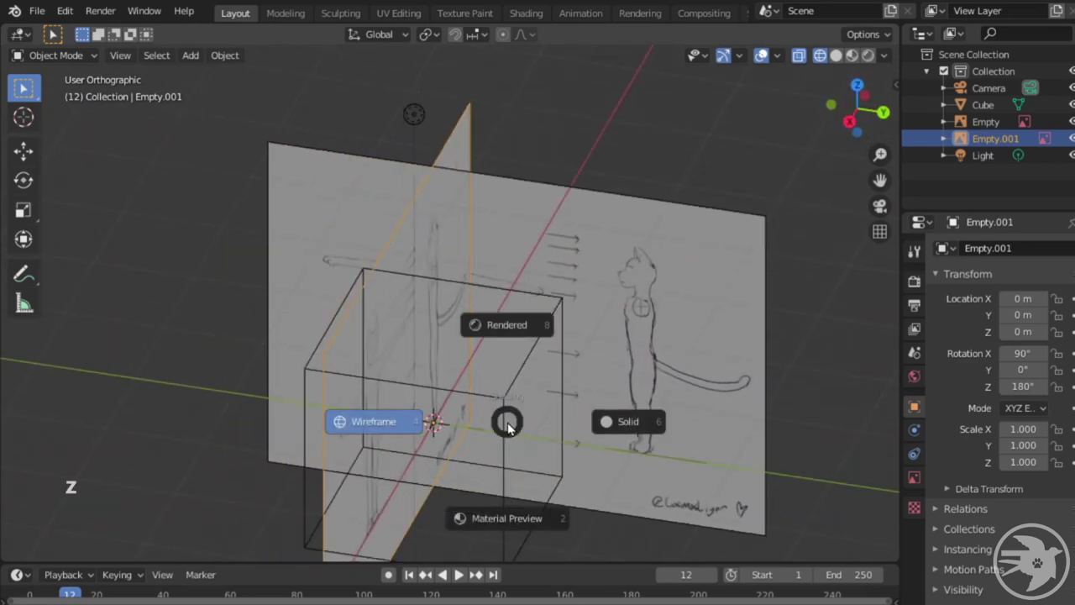
pyautogui.click(637, 420)
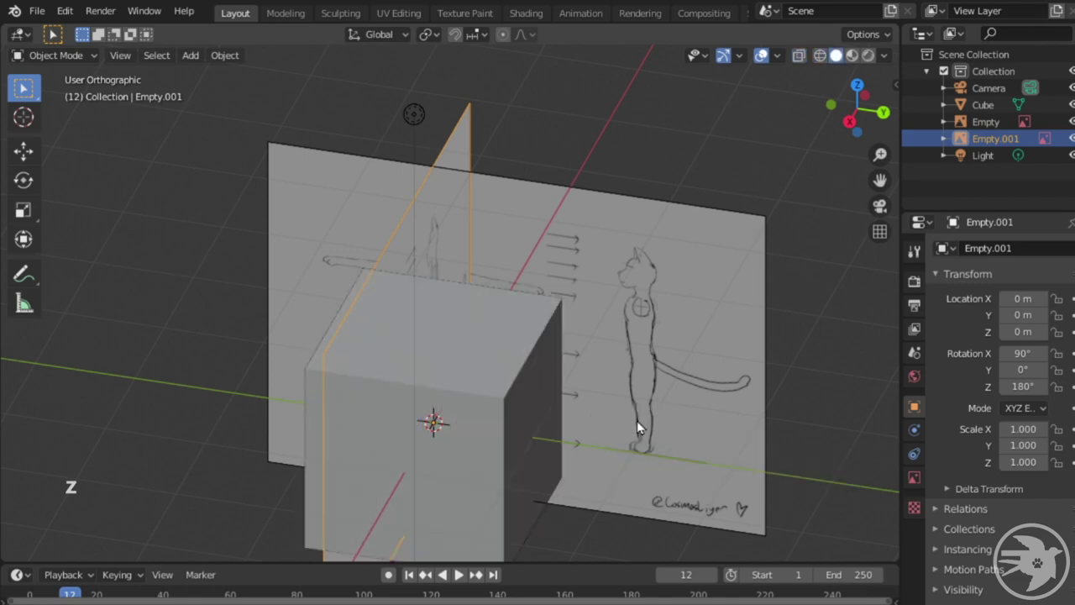
# - Enter Edit Mode on the cube and clear the vertex selection
pyautogui.moveTo(636, 420); pyautogui.dragTo(559, 406, button='middle')
pyautogui.moveTo(641, 417); pyautogui.dragTo(551, 404, button='middle')
pyautogui.click(427, 447)
pyautogui.press('Tab')
pyautogui.click(167, 346)
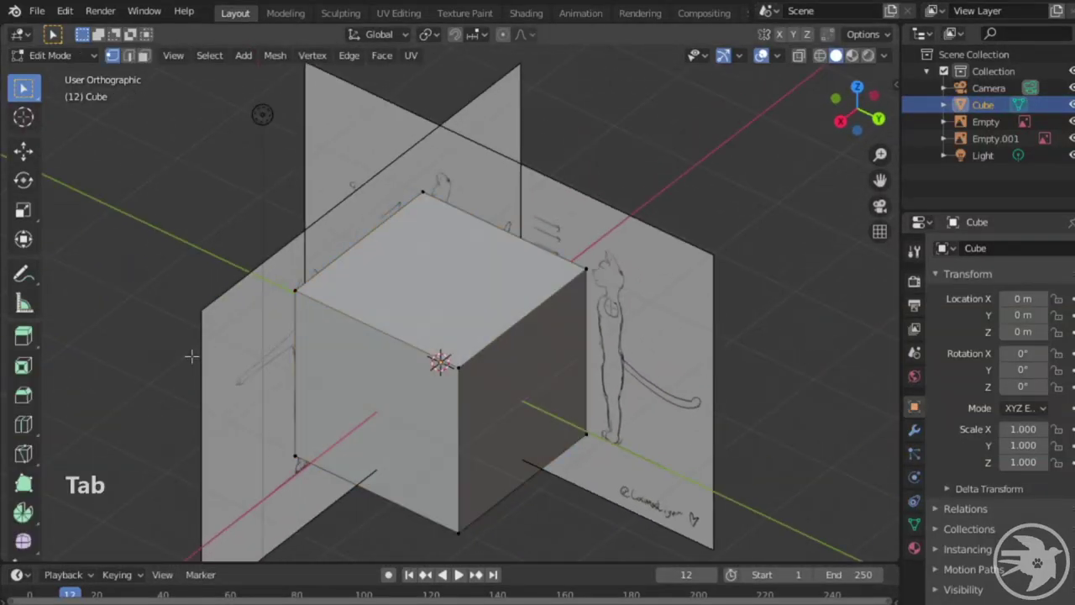
# - Add a vertical loop cut through the cube's exact middle, splitting it into two halves along the Y axis
pyautogui.moveTo(362, 358); pyautogui.dragTo(469, 338, button='middle')
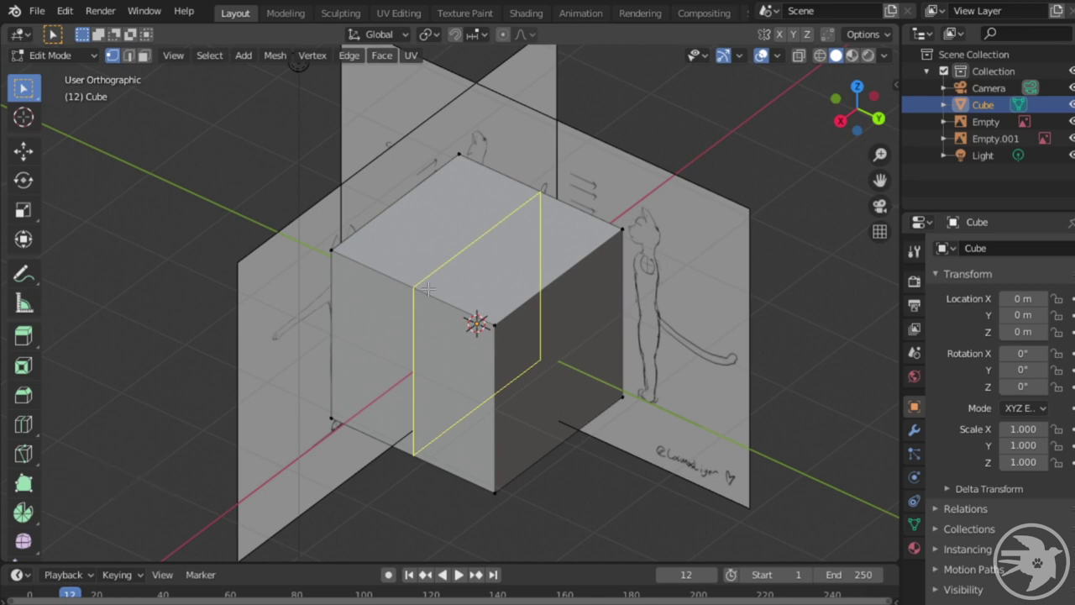
pyautogui.click(428, 289)
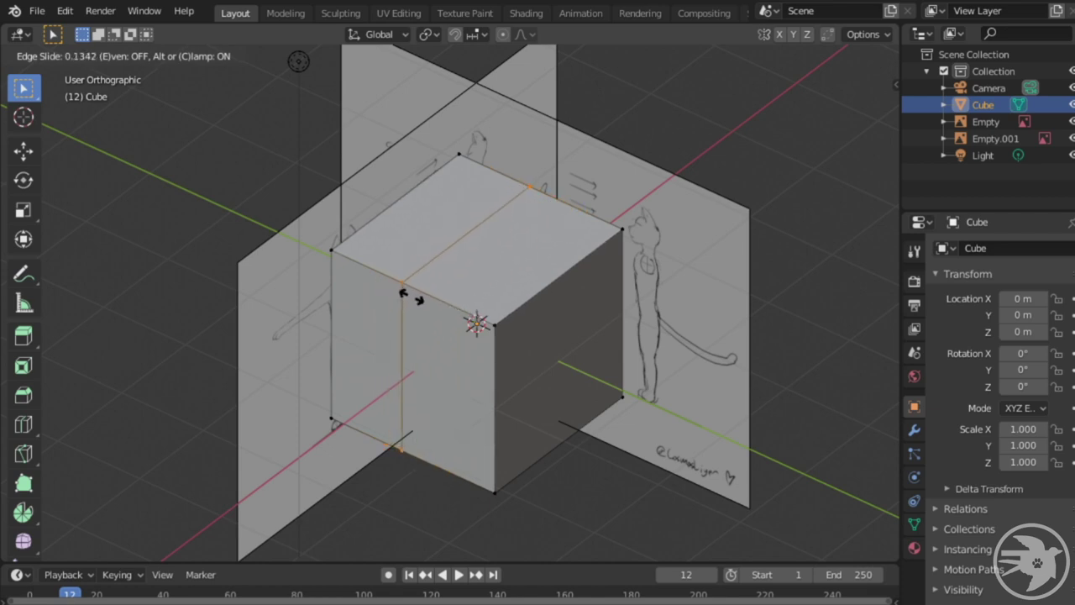
pyautogui.click(394, 289)
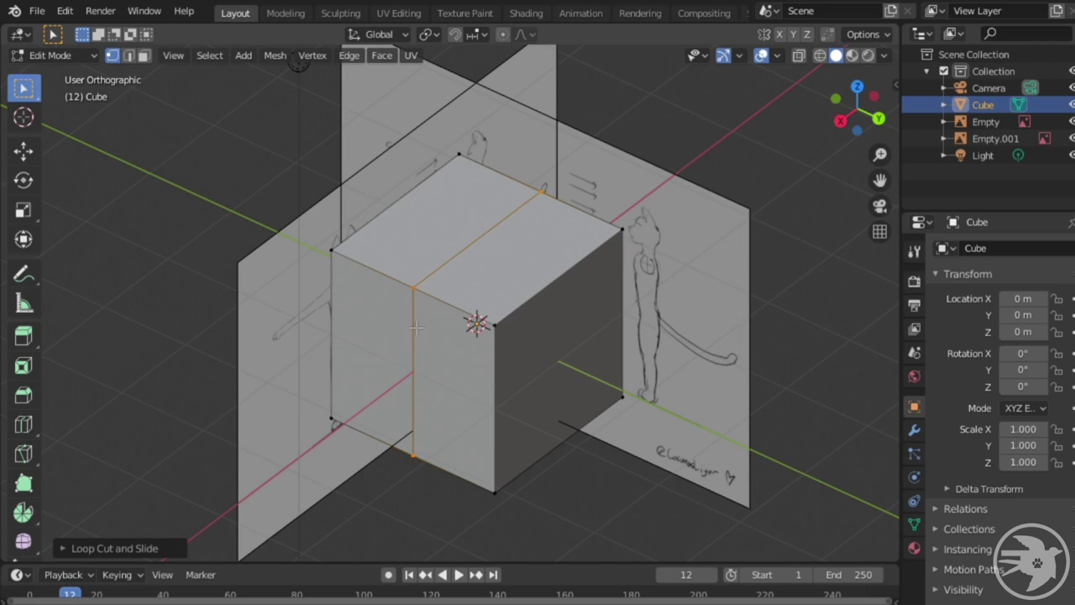
# - Delete the four outer corner vertices of the cube's half on the negative Y side
pyautogui.keyDown('shift'); pyautogui.moveTo(418, 335); pyautogui.dragTo(548, 330, button='middle'); pyautogui.keyUp('shift')
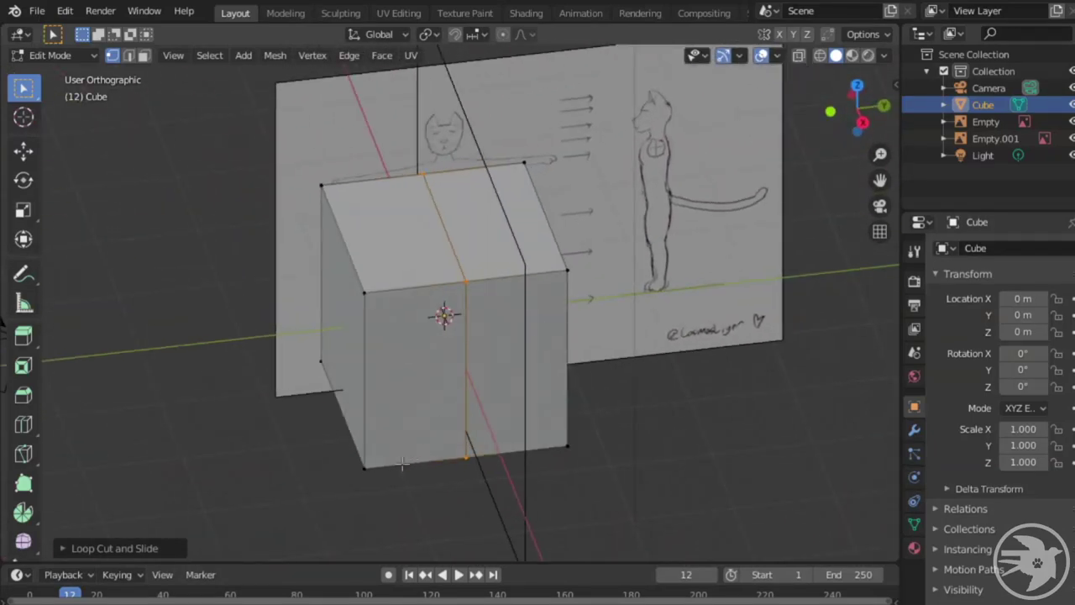
pyautogui.moveTo(347, 469); pyautogui.dragTo(463, 447, button='middle')
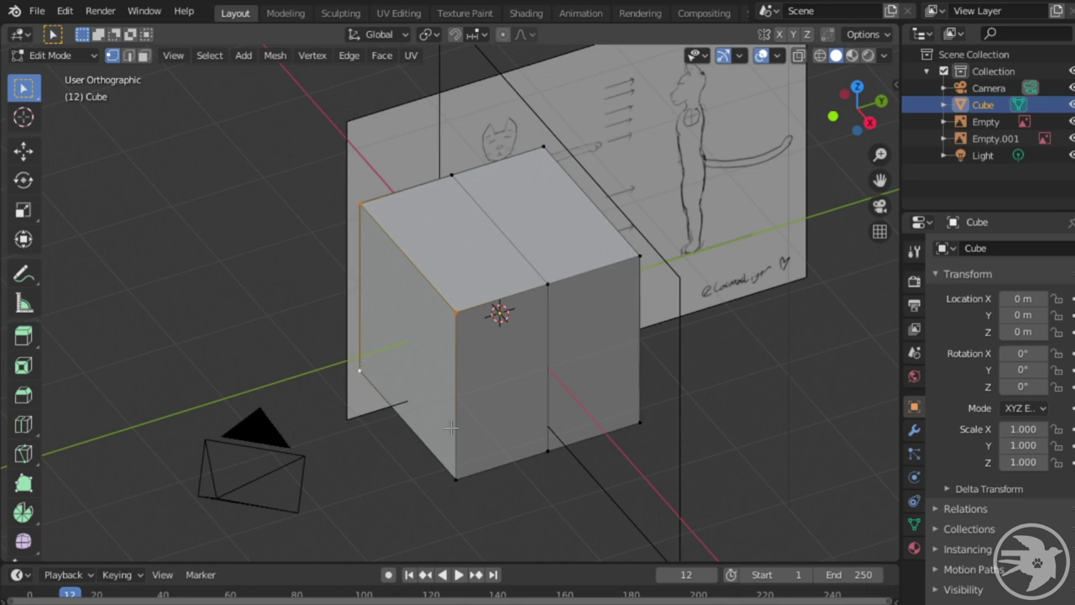
pyautogui.keyDown('shift'); pyautogui.moveTo(499, 477); pyautogui.dragTo(536, 456, button='middle'); pyautogui.keyUp('shift')
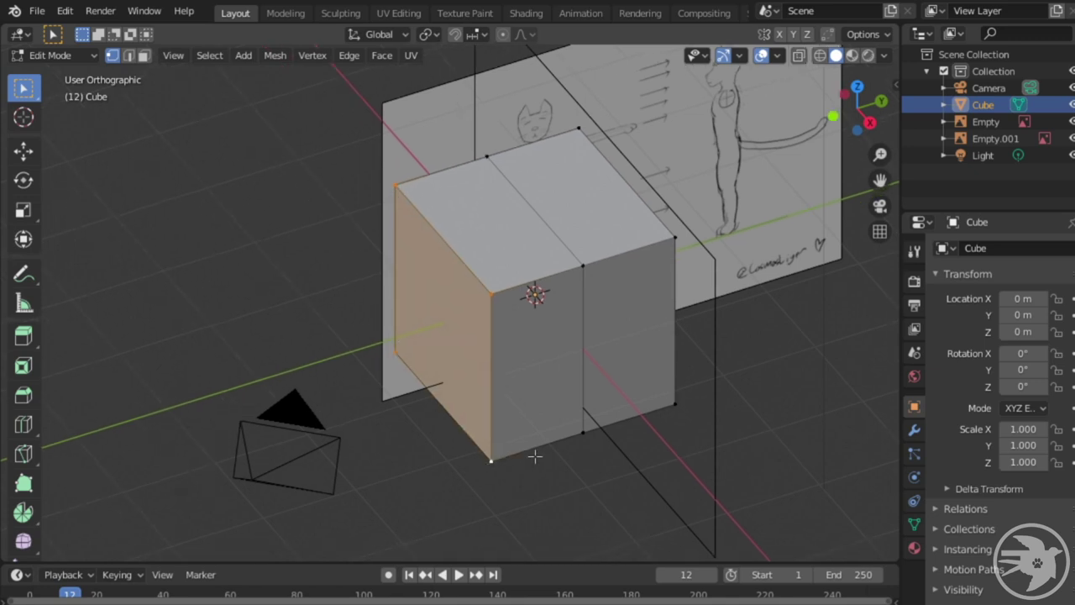
pyautogui.press('x')
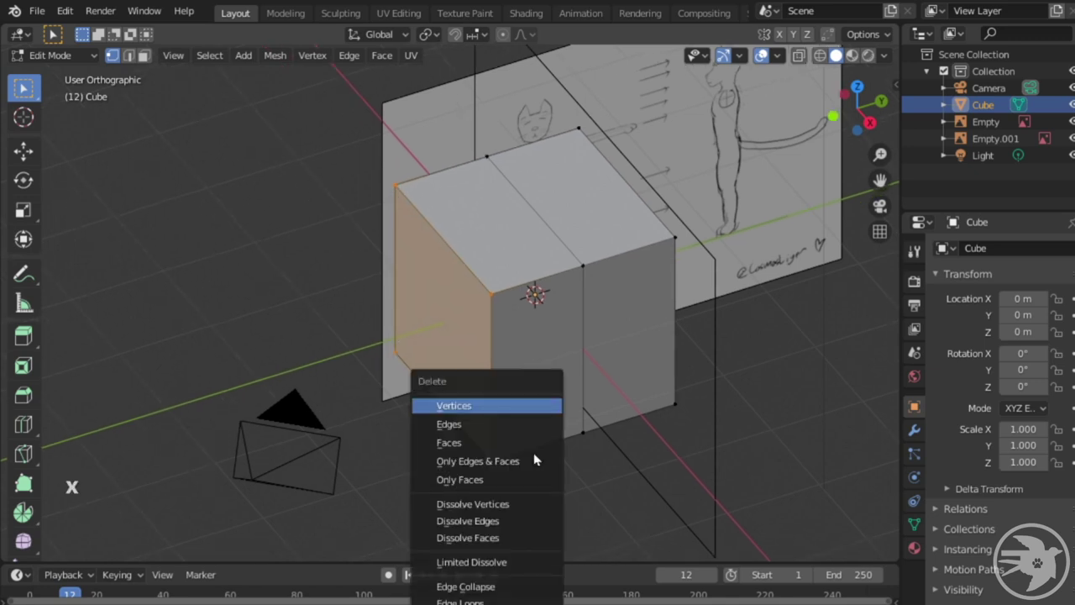
pyautogui.click(454, 406)
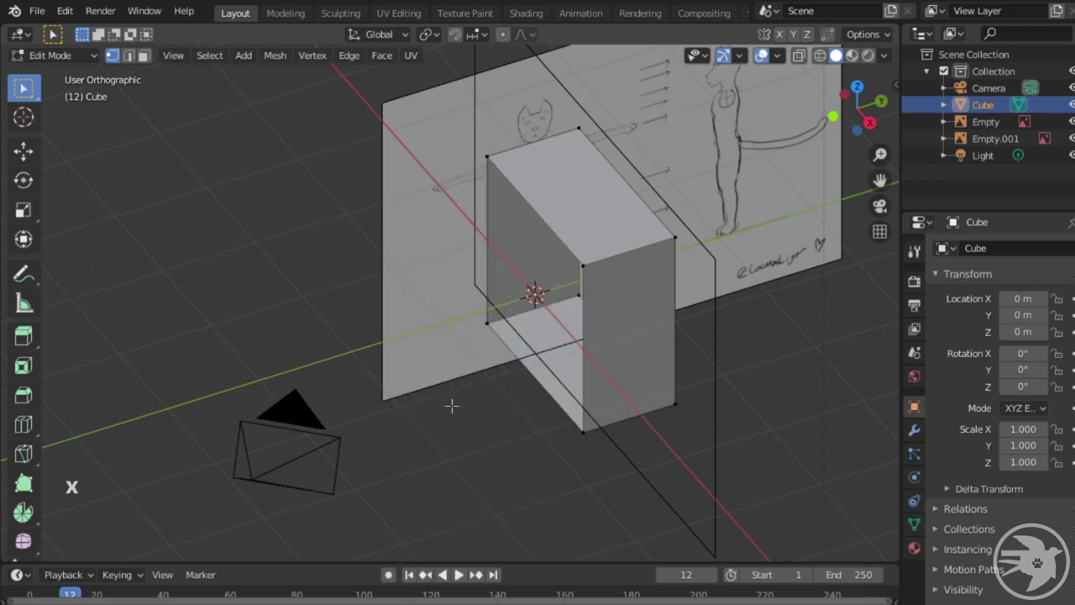
# - Add a Mirror modifier to the remaining half cube and mirror it across the Y axis instead of X
pyautogui.moveTo(452, 406); pyautogui.dragTo(431, 376, button='middle')
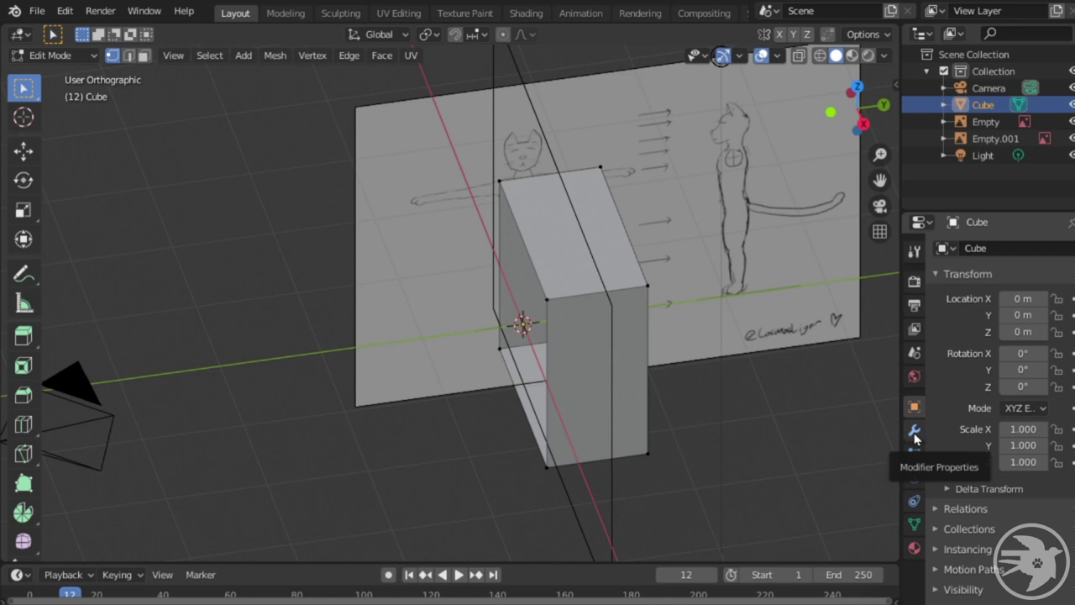
pyautogui.click(915, 432)
pyautogui.click(966, 250)
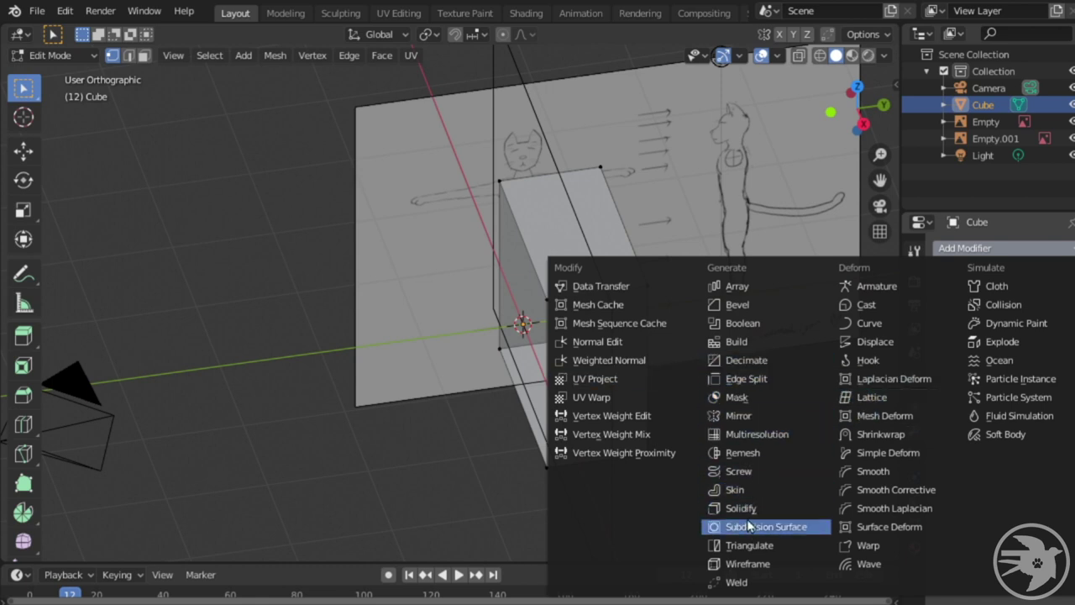
pyautogui.click(737, 420)
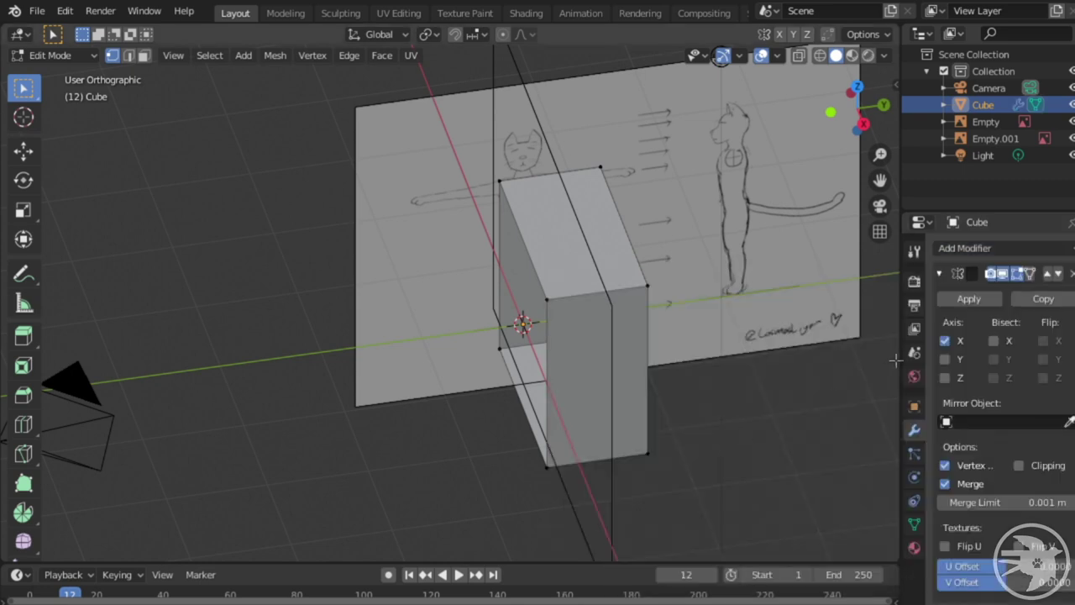
pyautogui.moveTo(804, 404); pyautogui.dragTo(842, 381, button='middle')
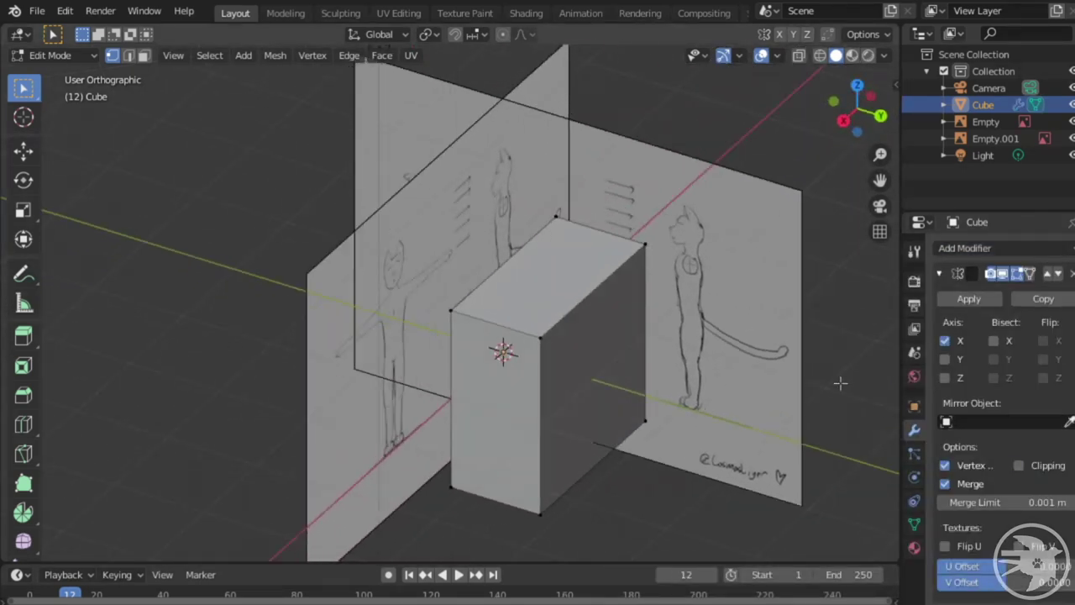
pyautogui.click(944, 342)
pyautogui.click(945, 359)
pyautogui.keyDown('shift'); pyautogui.moveTo(647, 426); pyautogui.dragTo(668, 388, button='middle'); pyautogui.keyUp('shift')
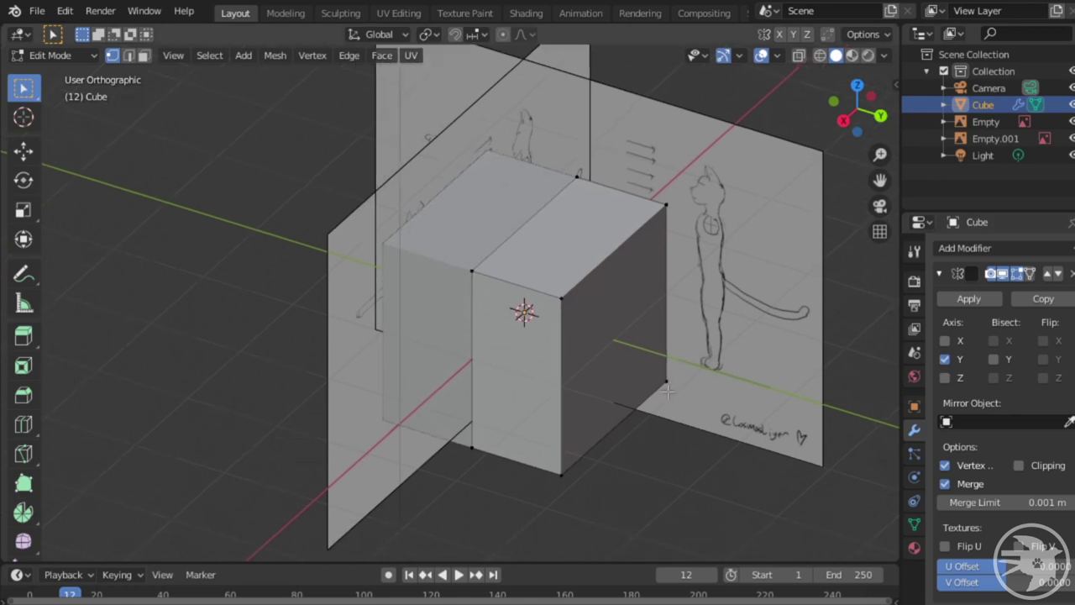
pyautogui.click(948, 357)
pyautogui.click(945, 359)
# - Try moving the upper outer corner vertex freely to test how the mirrored half follows
pyautogui.moveTo(625, 321); pyautogui.dragTo(653, 340, button='middle')
pyautogui.press('g')
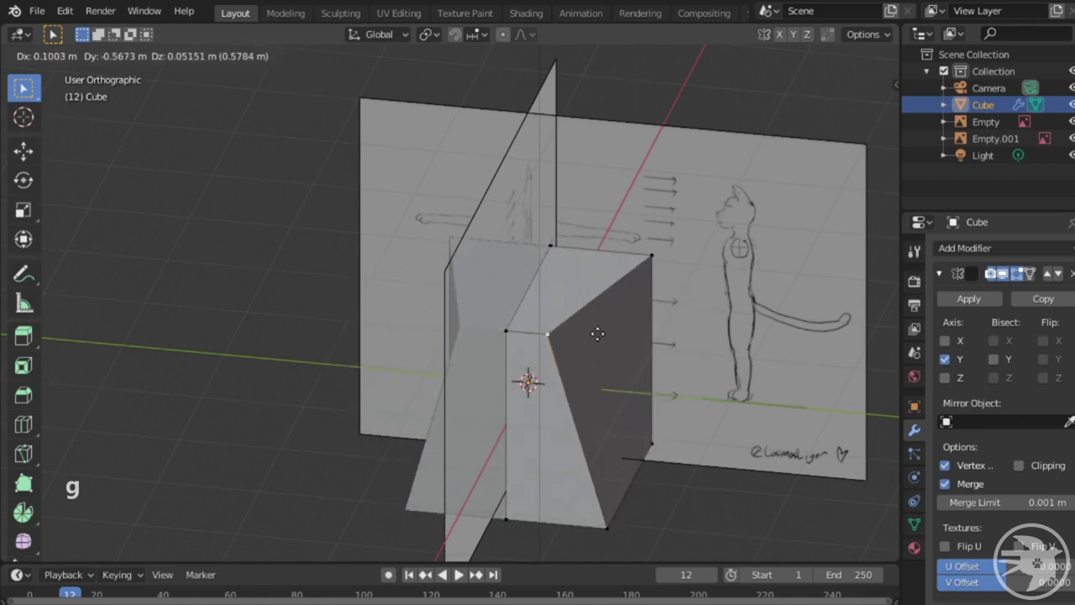
pyautogui.rightClick(597, 334)
pyautogui.moveTo(598, 335); pyautogui.dragTo(606, 215, button='middle')
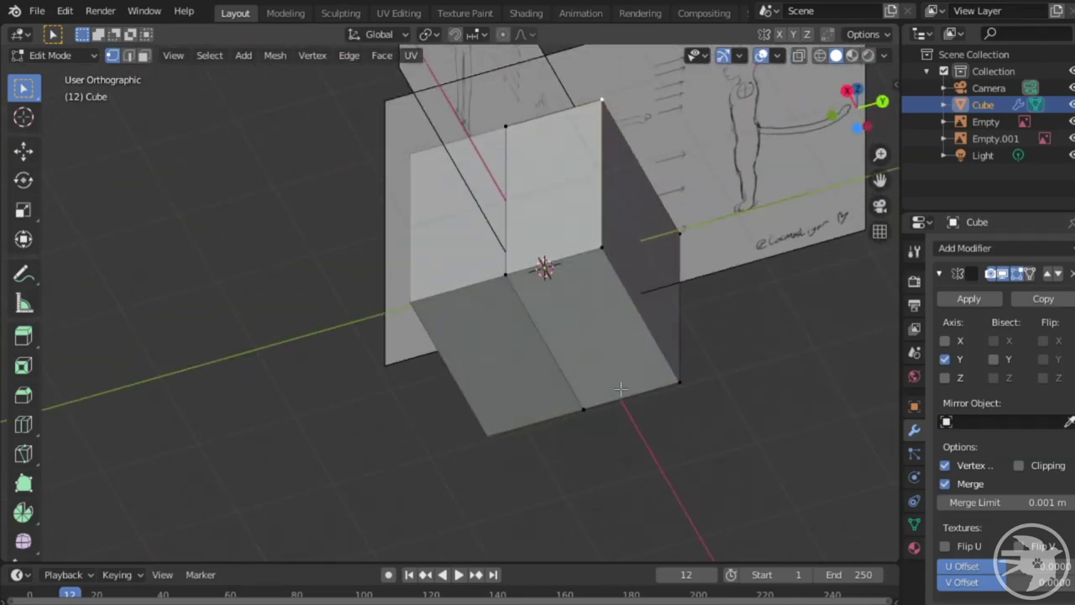
pyautogui.moveTo(603, 268); pyautogui.dragTo(604, 412, button='middle')
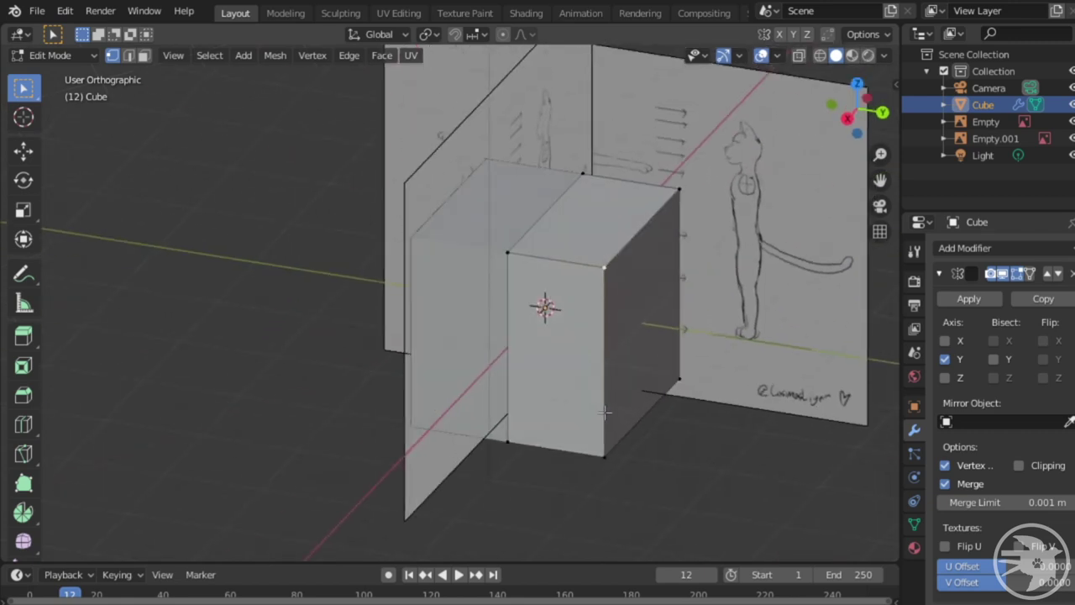
# - Add a centred vertical loop cut to the unmirrored half of the cube
pyautogui.click(564, 258)
pyautogui.click(564, 258)
pyautogui.moveTo(565, 259)
pyautogui.mouseDown(button='middle')
pyautogui.moveTo(566, 245)
pyautogui.moveTo(572, 261)
pyautogui.mouseUp(button='middle')
pyautogui.moveTo(586, 297); pyautogui.dragTo(571, 252, button='middle')
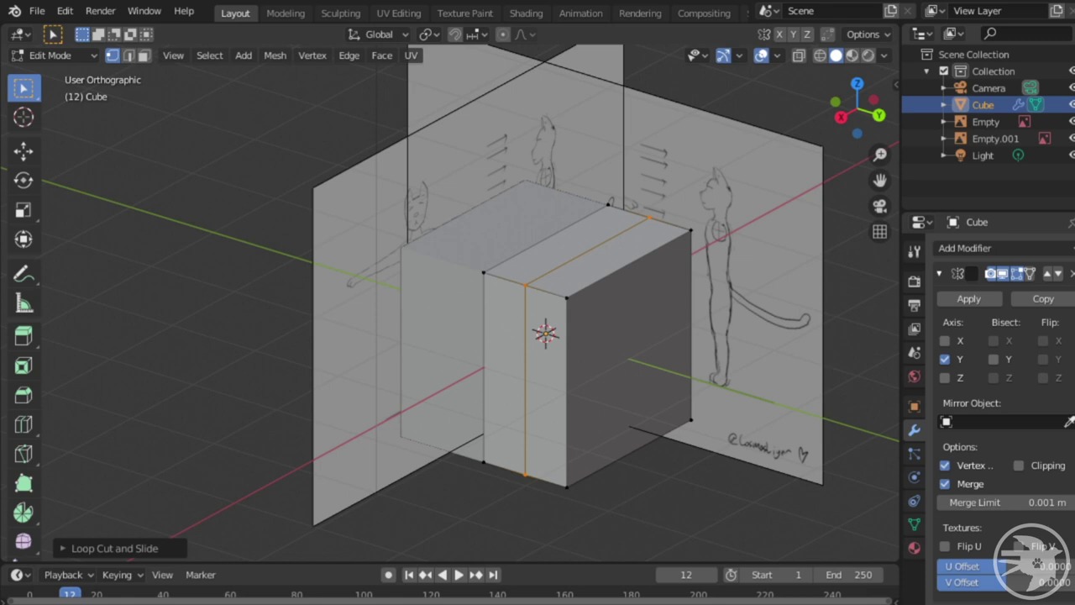
pyautogui.keyDown('shift'); pyautogui.moveTo(649, 253); pyautogui.dragTo(656, 267, button='middle'); pyautogui.keyUp('shift')
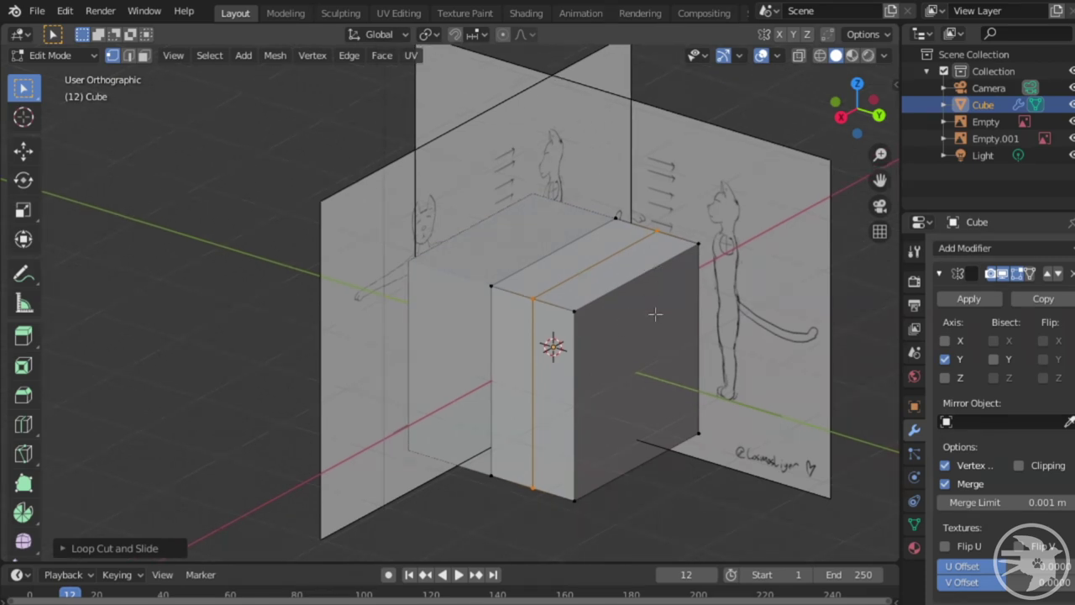
# - Select the half cube's outer side face, move it outward about 0.92 m along the Y axis, and deselect it
pyautogui.moveTo(655, 313); pyautogui.dragTo(688, 327, button='middle')
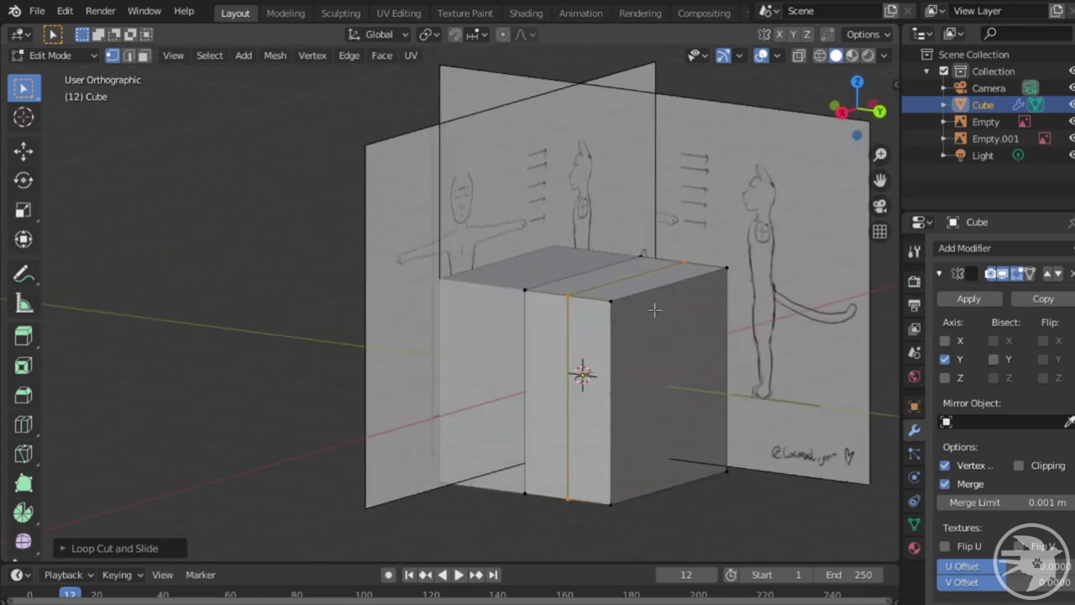
pyautogui.keyDown('shift'); pyautogui.moveTo(655, 310); pyautogui.dragTo(705, 300, button='middle'); pyautogui.keyUp('shift')
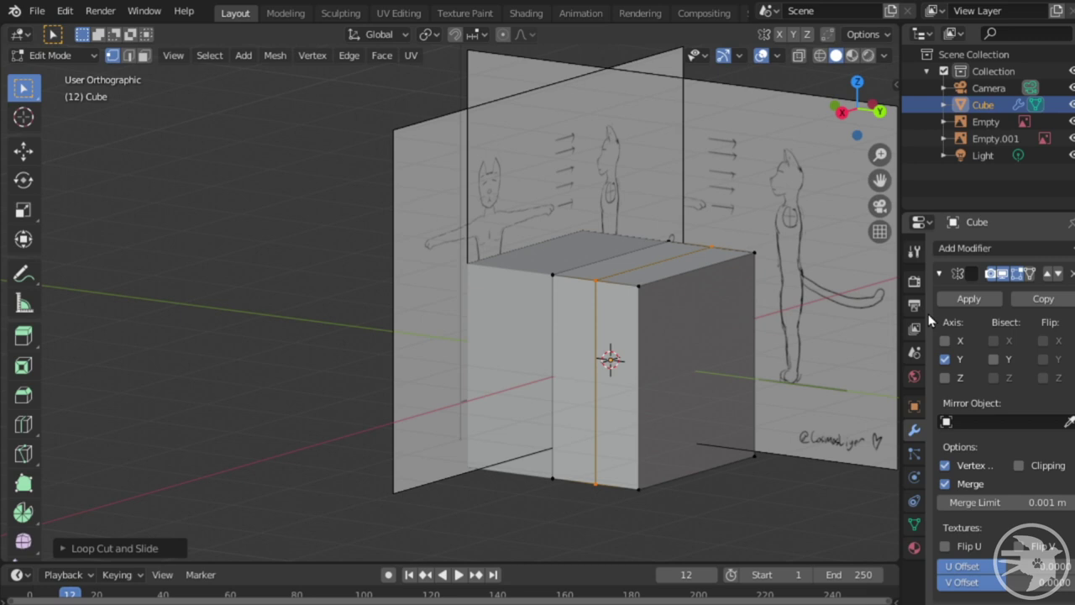
pyautogui.moveTo(601, 429); pyautogui.dragTo(573, 356, button='middle')
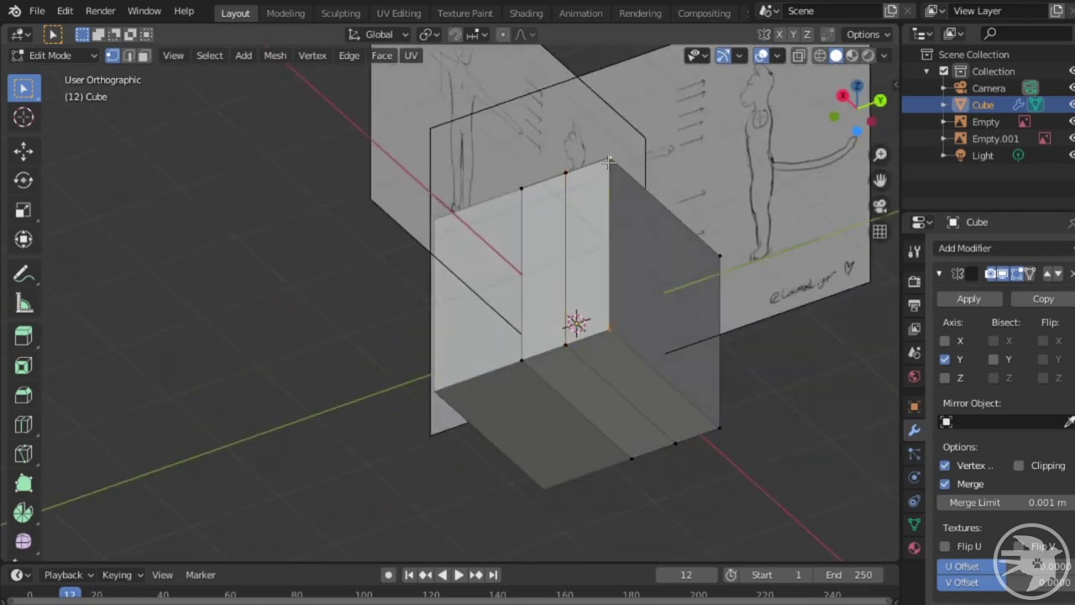
pyautogui.keyDown('shift'); pyautogui.click(719, 415); pyautogui.keyUp('shift')
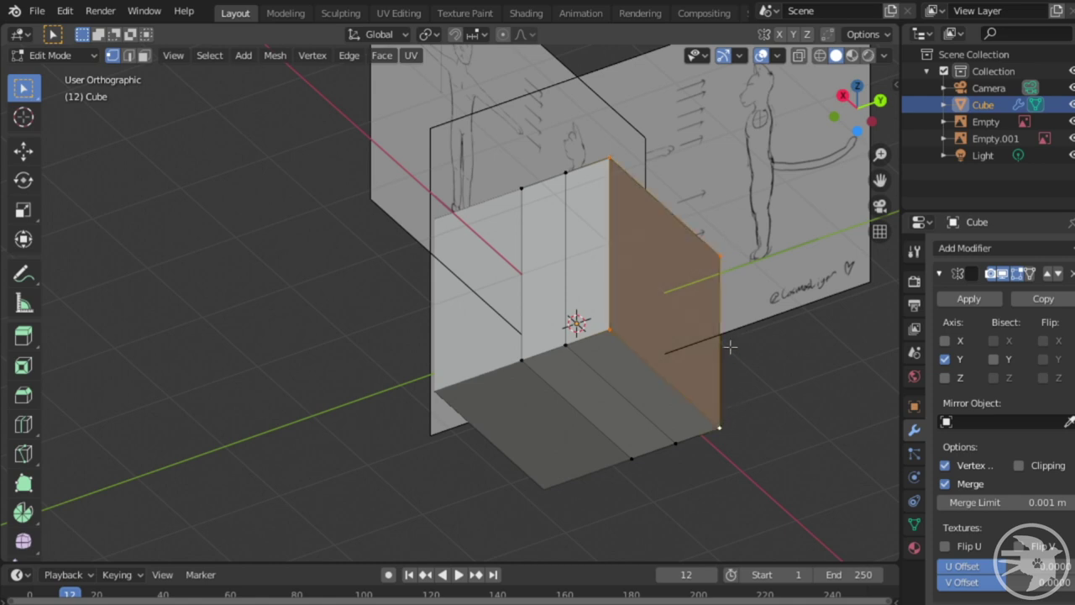
pyautogui.press('g')
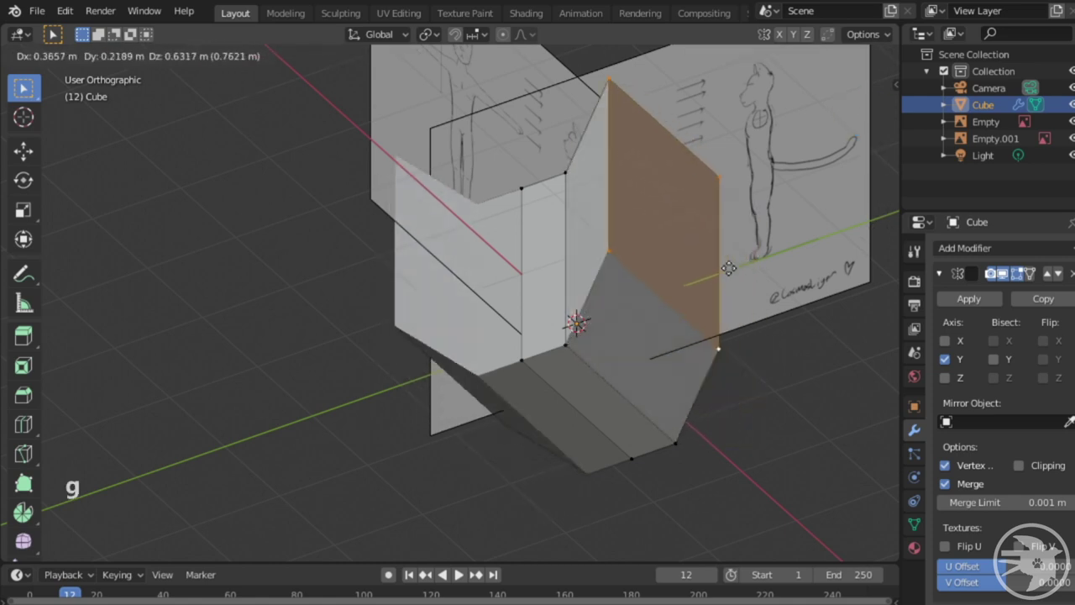
pyautogui.press('y')
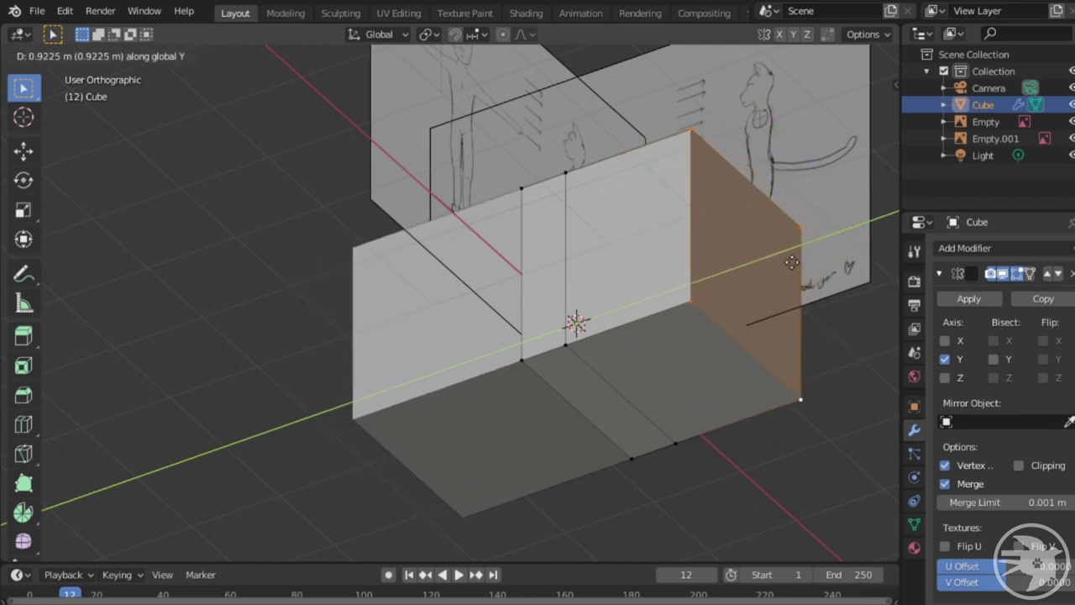
pyautogui.click(788, 263)
pyautogui.moveTo(788, 264); pyautogui.dragTo(641, 428, button='middle')
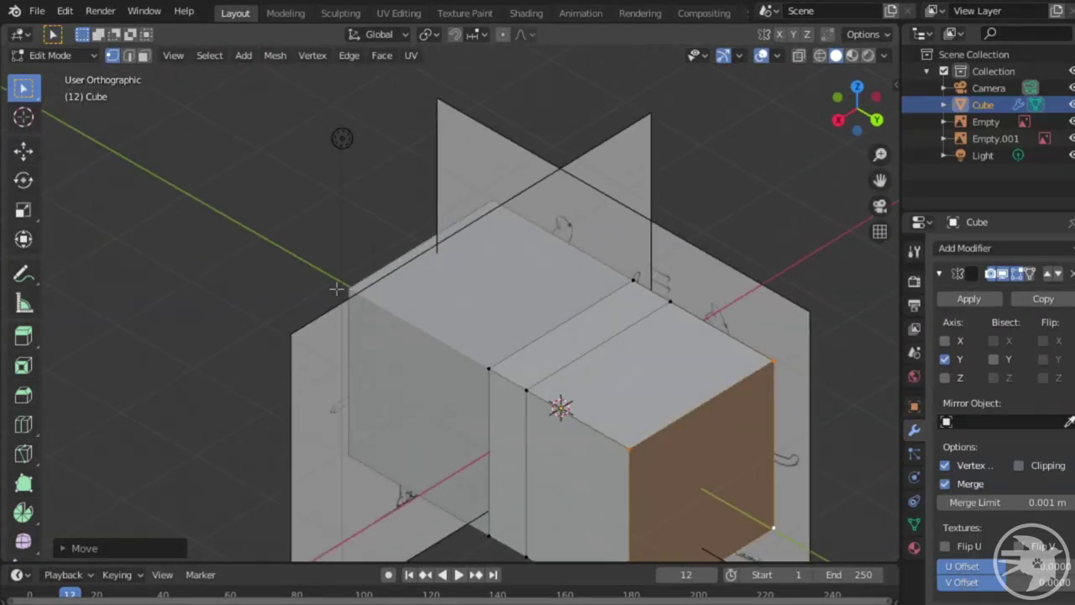
pyautogui.click(295, 310)
# - Set the object gizmos to Global orientation and enable the Move gizmo for the selected half cube
pyautogui.moveTo(379, 347)
pyautogui.mouseDown(button='middle')
pyautogui.moveTo(766, 378)
pyautogui.moveTo(569, 337)
pyautogui.moveTo(686, 379)
pyautogui.moveTo(556, 359)
pyautogui.mouseUp(button='middle')
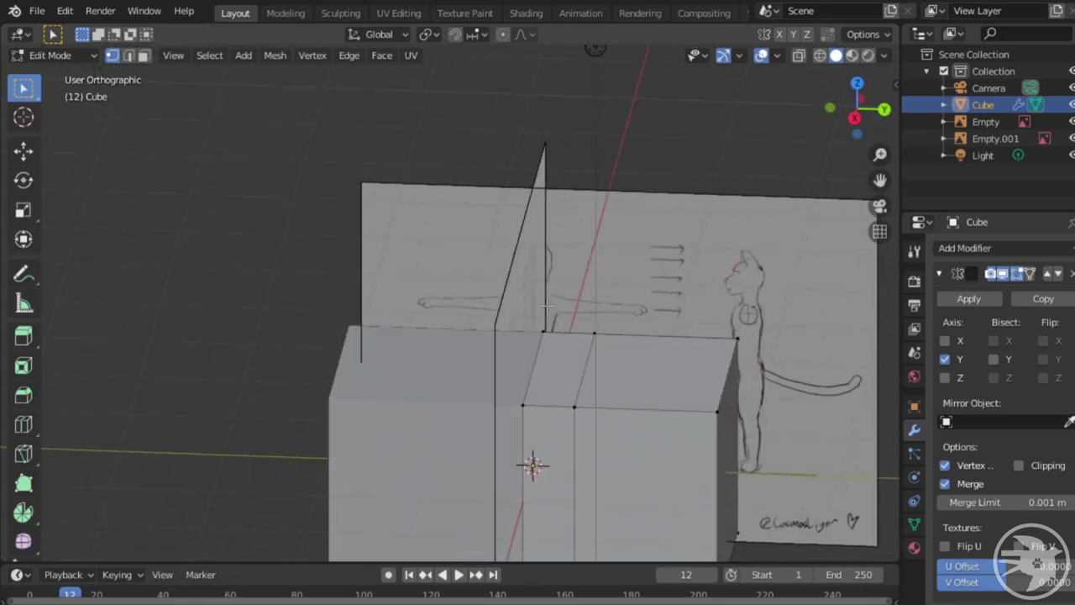
pyautogui.moveTo(626, 409)
pyautogui.mouseDown(button='middle')
pyautogui.moveTo(585, 332)
pyautogui.moveTo(676, 285)
pyautogui.moveTo(751, 446)
pyautogui.mouseUp(button='middle')
pyautogui.moveTo(739, 403); pyautogui.dragTo(643, 395, button='middle')
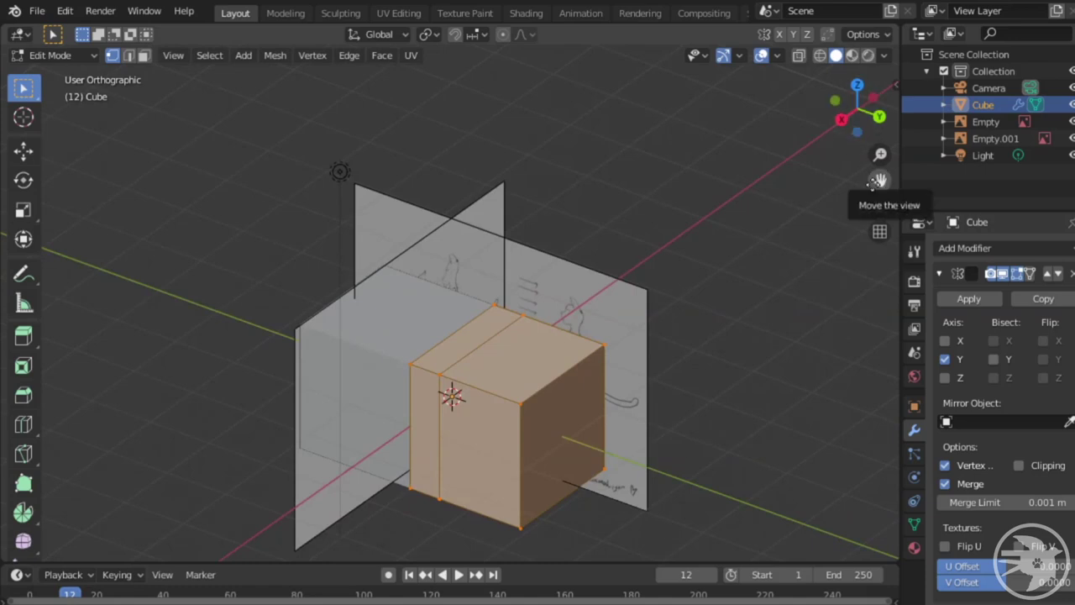
pyautogui.click(865, 34)
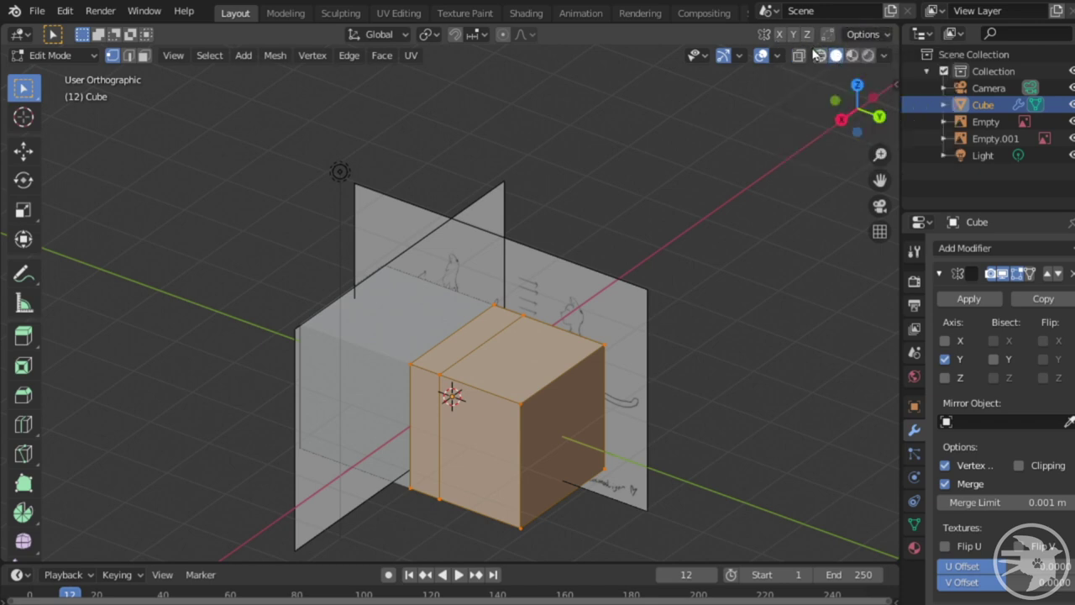
pyautogui.click(741, 56)
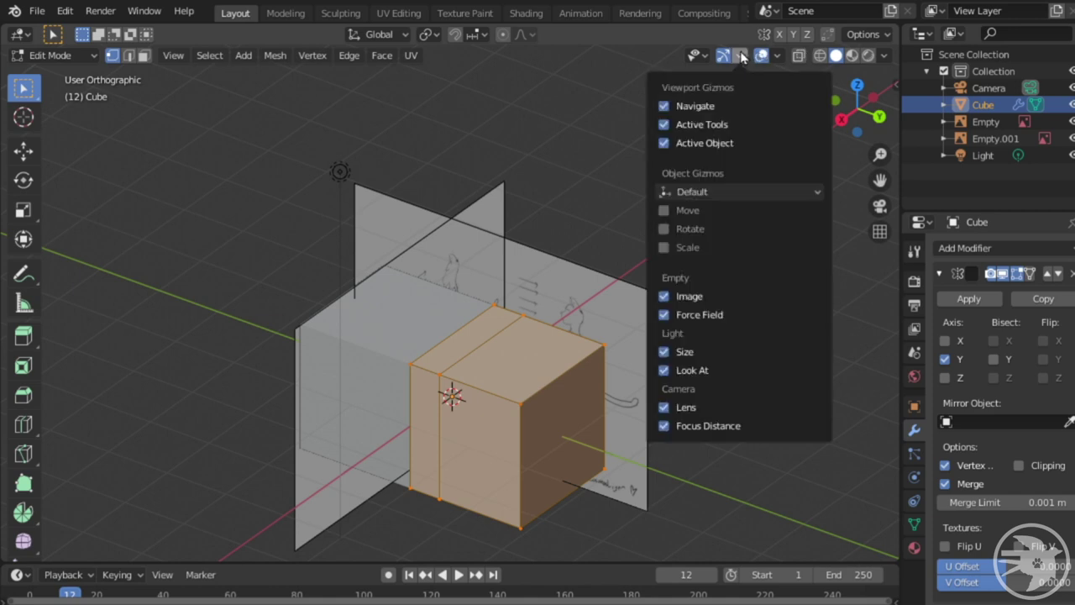
pyautogui.click(741, 57)
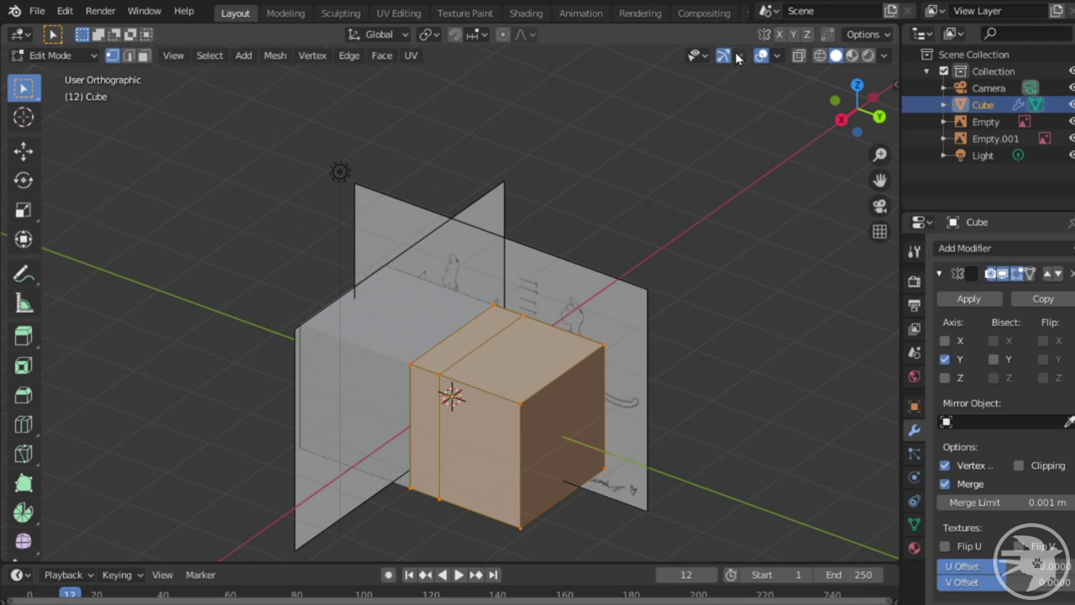
pyautogui.click(741, 57)
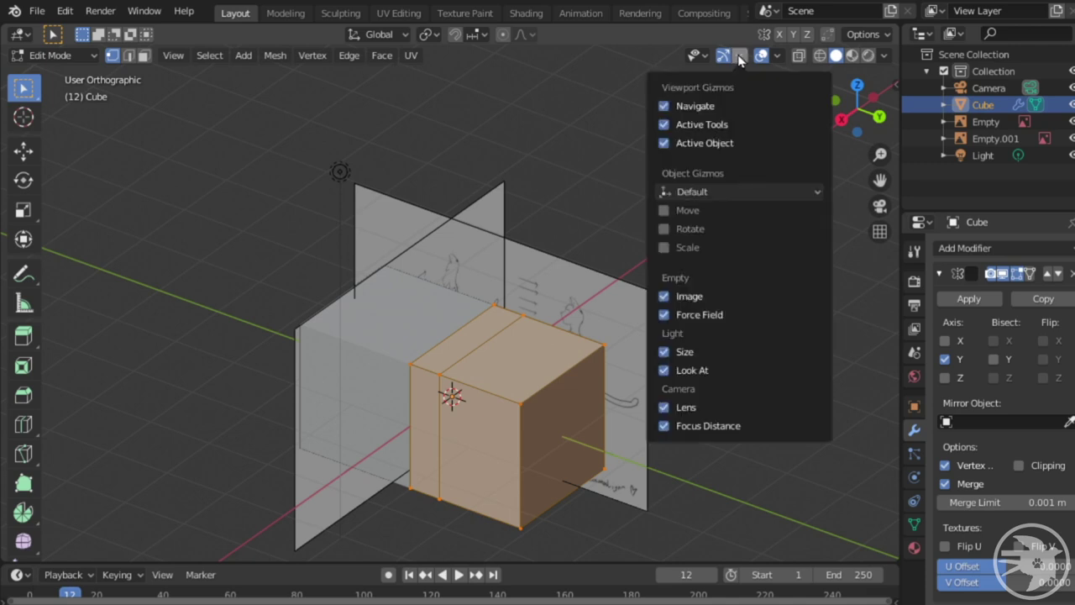
pyautogui.click(666, 195)
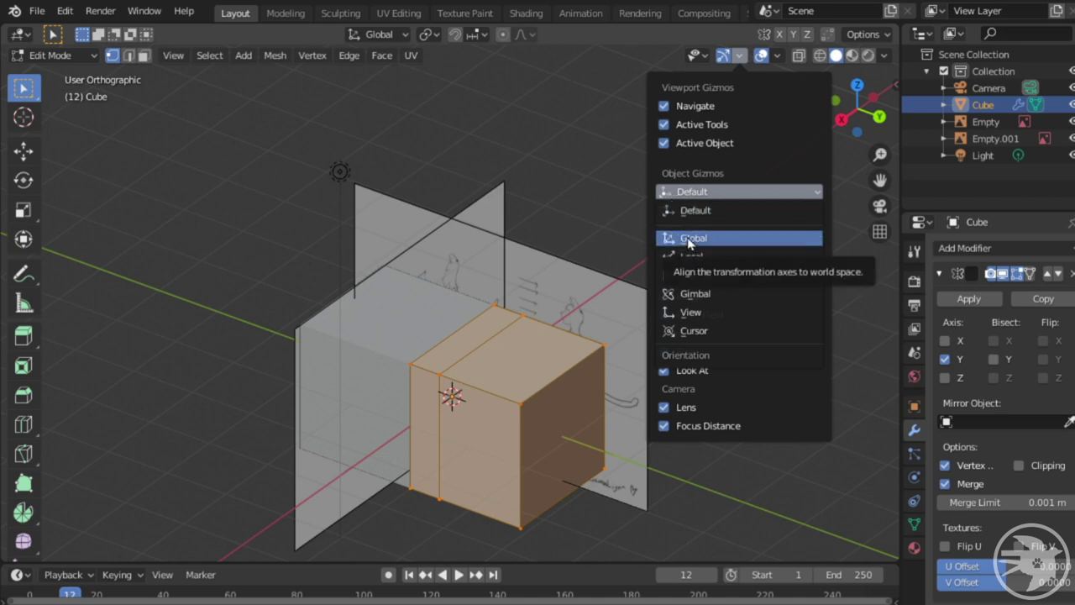
pyautogui.click(691, 240)
pyautogui.click(665, 211)
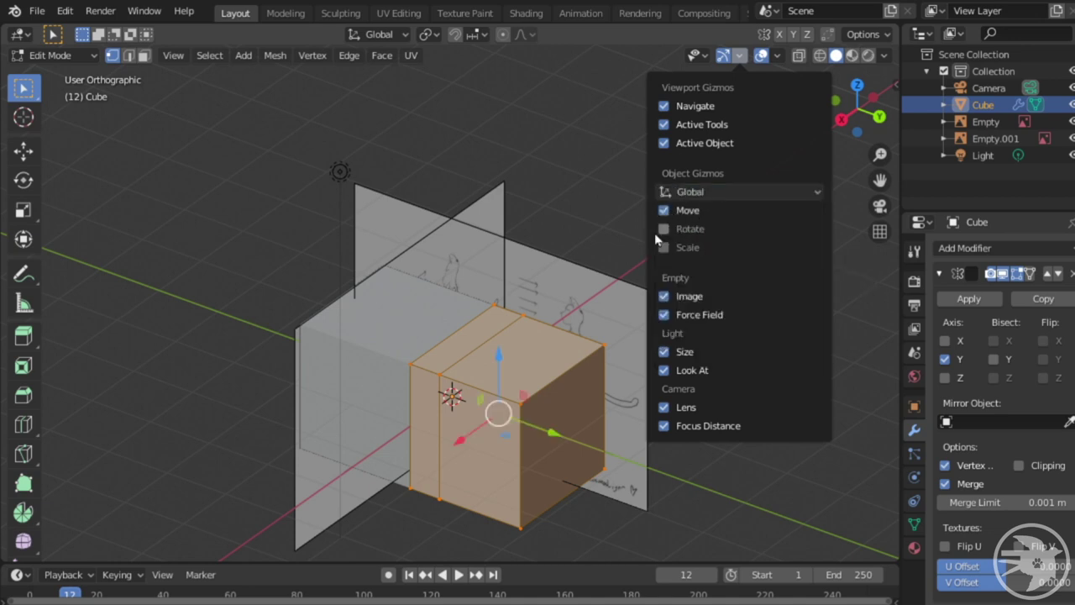
# - Try the Move gizmo by shifting the selected half cube along the X, Y and Z axes, leaving it off the mirror plane
pyautogui.moveTo(657, 240); pyautogui.dragTo(521, 344, button='middle')
pyautogui.moveTo(488, 316)
pyautogui.mouseDown()
pyautogui.moveTo(493, 268)
pyautogui.moveTo(479, 326)
pyautogui.mouseUp()
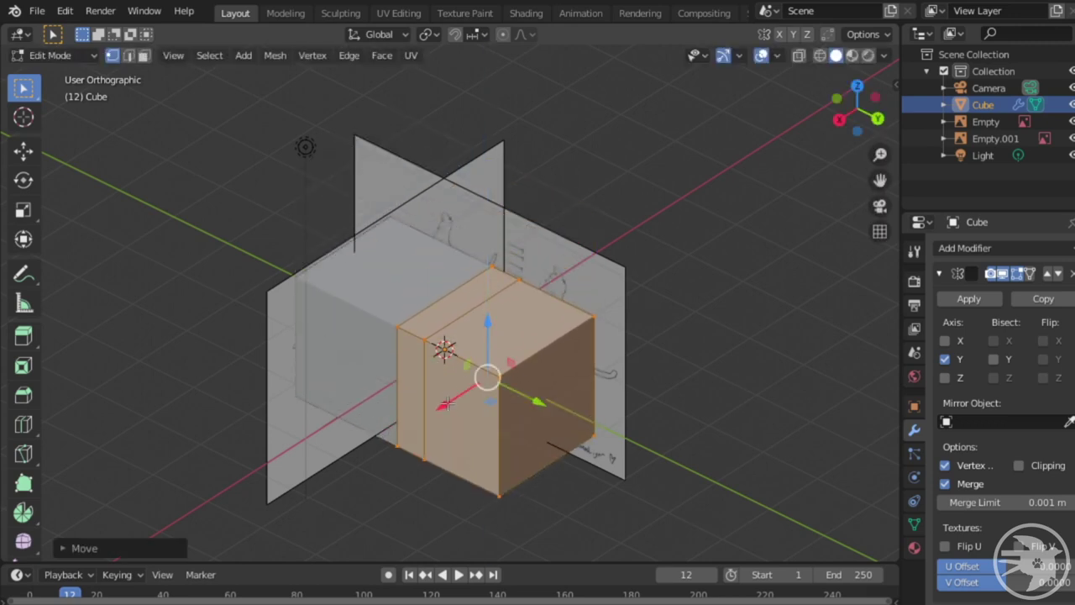
pyautogui.moveTo(447, 403); pyautogui.dragTo(594, 386)
pyautogui.moveTo(496, 400); pyautogui.dragTo(589, 387)
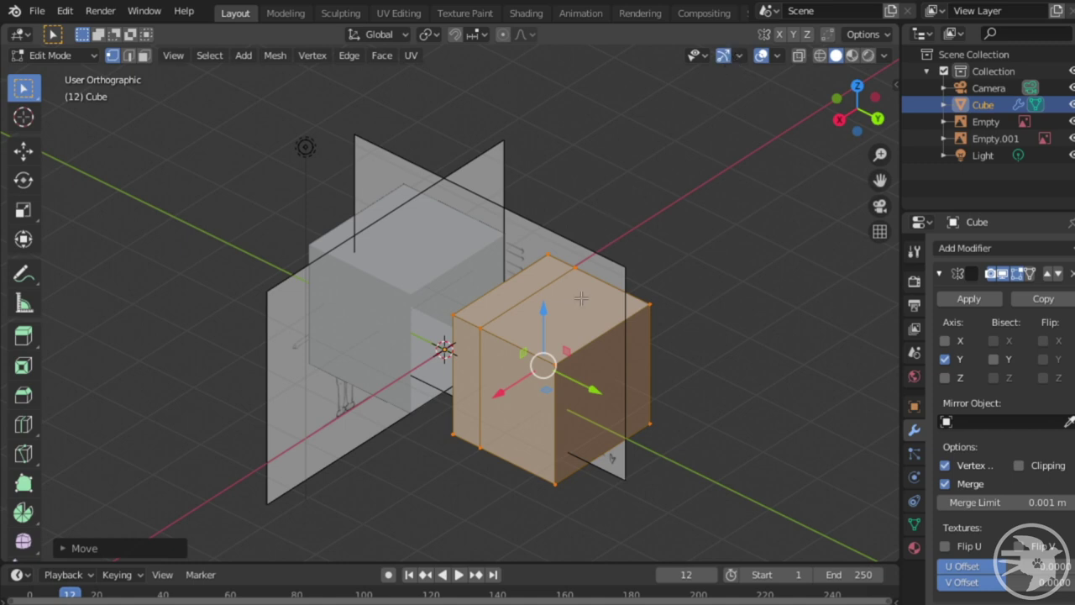
pyautogui.moveTo(584, 356); pyautogui.dragTo(554, 332, button='middle')
pyautogui.moveTo(558, 344); pyautogui.dragTo(571, 304)
pyautogui.moveTo(624, 377); pyautogui.dragTo(656, 392)
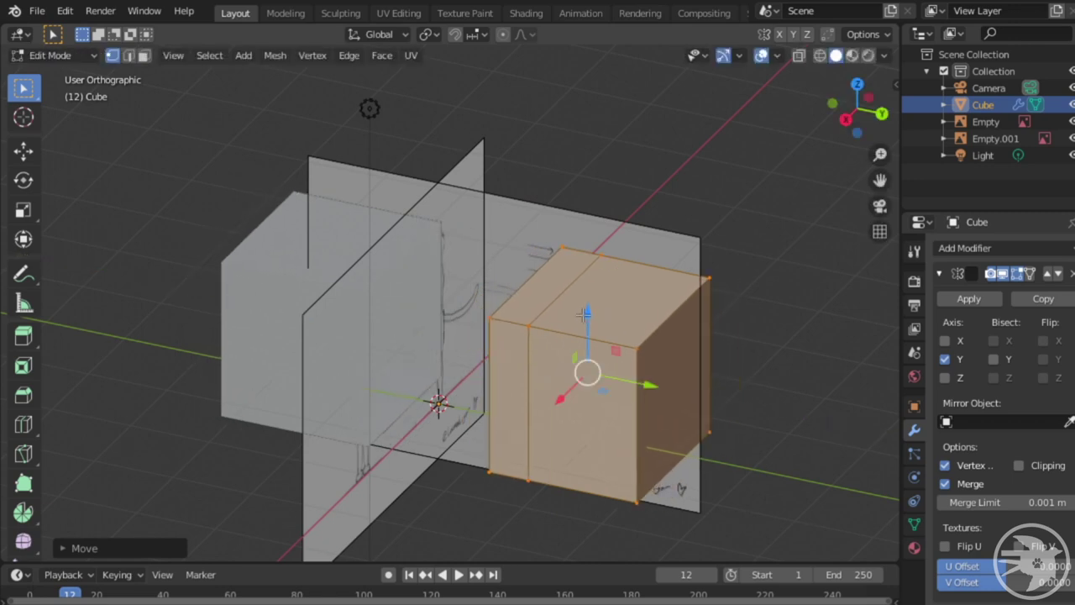
pyautogui.moveTo(584, 314); pyautogui.dragTo(583, 362)
pyautogui.moveTo(651, 425); pyautogui.dragTo(620, 420)
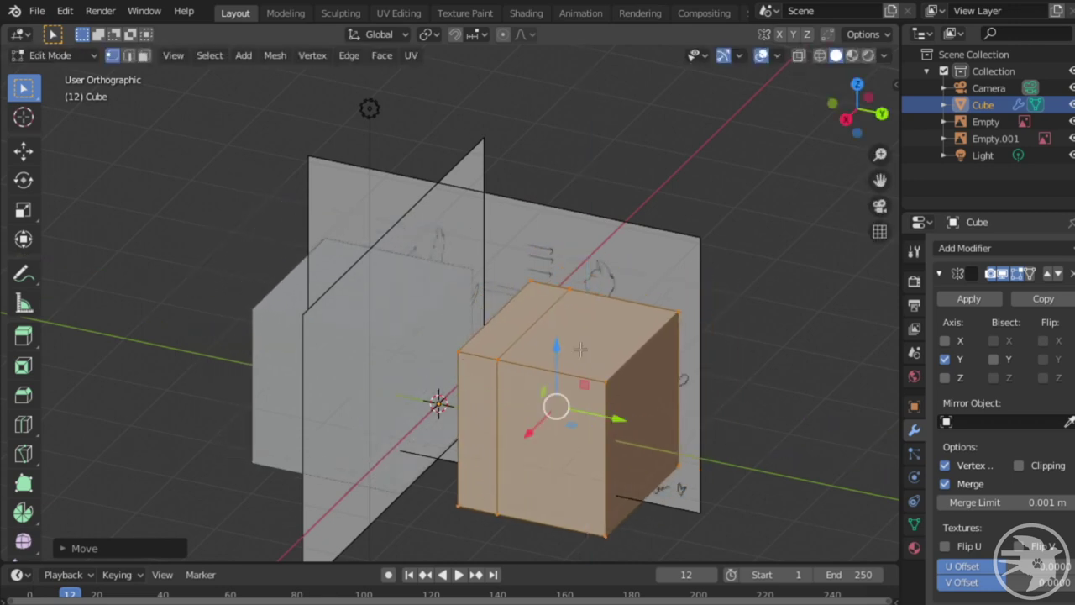
pyautogui.moveTo(555, 354); pyautogui.dragTo(556, 294)
pyautogui.moveTo(528, 374); pyautogui.dragTo(535, 369)
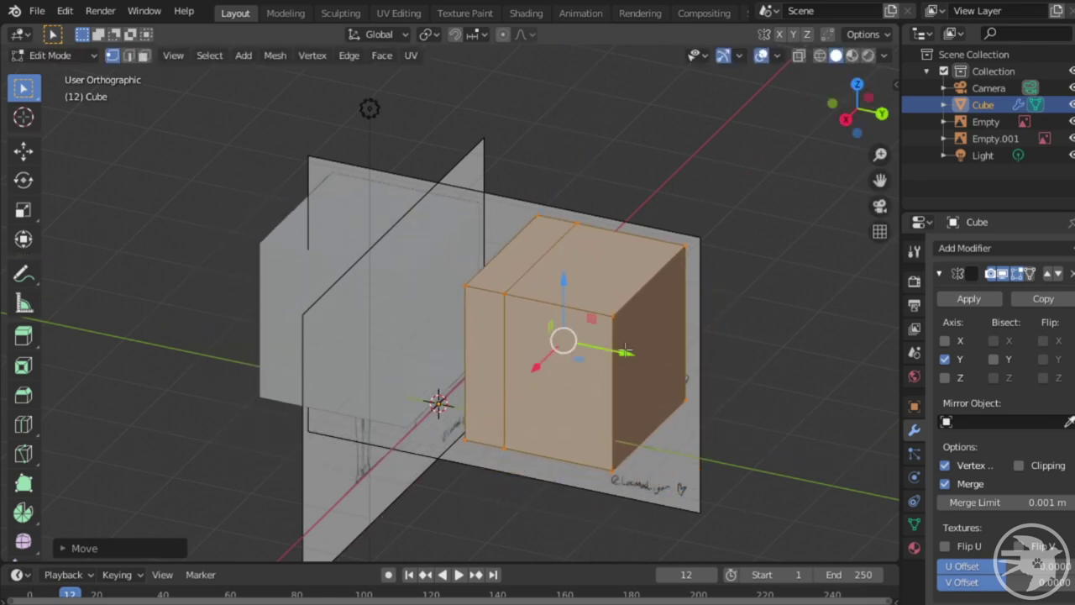
pyautogui.moveTo(624, 354); pyautogui.dragTo(621, 367)
pyautogui.moveTo(619, 368); pyautogui.dragTo(598, 424, button='middle')
pyautogui.scroll(-3, 656, 360)
pyautogui.scroll(1, 607, 423)
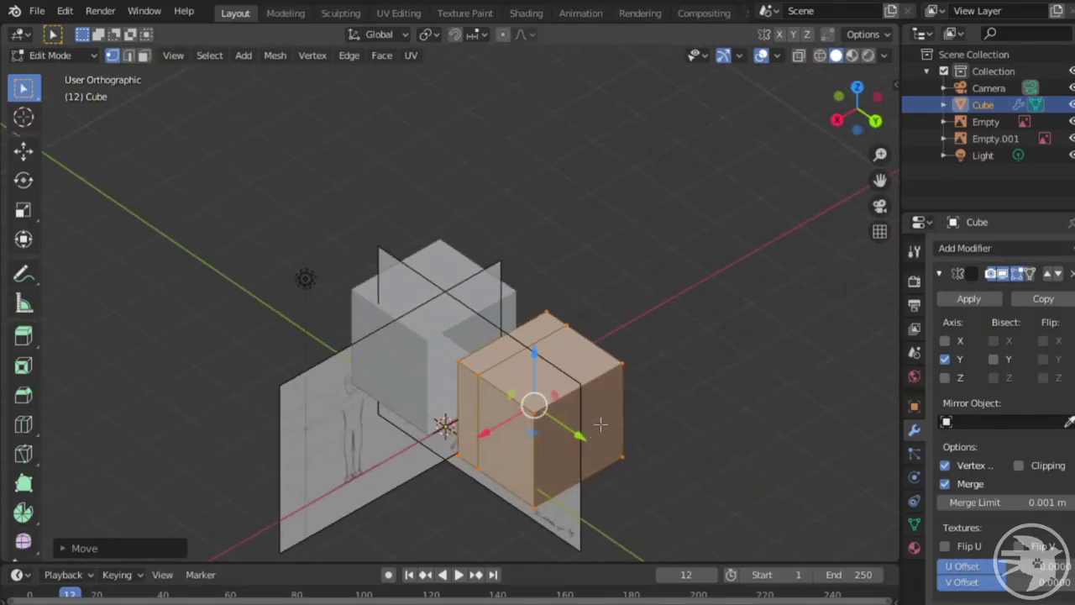
# - Turn on Clipping in the Mirror modifier and move the half cube along Y until both halves meet at the centre line
pyautogui.click(740, 57)
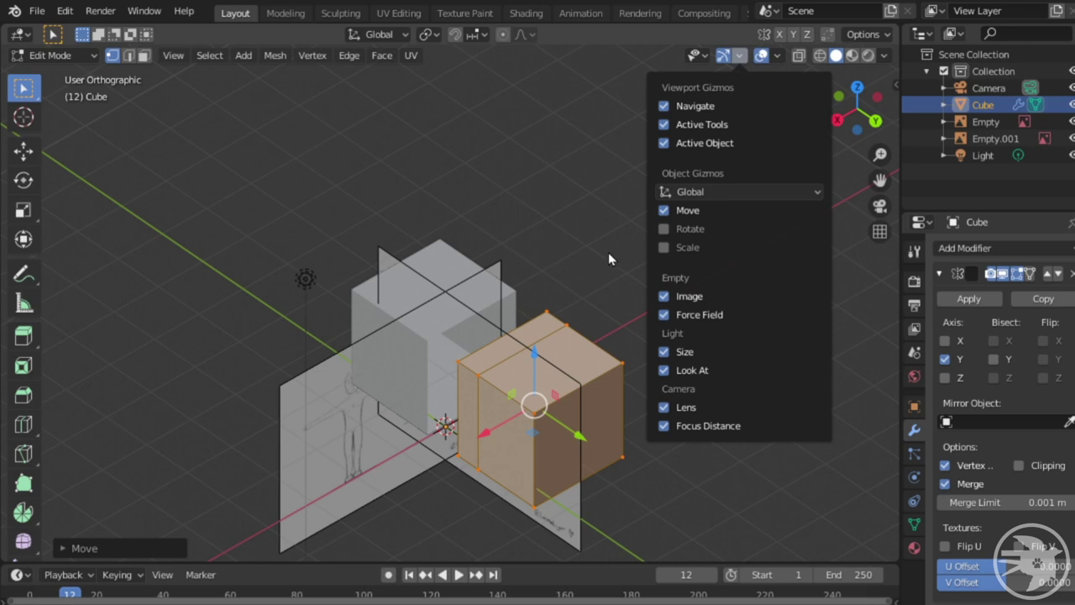
pyautogui.keyDown('shift'); pyautogui.moveTo(605, 277); pyautogui.dragTo(629, 171, button='middle'); pyautogui.keyUp('shift')
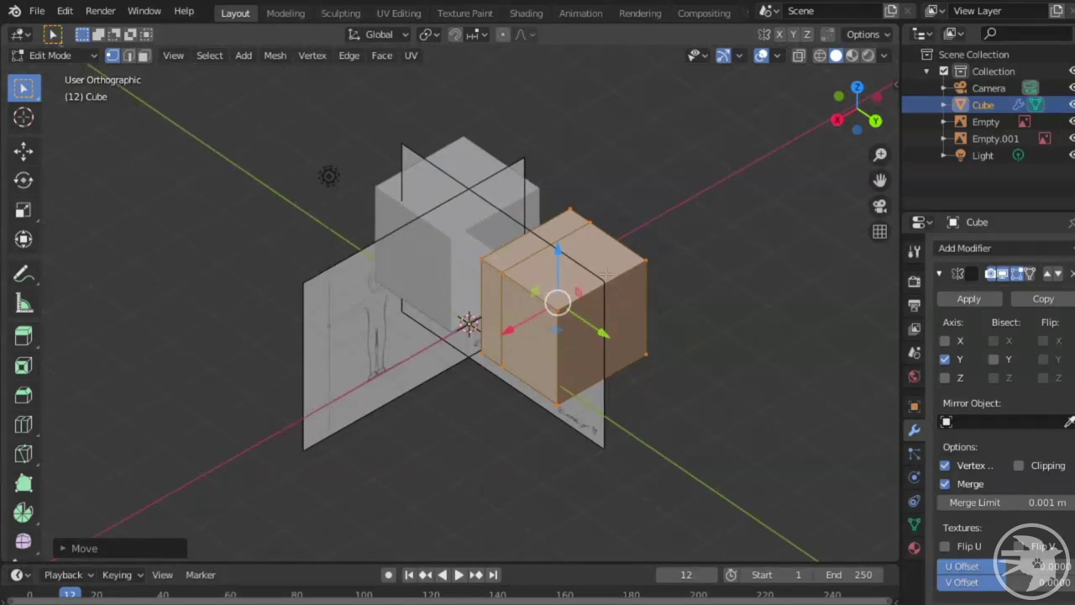
pyautogui.moveTo(605, 274); pyautogui.dragTo(633, 323, button='middle')
pyautogui.press('KP_3')
pyautogui.scroll(2, 670, 360)
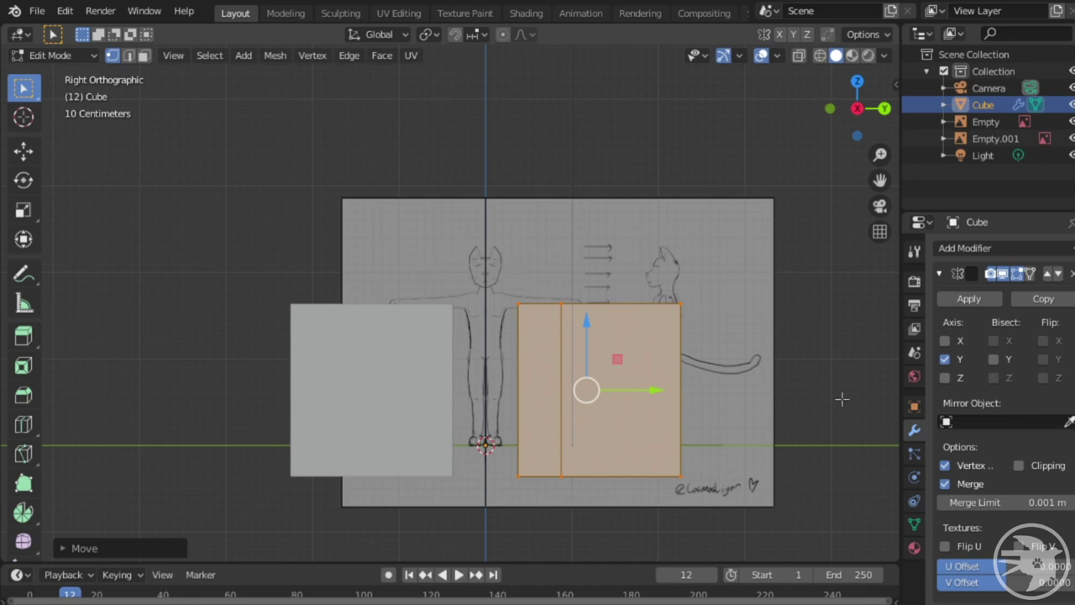
pyautogui.click(1019, 466)
pyautogui.moveTo(664, 389); pyautogui.dragTo(617, 397)
# - In right orthographic view, scale the half cube down uniformly and move it up over the lower torso of the front reference
pyautogui.moveTo(730, 382)
pyautogui.keyDown('shift'); pyautogui.mouseDown(button='middle')
pyautogui.moveTo(734, 355)
pyautogui.moveTo(730, 397)
pyautogui.mouseUp(button='middle'); pyautogui.keyUp('shift')
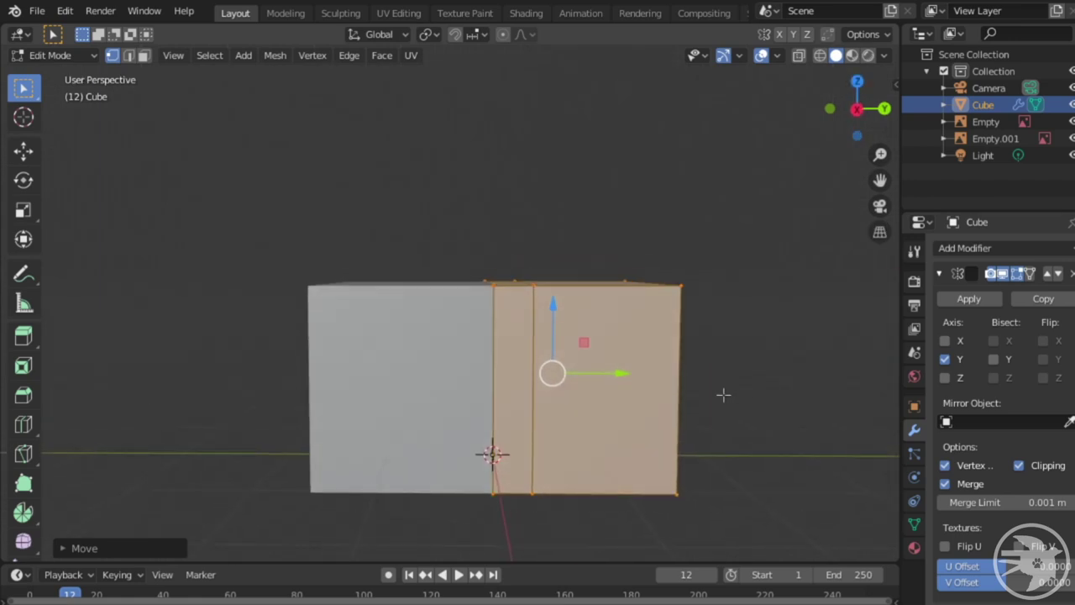
pyautogui.click(879, 231)
pyautogui.press('KP_3')
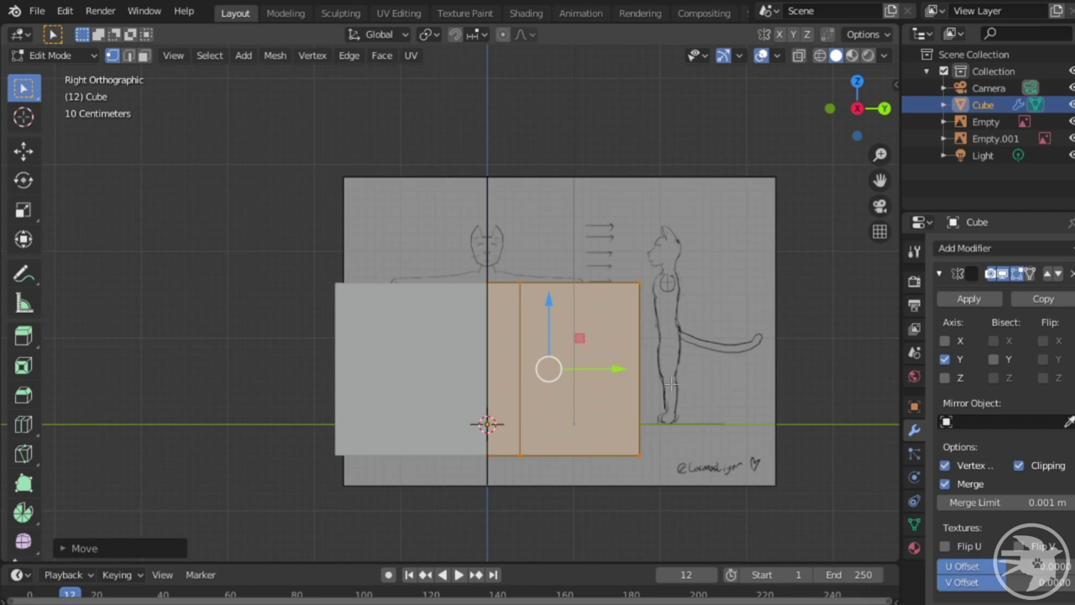
pyautogui.keyDown('shift'); pyautogui.moveTo(671, 384); pyautogui.dragTo(623, 372, button='middle'); pyautogui.keyUp('shift')
pyautogui.scroll(1, 669, 384)
pyautogui.scroll(2, 669, 384)
pyautogui.scroll(-1, 623, 373)
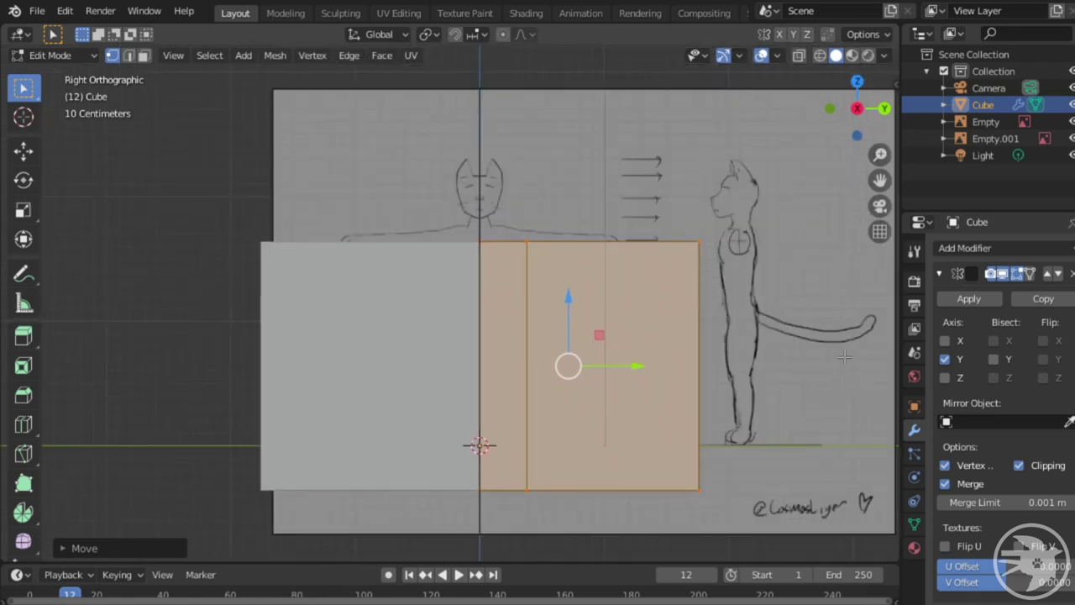
pyautogui.press('s')
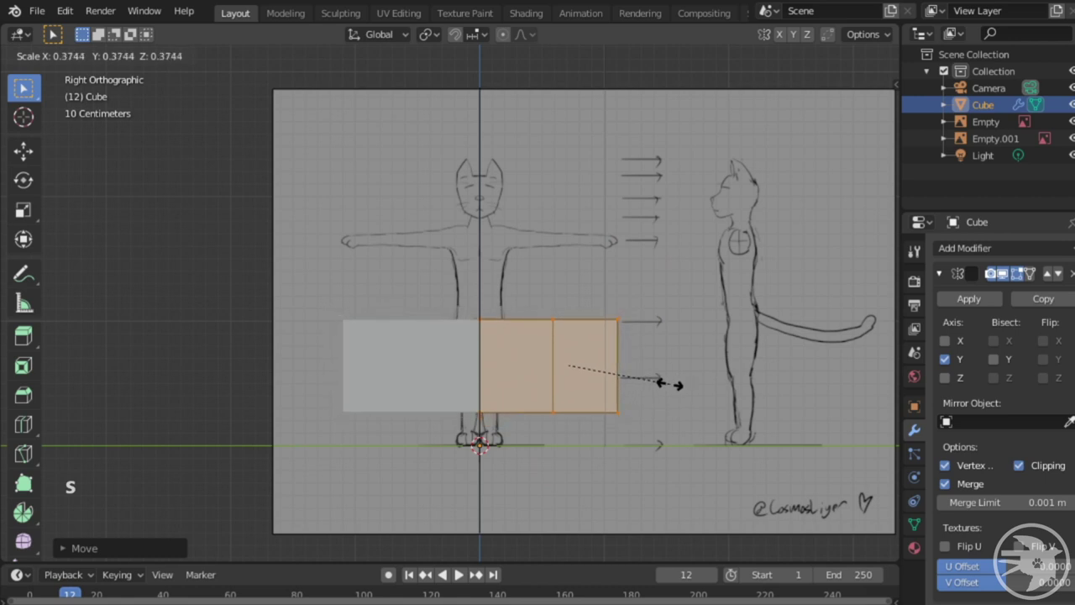
pyautogui.click(604, 388)
pyautogui.keyDown('shift'); pyautogui.moveTo(627, 377); pyautogui.dragTo(682, 382, button='middle'); pyautogui.keyUp('shift')
pyautogui.press('g')
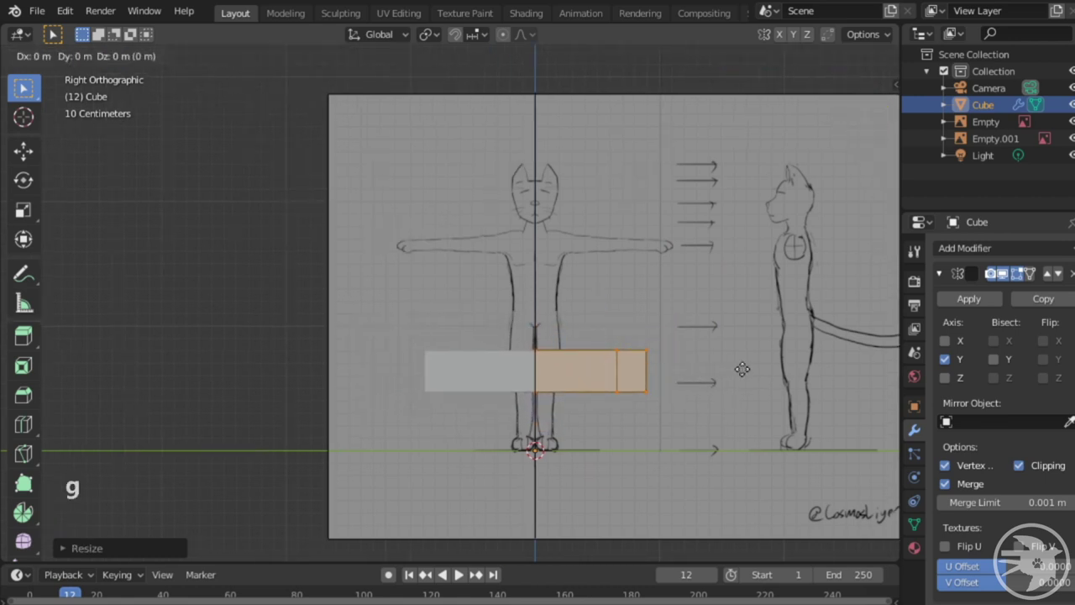
pyautogui.click(673, 308)
# - Move the half cube about 0.07 m along both Y and Z, and scale it down further over the lower torso
pyautogui.scroll(6, 614, 335)
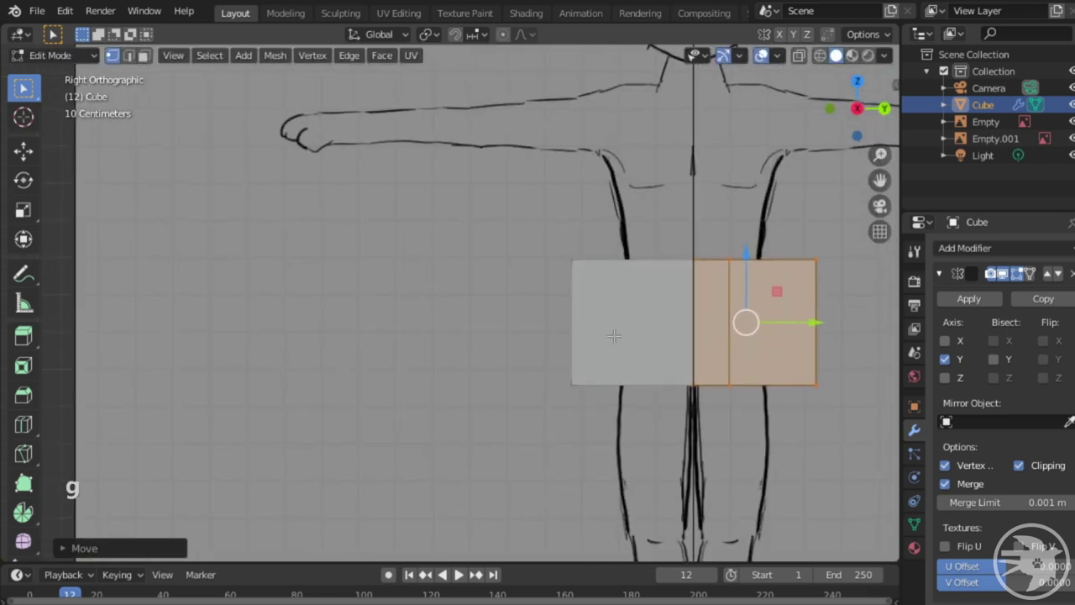
pyautogui.moveTo(614, 335)
pyautogui.keyDown('shift'); pyautogui.mouseDown(button='middle')
pyautogui.moveTo(490, 339)
pyautogui.moveTo(439, 352)
pyautogui.moveTo(569, 352)
pyautogui.moveTo(485, 360)
pyautogui.moveTo(648, 344)
pyautogui.moveTo(604, 325)
pyautogui.mouseUp(button='middle'); pyautogui.keyUp('shift')
pyautogui.moveTo(689, 340)
pyautogui.keyDown('shift'); pyautogui.mouseDown(button='middle')
pyautogui.moveTo(525, 430)
pyautogui.moveTo(877, 490)
pyautogui.moveTo(706, 434)
pyautogui.moveTo(656, 312)
pyautogui.moveTo(664, 483)
pyautogui.moveTo(618, 295)
pyautogui.moveTo(755, 459)
pyautogui.moveTo(733, 338)
pyautogui.moveTo(587, 413)
pyautogui.moveTo(733, 431)
pyautogui.moveTo(686, 371)
pyautogui.moveTo(703, 377)
pyautogui.moveTo(633, 391)
pyautogui.moveTo(667, 401)
pyautogui.moveTo(719, 381)
pyautogui.mouseUp(button='middle'); pyautogui.keyUp('shift')
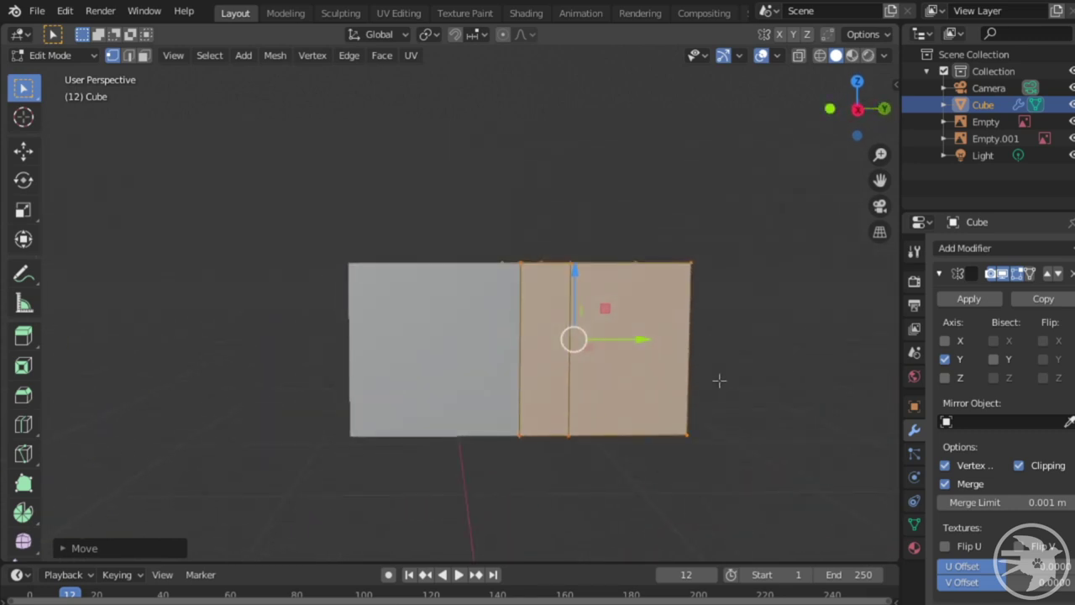
pyautogui.press('KP_5')
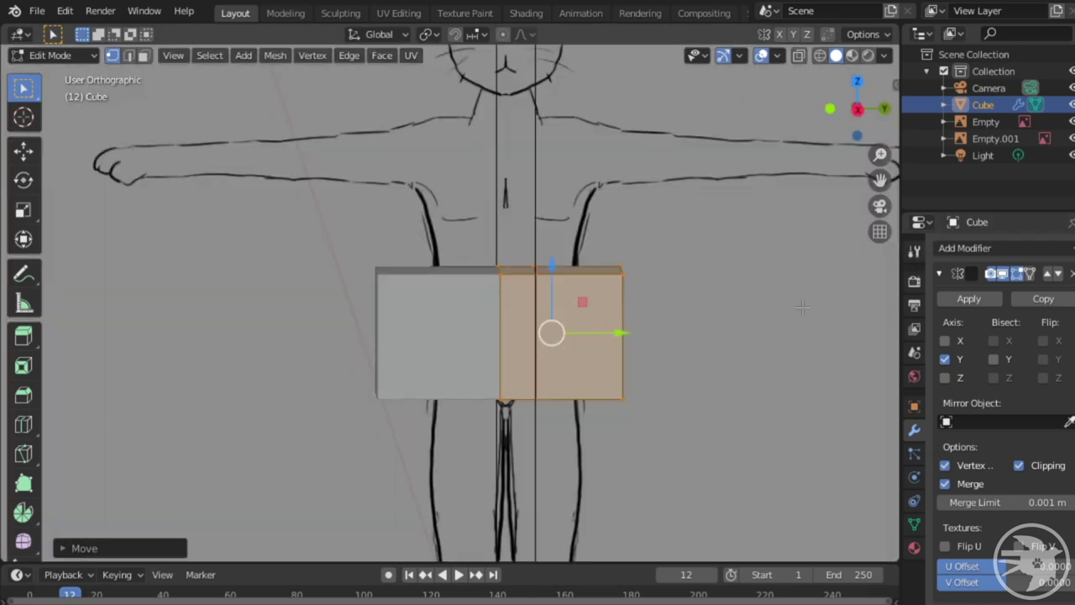
pyautogui.moveTo(784, 310); pyautogui.dragTo(770, 305, button='middle')
pyautogui.press('KP_3')
pyautogui.keyDown('shift'); pyautogui.moveTo(715, 324); pyautogui.dragTo(698, 360, button='middle'); pyautogui.keyUp('shift')
pyautogui.press('g')
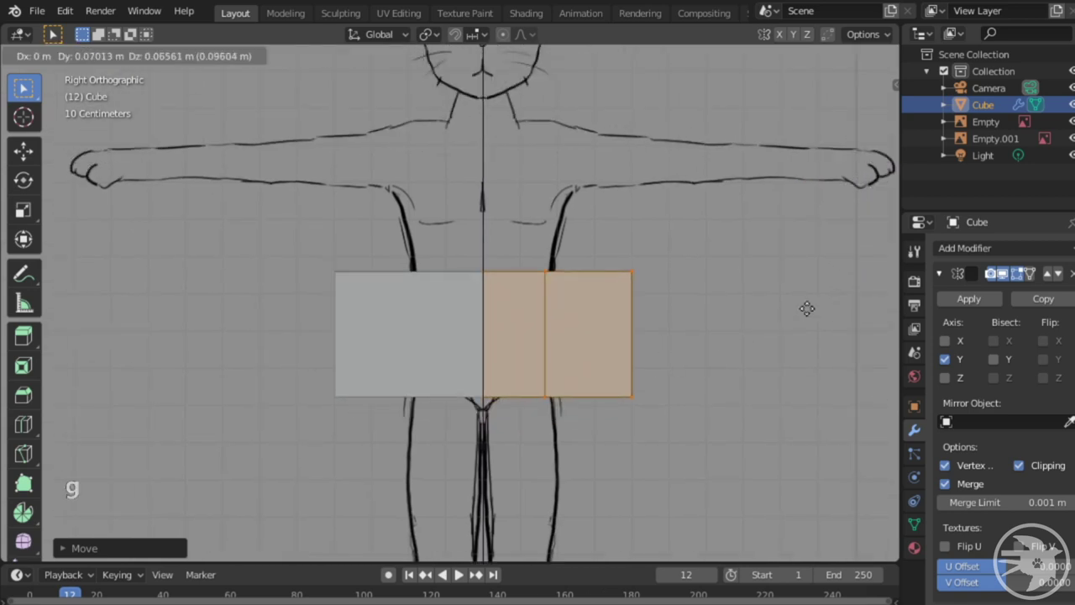
pyautogui.click(808, 311)
pyautogui.press('s')
pyautogui.click(668, 339)
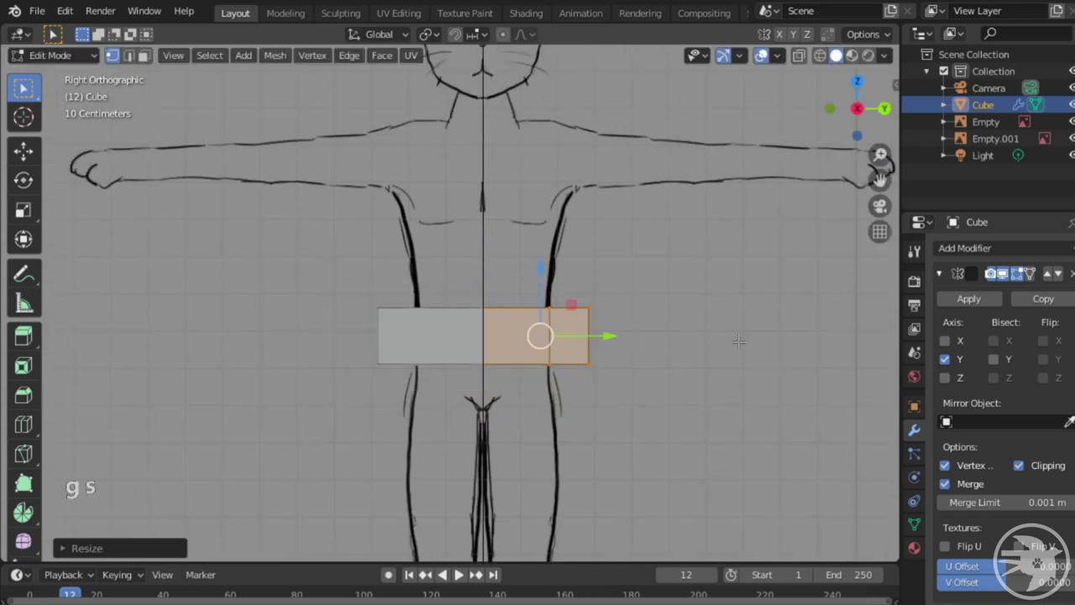
# - Move the half cube about 0.10 m inward along Y and 0.05 m down, and scale it to match the hip outline
pyautogui.press('g')
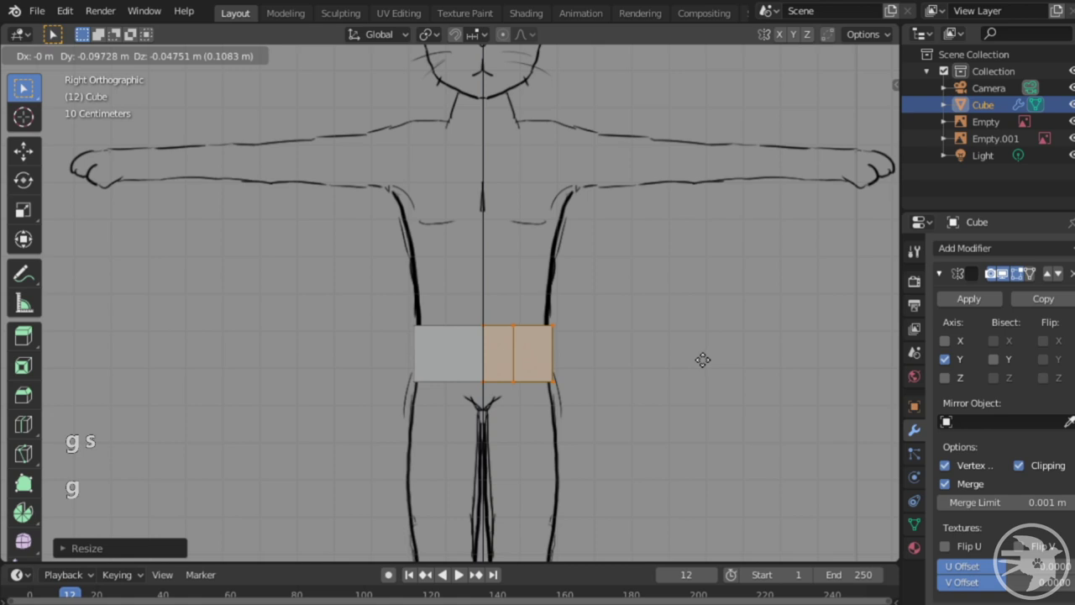
pyautogui.click(703, 359)
pyautogui.press('s')
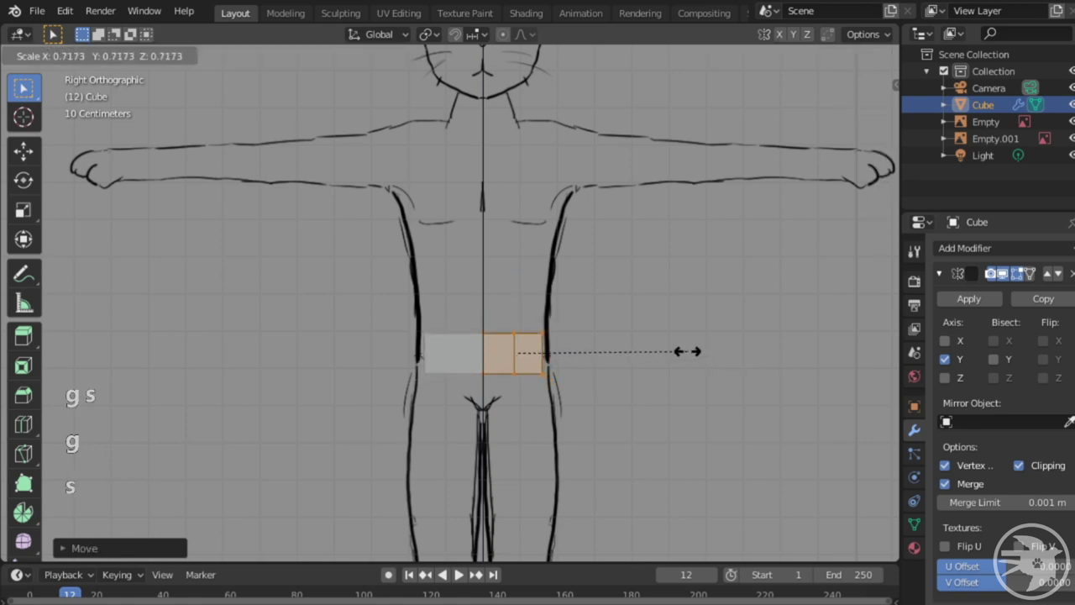
pyautogui.click(730, 362)
# - Select all six vertices of the half cube's bottom side and return to the right orthographic view
pyautogui.keyDown('shift'); pyautogui.moveTo(550, 328); pyautogui.dragTo(573, 409, button='middle'); pyautogui.keyUp('shift')
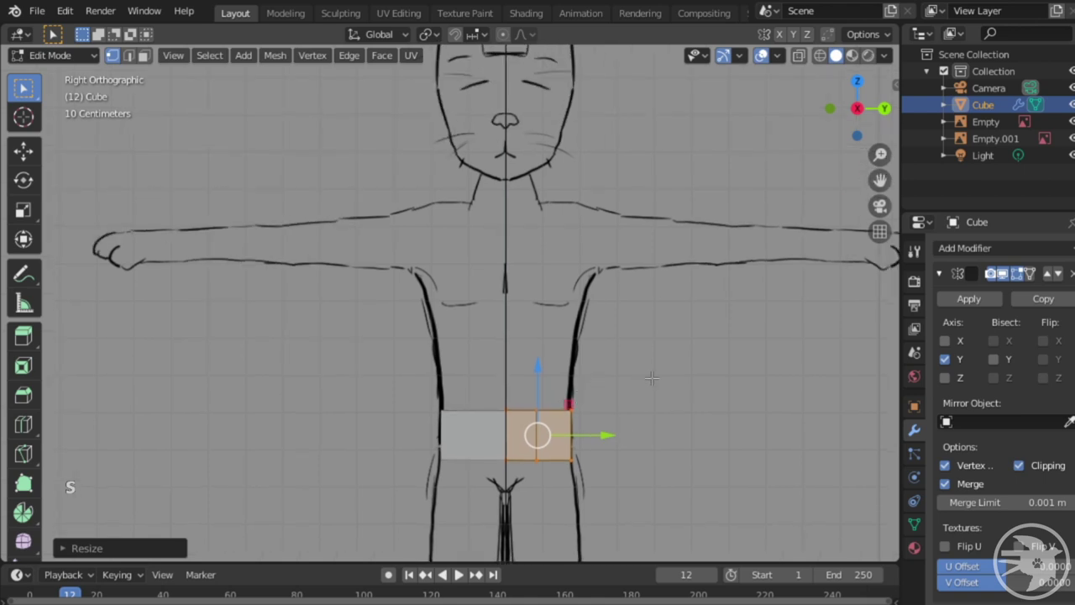
pyautogui.keyDown('shift'); pyautogui.moveTo(652, 378); pyautogui.dragTo(660, 265, button='middle'); pyautogui.keyUp('shift')
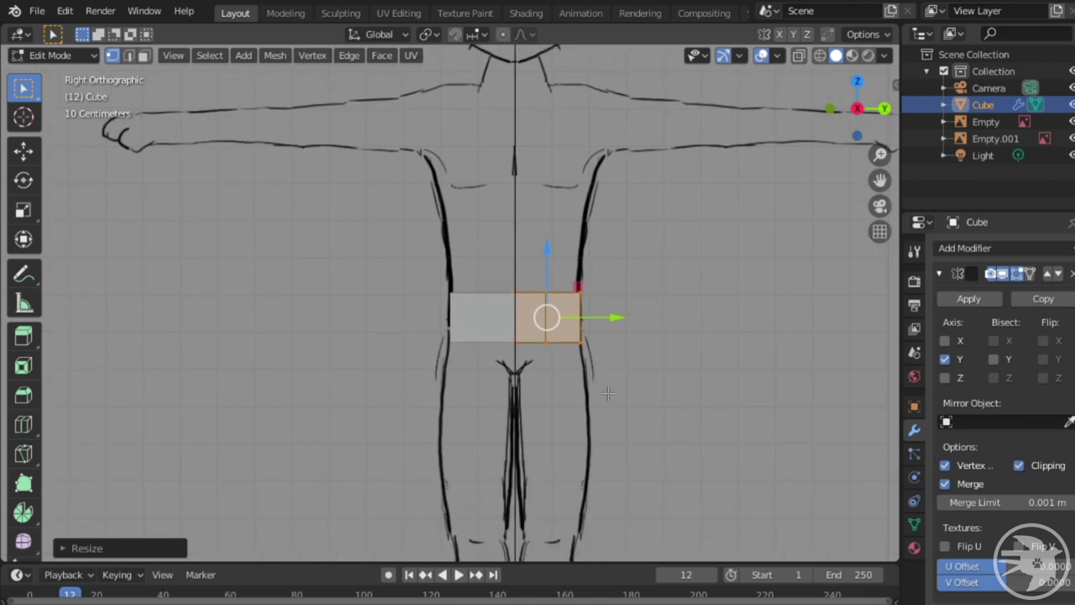
pyautogui.moveTo(608, 393); pyautogui.dragTo(610, 355, button='middle')
pyautogui.click(583, 309)
pyautogui.keyDown('shift'); pyautogui.click(543, 309); pyautogui.keyUp('shift')
pyautogui.keyDown('shift'); pyautogui.click(533, 322); pyautogui.keyUp('shift')
pyautogui.keyDown('shift'); pyautogui.click(568, 323); pyautogui.keyUp('shift')
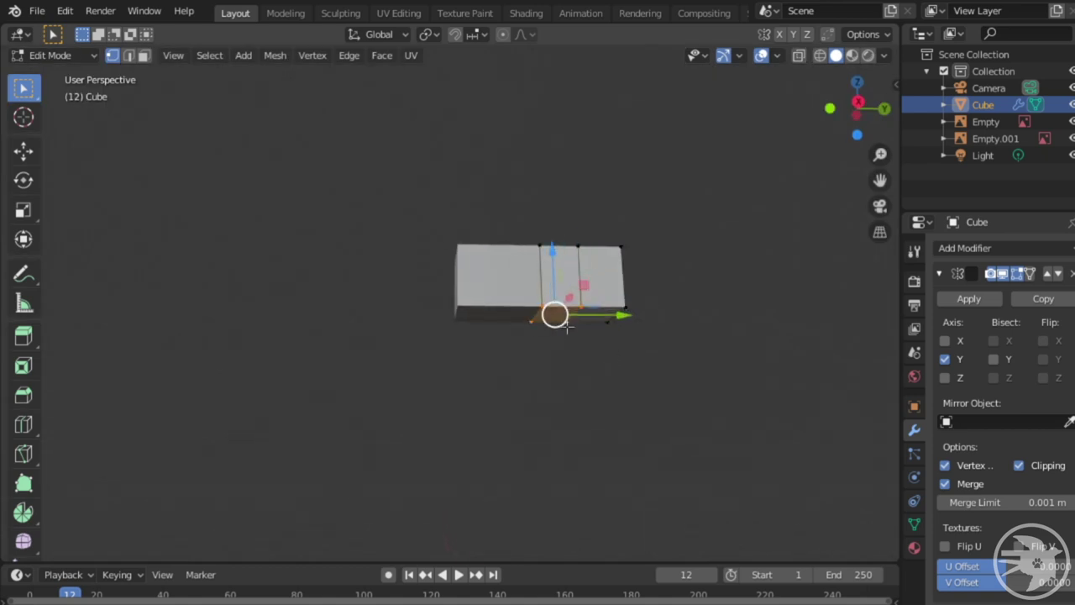
pyautogui.keyDown('shift'); pyautogui.click(625, 308); pyautogui.keyUp('shift')
pyautogui.keyDown('shift'); pyautogui.click(608, 323); pyautogui.keyUp('shift')
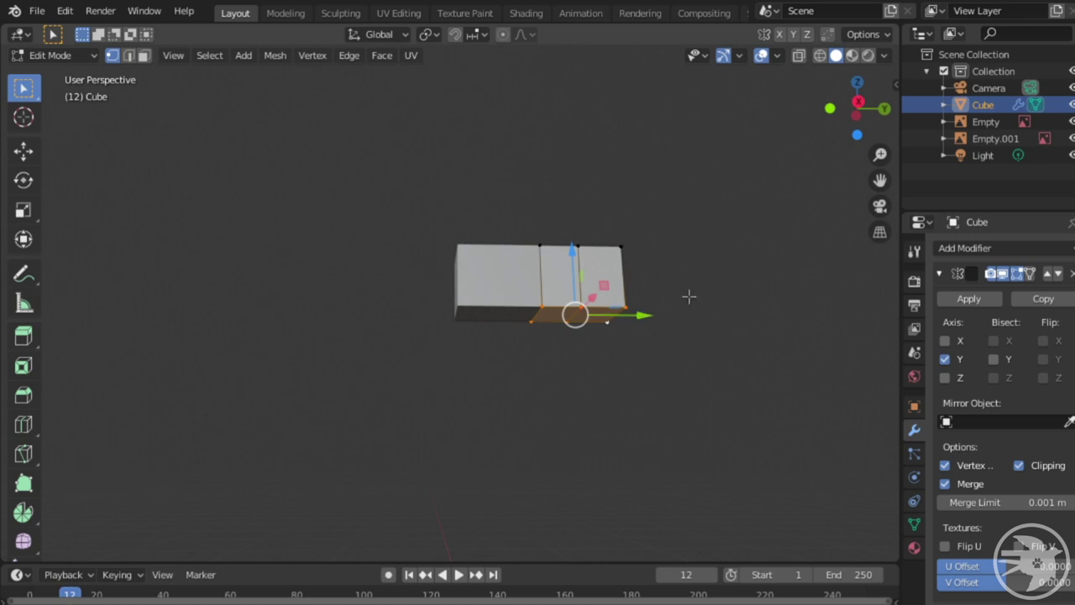
pyautogui.click(879, 234)
pyautogui.moveTo(744, 284); pyautogui.dragTo(740, 312, button='middle')
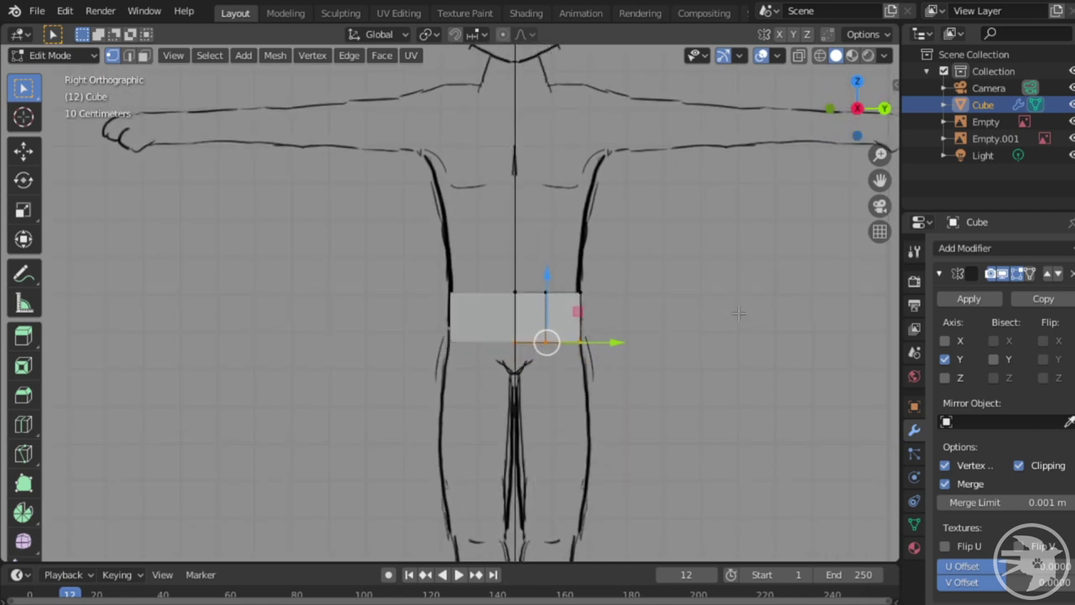
pyautogui.scroll(3, 701, 332)
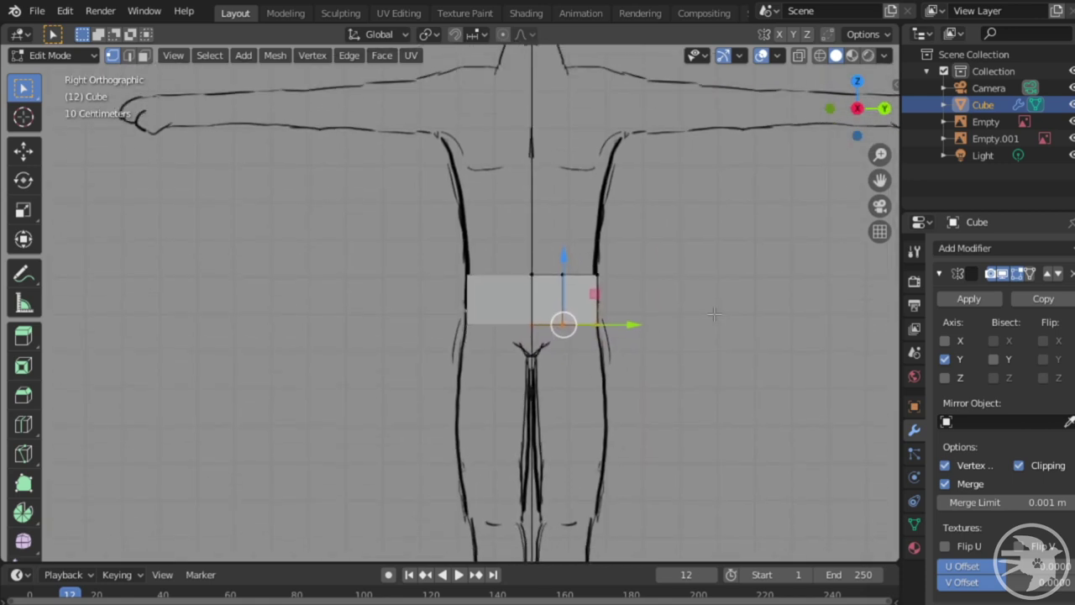
# - Move the selected bottom vertices about 0.05 m down and 0.01 m outward along Y, following the hip outline to the crotch
pyautogui.keyDown('shift'); pyautogui.moveTo(653, 354); pyautogui.dragTo(648, 374, button='middle'); pyautogui.keyUp('shift')
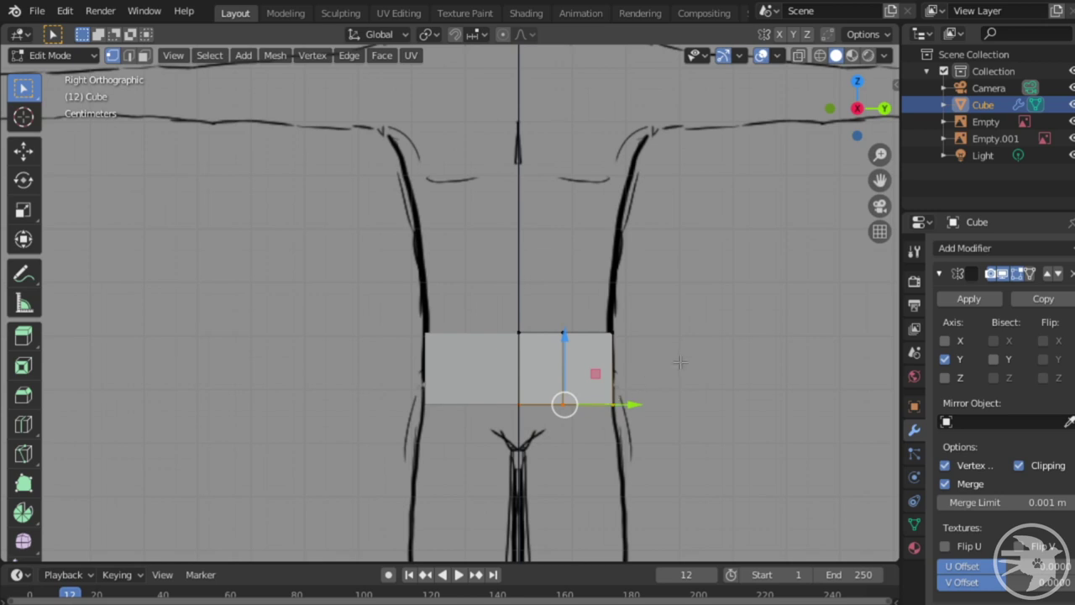
pyautogui.press('g')
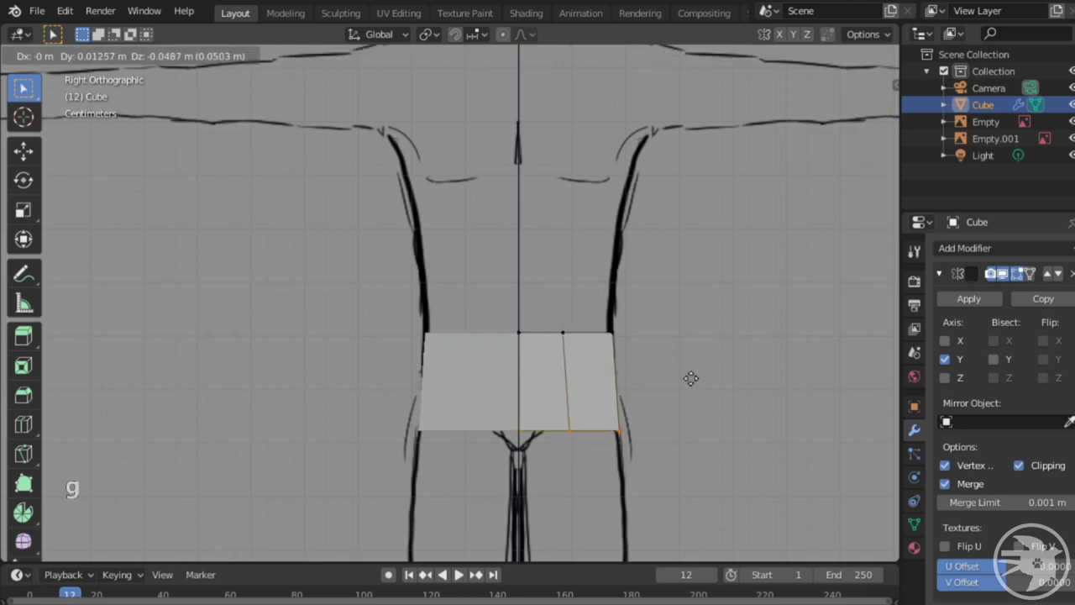
pyautogui.click(687, 378)
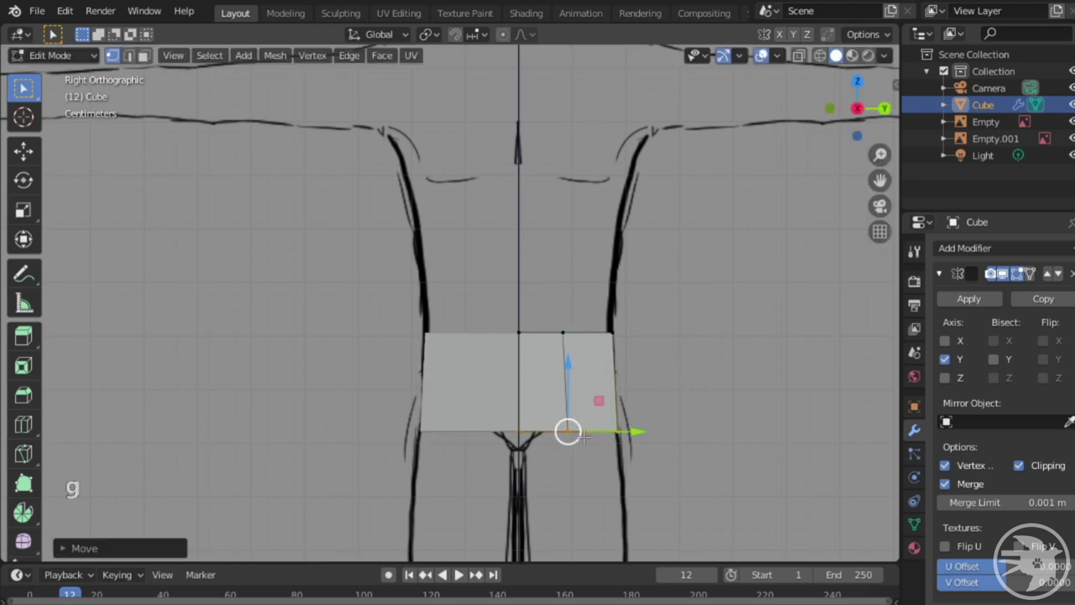
# - Move the bottom middle vertices about 0.06 m inward along Y and 0.01 m up, beside the crotch of the front reference
pyautogui.moveTo(578, 441)
pyautogui.mouseDown(button='middle')
pyautogui.moveTo(617, 376)
pyautogui.moveTo(630, 319)
pyautogui.moveTo(664, 298)
pyautogui.moveTo(641, 347)
pyautogui.moveTo(650, 379)
pyautogui.moveTo(648, 287)
pyautogui.mouseUp(button='middle')
pyautogui.press('KP_5')
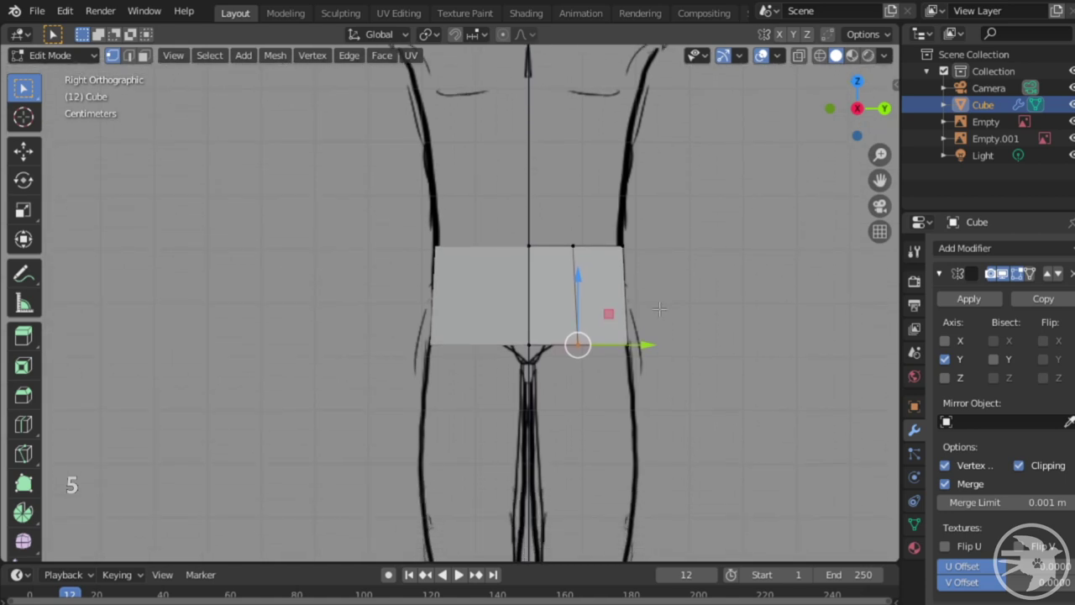
pyautogui.keyDown('shift'); pyautogui.moveTo(680, 333); pyautogui.dragTo(671, 368, button='middle'); pyautogui.keyUp('shift')
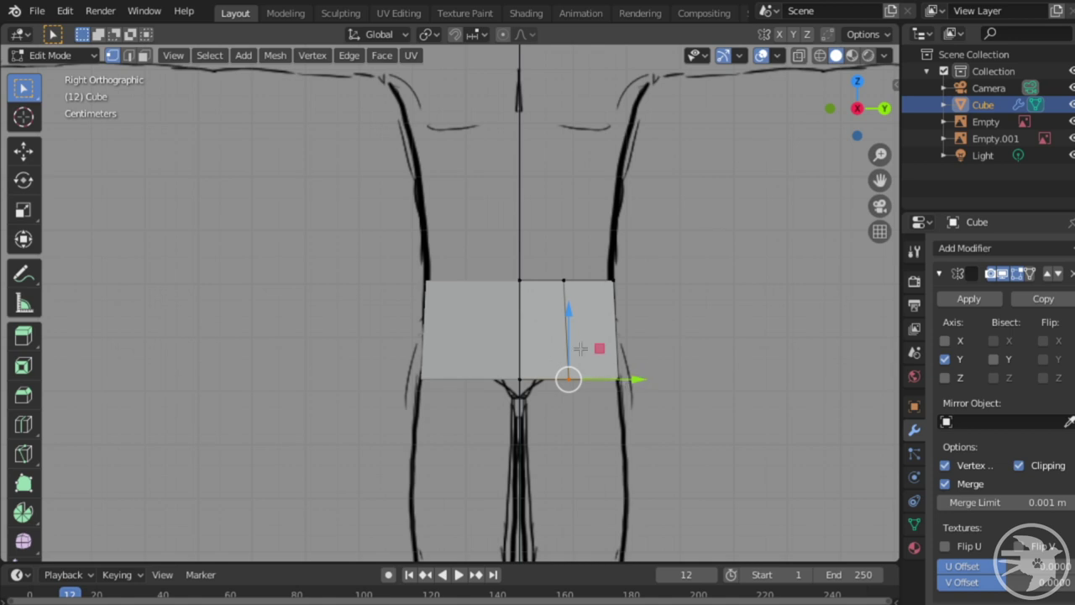
pyautogui.keyDown('shift'); pyautogui.moveTo(702, 417); pyautogui.dragTo(711, 497, button='middle'); pyautogui.keyUp('shift')
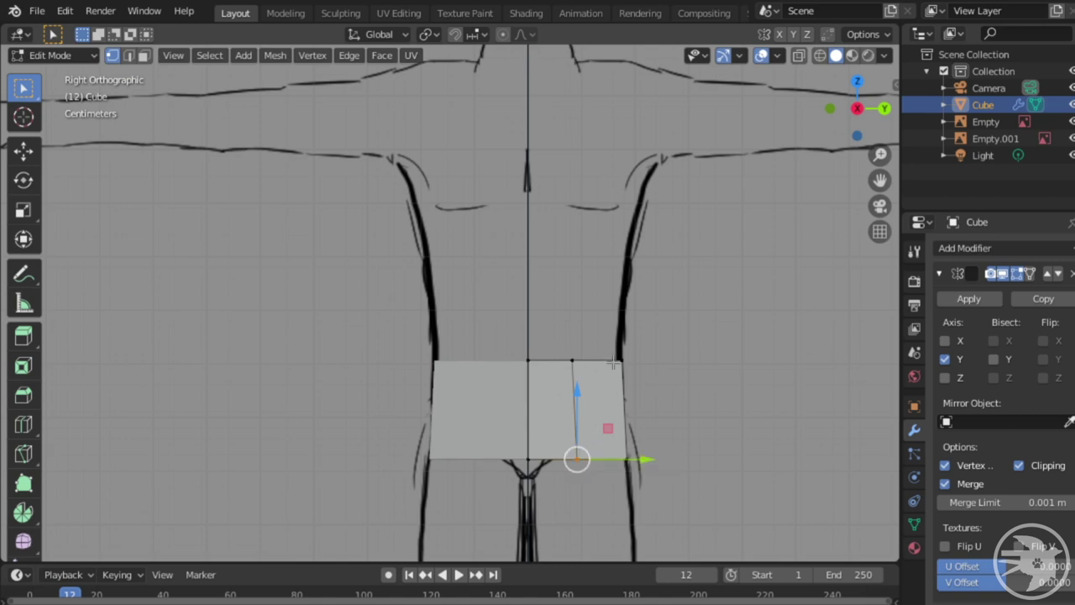
pyautogui.press('g')
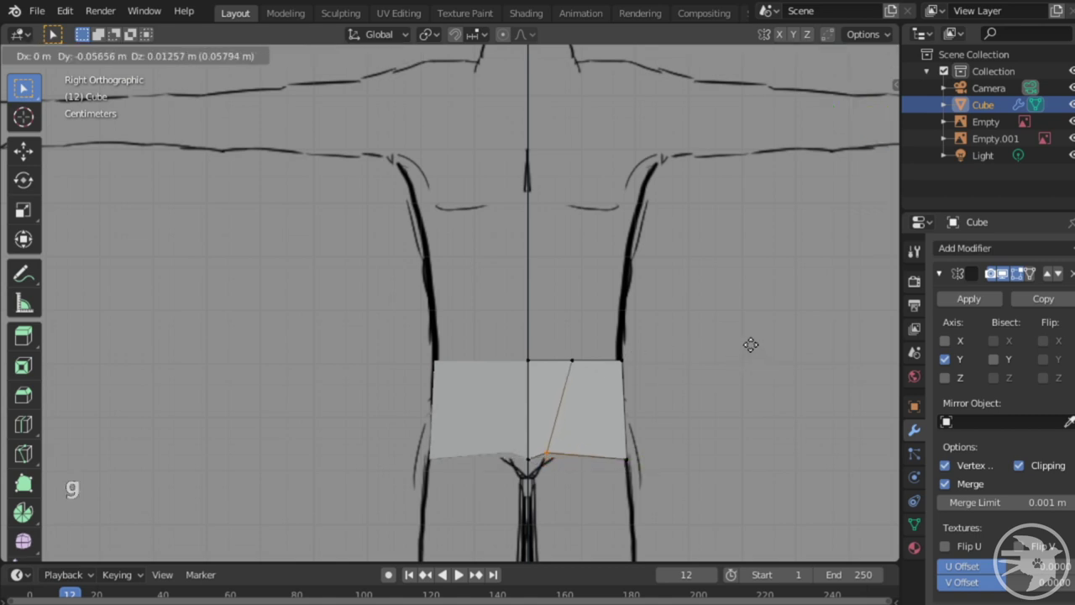
pyautogui.click(750, 346)
# - Switch to face selection and select the outer bottom face of the hip block, where the leg begins
pyautogui.keyDown('shift'); pyautogui.moveTo(665, 420); pyautogui.dragTo(663, 365, button='middle'); pyautogui.keyUp('shift')
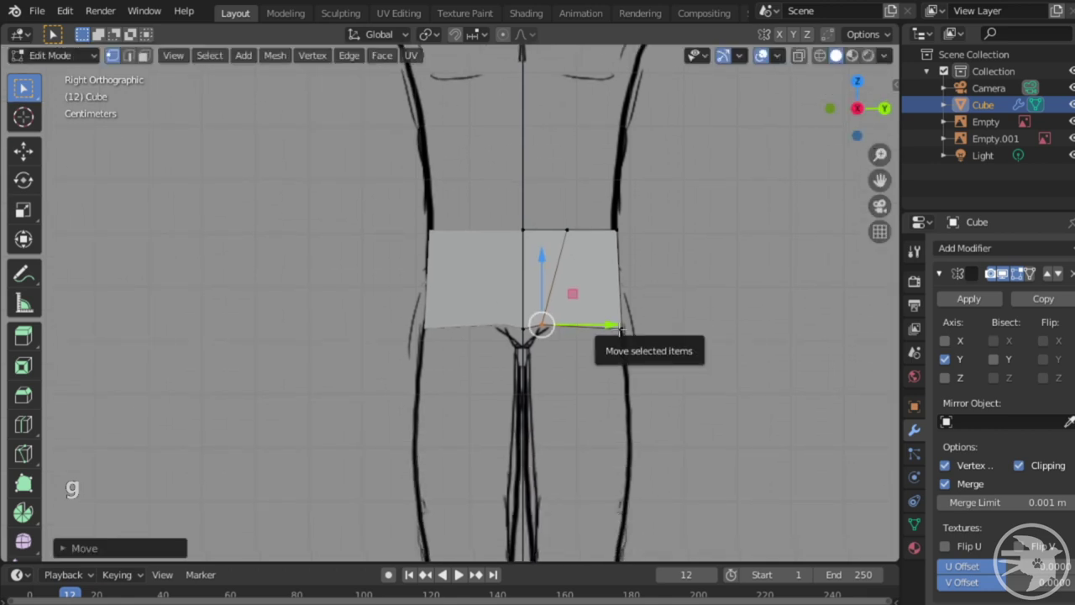
pyautogui.moveTo(615, 330); pyautogui.dragTo(625, 394, button='middle')
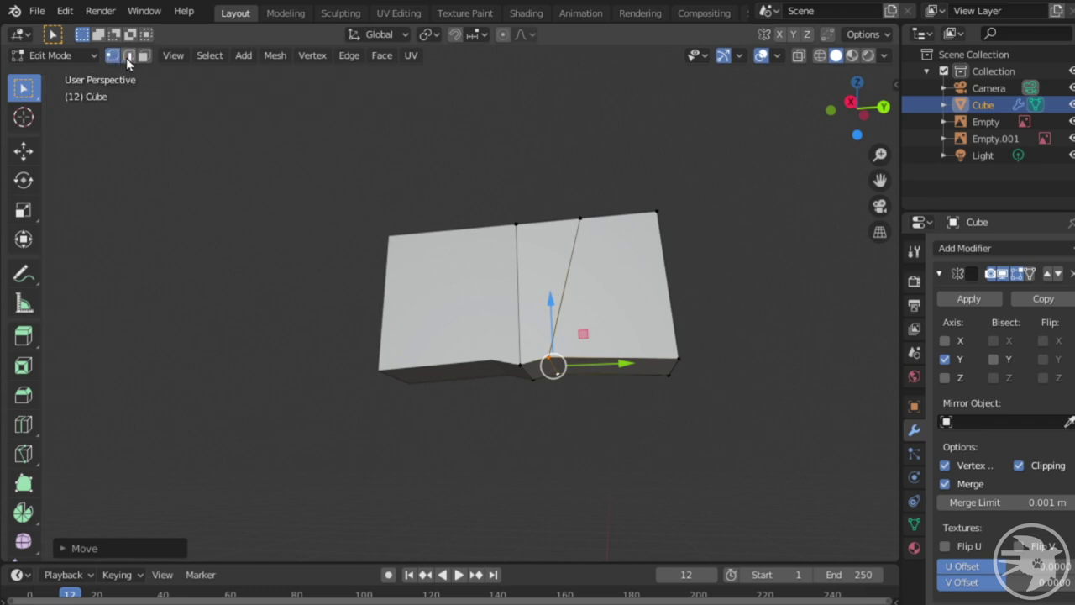
pyautogui.click(129, 59)
pyautogui.moveTo(274, 286); pyautogui.dragTo(345, 271, button='middle')
pyautogui.click(143, 55)
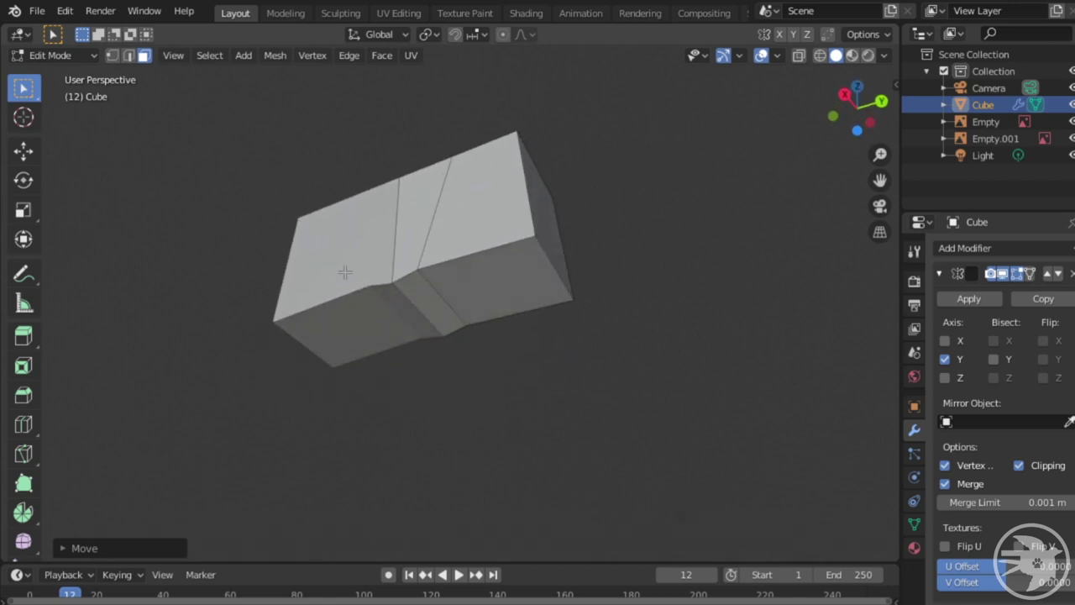
pyautogui.click(498, 291)
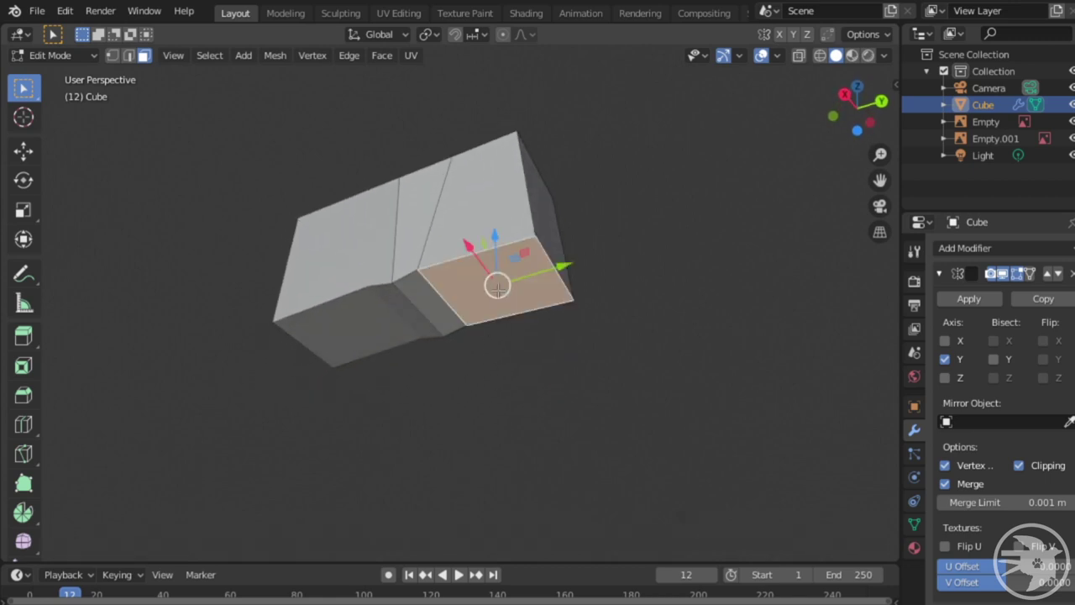
pyautogui.click(495, 225)
pyautogui.click(414, 220)
pyautogui.click(498, 286)
pyautogui.click(483, 198)
pyautogui.click(504, 290)
pyautogui.moveTo(535, 320); pyautogui.dragTo(533, 346, button='middle')
pyautogui.scroll(3, 542, 341)
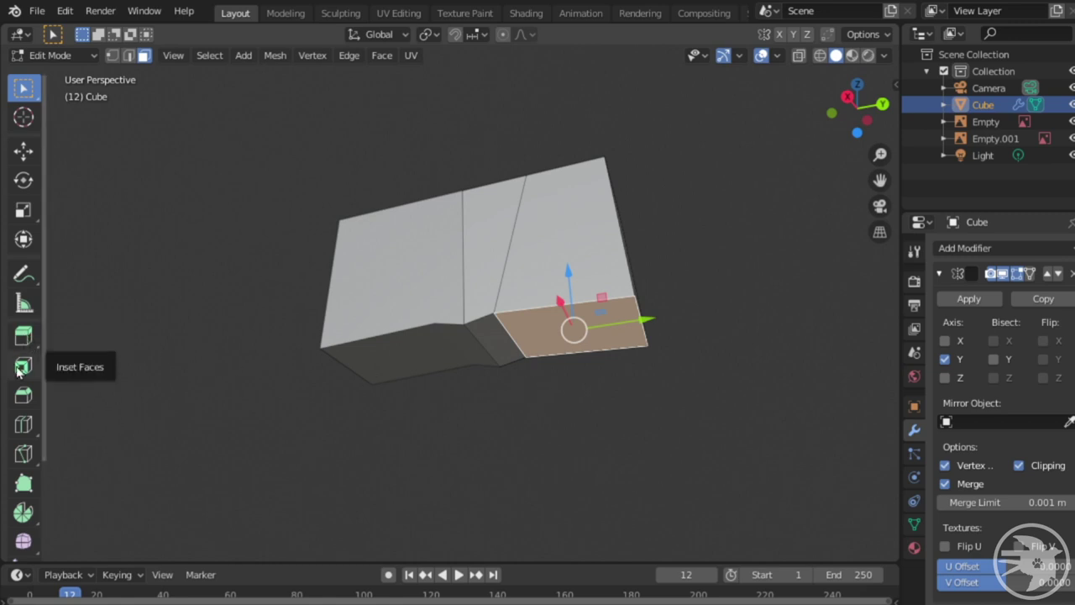
pyautogui.scroll(-2, 12, 336)
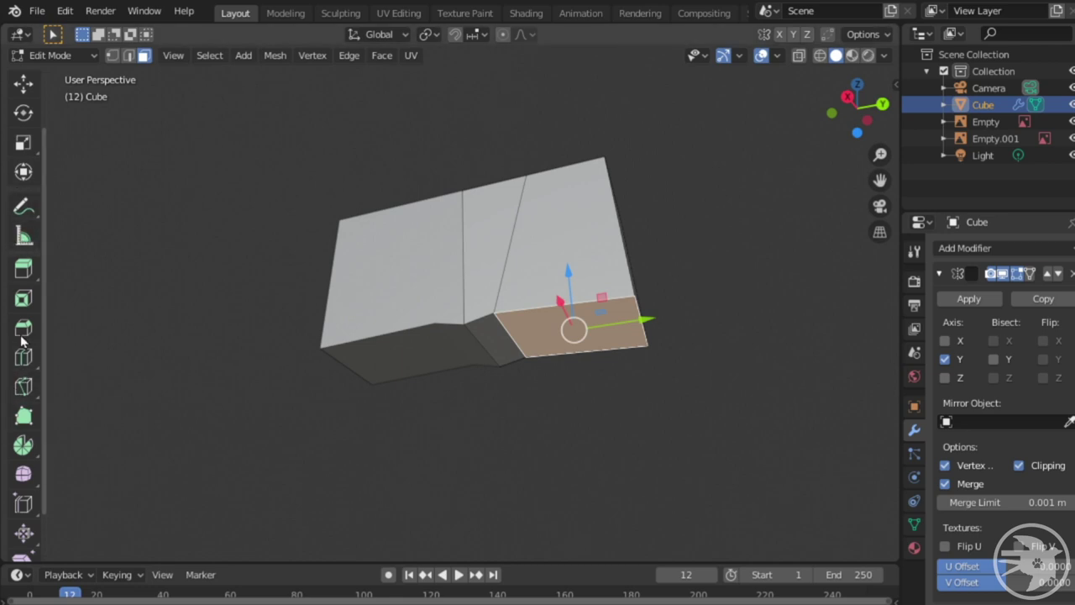
pyautogui.click(285, 13)
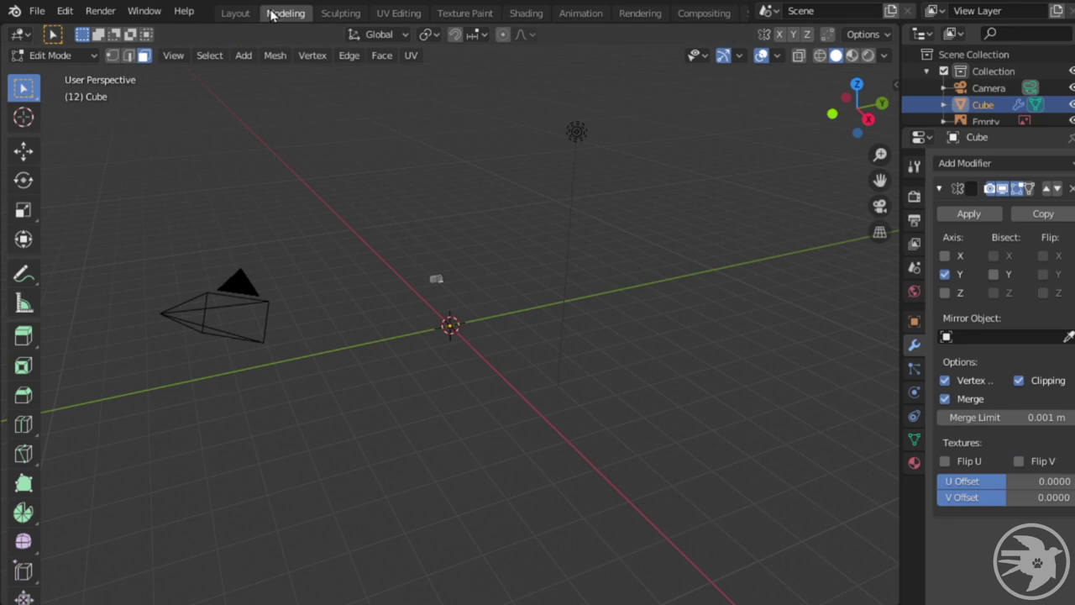
pyautogui.click(235, 13)
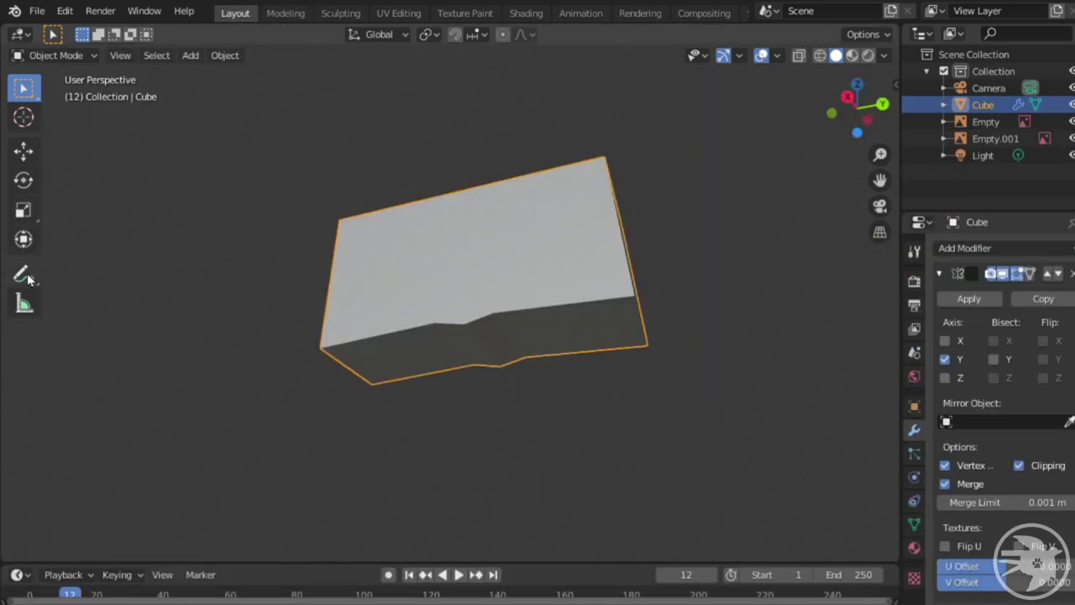
pyautogui.moveTo(154, 335); pyautogui.dragTo(192, 412, button='middle')
pyautogui.scroll(-2, 192, 412)
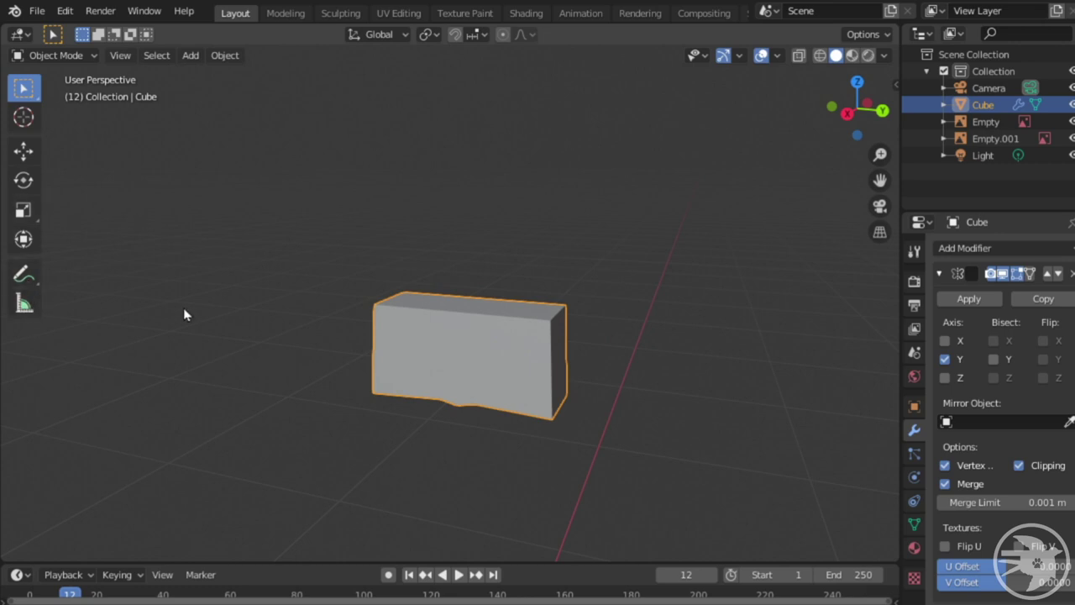
pyautogui.moveTo(366, 358); pyautogui.dragTo(391, 385, button='middle')
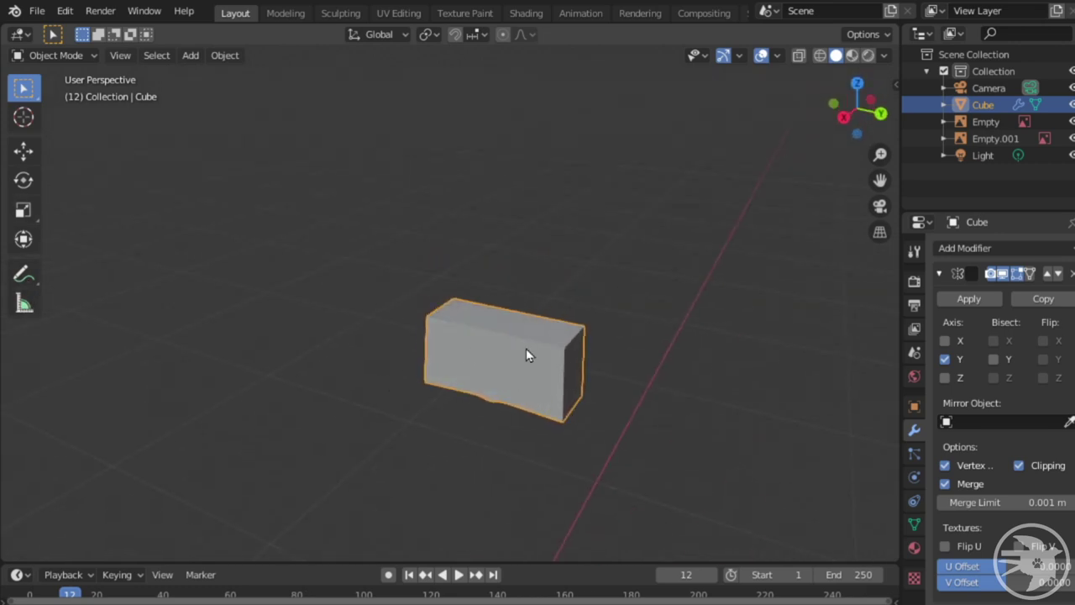
pyautogui.keyDown('shift'); pyautogui.moveTo(527, 365); pyautogui.dragTo(505, 322, button='middle'); pyautogui.keyUp('shift')
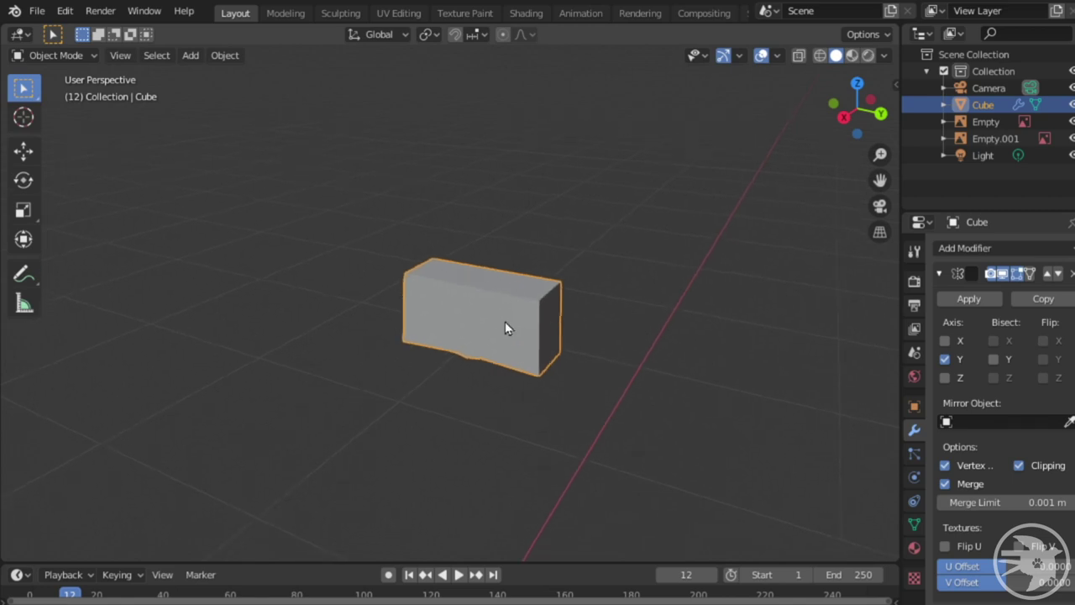
pyautogui.press('Tab')
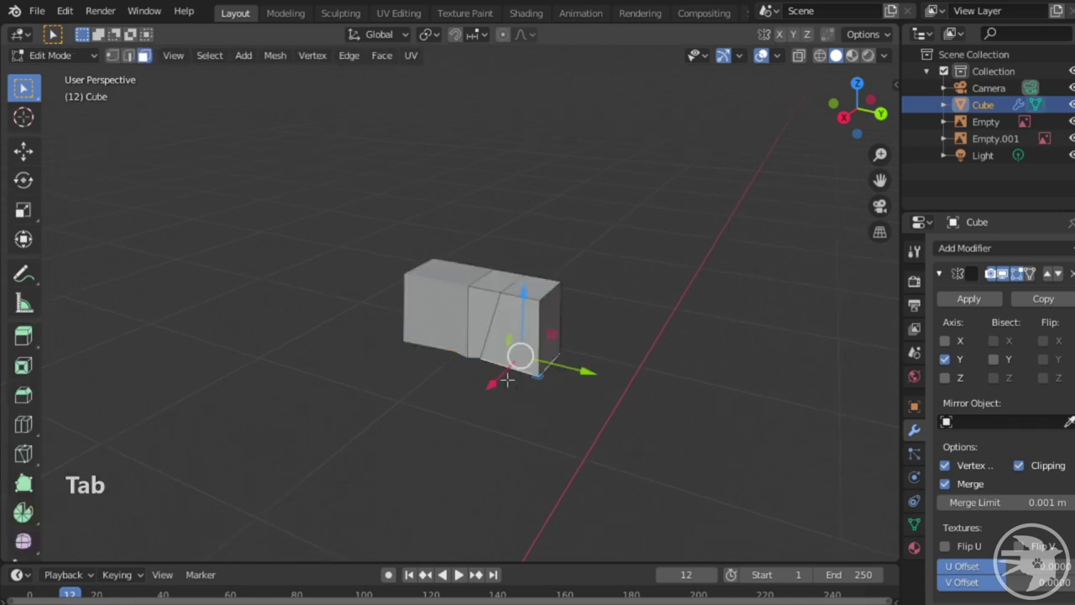
# - In right orthographic view, extrude the selected bottom face down along the thigh to just above the knee
pyautogui.moveTo(504, 380); pyautogui.dragTo(468, 344, button='middle')
pyautogui.scroll(3, 537, 384)
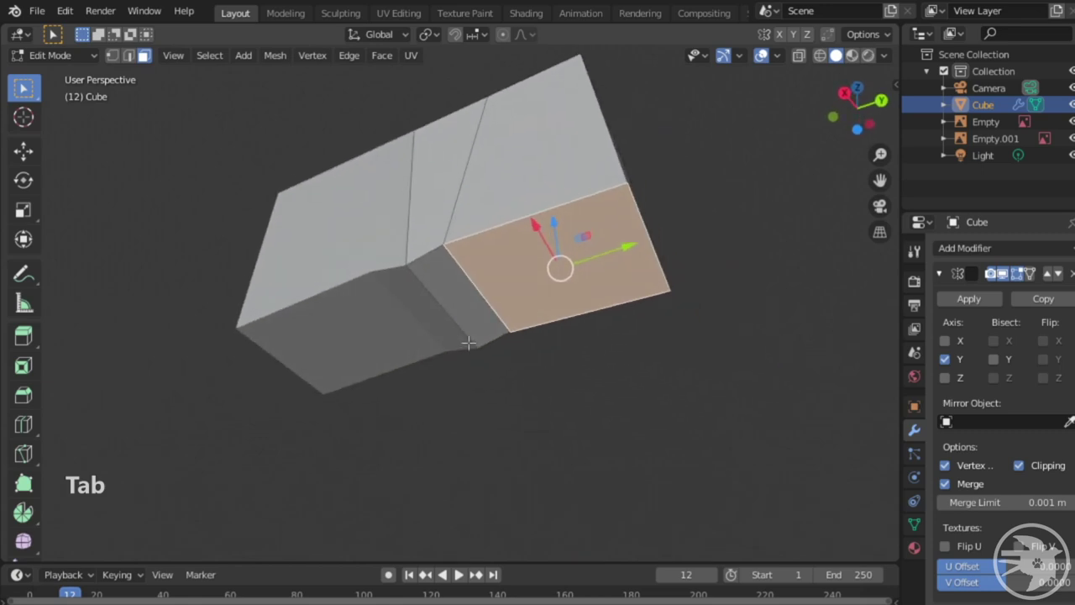
pyautogui.keyDown('shift'); pyautogui.moveTo(536, 334); pyautogui.dragTo(520, 433, button='middle'); pyautogui.keyUp('shift')
pyautogui.scroll(-4, 490, 342)
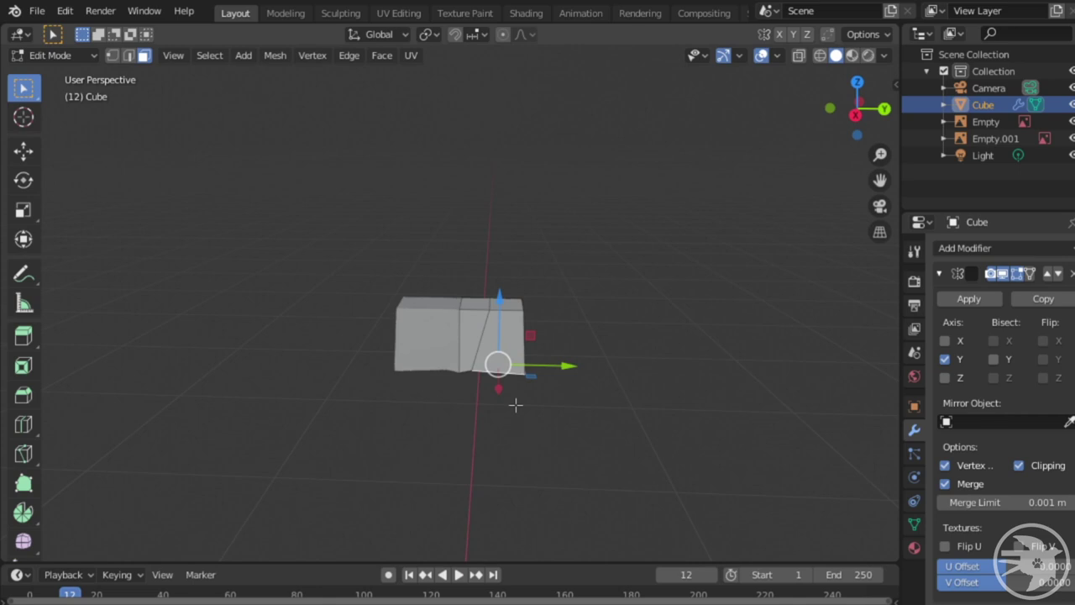
pyautogui.press('KP_5')
pyautogui.press('KP_3')
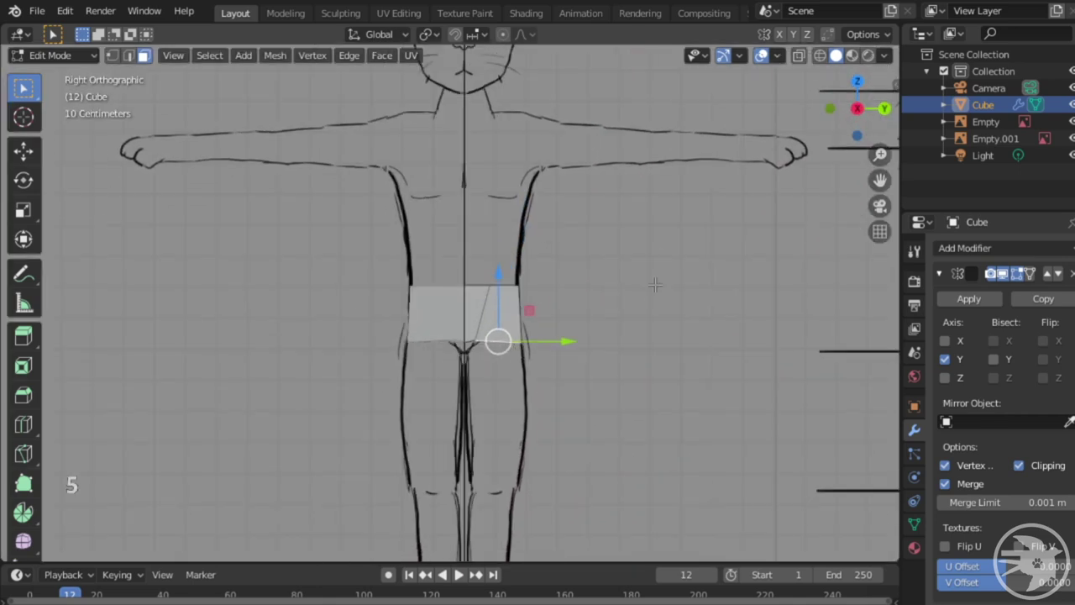
pyautogui.keyDown('shift'); pyautogui.moveTo(590, 375); pyautogui.dragTo(554, 295, button='middle'); pyautogui.keyUp('shift')
pyautogui.scroll(2, 586, 361)
pyautogui.scroll(2, 554, 296)
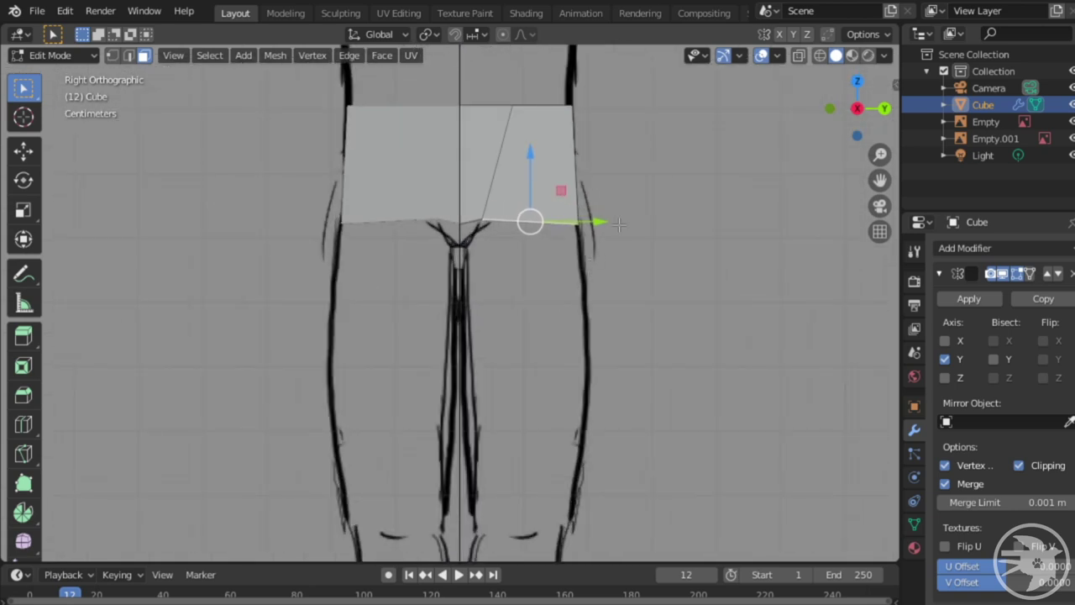
pyautogui.press('e')
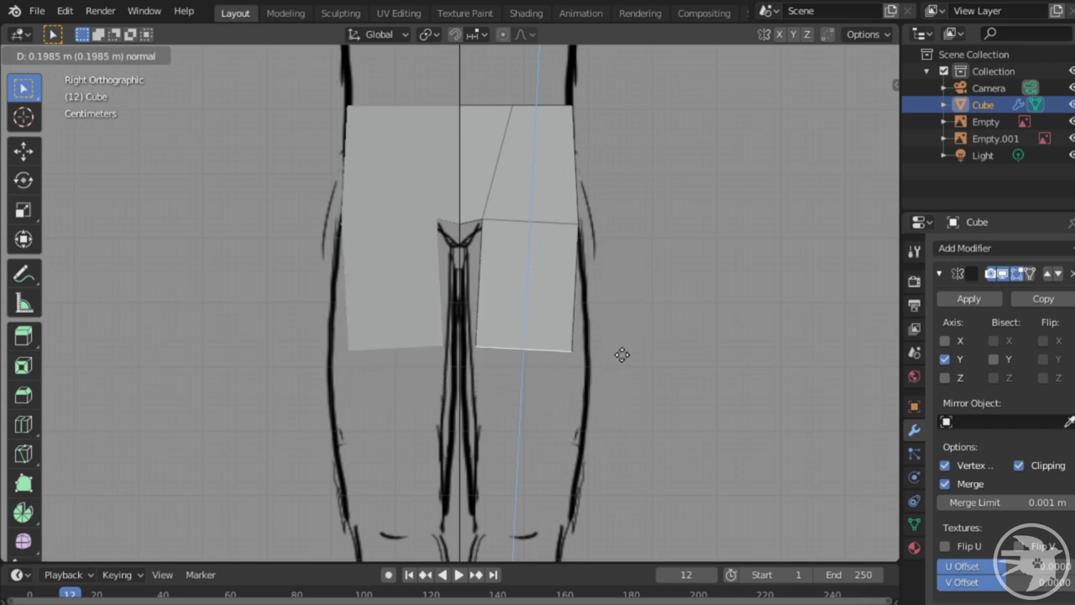
pyautogui.click(616, 442)
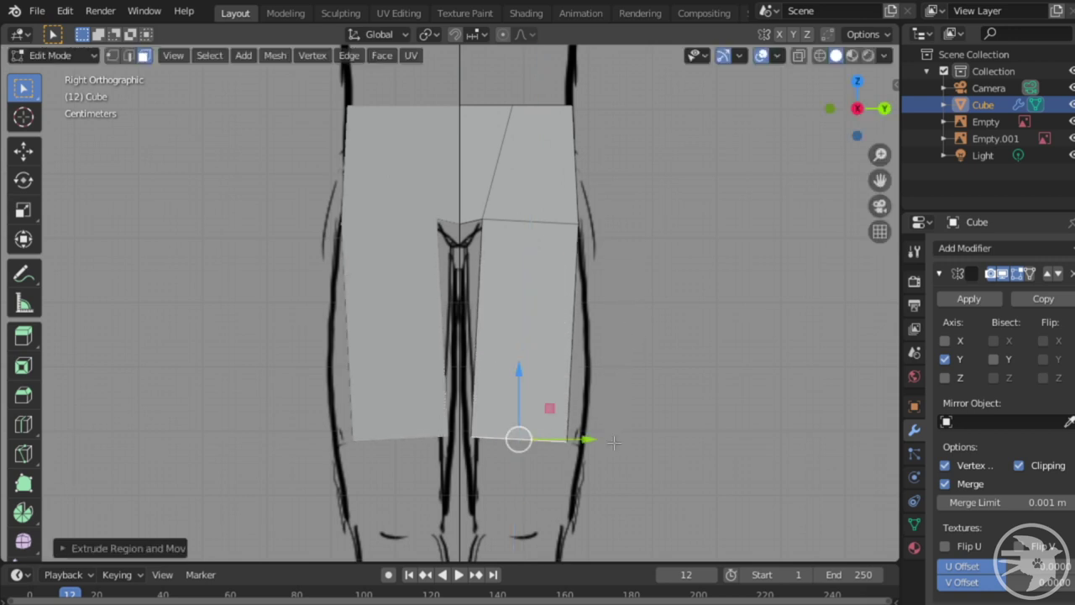
# - Move the extruded end face down and slightly outward to the knee line of the front reference
pyautogui.keyDown('shift'); pyautogui.moveTo(615, 443); pyautogui.dragTo(615, 211, button='middle'); pyautogui.keyUp('shift')
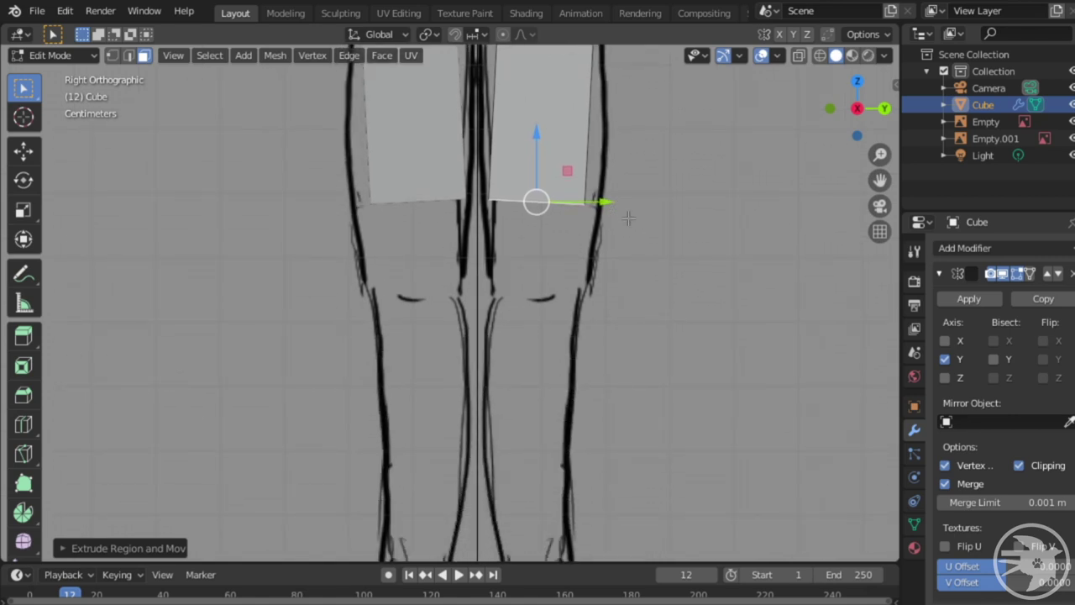
pyautogui.press('g')
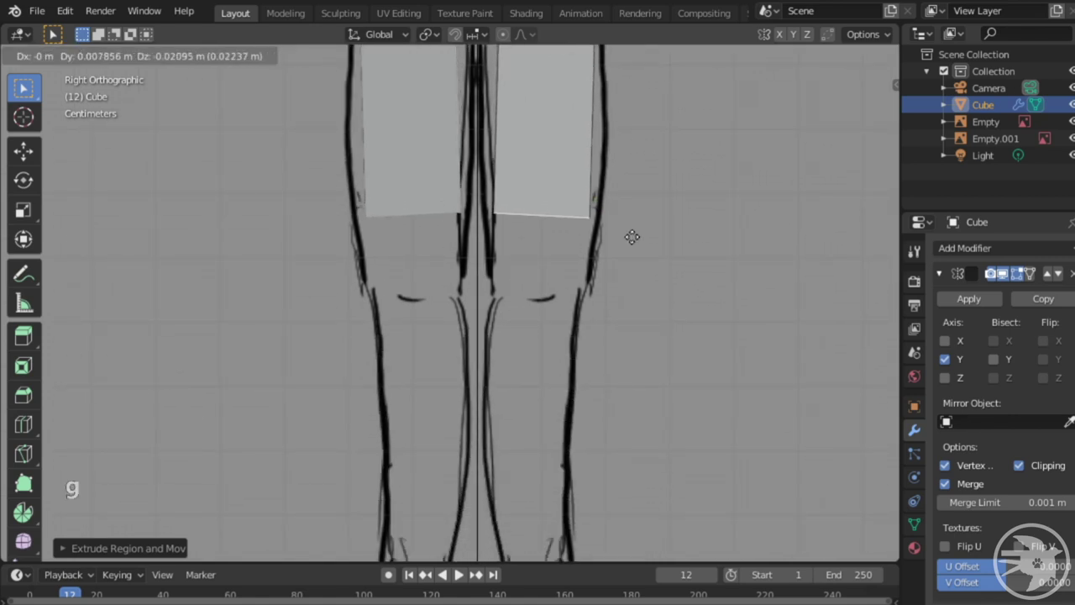
pyautogui.click(629, 320)
pyautogui.keyDown('shift'); pyautogui.moveTo(629, 319); pyautogui.dragTo(624, 374, button='middle'); pyautogui.keyUp('shift')
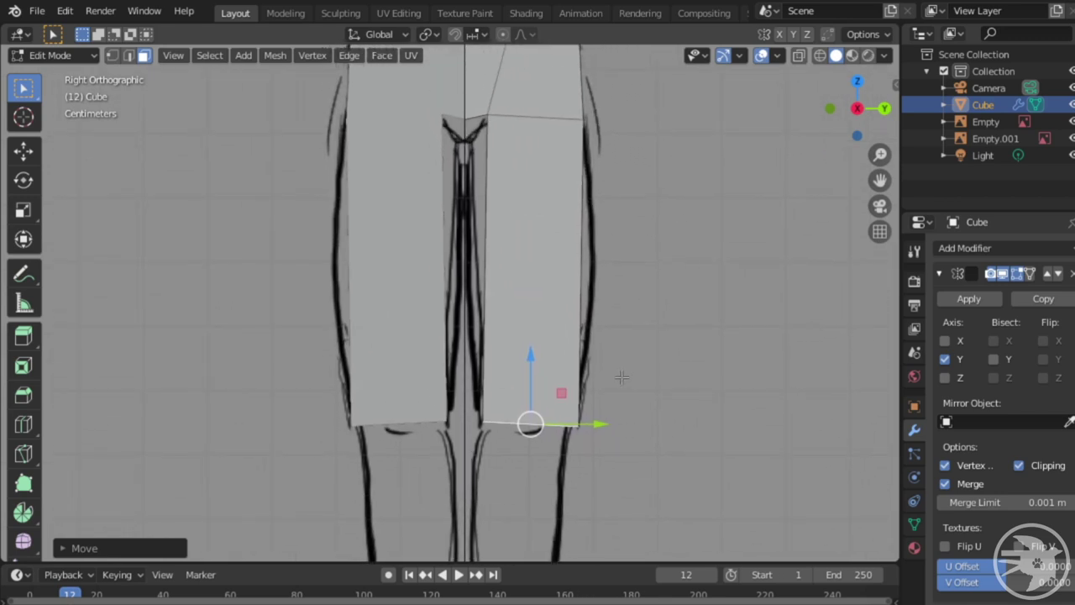
# - Extrude the knee face down along the lower leg to the top of the foot in the reference
pyautogui.keyDown('shift'); pyautogui.moveTo(616, 332); pyautogui.dragTo(616, 216, button='middle'); pyautogui.keyUp('shift')
pyautogui.keyDown('shift'); pyautogui.moveTo(598, 312); pyautogui.dragTo(619, 248, button='middle'); pyautogui.keyUp('shift')
pyautogui.press('e')
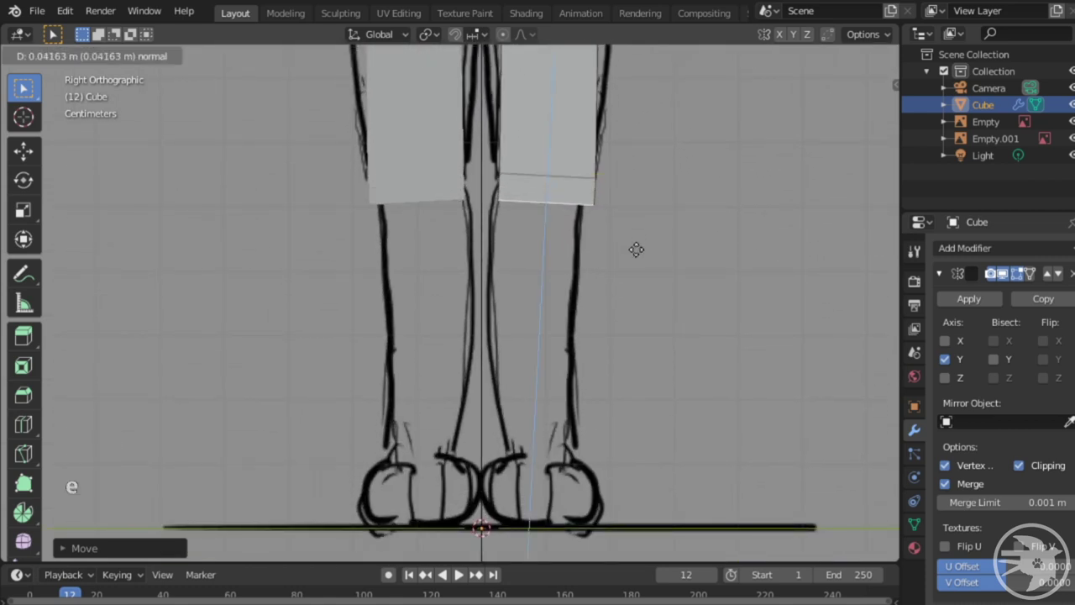
pyautogui.click(628, 487)
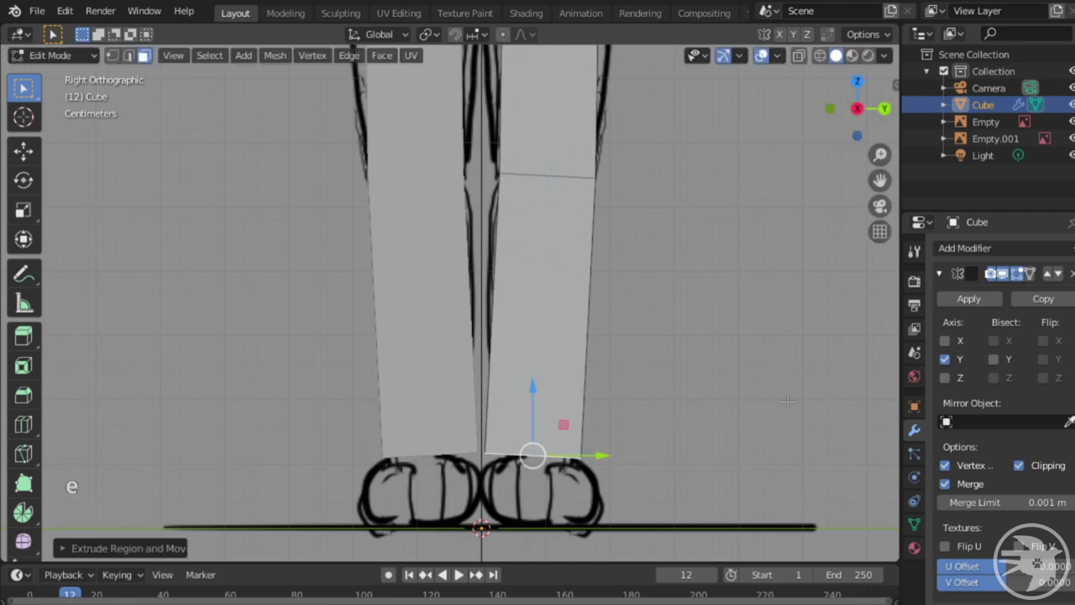
# - Examine the extruded legs against the front reference drawing, from the waist down to the feet
pyautogui.keyDown('shift'); pyautogui.moveTo(656, 418); pyautogui.dragTo(685, 376, button='middle'); pyautogui.keyUp('shift')
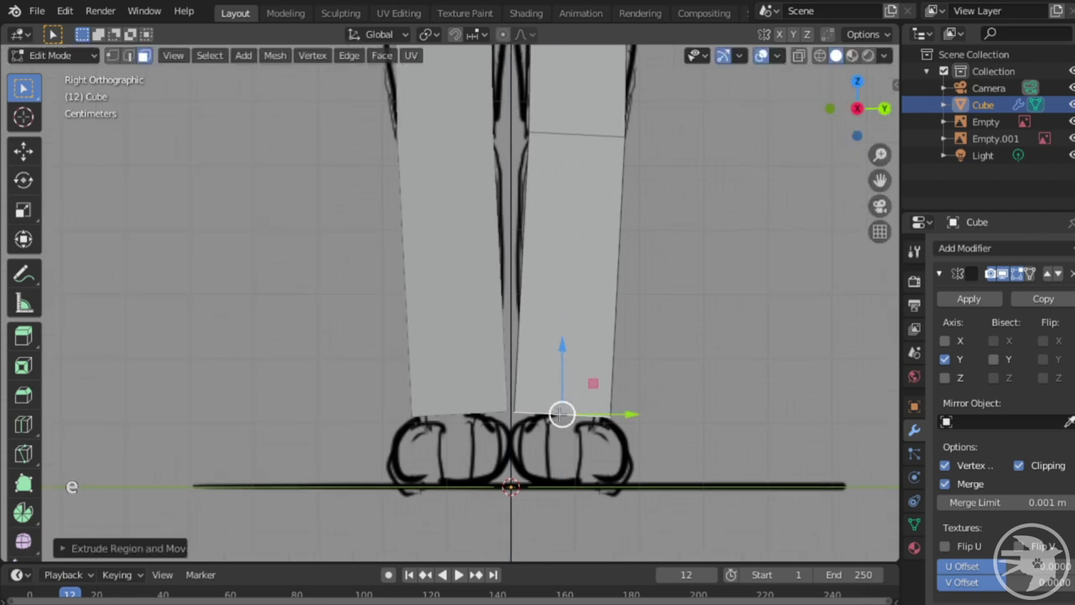
pyautogui.keyDown('shift'); pyautogui.moveTo(643, 383); pyautogui.dragTo(646, 508, button='middle'); pyautogui.keyUp('shift')
pyautogui.scroll(-3, 657, 397)
pyautogui.scroll(-1, 657, 396)
pyautogui.keyDown('shift'); pyautogui.moveTo(645, 338); pyautogui.dragTo(654, 432, button='middle'); pyautogui.keyUp('shift')
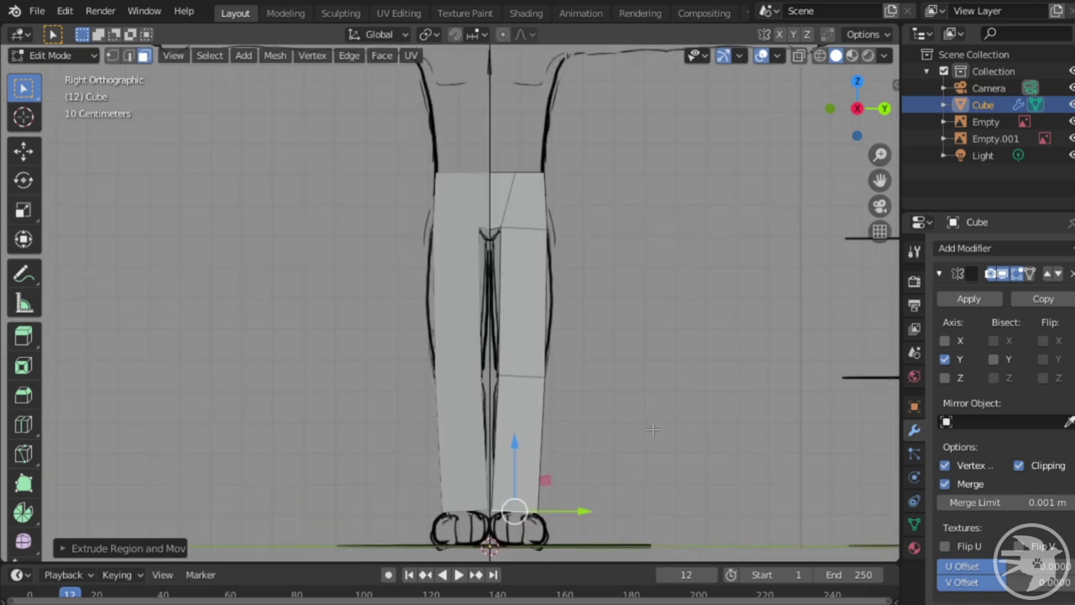
pyautogui.keyDown('shift'); pyautogui.moveTo(591, 390); pyautogui.dragTo(646, 364, button='middle'); pyautogui.keyUp('shift')
pyautogui.scroll(2, 655, 283)
pyautogui.keyDown('shift'); pyautogui.moveTo(655, 283); pyautogui.dragTo(598, 453, button='middle'); pyautogui.keyUp('shift')
pyautogui.keyDown('shift'); pyautogui.moveTo(586, 392); pyautogui.dragTo(574, 367, button='middle'); pyautogui.keyUp('shift')
pyautogui.keyDown('shift'); pyautogui.moveTo(616, 400); pyautogui.dragTo(594, 436, button='middle'); pyautogui.keyUp('shift')
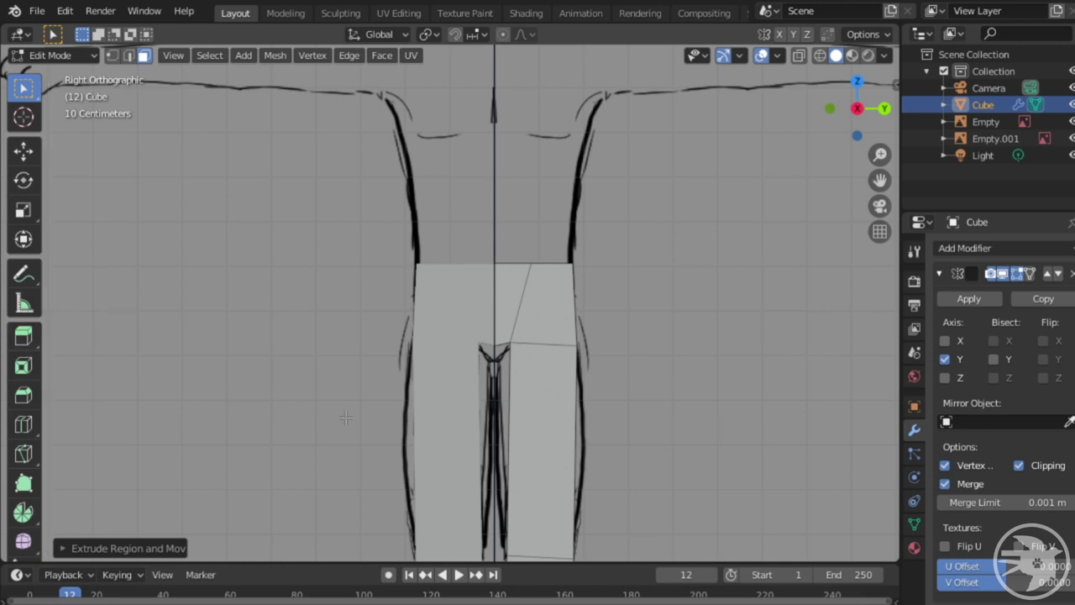
pyautogui.keyDown('shift'); pyautogui.moveTo(342, 415); pyautogui.dragTo(320, 191, button='middle'); pyautogui.keyUp('shift')
pyautogui.keyDown('shift'); pyautogui.moveTo(496, 354); pyautogui.dragTo(475, 241, button='middle'); pyautogui.keyUp('shift')
pyautogui.scroll(2, 546, 335)
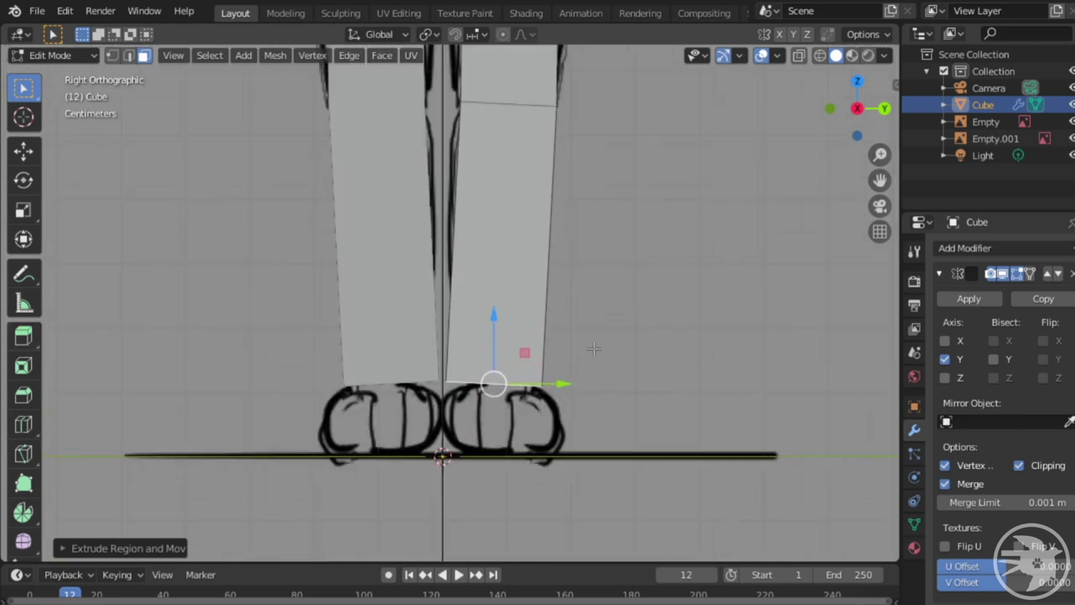
pyautogui.keyDown('shift'); pyautogui.moveTo(593, 348); pyautogui.dragTo(590, 373, button='middle'); pyautogui.keyUp('shift')
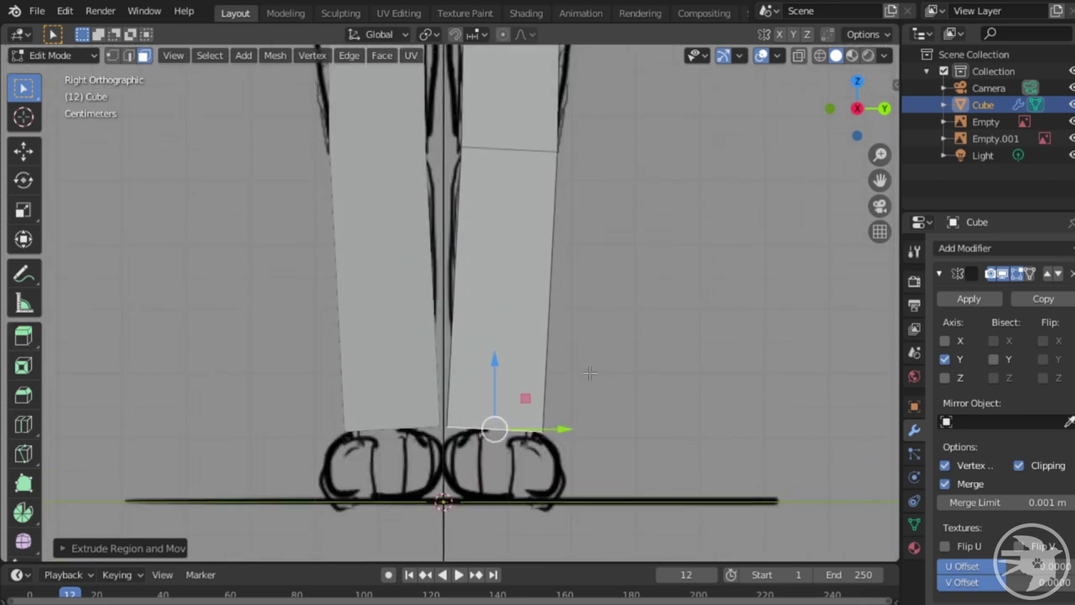
# - Enable the Scale object gizmo in the viewport alongside the Move gizmo
pyautogui.click(777, 57)
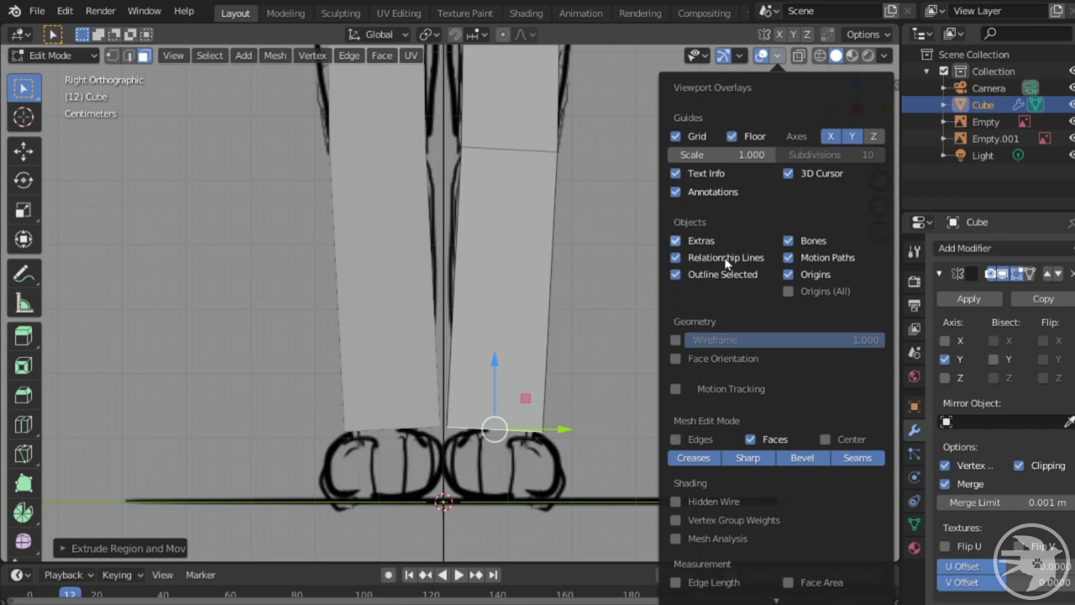
pyautogui.click(737, 57)
pyautogui.click(737, 59)
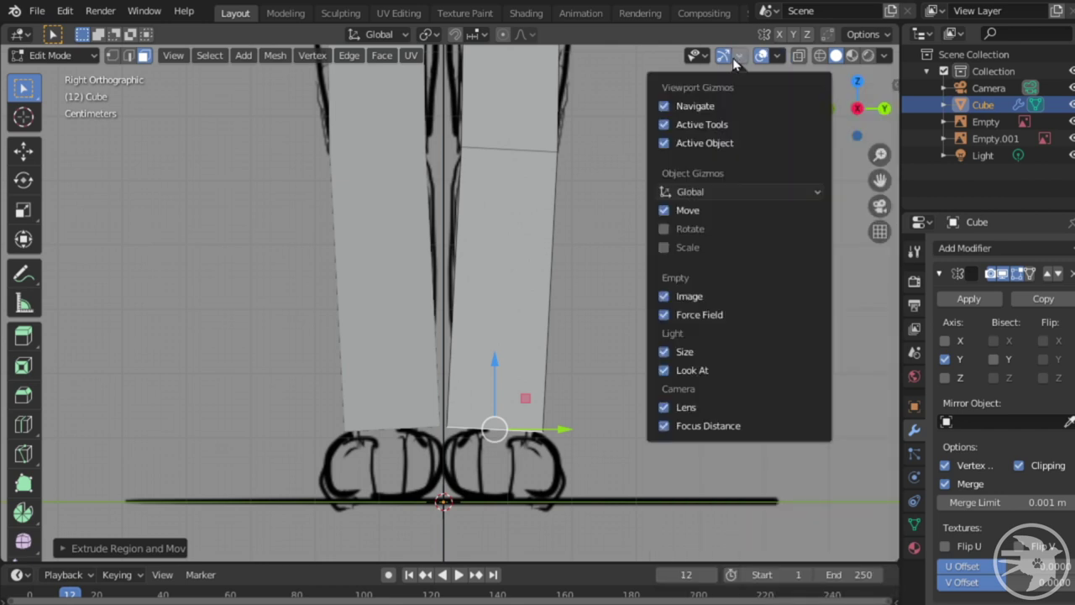
pyautogui.click(735, 59)
pyautogui.click(743, 62)
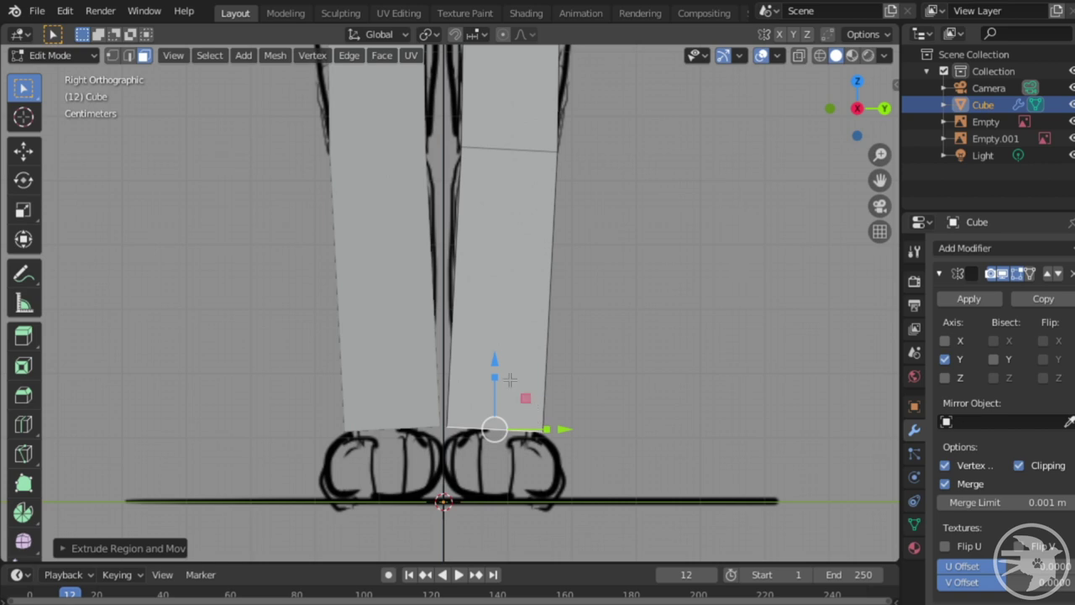
# - Scale the ankle face narrower and move it slightly outward to the lower leg outline of the front reference
pyautogui.moveTo(538, 429)
pyautogui.mouseDown()
pyautogui.moveTo(509, 429)
pyautogui.moveTo(518, 430)
pyautogui.mouseUp()
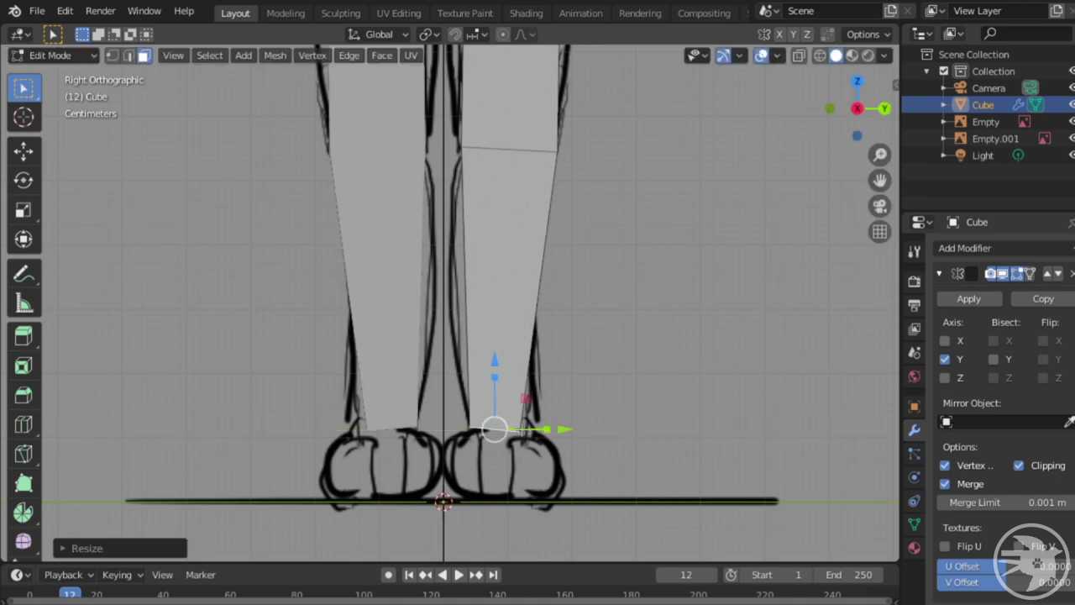
pyautogui.moveTo(492, 379); pyautogui.dragTo(525, 427)
pyautogui.keyDown('shift'); pyautogui.moveTo(557, 283); pyautogui.dragTo(598, 271, button='middle'); pyautogui.keyUp('shift')
pyautogui.press('s')
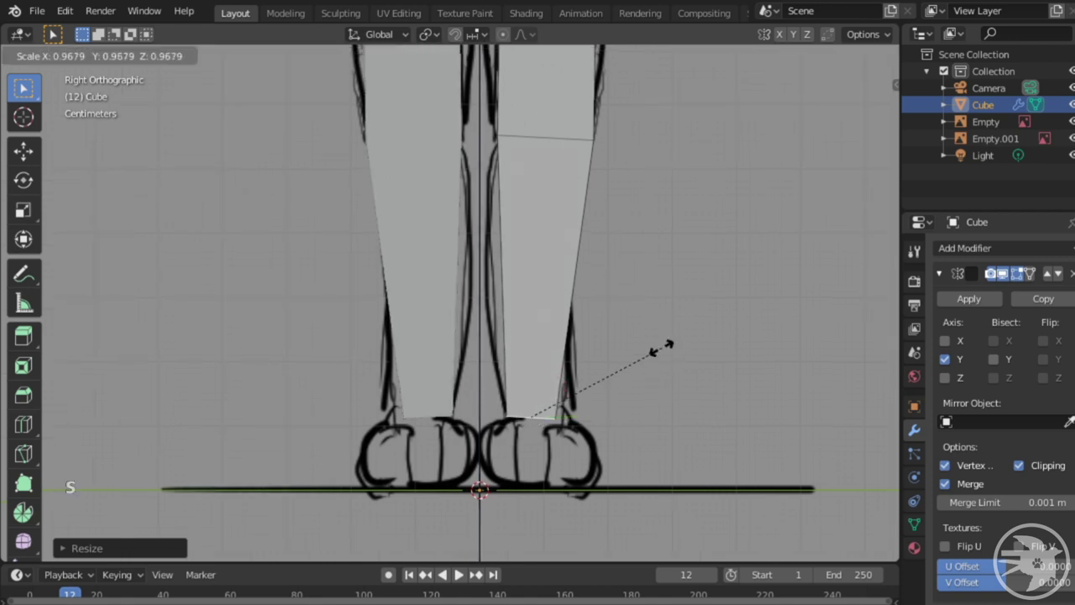
pyautogui.click(761, 345)
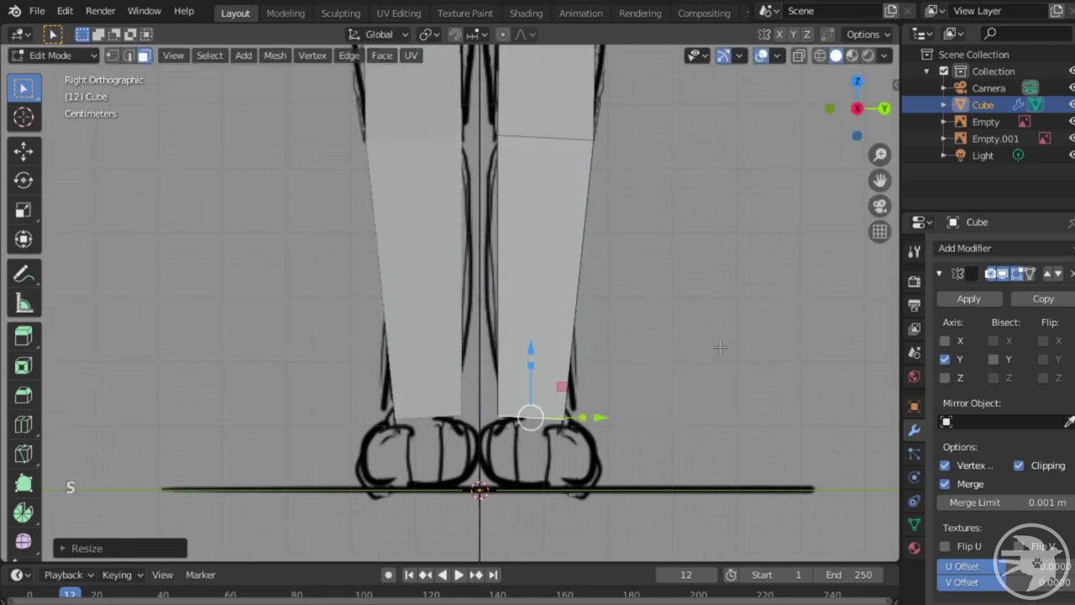
pyautogui.press('g')
pyautogui.click(730, 345)
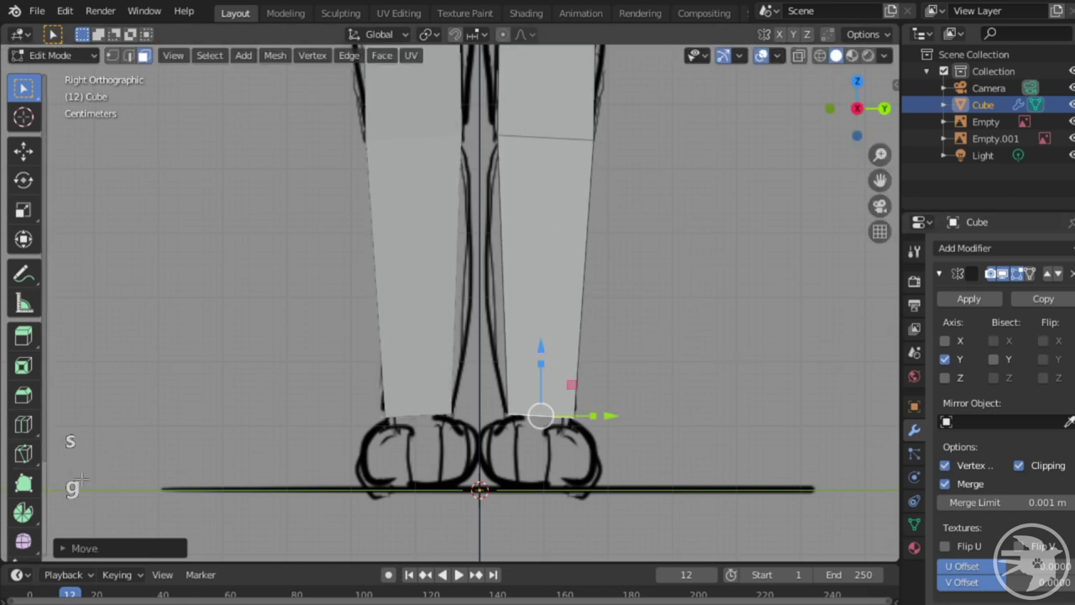
# - Scale the ankle face down a little more and move it to the top of the foot drawing
pyautogui.moveTo(319, 458)
pyautogui.keyDown('shift'); pyautogui.mouseDown(button='middle')
pyautogui.moveTo(321, 492)
pyautogui.moveTo(328, 448)
pyautogui.mouseUp(button='middle'); pyautogui.keyUp('shift')
pyautogui.press('s')
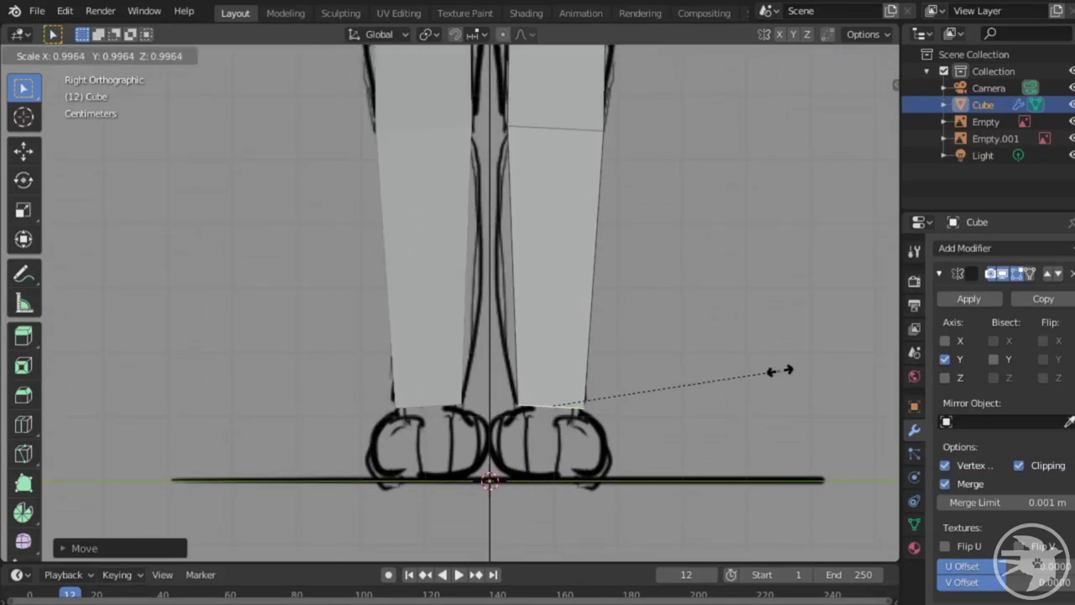
pyautogui.click(741, 376)
pyautogui.press('g')
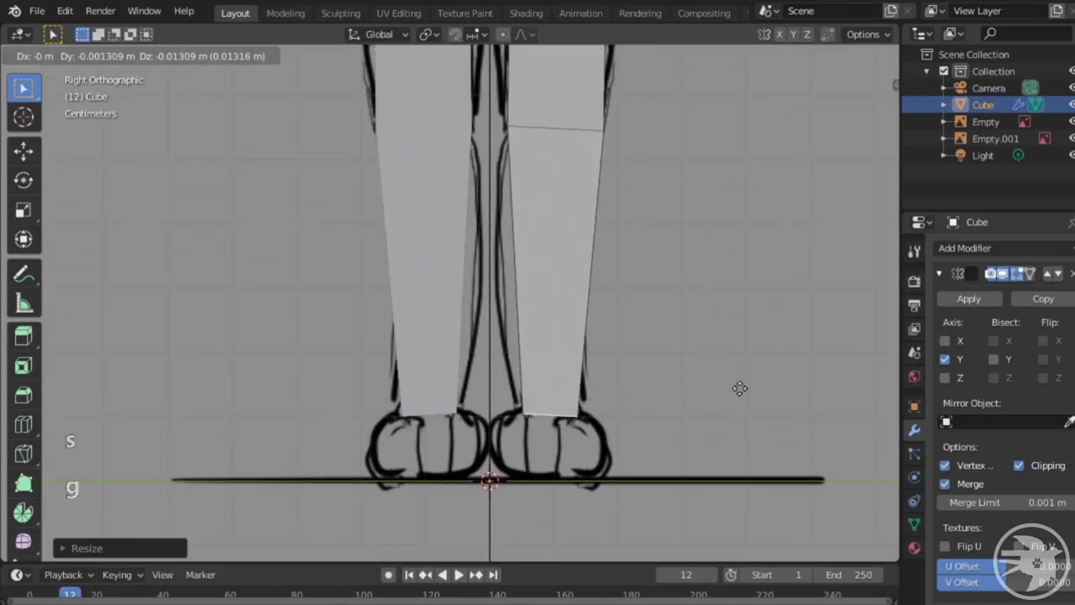
pyautogui.click(737, 384)
# - Extrude the ankle face down through the foot to the ground line of the reference
pyautogui.keyDown('shift'); pyautogui.moveTo(737, 385); pyautogui.dragTo(680, 380, button='middle'); pyautogui.keyUp('shift')
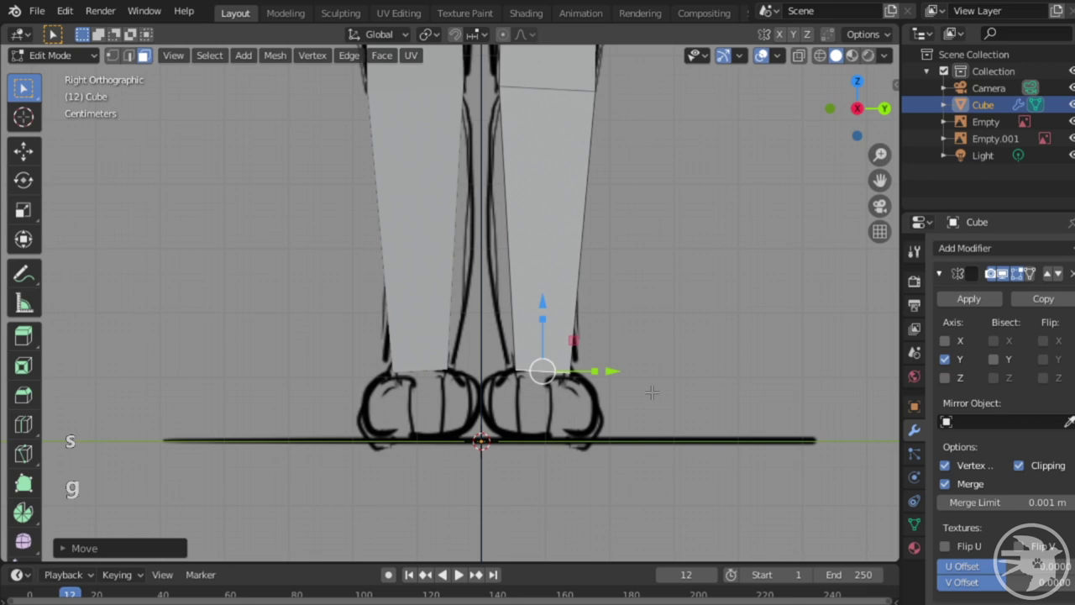
pyautogui.press('e')
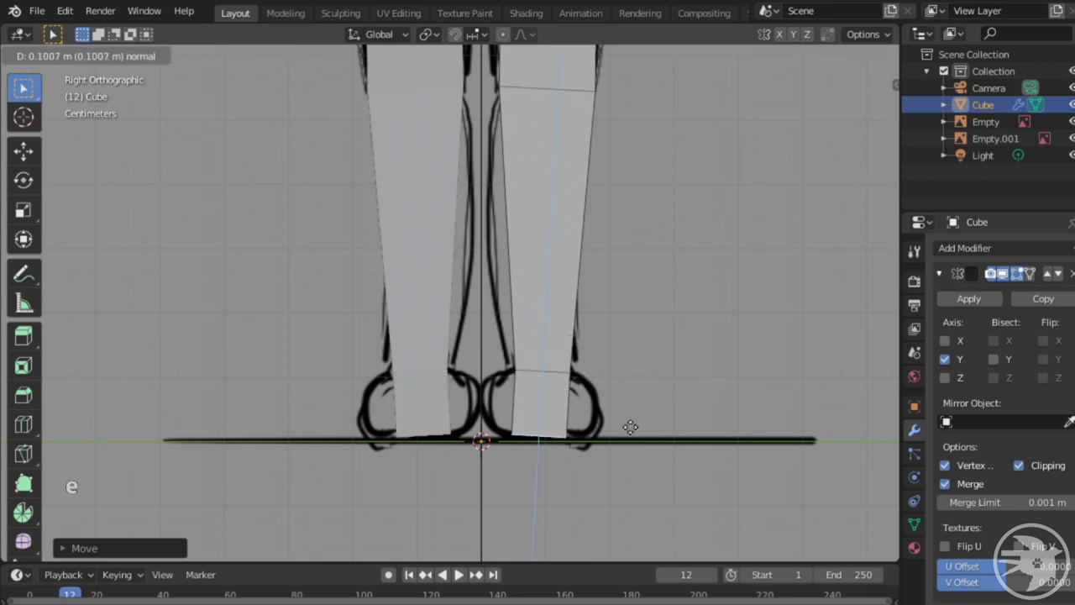
pyautogui.click(630, 424)
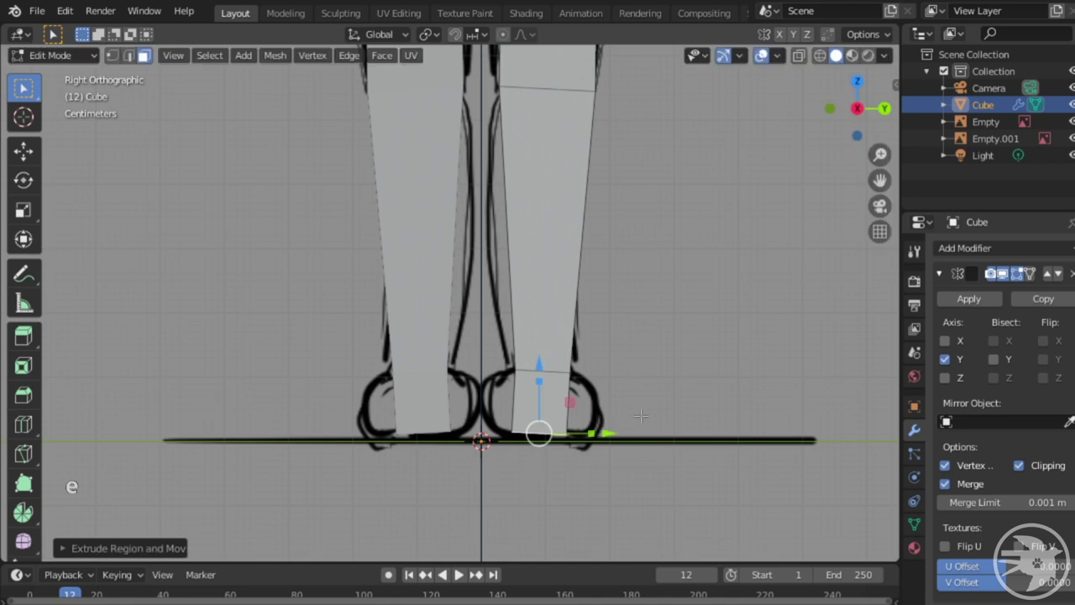
# - Select both top faces of the editable body half at the waist
pyautogui.keyDown('shift'); pyautogui.moveTo(641, 415); pyautogui.dragTo(661, 432, button='middle'); pyautogui.keyUp('shift')
pyautogui.keyDown('shift'); pyautogui.moveTo(630, 149); pyautogui.dragTo(622, 121, button='middle'); pyautogui.keyUp('shift')
pyautogui.keyDown('shift'); pyautogui.moveTo(637, 224); pyautogui.dragTo(629, 491, button='middle'); pyautogui.keyUp('shift')
pyautogui.keyDown('shift'); pyautogui.moveTo(651, 129); pyautogui.dragTo(653, 414, button='middle'); pyautogui.keyUp('shift')
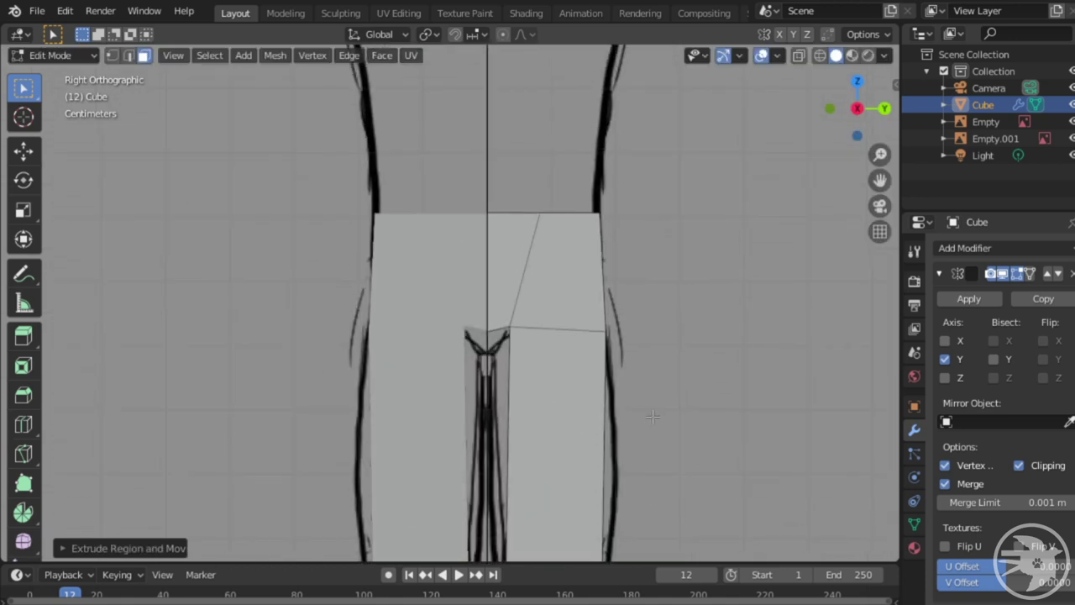
pyautogui.keyDown('shift'); pyautogui.moveTo(593, 207); pyautogui.dragTo(601, 365, button='middle'); pyautogui.keyUp('shift')
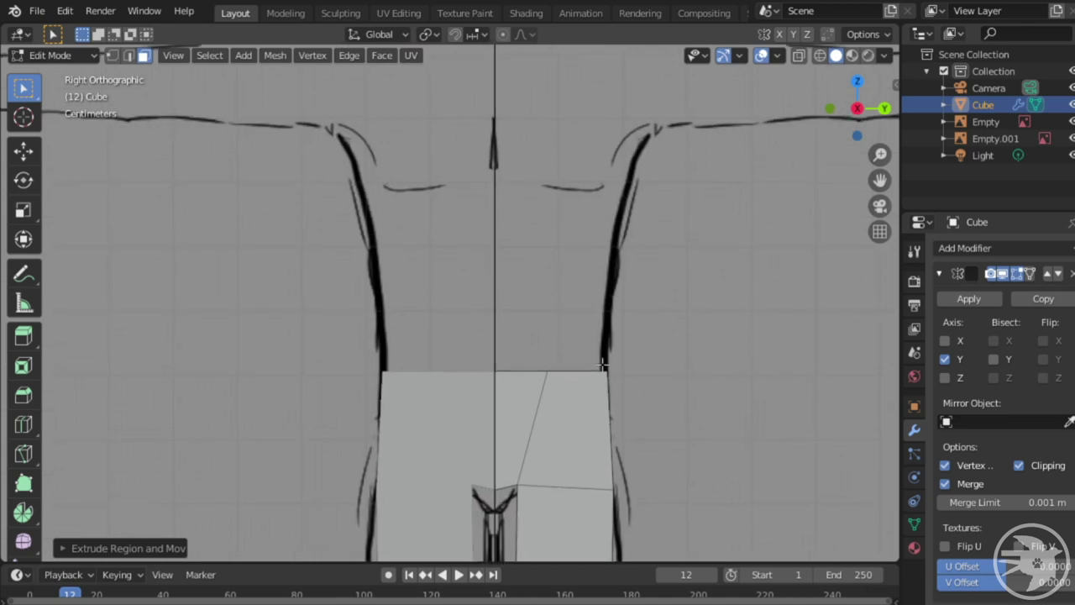
pyautogui.click(560, 373)
pyautogui.click(523, 382)
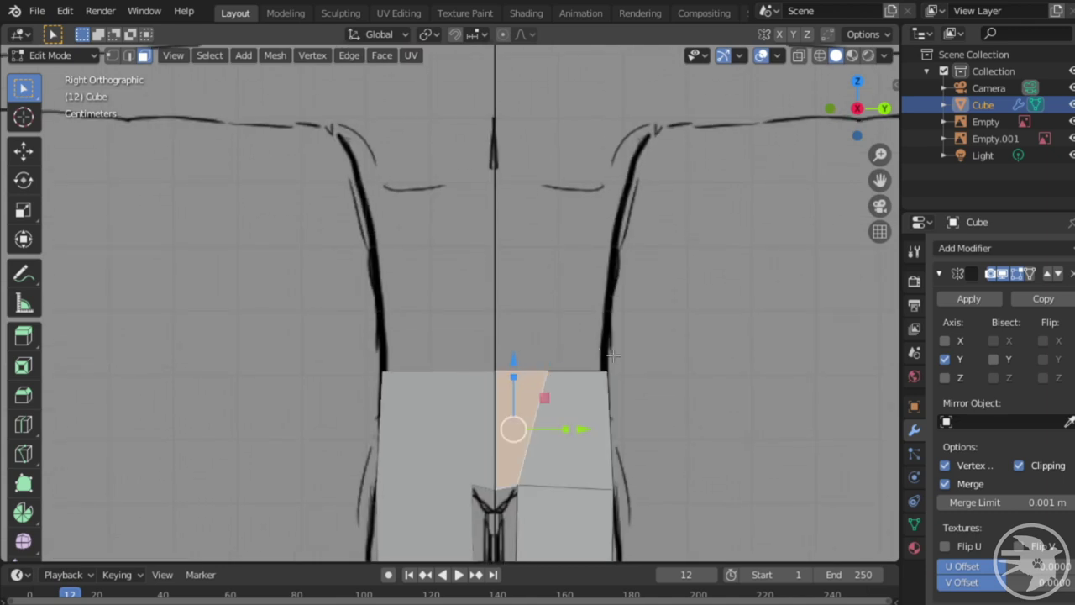
pyautogui.moveTo(614, 356)
pyautogui.mouseDown(button='middle')
pyautogui.moveTo(572, 338)
pyautogui.moveTo(615, 376)
pyautogui.mouseUp(button='middle')
pyautogui.click(503, 456)
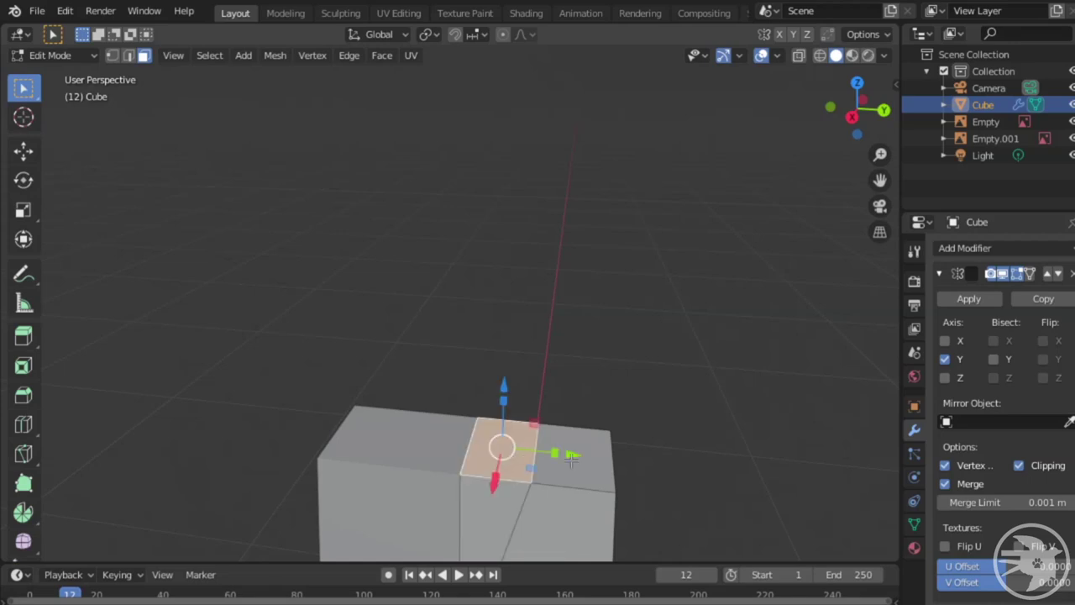
pyautogui.keyDown('shift'); pyautogui.click(595, 478); pyautogui.keyUp('shift')
pyautogui.hotkey('alt', 'a')
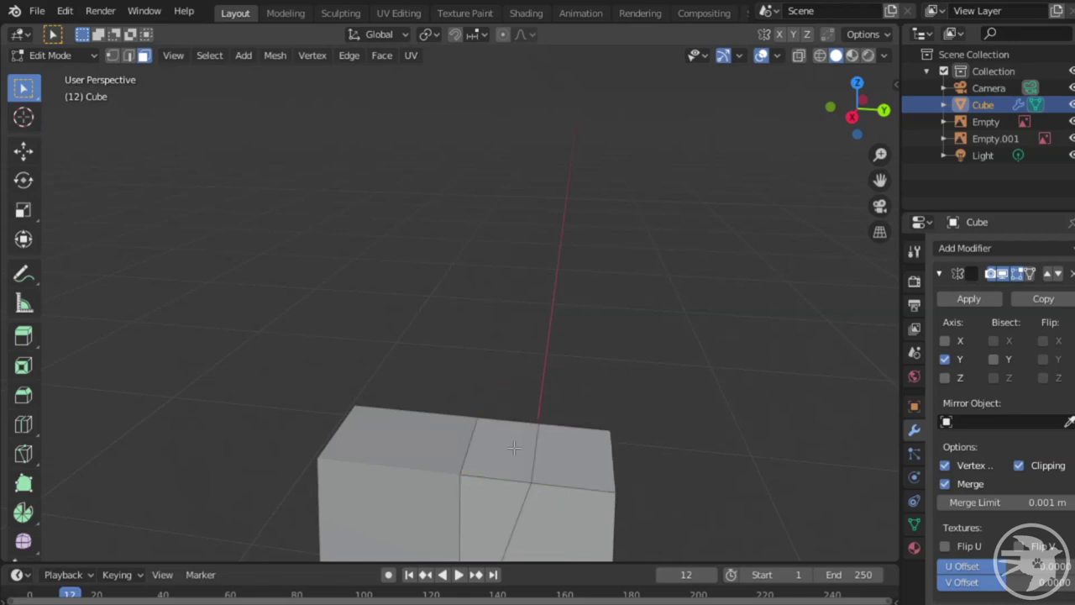
pyautogui.click(505, 450)
pyautogui.keyDown('shift'); pyautogui.click(588, 454); pyautogui.keyUp('shift')
pyautogui.keyDown('shift'); pyautogui.click(588, 453); pyautogui.keyUp('shift')
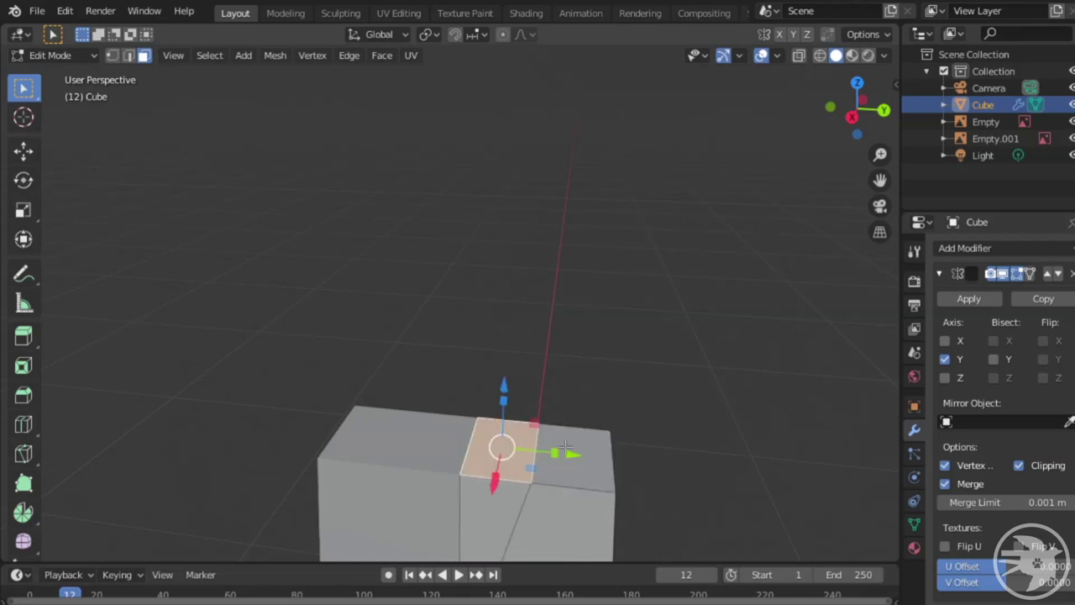
pyautogui.keyDown('shift'); pyautogui.click(585, 430); pyautogui.keyUp('shift')
# - In right orthographic view, extrude the two waist faces up the torso to just below the chest lines
pyautogui.press('e')
pyautogui.click(588, 343)
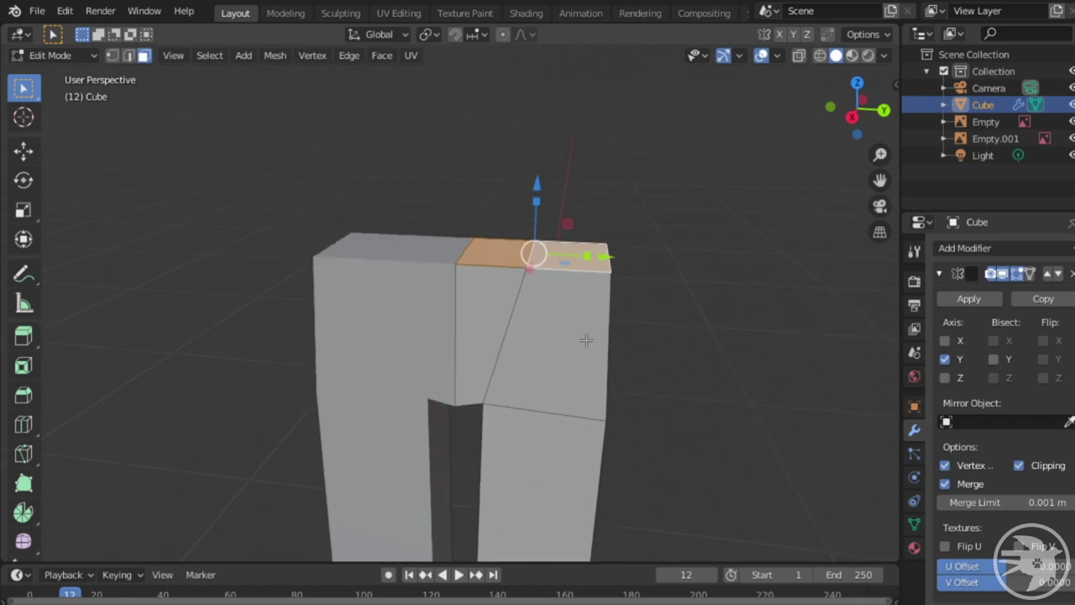
pyautogui.press('KP_5')
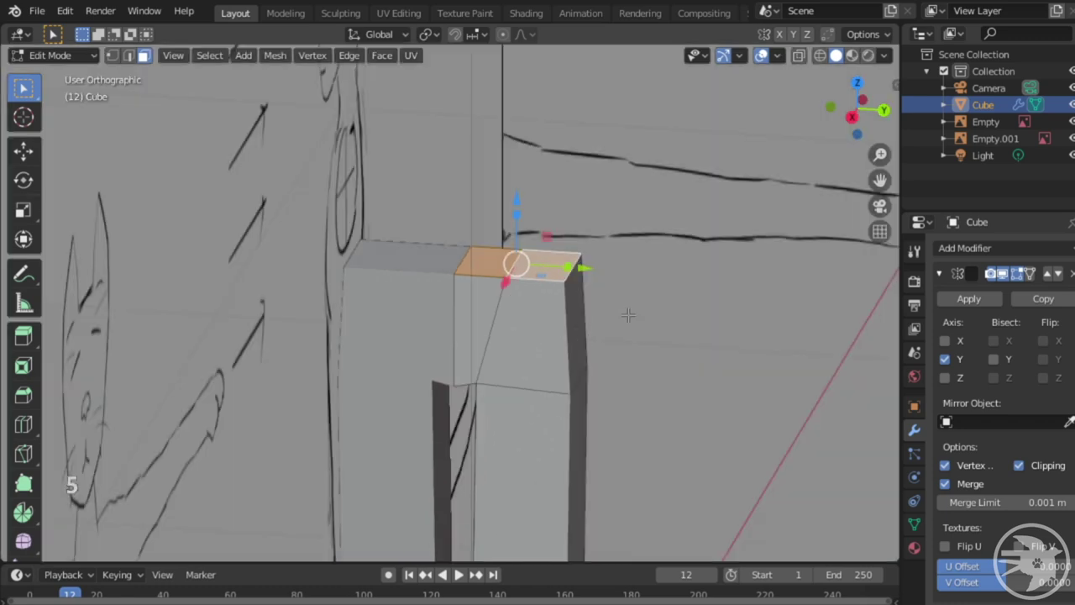
pyautogui.moveTo(743, 269); pyautogui.dragTo(777, 225, button='middle')
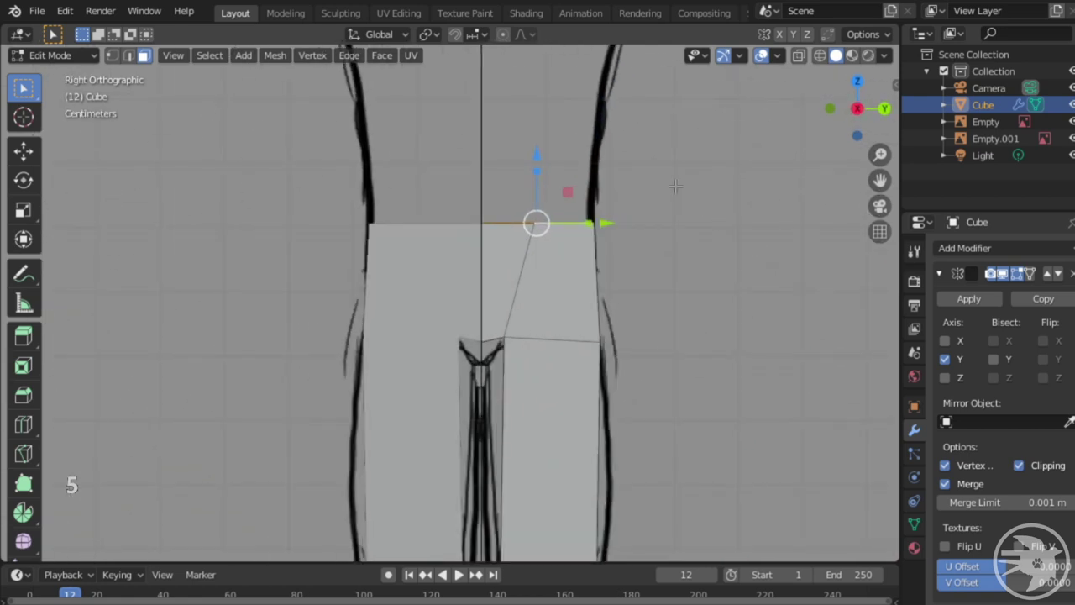
pyautogui.keyDown('shift'); pyautogui.moveTo(670, 186); pyautogui.dragTo(656, 387, button='middle'); pyautogui.keyUp('shift')
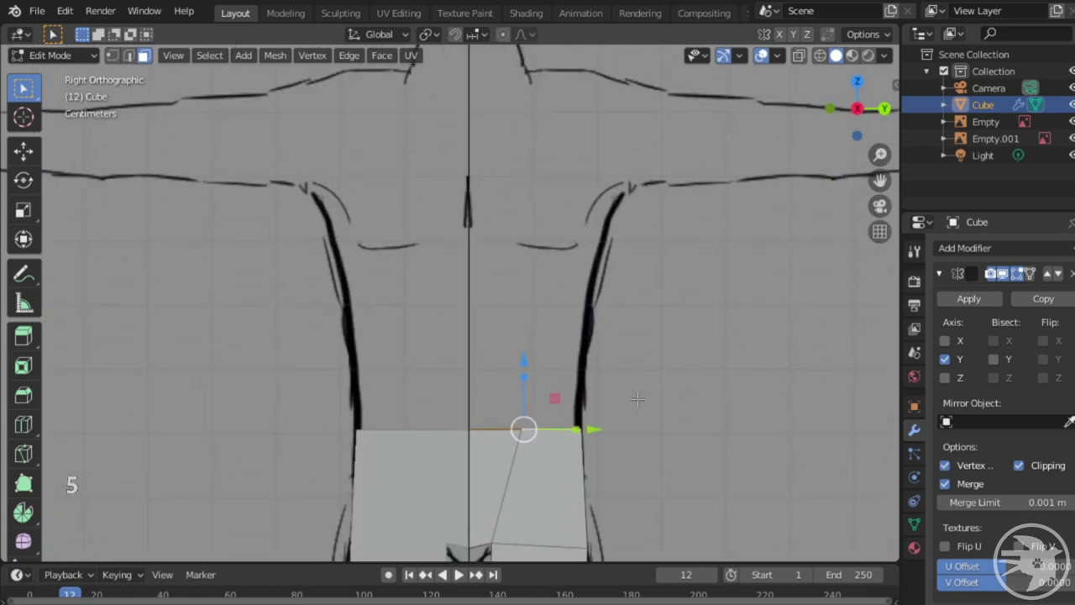
pyautogui.press('e')
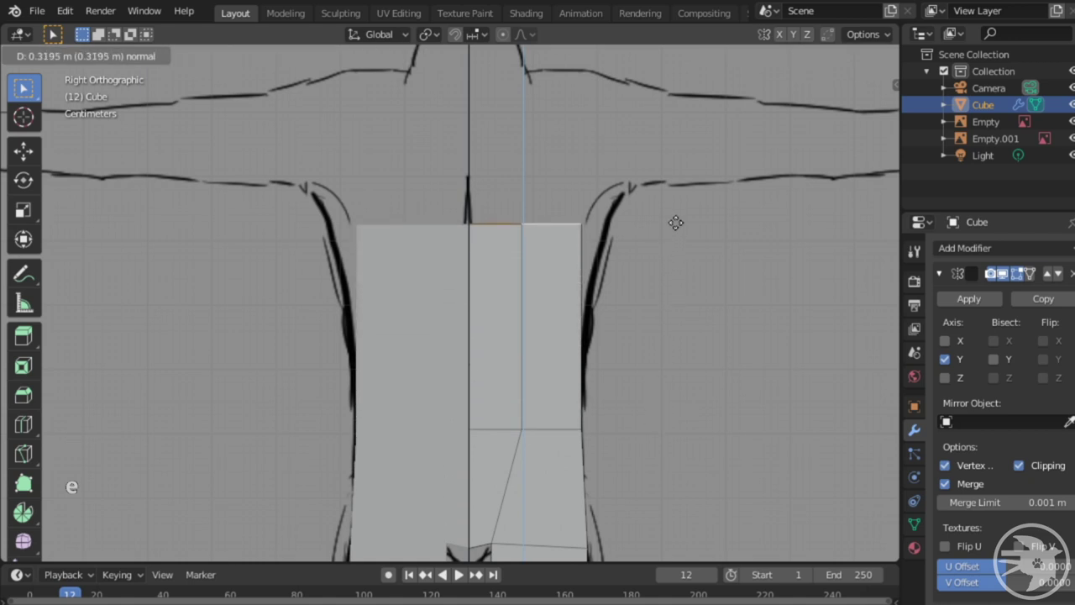
pyautogui.click(671, 252)
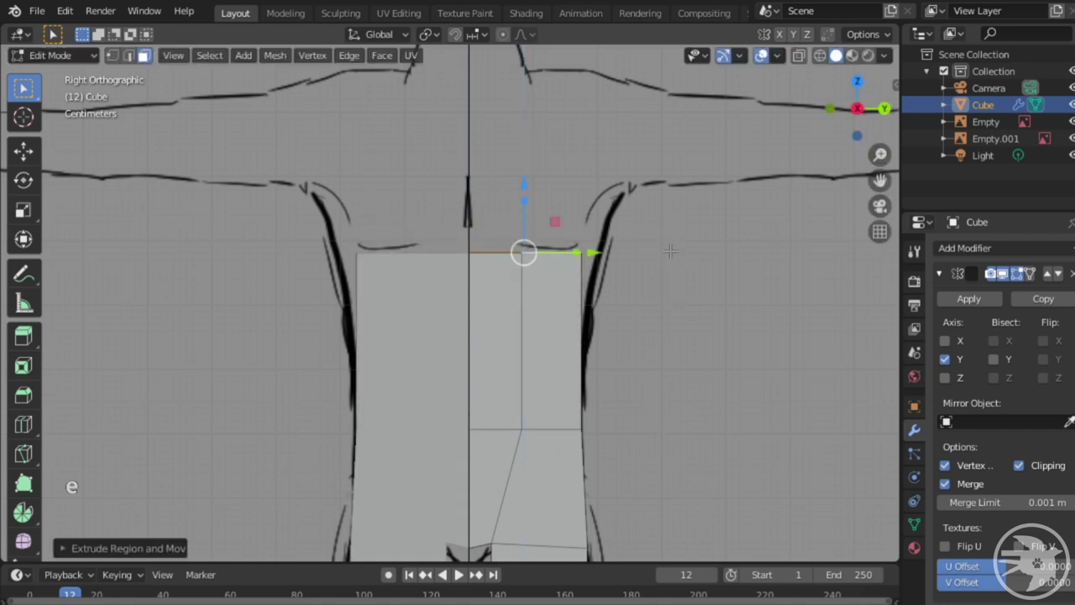
# - Extrude the torso's top faces up to armpit height and move them outward to the armpit of the reference
pyautogui.press('e')
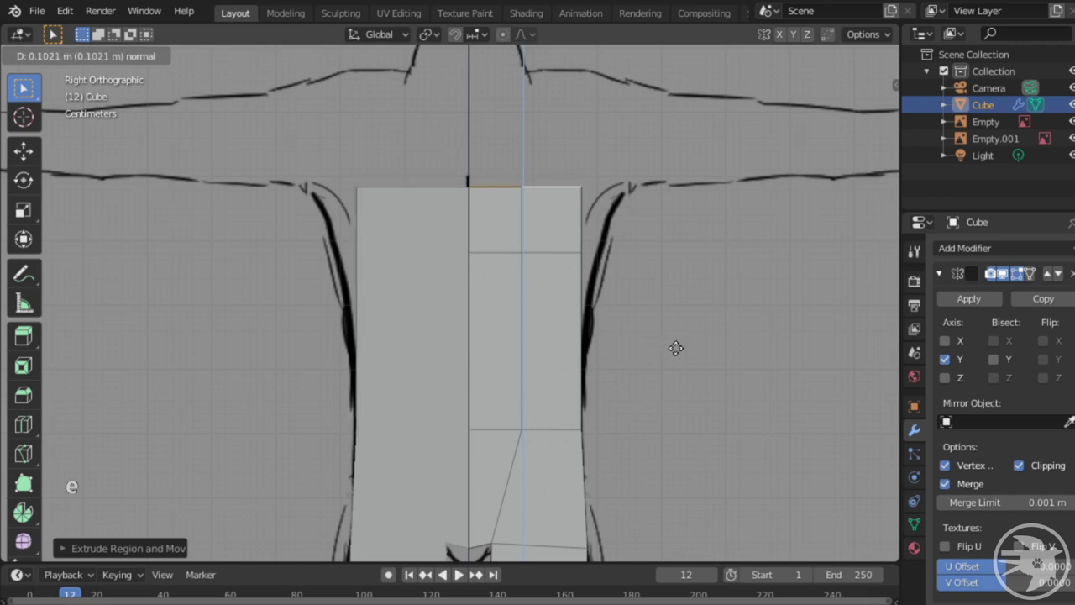
pyautogui.click(660, 305)
pyautogui.press('g')
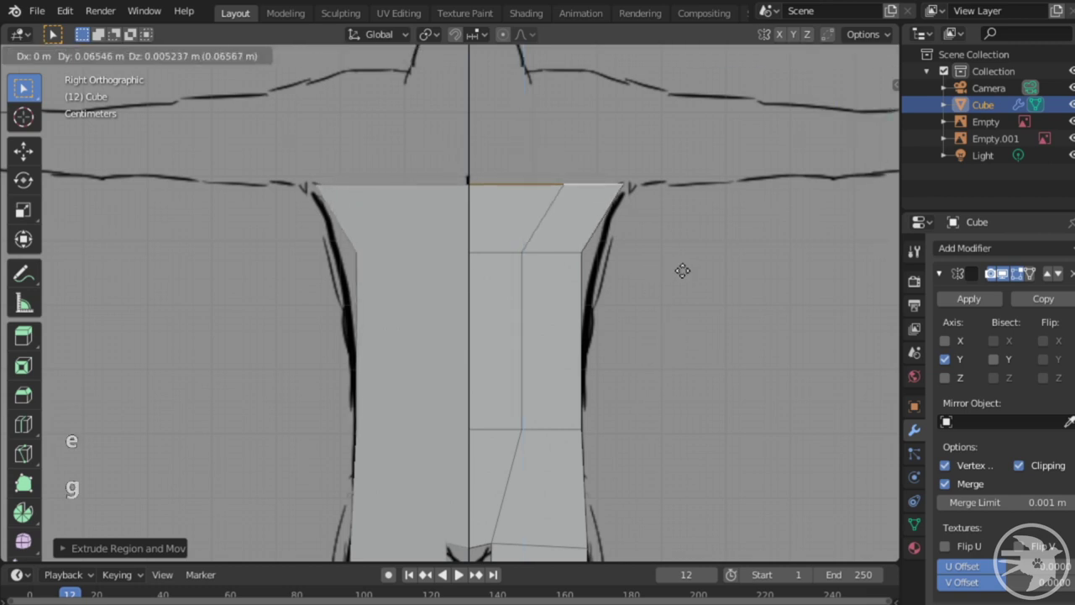
pyautogui.click(672, 252)
# - Extrude the top faces from the armpit up to the outer shoulder line
pyautogui.keyDown('shift'); pyautogui.moveTo(665, 242); pyautogui.dragTo(688, 398, button='middle'); pyautogui.keyUp('shift')
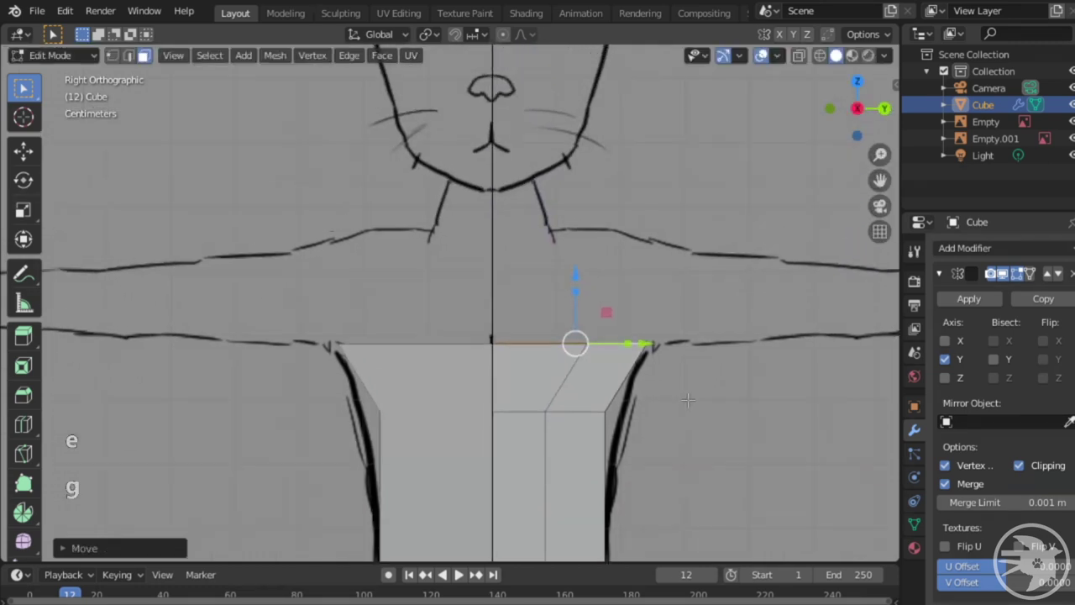
pyautogui.press('e')
pyautogui.click(706, 383)
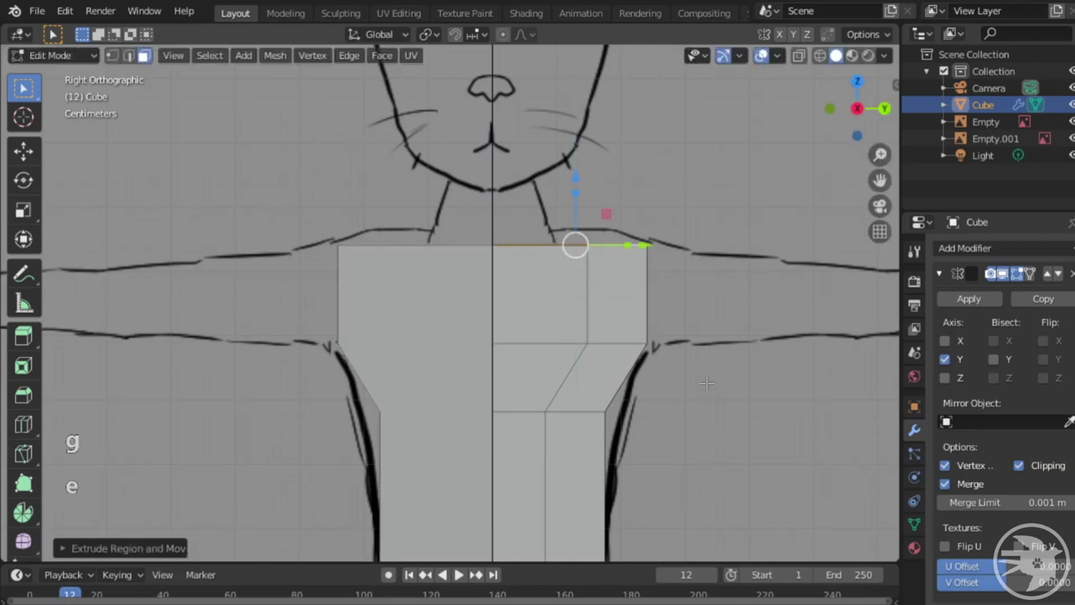
# - Extrude the shoulder faces up to the base of the neck and move them inward to form the shoulder slope
pyautogui.press('e')
pyautogui.click(779, 433)
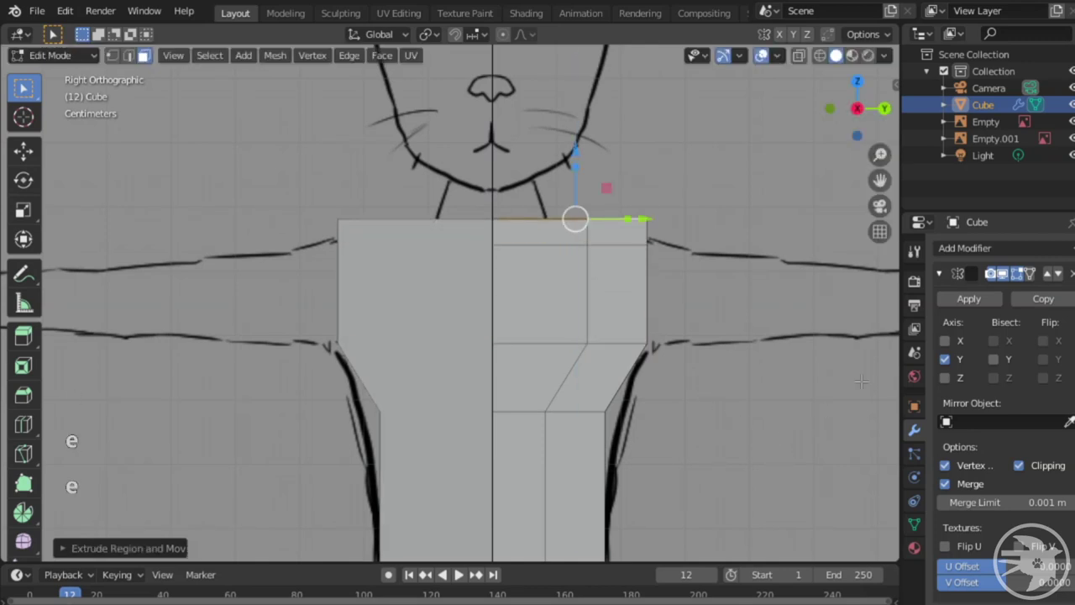
pyautogui.press('g')
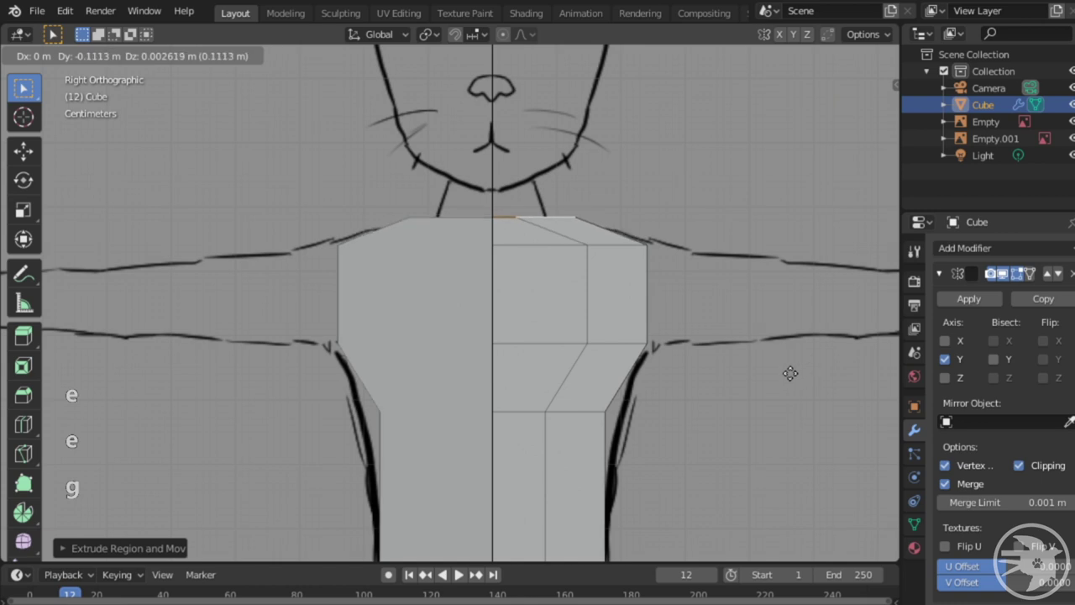
pyautogui.click(785, 372)
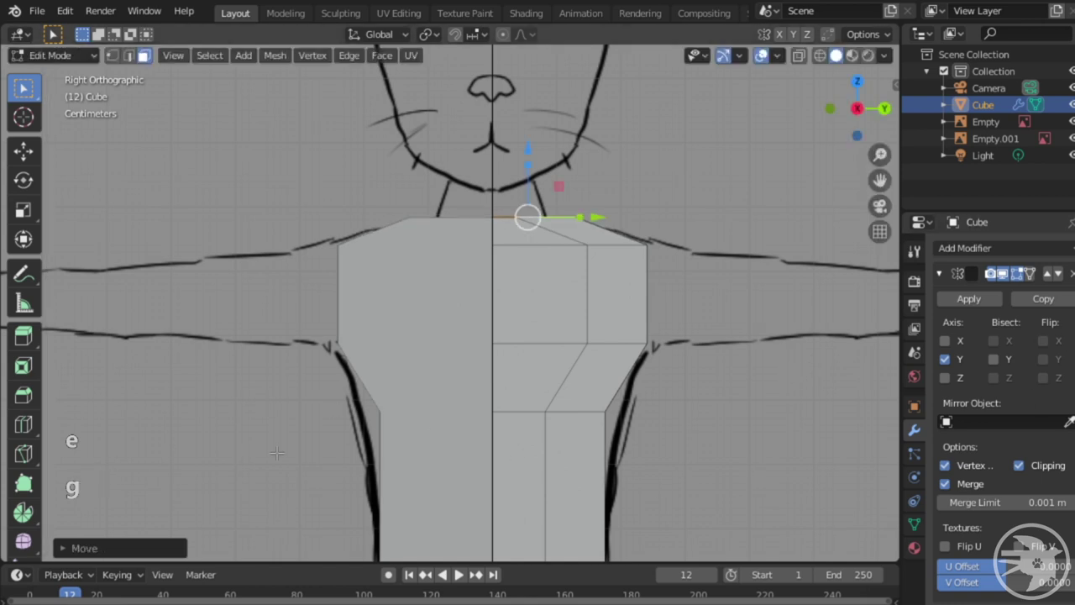
# - Extrude the top faces up along the neck to the chin of the reference drawing
pyautogui.keyDown('shift'); pyautogui.moveTo(499, 362); pyautogui.dragTo(486, 460, button='middle'); pyautogui.keyUp('shift')
pyautogui.keyDown('shift'); pyautogui.moveTo(670, 399); pyautogui.dragTo(666, 437, button='middle'); pyautogui.keyUp('shift')
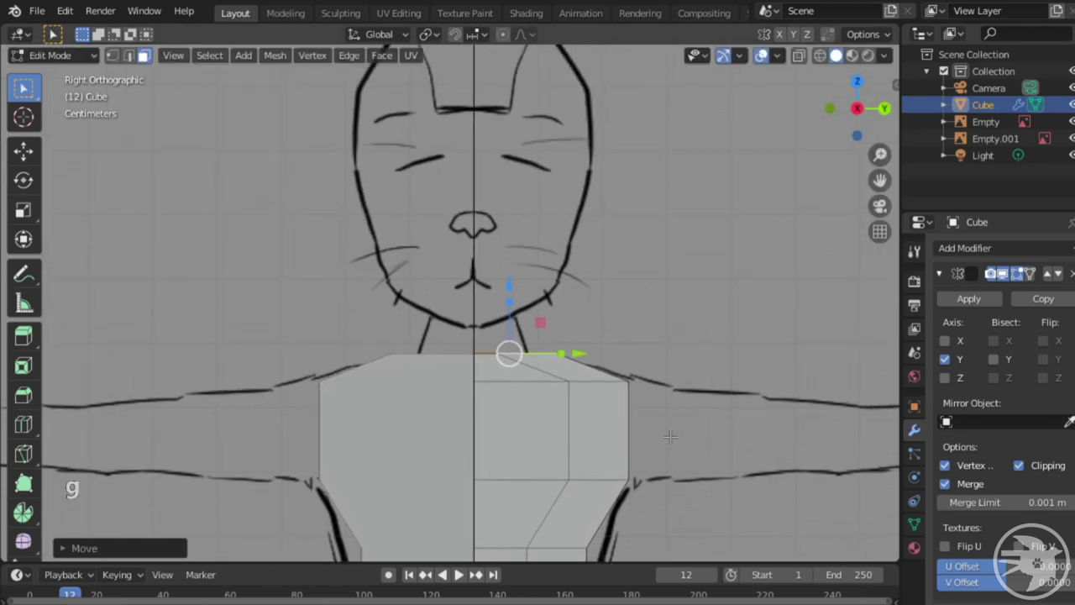
pyautogui.press('e')
pyautogui.click(771, 427)
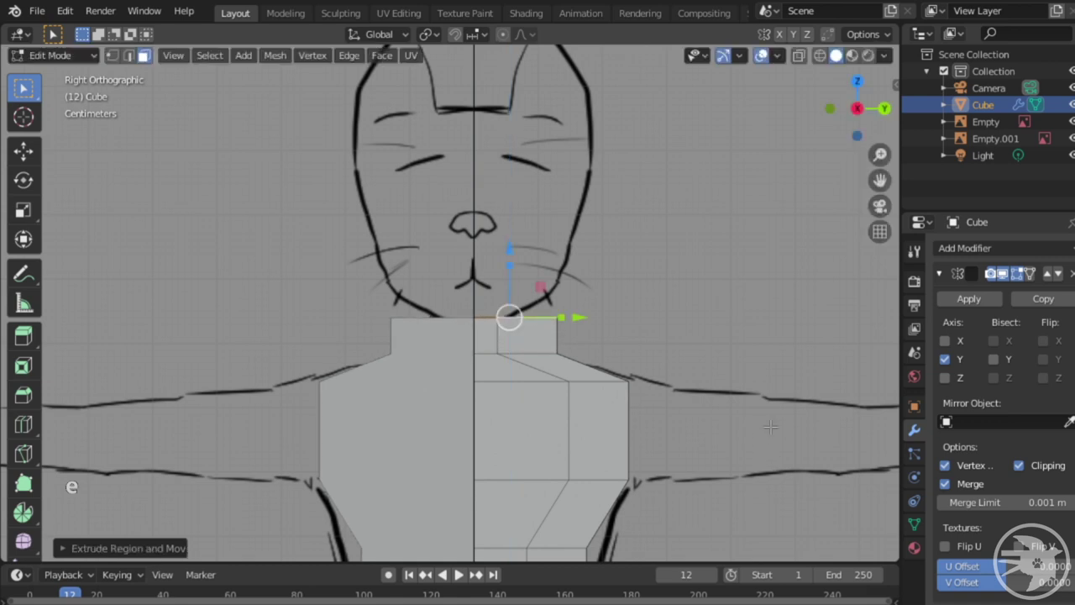
# - Scale down the neck's top faces and move them to the centre line to match the narrow neck under the chin
pyautogui.press('s')
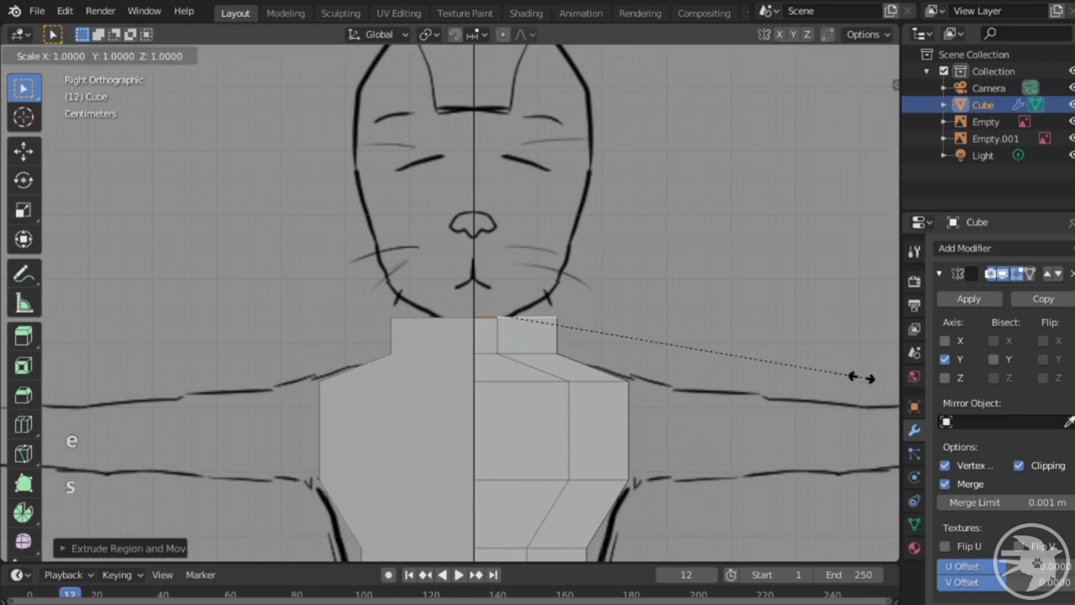
pyautogui.click(667, 389)
pyautogui.keyDown('shift'); pyautogui.moveTo(750, 380); pyautogui.dragTo(778, 403, button='middle'); pyautogui.keyUp('shift')
pyautogui.press('g')
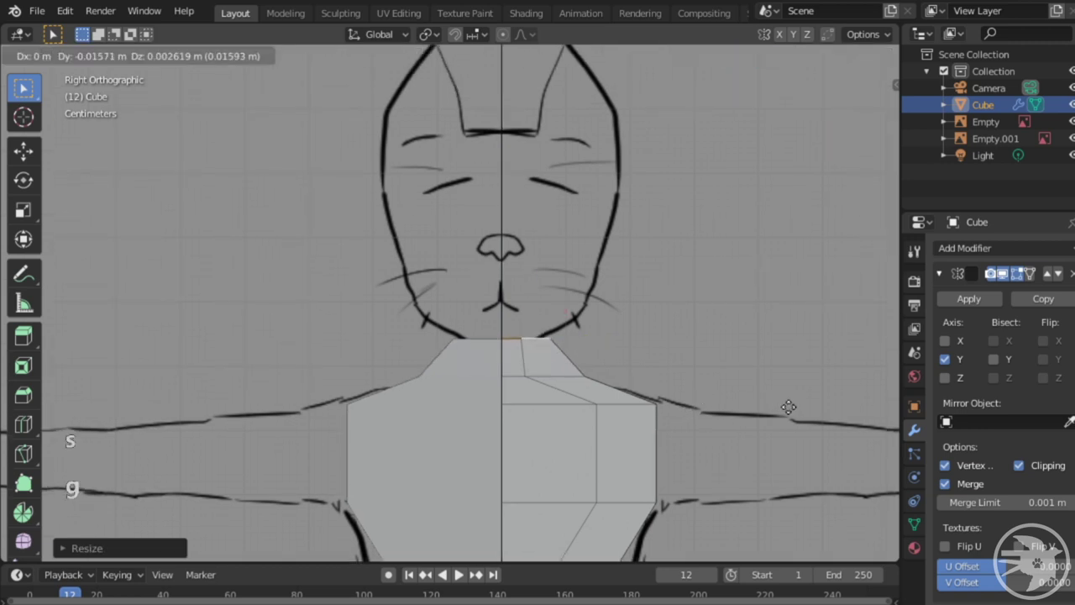
pyautogui.click(776, 415)
# - Extrude the neck's top faces upward, then widen and move them to the jaw outline of the reference head
pyautogui.press('e')
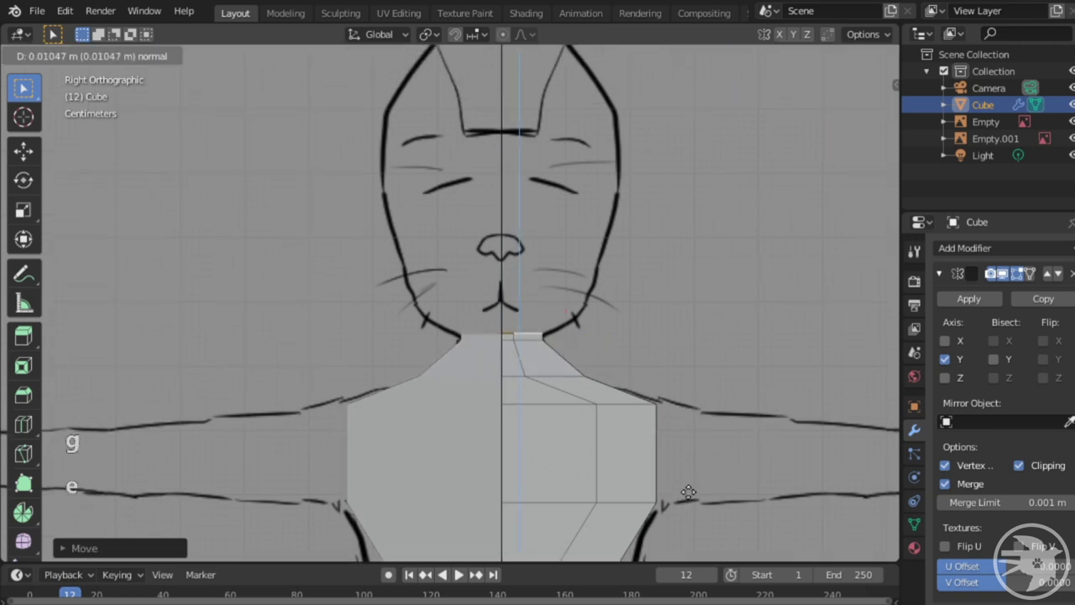
pyautogui.click(693, 430)
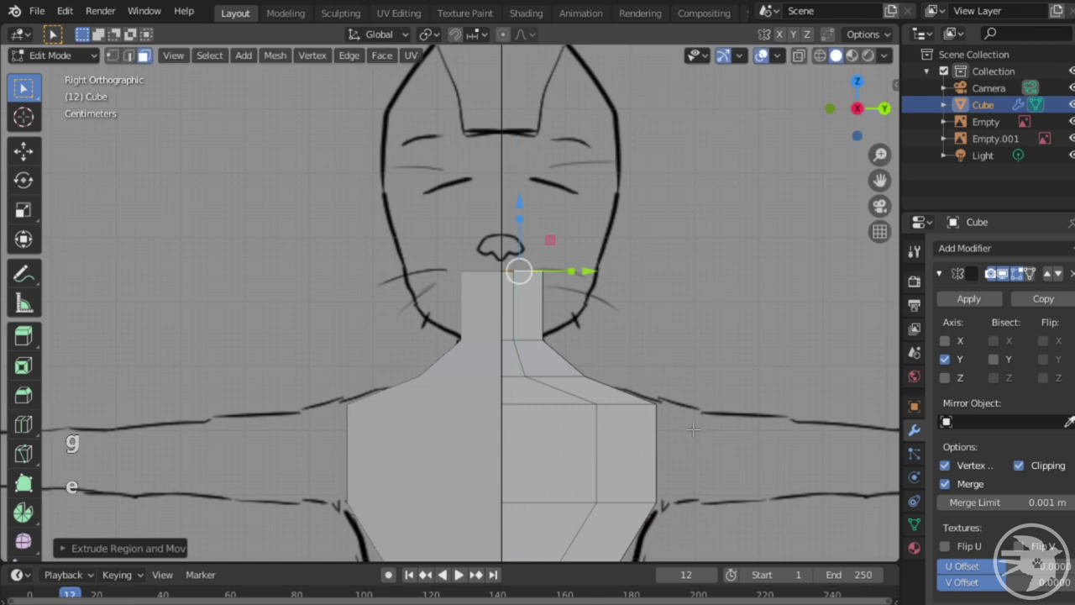
pyautogui.press('s')
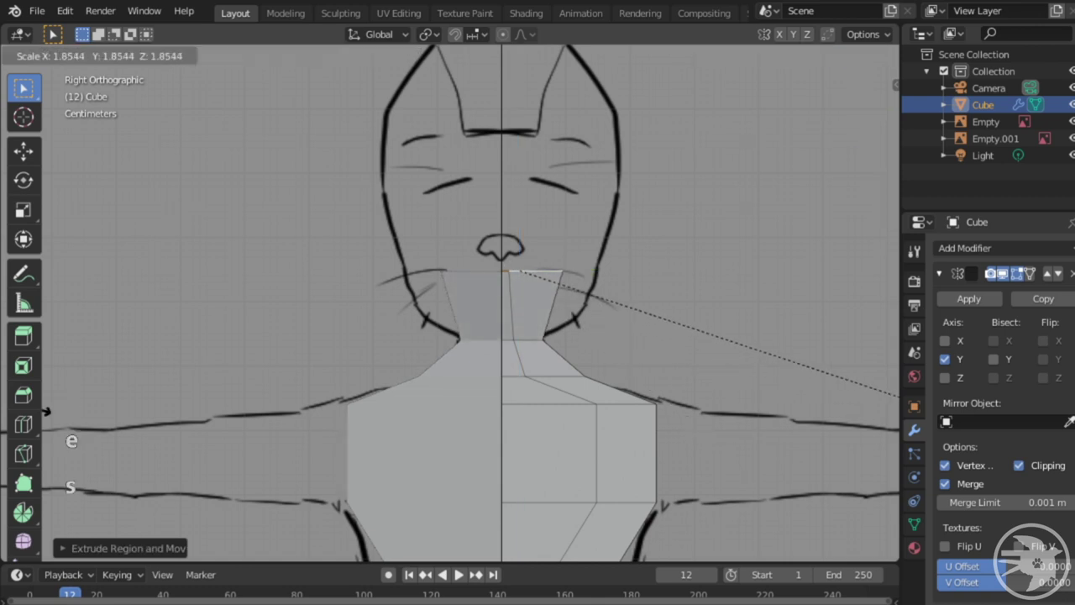
pyautogui.click(38, 409)
pyautogui.press('g')
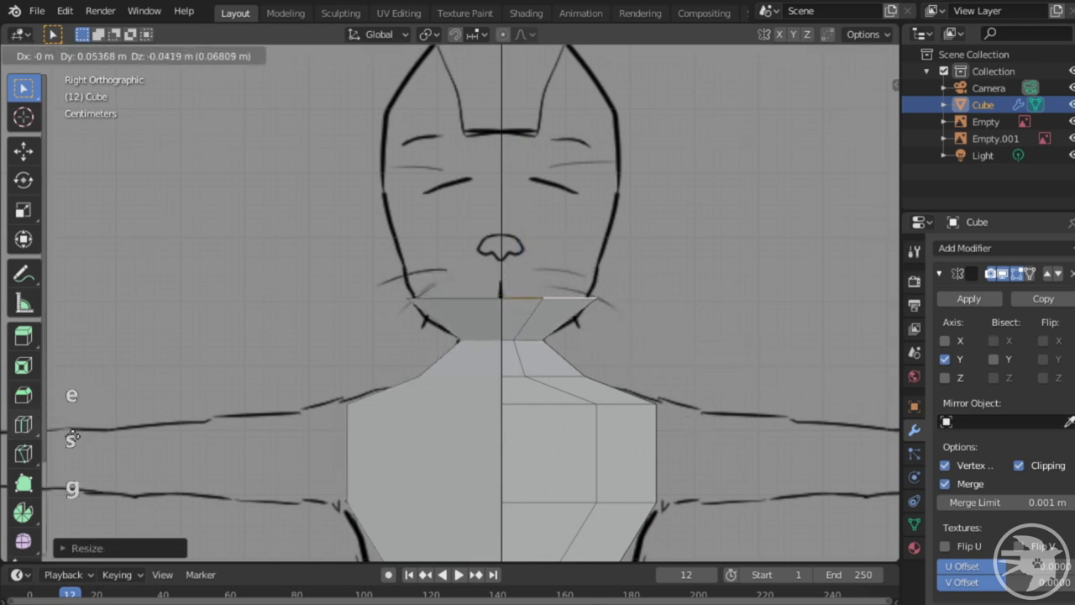
pyautogui.click(74, 436)
# - Extrude the jaw faces up to just below the eyes and scale them out to the cheek outline
pyautogui.press('e')
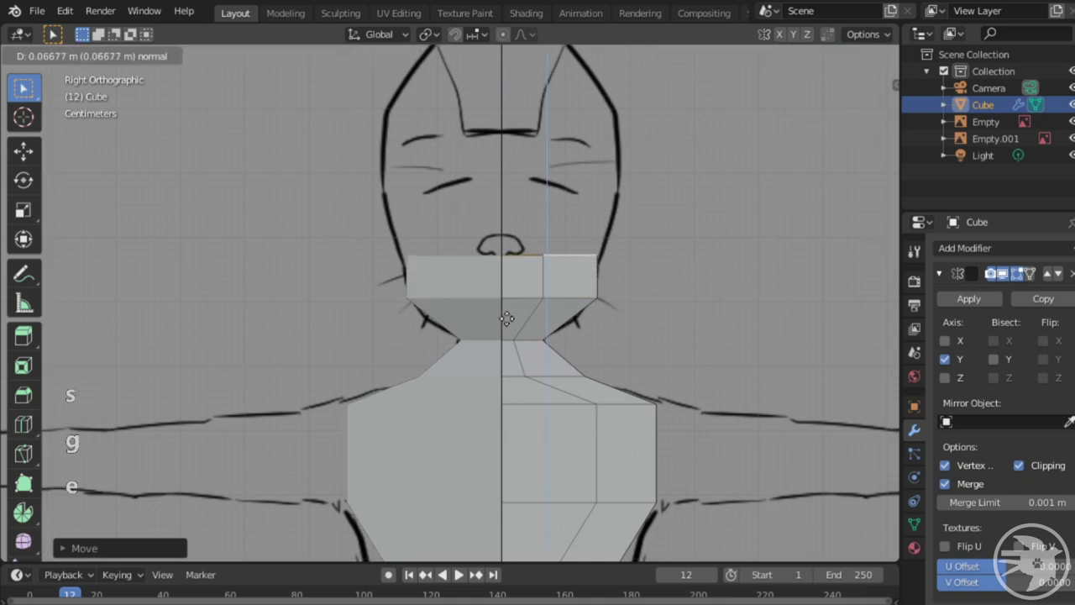
pyautogui.click(538, 271)
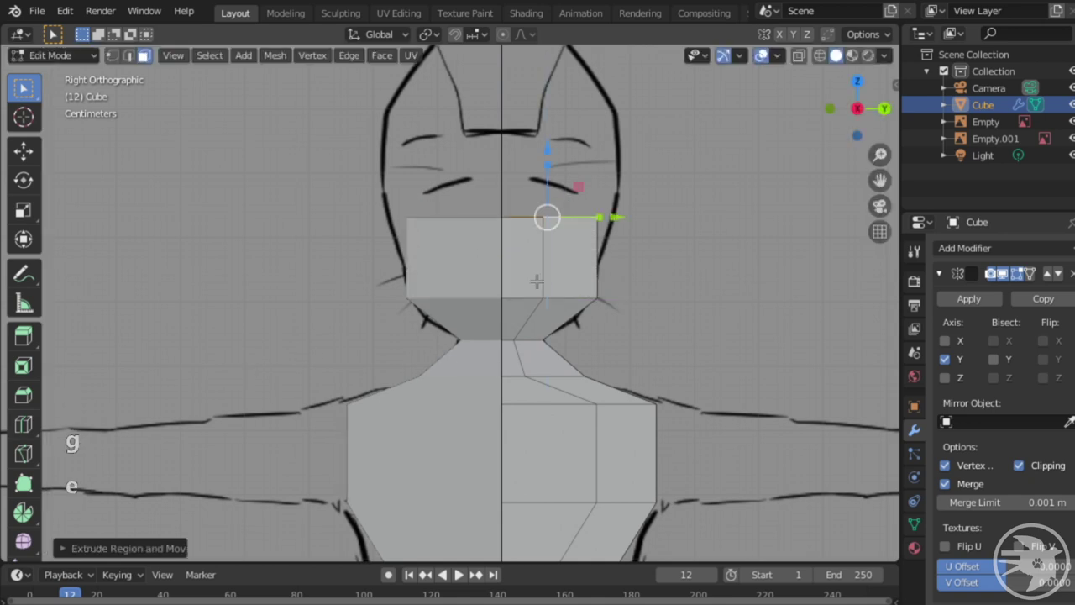
pyautogui.press('s')
pyautogui.click(583, 283)
# - Extrude the head up to the forehead line between the ears and scale the top faces down to round the skull
pyautogui.press('e')
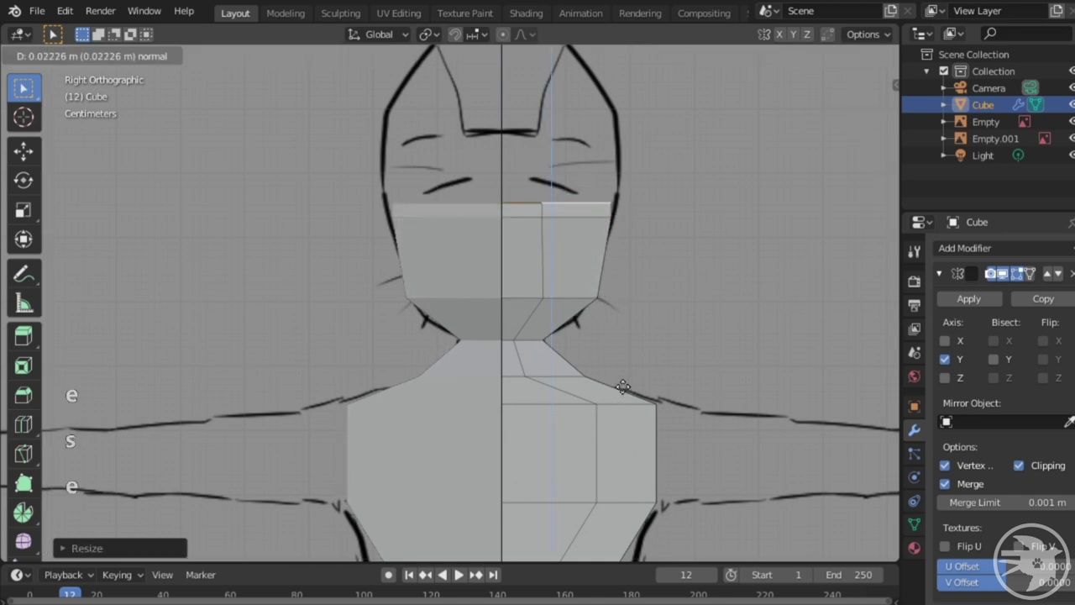
pyautogui.click(631, 321)
pyautogui.press('s')
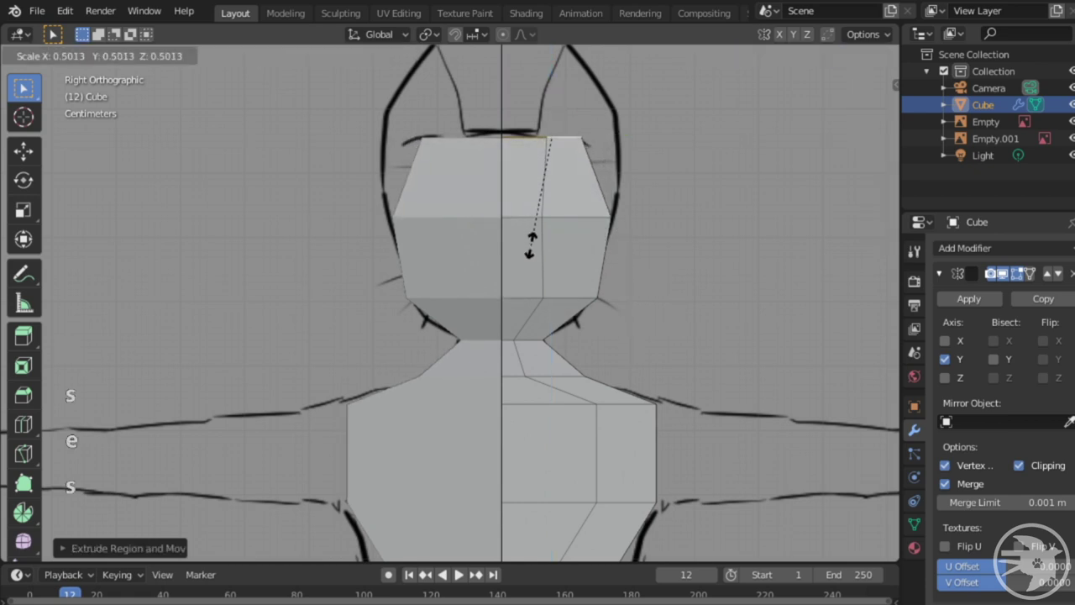
pyautogui.click(531, 210)
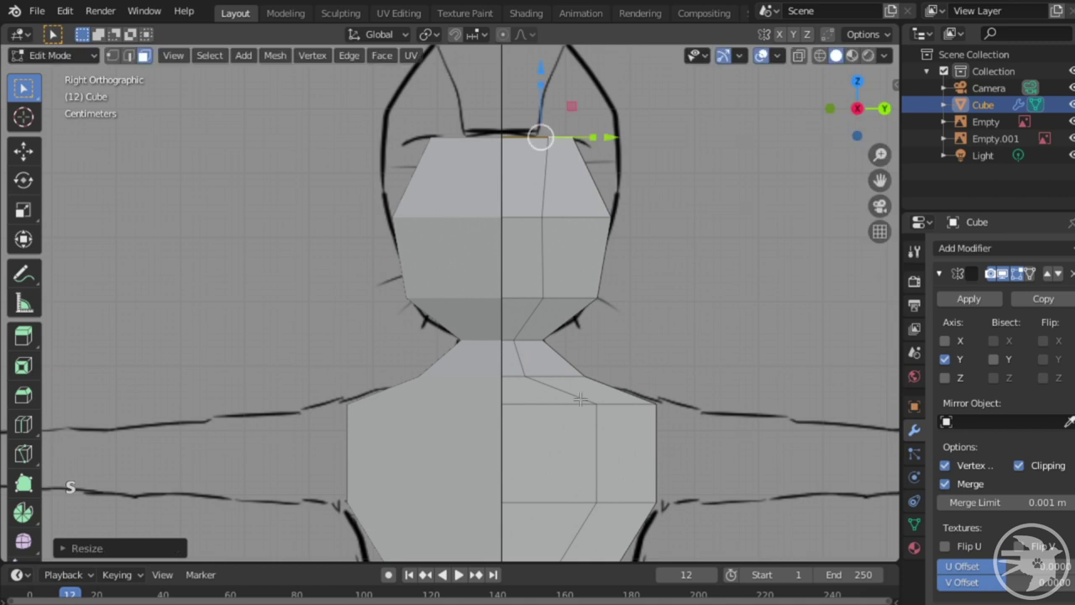
# - Extrude the outer side face of the shoulder about 0.32 m outward along the drawn upper arm in the orthographic reference view
pyautogui.keyDown('shift'); pyautogui.moveTo(585, 511); pyautogui.dragTo(527, 298, button='middle'); pyautogui.keyUp('shift')
pyautogui.keyDown('shift'); pyautogui.moveTo(521, 245); pyautogui.dragTo(557, 280, button='middle'); pyautogui.keyUp('shift')
pyautogui.keyDown('shift'); pyautogui.moveTo(542, 469); pyautogui.dragTo(592, 263, button='middle'); pyautogui.keyUp('shift')
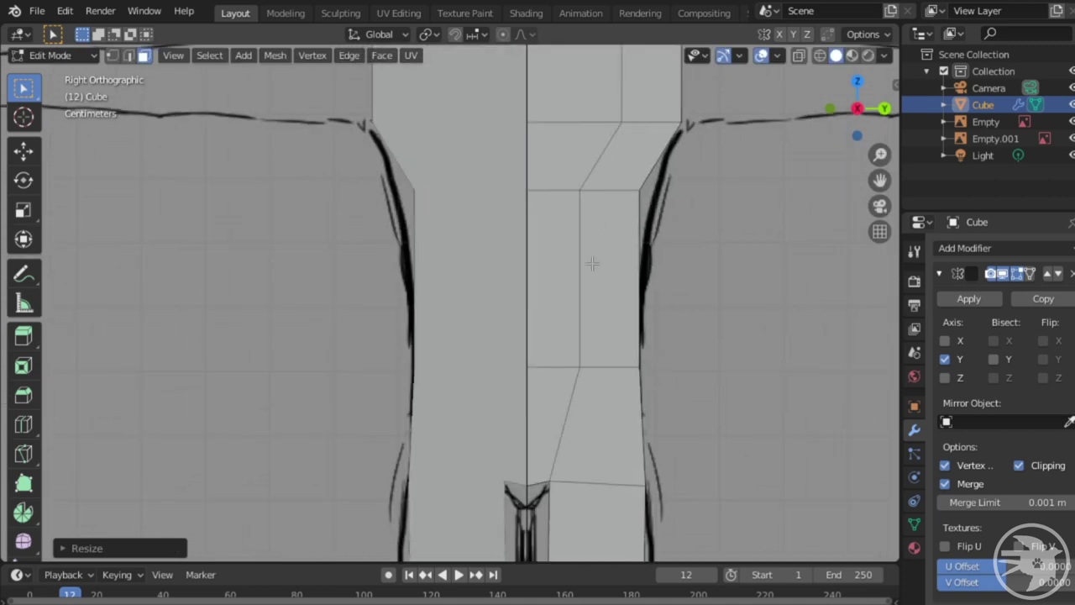
pyautogui.keyDown('shift'); pyautogui.moveTo(588, 378); pyautogui.dragTo(479, 463, button='middle'); pyautogui.keyUp('shift')
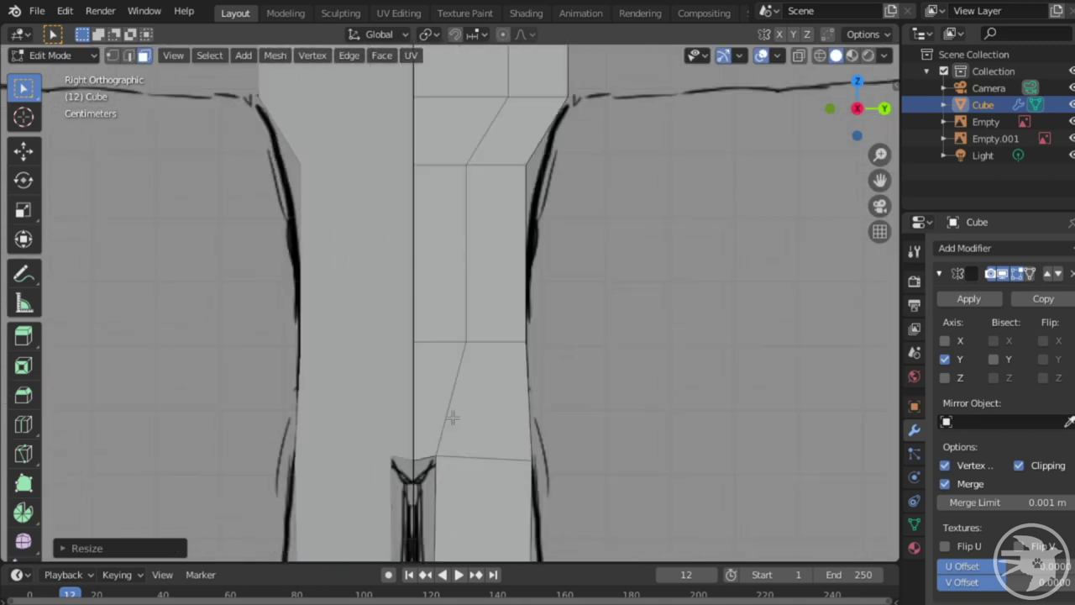
pyautogui.keyDown('shift'); pyautogui.moveTo(608, 345); pyautogui.dragTo(518, 414, button='middle'); pyautogui.keyUp('shift')
pyautogui.click(464, 464)
pyautogui.moveTo(463, 465); pyautogui.dragTo(532, 364, button='middle')
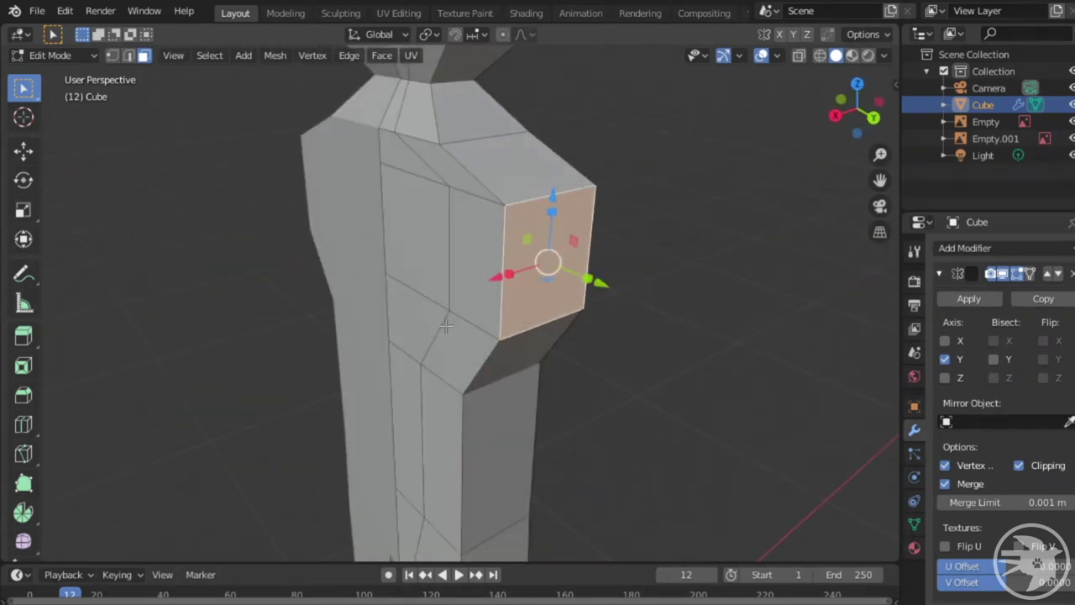
pyautogui.moveTo(446, 327); pyautogui.dragTo(782, 259, button='middle')
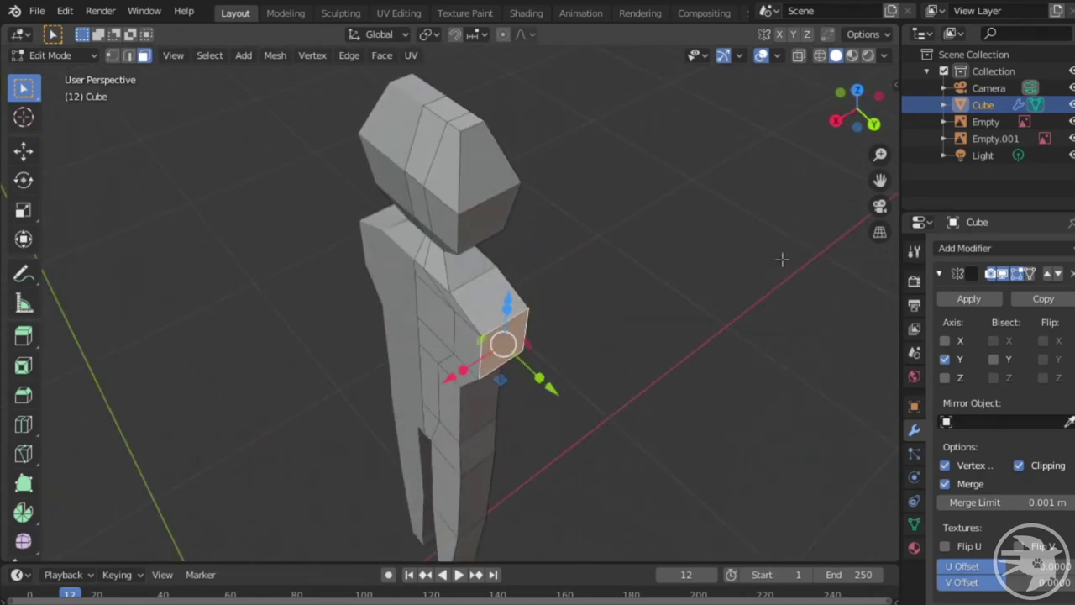
pyautogui.click(879, 234)
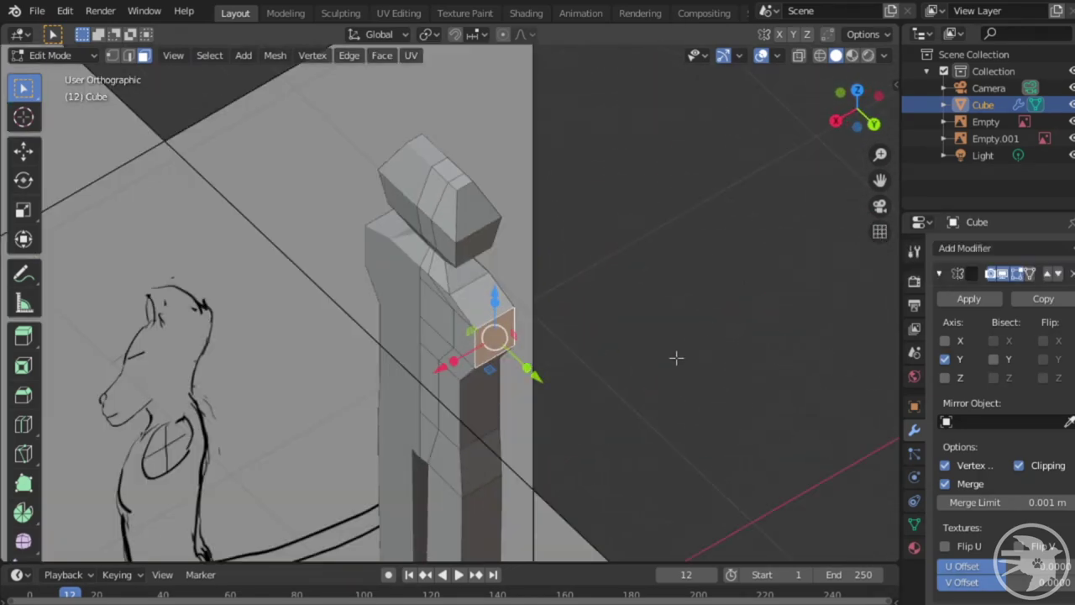
pyautogui.moveTo(676, 358); pyautogui.dragTo(793, 259, button='middle')
pyautogui.scroll(6, 776, 266)
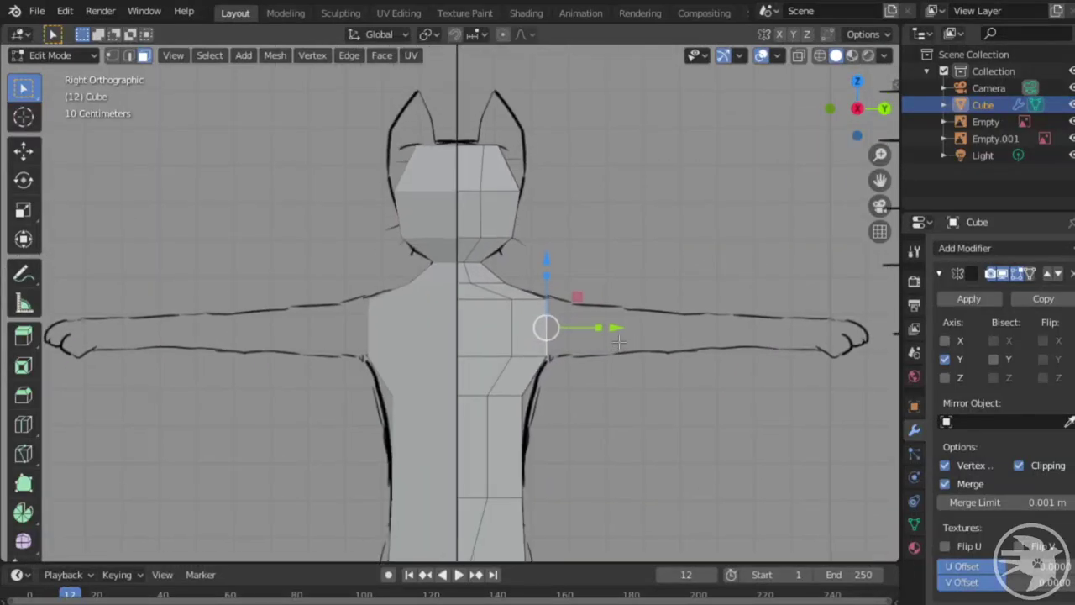
pyautogui.scroll(2, 689, 305)
pyautogui.keyDown('shift'); pyautogui.moveTo(566, 319); pyautogui.dragTo(515, 247, button='middle'); pyautogui.keyUp('shift')
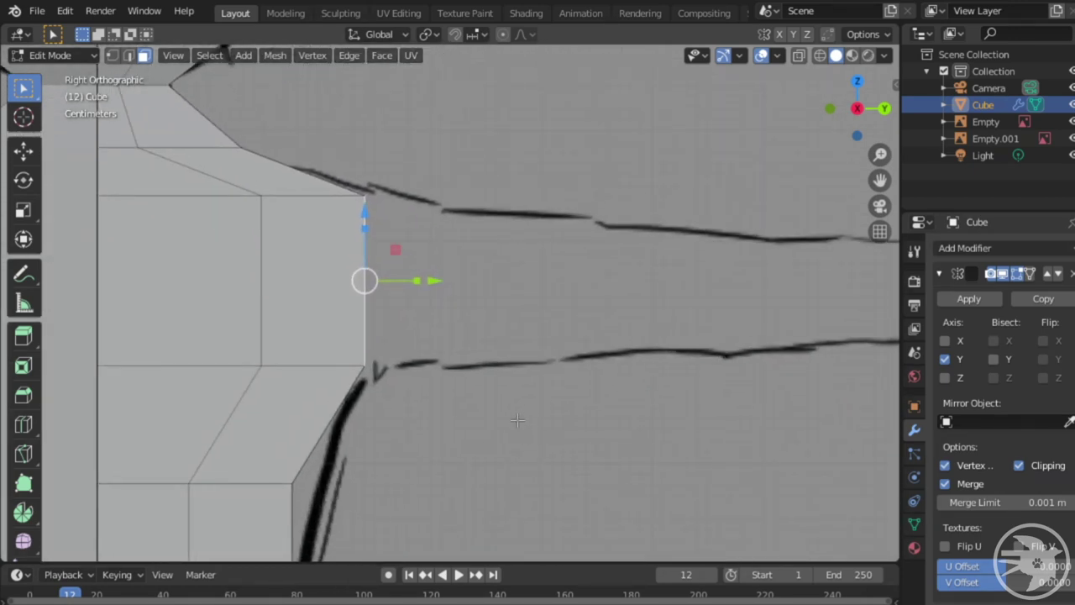
pyautogui.press('e')
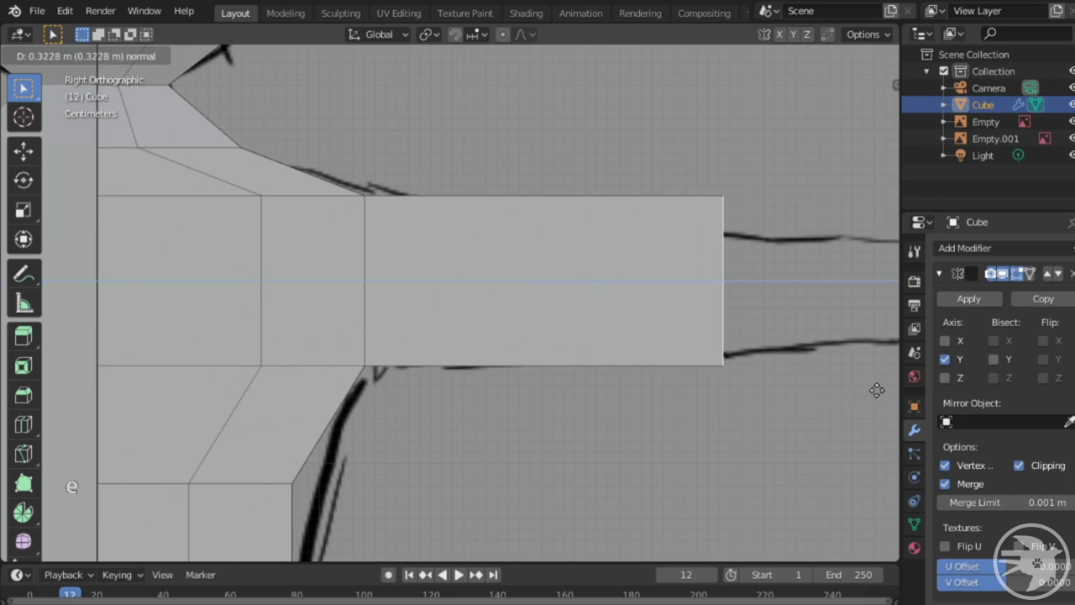
pyautogui.click(877, 390)
# - Scale down the upper arm's end face and move it to fit the arm outline near the elbow
pyautogui.moveTo(201, 361)
pyautogui.mouseDown(button='middle')
pyautogui.moveTo(213, 384)
pyautogui.moveTo(238, 346)
pyautogui.moveTo(290, 348)
pyautogui.mouseUp(button='middle')
pyautogui.press('KP_5')
pyautogui.keyDown('shift'); pyautogui.moveTo(787, 383); pyautogui.dragTo(609, 403, button='middle'); pyautogui.keyUp('shift')
pyautogui.press('s')
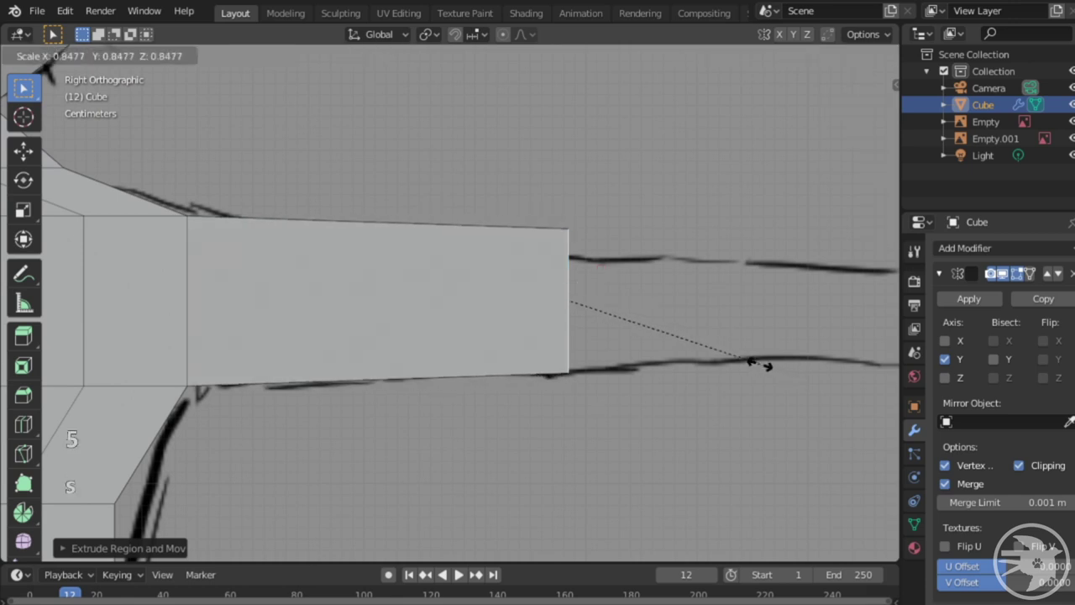
pyautogui.click(702, 362)
pyautogui.press('g')
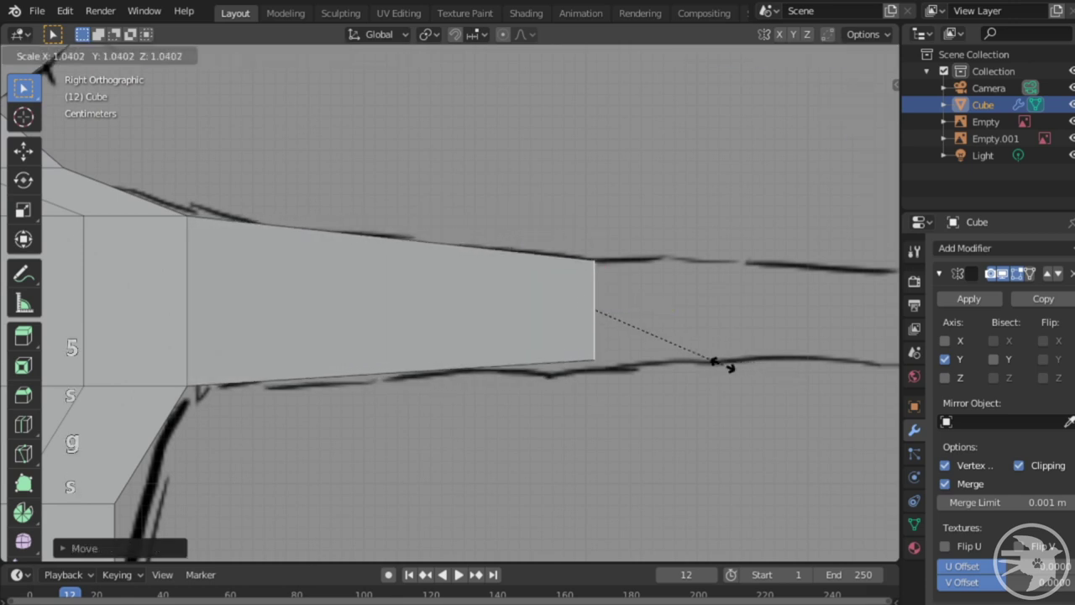
# - Extrude a short elbow section and the forearm up to the wrist, scaling the end faces to the drawn arm outline
pyautogui.keyDown('shift'); pyautogui.moveTo(752, 361); pyautogui.dragTo(622, 374, button='middle'); pyautogui.keyUp('shift')
pyautogui.press('e')
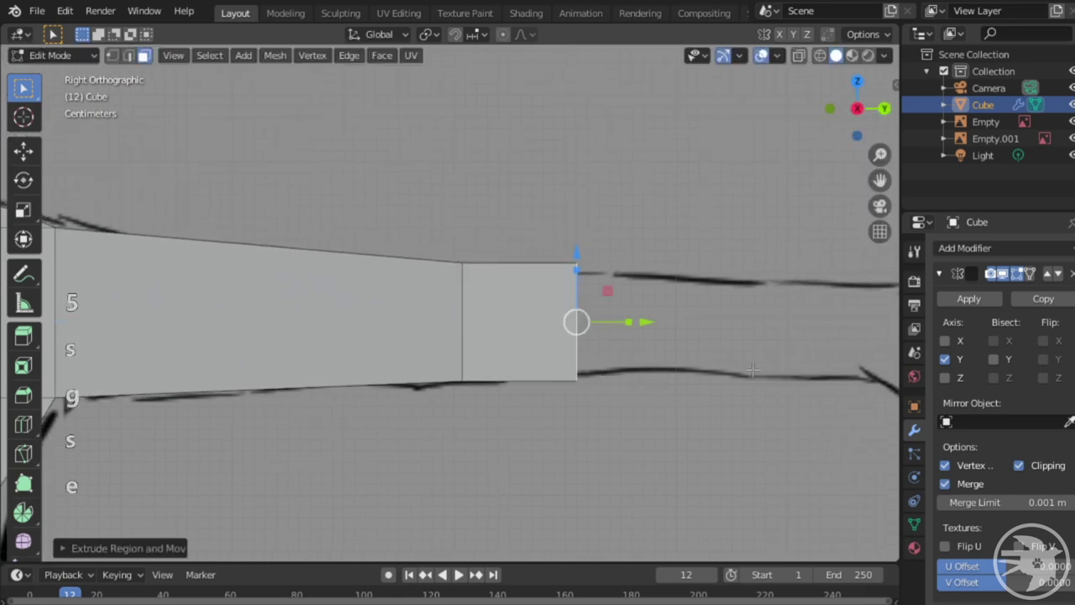
pyautogui.click(710, 370)
pyautogui.keyDown('shift'); pyautogui.moveTo(710, 370); pyautogui.dragTo(504, 371, button='middle'); pyautogui.keyUp('shift')
pyautogui.press('e')
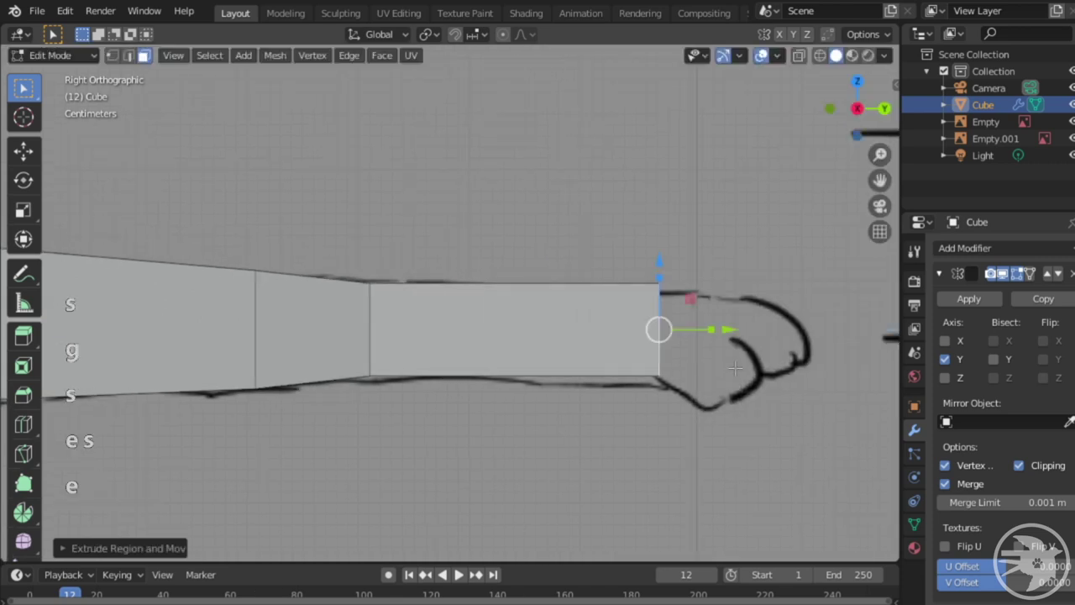
pyautogui.press('s')
# - Extrude the wrist face in two sections to form the hand, widening the palm and tapering the end toward the fingertips
pyautogui.press('e')
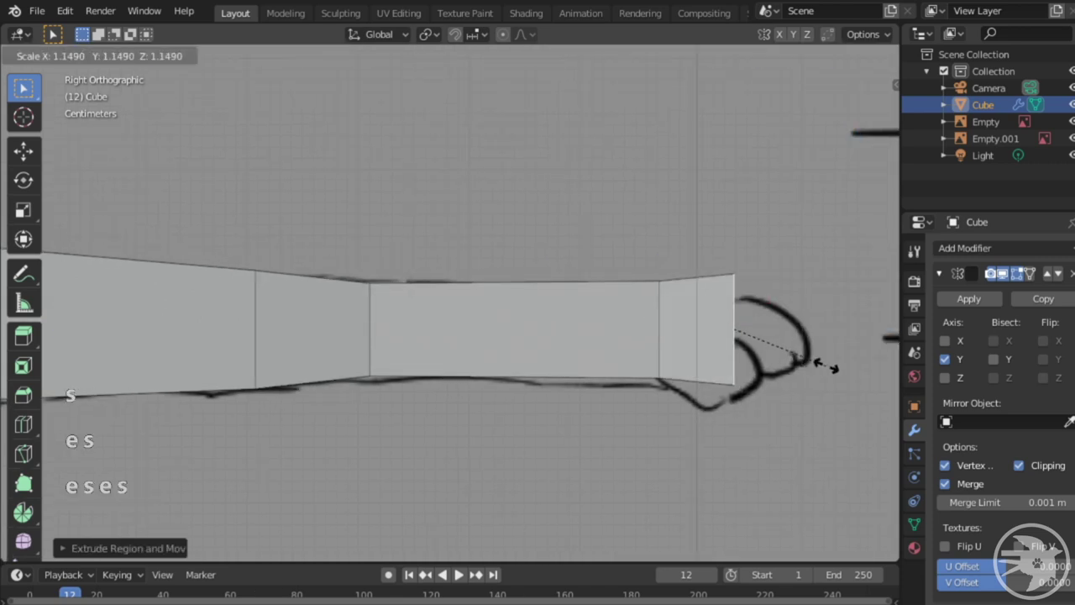
pyautogui.click(861, 354)
pyautogui.press('e')
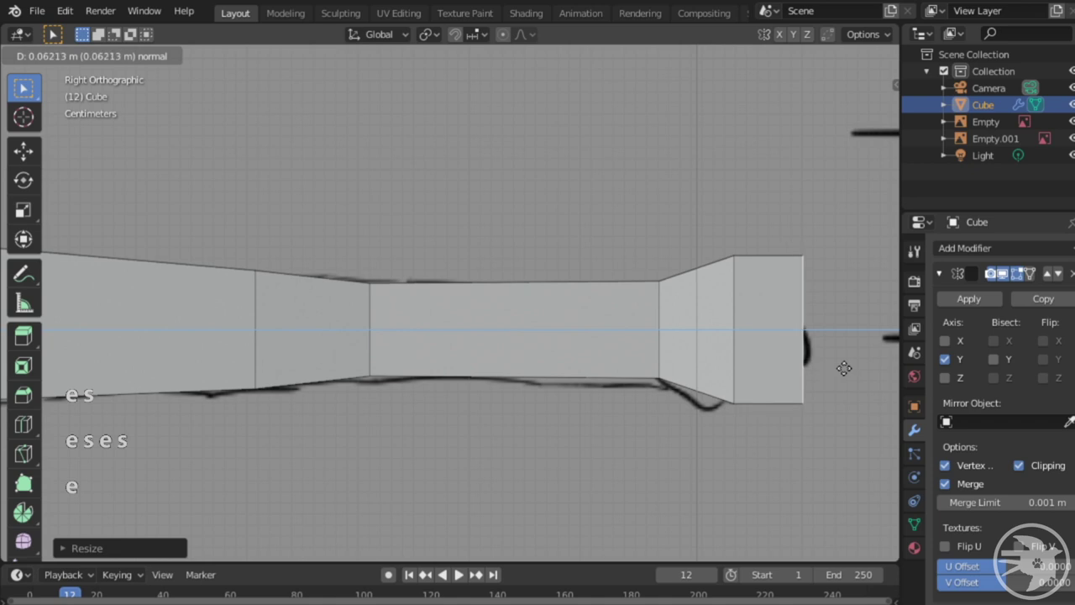
pyautogui.click(824, 367)
pyautogui.press('s')
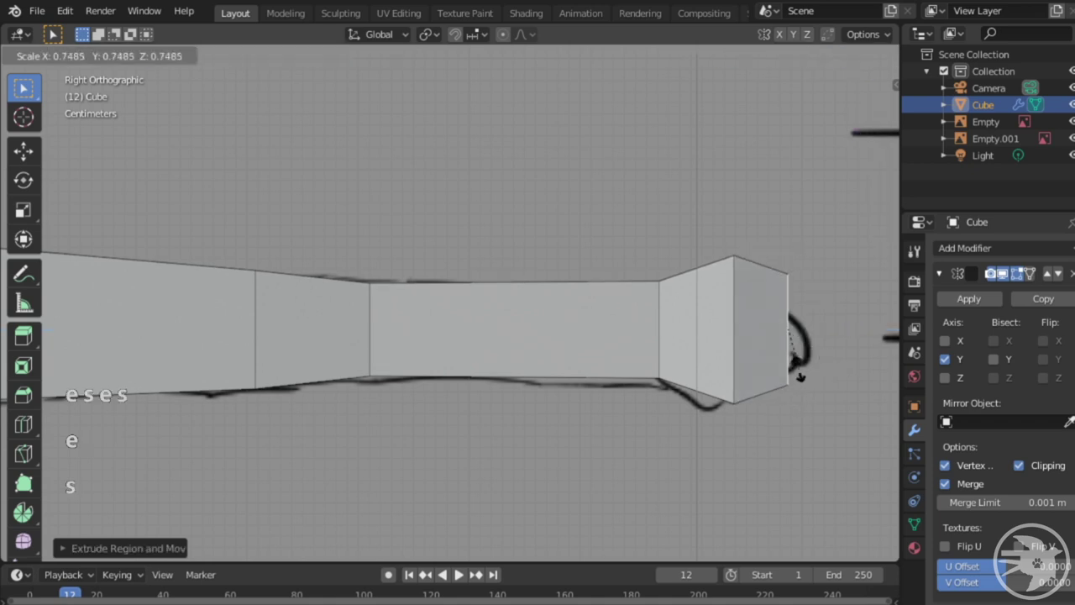
pyautogui.keyDown('shift'); pyautogui.moveTo(756, 408); pyautogui.dragTo(767, 427, button='middle'); pyautogui.keyUp('shift')
# - Examine the arm, shoulder, neck and torso against the front reference, and inspect the mirrored body in perspective
pyautogui.keyDown('shift'); pyautogui.moveTo(451, 387); pyautogui.dragTo(760, 375, button='middle'); pyautogui.keyUp('shift')
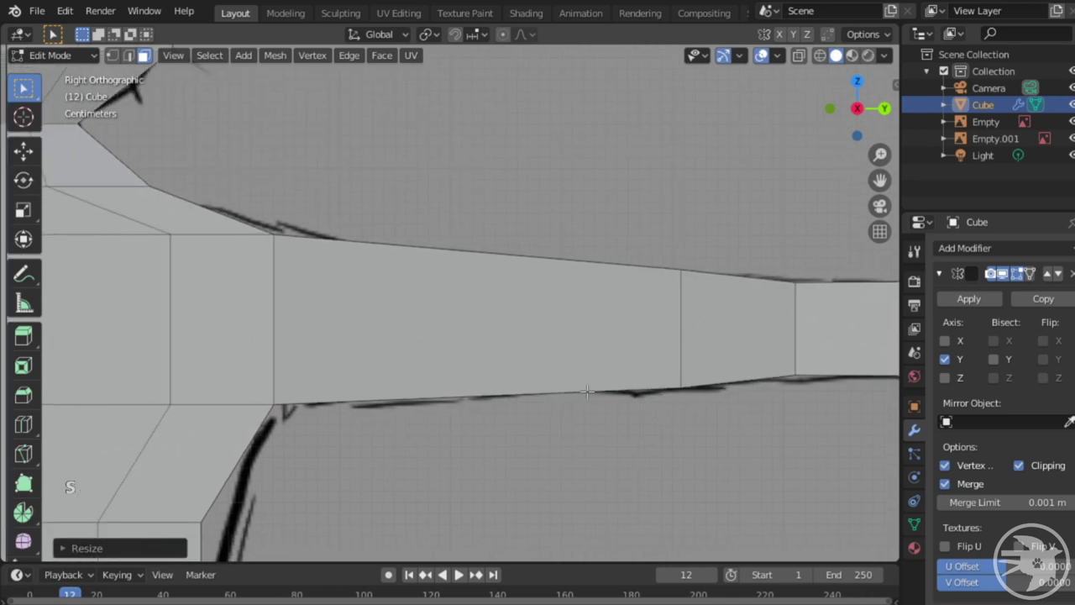
pyautogui.keyDown('shift'); pyautogui.moveTo(588, 390); pyautogui.dragTo(848, 382, button='middle'); pyautogui.keyUp('shift')
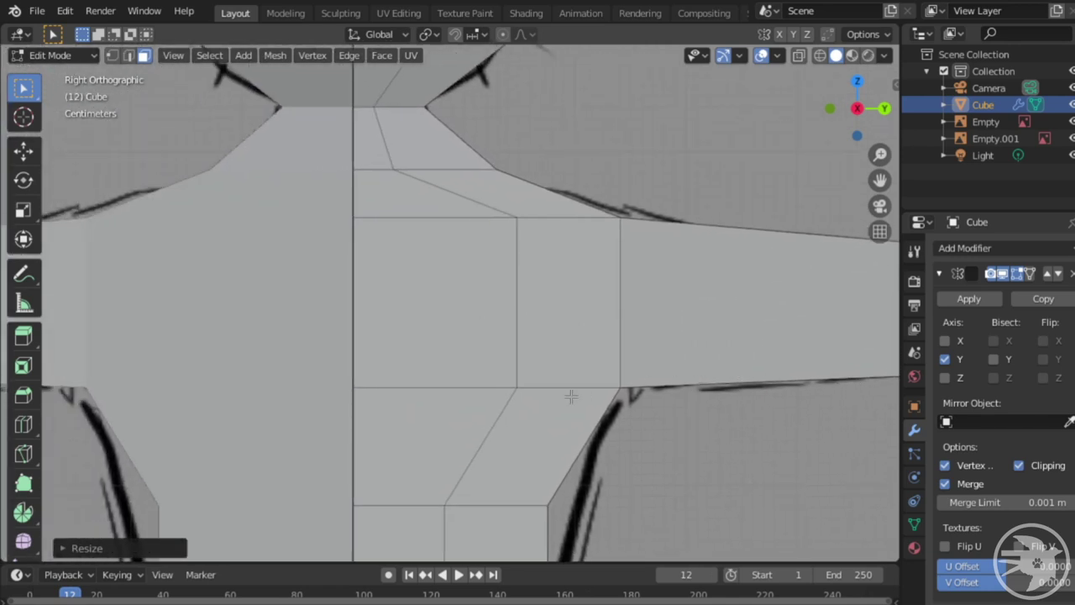
pyautogui.keyDown('shift'); pyautogui.moveTo(597, 345); pyautogui.dragTo(688, 515, button='middle'); pyautogui.keyUp('shift')
pyautogui.moveTo(600, 292)
pyautogui.keyDown('shift'); pyautogui.mouseDown(button='middle')
pyautogui.moveTo(607, 446)
pyautogui.moveTo(613, 286)
pyautogui.mouseUp(button='middle'); pyautogui.keyUp('shift')
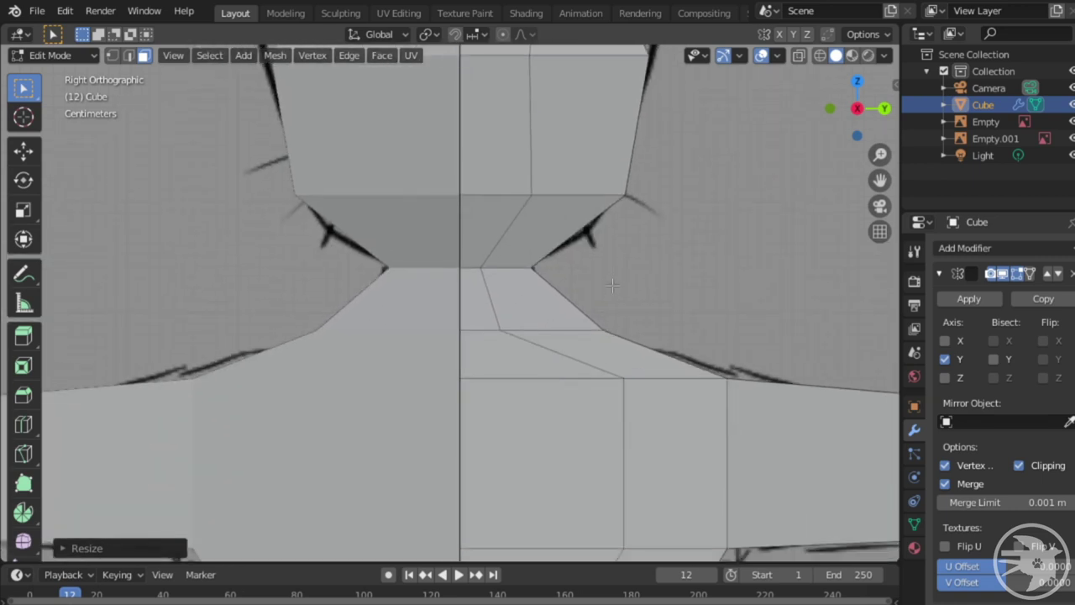
pyautogui.keyDown('shift'); pyautogui.moveTo(610, 248); pyautogui.dragTo(594, 279, button='middle'); pyautogui.keyUp('shift')
pyautogui.scroll(8, 593, 279)
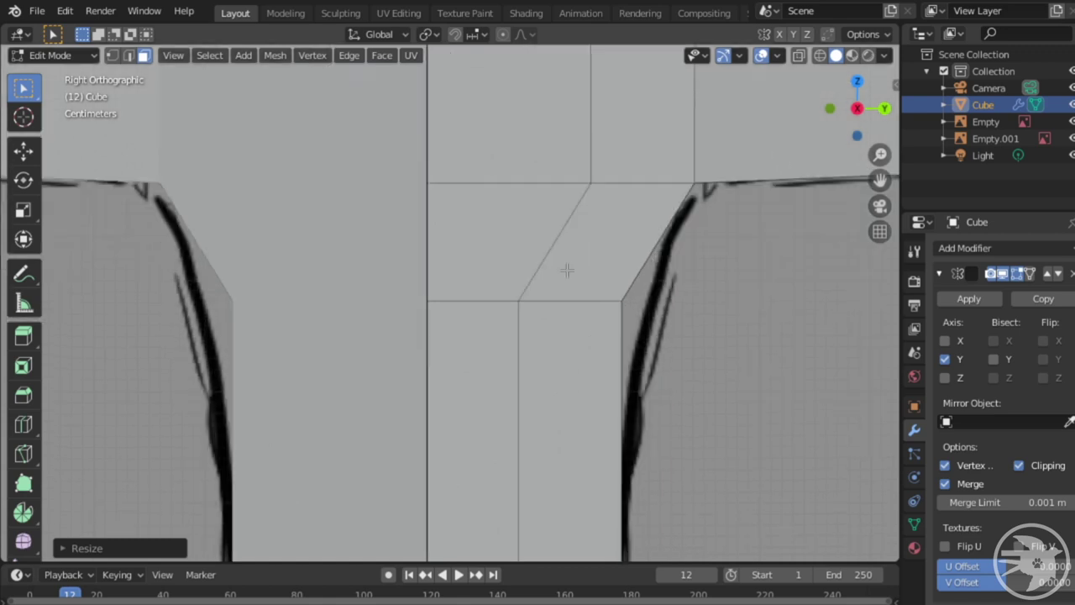
pyautogui.scroll(-8, 586, 244)
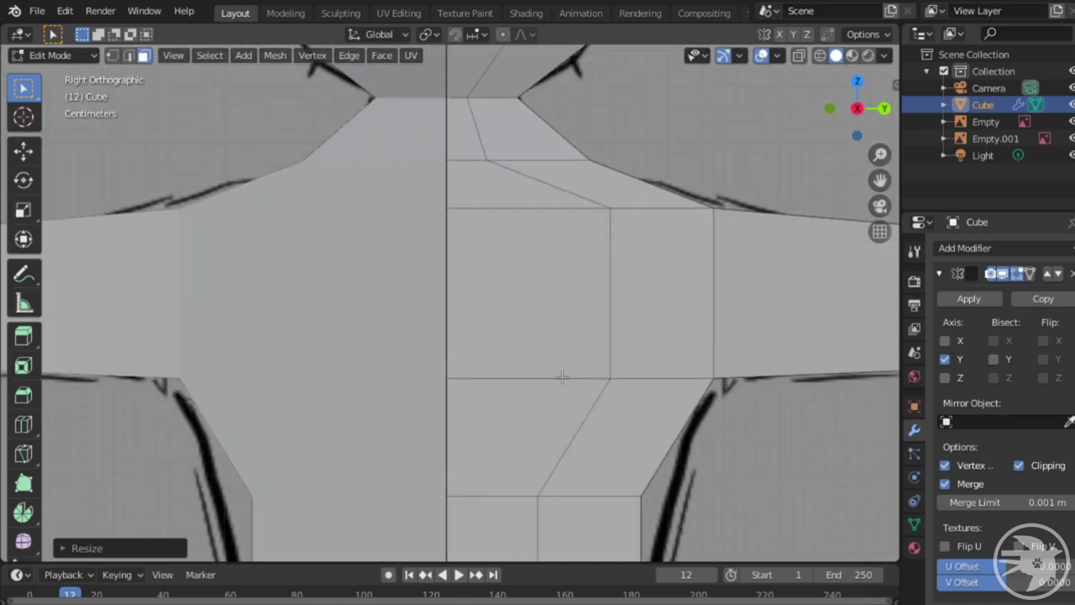
pyautogui.keyDown('shift'); pyautogui.moveTo(587, 460); pyautogui.dragTo(632, 347, button='middle'); pyautogui.keyUp('shift')
pyautogui.keyDown('shift'); pyautogui.moveTo(567, 555); pyautogui.dragTo(513, 405, button='middle'); pyautogui.keyUp('shift')
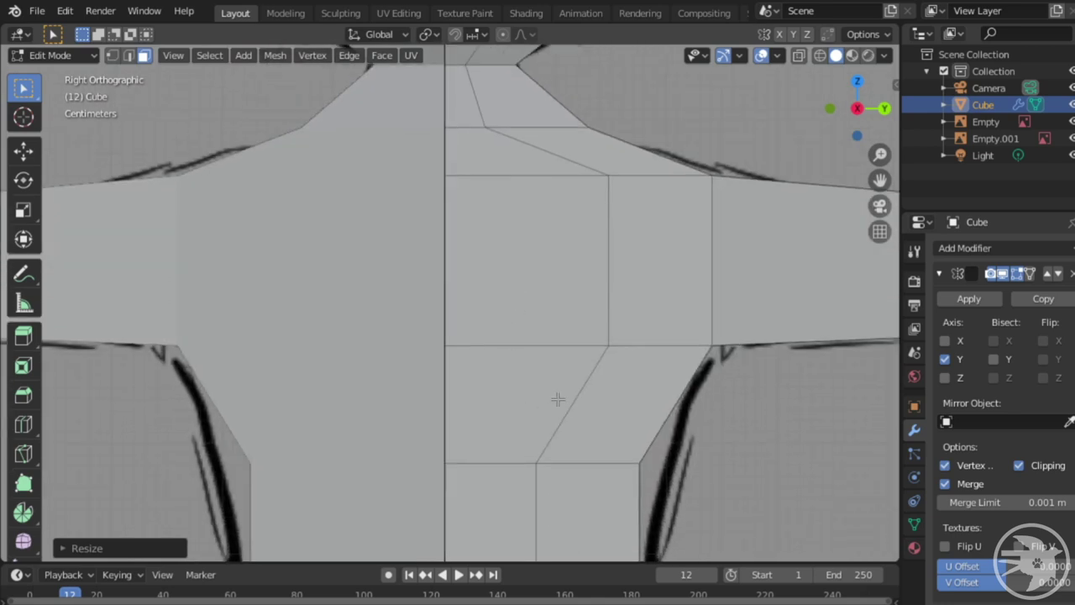
pyautogui.scroll(-7, 557, 399)
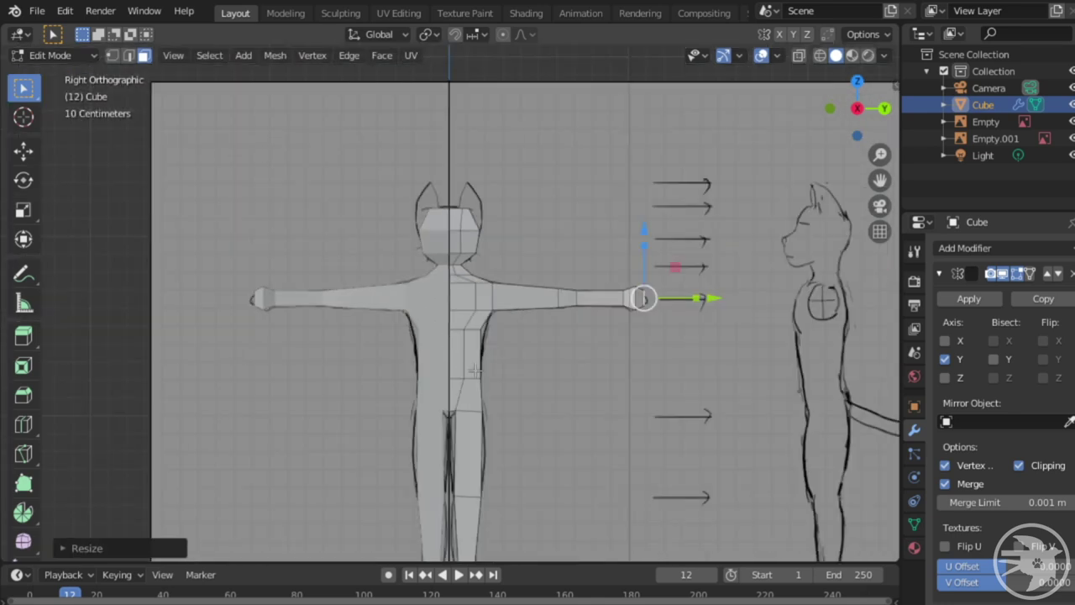
pyautogui.scroll(3, 513, 344)
pyautogui.scroll(-1, 503, 329)
pyautogui.scroll(3, 568, 237)
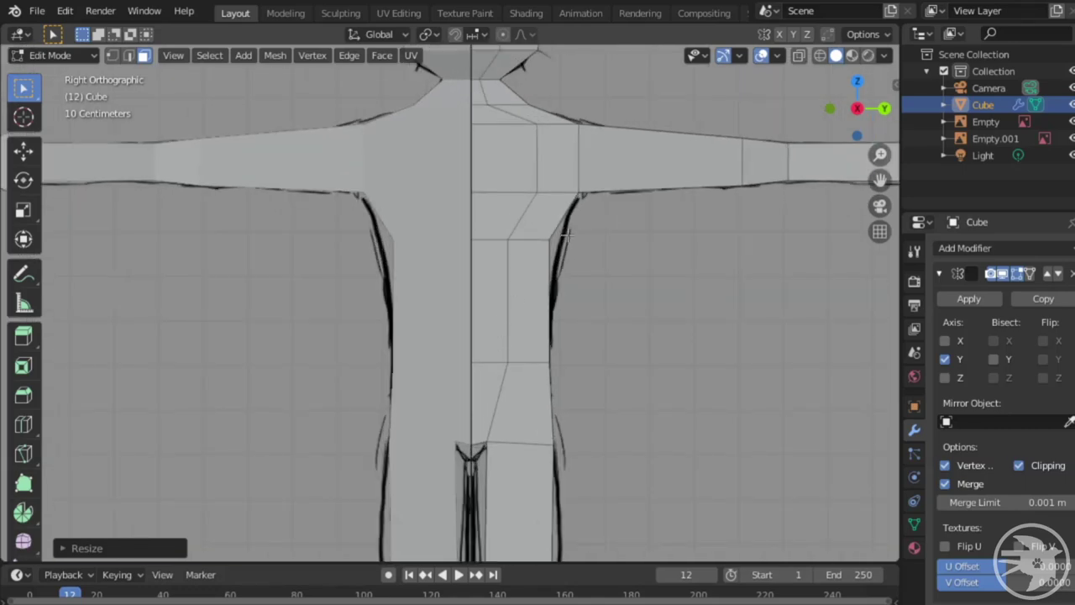
pyautogui.moveTo(624, 254); pyautogui.dragTo(454, 437, button='middle')
pyautogui.scroll(4, 485, 356)
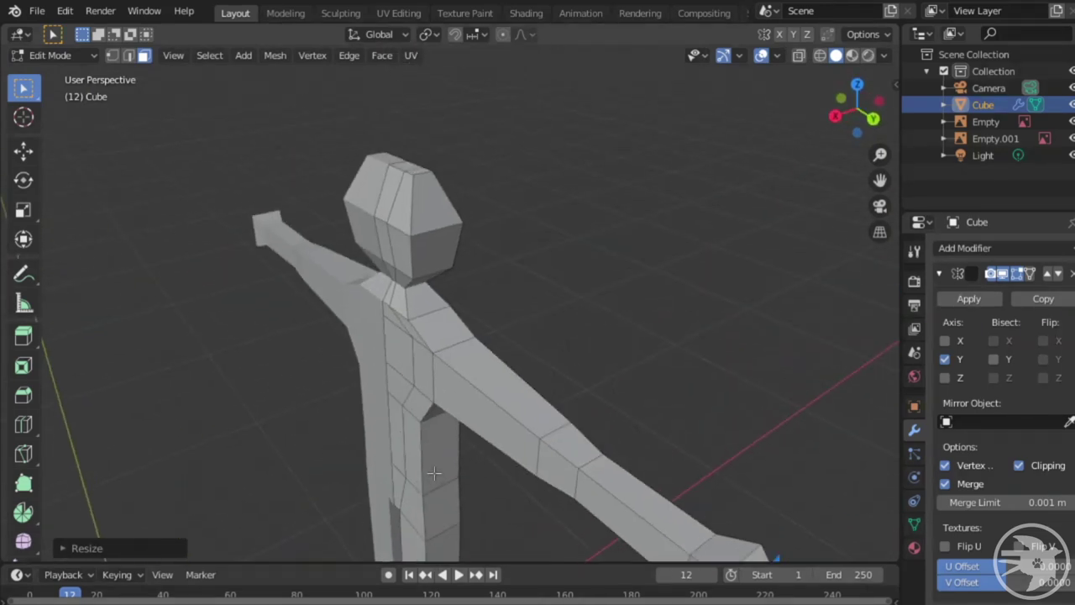
# - Examine the mirrored body's head, torso and arms in perspective from several angles
pyautogui.moveTo(424, 496); pyautogui.dragTo(677, 446, button='middle')
pyautogui.moveTo(747, 433); pyautogui.dragTo(548, 279, button='middle')
pyautogui.moveTo(531, 324); pyautogui.dragTo(658, 333, button='middle')
pyautogui.moveTo(727, 293); pyautogui.dragTo(482, 340, button='middle')
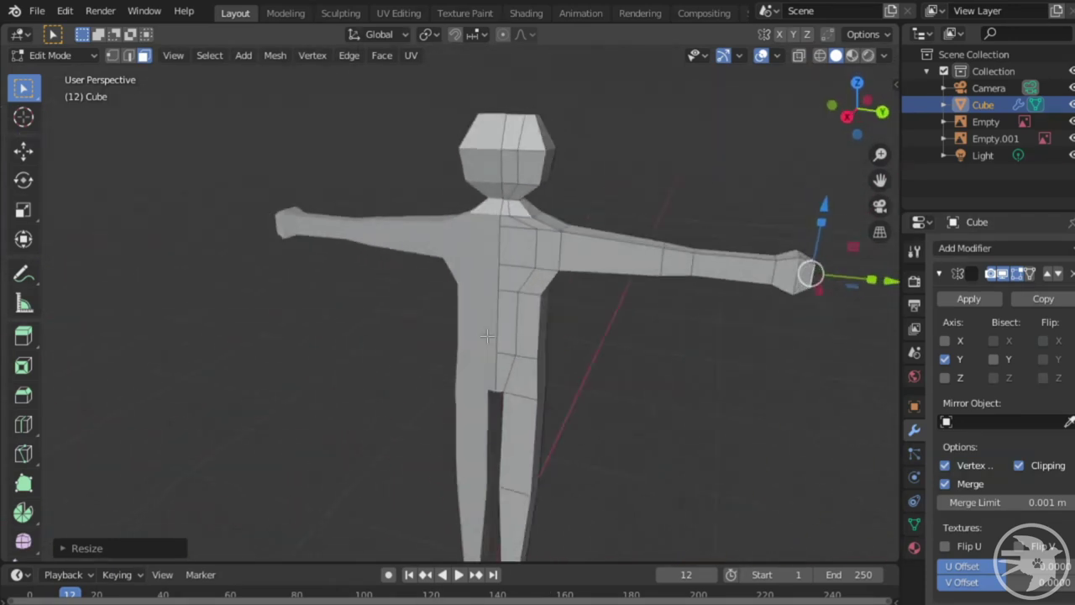
pyautogui.moveTo(335, 350); pyautogui.dragTo(463, 330, button='middle')
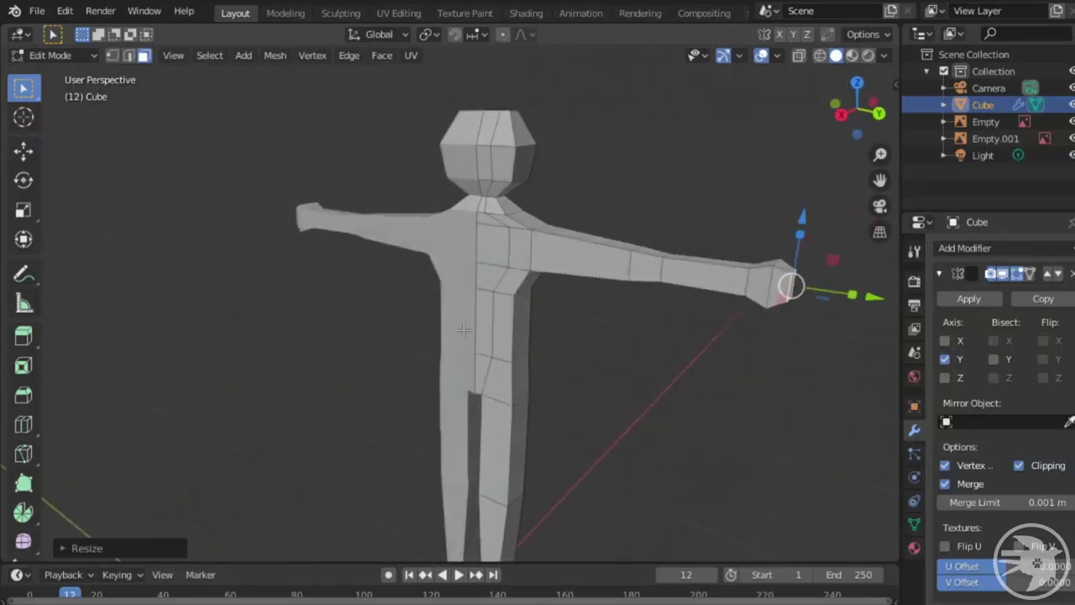
pyautogui.scroll(3, 551, 364)
pyautogui.keyDown('shift'); pyautogui.moveTo(555, 353); pyautogui.dragTo(533, 347, button='middle'); pyautogui.keyUp('shift')
pyautogui.scroll(-3, 533, 346)
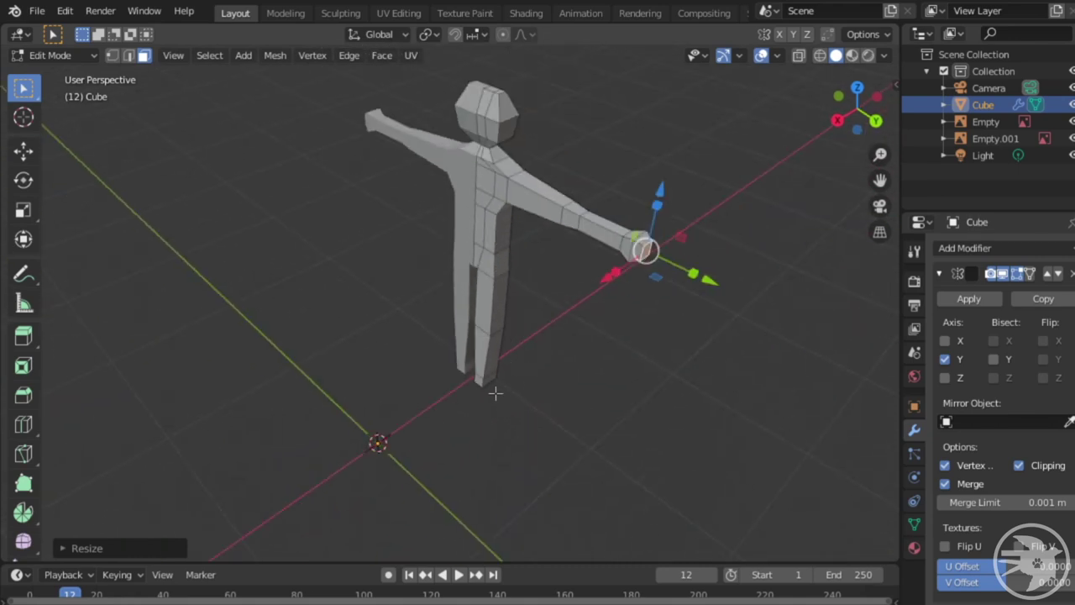
# - Extrude the front face at the bottom of the leg forward to form the foot
pyautogui.scroll(5, 495, 393)
pyautogui.moveTo(504, 436); pyautogui.dragTo(516, 358, button='middle')
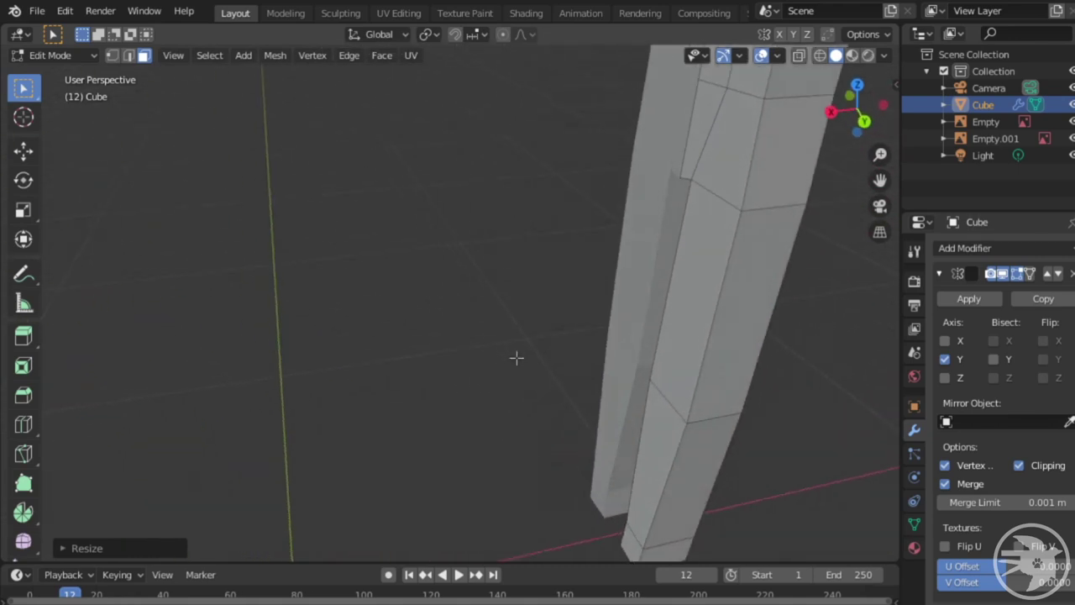
pyautogui.scroll(-4, 517, 357)
pyautogui.keyDown('shift'); pyautogui.moveTo(522, 411); pyautogui.dragTo(477, 409, button='middle'); pyautogui.keyUp('shift')
pyautogui.scroll(2, 499, 450)
pyautogui.keyDown('shift'); pyautogui.moveTo(499, 451); pyautogui.dragTo(603, 400, button='middle'); pyautogui.keyUp('shift')
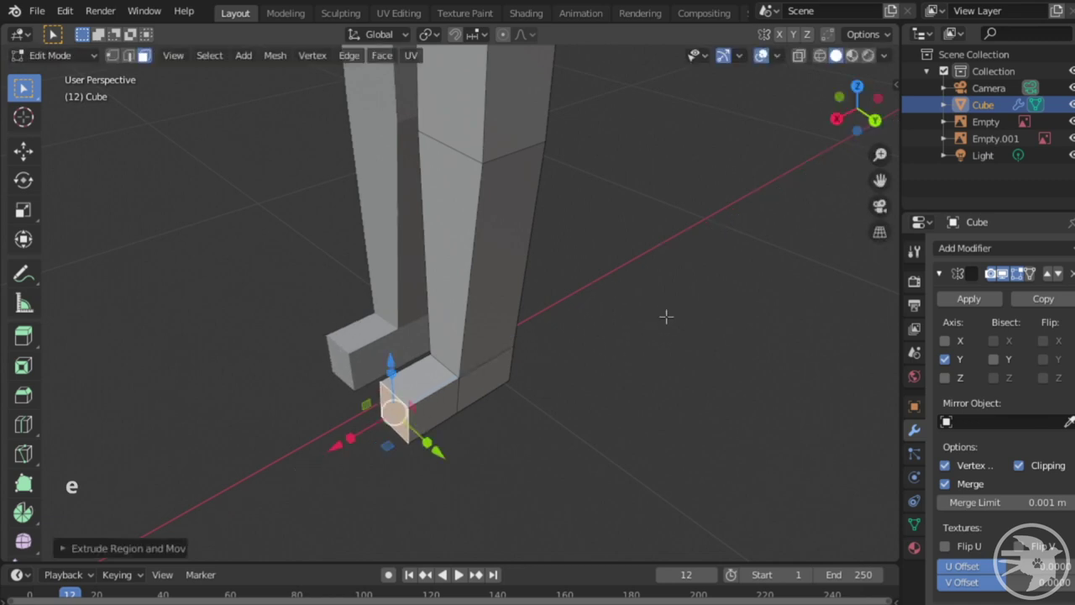
pyautogui.scroll(-6, 625, 383)
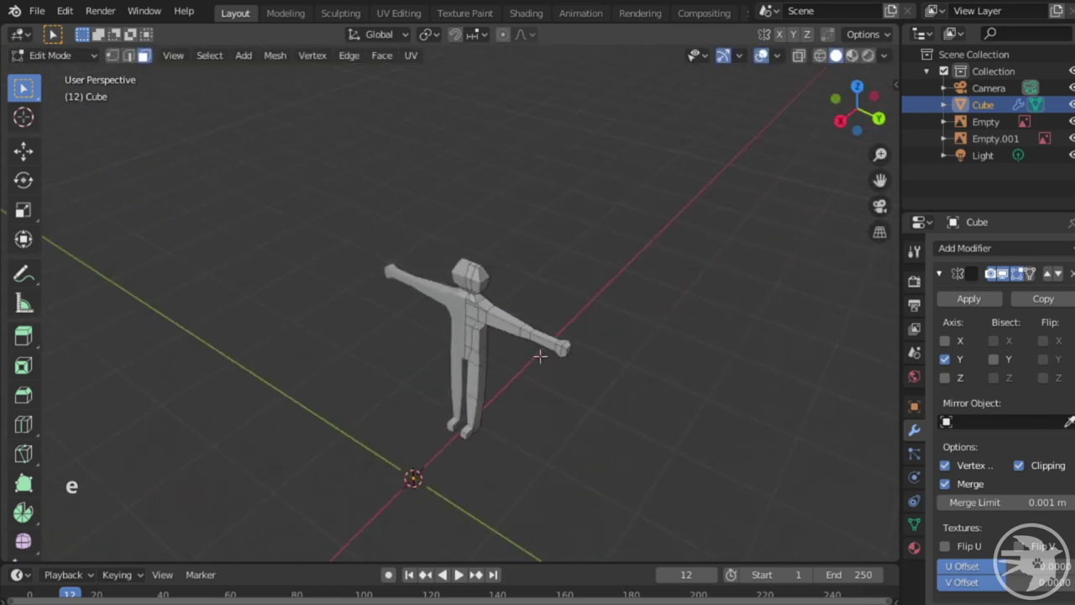
# - Inspect the whole body with its feet, arms and head in perspective from several angles
pyautogui.scroll(5, 540, 356)
pyautogui.scroll(-1, 540, 356)
pyautogui.moveTo(540, 356); pyautogui.dragTo(527, 265, button='middle')
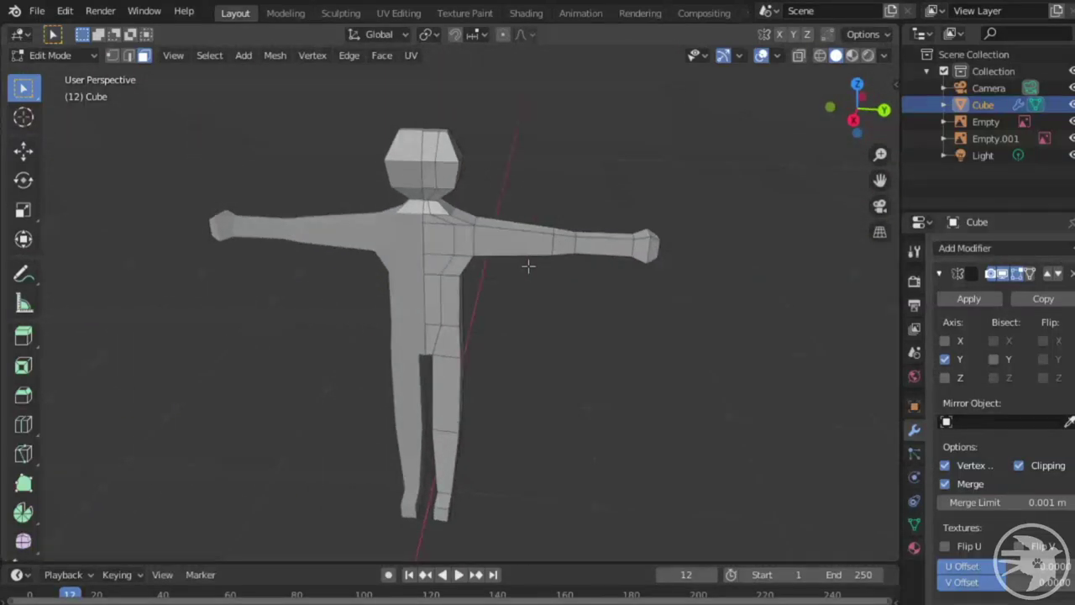
pyautogui.scroll(2, 527, 265)
pyautogui.scroll(-2, 382, 223)
pyautogui.moveTo(382, 223); pyautogui.dragTo(487, 310, button='middle')
pyautogui.scroll(3, 474, 312)
pyautogui.scroll(-5, 475, 311)
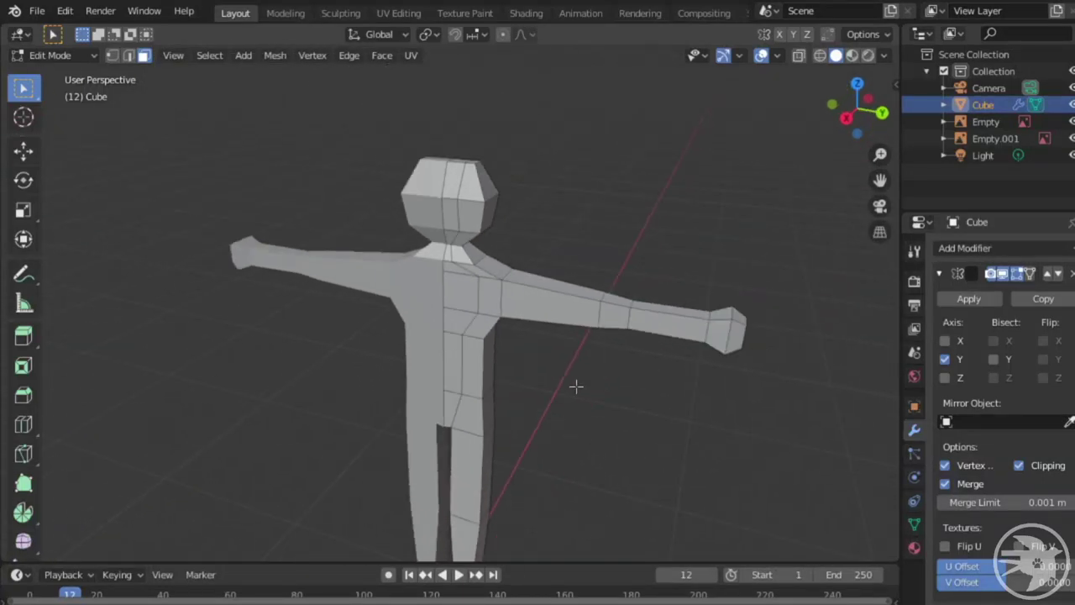
pyautogui.moveTo(565, 332); pyautogui.dragTo(584, 344, button='middle')
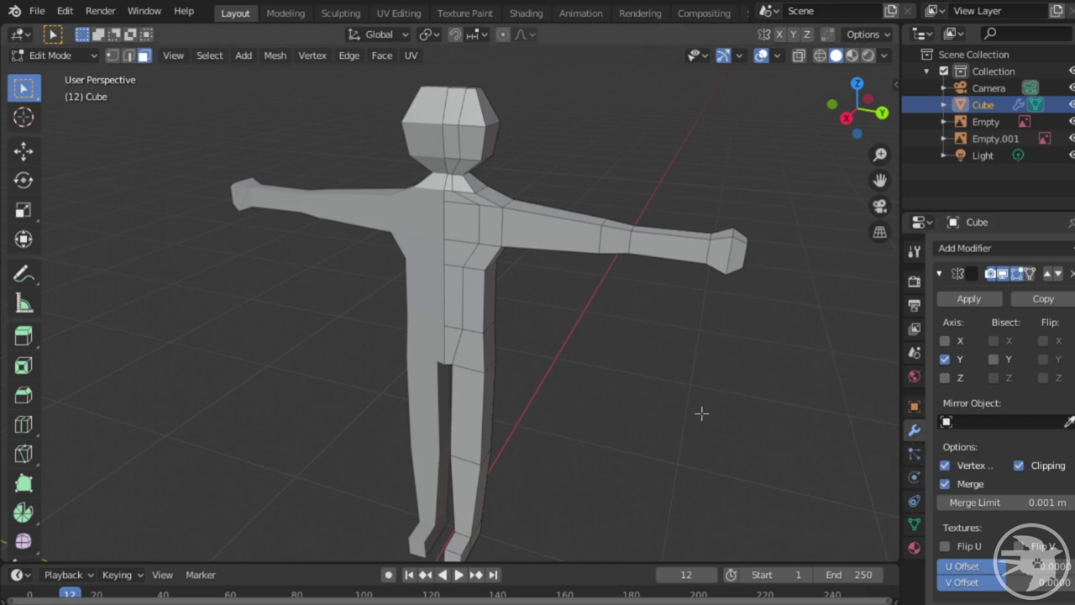
pyautogui.keyDown('shift'); pyautogui.moveTo(667, 394); pyautogui.dragTo(703, 457, button='middle'); pyautogui.keyUp('shift')
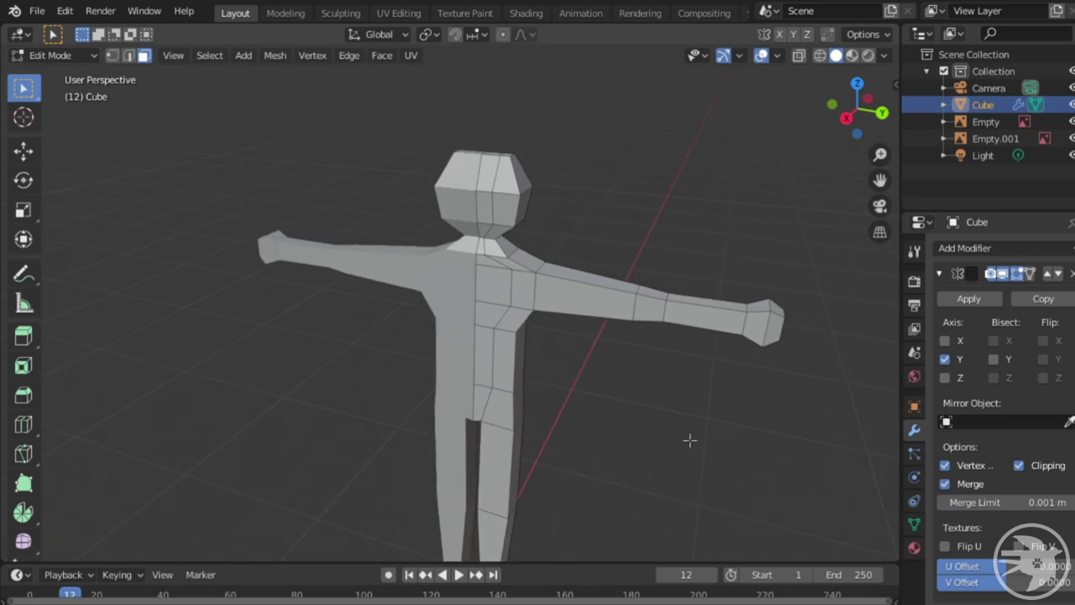
pyautogui.scroll(2, 690, 438)
pyautogui.keyDown('shift'); pyautogui.moveTo(694, 396); pyautogui.dragTo(548, 365, button='middle'); pyautogui.keyUp('shift')
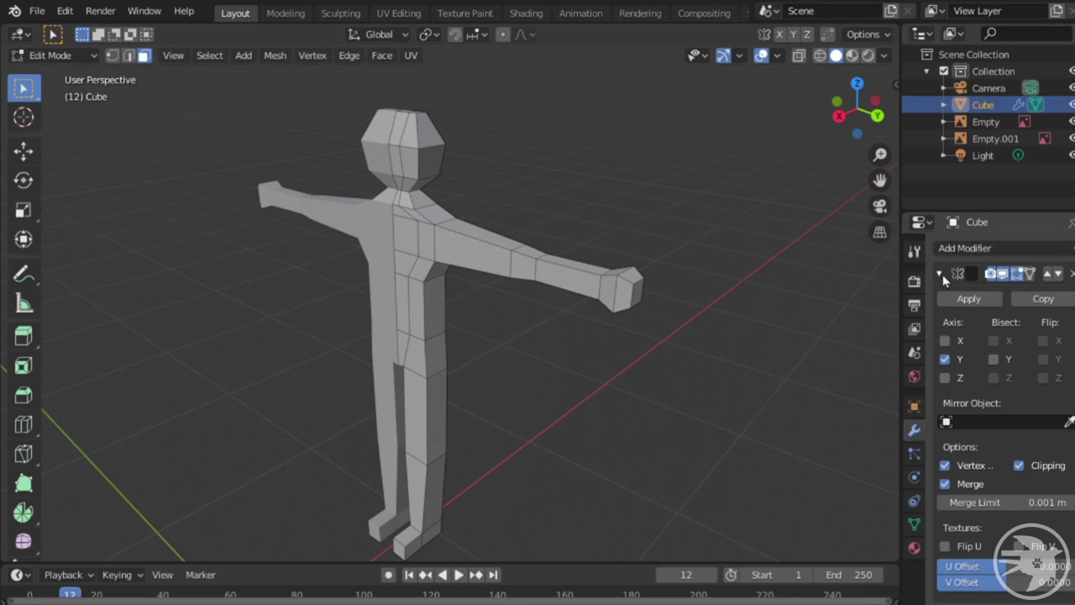
# - Add a Subdivision Surface modifier to the mirrored body mesh
pyautogui.moveTo(526, 300); pyautogui.dragTo(587, 325, button='middle')
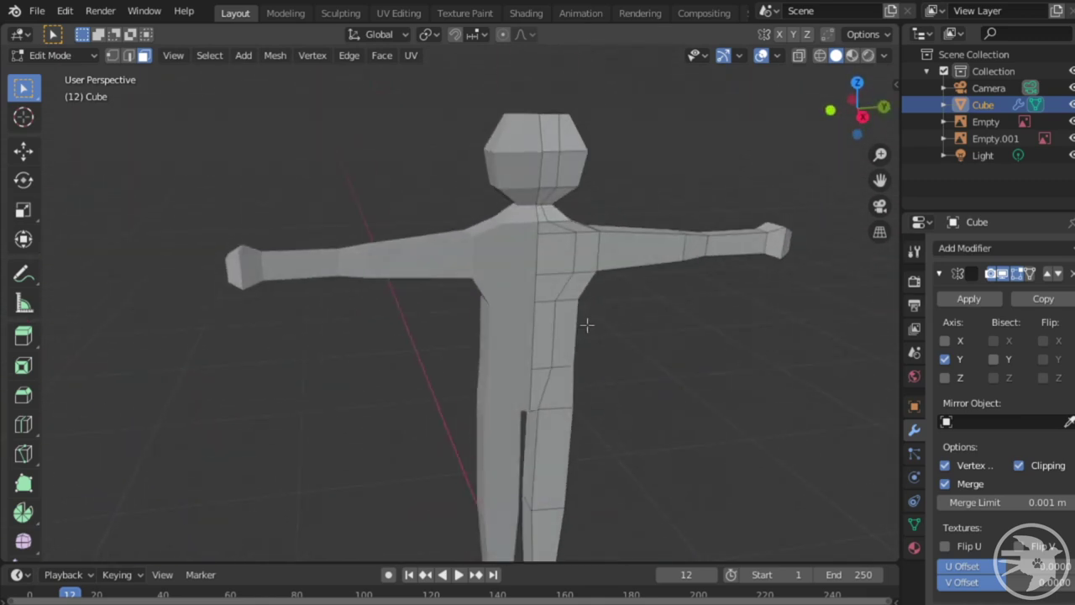
pyautogui.moveTo(596, 280); pyautogui.dragTo(641, 338, button='middle')
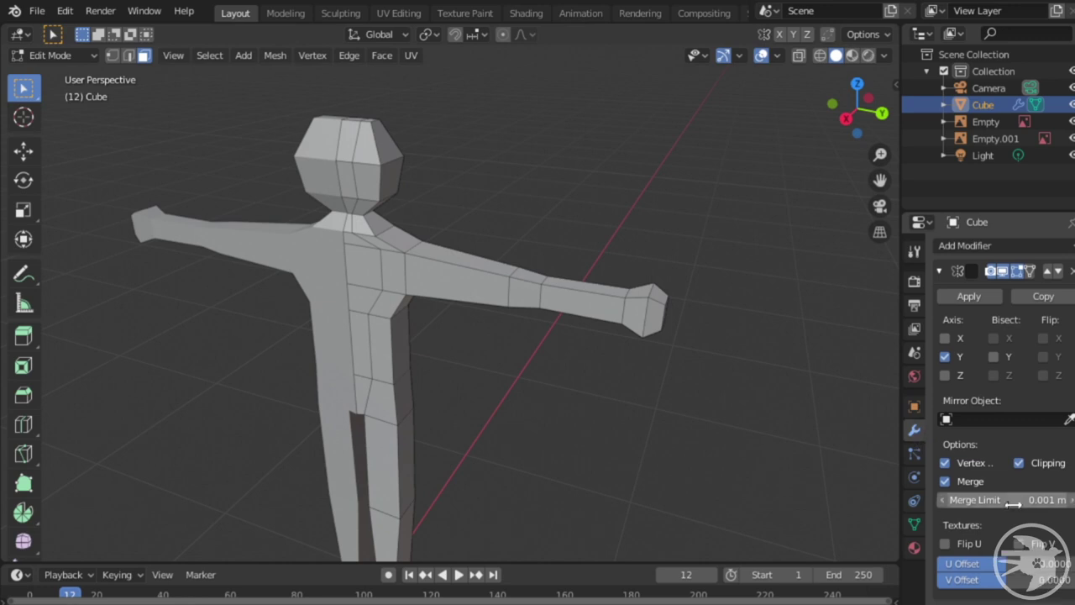
pyautogui.click(974, 245)
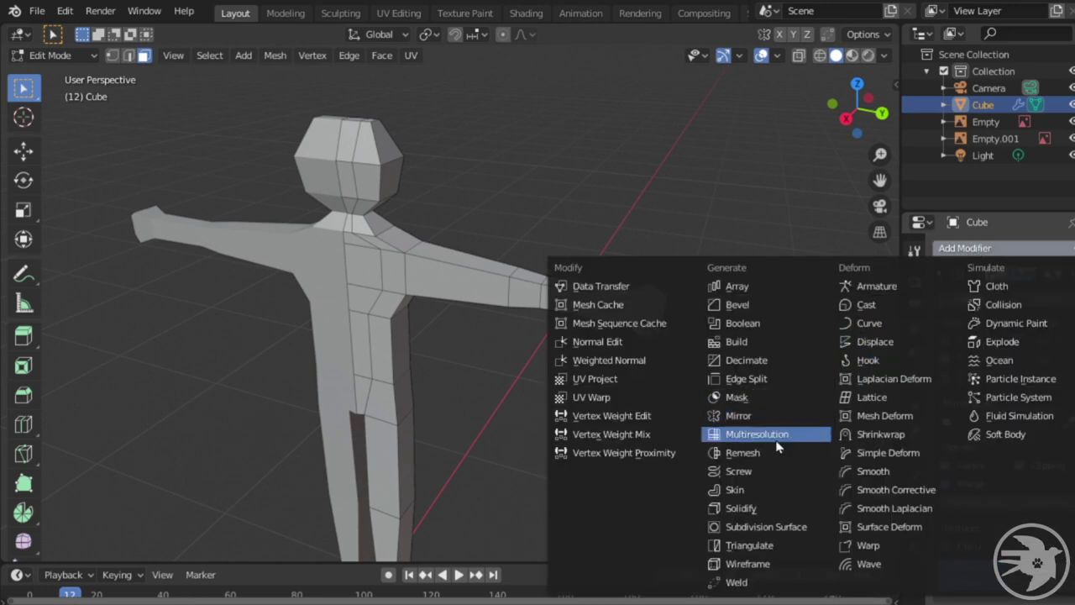
pyautogui.click(742, 534)
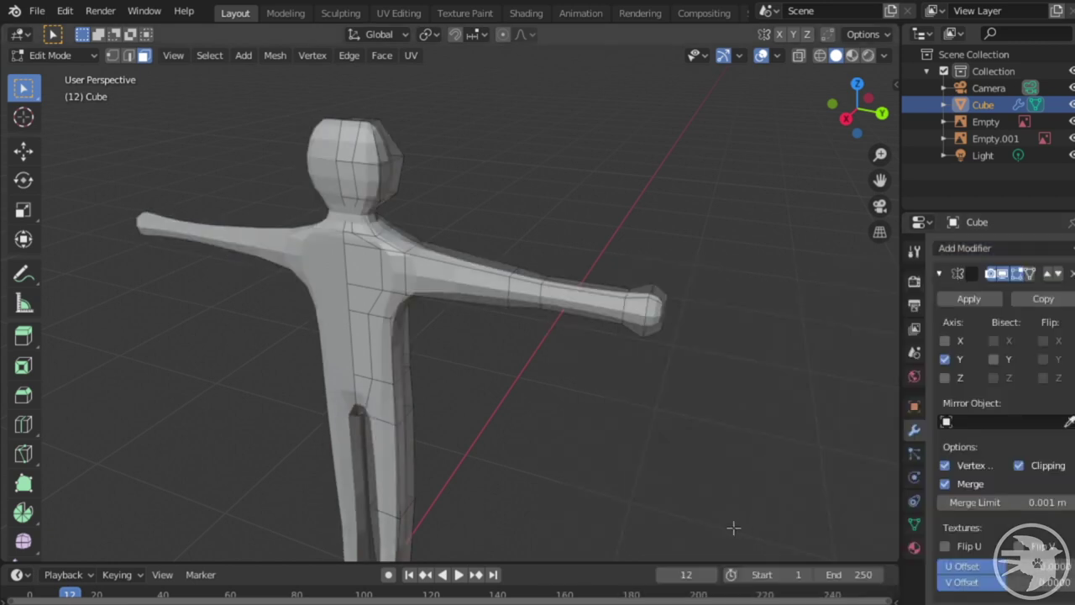
# - Examine how the smoothed surface follows the cage faces around the shoulder, chest and upper arm
pyautogui.keyDown('shift'); pyautogui.moveTo(557, 450); pyautogui.dragTo(650, 422, button='middle'); pyautogui.keyUp('shift')
pyautogui.scroll(5, 651, 423)
pyautogui.scroll(-7, 624, 408)
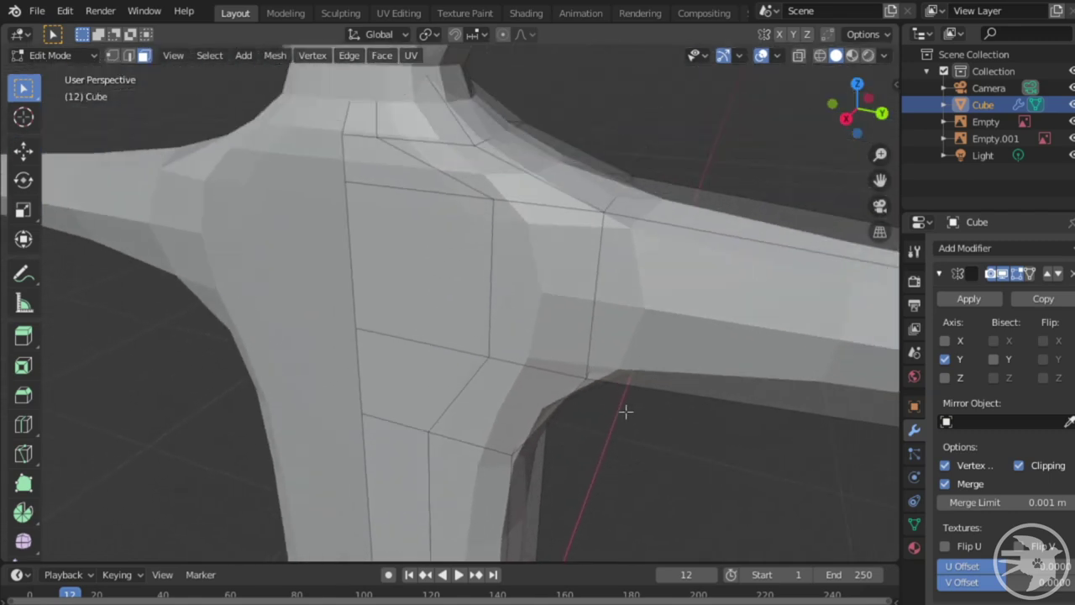
pyautogui.moveTo(586, 411); pyautogui.dragTo(426, 436, button='middle')
pyautogui.scroll(1, 425, 436)
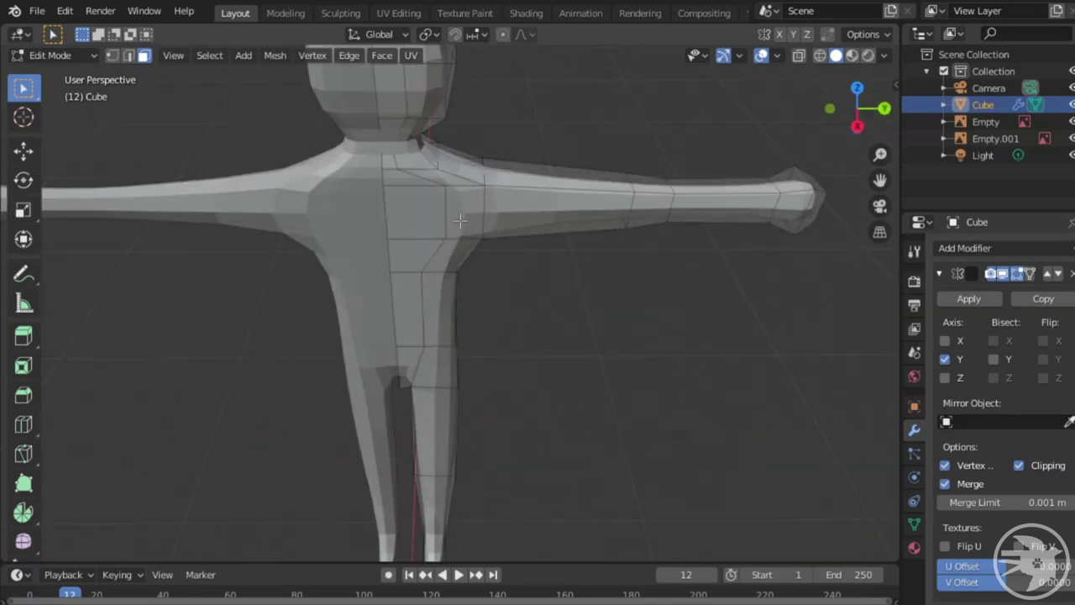
pyautogui.keyDown('shift'); pyautogui.moveTo(496, 311); pyautogui.dragTo(504, 357, button='middle'); pyautogui.keyUp('shift')
pyautogui.scroll(1, 538, 531)
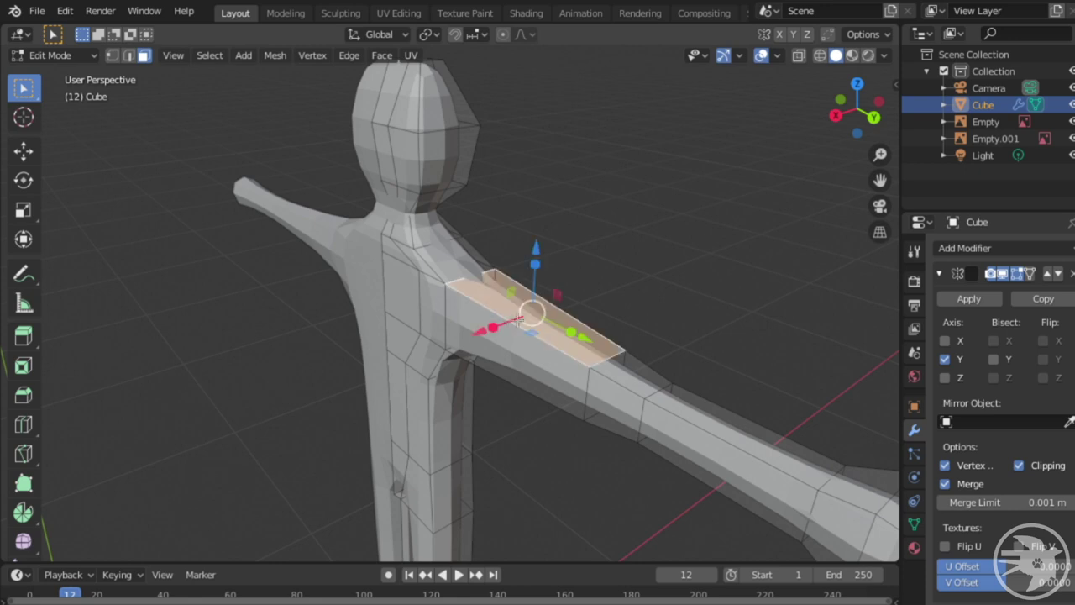
pyautogui.moveTo(609, 327); pyautogui.dragTo(520, 340, button='middle')
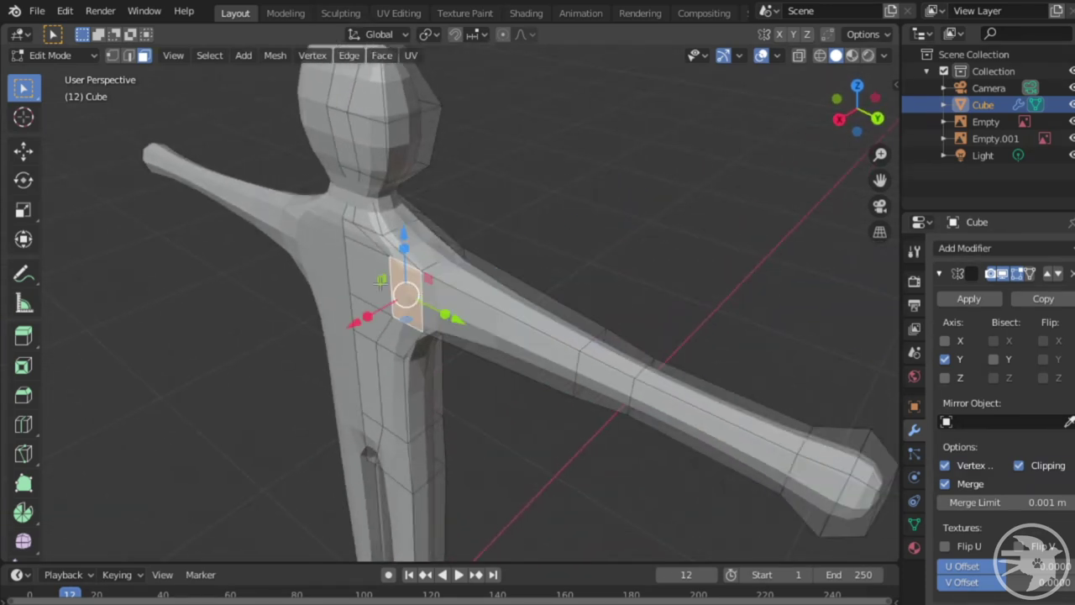
# - Try moving the front shoulder face to different positions on the chest, and undo the moves
pyautogui.moveTo(467, 283); pyautogui.dragTo(542, 307, button='middle')
pyautogui.scroll(2, 630, 261)
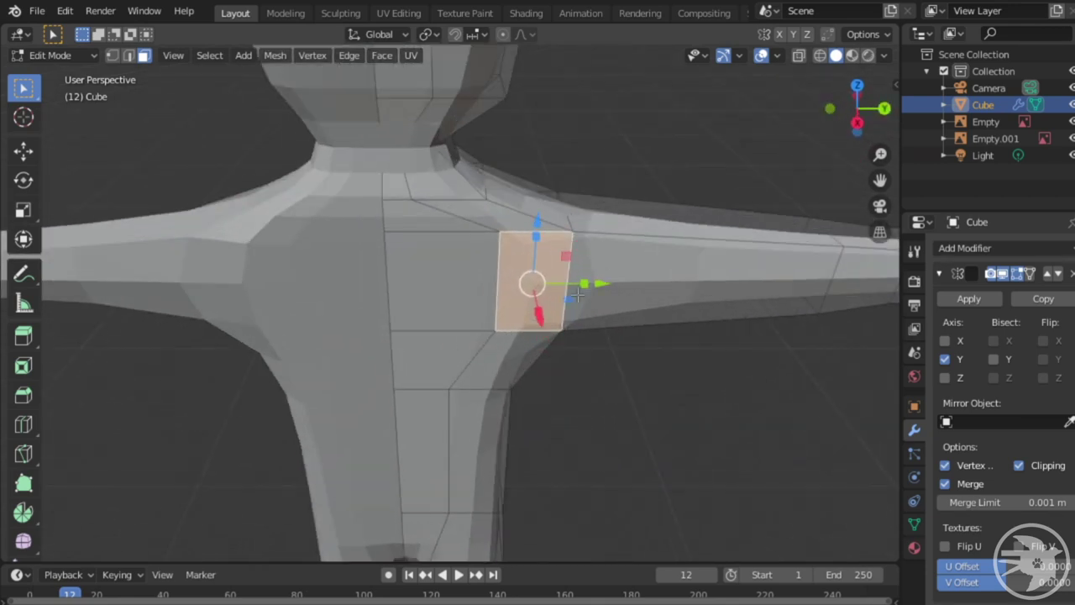
pyautogui.keyDown('shift'); pyautogui.moveTo(630, 261); pyautogui.dragTo(604, 293, button='middle'); pyautogui.keyUp('shift')
pyautogui.scroll(1, 714, 262)
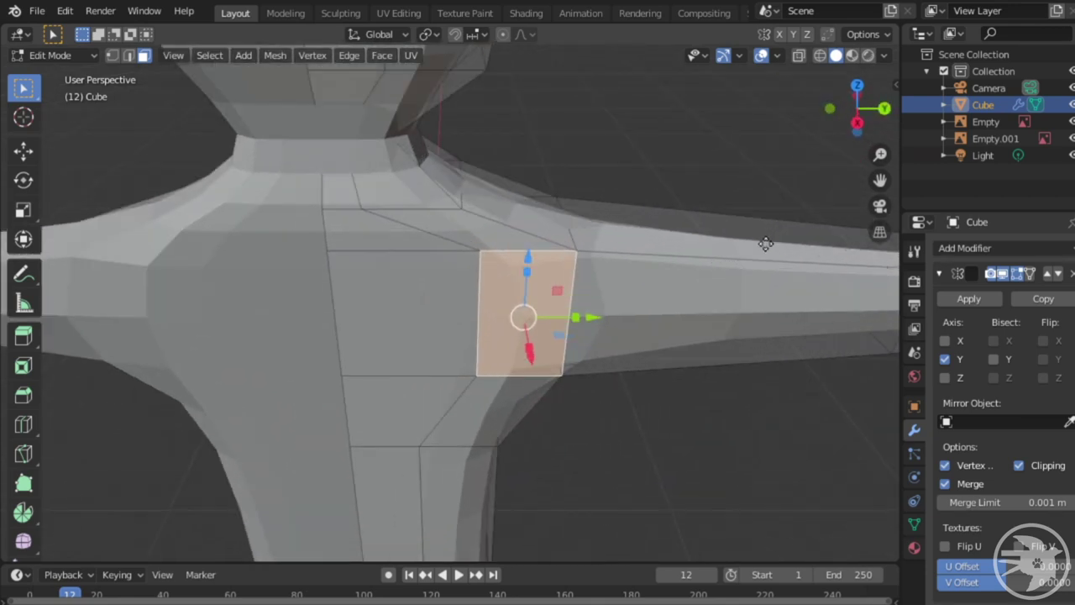
pyautogui.press('g')
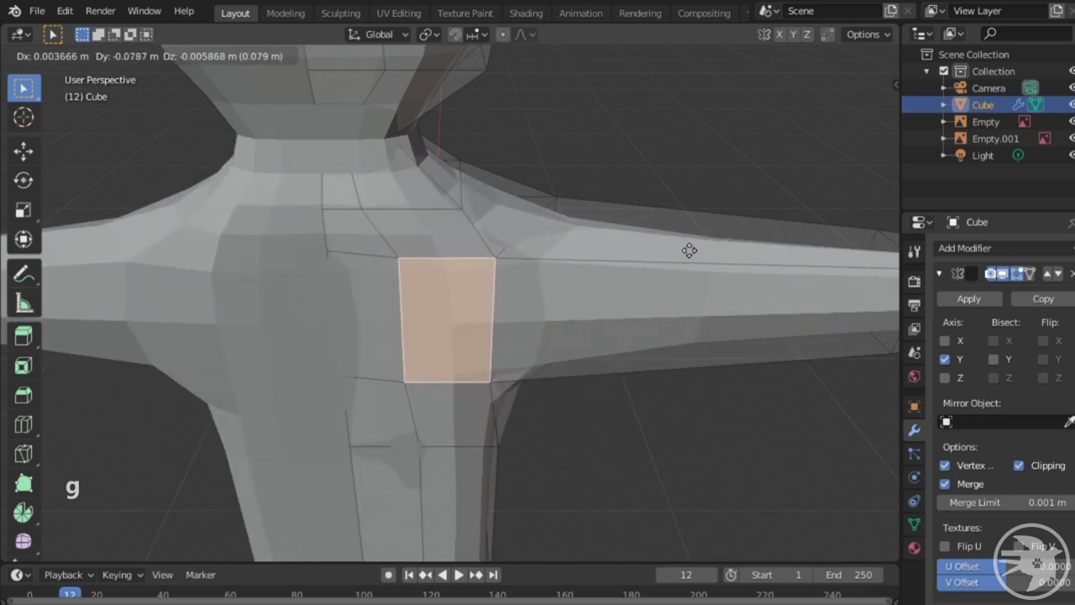
pyautogui.click(688, 250)
pyautogui.moveTo(689, 250); pyautogui.dragTo(684, 351, button='middle')
pyautogui.moveTo(661, 437); pyautogui.dragTo(711, 371, button='middle')
pyautogui.press('g')
pyautogui.click(681, 434)
pyautogui.press('g')
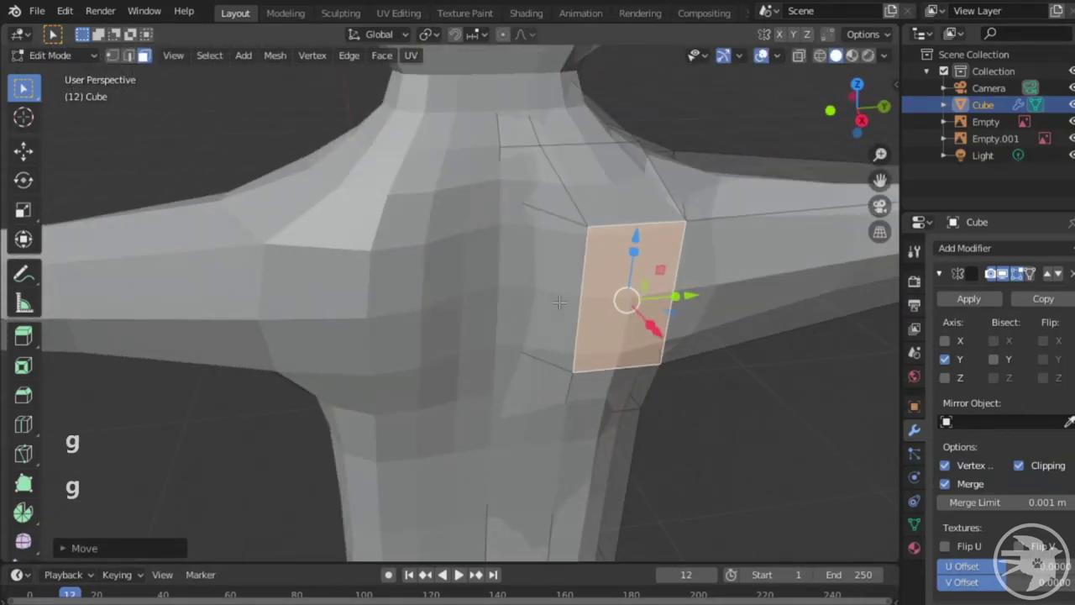
pyautogui.click(550, 294)
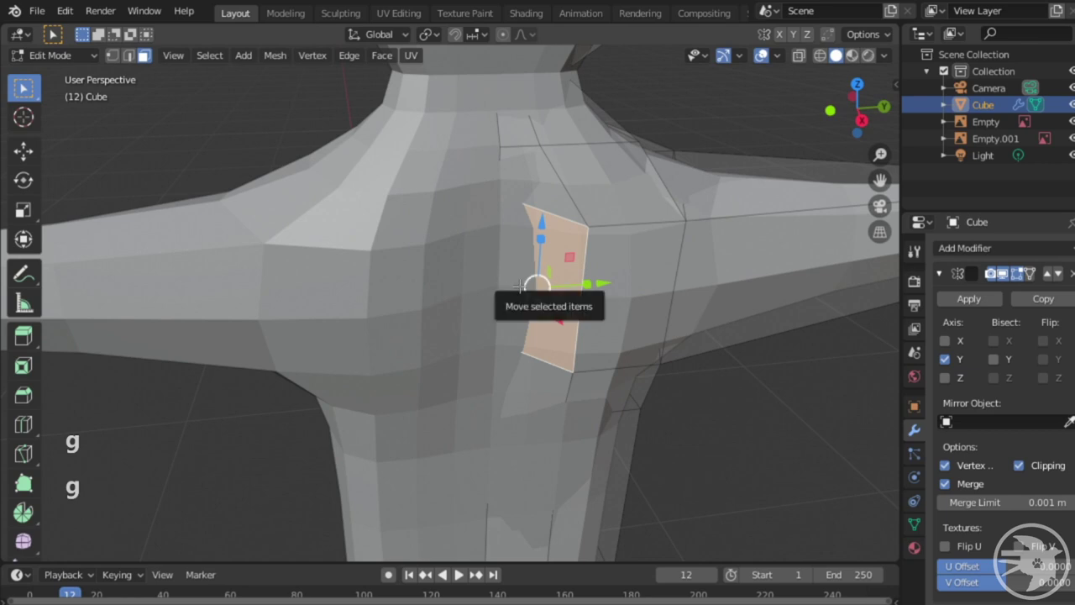
pyautogui.hotkey('ctrl', 'z')
pyautogui.moveTo(647, 325); pyautogui.dragTo(654, 330, button='middle')
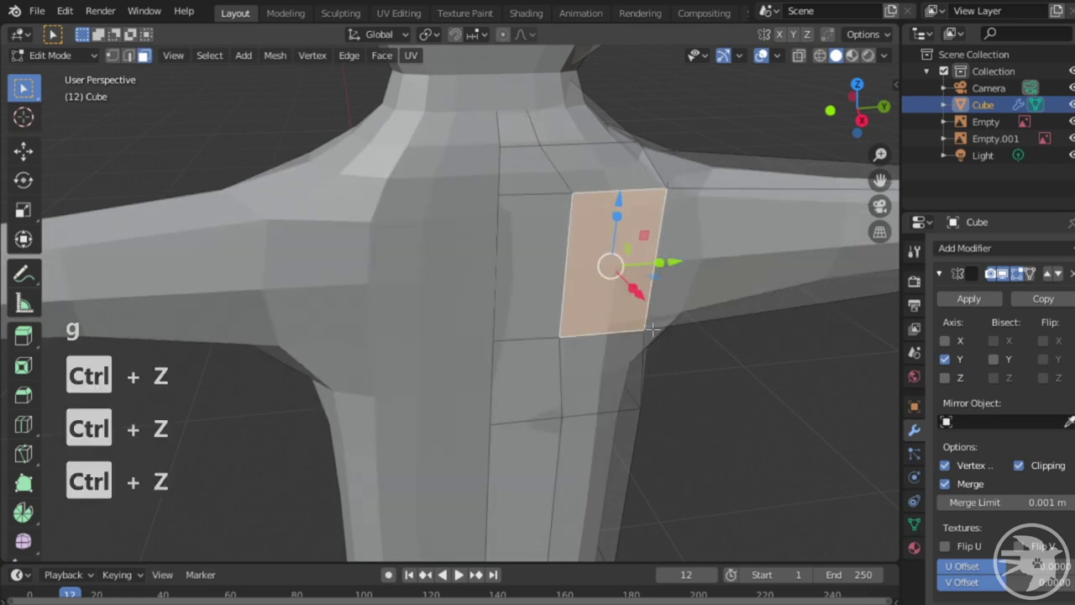
# - Examine the smoothed legs, crotch, torso and side profile from several angles, switching to vertex selection
pyautogui.scroll(-10, 654, 331)
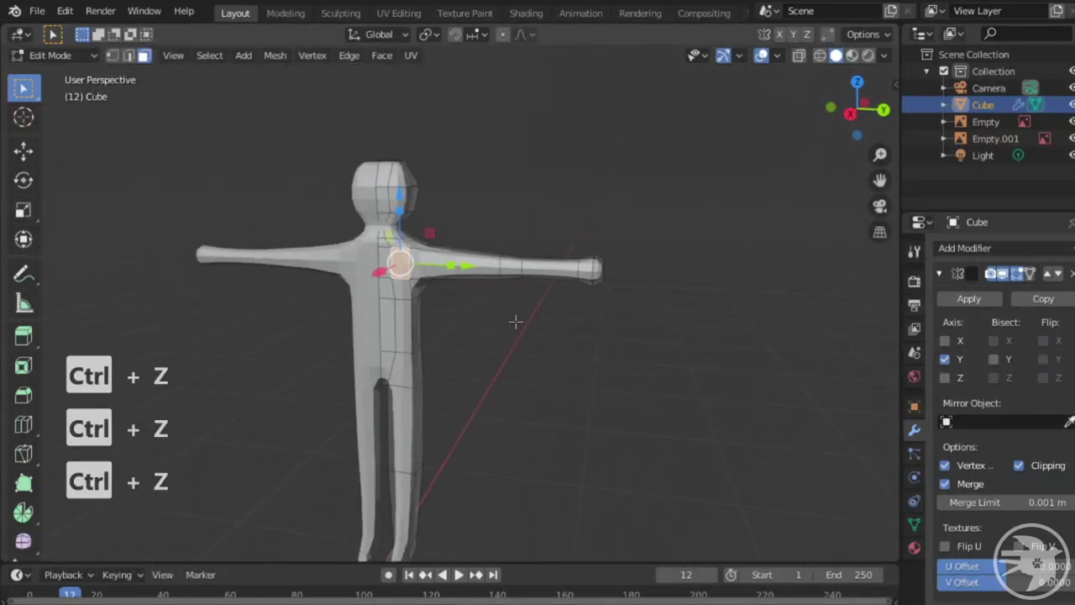
pyautogui.scroll(12, 515, 321)
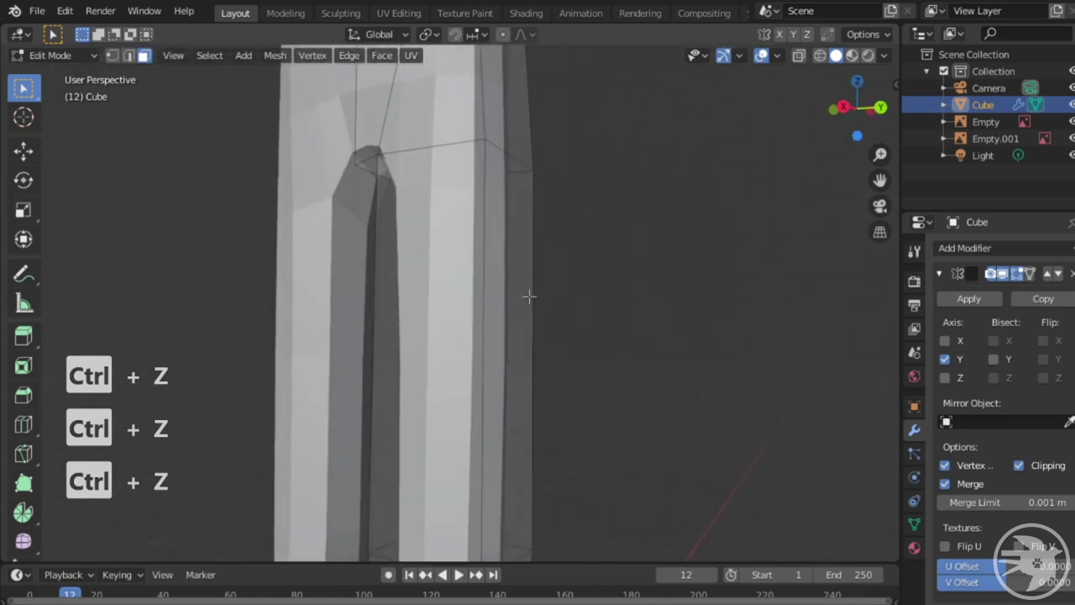
pyautogui.click(528, 301)
pyautogui.scroll(-5, 528, 328)
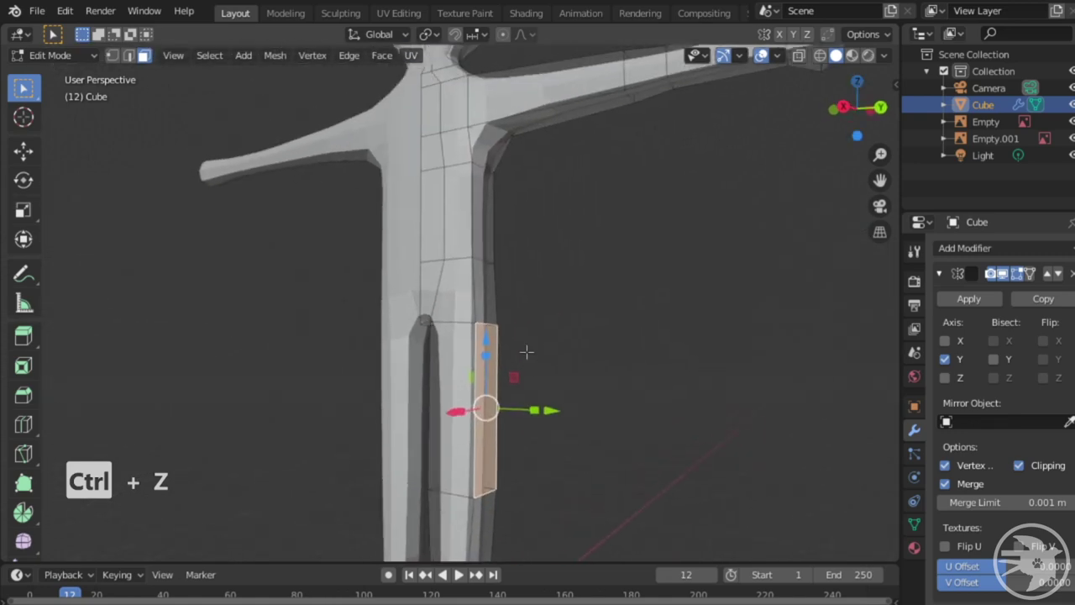
pyautogui.moveTo(527, 351); pyautogui.dragTo(565, 356, button='middle')
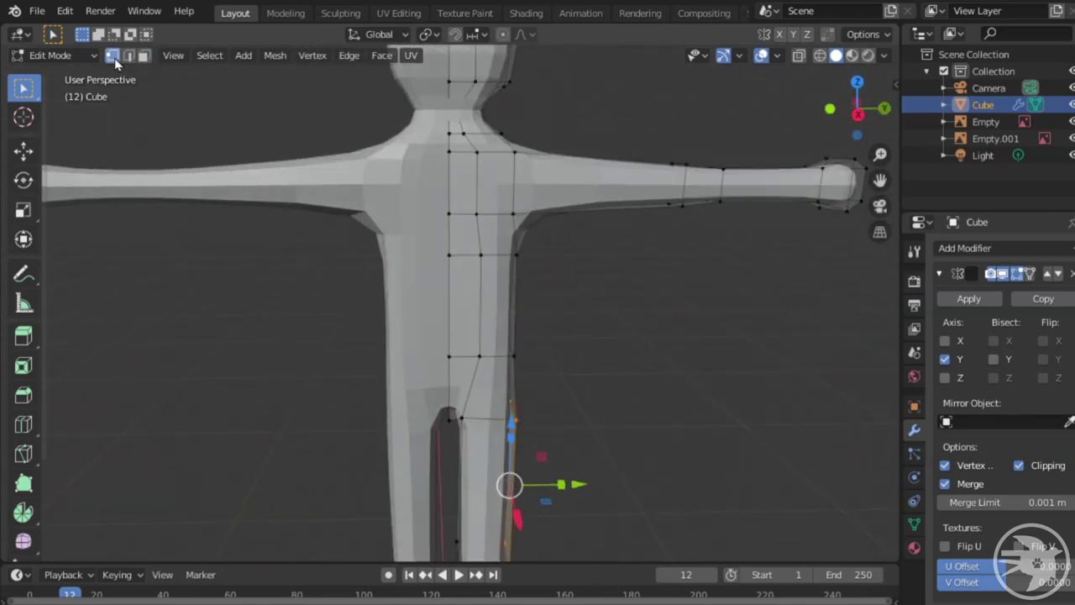
pyautogui.moveTo(619, 341); pyautogui.dragTo(557, 427, button='middle')
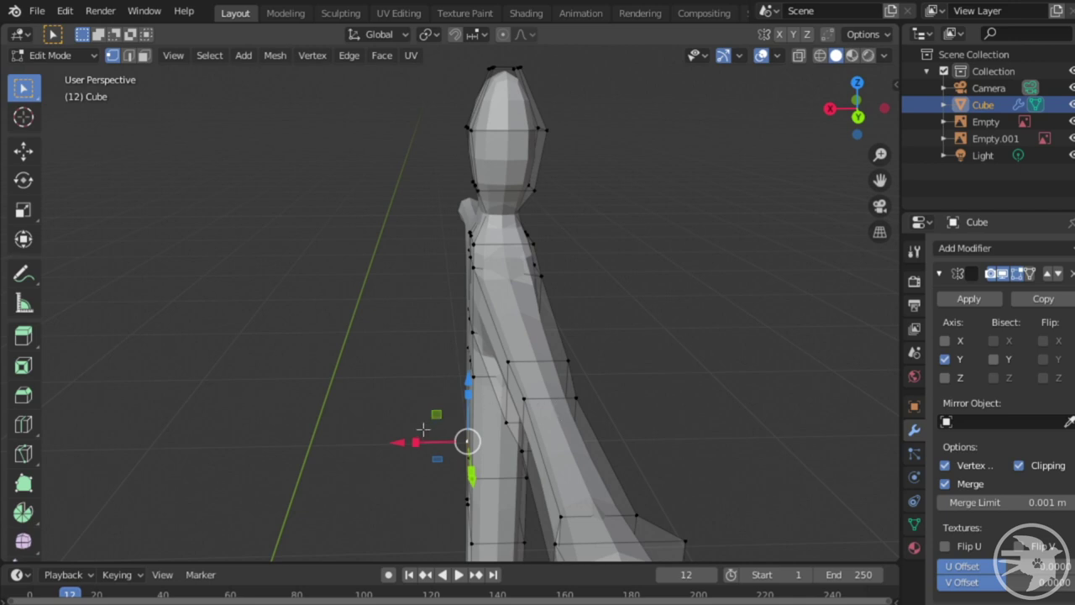
pyautogui.moveTo(422, 429); pyautogui.dragTo(514, 404, button='middle')
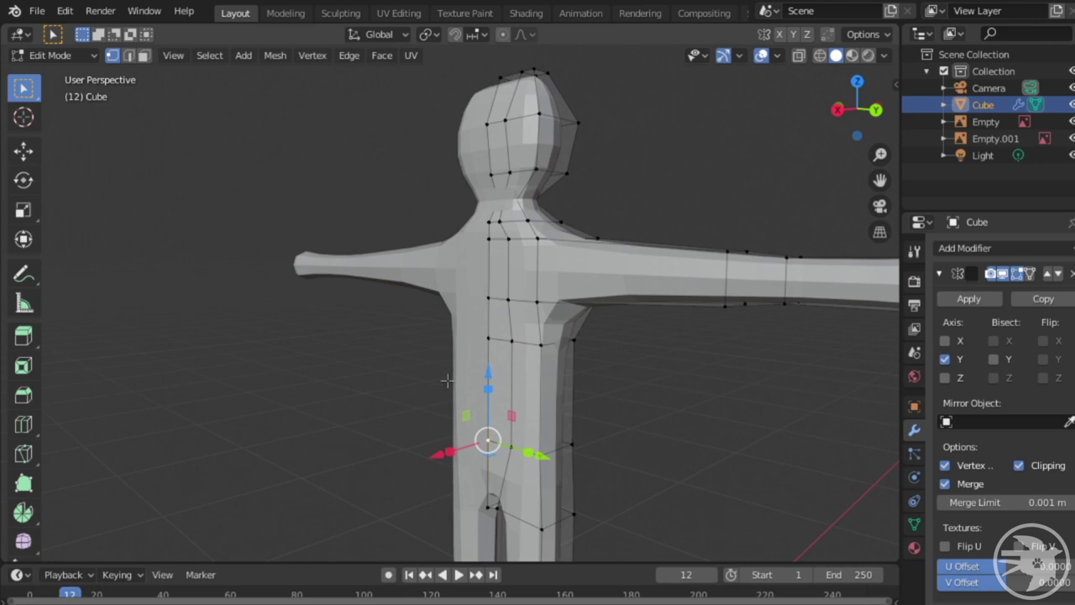
pyautogui.scroll(-5, 561, 367)
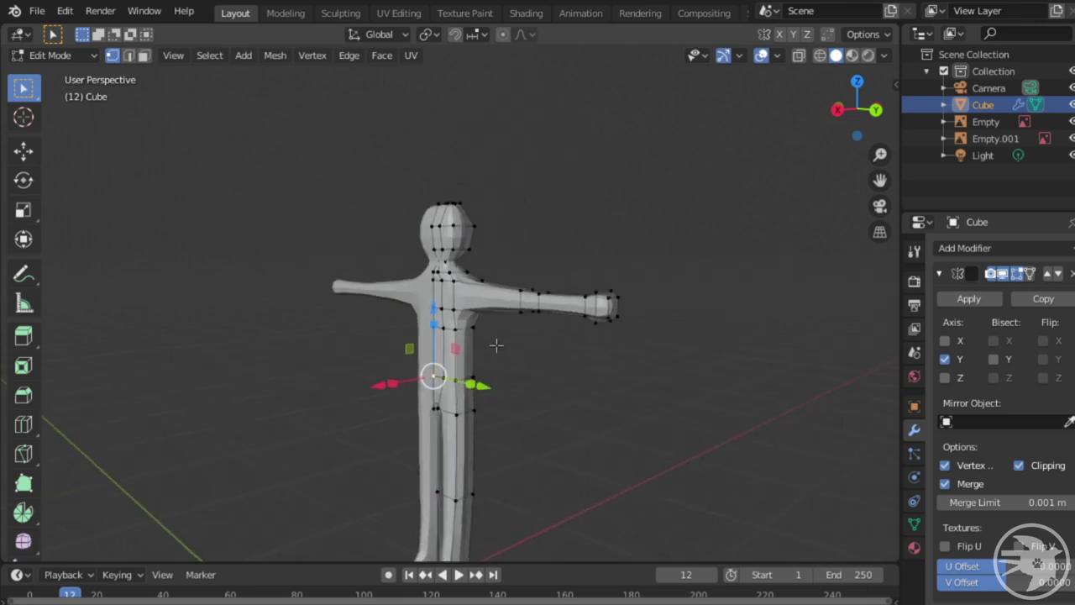
pyautogui.moveTo(561, 367); pyautogui.dragTo(567, 431, button='middle')
pyautogui.scroll(5, 475, 432)
pyautogui.moveTo(475, 432); pyautogui.dragTo(586, 333, button='middle')
pyautogui.scroll(-3, 507, 298)
# - Move the outer torso vertex below the armpit slightly inward in the orthographic view with the front reference
pyautogui.press('KP_6')
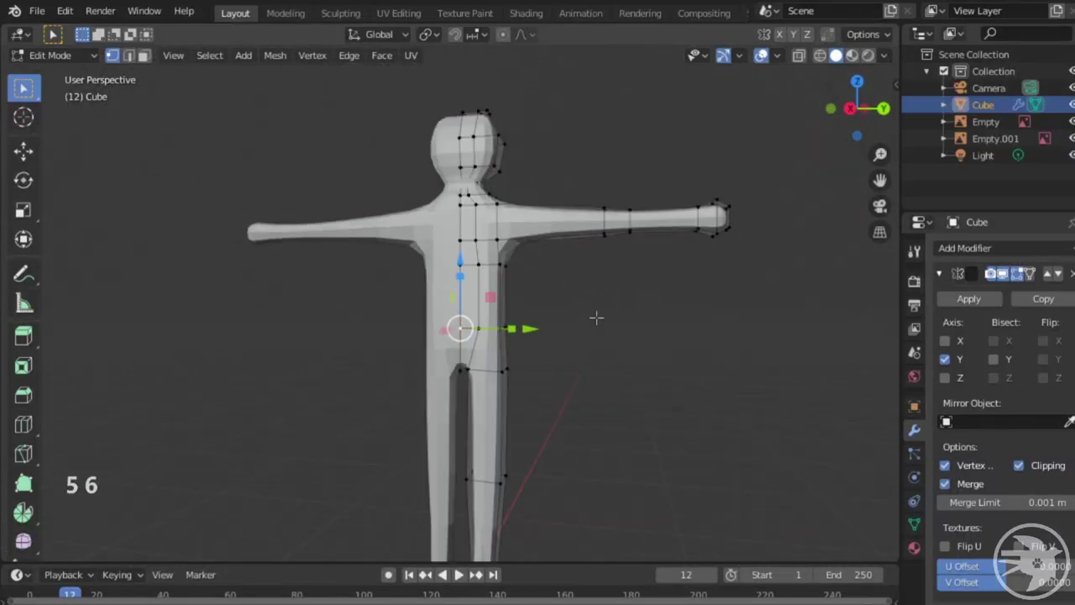
pyautogui.press('KP_5')
pyautogui.moveTo(602, 311); pyautogui.dragTo(638, 314, button='middle')
pyautogui.scroll(3, 640, 294)
pyautogui.scroll(4, 640, 237)
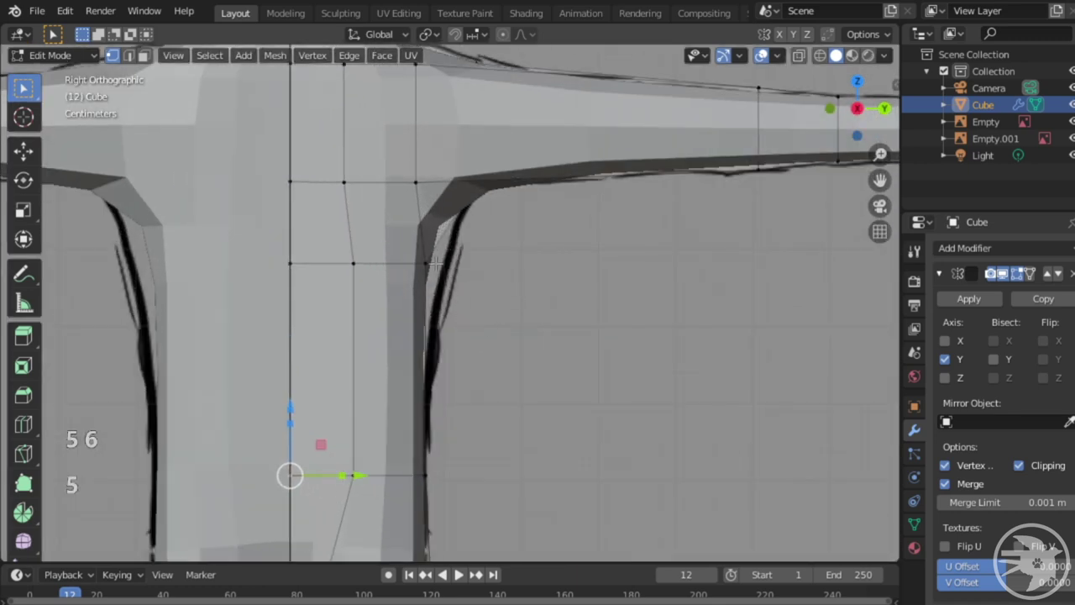
pyautogui.press('g')
pyautogui.click(523, 279)
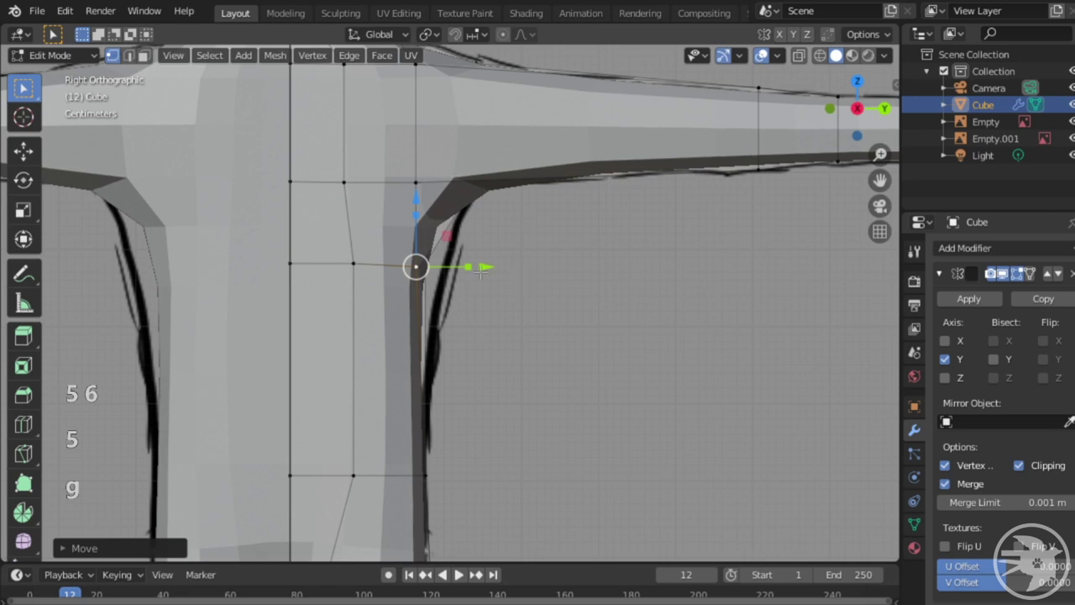
# - Nudge the middle torso vertices below the chest and at the waist slightly towards the centreline
pyautogui.press('g')
pyautogui.click(296, 264)
pyautogui.keyDown('shift'); pyautogui.moveTo(415, 318); pyautogui.dragTo(529, 154, button='middle'); pyautogui.keyUp('shift')
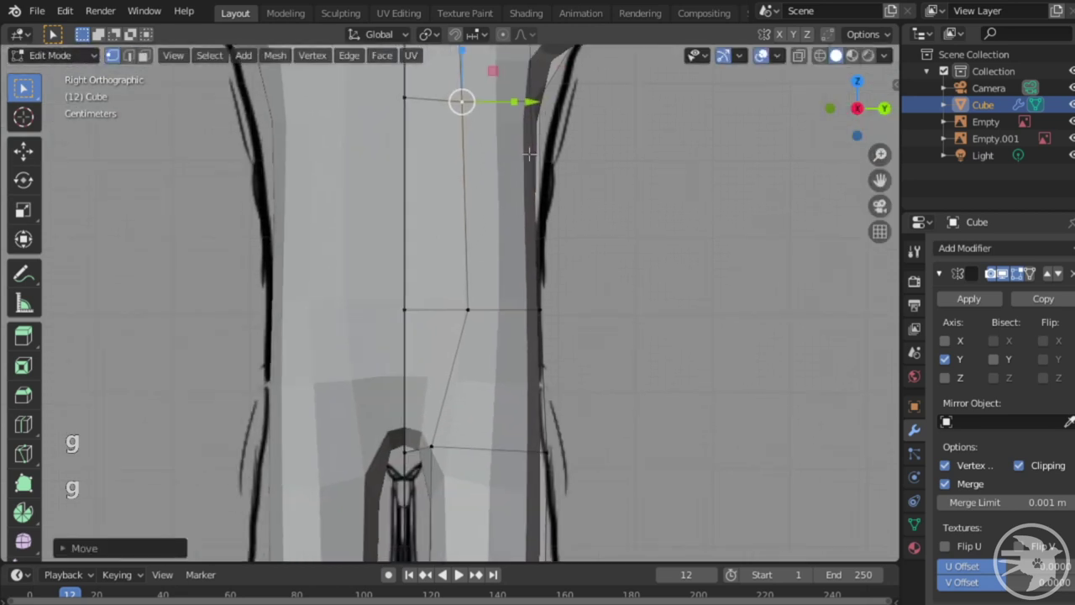
pyautogui.click(467, 309)
pyautogui.press('g')
pyautogui.click(467, 307)
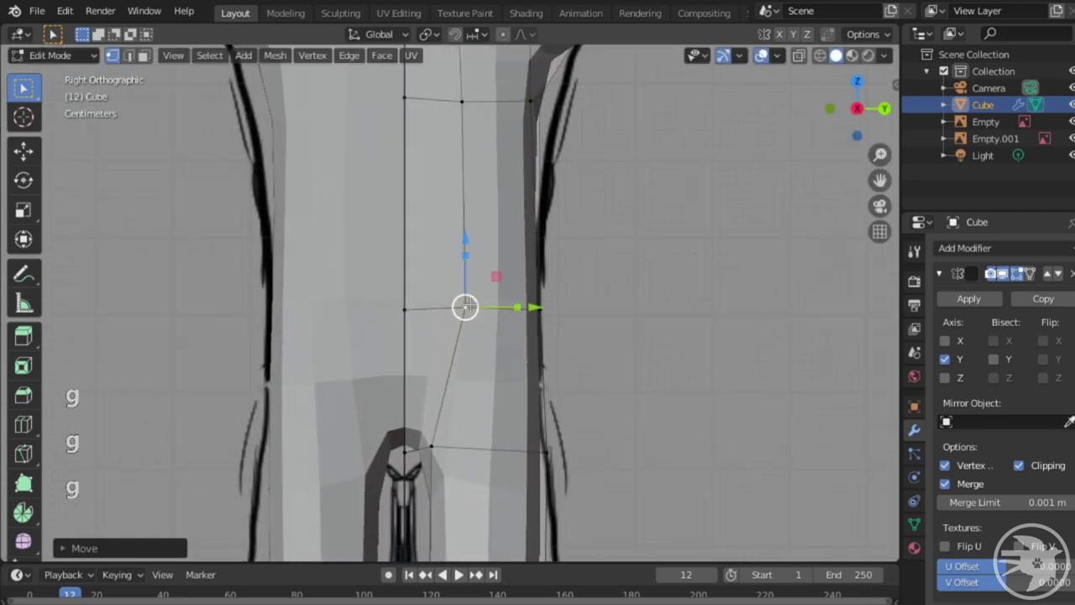
# - Lower the centre crotch vertex between the legs to follow the front reference
pyautogui.click(406, 446)
pyautogui.press('g')
pyautogui.click(420, 496)
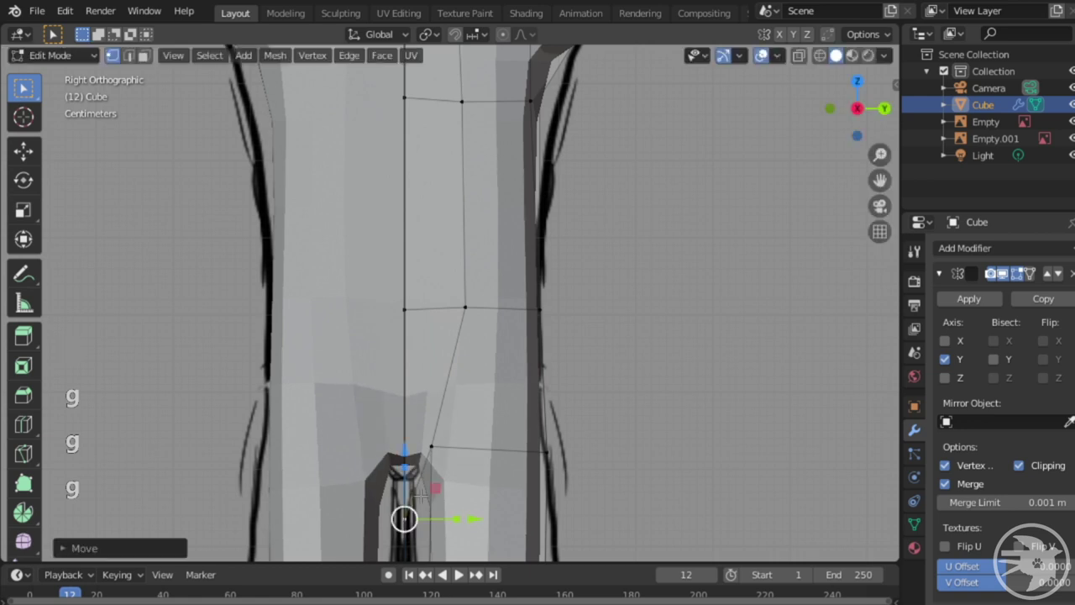
pyautogui.keyDown('shift'); pyautogui.moveTo(420, 495); pyautogui.dragTo(433, 334, button='middle'); pyautogui.keyUp('shift')
pyautogui.press('g')
pyautogui.click(435, 293)
# - Move the inner knee vertex about 0.02 m towards the centreline
pyautogui.keyDown('shift'); pyautogui.moveTo(468, 399); pyautogui.dragTo(475, 56, button='middle'); pyautogui.keyUp('shift')
pyautogui.click(441, 303)
pyautogui.press('g')
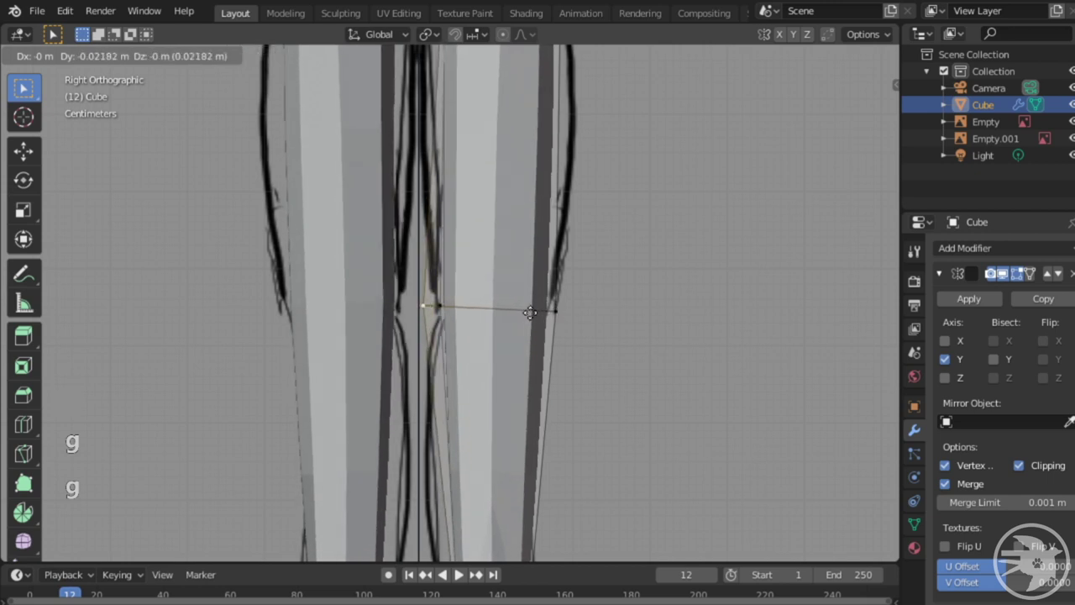
pyautogui.click(530, 312)
# - Move the outer knee vertex outward beyond the reference outline to widen the smoothed leg
pyautogui.keyDown('shift'); pyautogui.moveTo(531, 313); pyautogui.dragTo(477, 478, button='middle'); pyautogui.keyUp('shift')
pyautogui.click(557, 260)
pyautogui.press('g')
pyautogui.click(580, 245)
pyautogui.press('g')
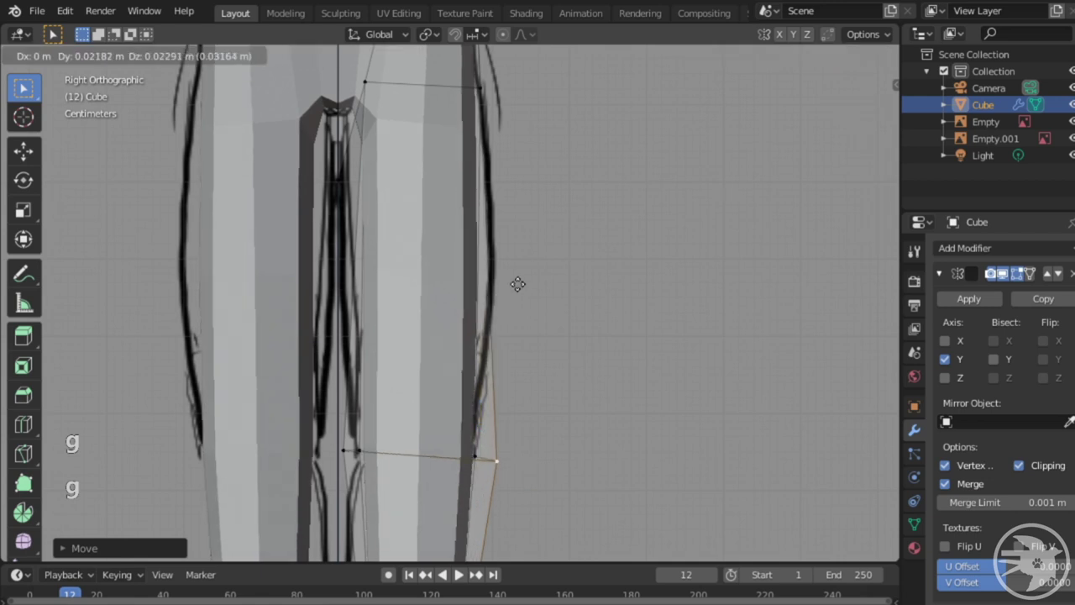
pyautogui.click(529, 272)
# - Widen the sole of the foot by moving its inner vertex towards the centreline and its outer vertex outward
pyautogui.keyDown('shift'); pyautogui.moveTo(436, 546); pyautogui.dragTo(470, 347, button='middle'); pyautogui.keyUp('shift')
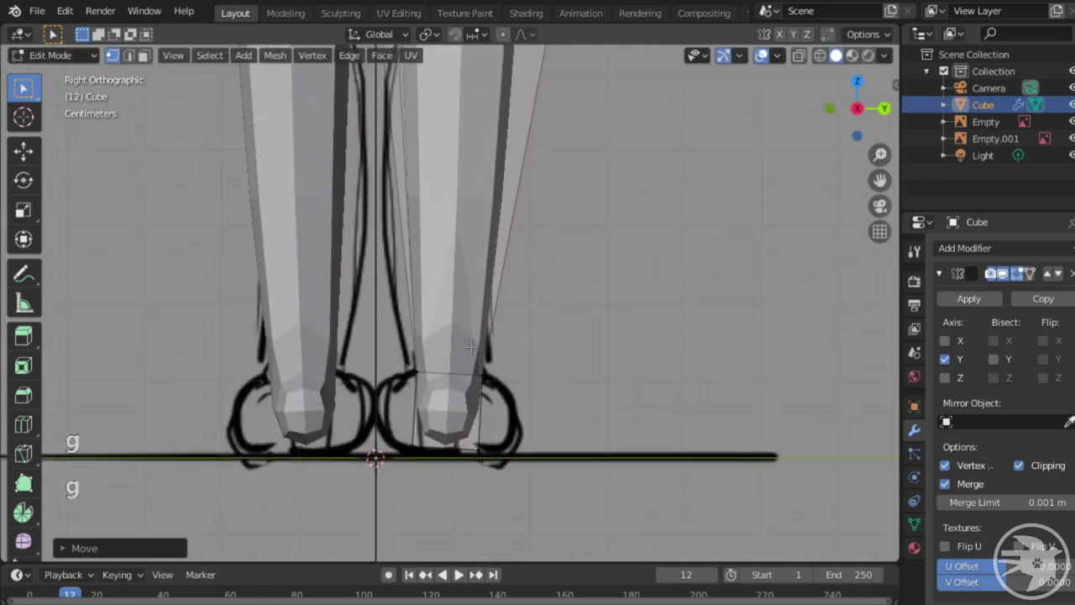
pyautogui.press('g')
pyautogui.click(390, 466)
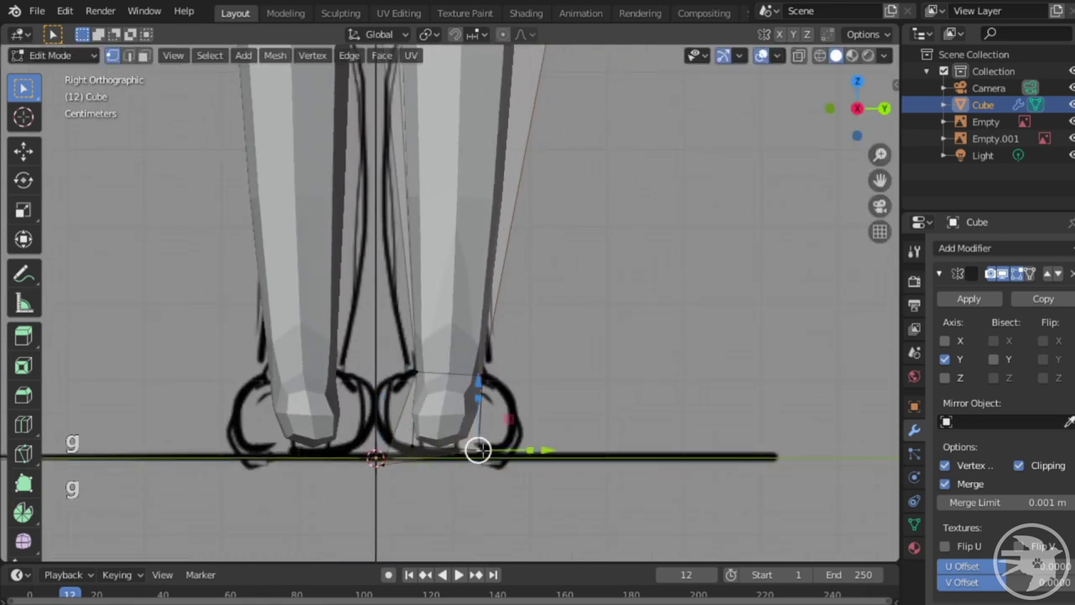
pyautogui.press('g')
pyautogui.click(414, 458)
pyautogui.press('g')
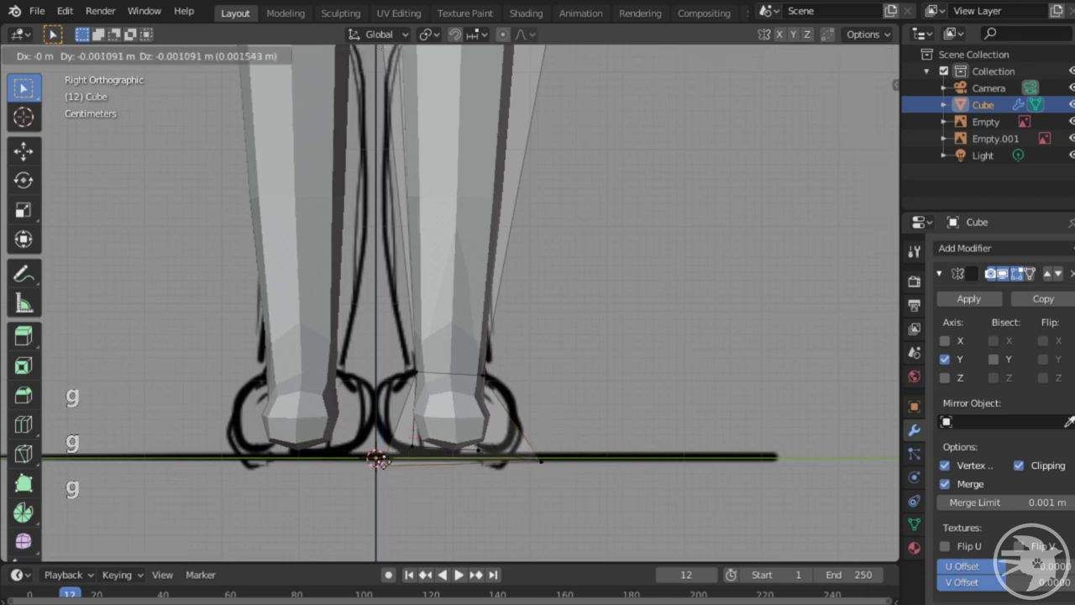
pyautogui.click(394, 459)
# - Nudge the inner ankle vertex and move the outer ankle vertex outward, above the widened outer sole vertex
pyautogui.press('g')
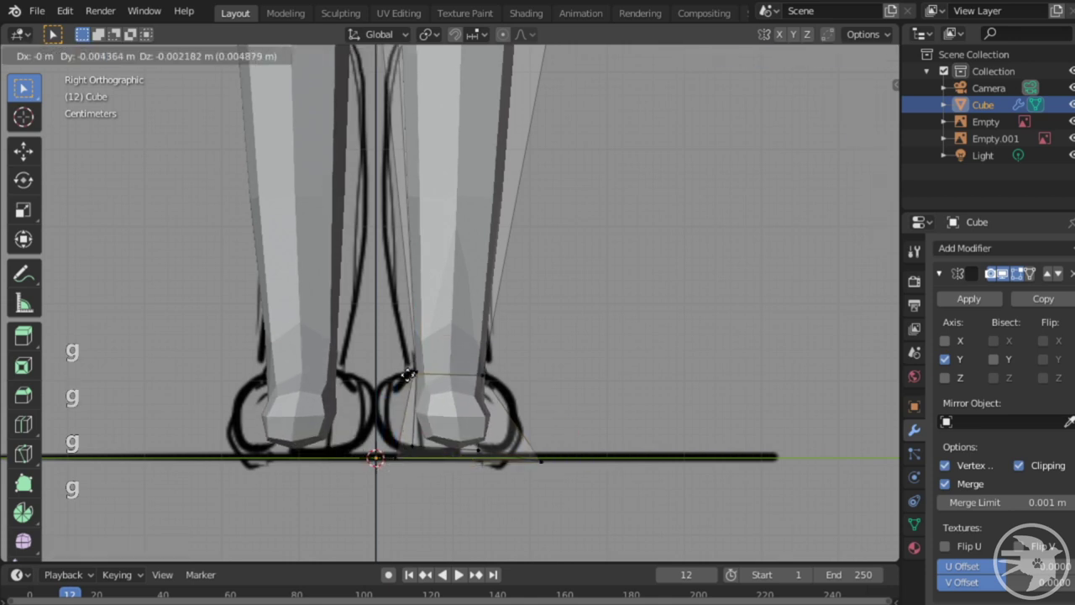
pyautogui.click(418, 382)
pyautogui.click(487, 375)
pyautogui.press('g')
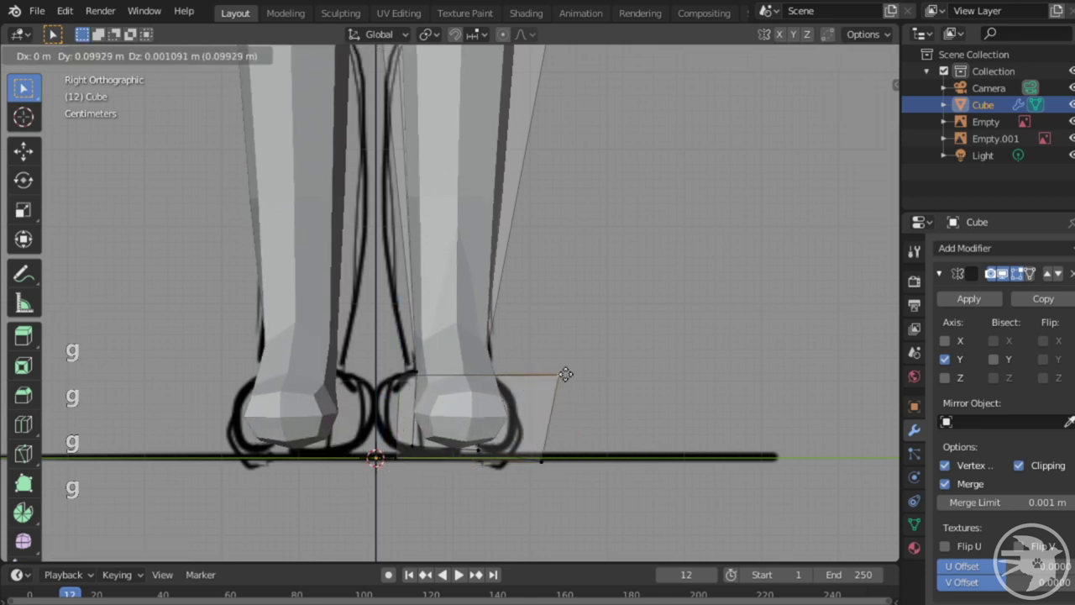
pyautogui.click(546, 373)
# - Move the two middle face vertices outward and the widest side vertex of the head slightly inward
pyautogui.keyDown('shift'); pyautogui.moveTo(479, 293); pyautogui.dragTo(484, 336, button='middle'); pyautogui.keyUp('shift')
pyautogui.keyDown('shift'); pyautogui.moveTo(480, 108); pyautogui.dragTo(504, 314, button='middle'); pyautogui.keyUp('shift')
pyautogui.moveTo(472, 75)
pyautogui.keyDown('shift'); pyautogui.mouseDown(button='middle')
pyautogui.moveTo(506, 362)
pyautogui.moveTo(501, 308)
pyautogui.moveTo(534, 55)
pyautogui.moveTo(514, 319)
pyautogui.moveTo(492, 367)
pyautogui.moveTo(557, 274)
pyautogui.mouseUp(button='middle'); pyautogui.keyUp('shift')
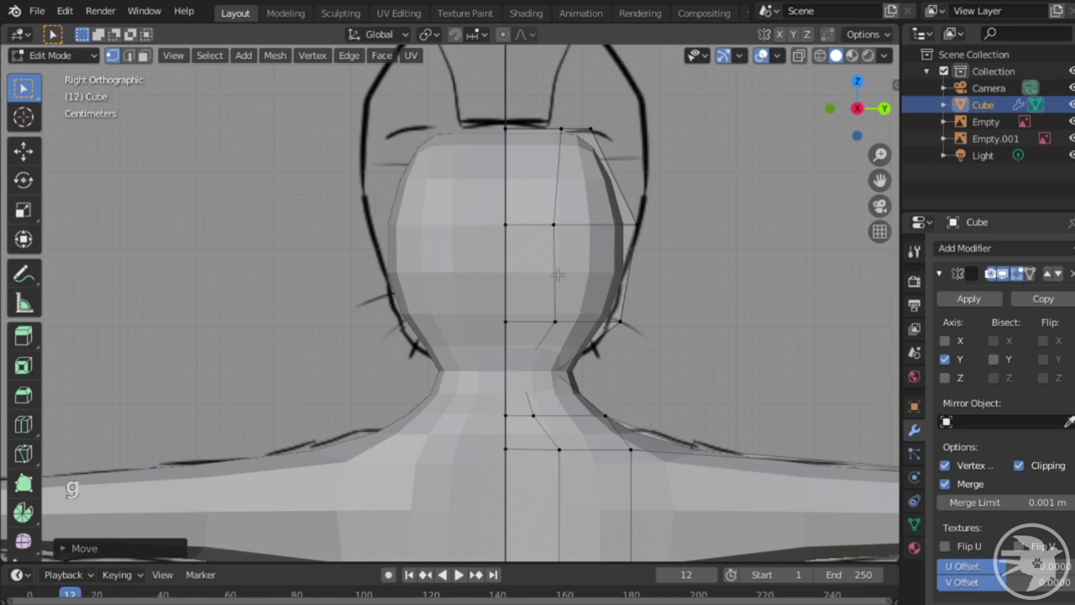
pyautogui.click(557, 223)
pyautogui.press('g')
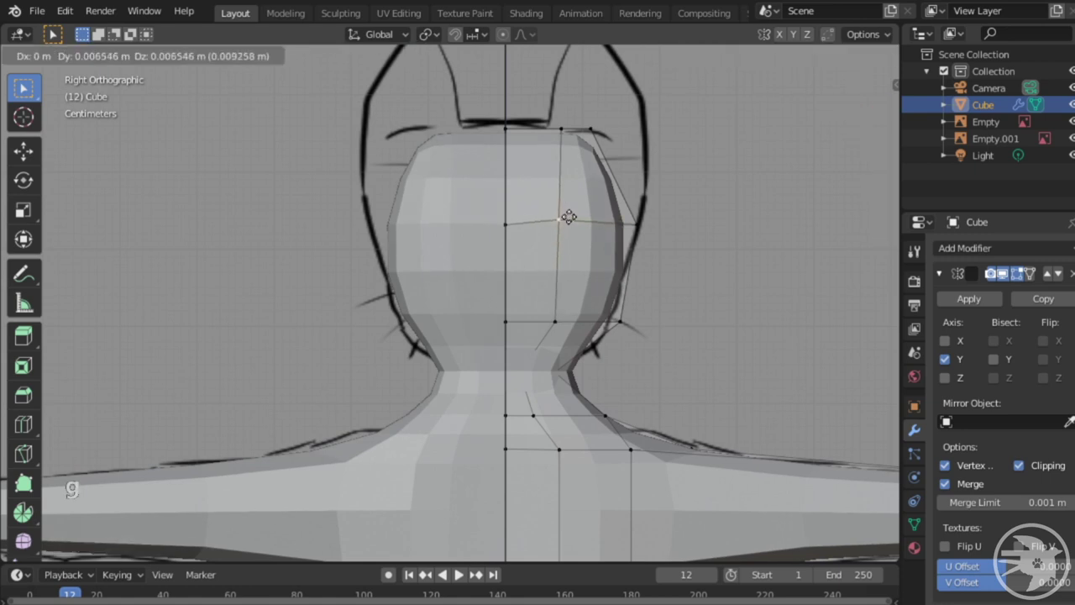
pyautogui.click(577, 224)
pyautogui.click(554, 321)
pyautogui.press('g')
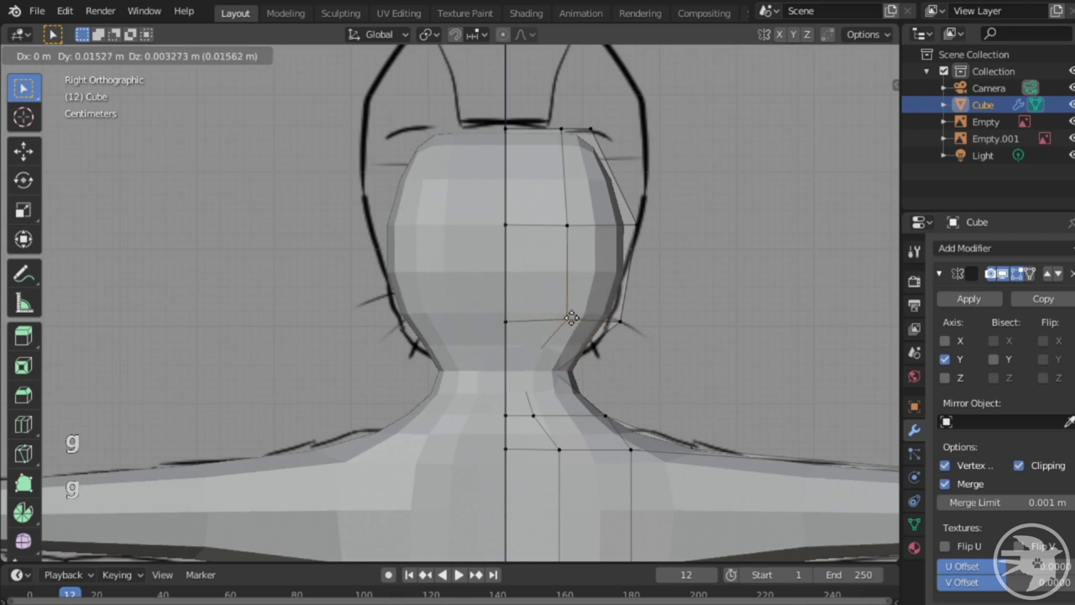
pyautogui.click(571, 317)
pyautogui.click(636, 226)
pyautogui.press('g')
pyautogui.click(628, 224)
# - Move the upper chest vertex at the base of the shoulder slightly outward and up
pyautogui.keyDown('shift'); pyautogui.moveTo(634, 318); pyautogui.dragTo(492, 148, button='middle'); pyautogui.keyUp('shift')
pyautogui.click(492, 271)
pyautogui.press('g')
pyautogui.click(501, 266)
# - Move the outer torso vertices below and level with the armpit outward to the reference outline
pyautogui.keyDown('shift'); pyautogui.moveTo(537, 433); pyautogui.dragTo(536, 192, button='middle'); pyautogui.keyUp('shift')
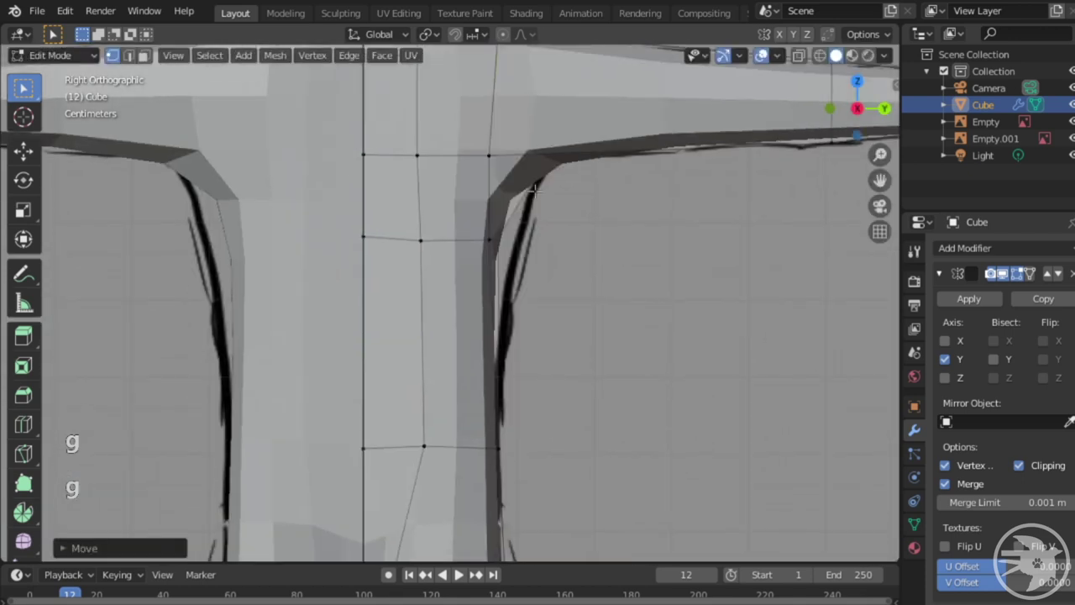
pyautogui.click(535, 190)
pyautogui.press('g')
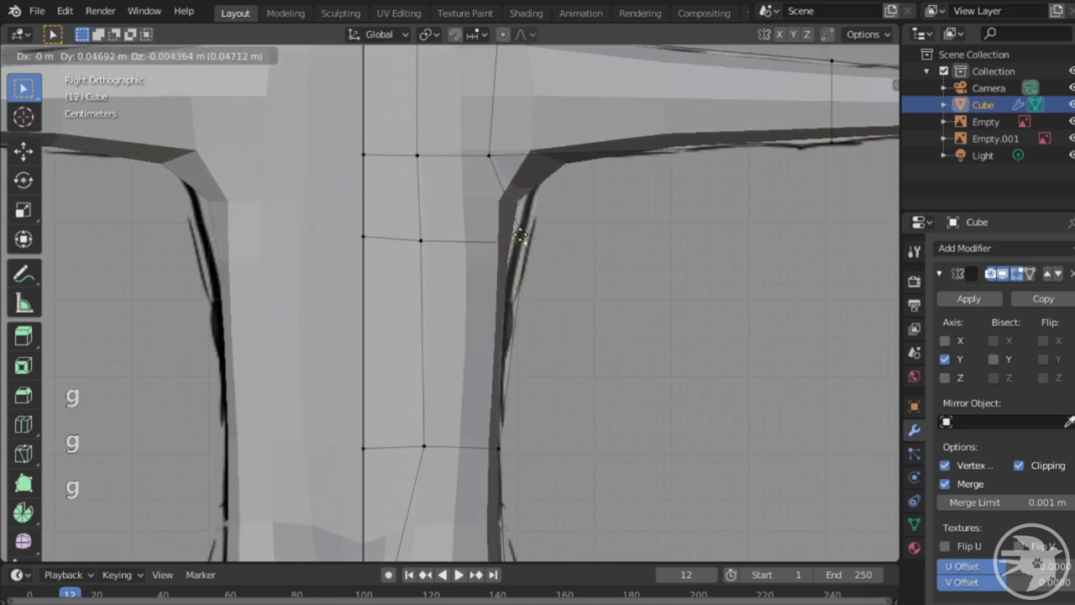
pyautogui.click(514, 242)
pyautogui.click(488, 155)
pyautogui.press('g')
pyautogui.click(514, 156)
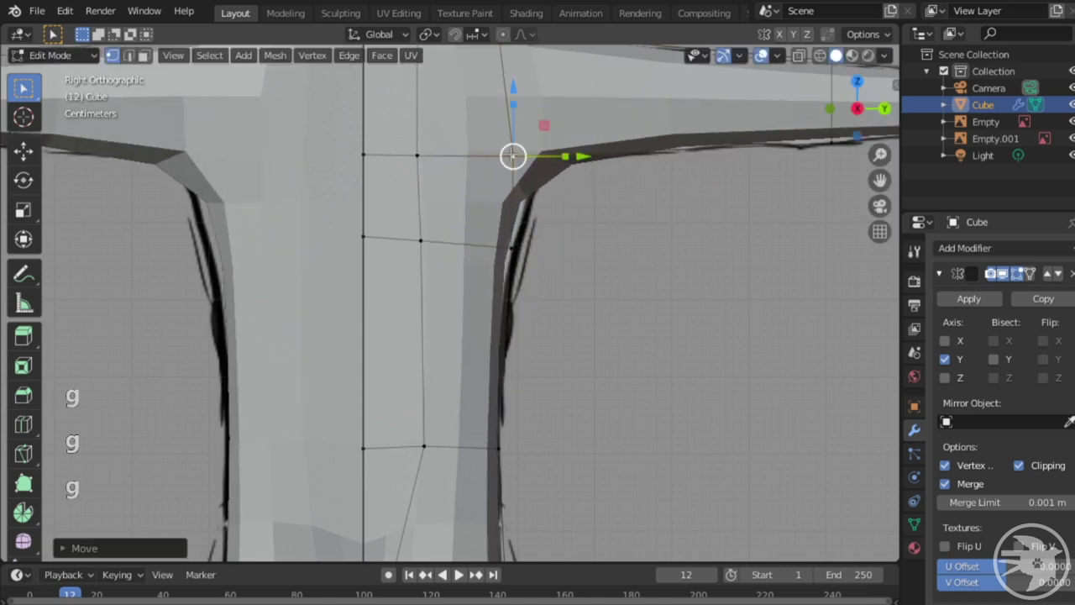
# - Lower the vertex on the underside of the arm at the elbow slightly
pyautogui.keyDown('shift'); pyautogui.moveTo(700, 164); pyautogui.dragTo(445, 292, button='middle'); pyautogui.keyUp('shift')
pyautogui.click(576, 254)
pyautogui.press('g')
pyautogui.click(578, 263)
# - Lower the bottom vertex of the hand to widen it and shift the top vertex inward and slightly down
pyautogui.keyDown('shift'); pyautogui.moveTo(632, 207); pyautogui.dragTo(358, 260, button='middle'); pyautogui.keyUp('shift')
pyautogui.click(632, 324)
pyautogui.press('g')
pyautogui.click(625, 353)
pyautogui.click(635, 232)
pyautogui.press('g')
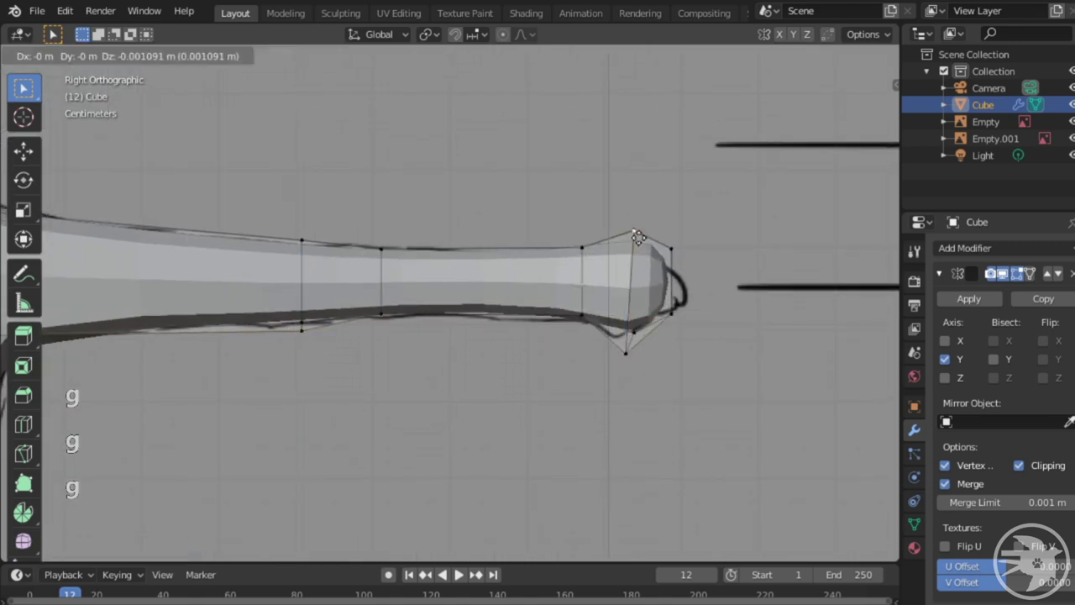
pyautogui.click(630, 243)
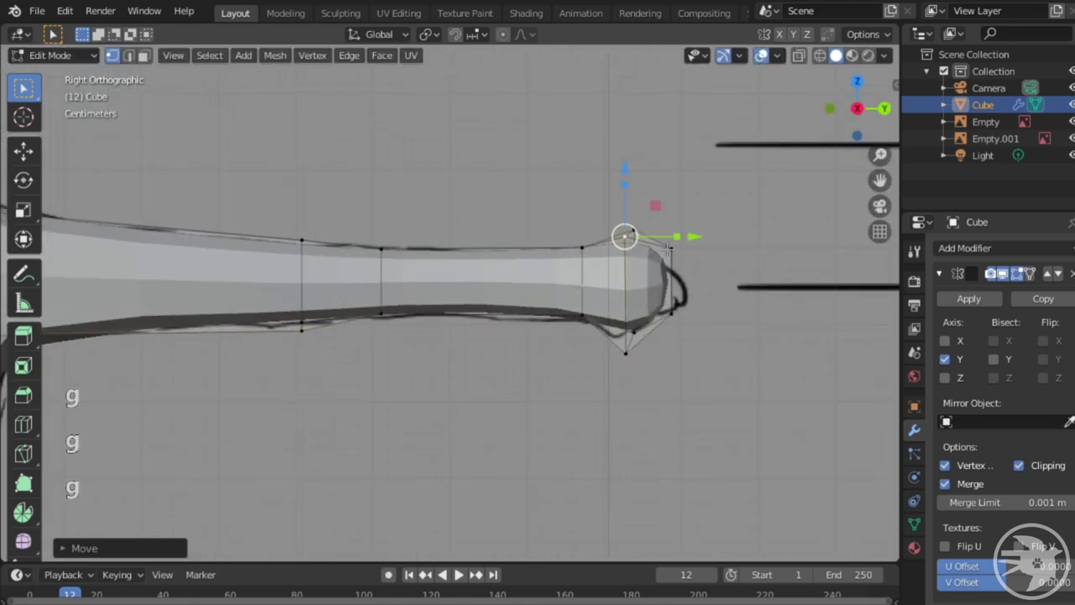
# - Adjust the upper hand tip vertex and lower the other top vertex of the hand slightly
pyautogui.click(668, 250)
pyautogui.press('g')
pyautogui.click(685, 284)
pyautogui.click(636, 232)
pyautogui.press('g')
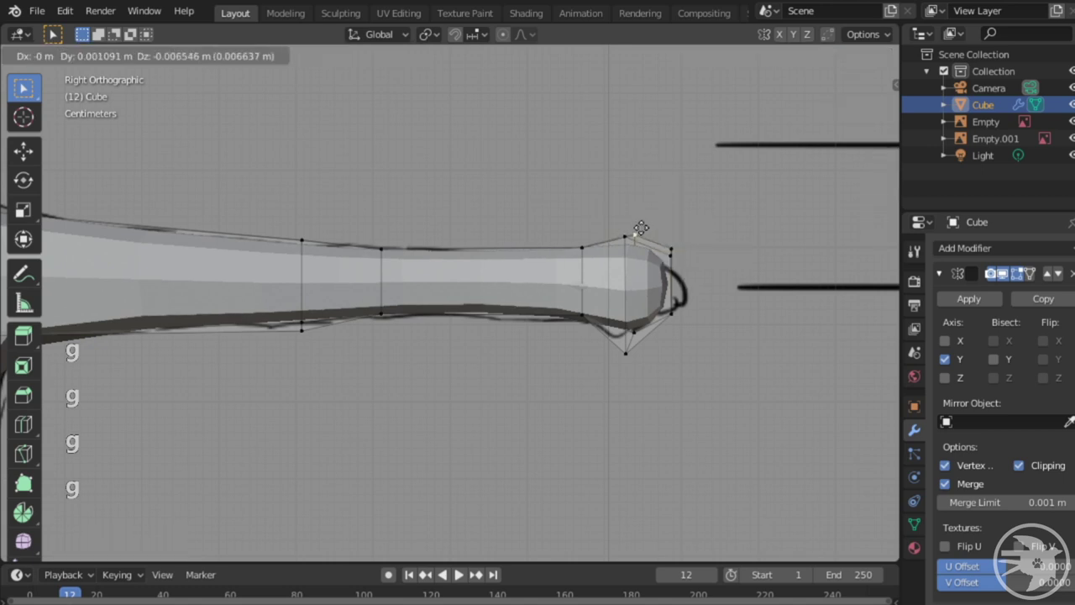
pyautogui.click(643, 232)
# - Move the lower and upper vertices at the tip of the hand outward towards the reference outline
pyautogui.click(682, 314)
pyautogui.press('g')
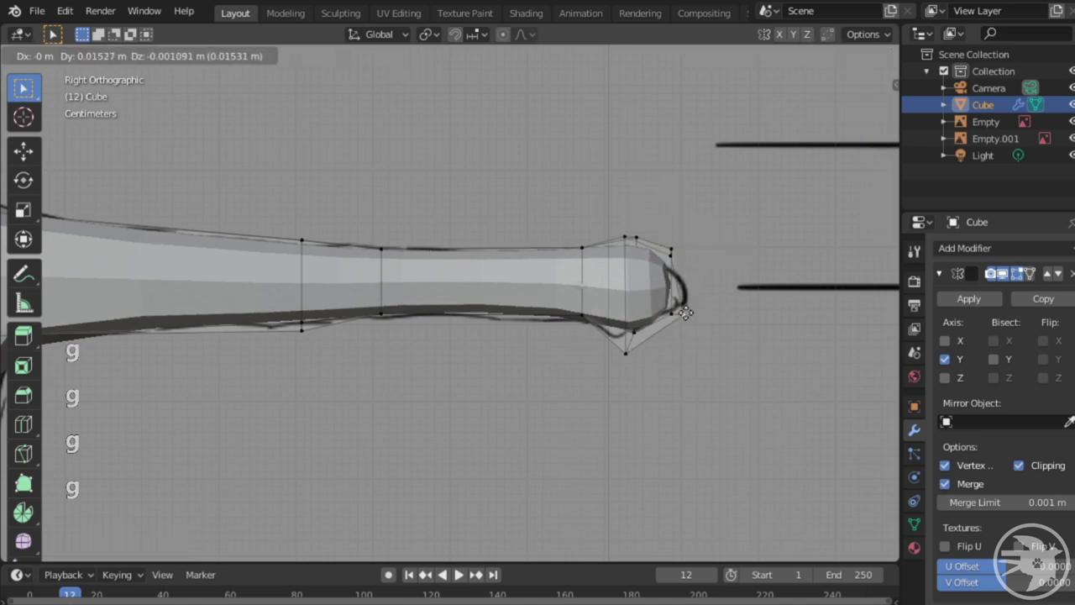
pyautogui.click(686, 312)
pyautogui.click(670, 250)
pyautogui.press('g')
pyautogui.click(689, 255)
# - Lower the two neighbouring vertices on the underside of the arm around the elbow slightly
pyautogui.keyDown('shift'); pyautogui.moveTo(453, 272); pyautogui.dragTo(552, 281, button='middle'); pyautogui.keyUp('shift')
pyautogui.keyDown('shift'); pyautogui.moveTo(298, 310); pyautogui.dragTo(656, 313, button='middle'); pyautogui.keyUp('shift')
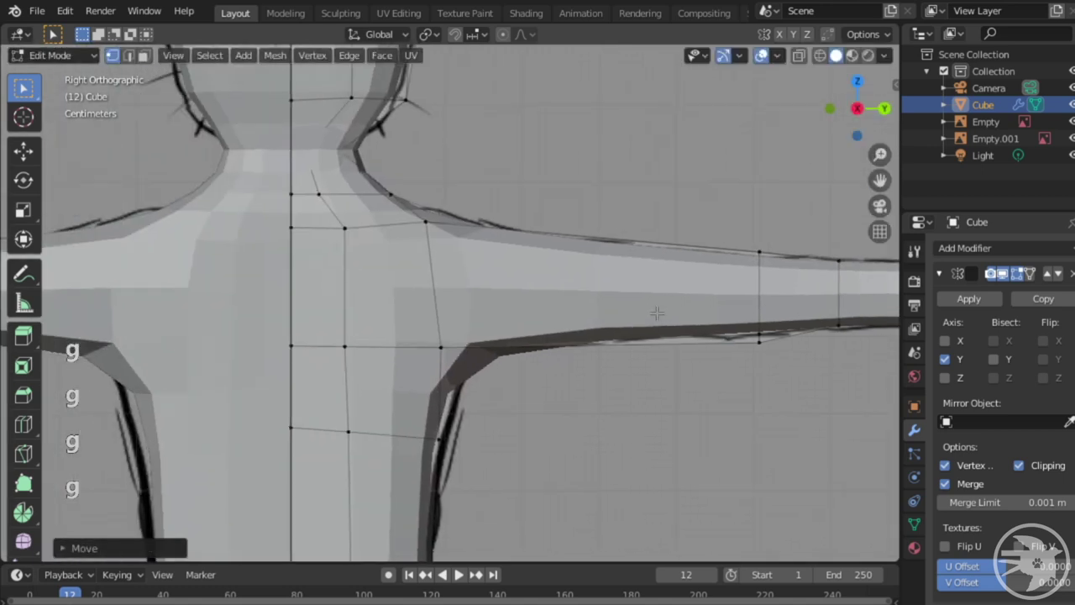
pyautogui.click(759, 338)
pyautogui.press('g')
pyautogui.click(756, 348)
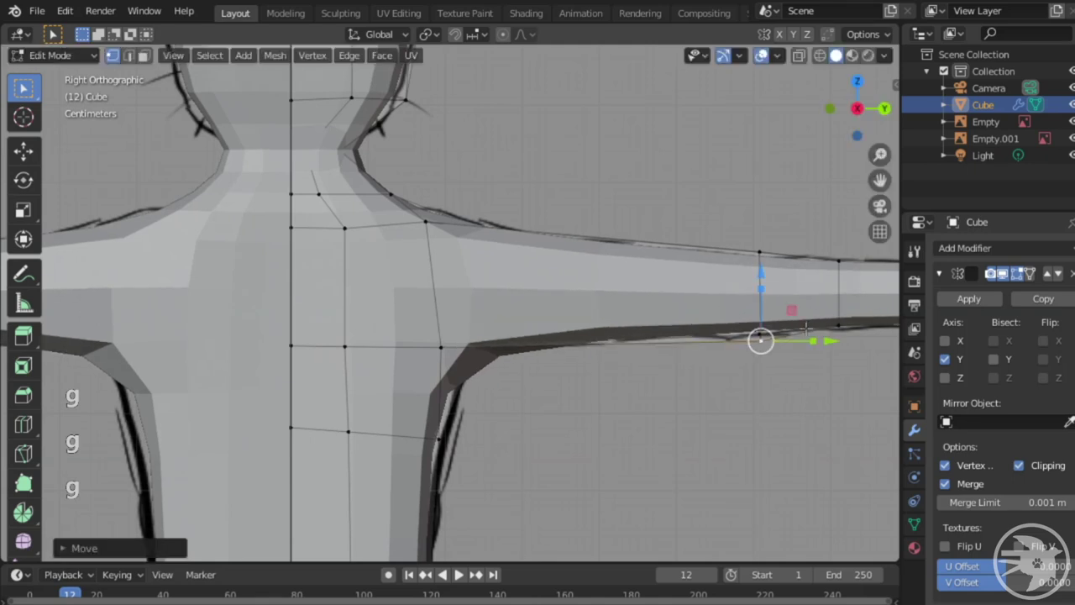
pyautogui.click(835, 326)
pyautogui.press('g')
pyautogui.click(835, 334)
# - Reposition the middle upper chest vertex and move the outer shoulder vertex outward, keeping their edge nearly level
pyautogui.keyDown('shift'); pyautogui.moveTo(409, 307); pyautogui.dragTo(574, 306, button='middle'); pyautogui.keyUp('shift')
pyautogui.click(511, 230)
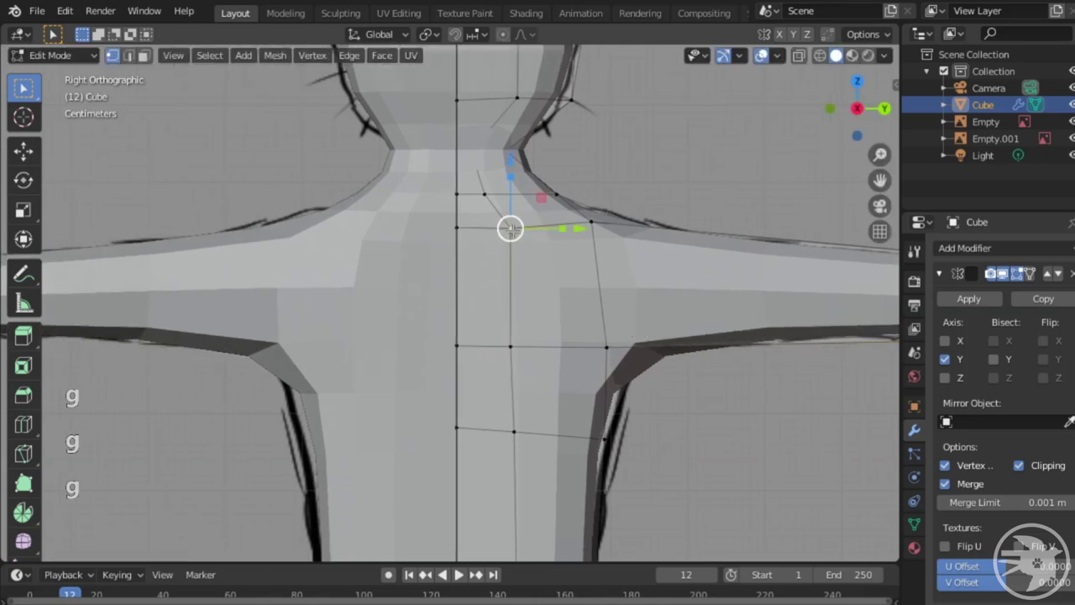
pyautogui.press('g')
pyautogui.click(516, 237)
pyautogui.click(591, 224)
pyautogui.press('g')
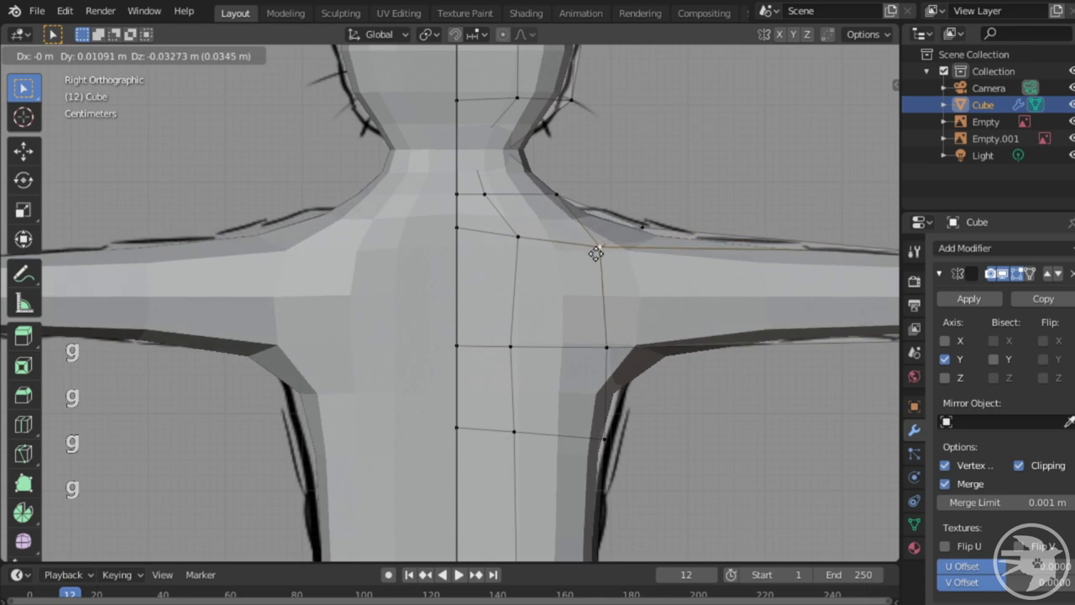
pyautogui.click(607, 225)
pyautogui.click(517, 236)
pyautogui.press('g')
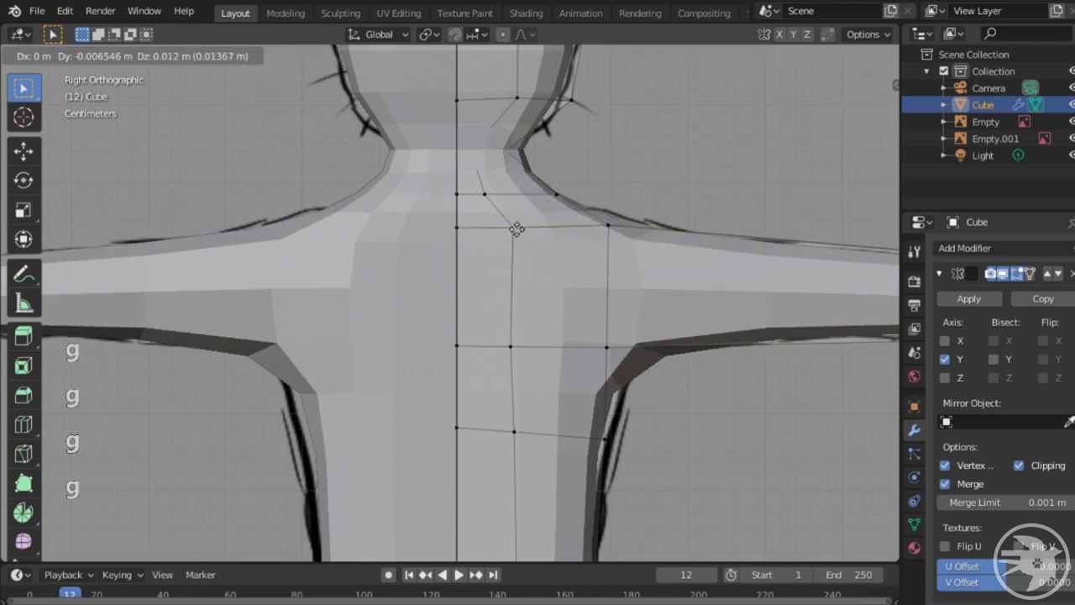
pyautogui.click(517, 226)
# - Move the outer chest vertex at armpit height outward and slightly down
pyautogui.click(607, 344)
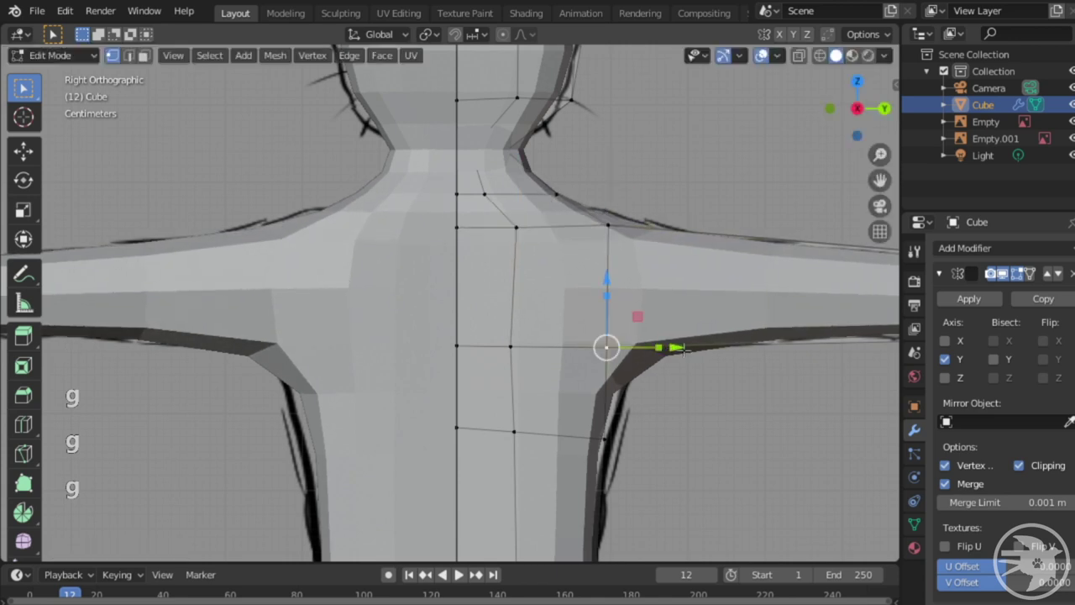
pyautogui.press('g')
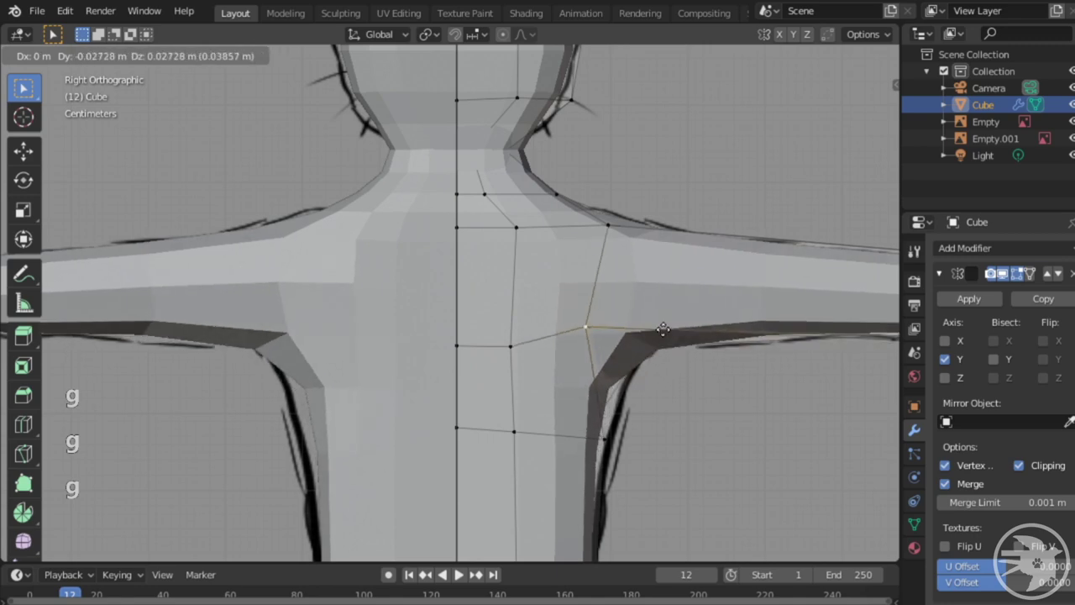
pyautogui.click(713, 357)
# - Move the remaining outer knee vertex outward to widen the other side of the knee as well
pyautogui.keyDown('shift'); pyautogui.moveTo(713, 357); pyautogui.dragTo(746, 112, button='middle'); pyautogui.keyUp('shift')
pyautogui.scroll(-5, 540, 431)
pyautogui.keyDown('shift'); pyautogui.moveTo(539, 430); pyautogui.dragTo(586, 300, button='middle'); pyautogui.keyUp('shift')
pyautogui.scroll(3, 586, 300)
pyautogui.scroll(-5, 535, 331)
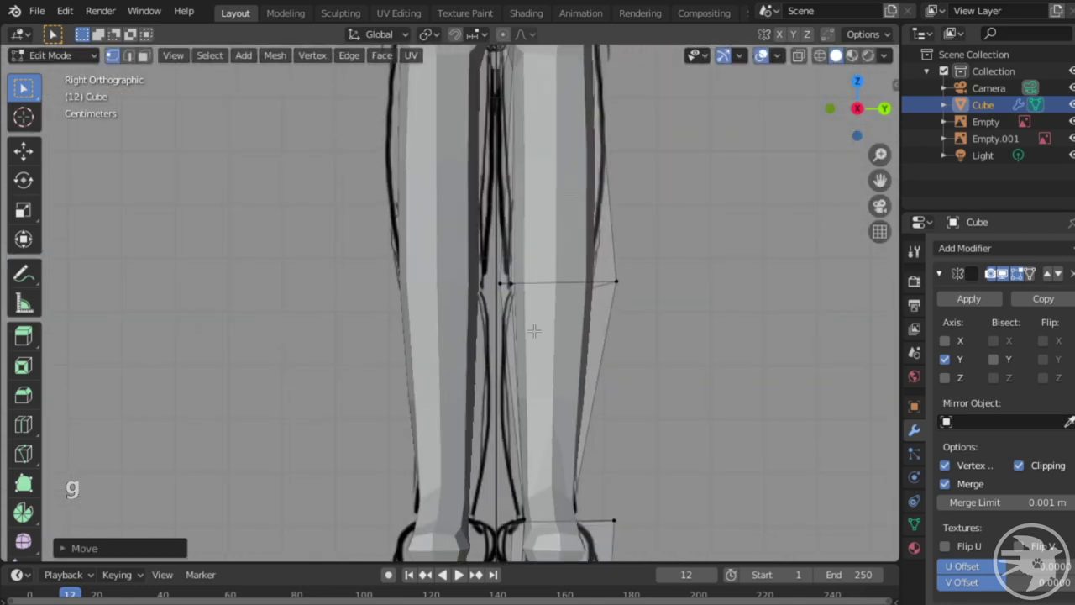
pyautogui.click(585, 283)
pyautogui.press('g')
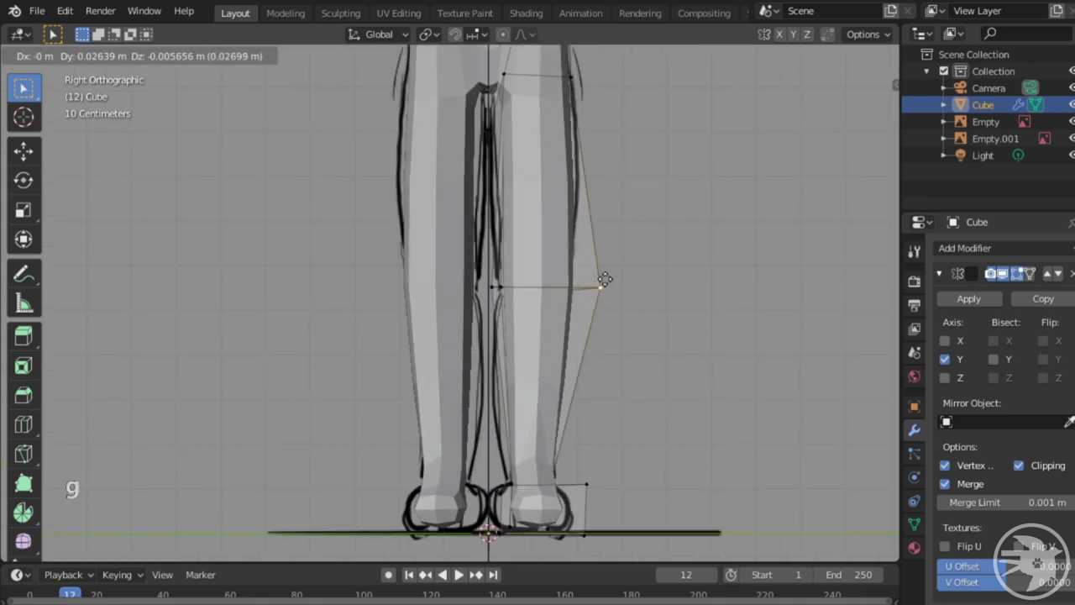
pyautogui.click(598, 286)
# - Show the model as a wireframe in the orthographic view with the side reference
pyautogui.scroll(3, 605, 336)
pyautogui.moveTo(629, 378); pyautogui.dragTo(465, 353, button='middle')
pyautogui.scroll(-5, 614, 349)
pyautogui.press('KP_5')
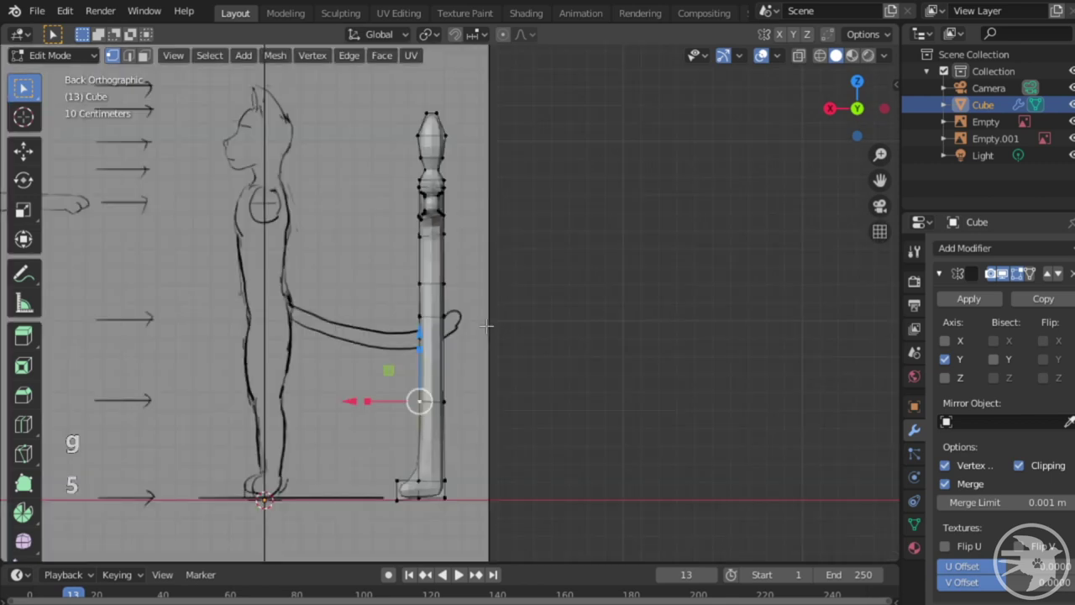
pyautogui.scroll(3, 467, 347)
pyautogui.press('z')
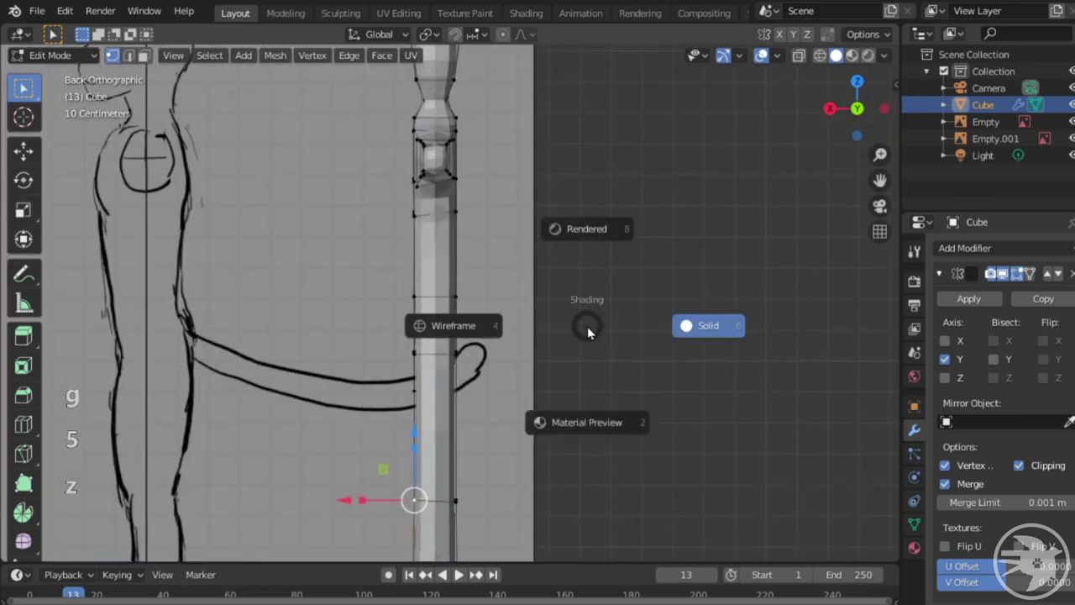
pyautogui.click(476, 327)
pyautogui.moveTo(471, 426)
pyautogui.keyDown('shift'); pyautogui.mouseDown(button='middle')
pyautogui.moveTo(485, 473)
pyautogui.moveTo(514, 438)
pyautogui.moveTo(516, 363)
pyautogui.mouseUp(button='middle'); pyautogui.keyUp('shift')
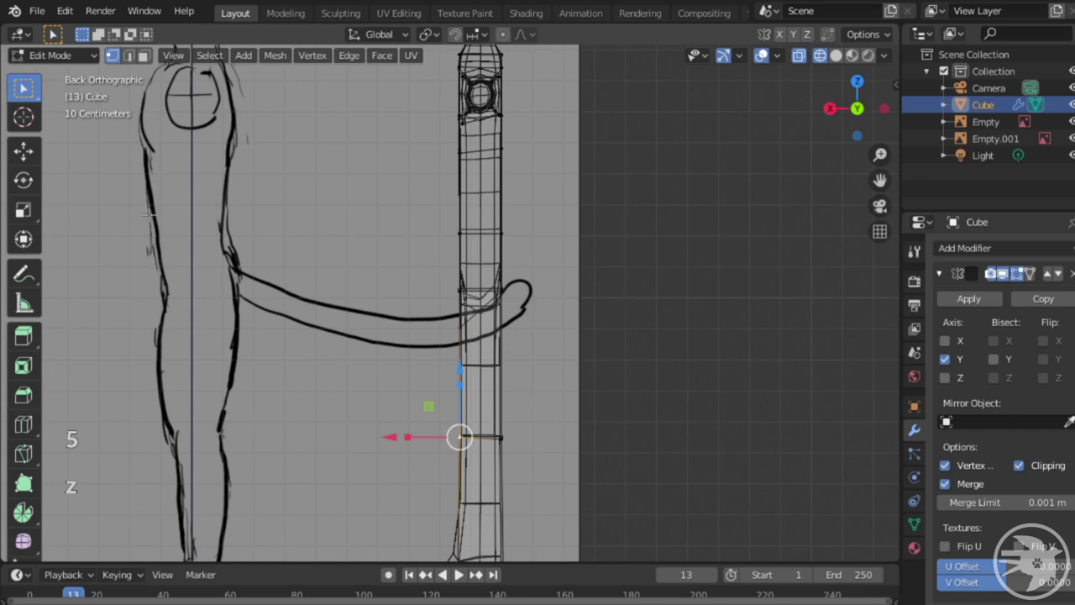
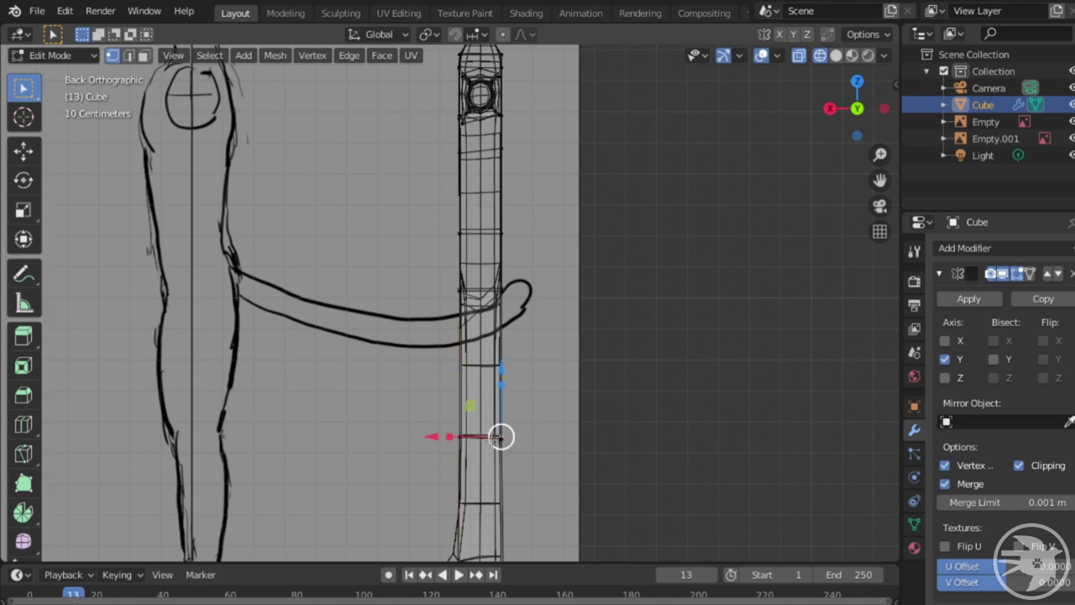
# - Select the whole mesh and move it sideways so it lies over the body of the side reference
pyautogui.scroll(5, 509, 357)
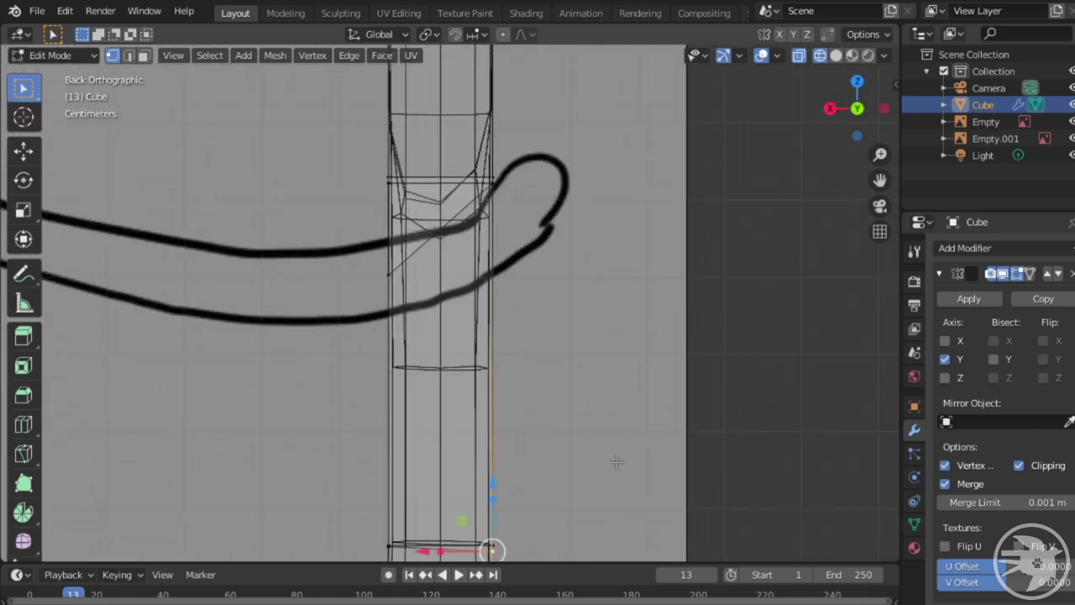
pyautogui.scroll(-5, 561, 351)
pyautogui.moveTo(557, 352)
pyautogui.mouseDown(button='middle')
pyautogui.moveTo(624, 334)
pyautogui.moveTo(569, 327)
pyautogui.mouseUp(button='middle')
pyautogui.press('KP_4')
pyautogui.press('KP_5')
pyautogui.press('a')
pyautogui.keyDown('shift'); pyautogui.moveTo(697, 300); pyautogui.dragTo(780, 372, button='middle'); pyautogui.keyUp('shift')
pyautogui.press('g')
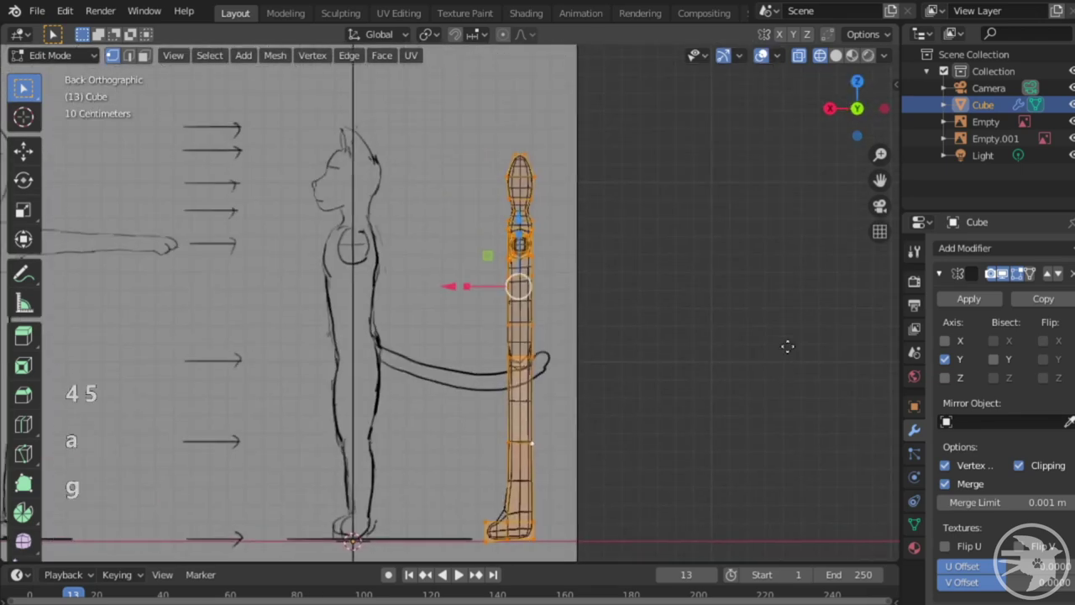
pyautogui.click(625, 347)
# - Clear the mesh selection and switch the selection tool to Select Circle
pyautogui.keyDown('shift'); pyautogui.moveTo(486, 367); pyautogui.dragTo(574, 296, button='middle'); pyautogui.keyUp('shift')
pyautogui.scroll(2, 576, 296)
pyautogui.click(539, 336)
pyautogui.scroll(4, 538, 336)
pyautogui.keyDown('shift'); pyautogui.moveTo(491, 314); pyautogui.dragTo(507, 308, button='middle'); pyautogui.keyUp('shift')
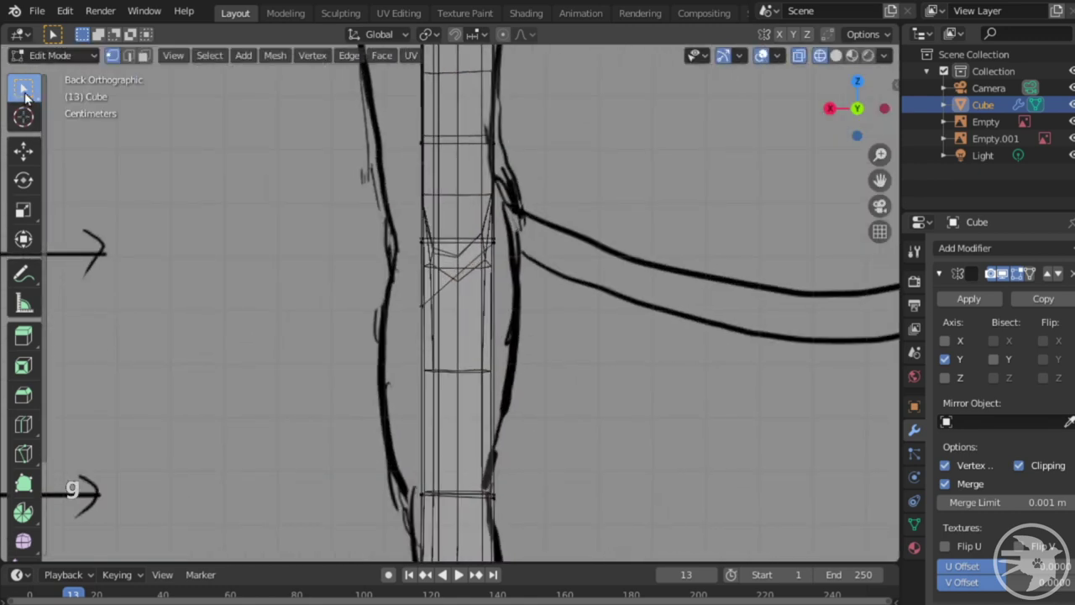
pyautogui.click(25, 96)
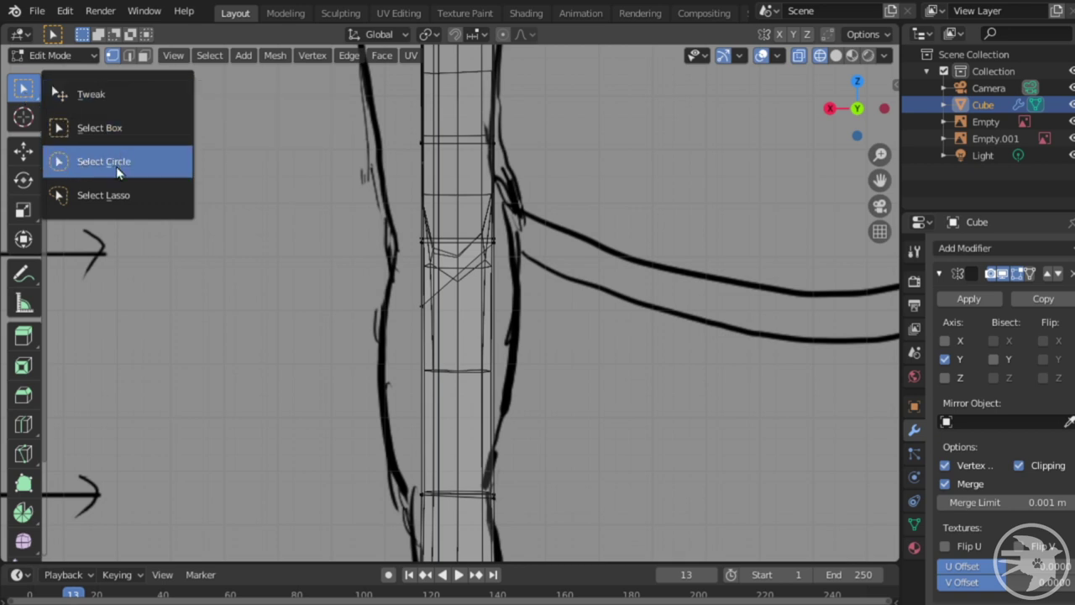
pyautogui.click(89, 158)
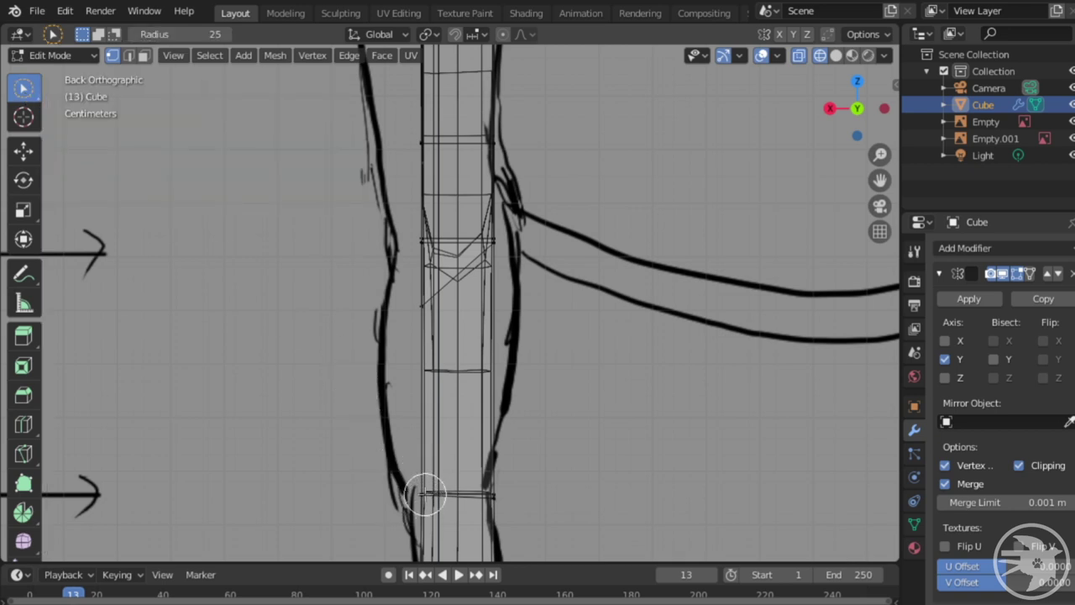
# - Move the front knee vertex outward and slightly down and the back knee vertex onto the reference's leg outline
pyautogui.keyDown('shift'); pyautogui.moveTo(429, 494); pyautogui.dragTo(421, 260, button='middle'); pyautogui.keyUp('shift')
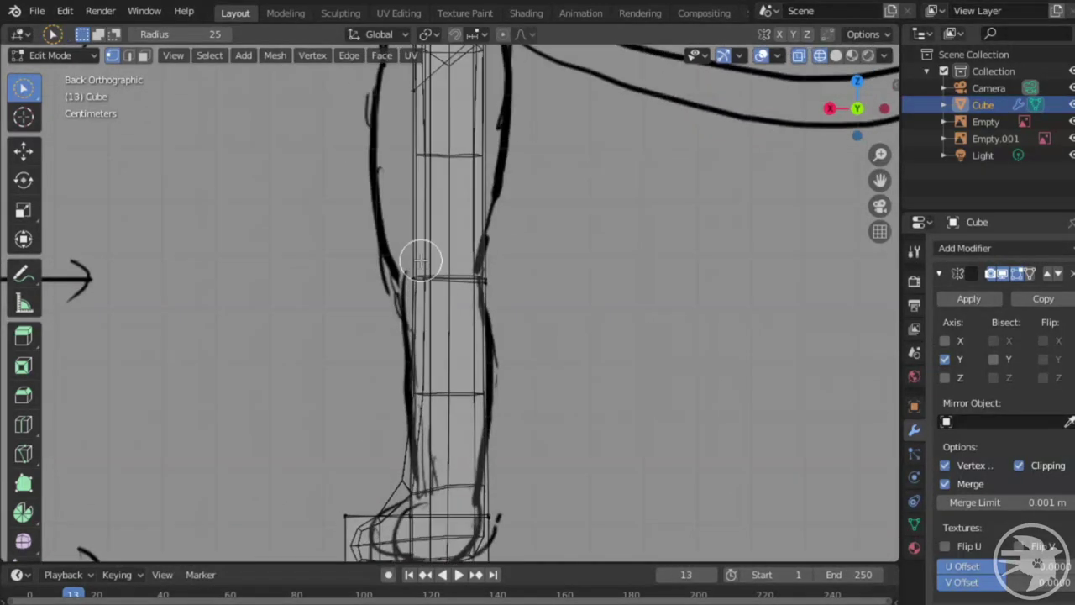
pyautogui.click(482, 280)
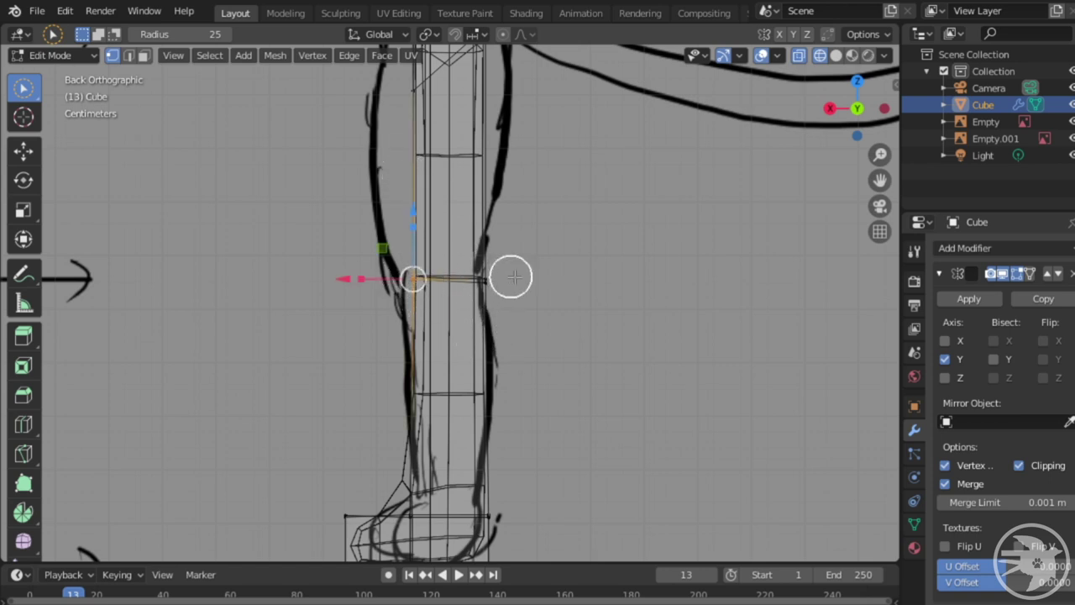
pyautogui.keyDown('shift'); pyautogui.moveTo(512, 277); pyautogui.dragTo(545, 287, button='middle'); pyautogui.keyUp('shift')
pyautogui.press('g')
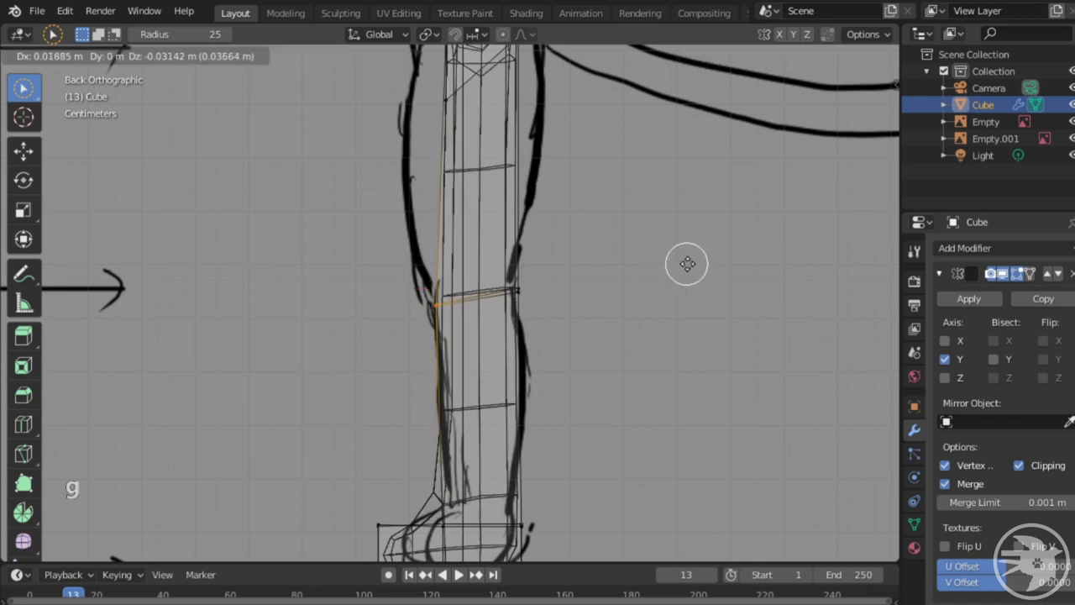
pyautogui.click(686, 263)
pyautogui.press('g')
pyautogui.click(562, 297)
# - Shift the middle ankle vertex back, raise and pull in the upper toe vertex, and nudge the upper heel vertex backward
pyautogui.keyDown('shift'); pyautogui.moveTo(533, 367); pyautogui.dragTo(583, 204, button='middle'); pyautogui.keyUp('shift')
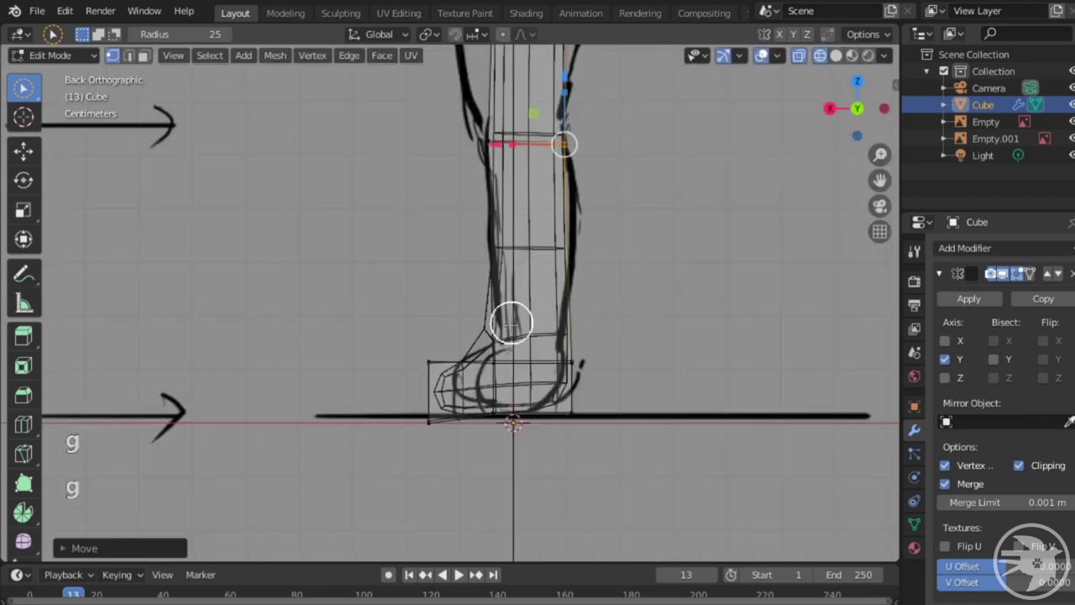
pyautogui.click(487, 353)
pyautogui.press('g')
pyautogui.click(471, 364)
pyautogui.press('g')
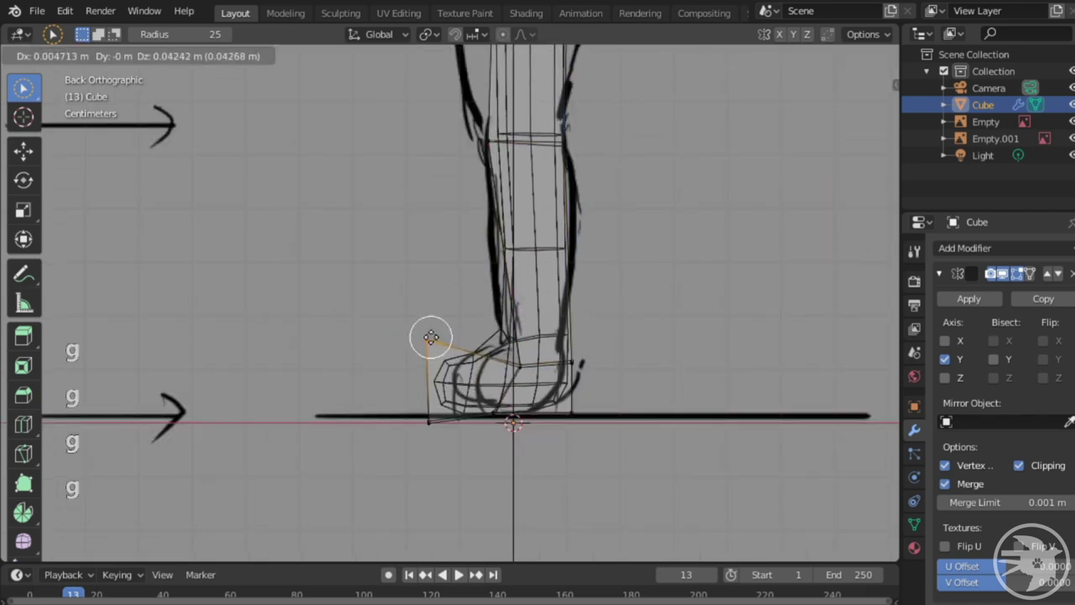
pyautogui.click(492, 346)
pyautogui.click(582, 366)
pyautogui.press('g')
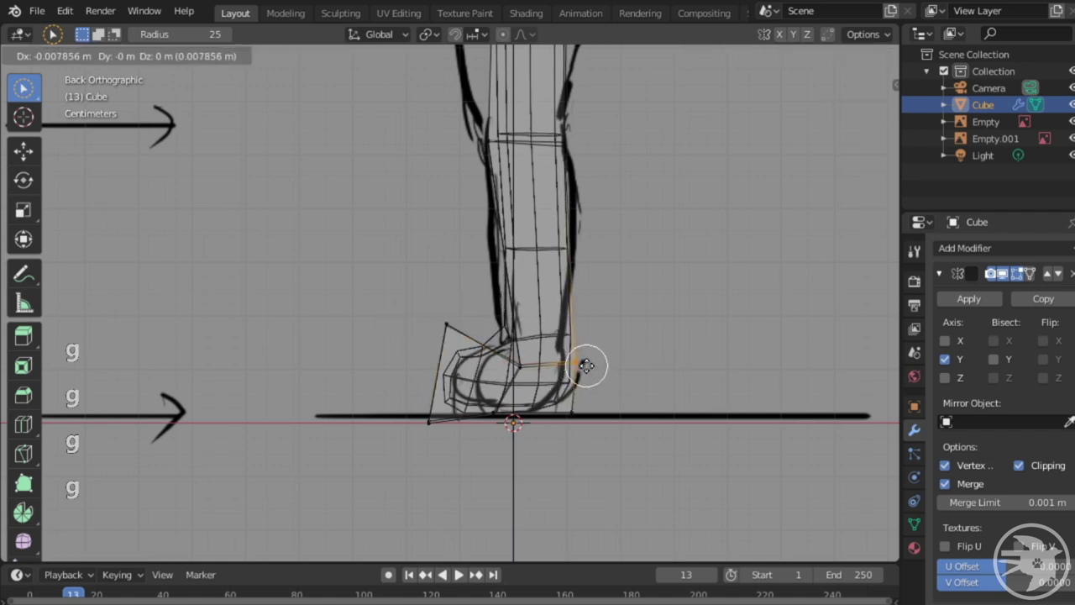
pyautogui.click(586, 364)
# - Move the front and back hip vertices outward and slightly down, just past the reference's outline
pyautogui.keyDown('shift'); pyautogui.moveTo(569, 236); pyautogui.dragTo(610, 544, button='middle'); pyautogui.keyUp('shift')
pyautogui.keyDown('shift'); pyautogui.moveTo(536, 239); pyautogui.dragTo(556, 356, button='middle'); pyautogui.keyUp('shift')
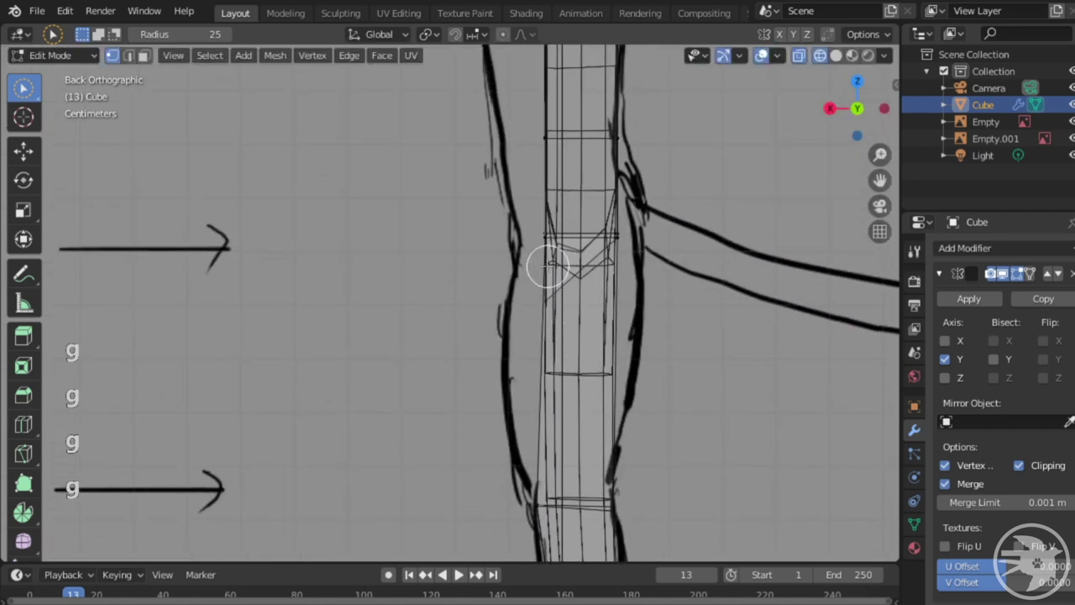
pyautogui.press('g')
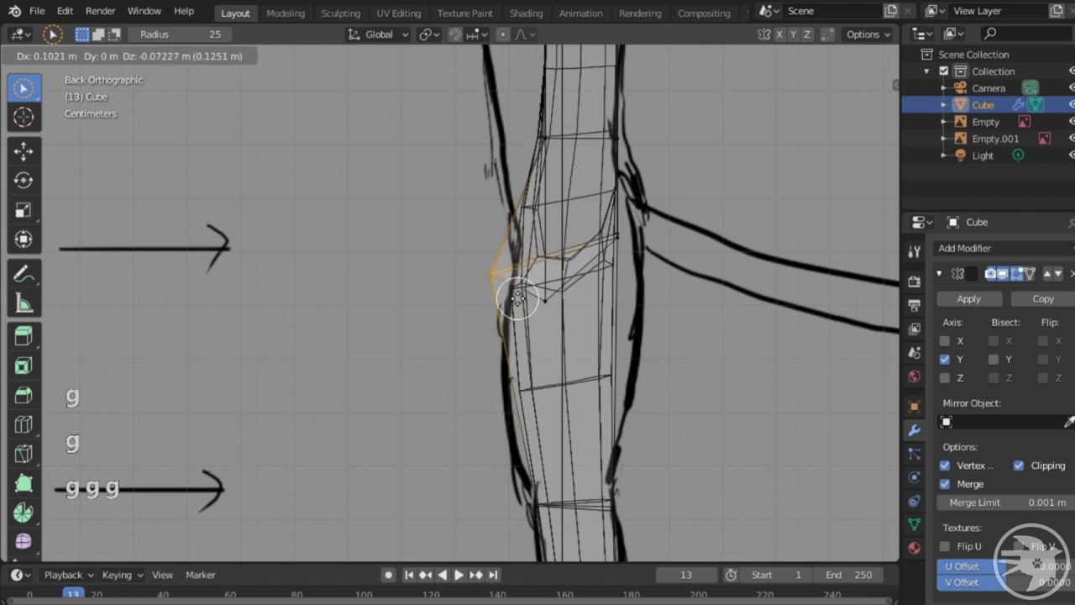
pyautogui.click(484, 268)
pyautogui.press('g')
pyautogui.click(659, 256)
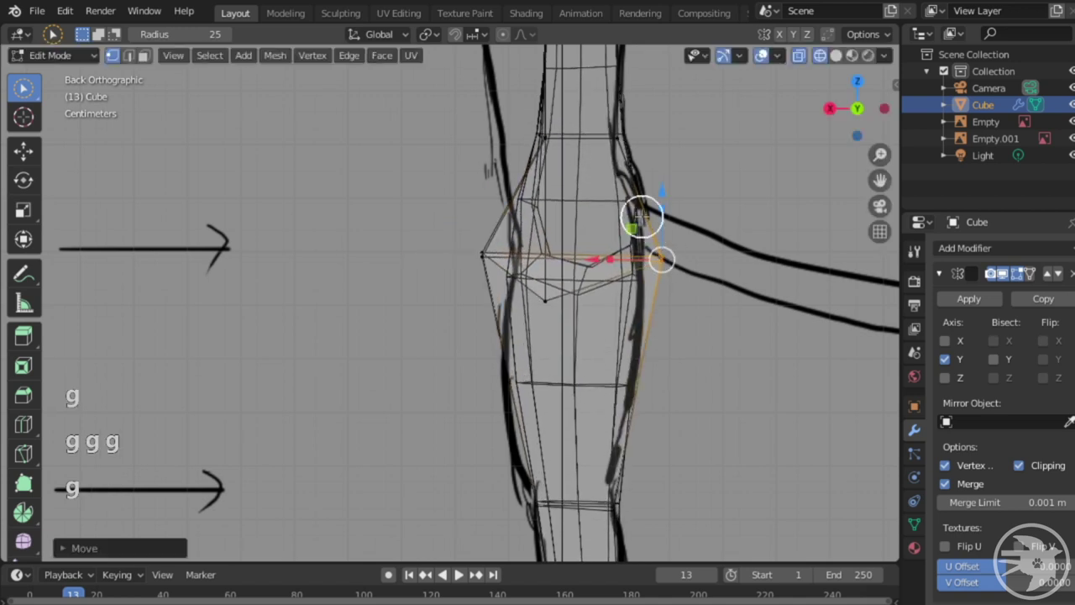
# - Move the front waist vertex and the front lower chest vertices forward onto the reference's torso outline
pyautogui.keyDown('shift'); pyautogui.moveTo(659, 256); pyautogui.dragTo(596, 314, button='middle'); pyautogui.keyUp('shift')
pyautogui.press('g')
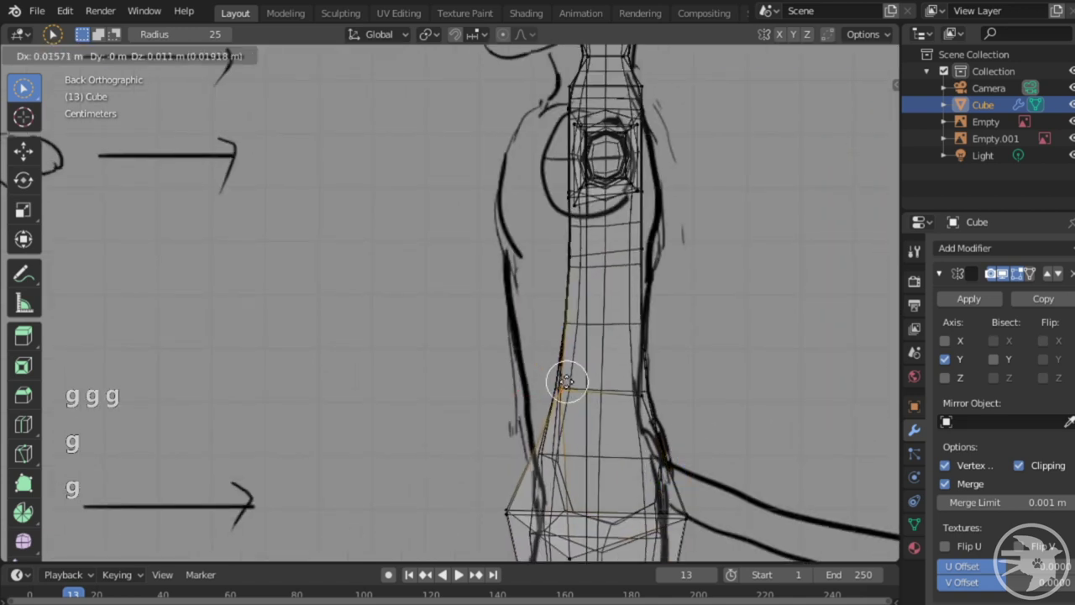
pyautogui.click(529, 366)
pyautogui.click(579, 258)
pyautogui.press('g')
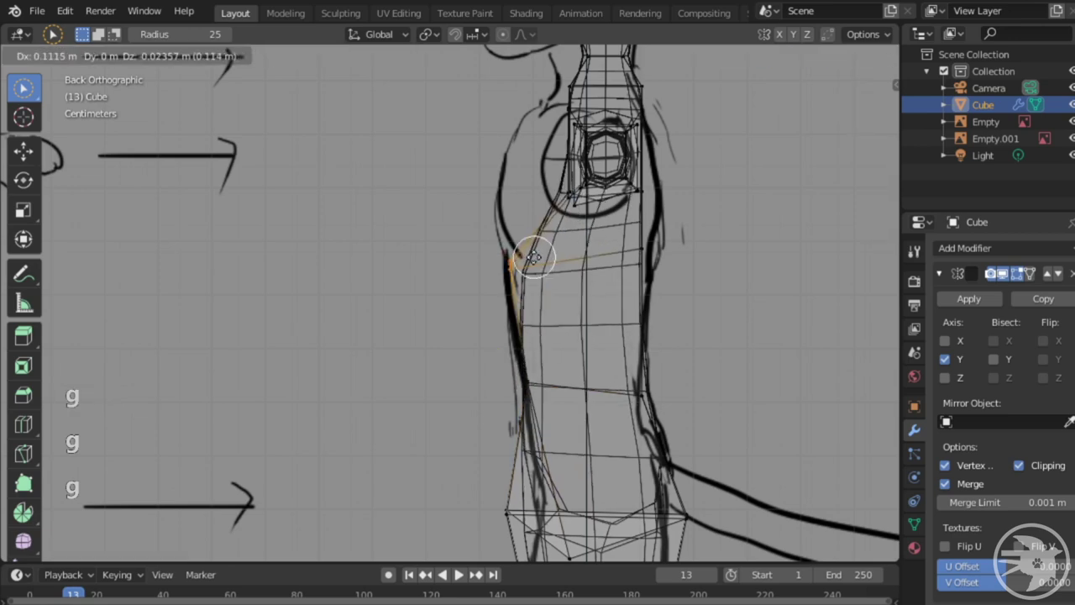
pyautogui.click(507, 260)
pyautogui.press('g')
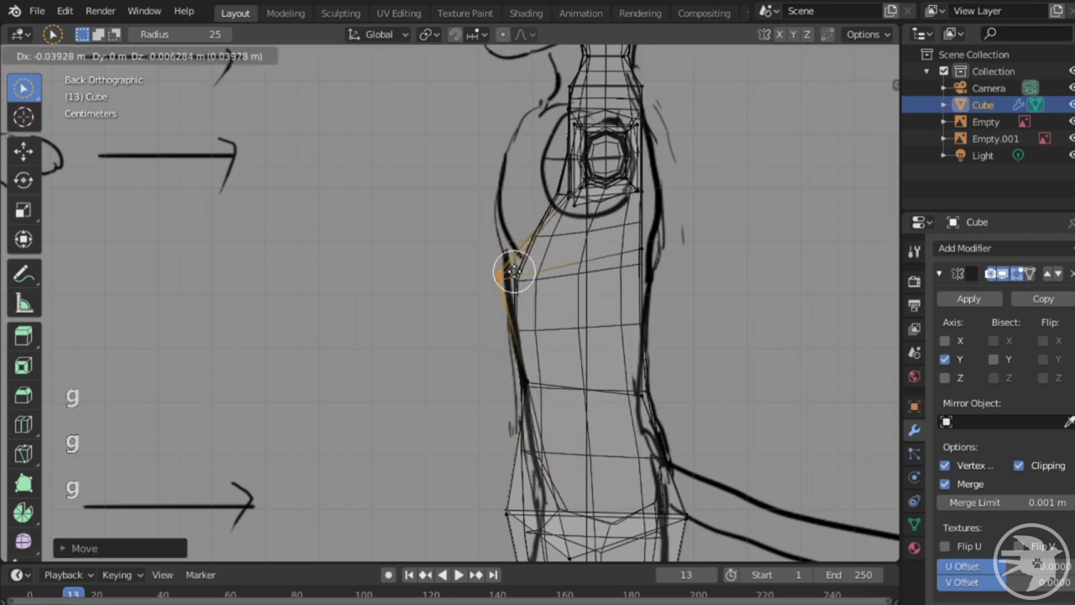
pyautogui.click(508, 269)
# - Move the front chest vertices at armpit and shoulder height forward to the reference's chest outline
pyautogui.click(579, 185)
pyautogui.scroll(2, 648, 168)
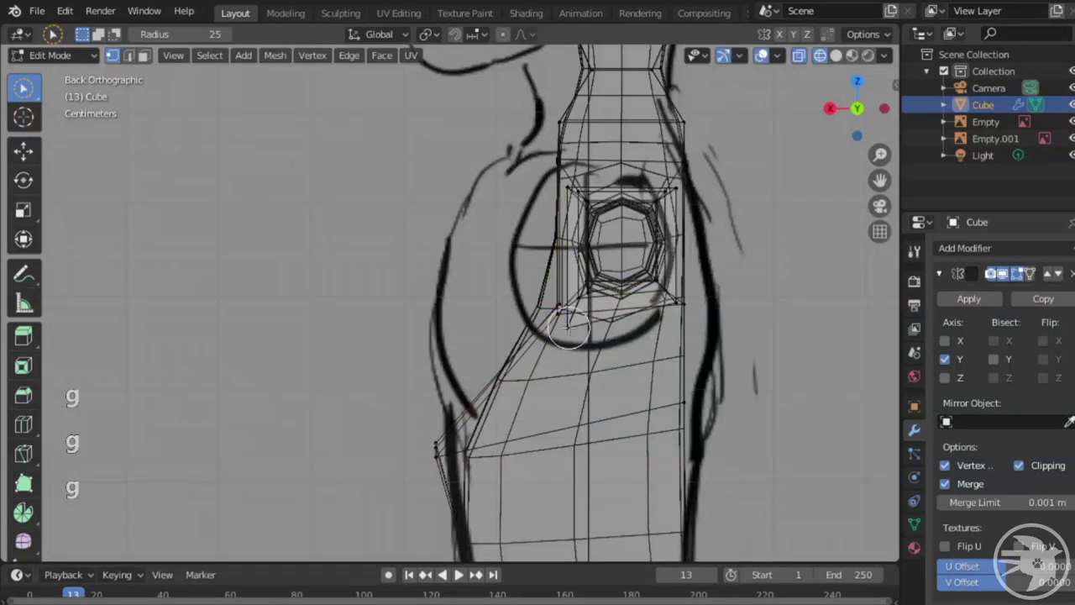
pyautogui.click(570, 330)
pyautogui.scroll(3, 568, 335)
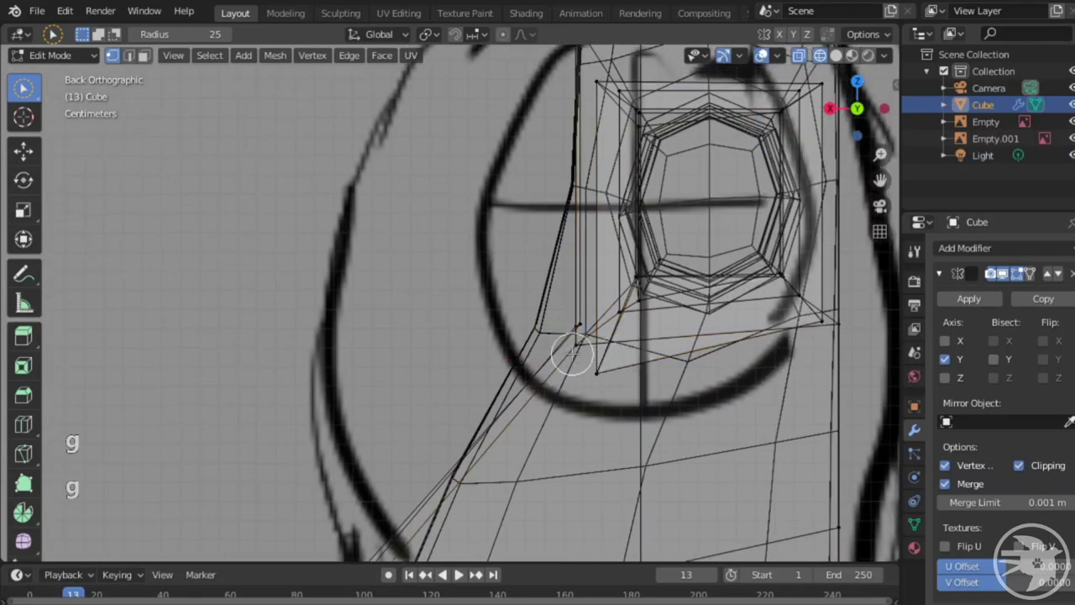
pyautogui.press('g')
pyautogui.click(312, 304)
pyautogui.keyDown('shift'); pyautogui.moveTo(501, 239); pyautogui.dragTo(467, 504, button='middle'); pyautogui.keyUp('shift')
pyautogui.click(544, 291)
pyautogui.press('g')
pyautogui.click(428, 273)
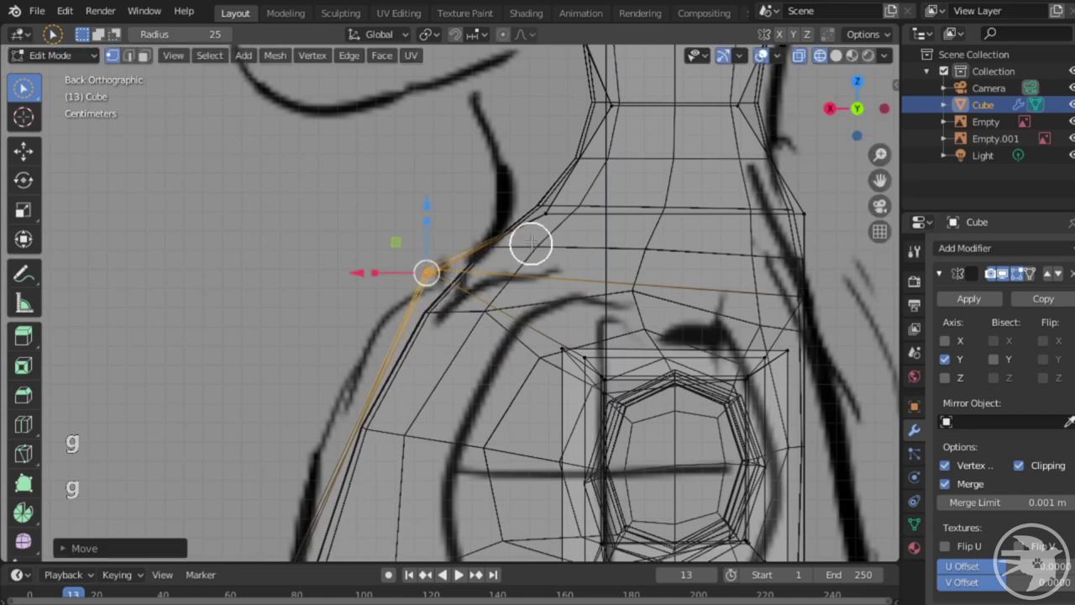
# - Move the front neck vertices, from the neck base up to the underside of the jaw, forward onto the reference's throat line
pyautogui.click(542, 222)
pyautogui.press('g')
pyautogui.click(493, 213)
pyautogui.keyDown('shift'); pyautogui.scroll(5, 560, 197); pyautogui.keyUp('shift')
pyautogui.press('g')
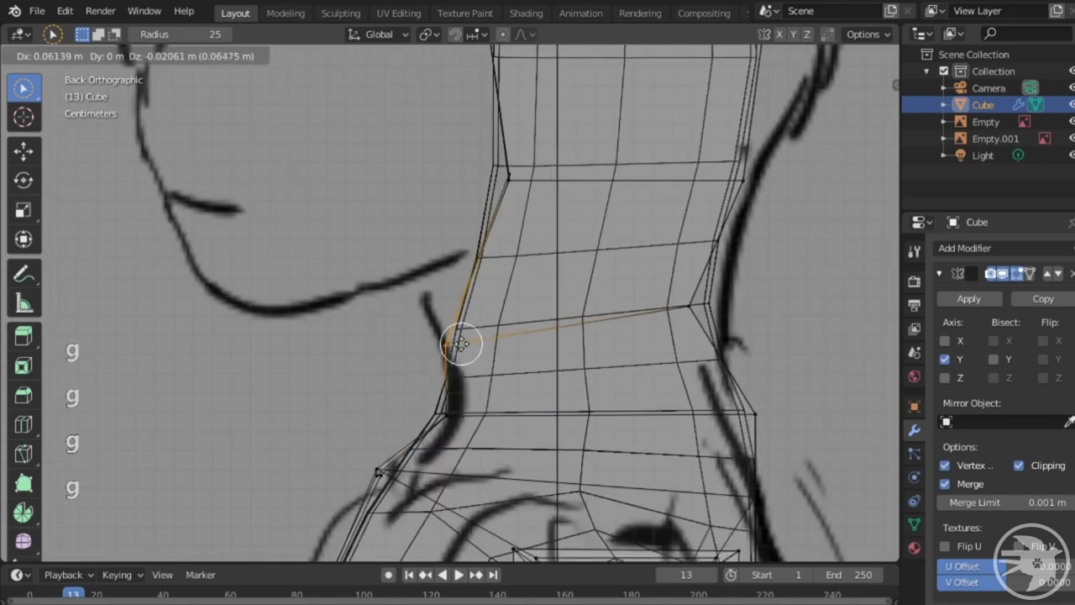
pyautogui.click(450, 370)
pyautogui.click(507, 175)
pyautogui.press('g')
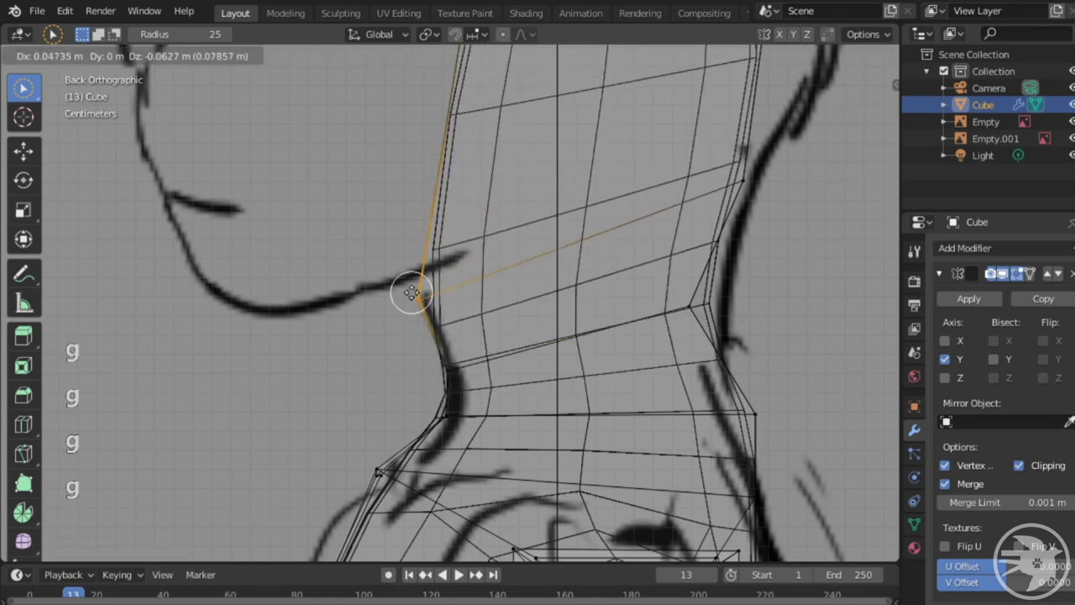
pyautogui.click(408, 288)
# - Reposition the back vertices of the mid neck and neck base to follow the reference's nape
pyautogui.keyDown('ctrl'); pyautogui.scroll(-6, 431, 269); pyautogui.keyUp('ctrl')
pyautogui.click(504, 334)
pyautogui.press('g')
pyautogui.click(532, 350)
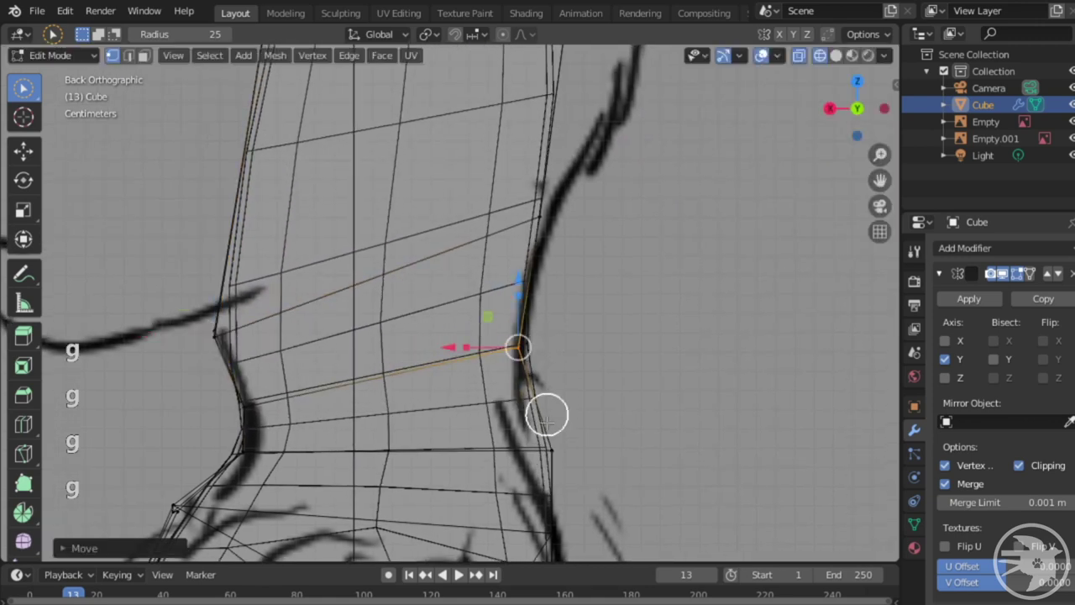
pyautogui.click(558, 441)
pyautogui.press('g')
pyautogui.click(631, 430)
# - Move the back vertex at lower chest height outward onto the reference's back outline
pyautogui.keyDown('shift'); pyautogui.moveTo(612, 461); pyautogui.dragTo(520, 122, button='middle'); pyautogui.keyUp('shift')
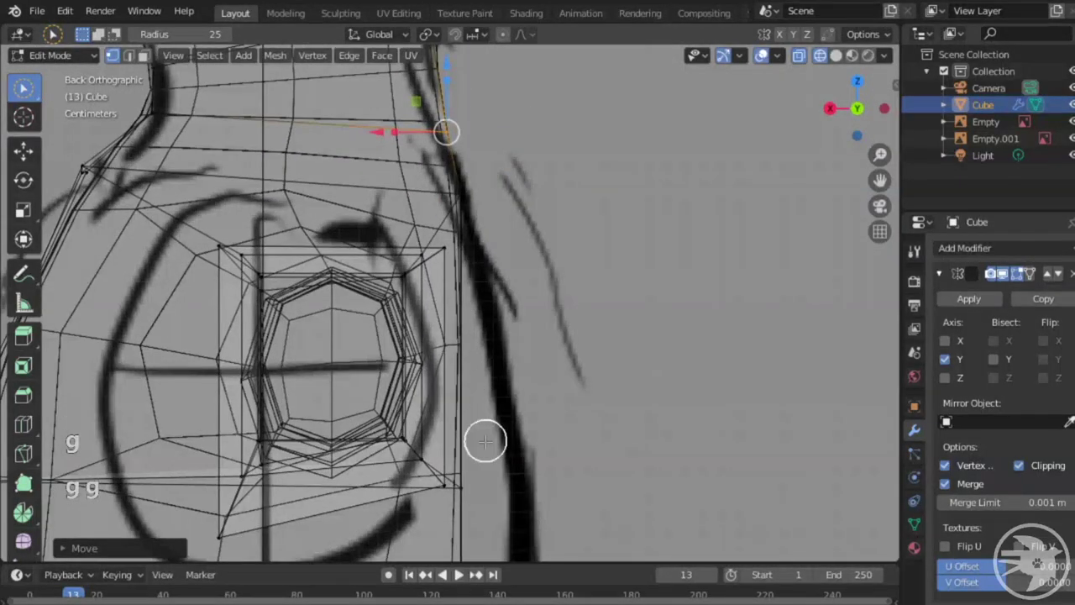
pyautogui.keyDown('shift'); pyautogui.moveTo(484, 439); pyautogui.dragTo(531, 255, button='middle'); pyautogui.keyUp('shift')
pyautogui.scroll(-2, 543, 437)
pyautogui.click(495, 421)
pyautogui.moveTo(613, 412)
pyautogui.keyDown('shift'); pyautogui.mouseDown(button='middle')
pyautogui.moveTo(636, 319)
pyautogui.moveTo(601, 547)
pyautogui.mouseUp(button='middle'); pyautogui.keyUp('shift')
pyautogui.press('g')
pyautogui.click(671, 357)
# - Move the back vertex at the widest part of the head backward onto the reference's head outline
pyautogui.scroll(-5, 668, 359)
pyautogui.keyDown('shift'); pyautogui.scroll(1, 601, 547); pyautogui.keyUp('shift')
pyautogui.click(497, 267)
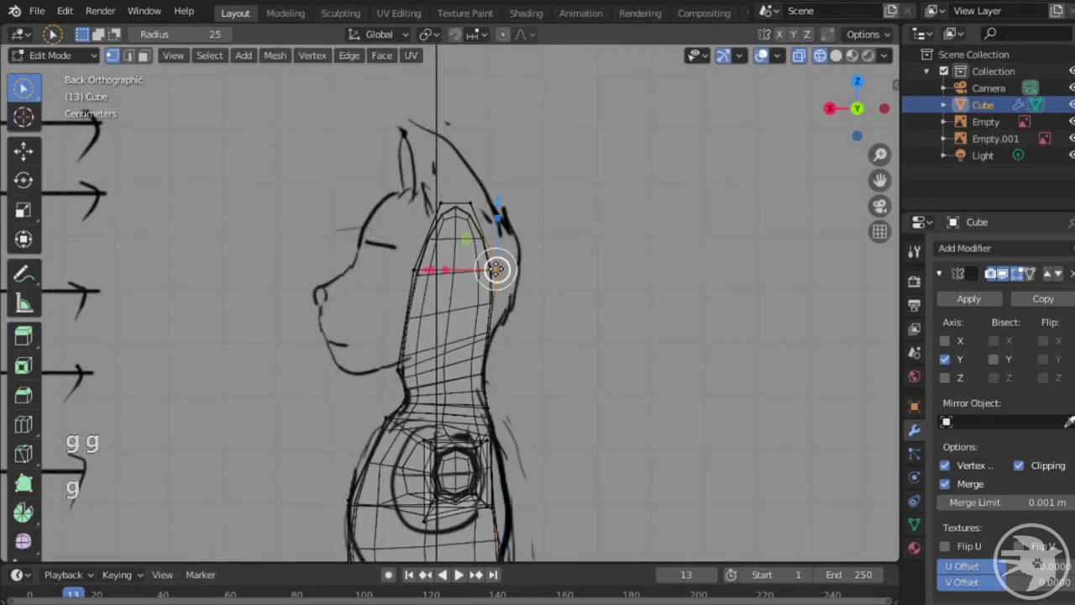
pyautogui.press('g')
pyautogui.click(526, 266)
# - Move the front head vertices at eye and jaw level forward toward the reference's face profile
pyautogui.press('g')
pyautogui.press('g')
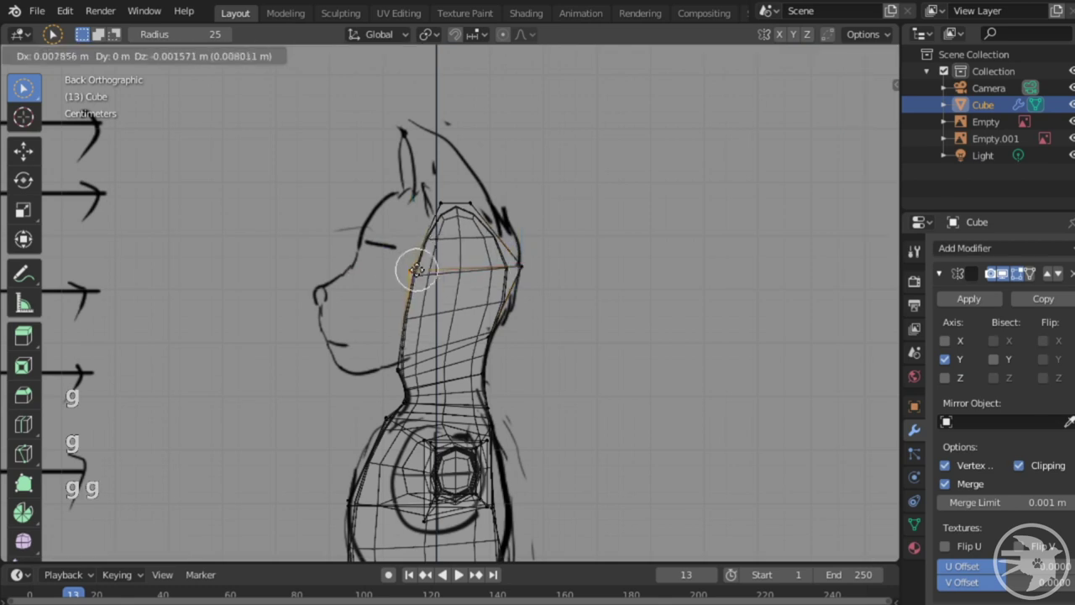
pyautogui.click(374, 340)
pyautogui.press('g')
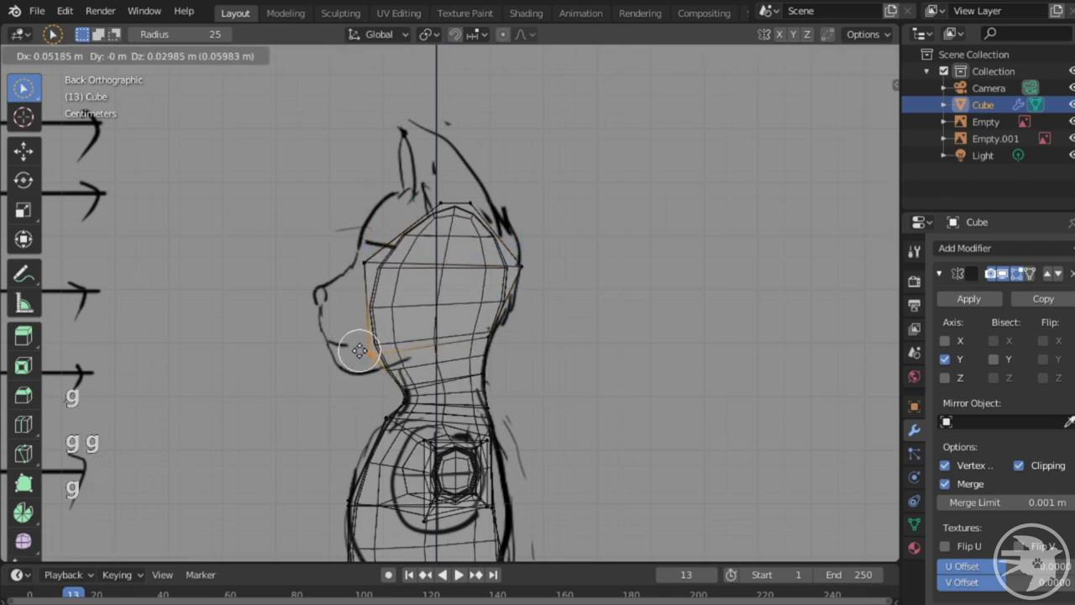
# - Move the jaw, forehead and upper-front vertices of the head toward the sketched face profile
pyautogui.click(362, 355)
pyautogui.click(412, 211)
pyautogui.press('g')
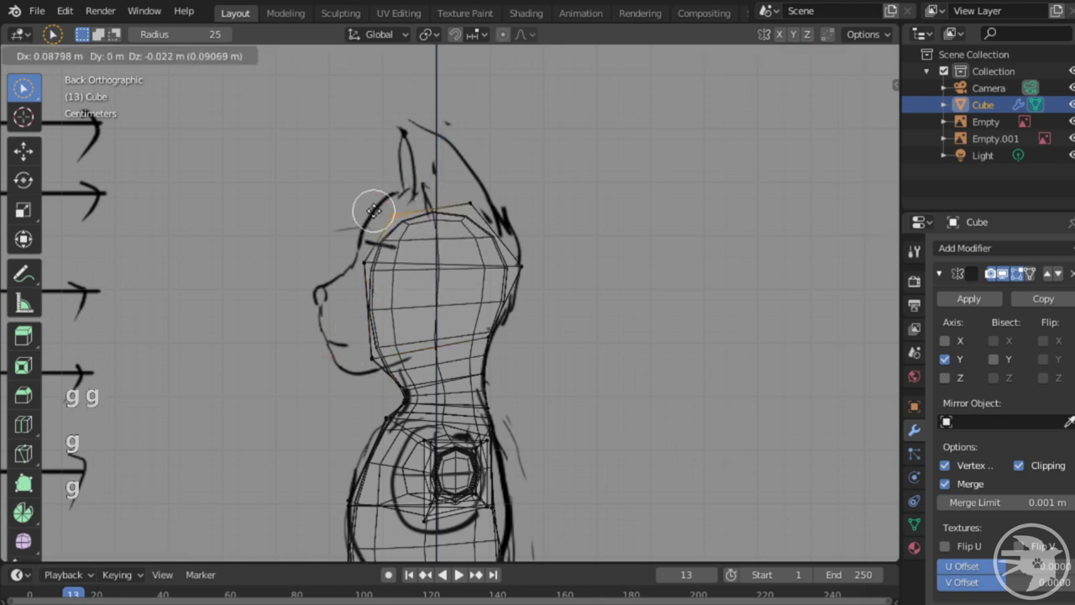
pyautogui.click(341, 188)
pyautogui.click(353, 266)
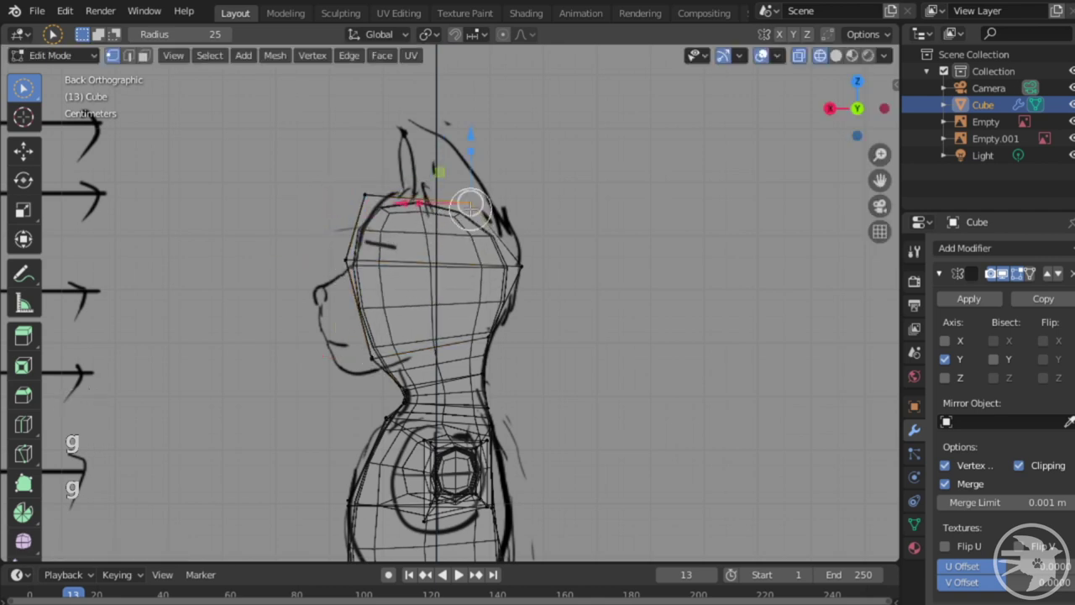
# - Move the upper-back and rear vertices of the head to fit the sketched back-of-head outline
pyautogui.press('g')
pyautogui.click(492, 185)
pyautogui.click(513, 266)
pyautogui.press('g')
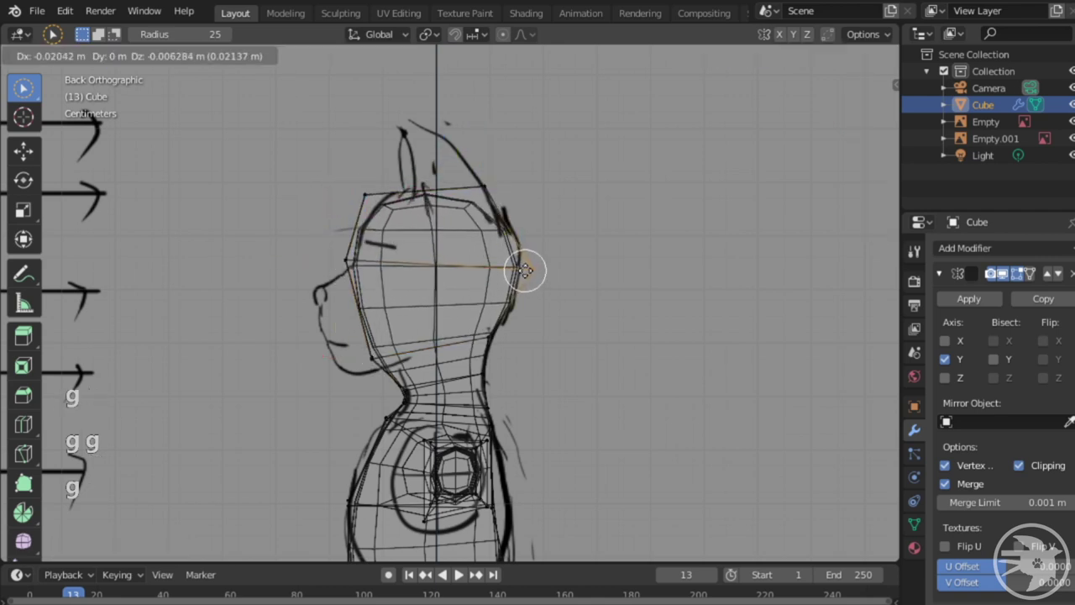
pyautogui.click(525, 270)
# - Raise the low vertex protruding below the arm opening to line up with the chest's horizontal edge row
pyautogui.keyDown('shift'); pyautogui.moveTo(525, 270); pyautogui.dragTo(561, 65, button='middle'); pyautogui.keyUp('shift')
pyautogui.scroll(3, 498, 409)
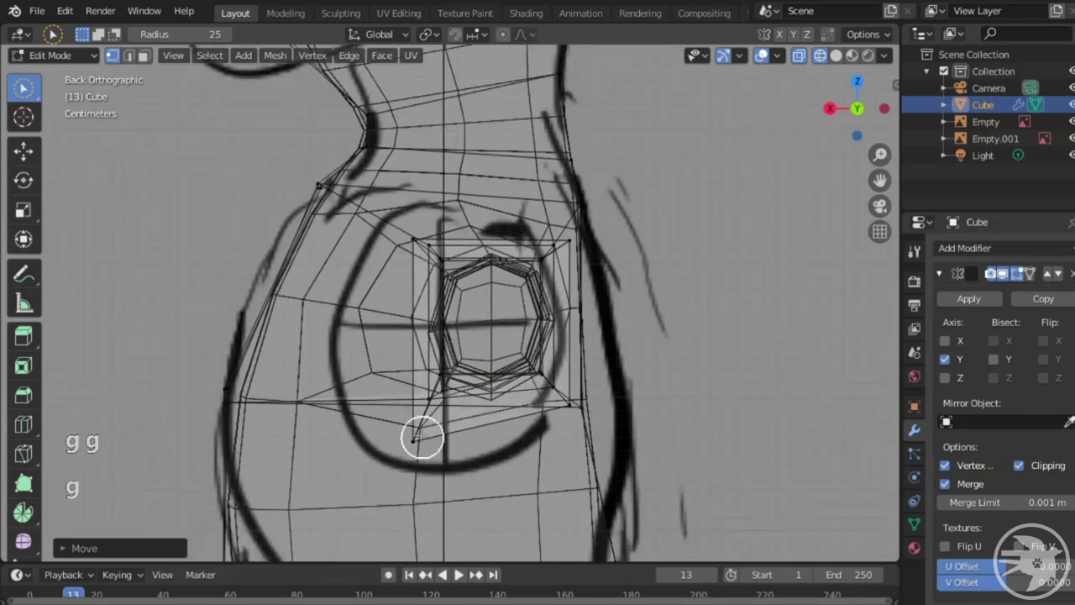
pyautogui.press('g')
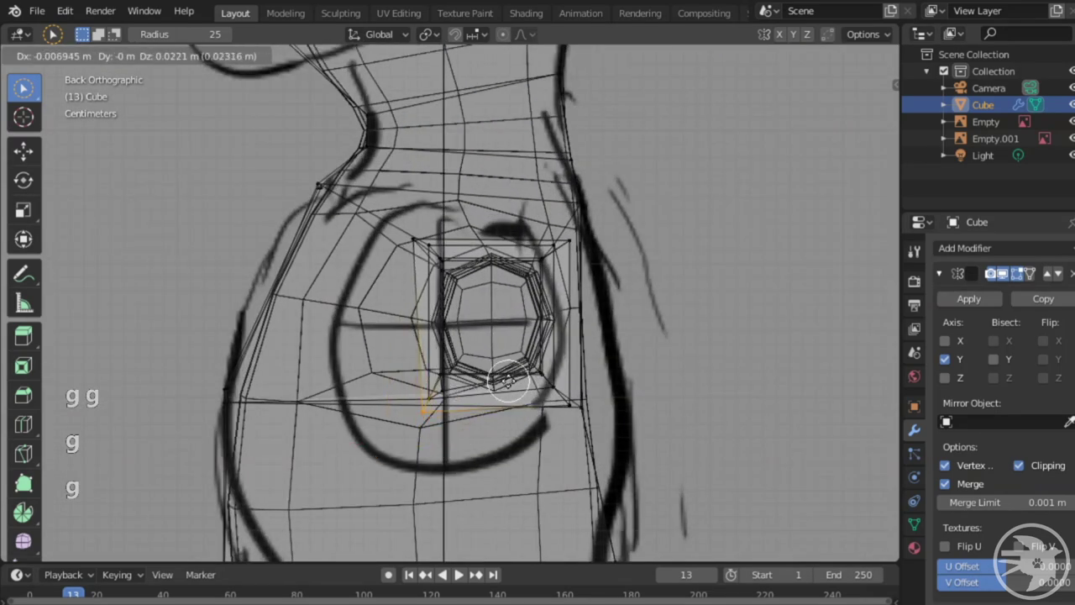
pyautogui.click(508, 380)
# - Inspect the wireframe body, arm and head from several angles to check the overall shape
pyautogui.scroll(-6, 504, 391)
pyautogui.scroll(1, 495, 325)
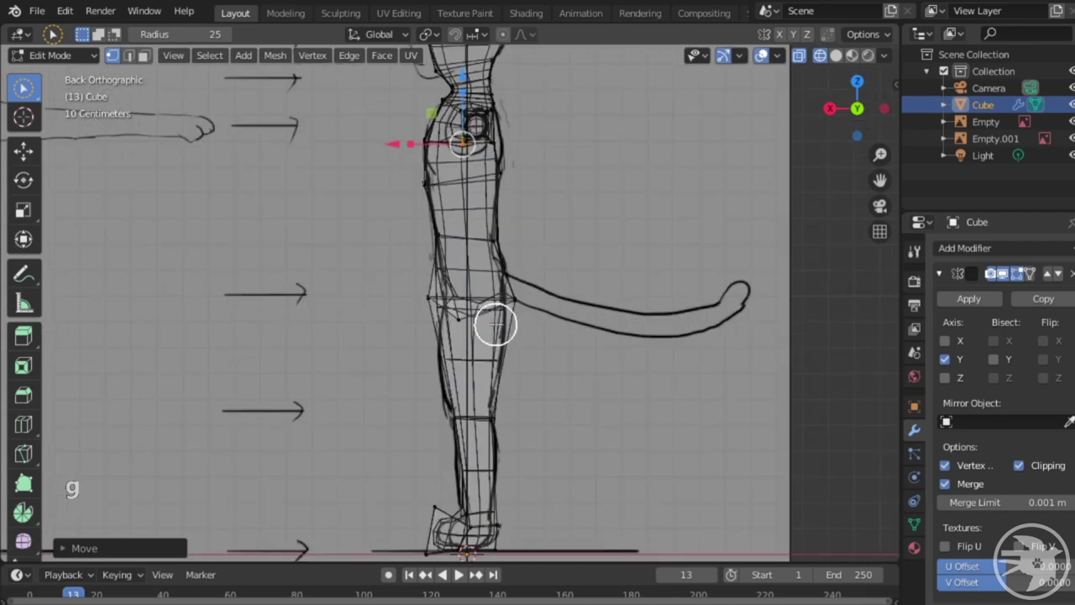
pyautogui.scroll(-5, 496, 325)
pyautogui.moveTo(474, 322); pyautogui.dragTo(557, 344, button='middle')
pyautogui.scroll(4, 578, 288)
pyautogui.scroll(-3, 466, 277)
pyautogui.scroll(5, 588, 323)
pyautogui.keyDown('shift'); pyautogui.moveTo(613, 305); pyautogui.dragTo(553, 286, button='middle'); pyautogui.keyUp('shift')
pyautogui.scroll(2, 485, 348)
pyautogui.scroll(-3, 602, 359)
pyautogui.moveTo(571, 362)
pyautogui.mouseDown(button='middle')
pyautogui.moveTo(379, 336)
pyautogui.moveTo(566, 356)
pyautogui.mouseUp(button='middle')
pyautogui.scroll(-2, 611, 407)
pyautogui.scroll(3, 564, 427)
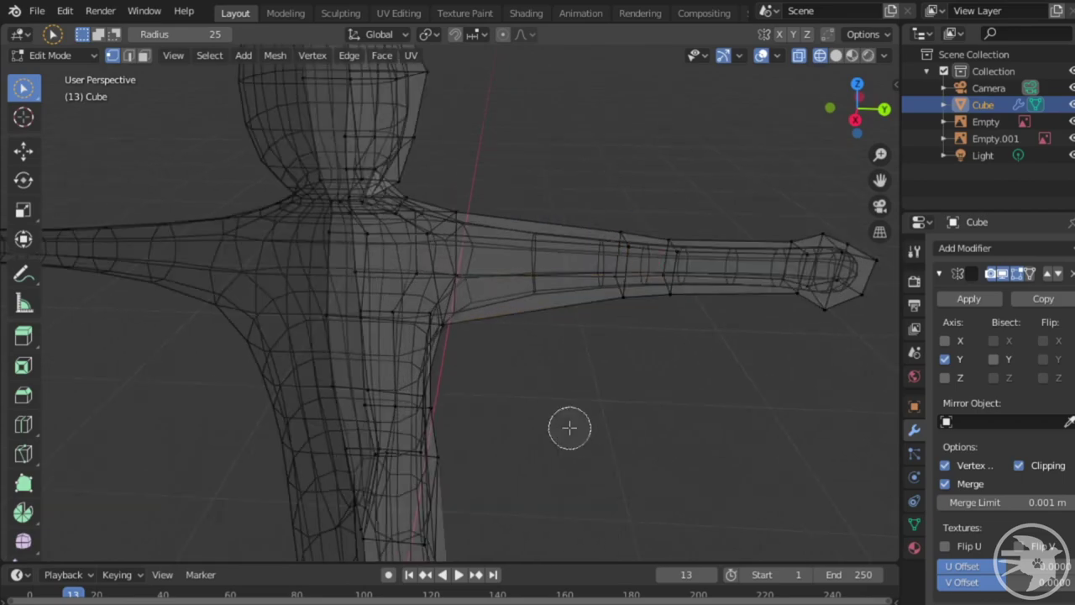
pyautogui.moveTo(569, 427); pyautogui.dragTo(531, 424, button='middle')
pyautogui.moveTo(410, 279); pyautogui.dragTo(542, 444, button='middle')
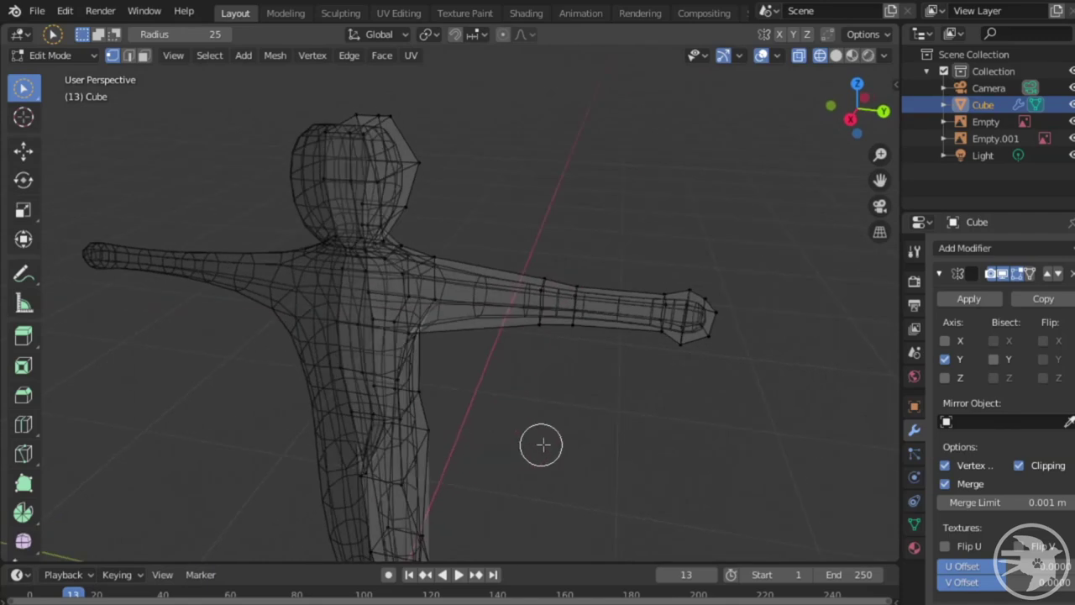
# - Try to apply the Catmull-Clark subdivision modifier while in Edit Mode
pyautogui.scroll(-5, 982, 339)
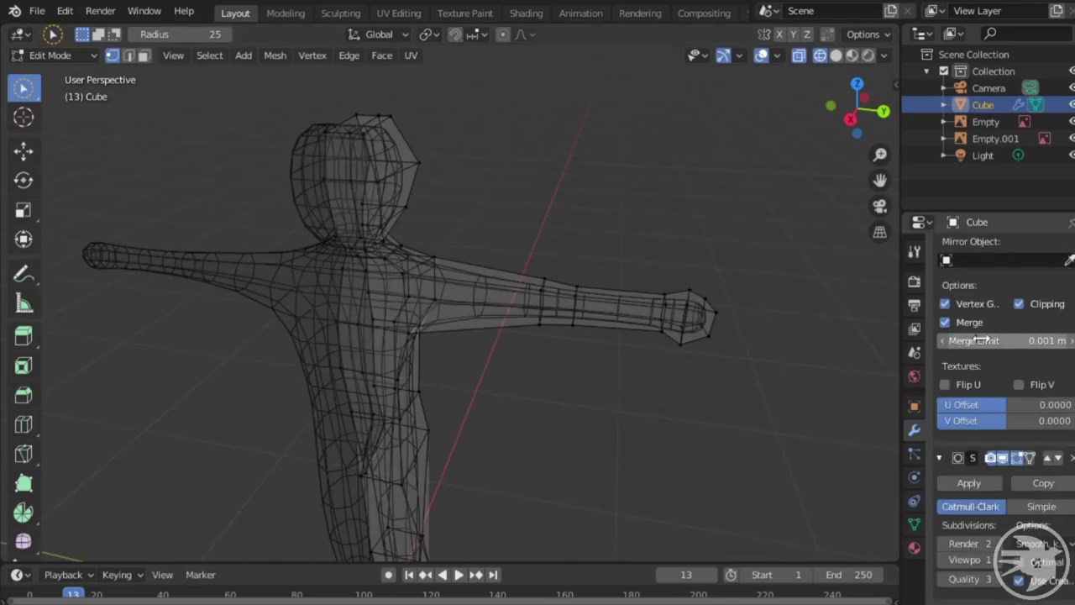
pyautogui.scroll(5, 1000, 351)
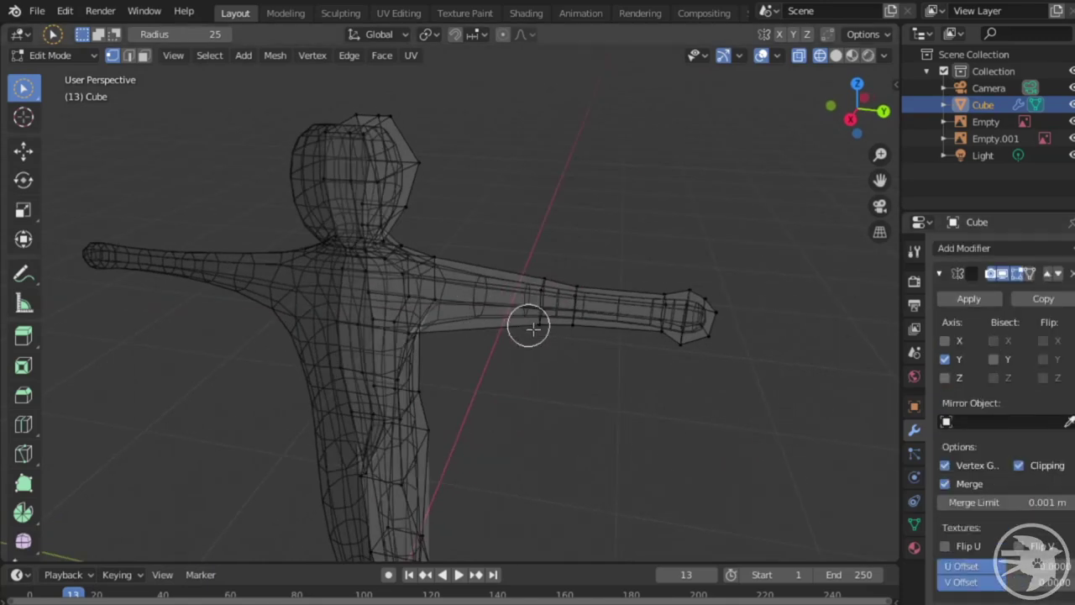
pyautogui.scroll(-5, 1008, 332)
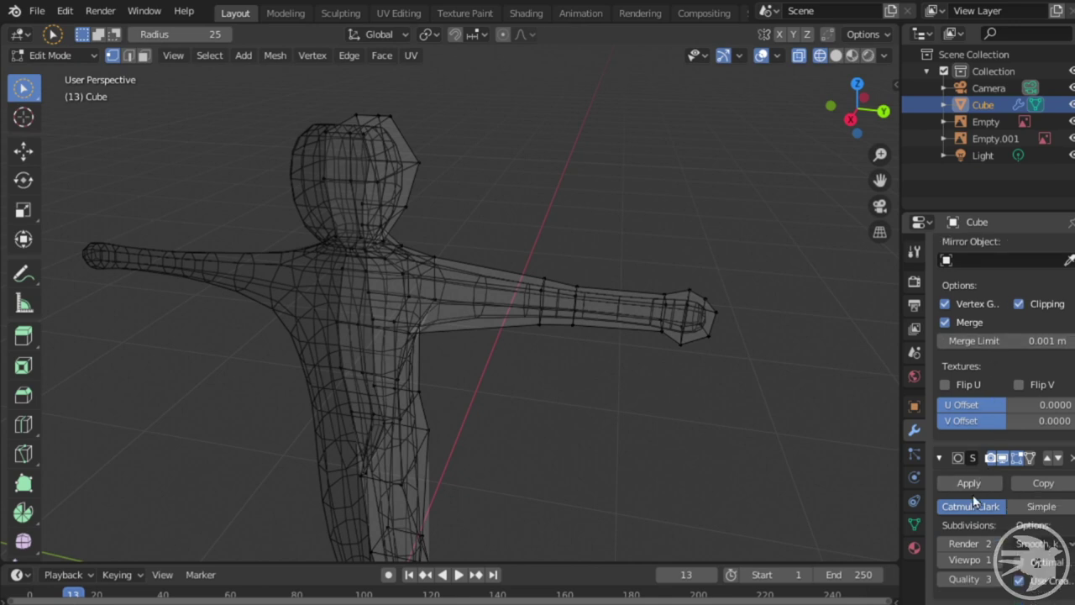
pyautogui.moveTo(1074, 465)
pyautogui.mouseDown()
pyautogui.moveTo(1048, 465)
pyautogui.moveTo(1069, 465)
pyautogui.mouseUp()
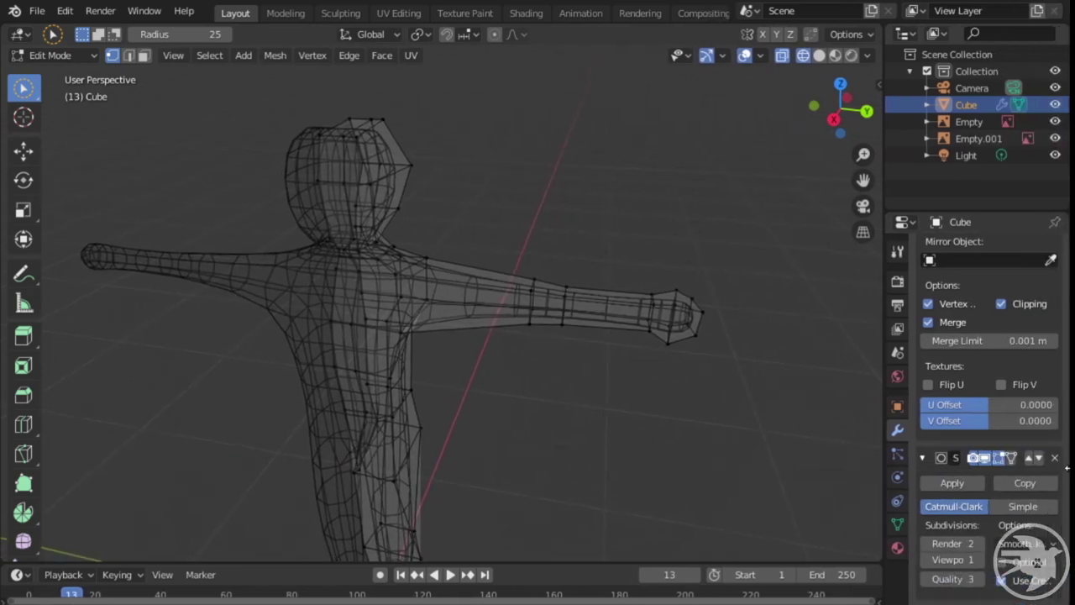
pyautogui.click(951, 483)
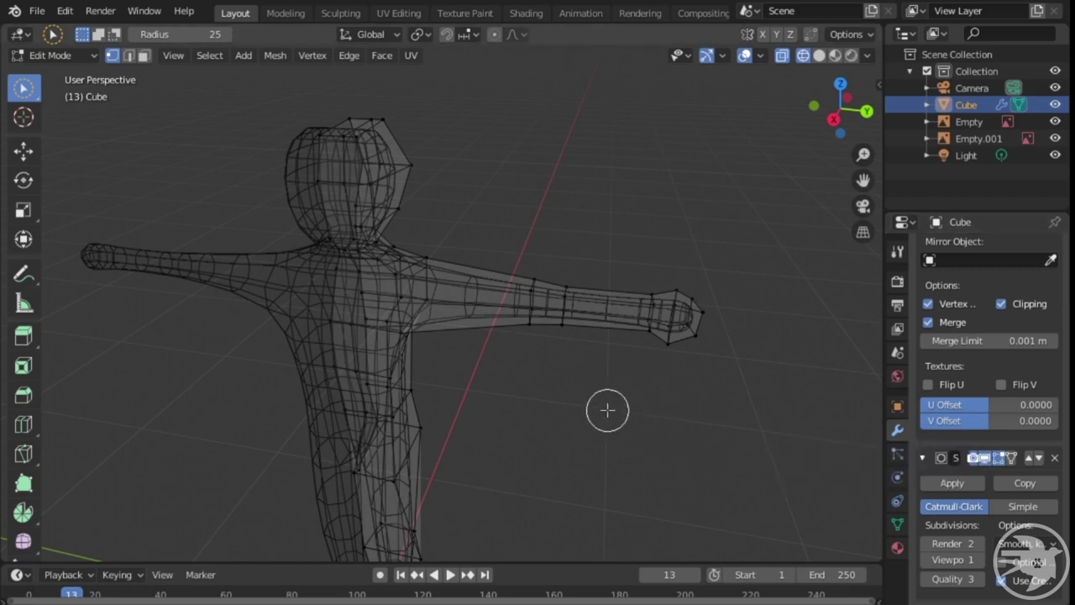
# - Switch to Object Mode and apply the Catmull-Clark subdivision modifier to the body
pyautogui.press('Tab')
pyautogui.press('Tab')
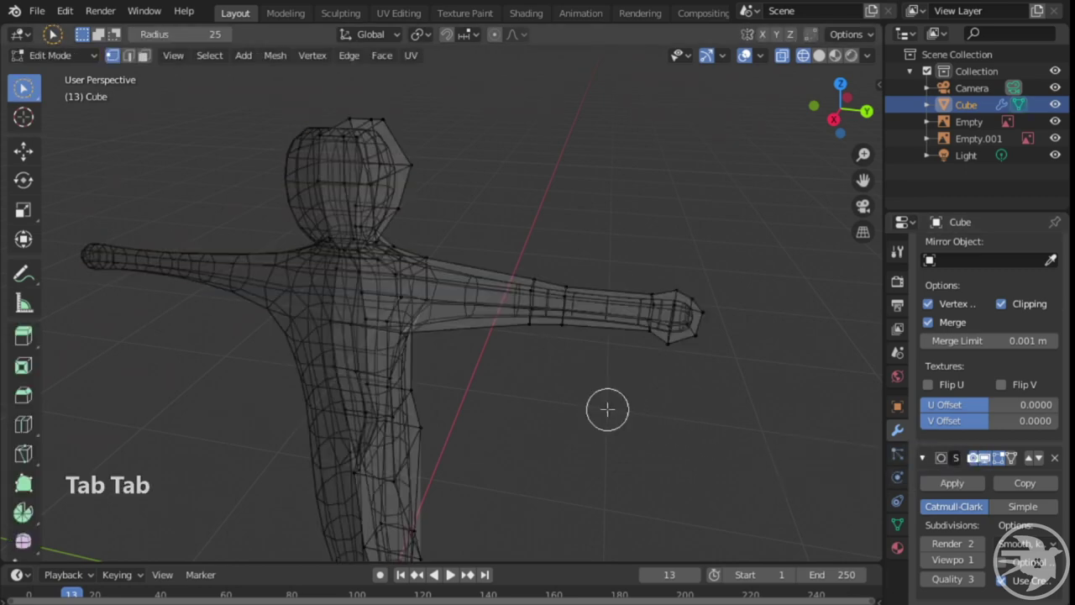
pyautogui.press('Tab')
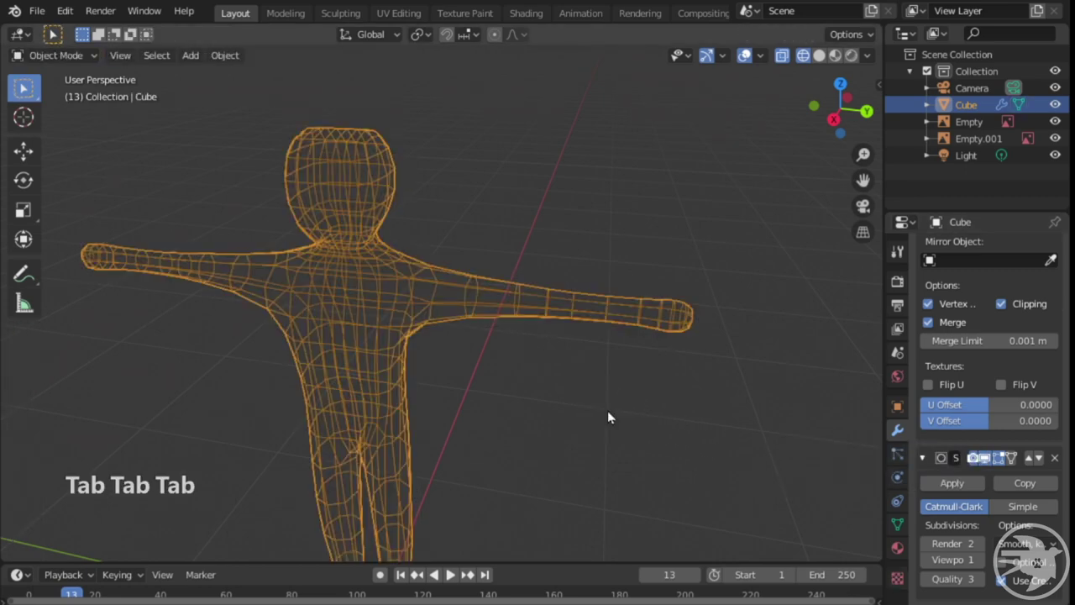
pyautogui.click(948, 484)
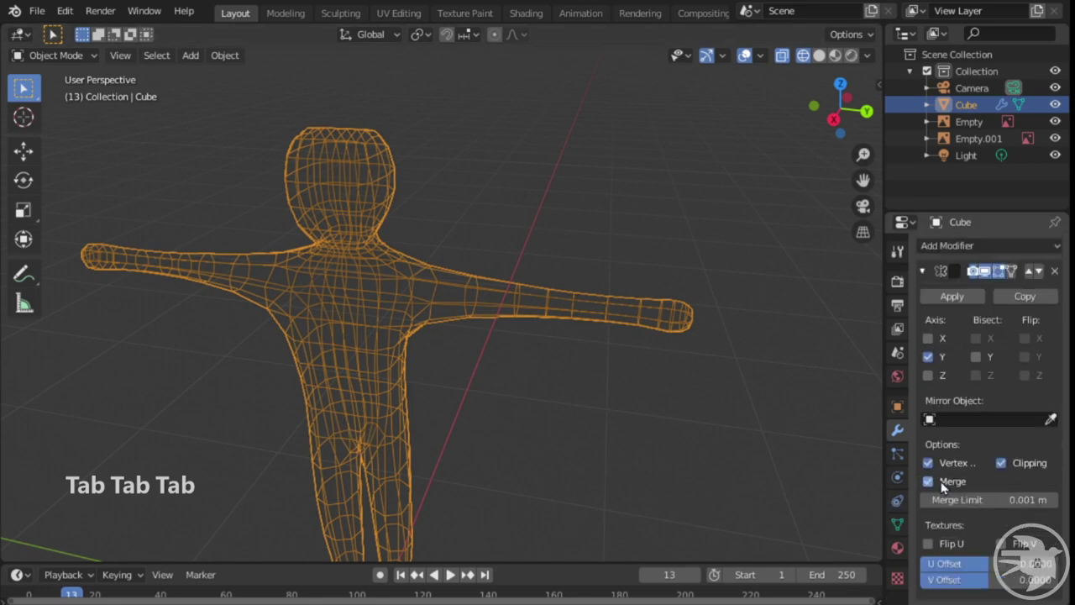
# - Return to Edit Mode and reposition vertices on the underside of the upper arm near the armpit
pyautogui.moveTo(541, 401); pyautogui.dragTo(438, 348, button='middle')
pyautogui.press('Tab')
pyautogui.scroll(3, 533, 434)
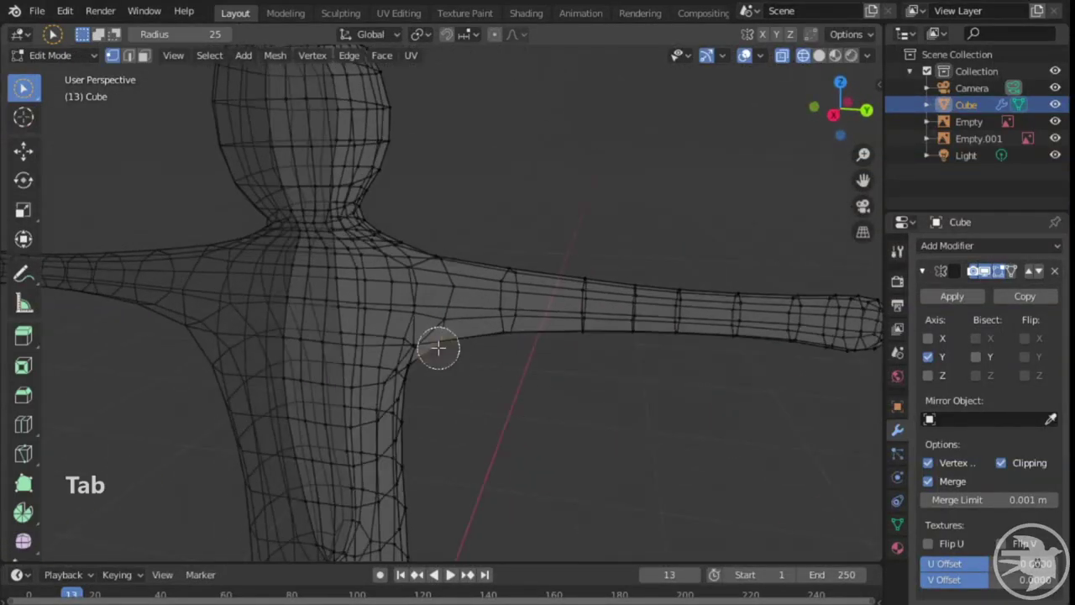
pyautogui.keyDown('alt'); pyautogui.click(509, 327); pyautogui.keyUp('alt')
pyautogui.press('g')
pyautogui.click(552, 384)
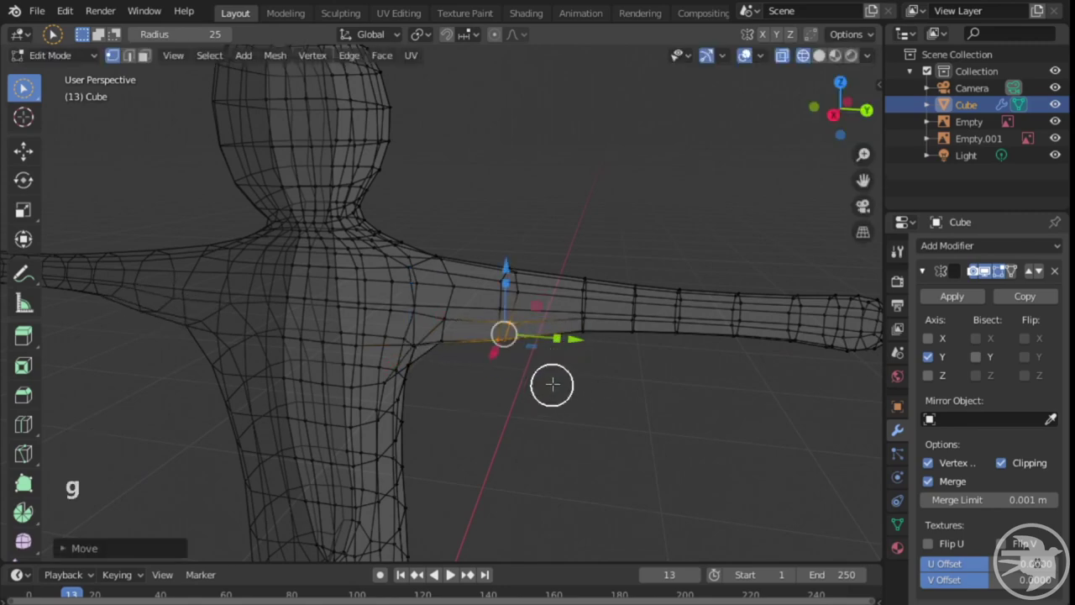
pyautogui.press('g')
pyautogui.click(610, 341)
pyautogui.moveTo(567, 370); pyautogui.dragTo(668, 412, button='middle')
pyautogui.click(668, 413)
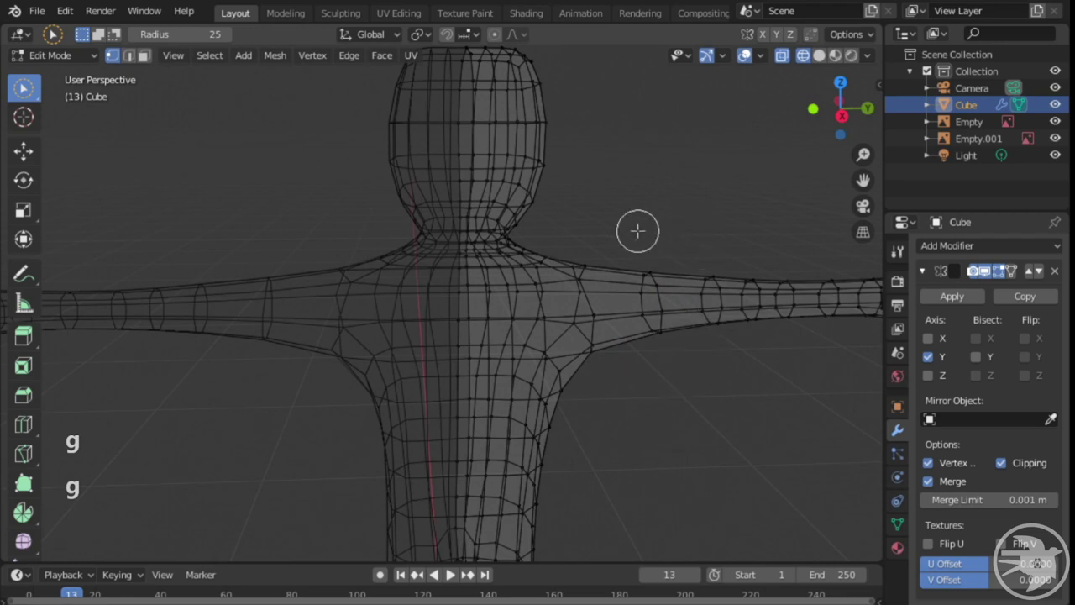
# - Switch the viewport shading from wireframe to Solid
pyautogui.click(173, 56)
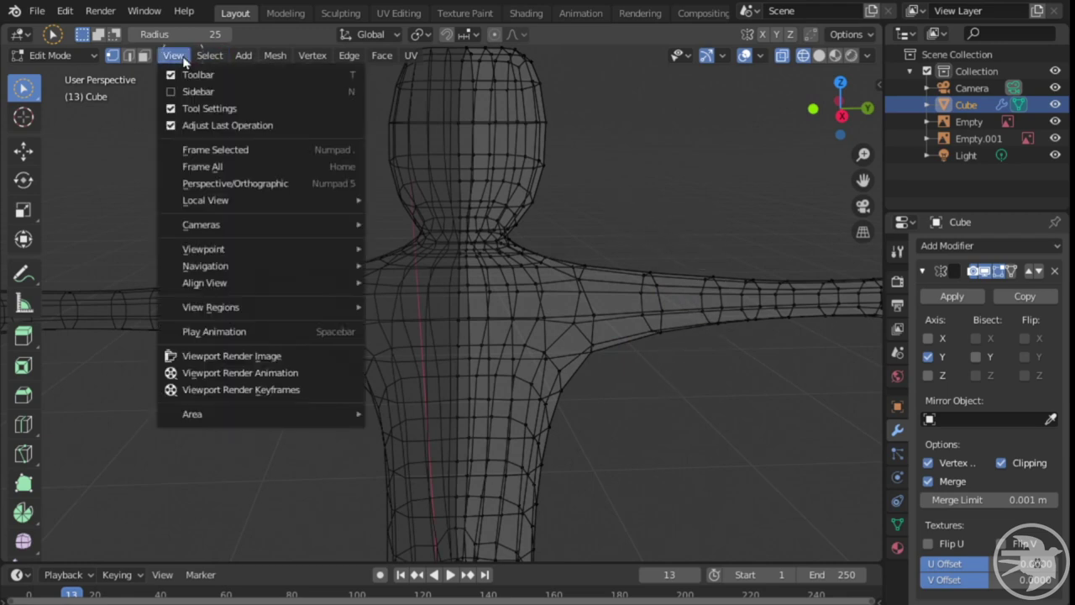
pyautogui.click(122, 169)
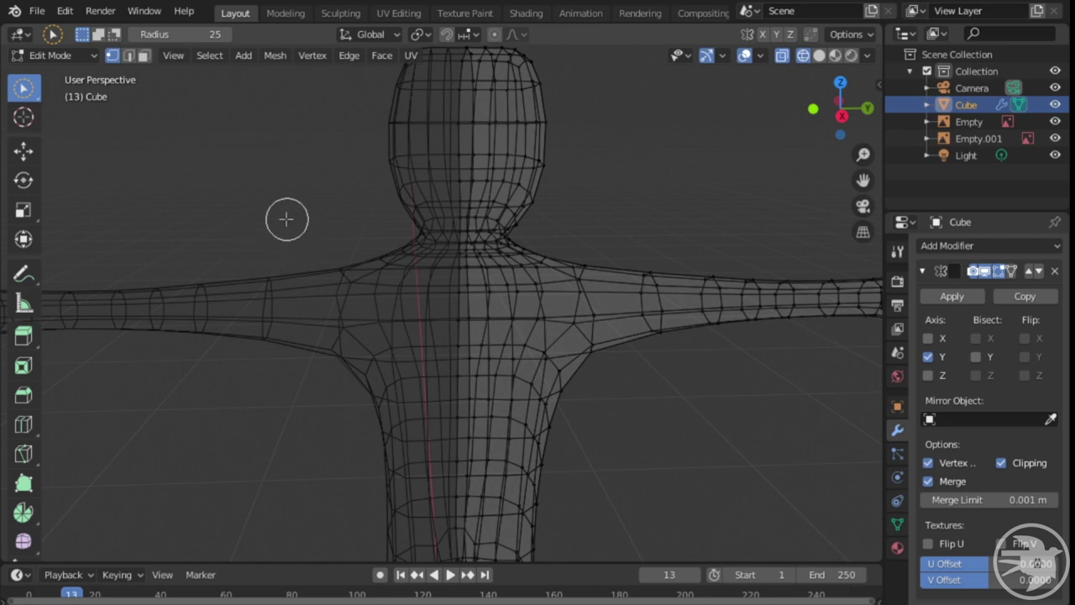
pyautogui.press('z')
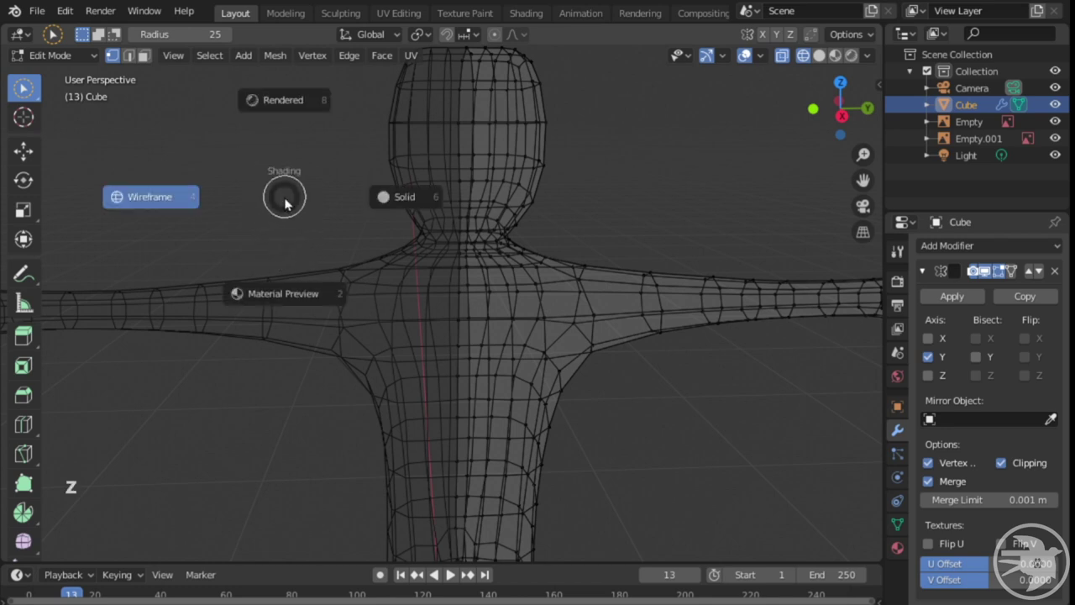
pyautogui.click(402, 200)
# - Move the centre-line vertex just above the crotch to smooth the area between the legs
pyautogui.moveTo(564, 351); pyautogui.dragTo(658, 331, button='middle')
pyautogui.press('g')
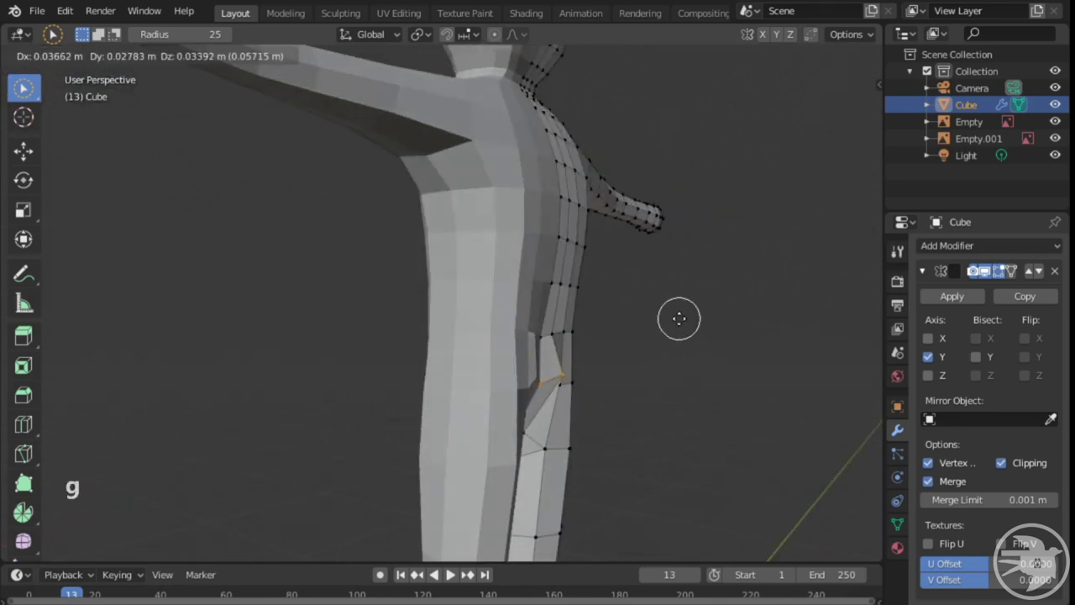
pyautogui.click(680, 318)
pyautogui.moveTo(680, 319); pyautogui.dragTo(655, 277, button='middle')
pyautogui.scroll(4, 650, 316)
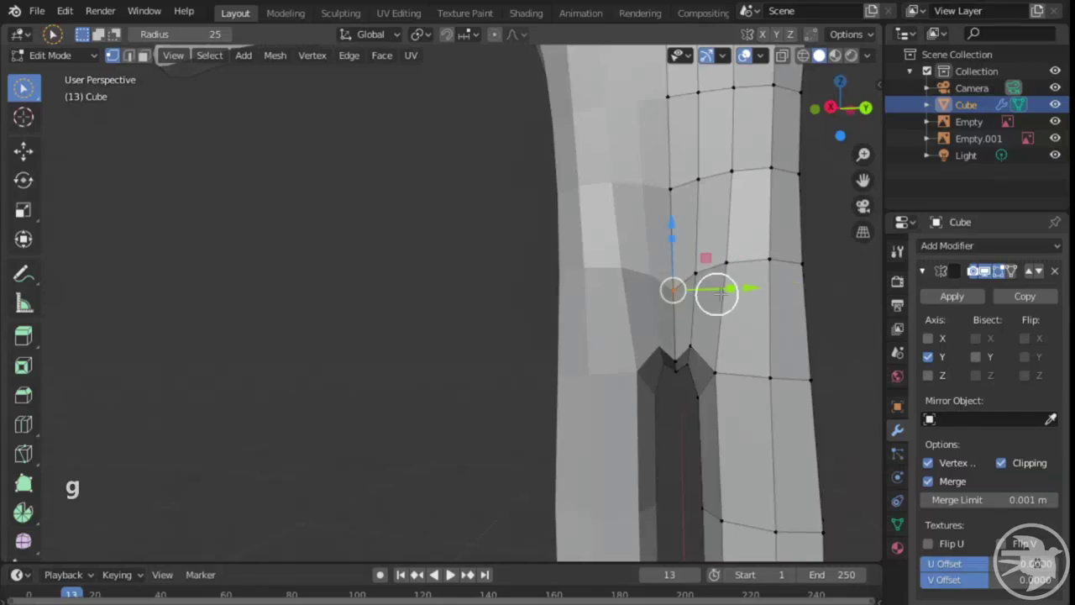
# - Examine the subdivided topology of the head, neck, chest and shoulders
pyautogui.scroll(-8, 636, 314)
pyautogui.moveTo(650, 375); pyautogui.dragTo(628, 431, button='middle')
pyautogui.moveTo(353, 210); pyautogui.dragTo(444, 242, button='middle')
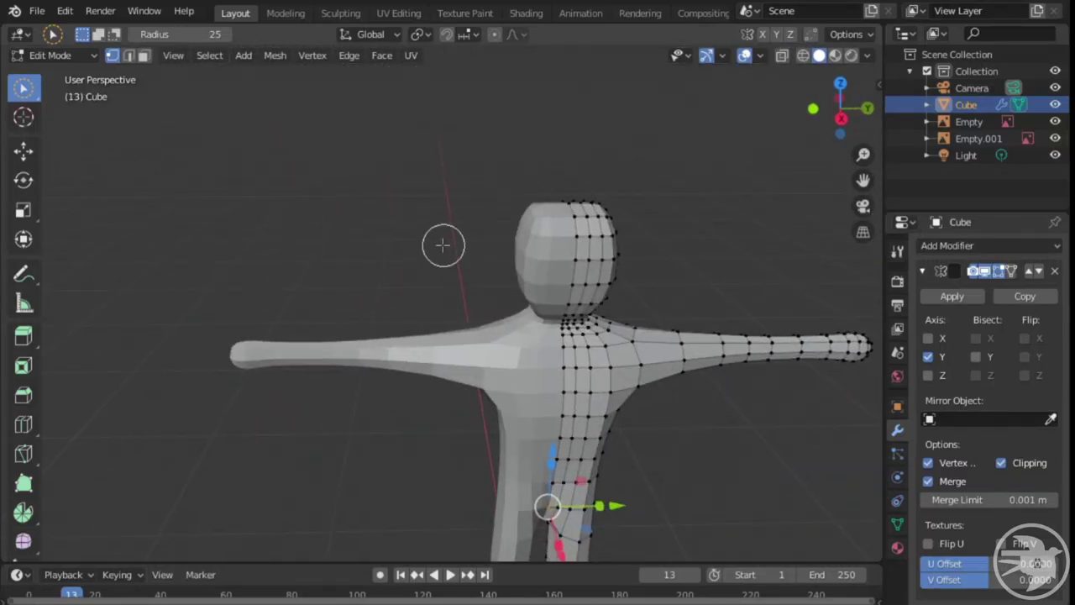
pyautogui.scroll(6, 513, 293)
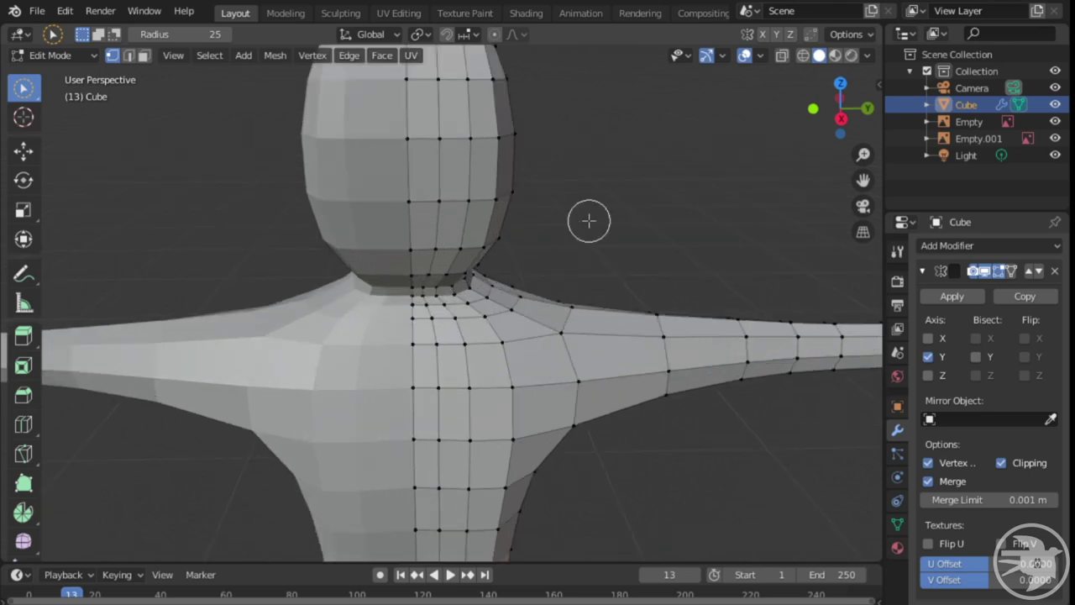
pyautogui.moveTo(588, 221)
pyautogui.mouseDown(button='middle')
pyautogui.moveTo(505, 312)
pyautogui.moveTo(581, 235)
pyautogui.mouseUp(button='middle')
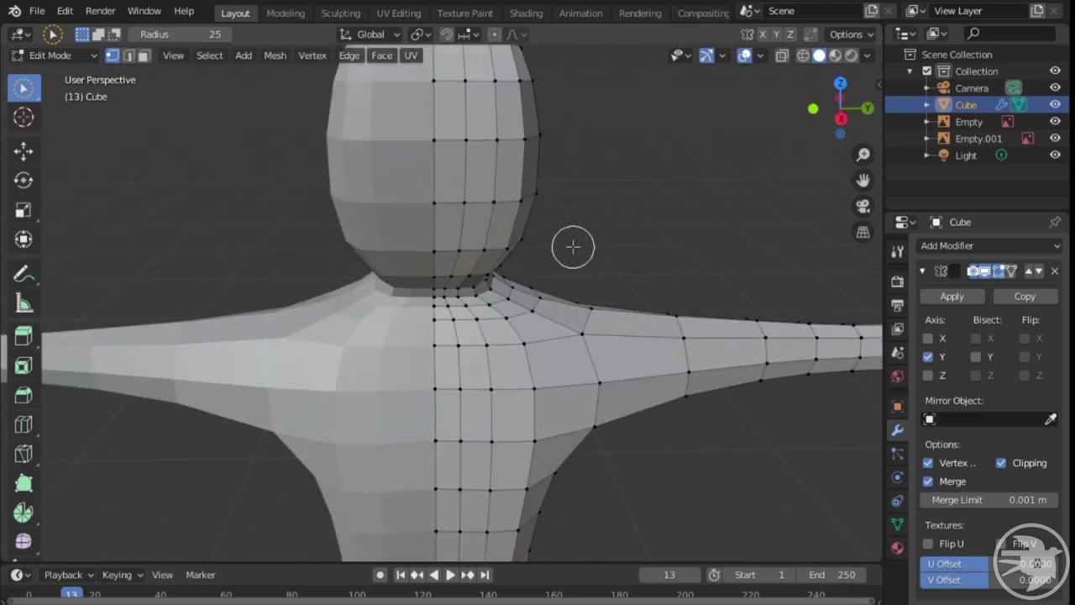
pyautogui.keyDown('shift'); pyautogui.moveTo(524, 286); pyautogui.dragTo(546, 339, button='middle'); pyautogui.keyUp('shift')
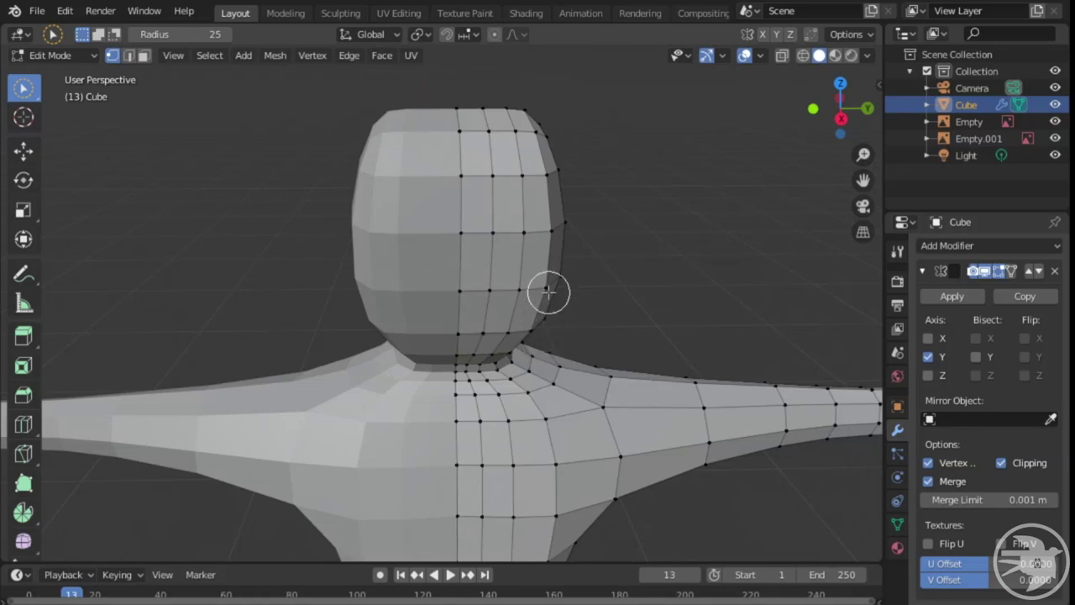
pyautogui.scroll(-3, 550, 296)
pyautogui.scroll(2, 564, 310)
pyautogui.keyDown('shift'); pyautogui.moveTo(575, 314); pyautogui.dragTo(483, 259, button='middle'); pyautogui.keyUp('shift')
pyautogui.scroll(6, 454, 344)
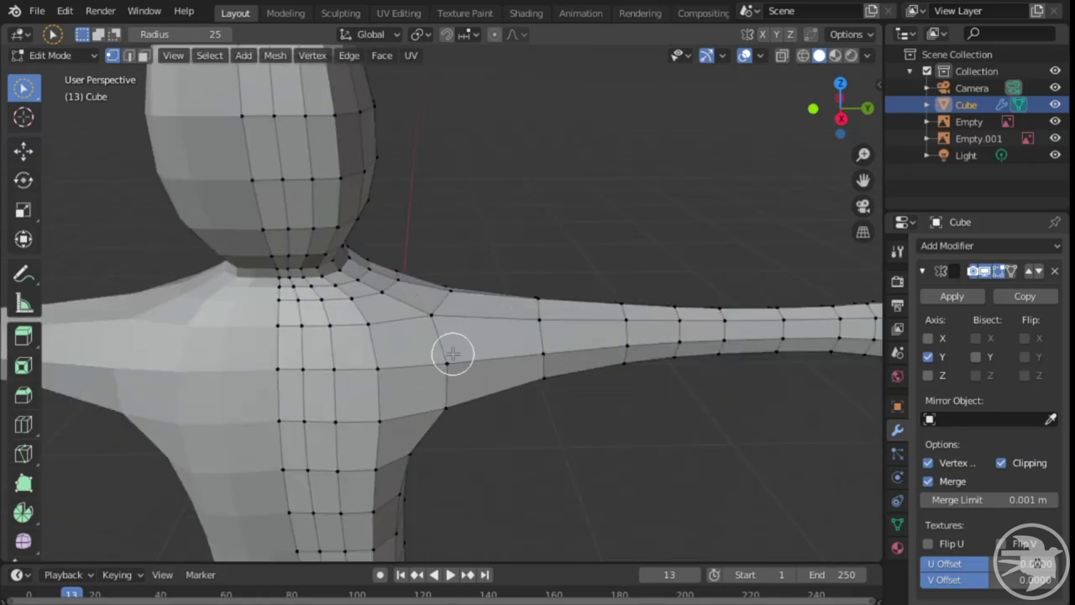
pyautogui.keyDown('shift'); pyautogui.moveTo(505, 344); pyautogui.dragTo(598, 292, button='middle'); pyautogui.keyUp('shift')
pyautogui.press('g')
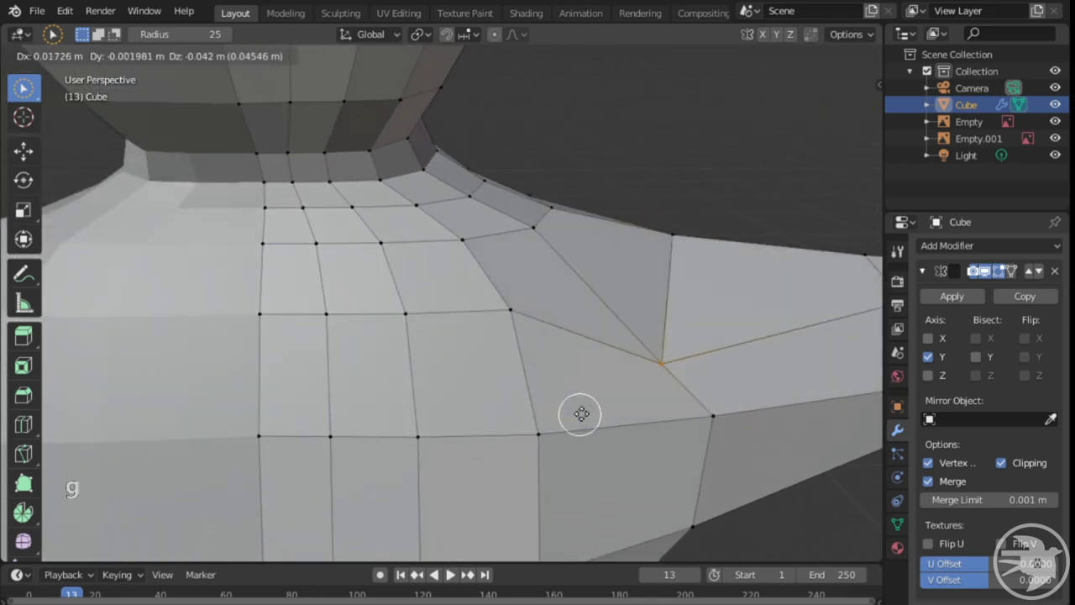
pyautogui.rightClick(597, 372)
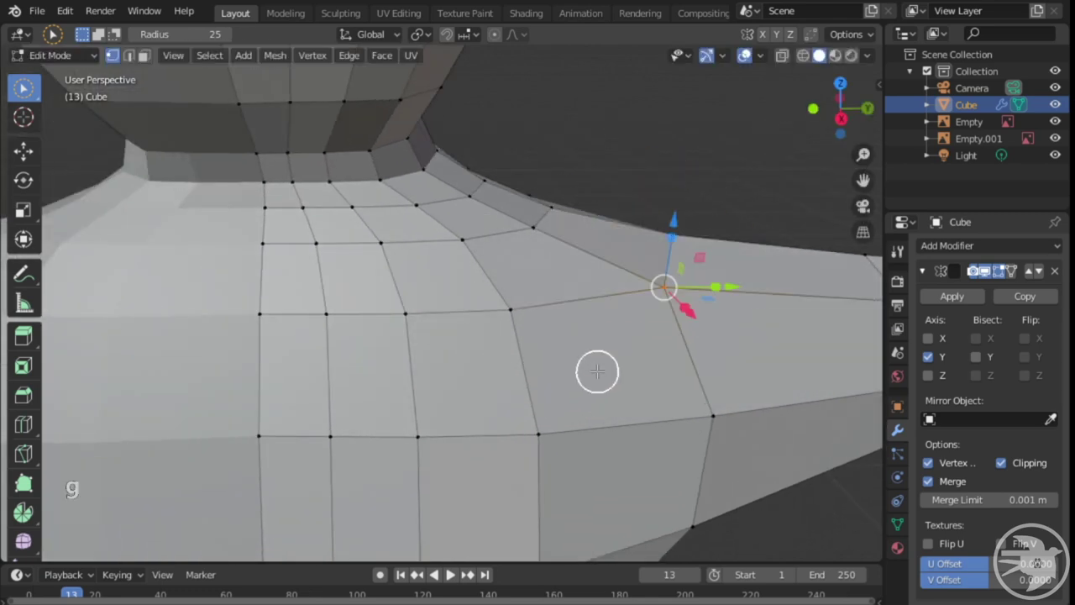
# - Turn on proportional editing with the front shoulder vertex selected
pyautogui.keyDown('shift'); pyautogui.moveTo(645, 367); pyautogui.dragTo(515, 409, button='middle'); pyautogui.keyUp('shift')
pyautogui.scroll(-3, 602, 372)
pyautogui.scroll(-2, 515, 409)
pyautogui.keyDown('shift'); pyautogui.moveTo(429, 384); pyautogui.dragTo(524, 382, button='middle'); pyautogui.keyUp('shift')
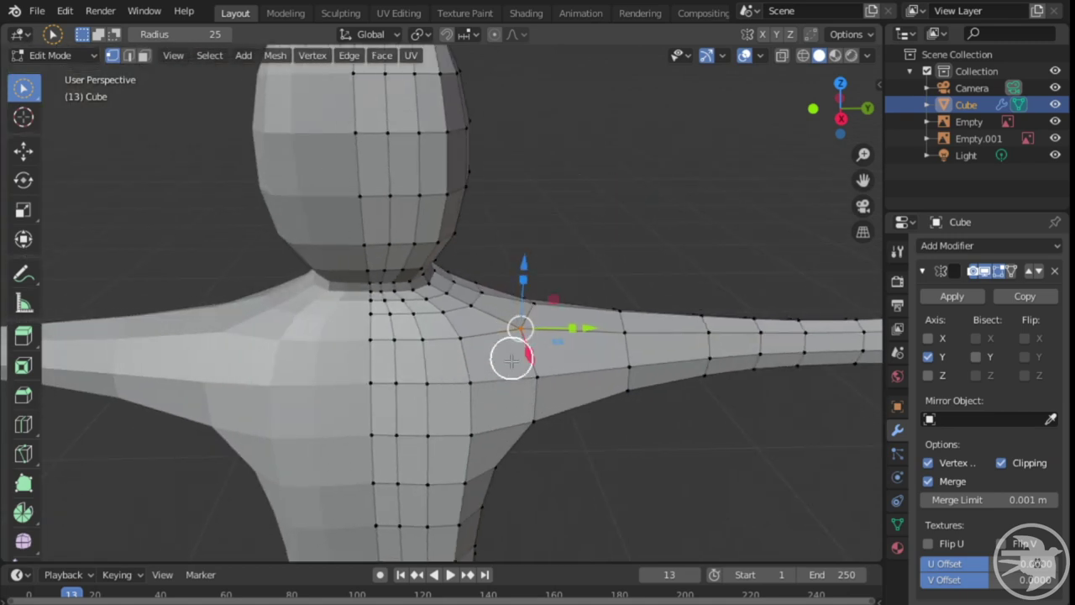
pyautogui.moveTo(512, 361); pyautogui.dragTo(576, 221, button='middle')
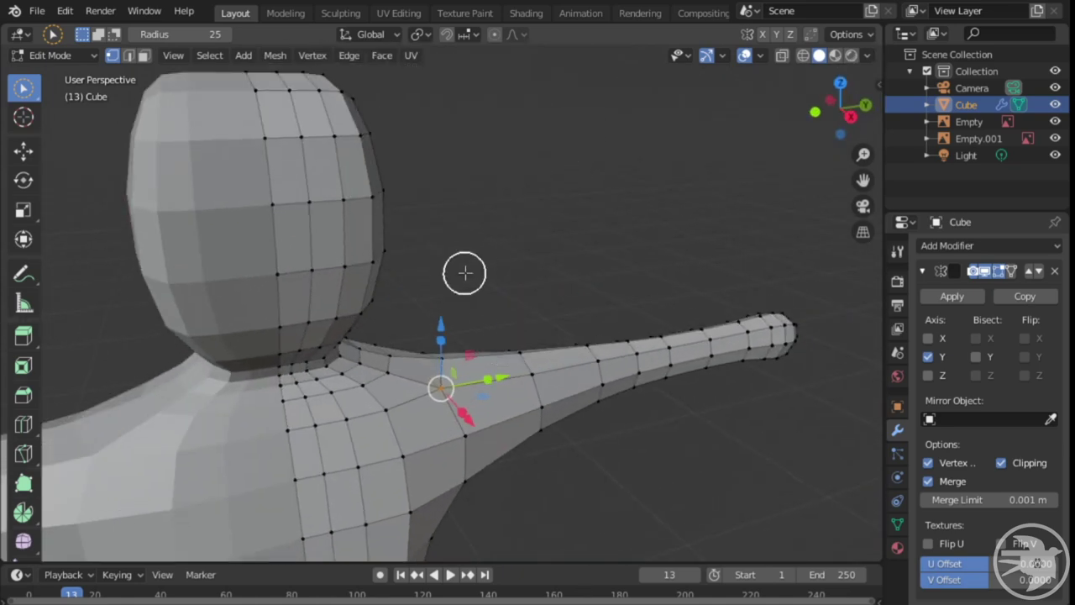
pyautogui.moveTo(464, 272); pyautogui.dragTo(533, 256, button='middle')
pyautogui.moveTo(555, 218); pyautogui.dragTo(537, 126, button='middle')
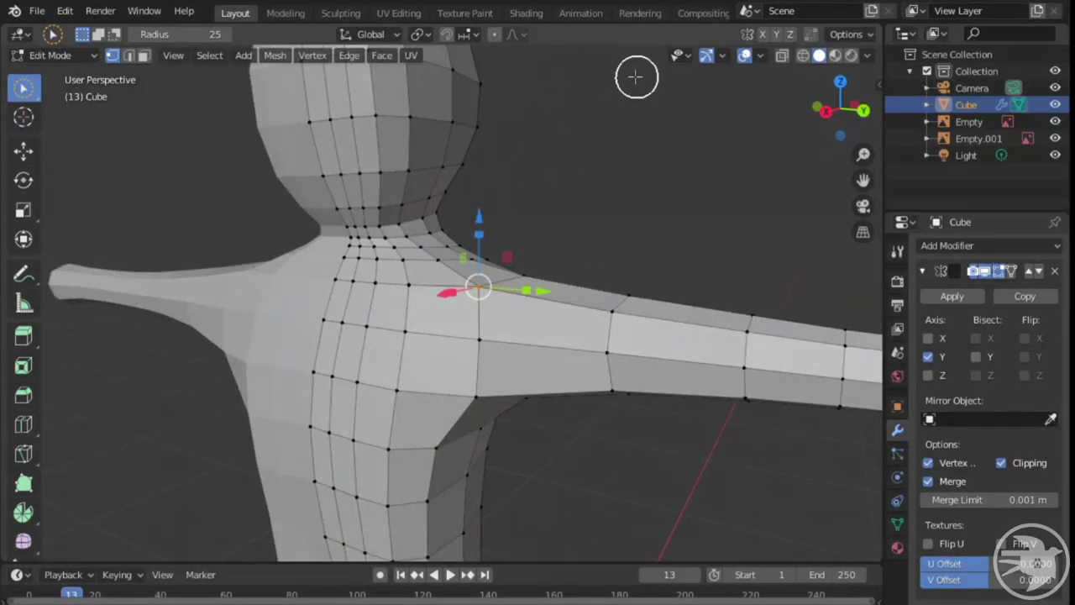
pyautogui.click(493, 35)
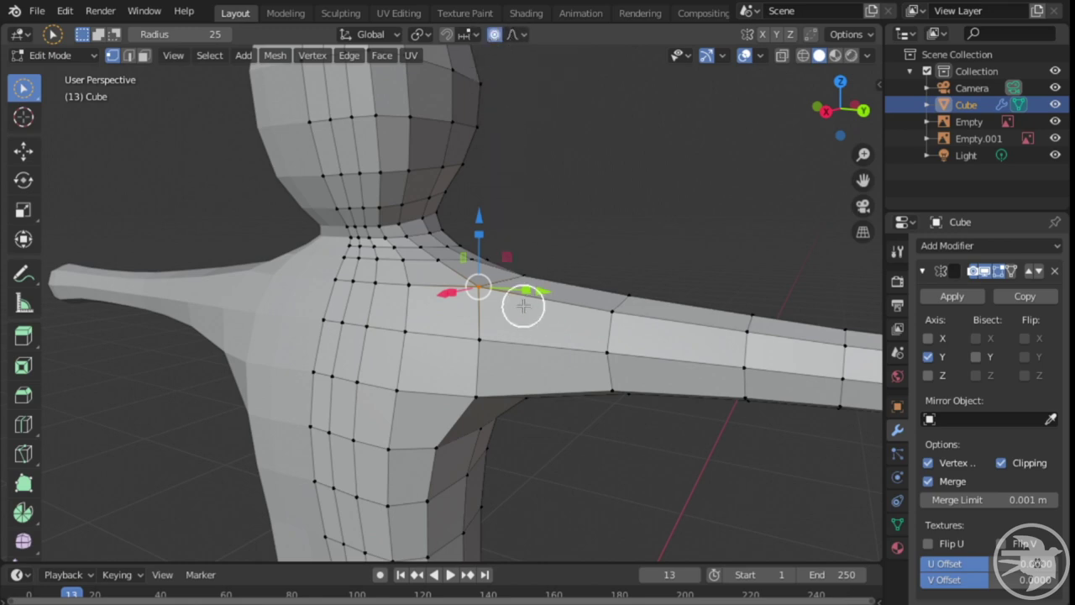
# - Try moving the front shoulder vertex with proportional editing, testing influence sizes of 1.00 and 0.75
pyautogui.moveTo(523, 307); pyautogui.dragTo(558, 294, button='middle')
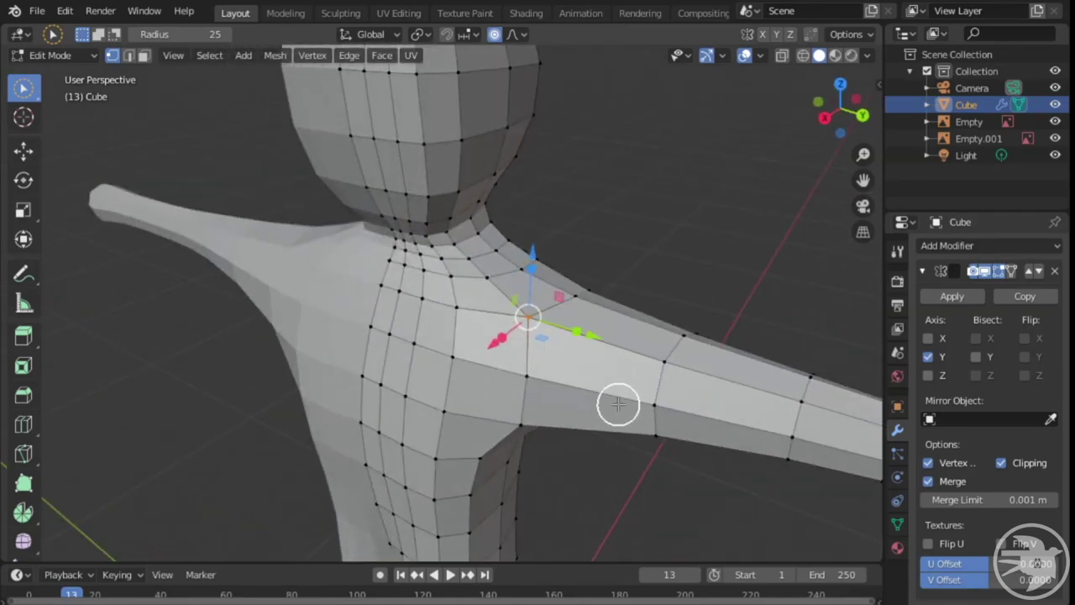
pyautogui.press('g')
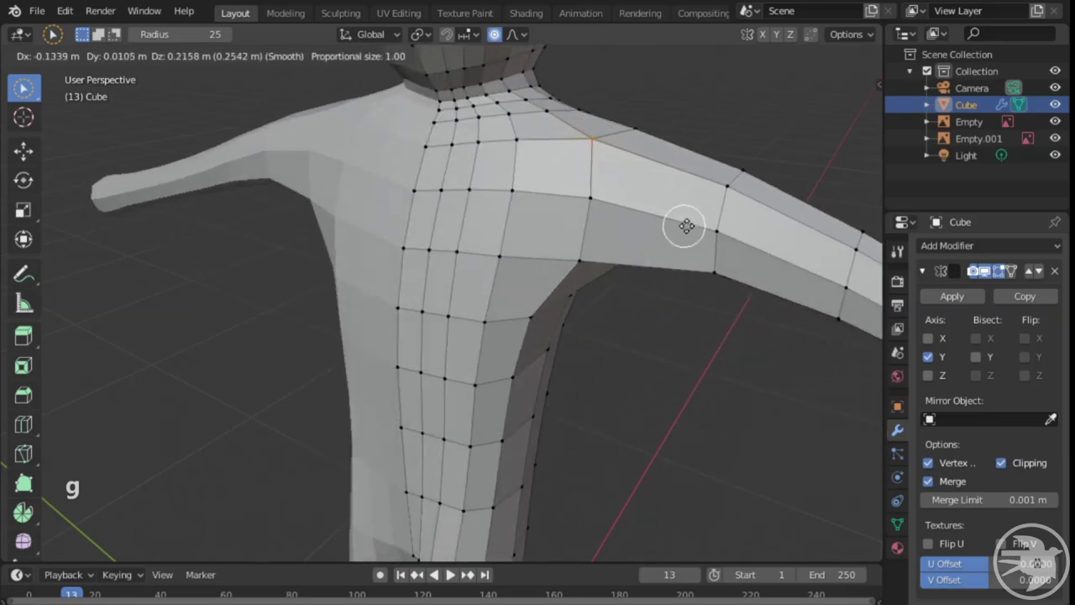
pyautogui.scroll(3, 686, 225)
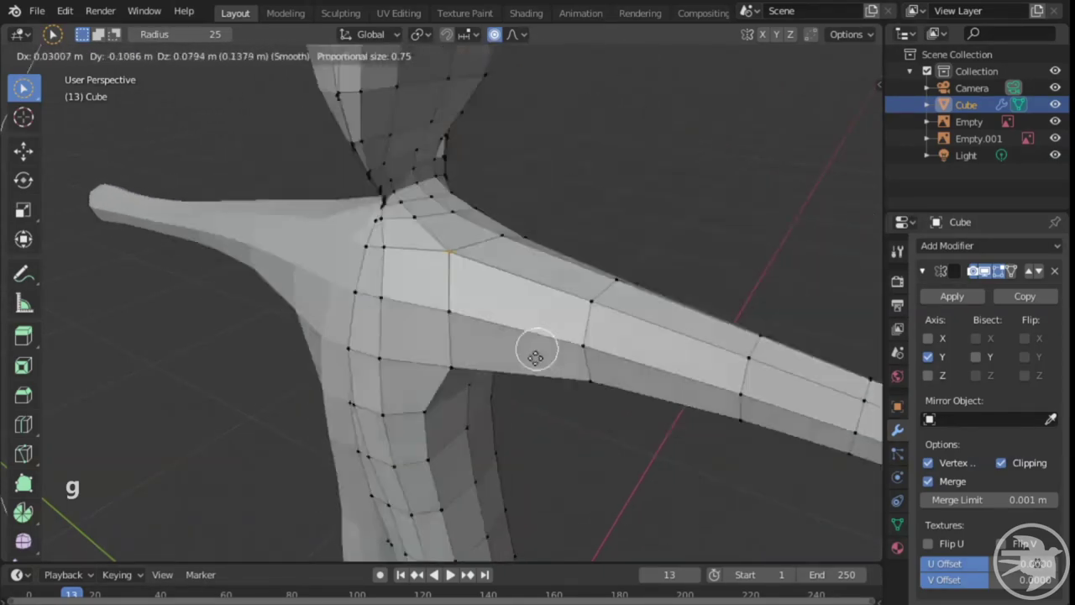
pyautogui.click(595, 357)
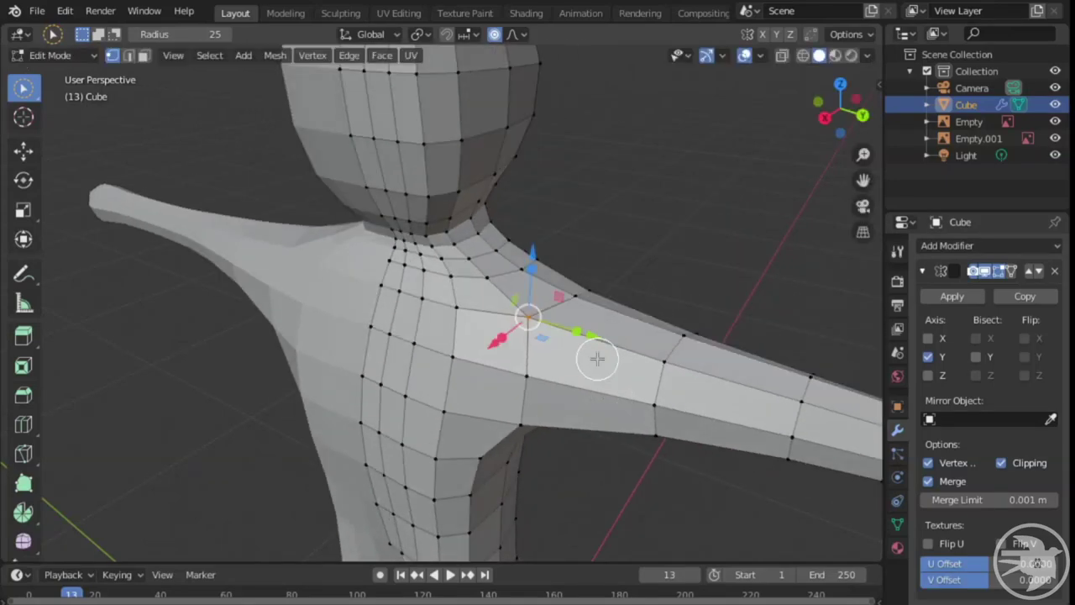
# - Try bending the whole arm by moving the vertices at the hand's tip with proportional size 0.75
pyautogui.keyDown('shift'); pyautogui.moveTo(770, 411); pyautogui.dragTo(405, 291, button='middle'); pyautogui.keyUp('shift')
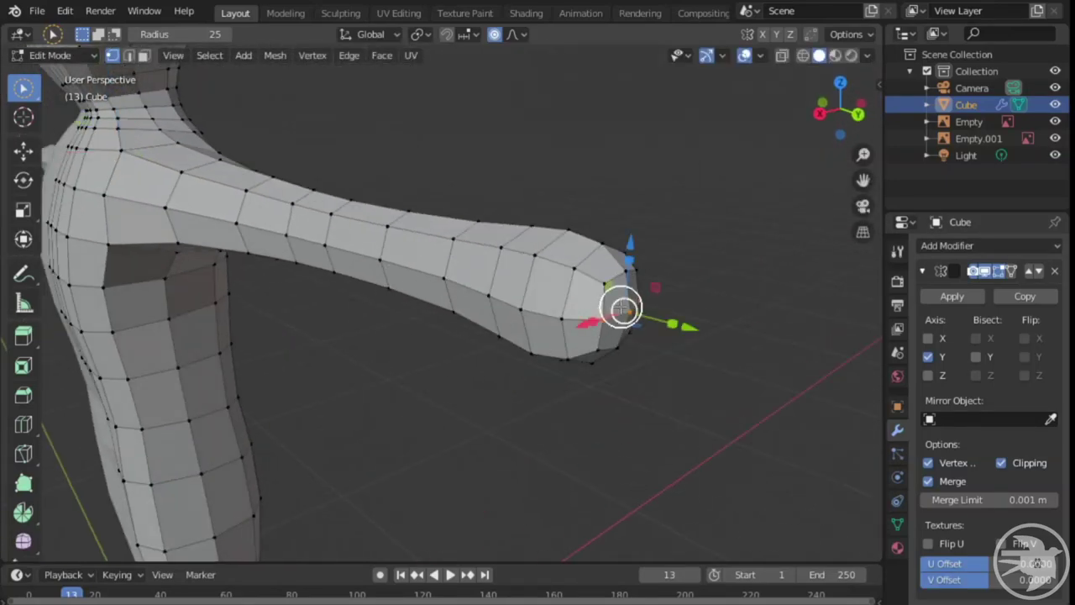
pyautogui.press('g')
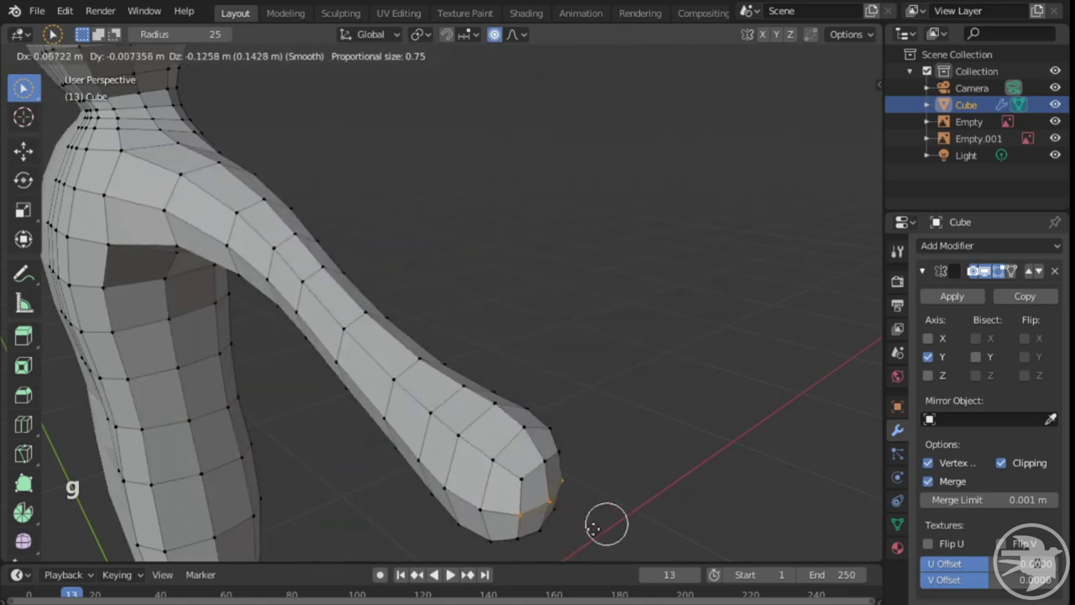
pyautogui.rightClick(476, 355)
# - Examine the mesh around the shoulder, neck and head up close
pyautogui.keyDown('shift'); pyautogui.moveTo(470, 266); pyautogui.dragTo(528, 297, button='middle'); pyautogui.keyUp('shift')
pyautogui.scroll(-2, 605, 305)
pyautogui.moveTo(461, 302); pyautogui.dragTo(491, 290, button='middle')
pyautogui.scroll(5, 491, 288)
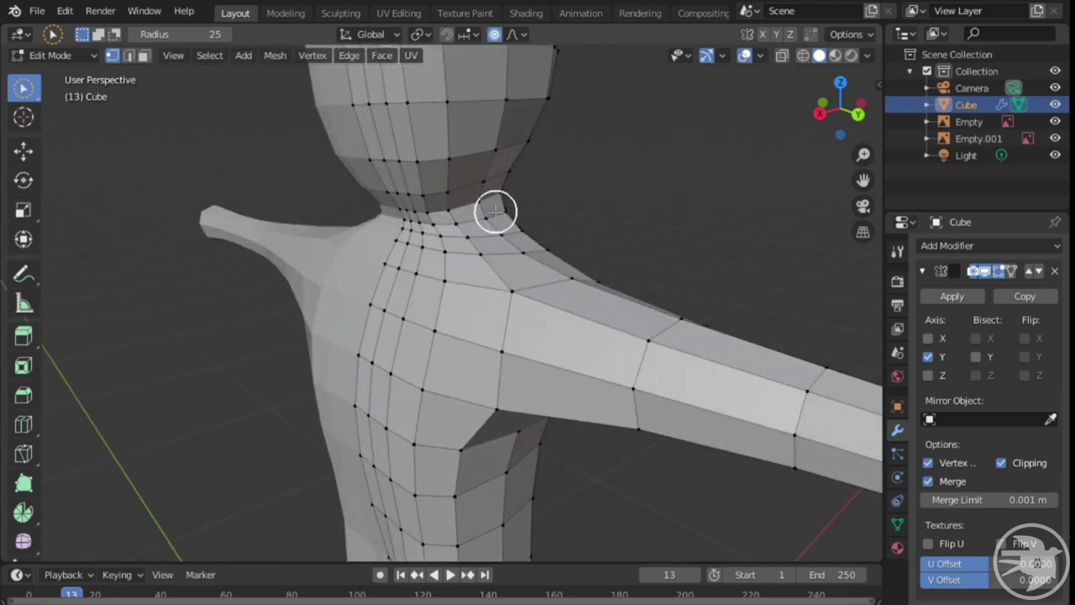
pyautogui.keyDown('shift'); pyautogui.moveTo(468, 182); pyautogui.dragTo(407, 232, button='middle'); pyautogui.keyUp('shift')
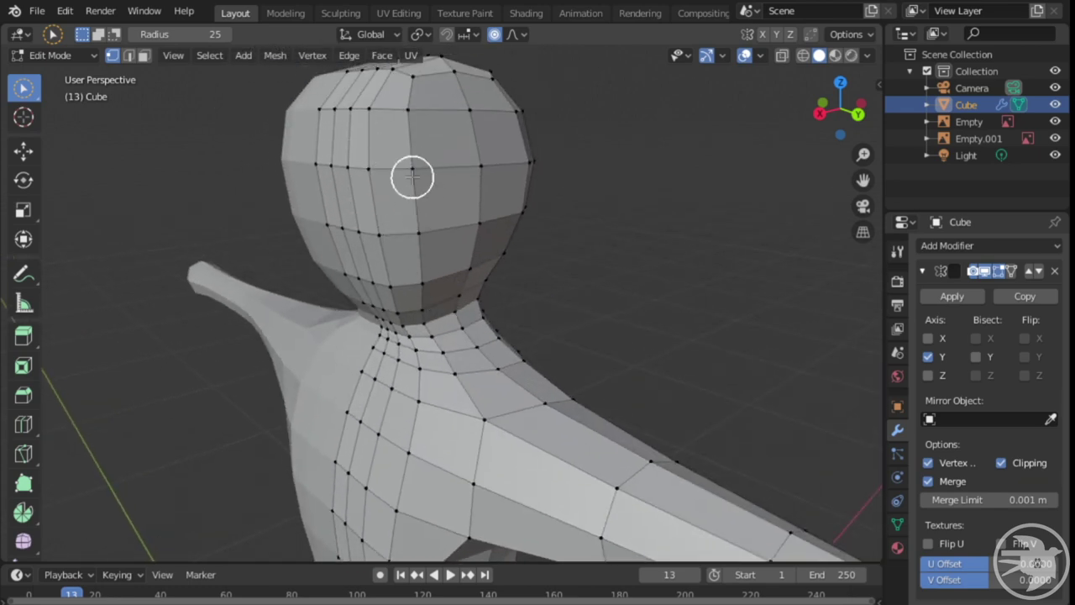
pyautogui.keyDown('shift'); pyautogui.moveTo(477, 172); pyautogui.dragTo(493, 221, button='middle'); pyautogui.keyUp('shift')
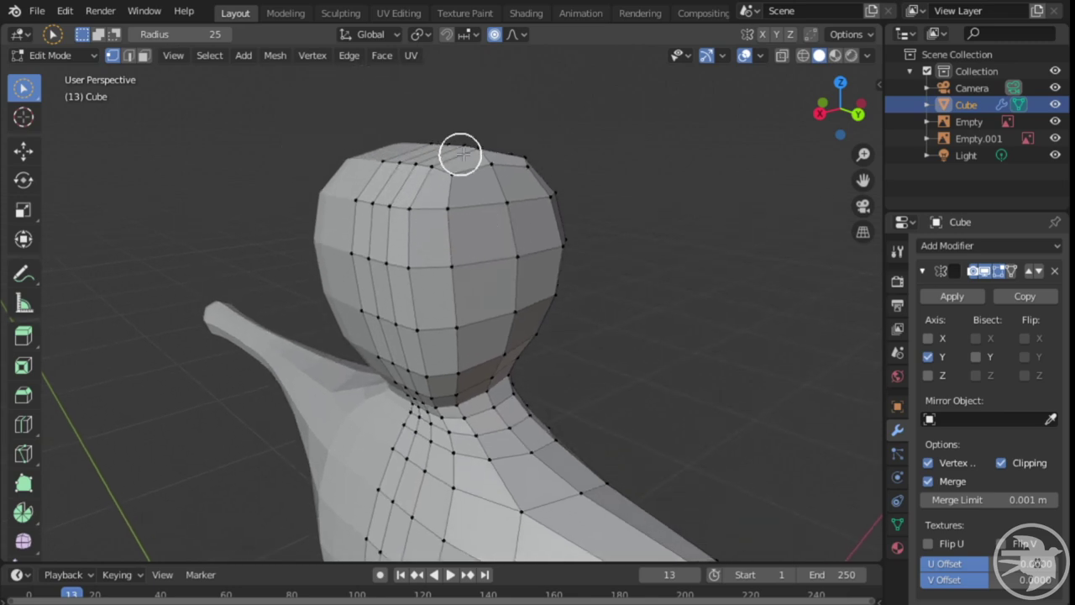
pyautogui.keyDown('shift'); pyautogui.moveTo(489, 337); pyautogui.dragTo(420, 139, button='middle'); pyautogui.keyUp('shift')
pyautogui.scroll(-4, 439, 213)
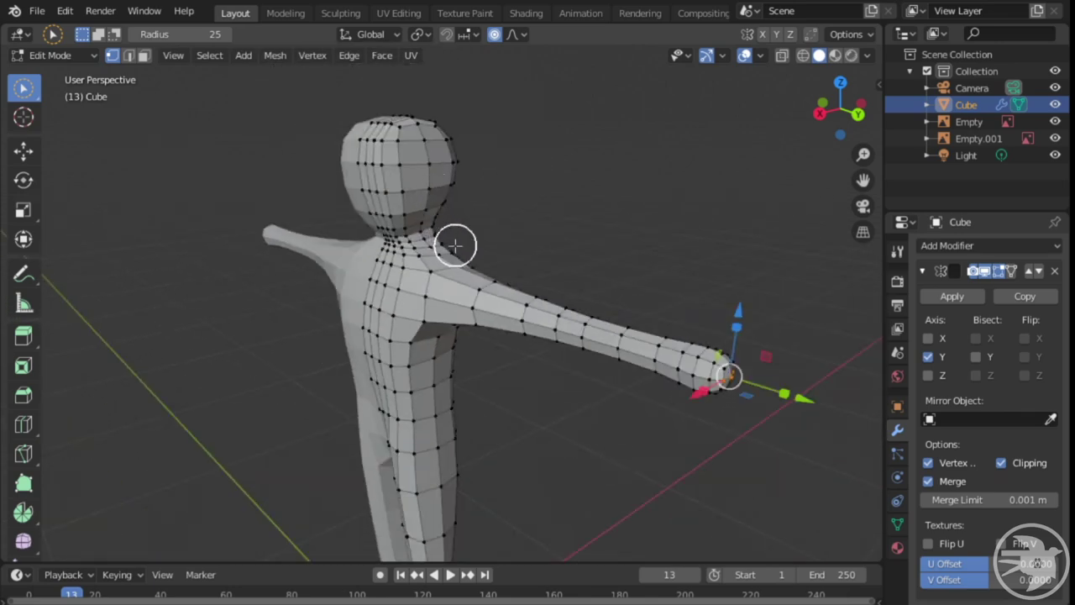
# - Switch the selection tool from Select Circle to Tweak
pyautogui.scroll(2, 454, 246)
pyautogui.keyDown('shift'); pyautogui.moveTo(528, 260); pyautogui.dragTo(420, 263, button='middle'); pyautogui.keyUp('shift')
pyautogui.moveTo(534, 256); pyautogui.dragTo(484, 272, button='middle')
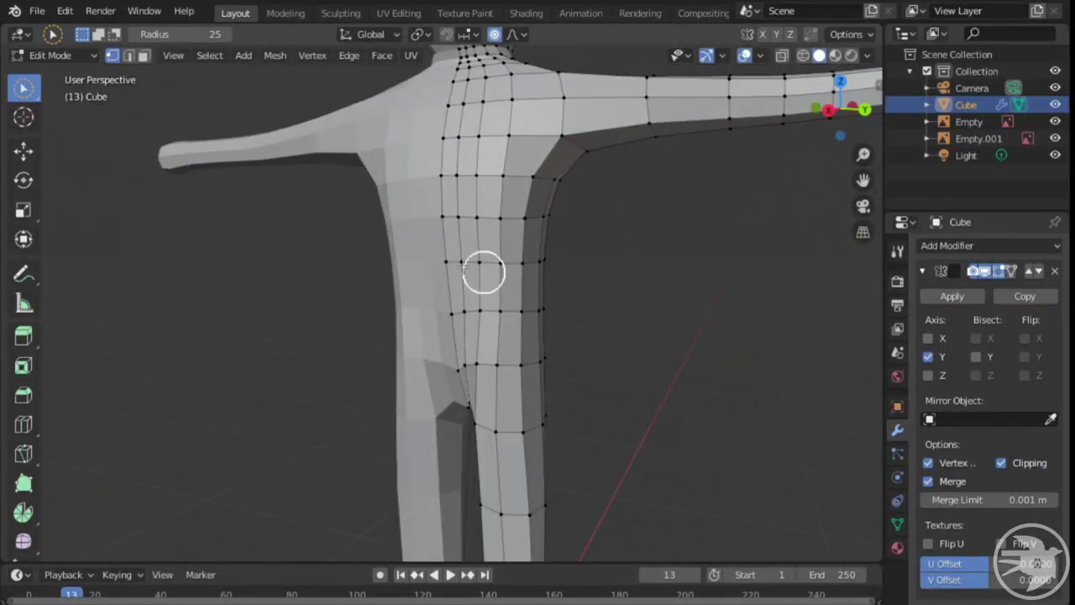
pyautogui.click(24, 95)
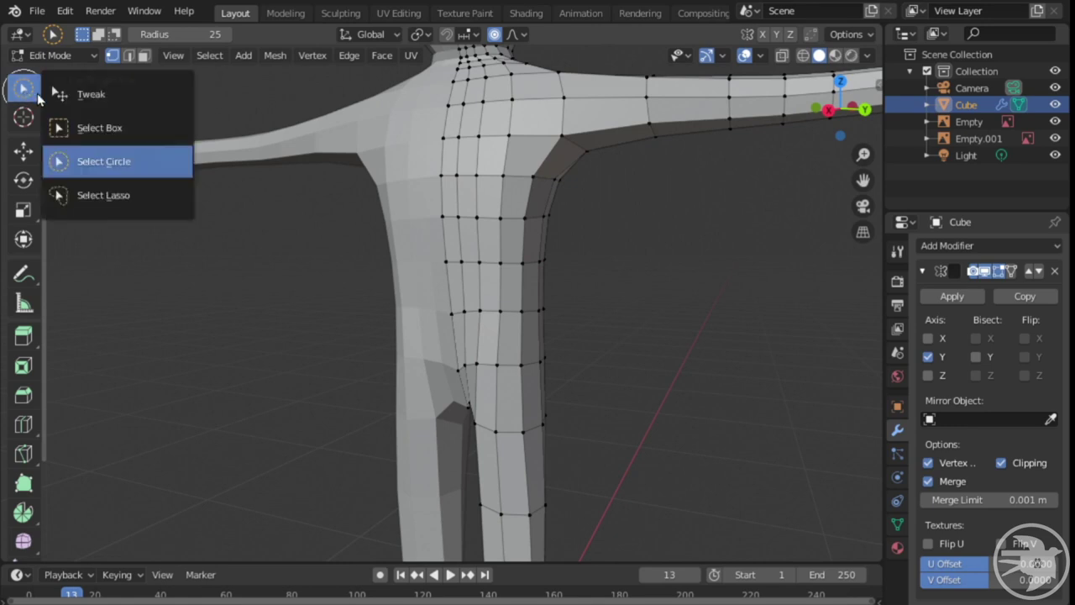
pyautogui.click(80, 90)
# - Try moving the centre-line crotch vertex with proportional editing, varying the influence size between 0.12 and 1.21
pyautogui.moveTo(445, 397); pyautogui.dragTo(491, 252, button='middle')
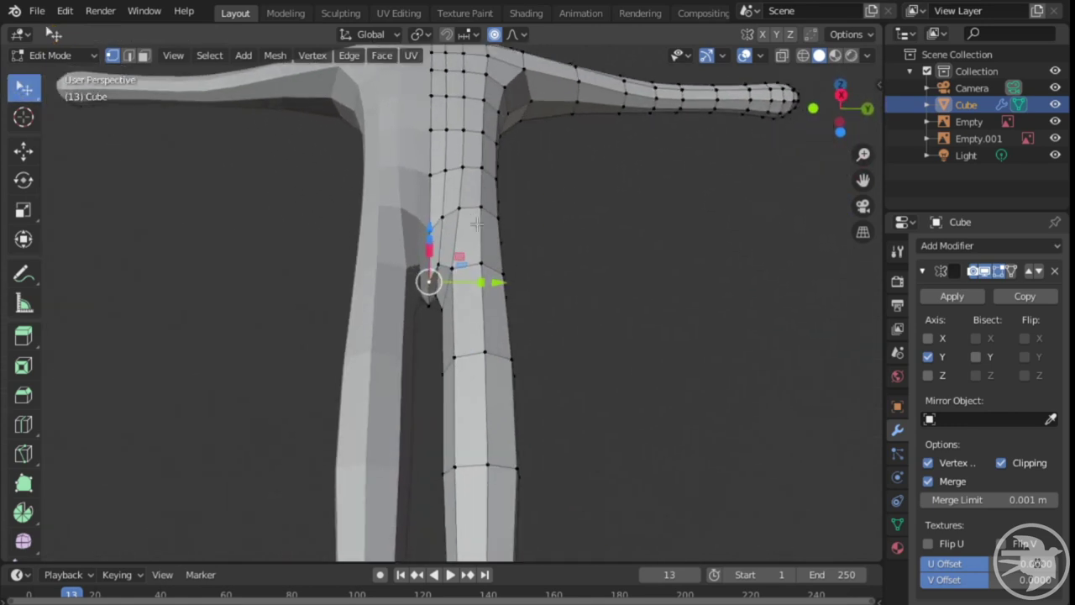
pyautogui.press('g')
pyautogui.scroll(1, 510, 240)
pyautogui.scroll(8, 510, 244)
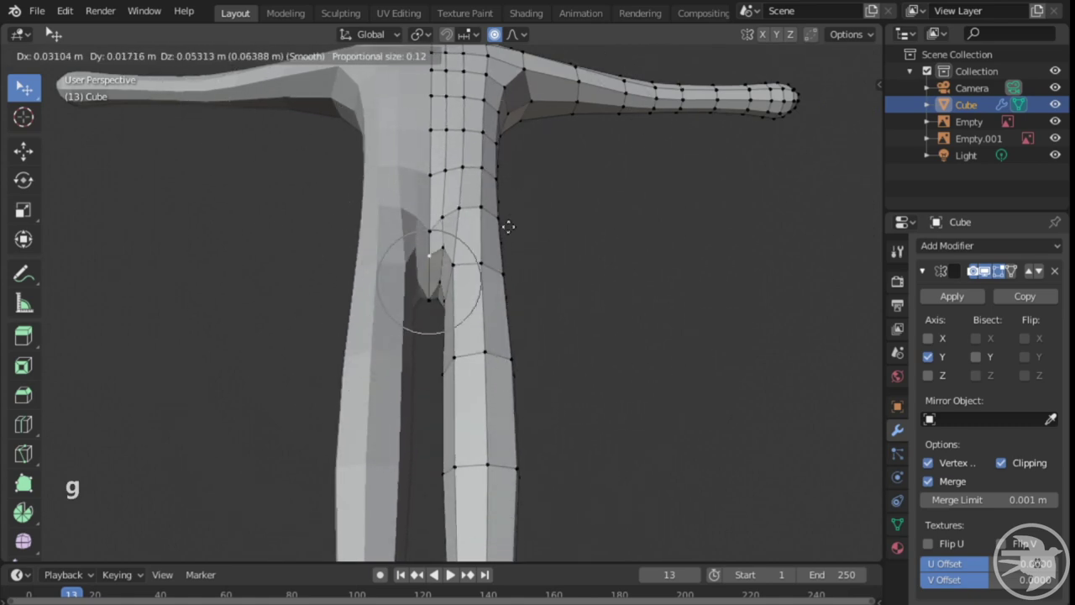
pyautogui.scroll(-1, 600, 211)
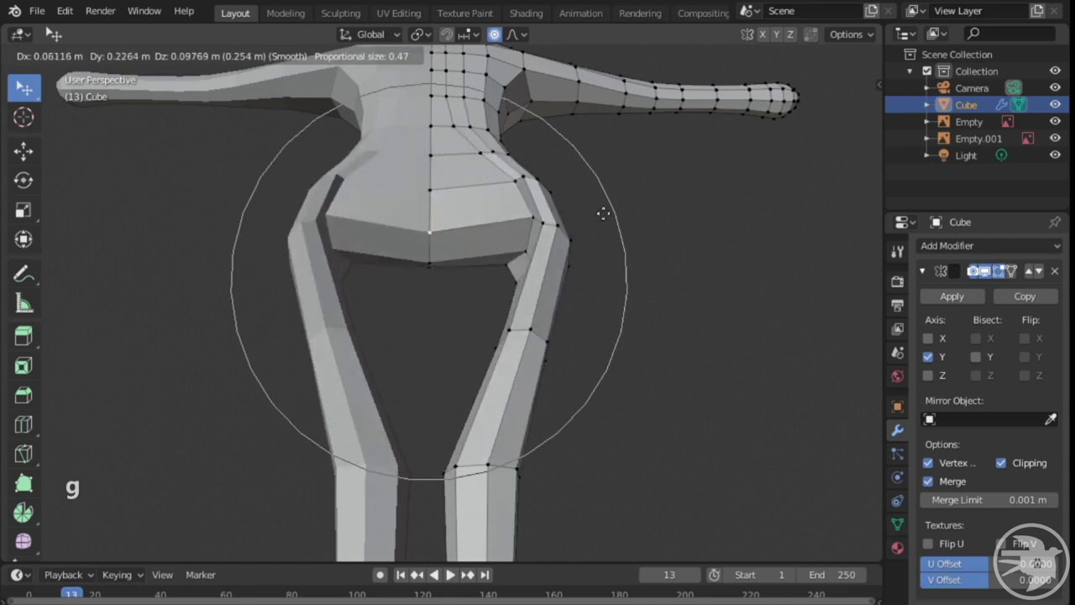
pyautogui.scroll(6, 497, 290)
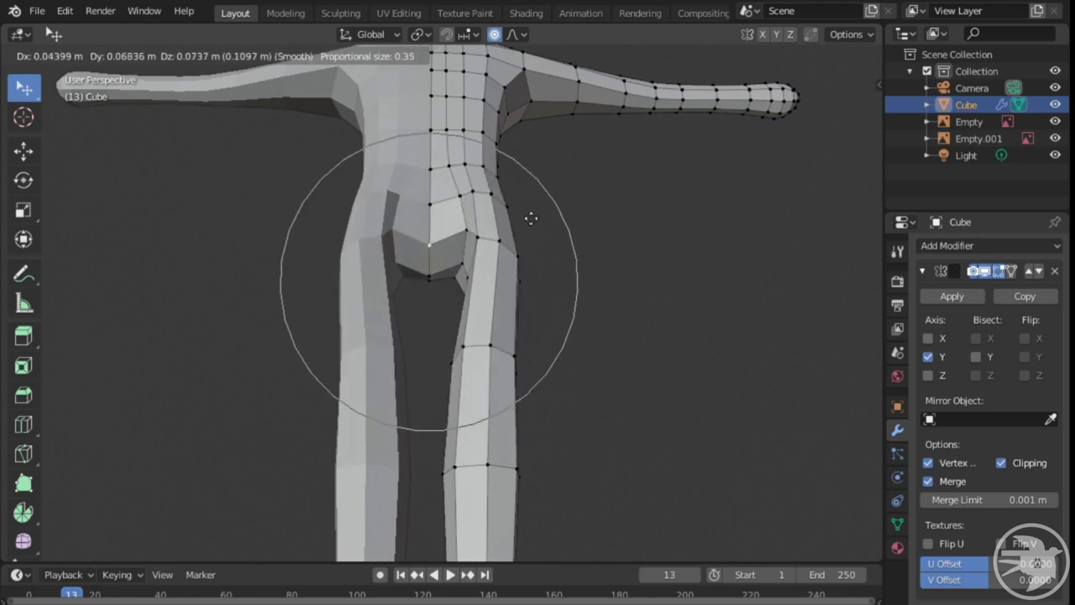
pyautogui.scroll(-13, 531, 218)
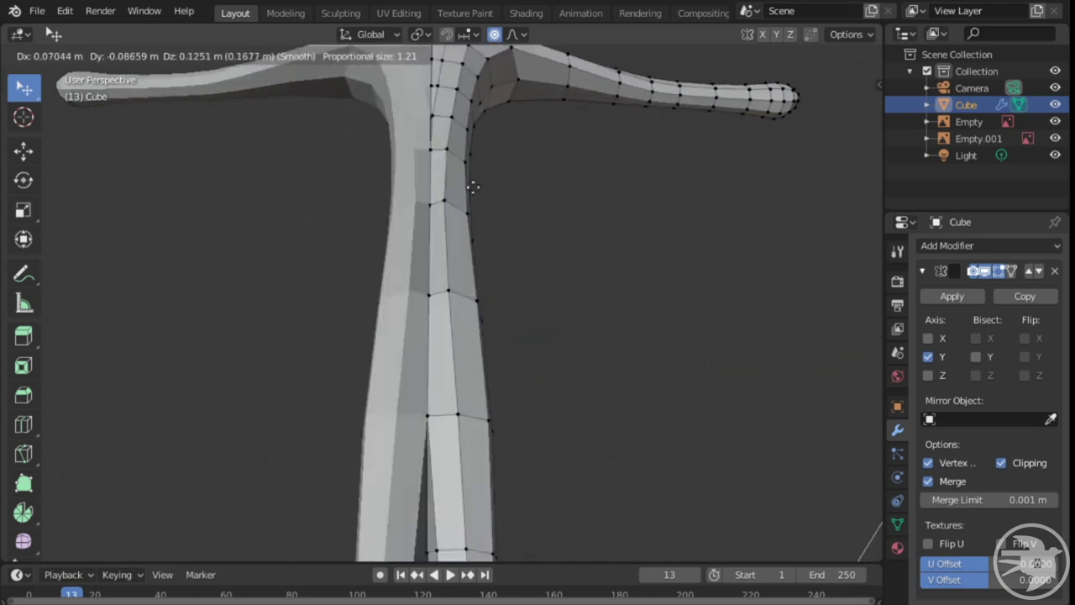
pyautogui.rightClick(517, 306)
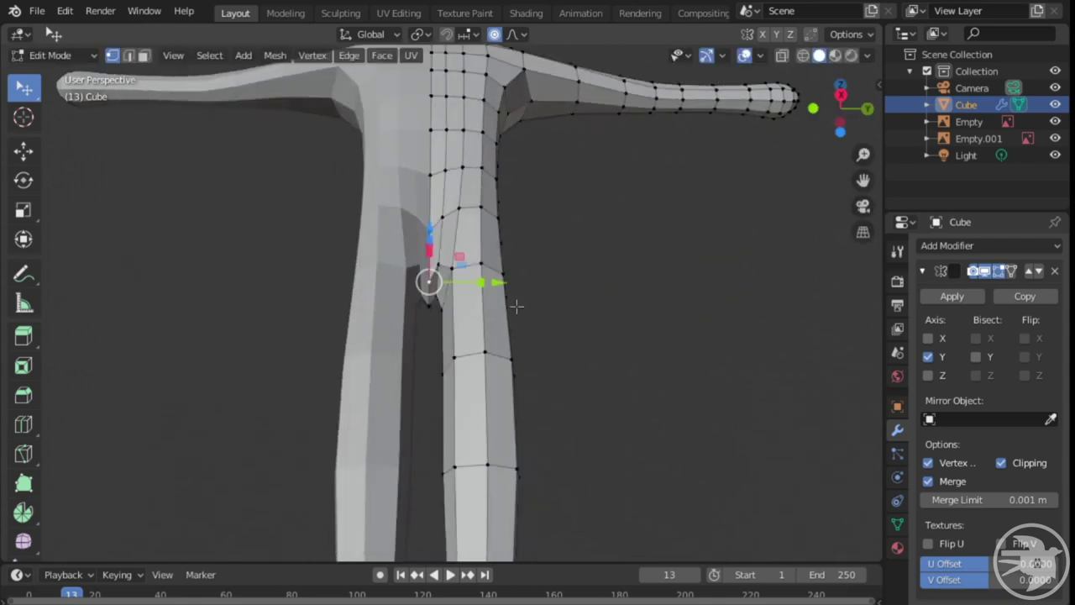
# - Narrow the proportional influence to 0.32 and move centre-line vertices of the upper back to reshape it
pyautogui.moveTo(571, 238); pyautogui.dragTo(506, 286, button='middle')
pyautogui.press('g')
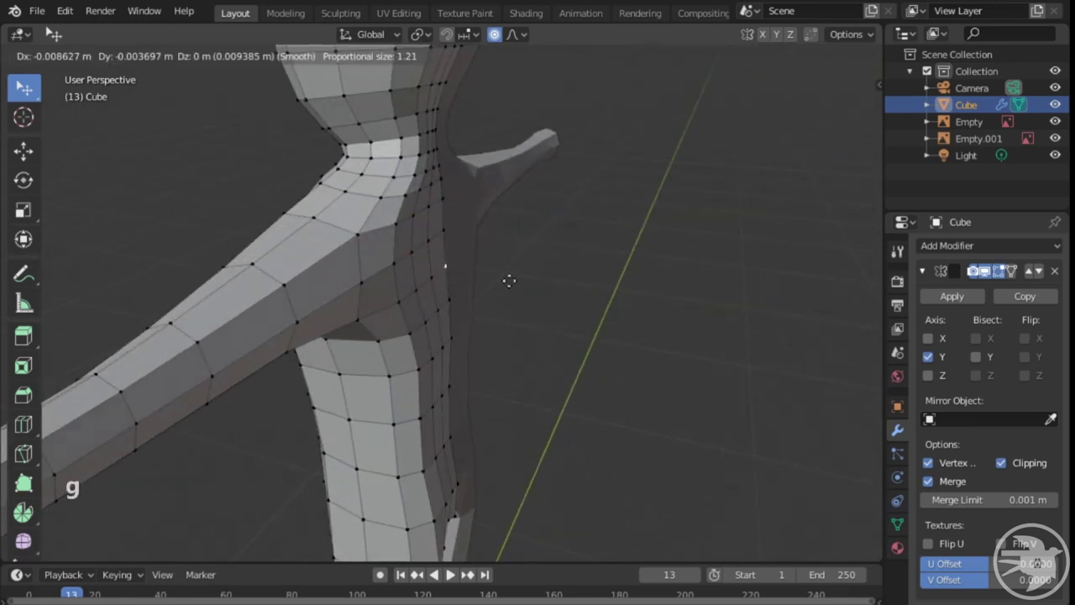
pyautogui.scroll(5, 504, 281)
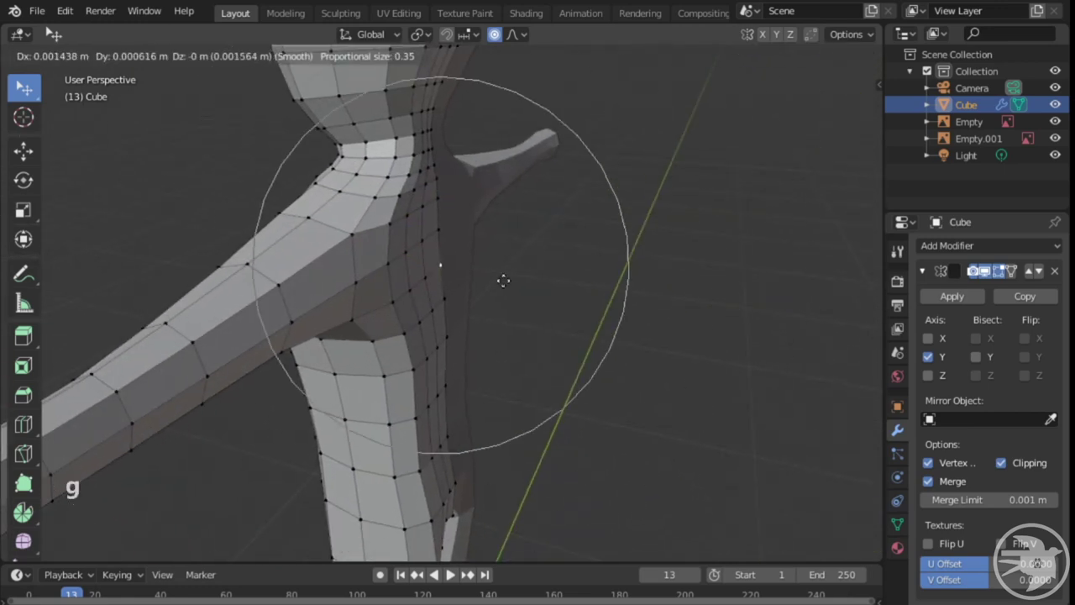
pyautogui.click(504, 278)
pyautogui.scroll(-1, 555, 278)
pyautogui.keyDown('shift'); pyautogui.moveTo(530, 266); pyautogui.dragTo(562, 249, button='middle'); pyautogui.keyUp('shift')
pyautogui.scroll(3, 547, 269)
pyautogui.scroll(1, 558, 247)
pyautogui.press('g')
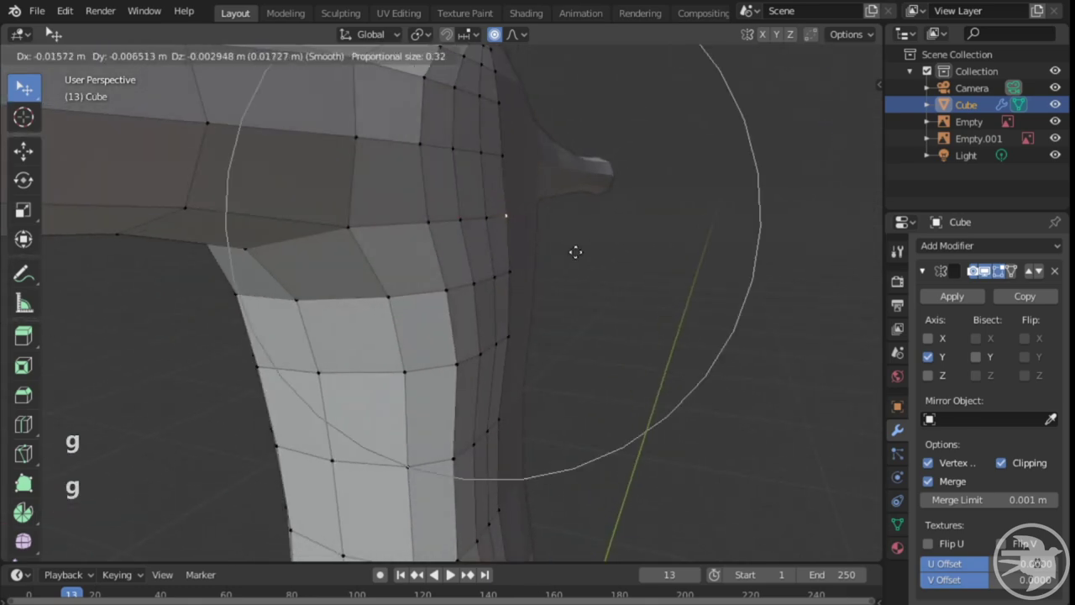
pyautogui.click(603, 241)
# - Reshape the cheek area by moving vertices on the lower front of the head with proportional editing
pyautogui.scroll(-5, 488, 271)
pyautogui.moveTo(488, 271); pyautogui.dragTo(584, 342, button='middle')
pyautogui.press('g')
pyautogui.click(587, 352)
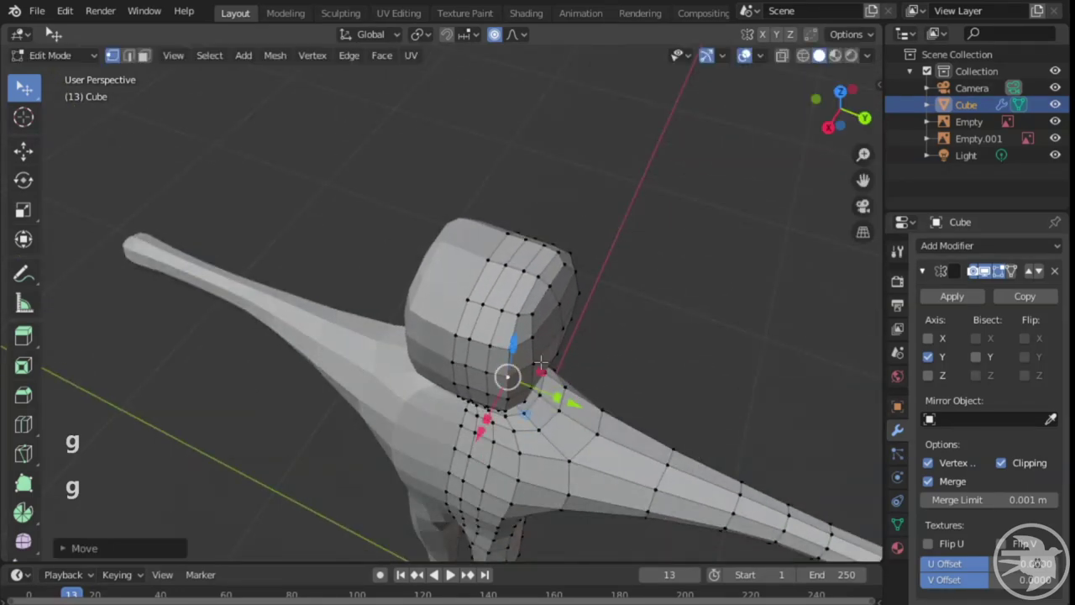
pyautogui.press('g')
pyautogui.click(544, 351)
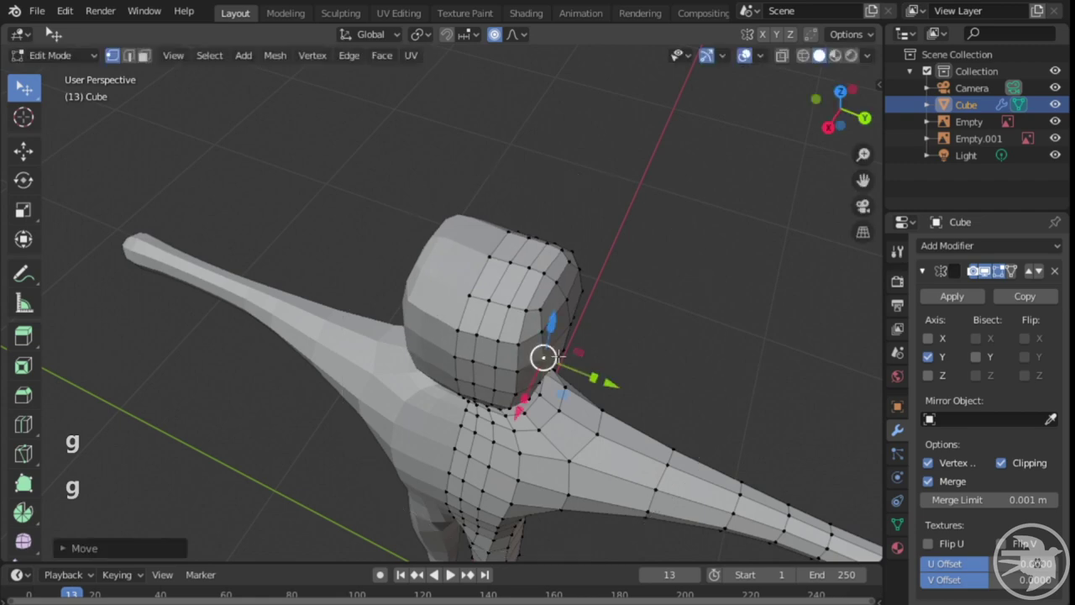
# - Adjust the crotch between the legs by moving its centre-line vertices with proportional size 0.32
pyautogui.moveTo(544, 353); pyautogui.dragTo(426, 280, button='middle')
pyautogui.press('g')
pyautogui.click(483, 206)
pyautogui.press('g')
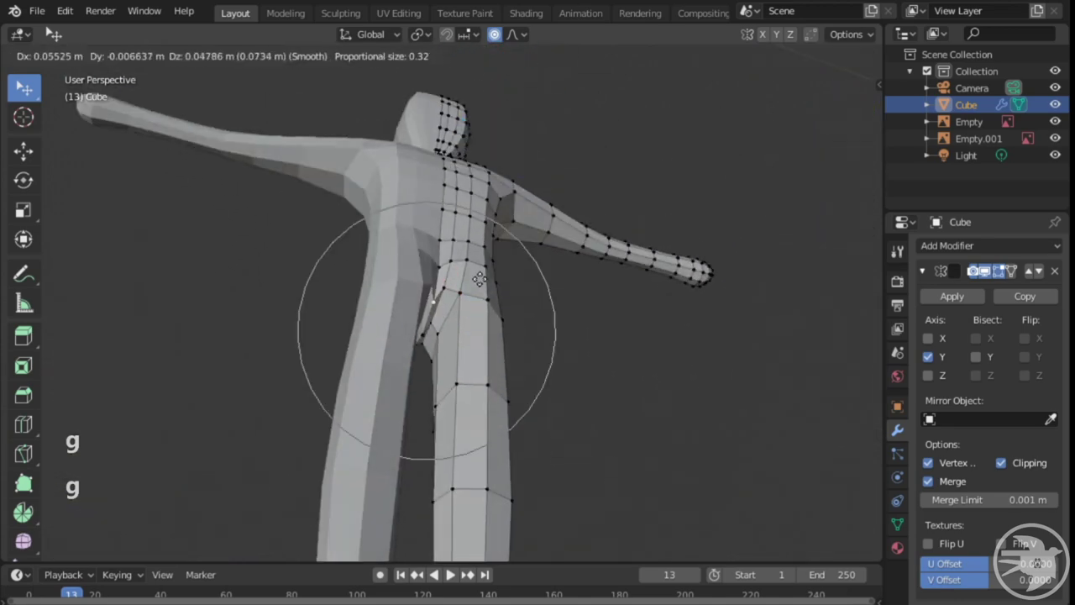
pyautogui.click(485, 301)
# - Adjust the side of the torso just below the armpit by moving its vertices with proportional editing
pyautogui.moveTo(486, 300); pyautogui.dragTo(499, 246, button='middle')
pyautogui.scroll(-5, 498, 246)
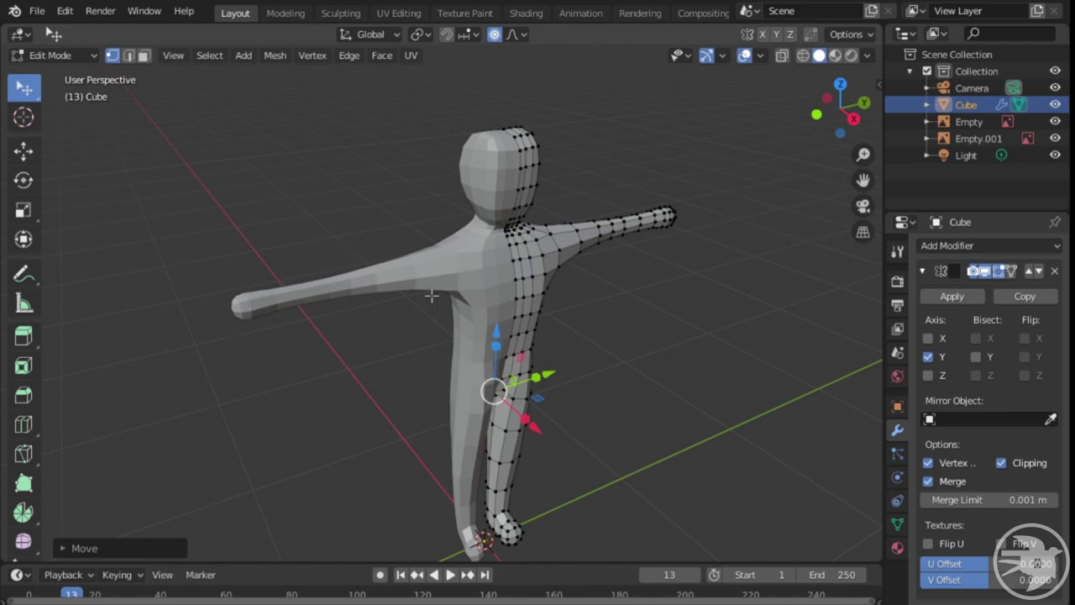
pyautogui.moveTo(581, 313); pyautogui.dragTo(472, 296, button='middle')
pyautogui.scroll(4, 382, 244)
pyautogui.moveTo(442, 244); pyautogui.dragTo(504, 252, button='middle')
pyautogui.press('g')
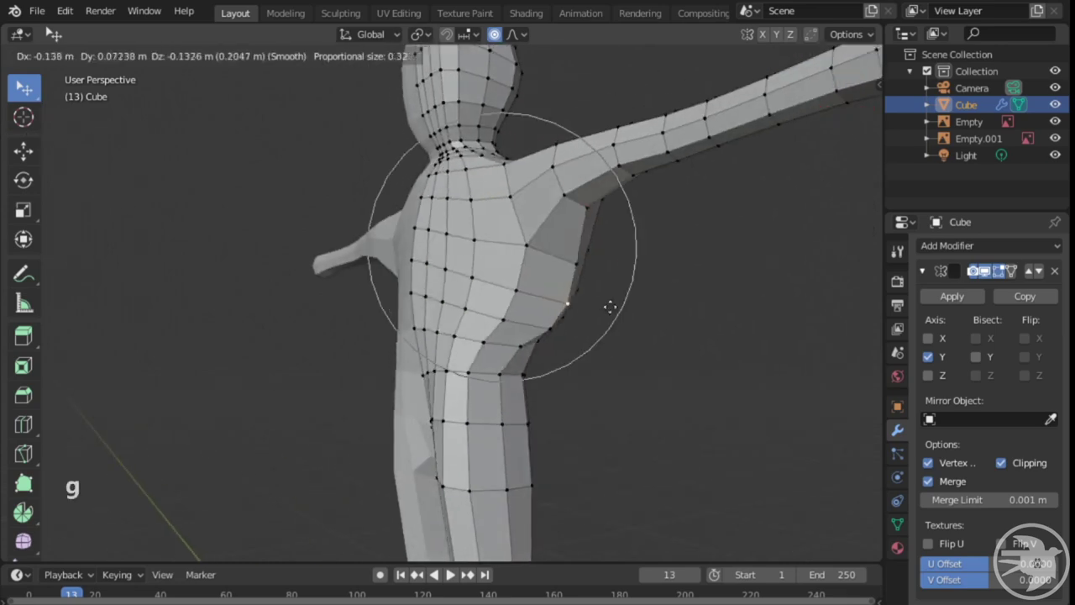
pyautogui.click(549, 243)
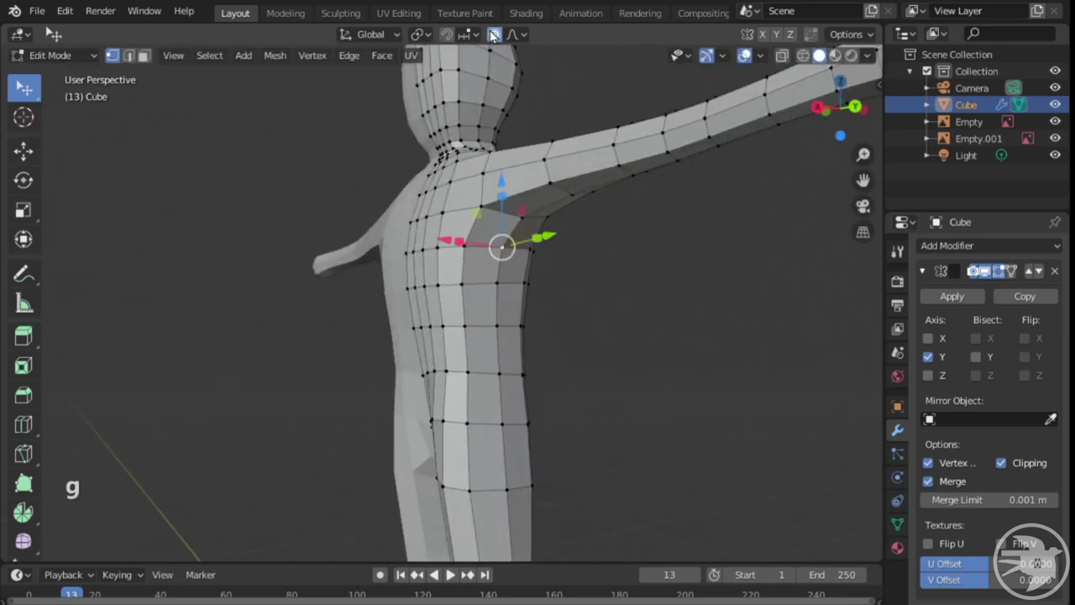
pyautogui.moveTo(468, 267); pyautogui.dragTo(501, 238, button='middle')
pyautogui.press('g')
pyautogui.click(528, 252)
# - Move the vertex below the armpit to follow the reference sketch in the Right orthographic view
pyautogui.press('KP_5')
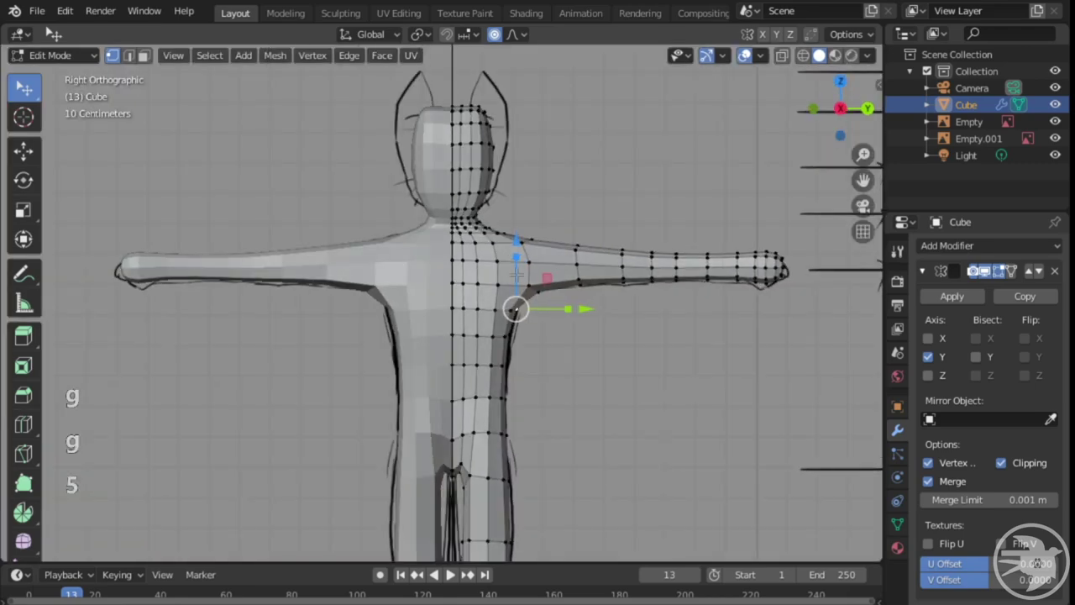
pyautogui.keyDown('shift'); pyautogui.moveTo(516, 274); pyautogui.dragTo(433, 214, button='middle'); pyautogui.keyUp('shift')
pyautogui.scroll(2, 479, 227)
pyautogui.press('g')
pyautogui.click(533, 228)
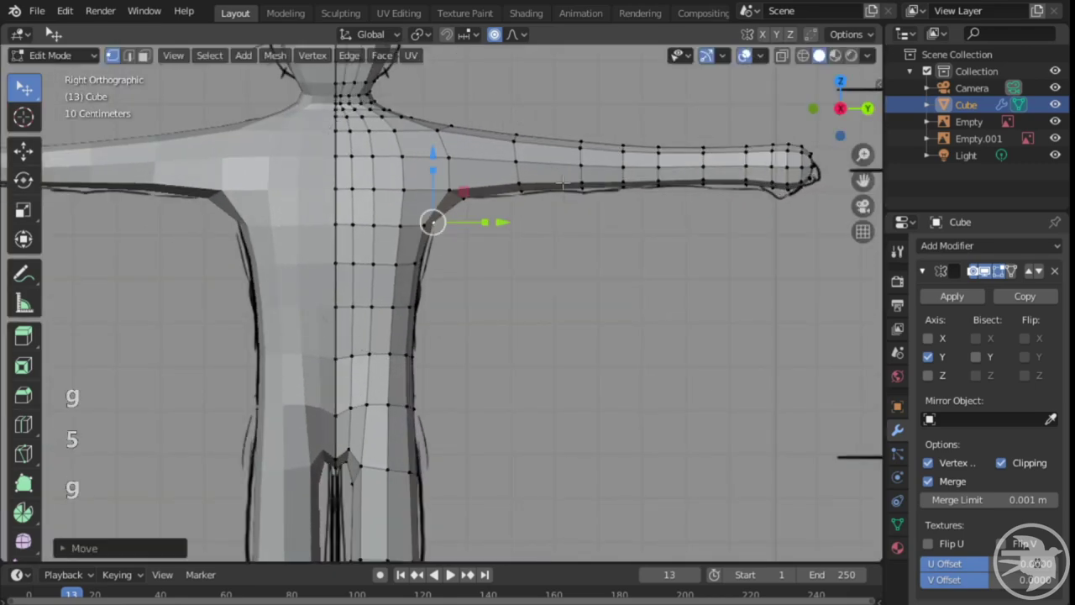
# - Move the vertices on the hand's underside and tip to match the hand outline in the reference sketch
pyautogui.keyDown('shift'); pyautogui.moveTo(535, 229); pyautogui.dragTo(346, 341, button='middle'); pyautogui.keyUp('shift')
pyautogui.scroll(2, 651, 321)
pyautogui.click(662, 299)
pyautogui.press('g')
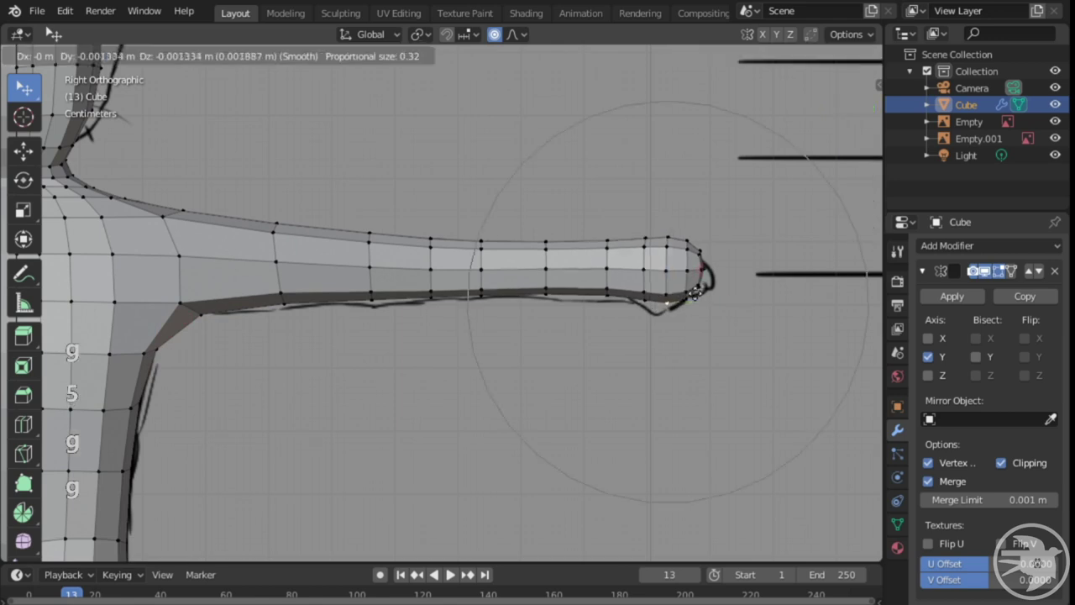
pyautogui.click(696, 311)
pyautogui.click(704, 279)
pyautogui.press('g')
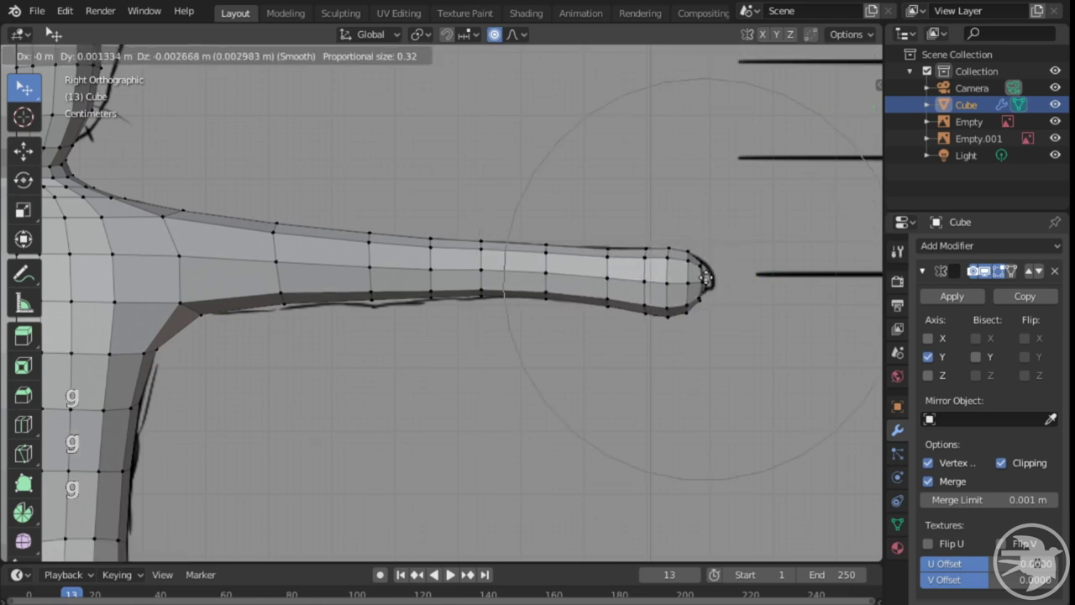
pyautogui.click(710, 273)
# - Lower the underside vertex of the upper arm to the sketched arm line
pyautogui.keyDown('shift'); pyautogui.moveTo(298, 290); pyautogui.dragTo(465, 290, button='middle'); pyautogui.keyUp('shift')
pyautogui.press('g')
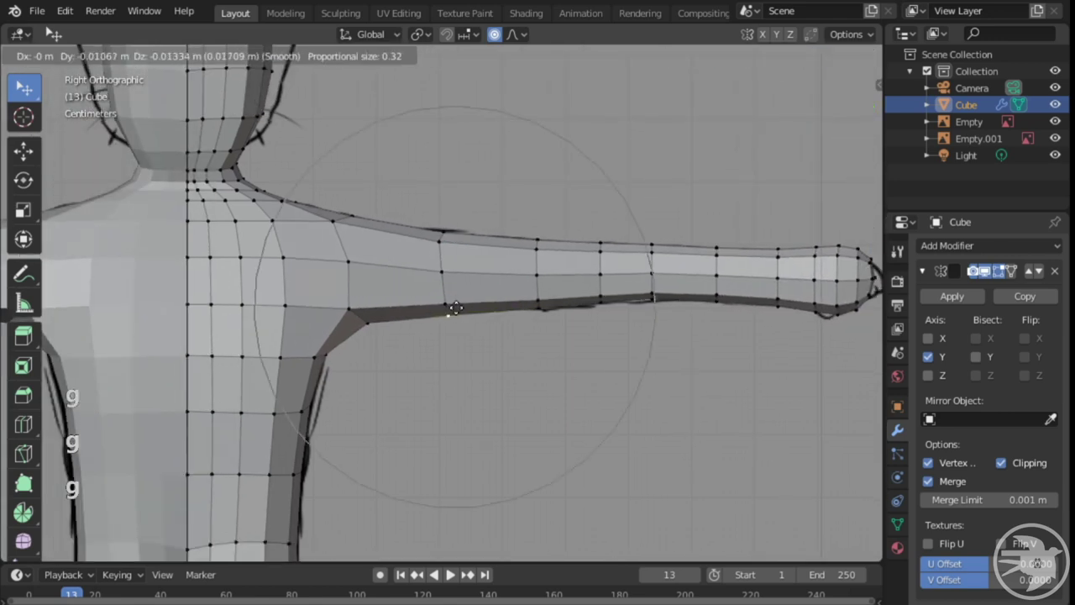
pyautogui.click(446, 307)
# - Reshape the top and side of the head toward the reference sketch by moving outer vertices with proportional editing
pyautogui.keyDown('shift'); pyautogui.moveTo(290, 313); pyautogui.dragTo(457, 535, button='middle'); pyautogui.keyUp('shift')
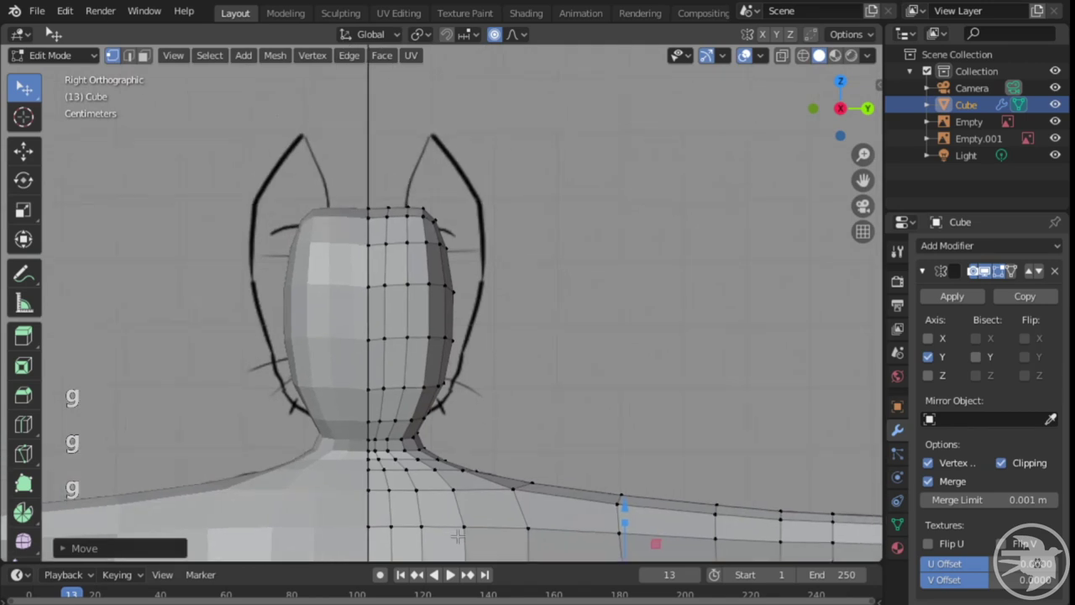
pyautogui.click(439, 217)
pyautogui.press('g')
pyautogui.click(431, 241)
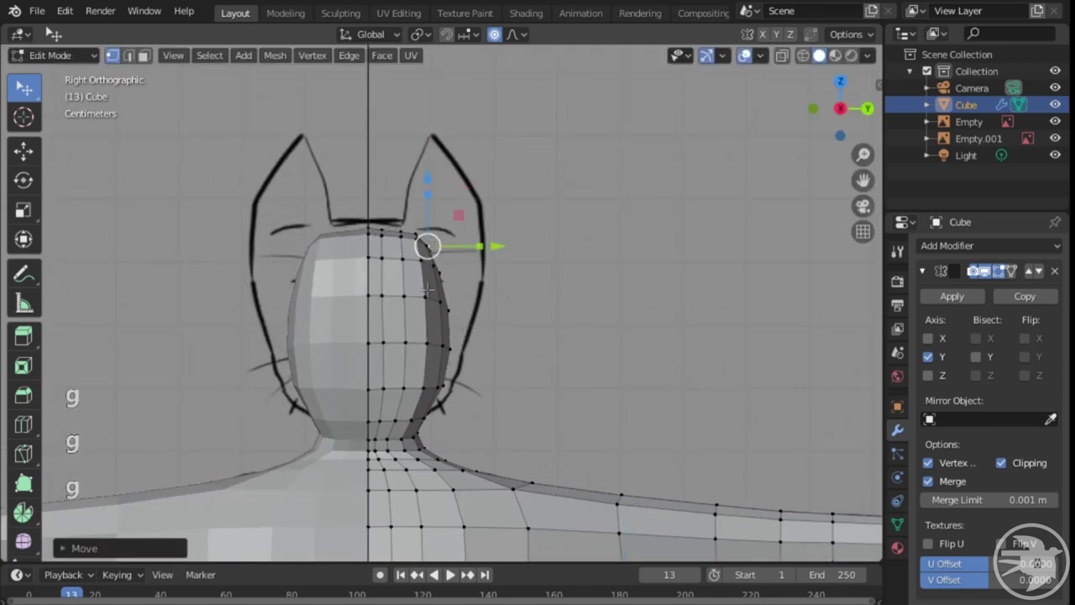
pyautogui.press('g')
pyautogui.click(451, 330)
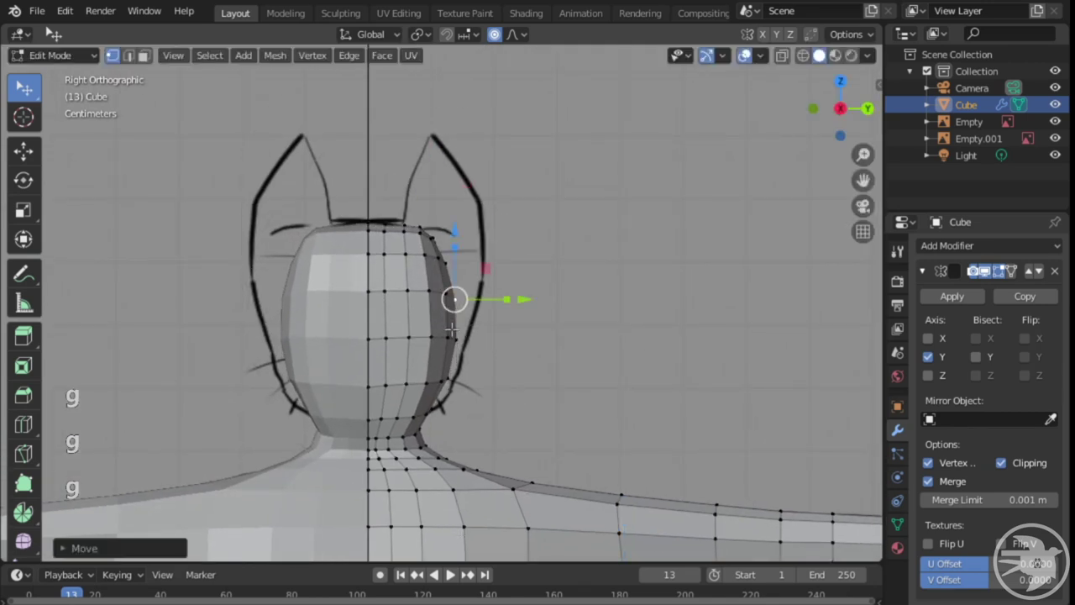
# - Round the side of the head by moving its vertices with proportional editing in the perspective view
pyautogui.moveTo(434, 295); pyautogui.dragTo(588, 450, button='middle')
pyautogui.press('g')
pyautogui.scroll(3, 594, 453)
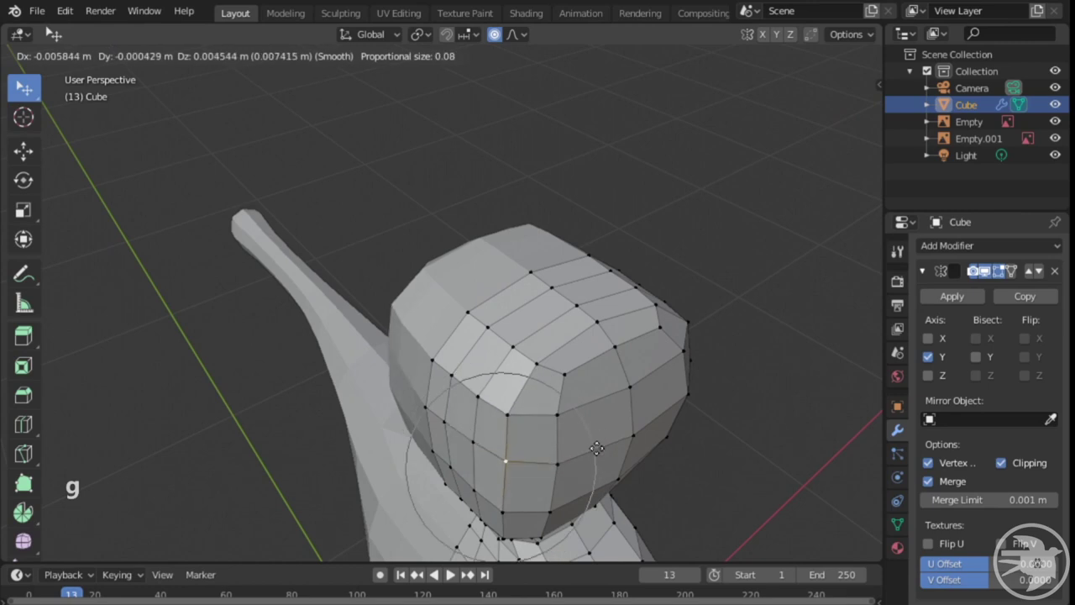
pyautogui.click(630, 438)
pyautogui.press('g')
pyautogui.click(624, 425)
pyautogui.scroll(-3, 624, 444)
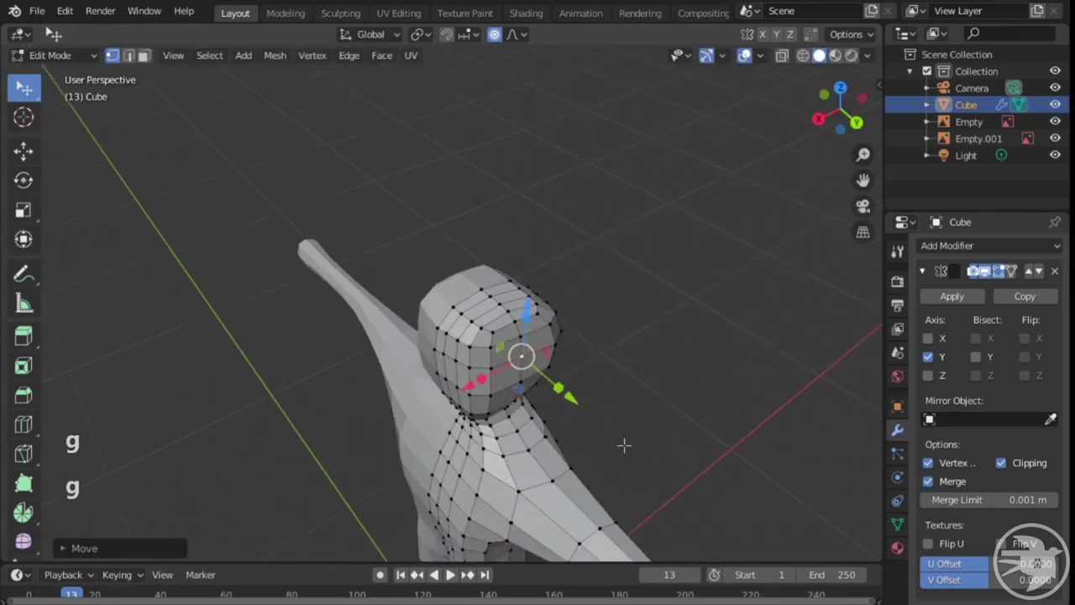
# - Pull the lower front of the face outward to form a muzzle, using a proportional size of about 0.16
pyautogui.moveTo(624, 444); pyautogui.dragTo(588, 324, button='middle')
pyautogui.scroll(3, 526, 396)
pyautogui.moveTo(525, 396); pyautogui.dragTo(428, 416, button='middle')
pyautogui.press('g')
pyautogui.click(553, 404)
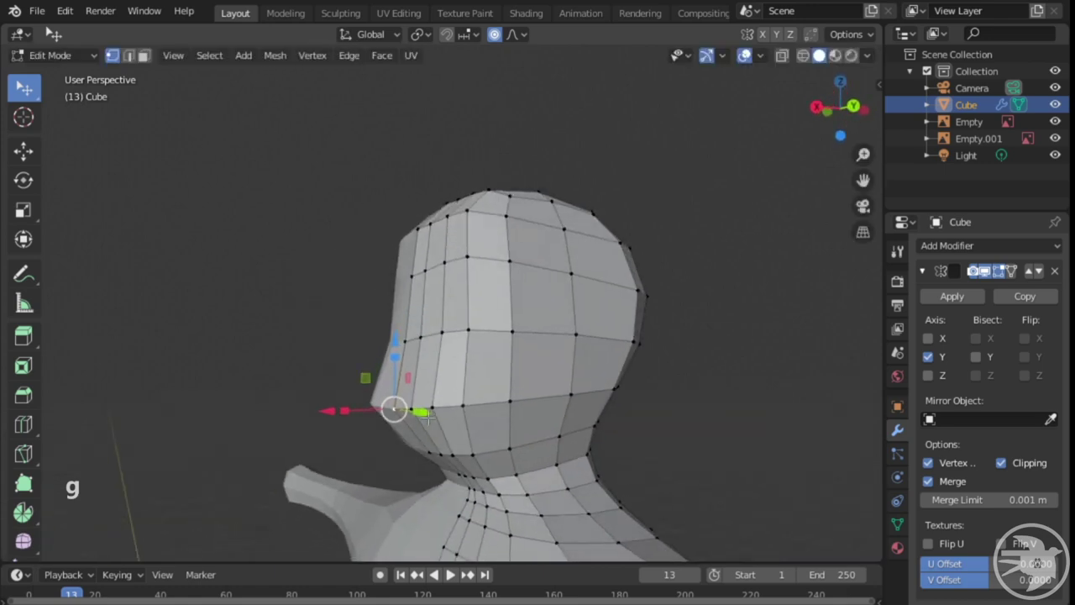
pyautogui.press('g')
pyautogui.scroll(2, 370, 405)
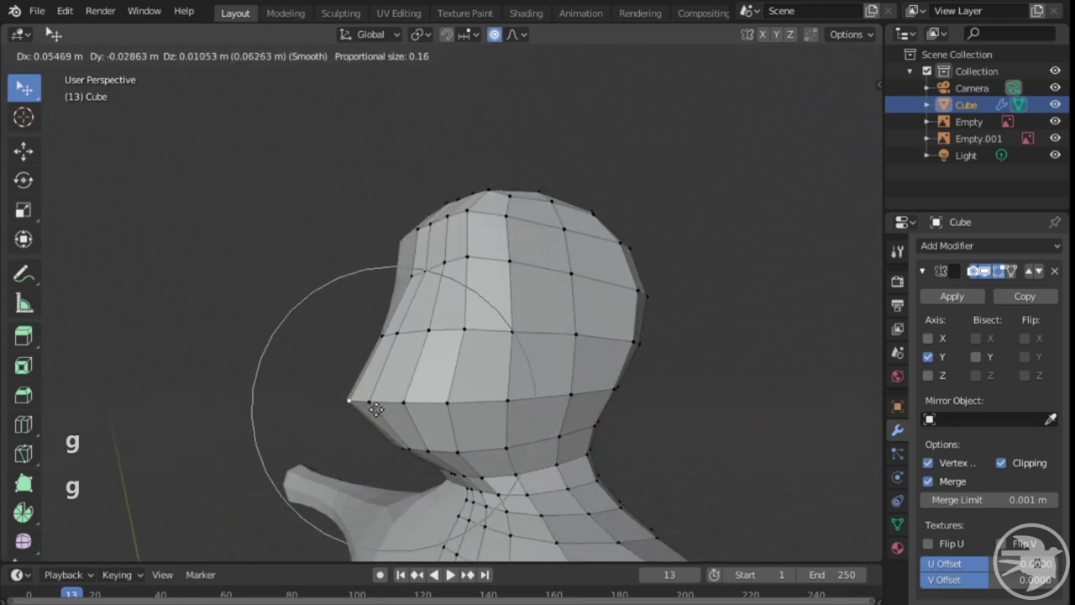
pyautogui.click(382, 410)
# - Shift the side vertex of the face at mid-head height backward with a proportional size of 0.15
pyautogui.click(467, 329)
pyautogui.press('g')
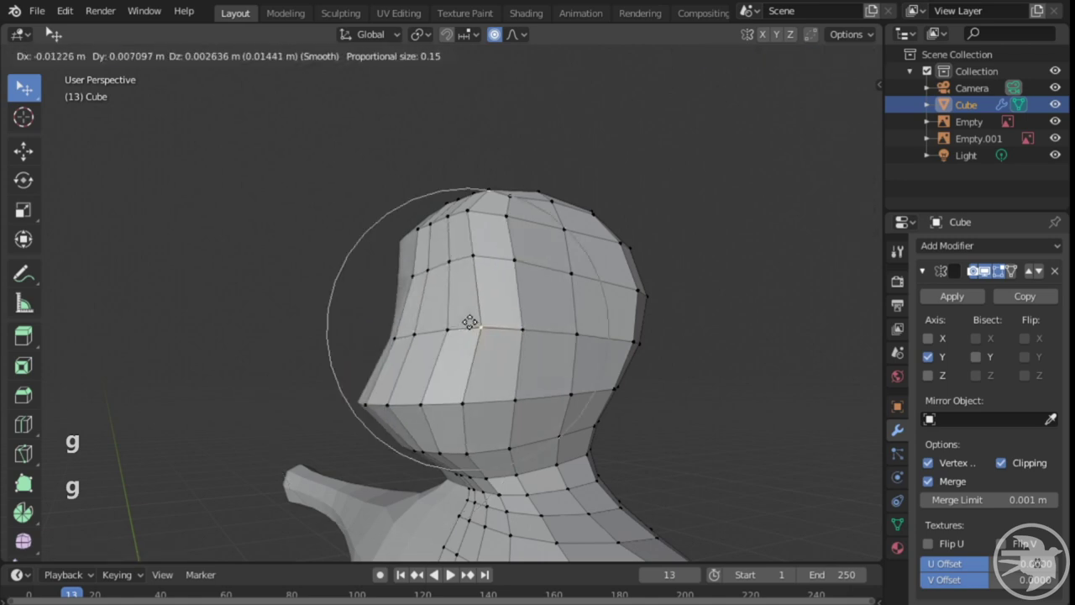
pyautogui.click(464, 315)
# - Reshape the forehead edge and the upper corner of the head by moving their vertices with proportional editing
pyautogui.moveTo(465, 315); pyautogui.dragTo(463, 338, button='middle')
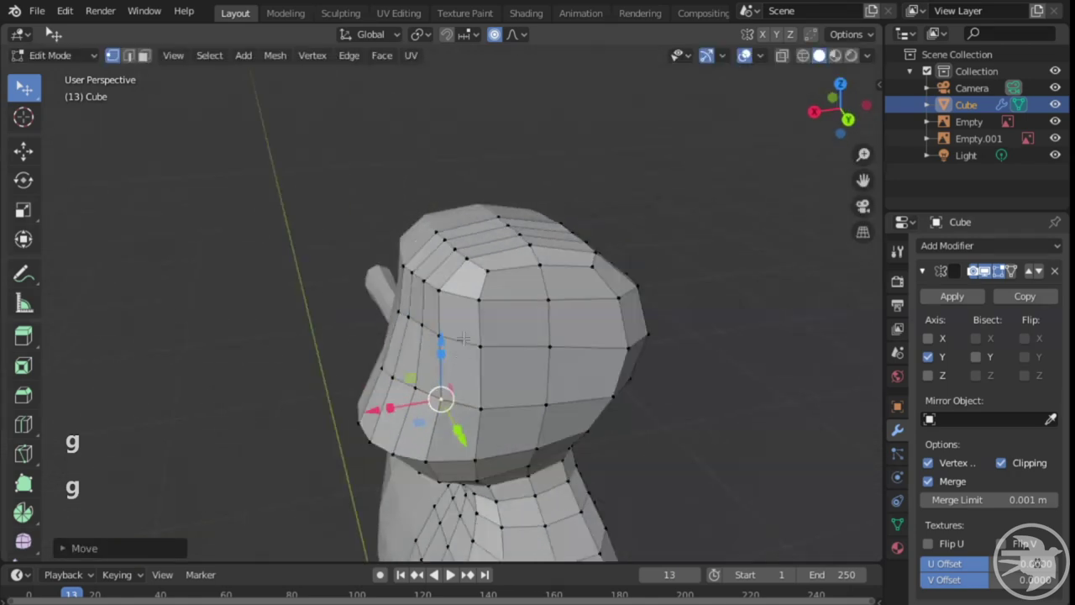
pyautogui.press('g')
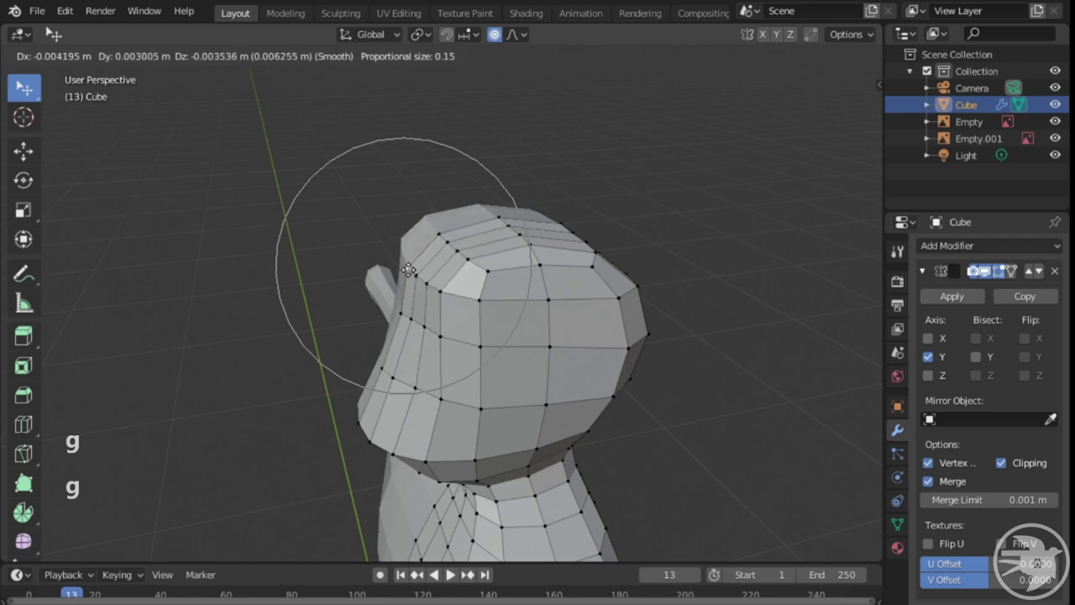
pyautogui.click(410, 270)
pyautogui.press('g')
pyautogui.click(502, 281)
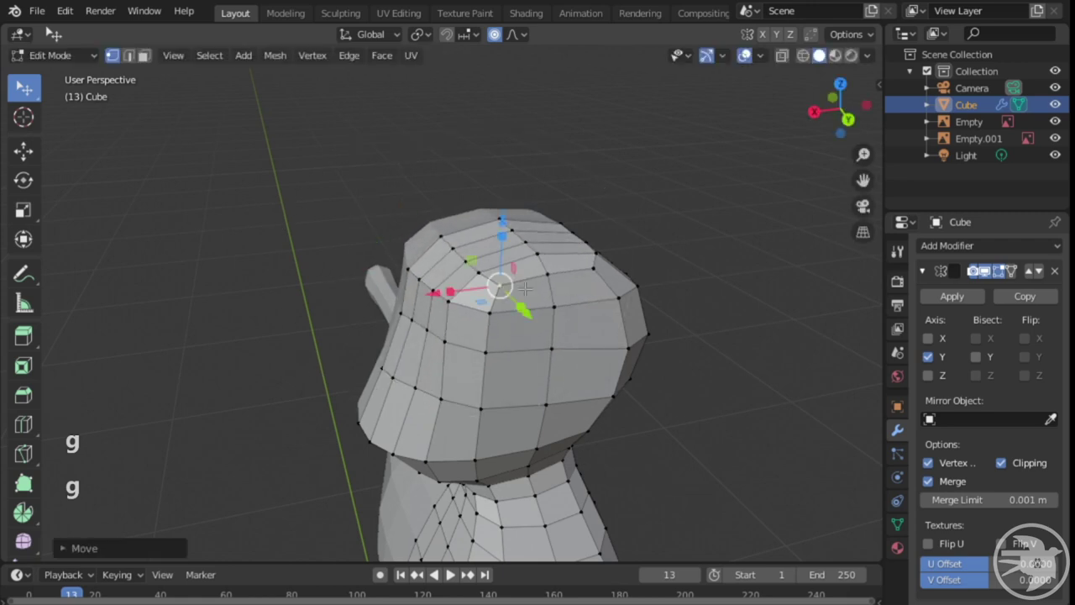
pyautogui.moveTo(501, 281); pyautogui.dragTo(536, 332, button='middle')
pyautogui.press('g')
pyautogui.click(391, 246)
# - Select the three adjacent faces on top of the head and extrude them outward about 0.08 m as an ear
pyautogui.press('Tab')
pyautogui.scroll(2, 597, 354)
pyautogui.press('Tab')
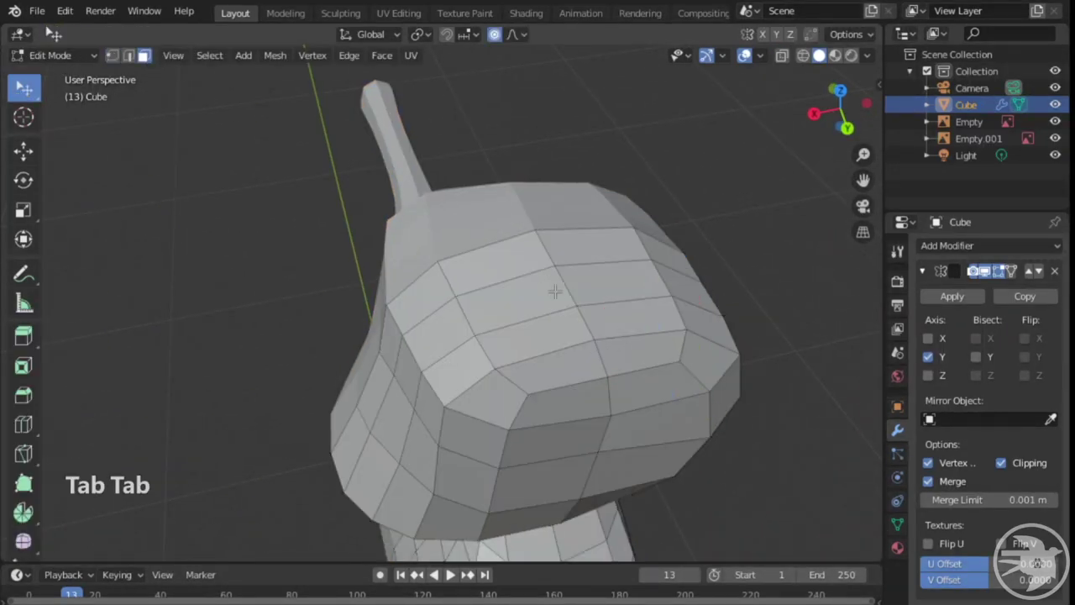
pyautogui.click(615, 299)
pyautogui.keyDown('shift'); pyautogui.click(625, 317); pyautogui.keyUp('shift')
pyautogui.moveTo(625, 317); pyautogui.dragTo(649, 316, button='middle')
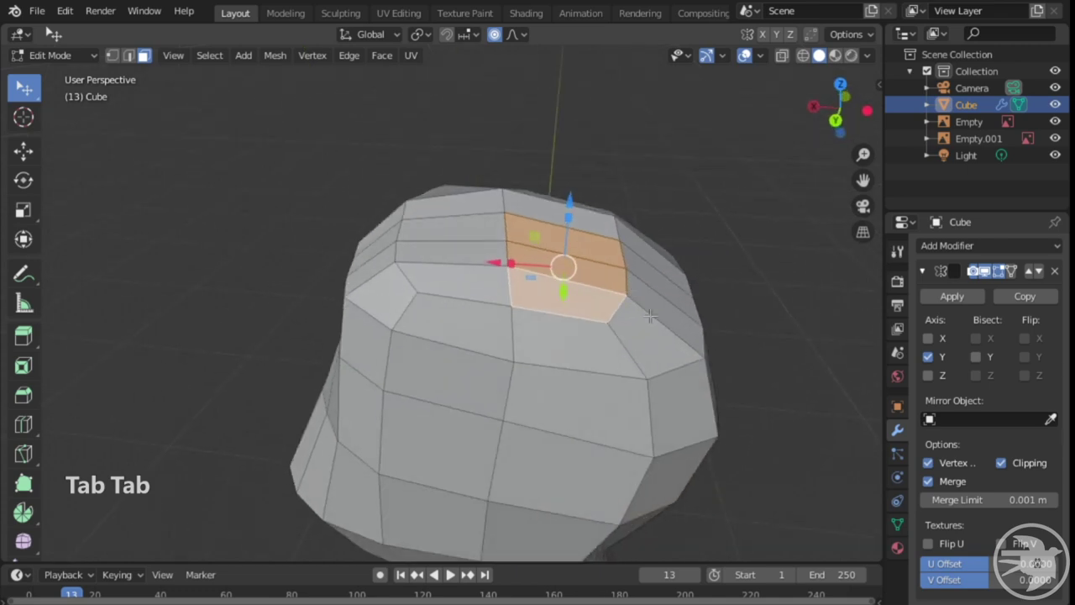
pyautogui.press('e')
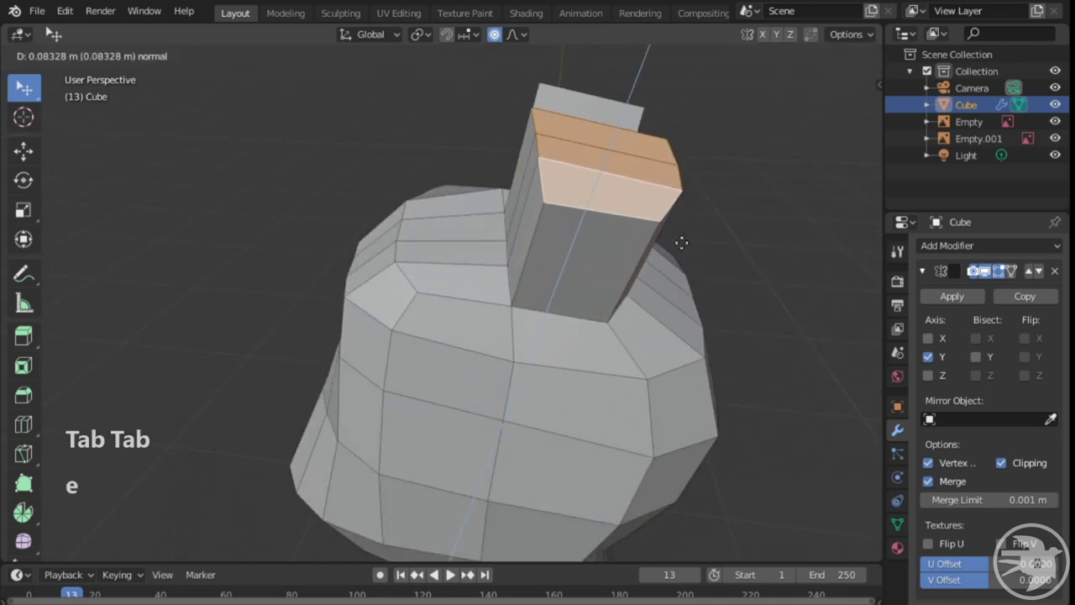
pyautogui.click(676, 248)
# - Switch to vertex selection and move the ear's base vertices outward with the proportional size reduced to 0.02
pyautogui.moveTo(676, 248); pyautogui.dragTo(286, 206, button='middle')
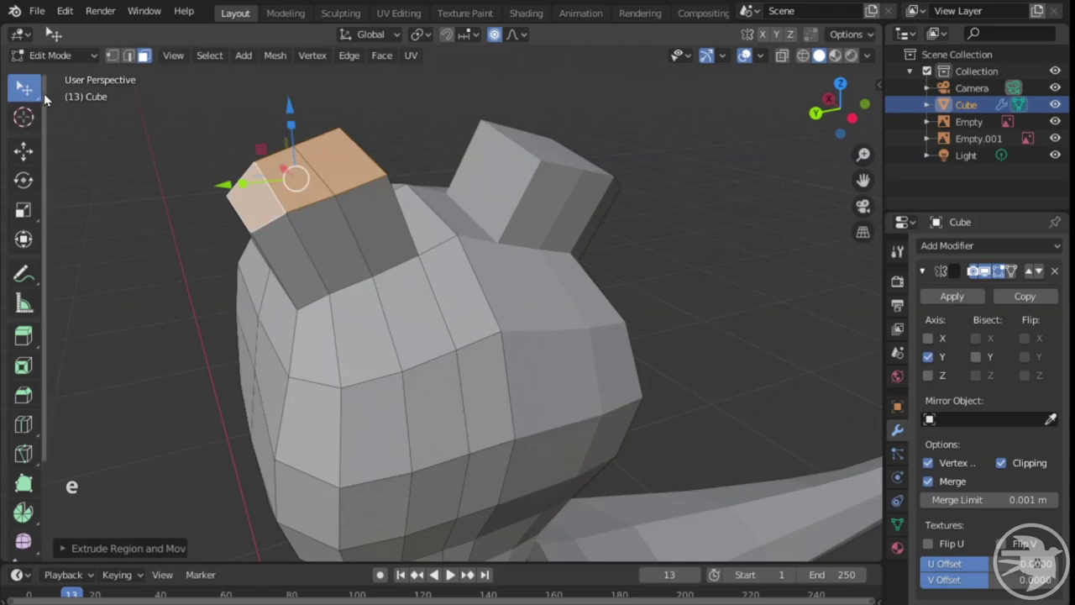
pyautogui.click(111, 66)
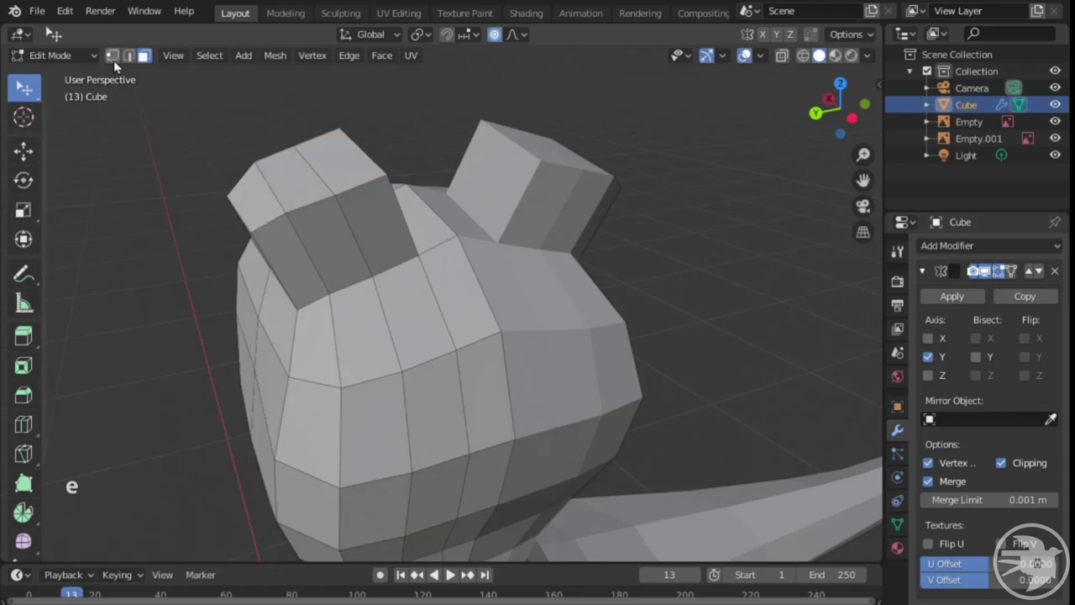
pyautogui.click(113, 58)
pyautogui.moveTo(304, 277); pyautogui.dragTo(353, 304, button='middle')
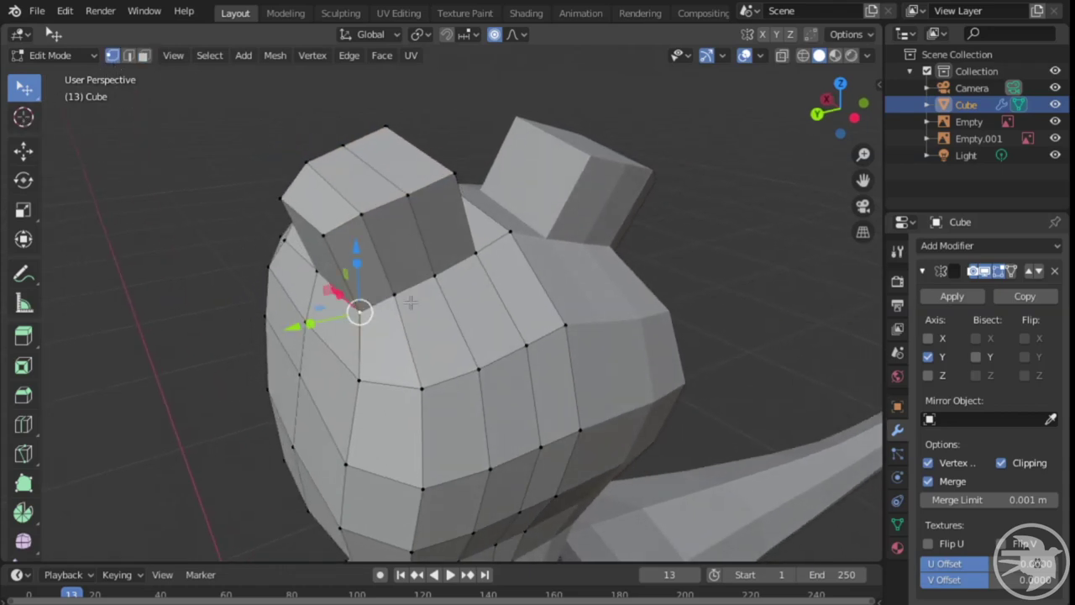
pyautogui.moveTo(476, 262); pyautogui.dragTo(408, 267, button='middle')
pyautogui.press('g')
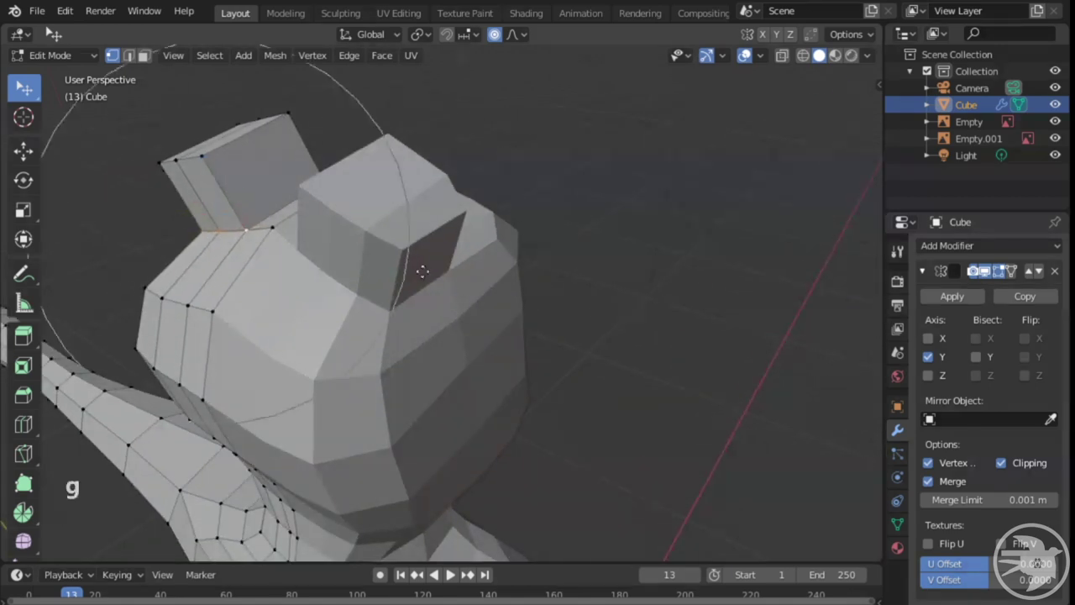
pyautogui.scroll(8, 408, 278)
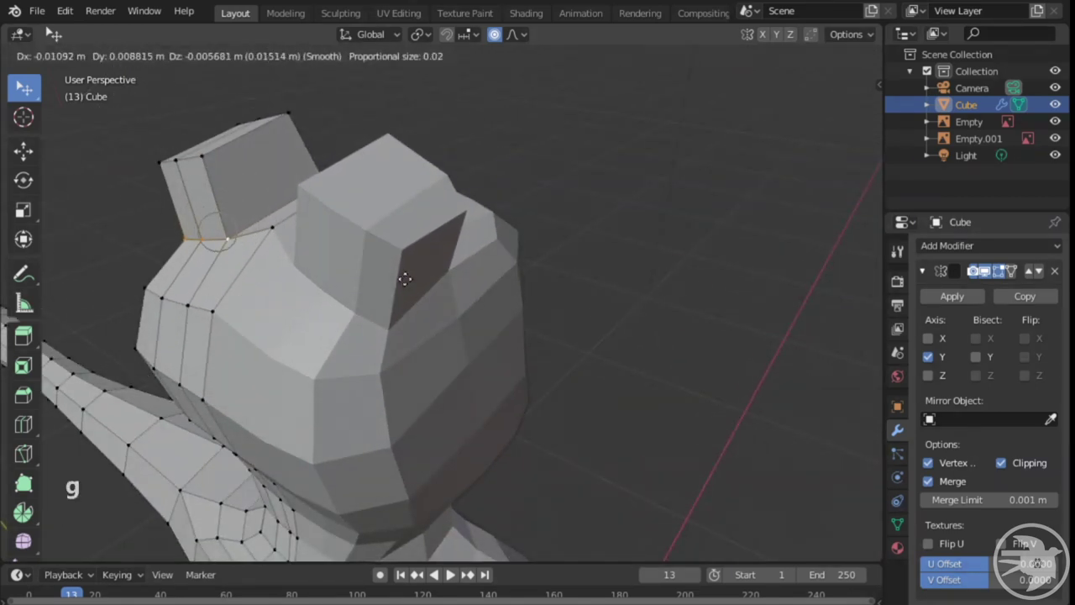
pyautogui.click(377, 278)
# - Adjust more vertices of the extruded ear with the small proportional size to refine its shape
pyautogui.moveTo(377, 278); pyautogui.dragTo(421, 244, button='middle')
pyautogui.press('g')
pyautogui.click(445, 236)
pyautogui.moveTo(353, 270); pyautogui.dragTo(591, 275, button='middle')
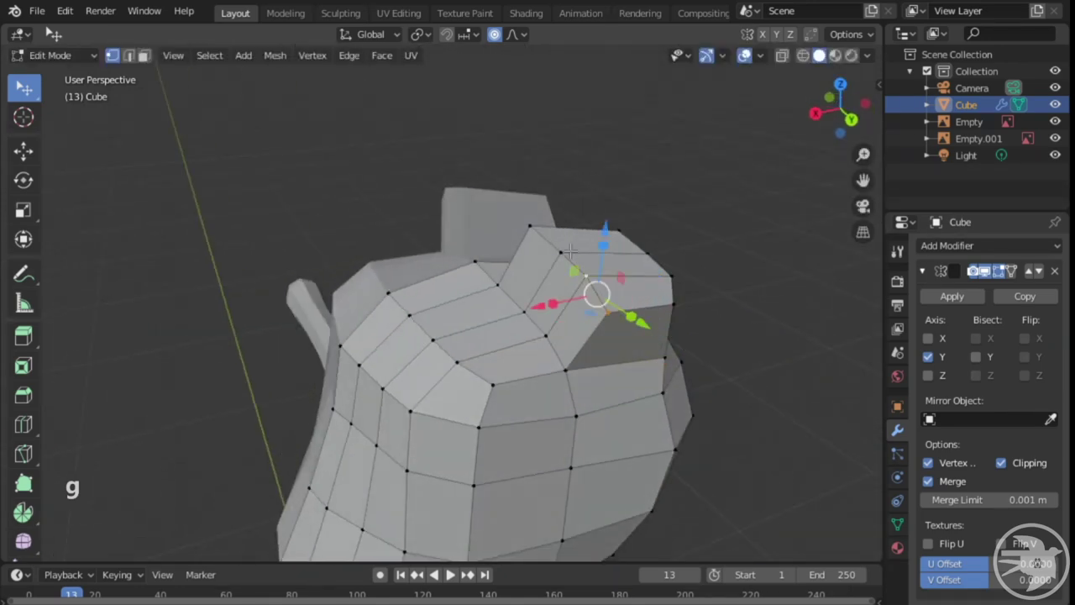
pyautogui.moveTo(593, 283); pyautogui.dragTo(618, 269, button='middle')
pyautogui.press('g')
pyautogui.click(623, 214)
# - Scale down the top of the ear to taper it to a point
pyautogui.moveTo(623, 214); pyautogui.dragTo(496, 355, button='middle')
pyautogui.press('s')
pyautogui.click(668, 231)
pyautogui.scroll(-4, 487, 277)
pyautogui.press('Tab')
pyautogui.press('Tab')
# - Examine the torso, crotch and legs from several angles, both with and without the editable mesh displayed
pyautogui.moveTo(572, 389); pyautogui.dragTo(424, 235, button='middle')
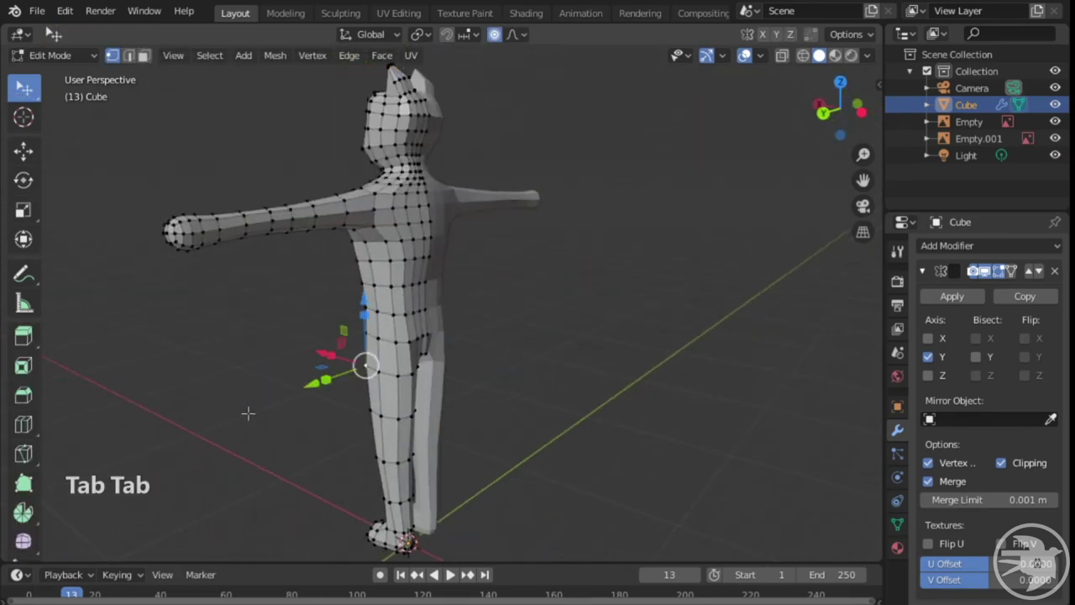
pyautogui.scroll(4, 298, 432)
pyautogui.moveTo(433, 400); pyautogui.dragTo(329, 379, button='middle')
pyautogui.scroll(-4, 329, 379)
pyautogui.keyDown('shift'); pyautogui.moveTo(408, 416); pyautogui.dragTo(521, 395, button='middle'); pyautogui.keyUp('shift')
pyautogui.scroll(5, 521, 395)
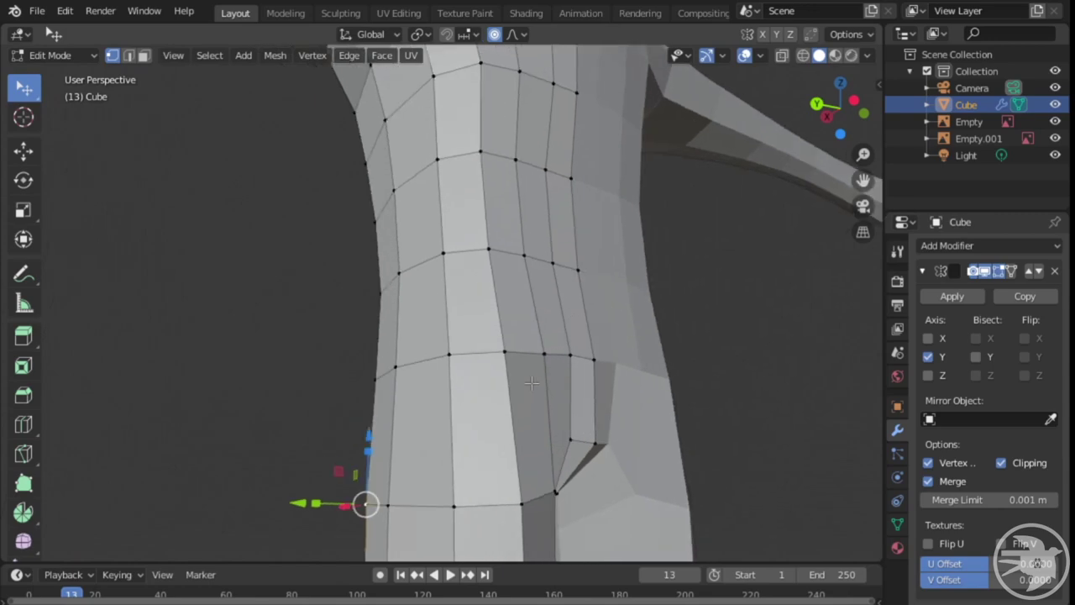
pyautogui.scroll(-5, 532, 383)
pyautogui.scroll(1, 532, 383)
pyautogui.press('Tab')
pyautogui.scroll(-3, 359, 390)
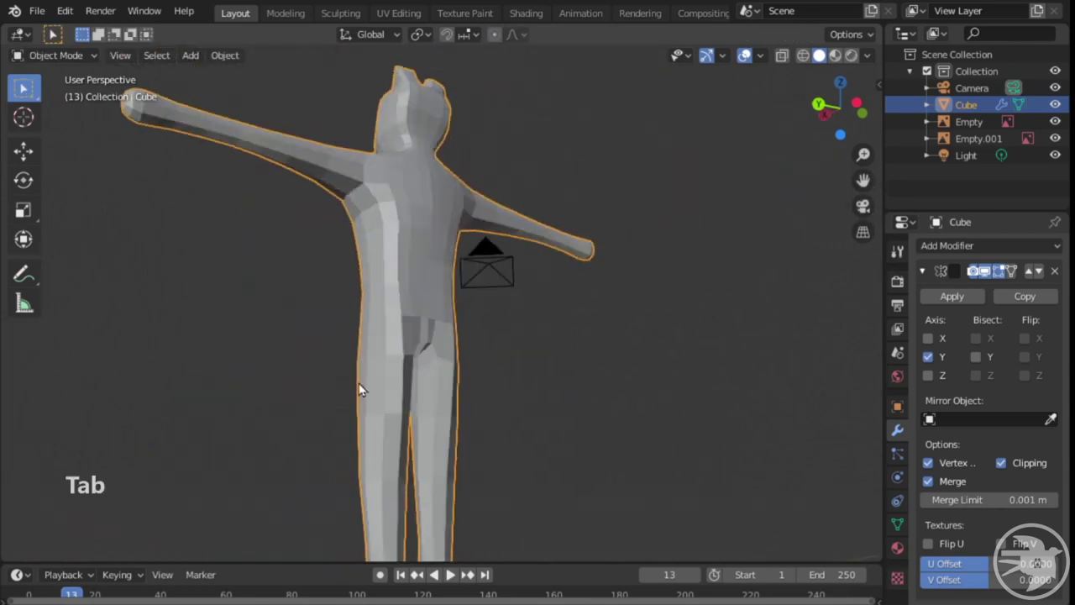
pyautogui.moveTo(360, 390); pyautogui.dragTo(427, 429, button='middle')
pyautogui.press('Tab')
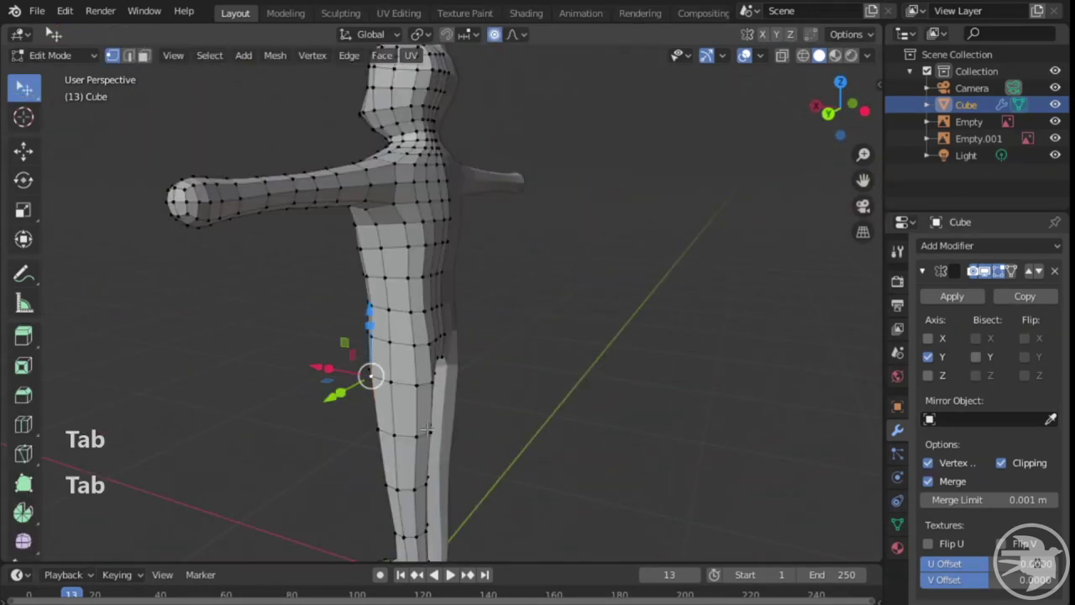
pyautogui.scroll(5, 424, 420)
pyautogui.moveTo(537, 411); pyautogui.dragTo(456, 407, button='middle')
pyautogui.scroll(-7, 444, 383)
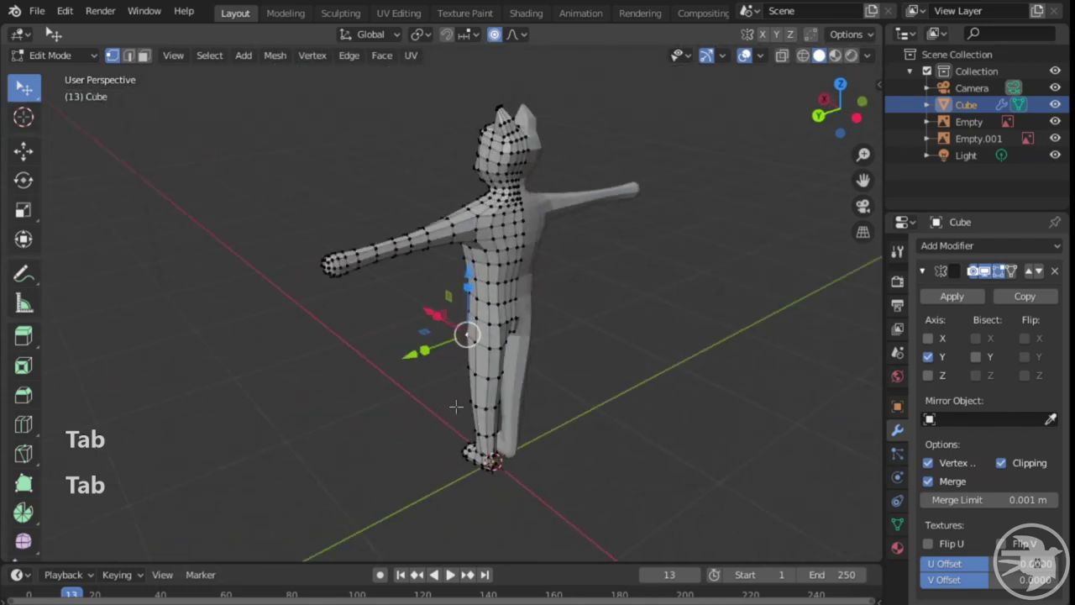
# - Add a circle with 16 vertices to the character mesh
pyautogui.click(243, 56)
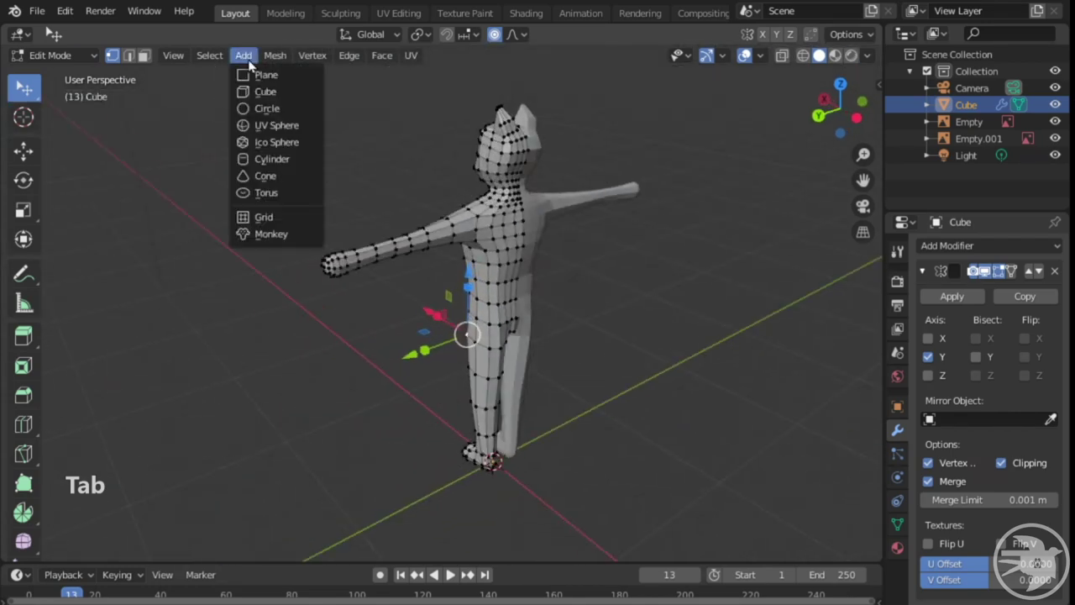
pyautogui.click(262, 109)
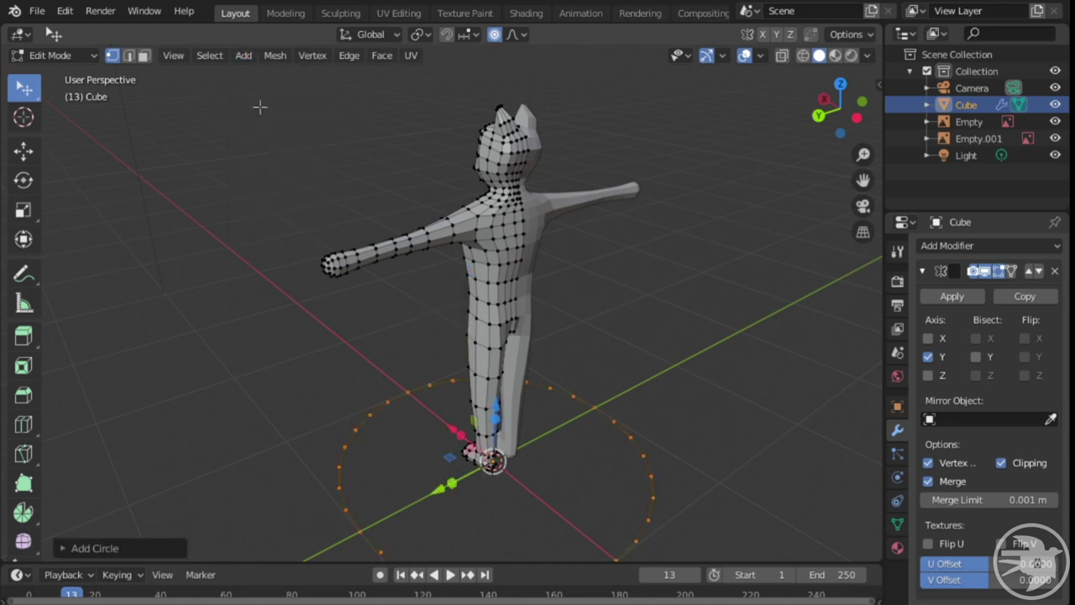
pyautogui.click(63, 547)
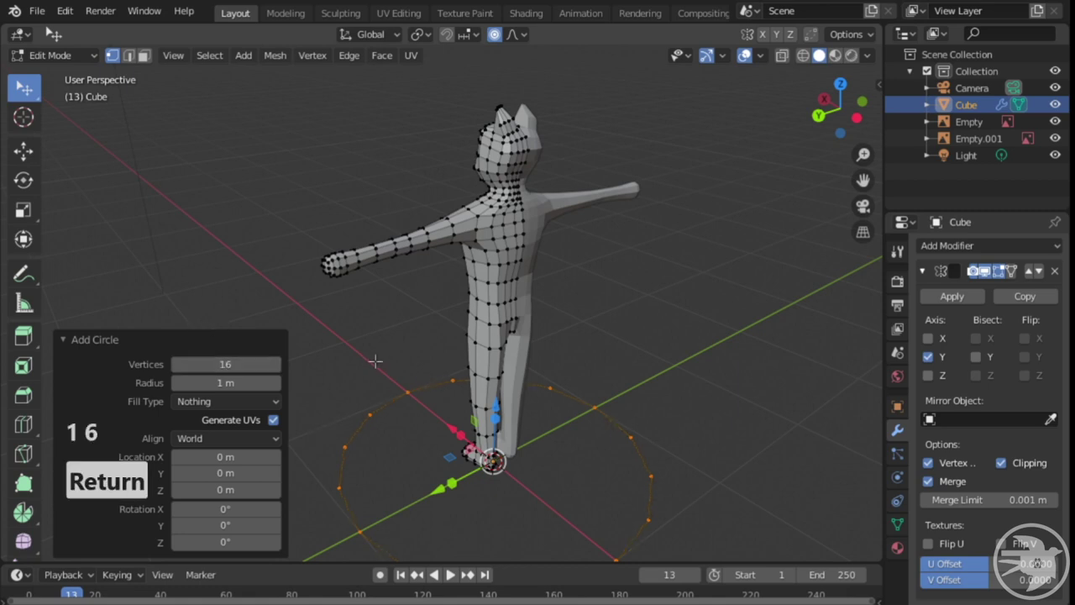
pyautogui.click(324, 348)
# - Select the whole circle and raise it 1.11 m along the Z axis to hip height
pyautogui.moveTo(318, 382); pyautogui.dragTo(391, 381, button='middle')
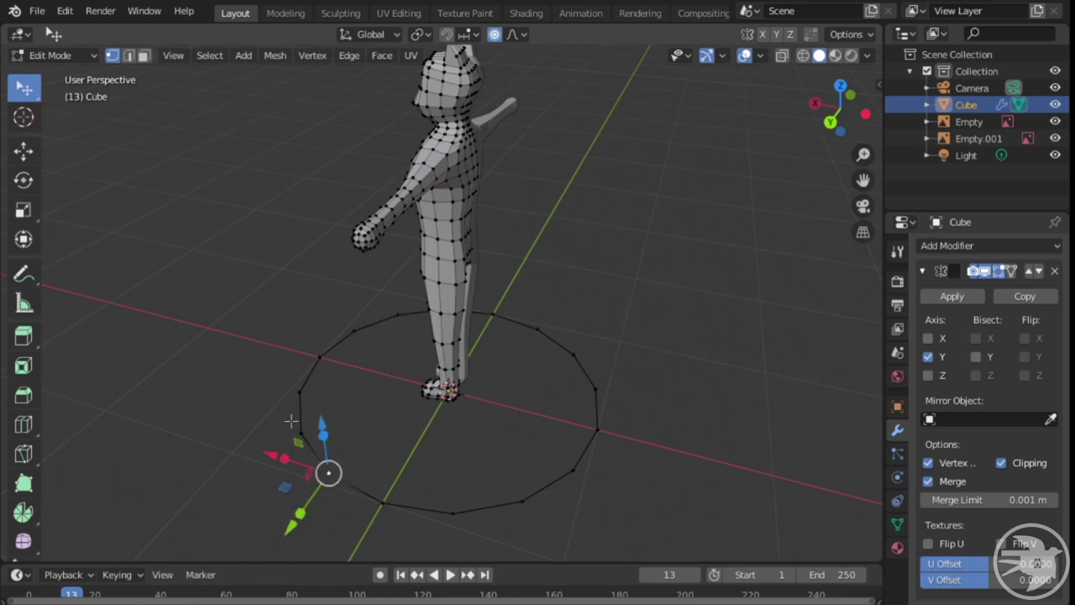
pyautogui.keyDown('alt'); pyautogui.click(304, 409); pyautogui.keyUp('alt')
pyautogui.moveTo(305, 395); pyautogui.dragTo(450, 393, button='middle')
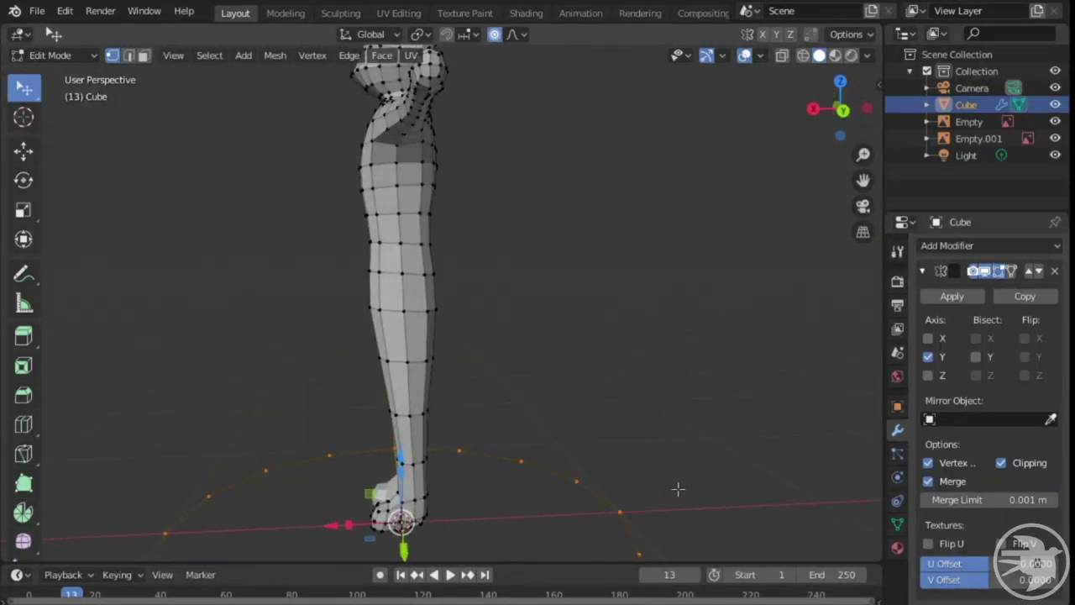
pyautogui.press('g')
pyautogui.rightClick(678, 314)
pyautogui.moveTo(679, 314); pyautogui.dragTo(601, 409, button='middle')
pyautogui.press('g')
pyautogui.press('z')
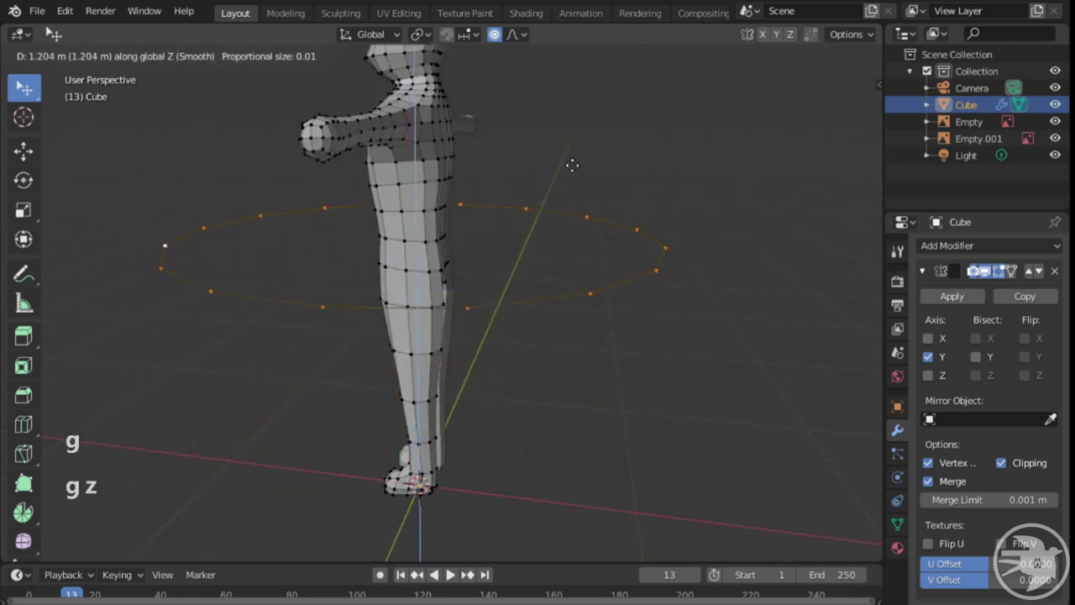
pyautogui.click(571, 187)
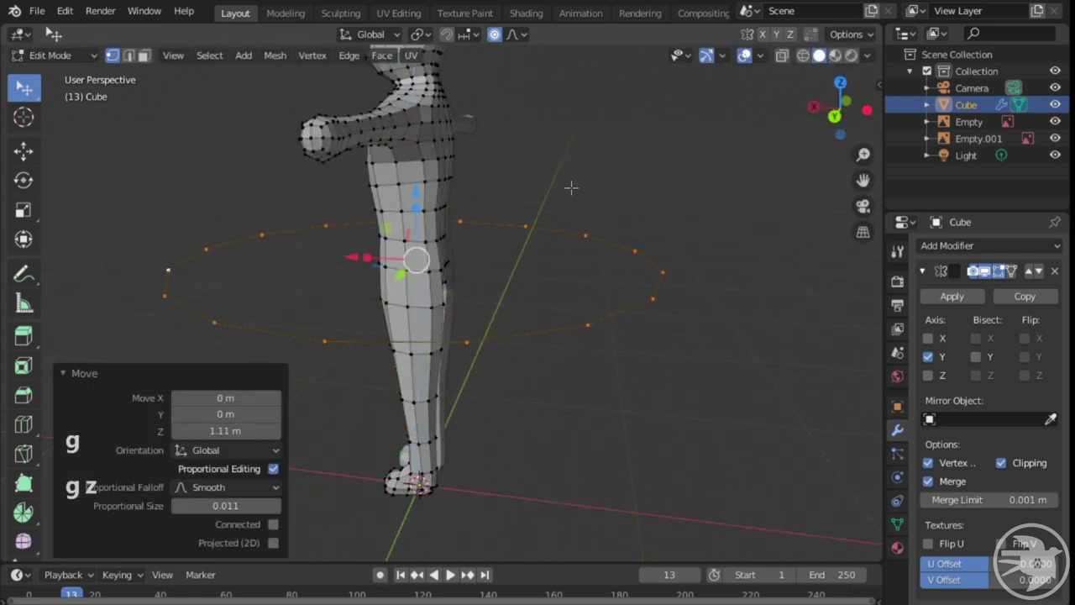
# - Rotate the circle -106° around the global Y axis so it stands nearly upright
pyautogui.press('r')
pyautogui.rightClick(689, 236)
pyautogui.press('r')
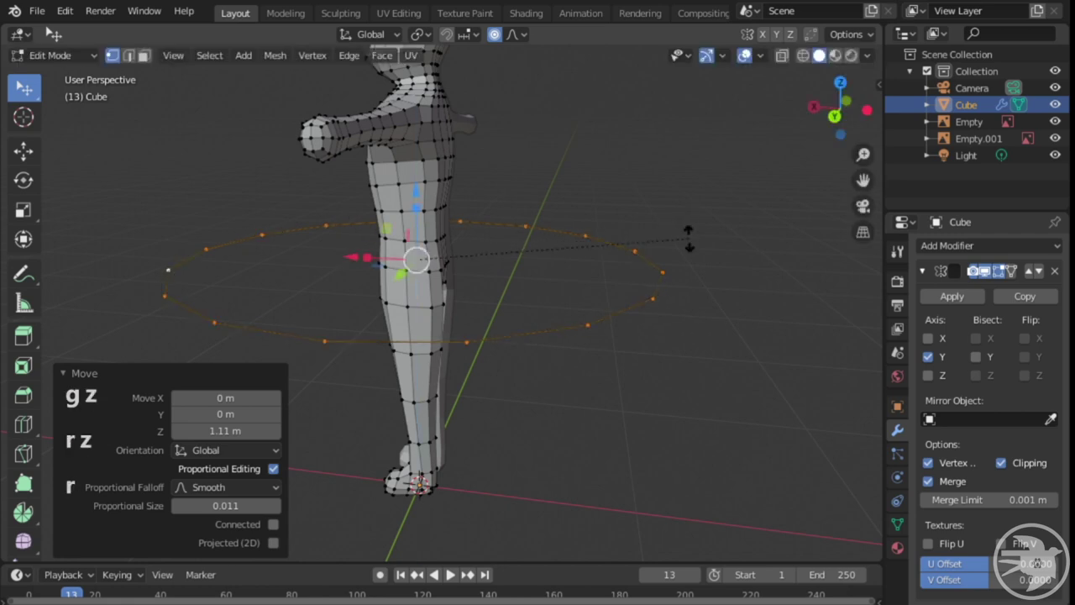
pyautogui.press('y')
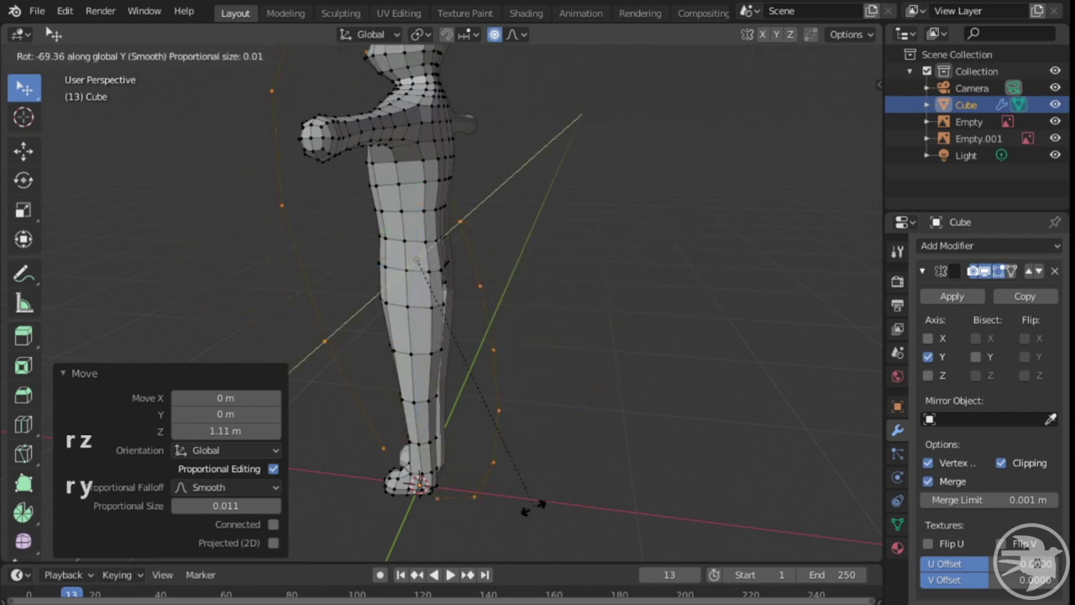
pyautogui.click(384, 539)
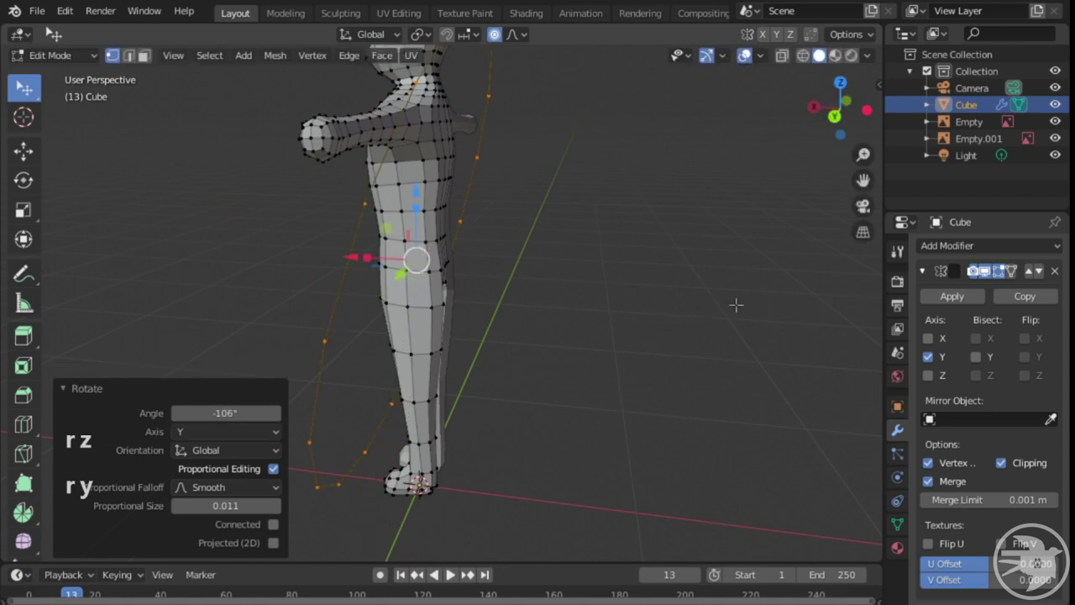
# - Scale the circle to 0.26 and rotate it -11.1° in the view plane
pyautogui.press('s')
pyautogui.click(472, 326)
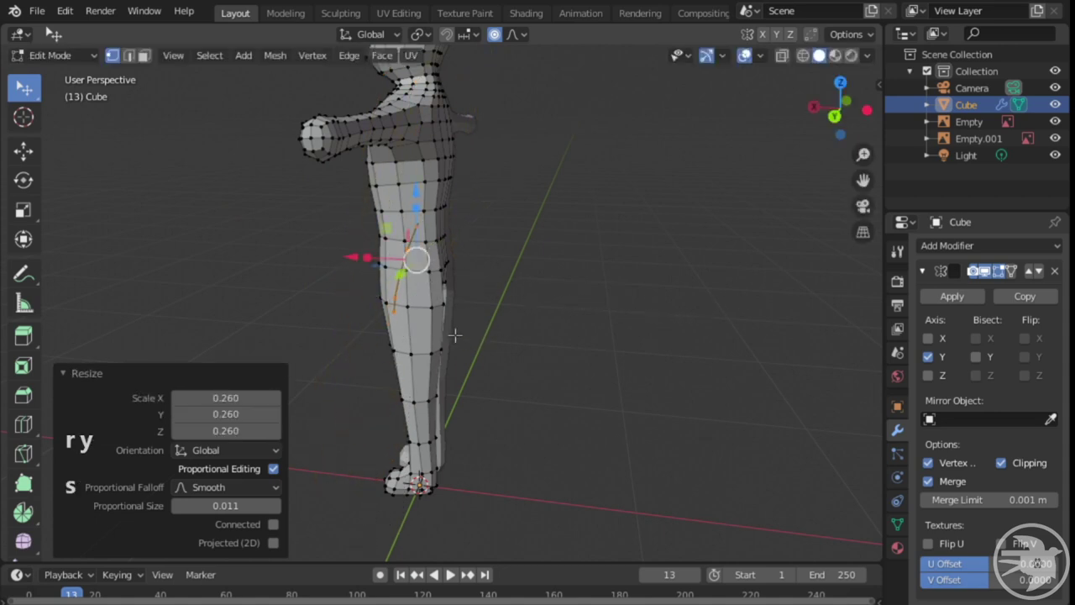
pyautogui.press('r')
pyautogui.click(523, 307)
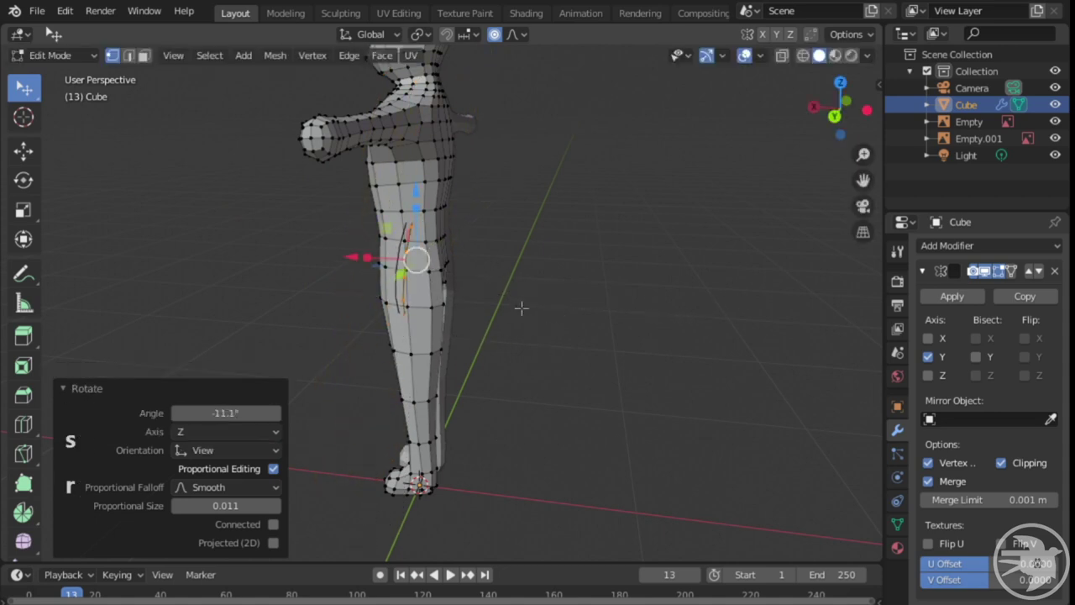
# - Move the circle sideways across the mirror plane and delete the surplus vertices clipped to that plane between its two ends
pyautogui.moveTo(523, 308); pyautogui.dragTo(576, 287, button='middle')
pyautogui.press('g')
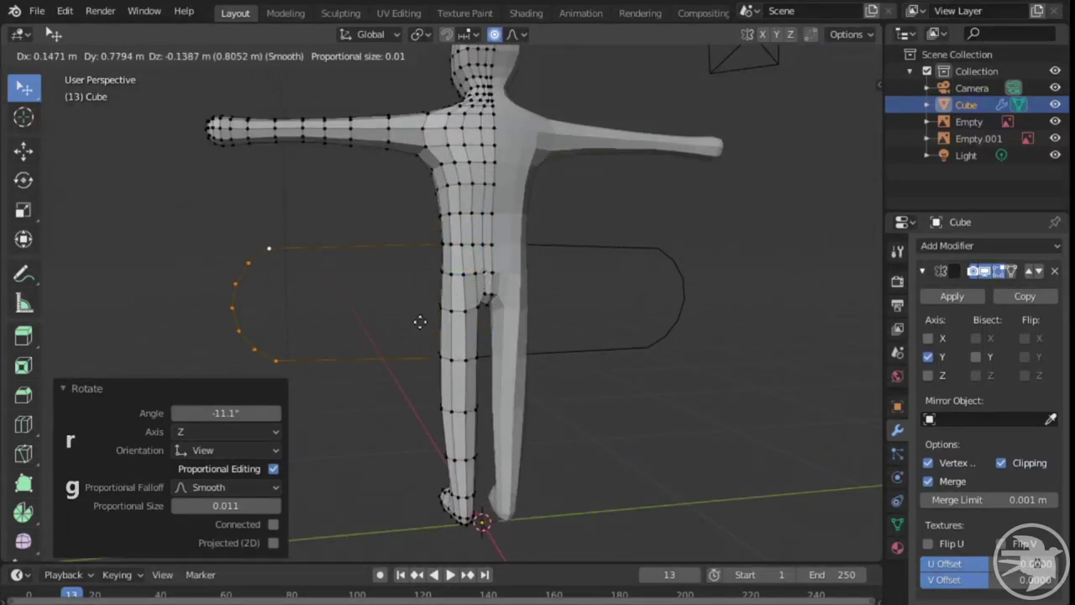
pyautogui.click(536, 400)
pyautogui.scroll(5, 510, 339)
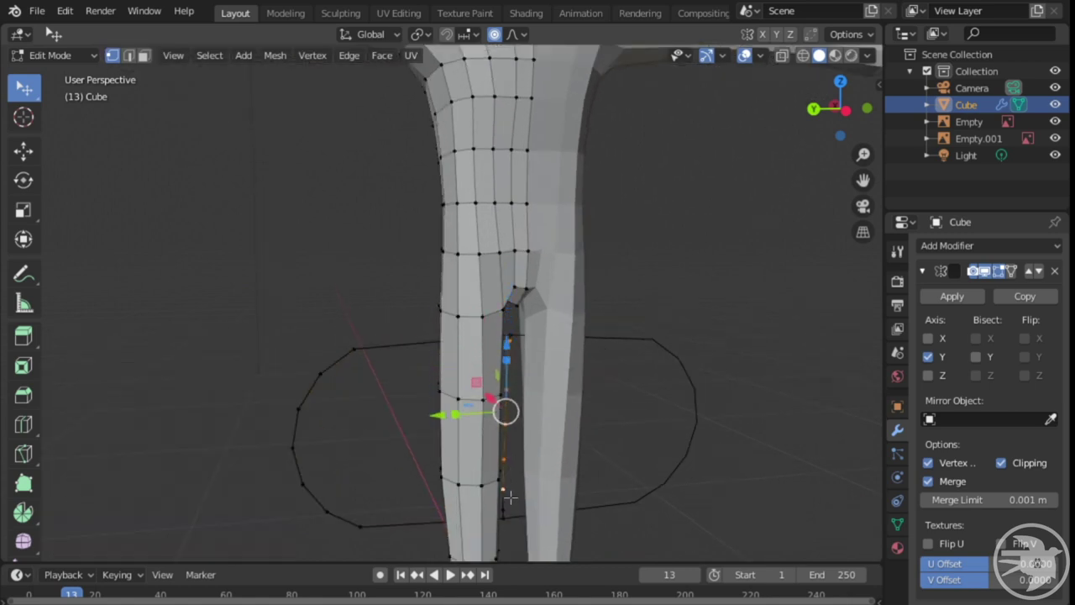
pyautogui.keyDown('shift'); pyautogui.moveTo(545, 488); pyautogui.dragTo(545, 475, button='middle'); pyautogui.keyUp('shift')
pyautogui.press('x')
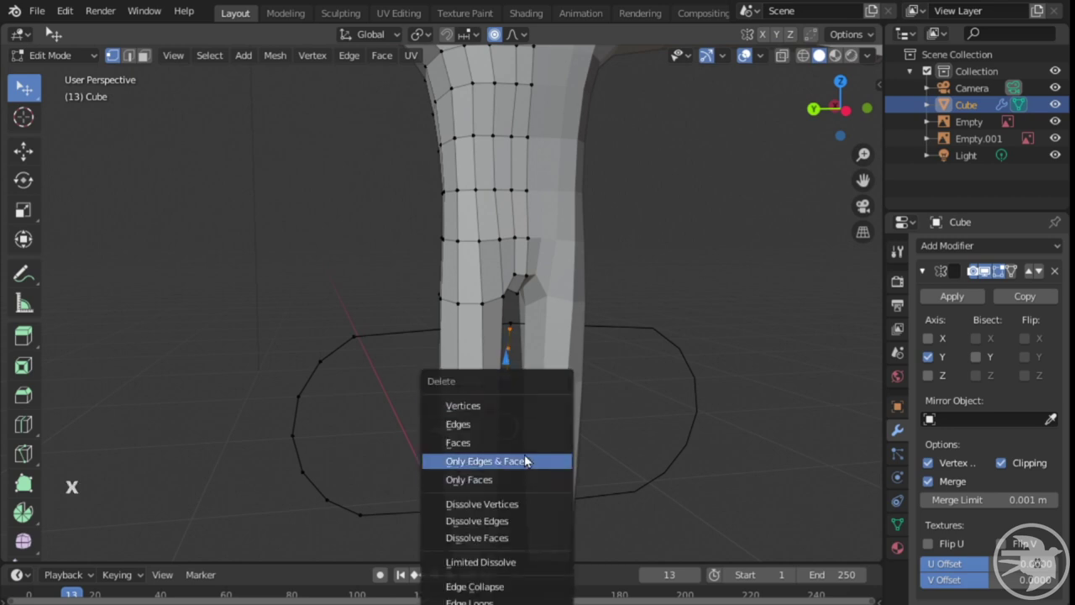
pyautogui.click(499, 408)
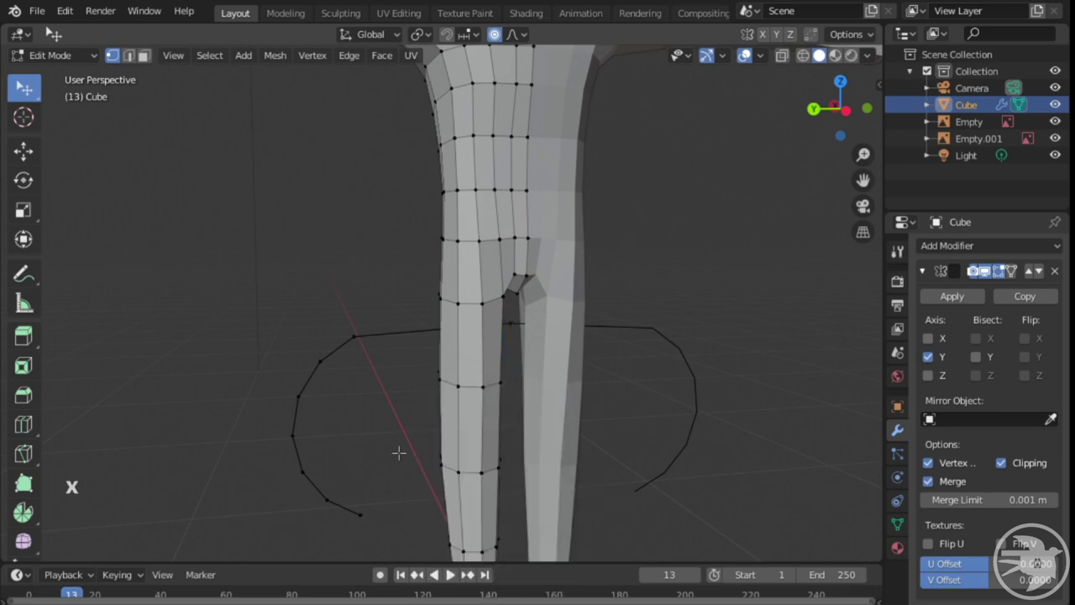
# - Move the open lower end vertex onto the mirror plane and shift the half-ring's outer vertices -0.293 m in Y
pyautogui.press('g')
pyautogui.click(574, 500)
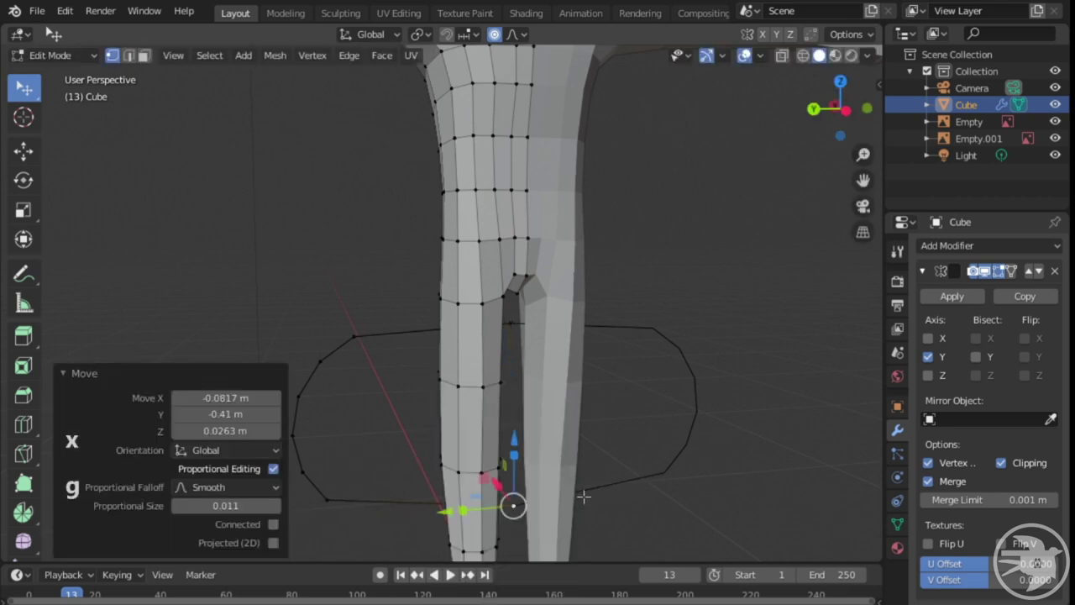
pyautogui.click(353, 499)
pyautogui.click(327, 500)
pyautogui.keyDown('shift'); pyautogui.click(302, 469); pyautogui.keyUp('shift')
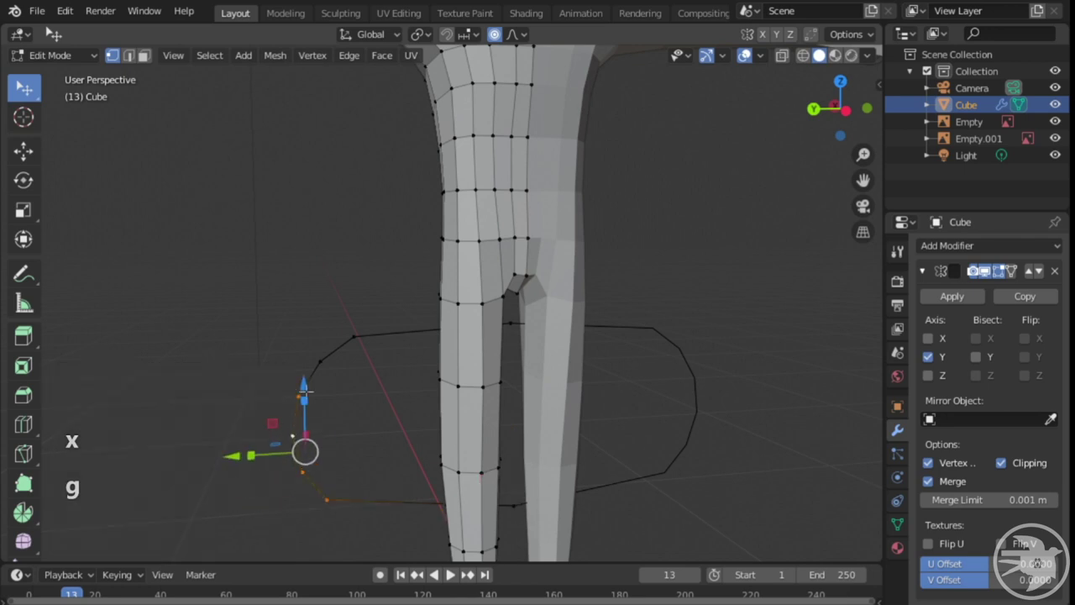
pyautogui.keyDown('shift'); pyautogui.click(351, 336); pyautogui.keyUp('shift')
pyautogui.press('g')
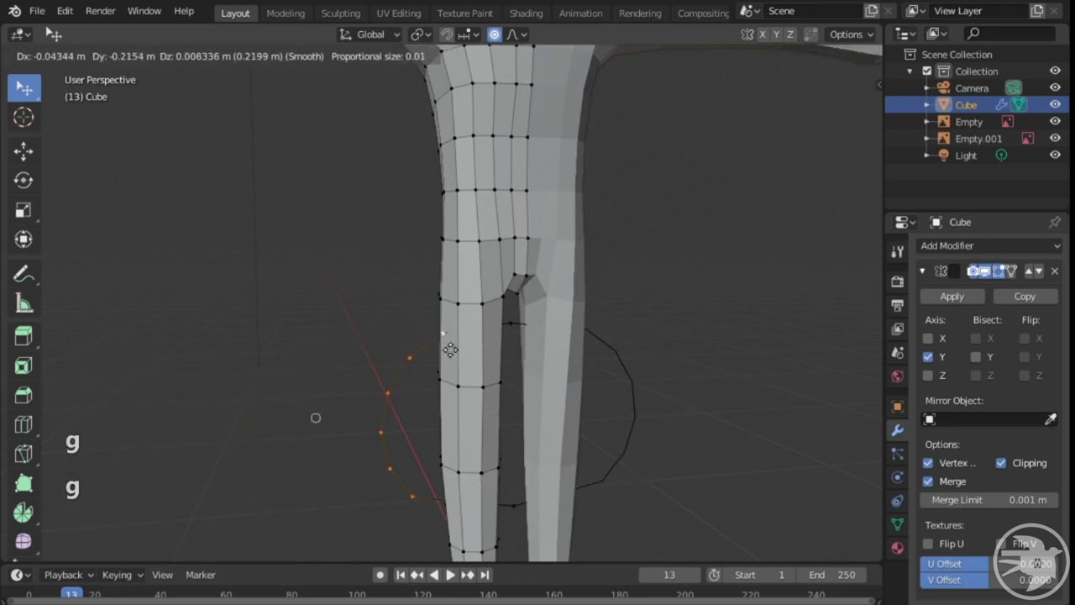
pyautogui.click(482, 345)
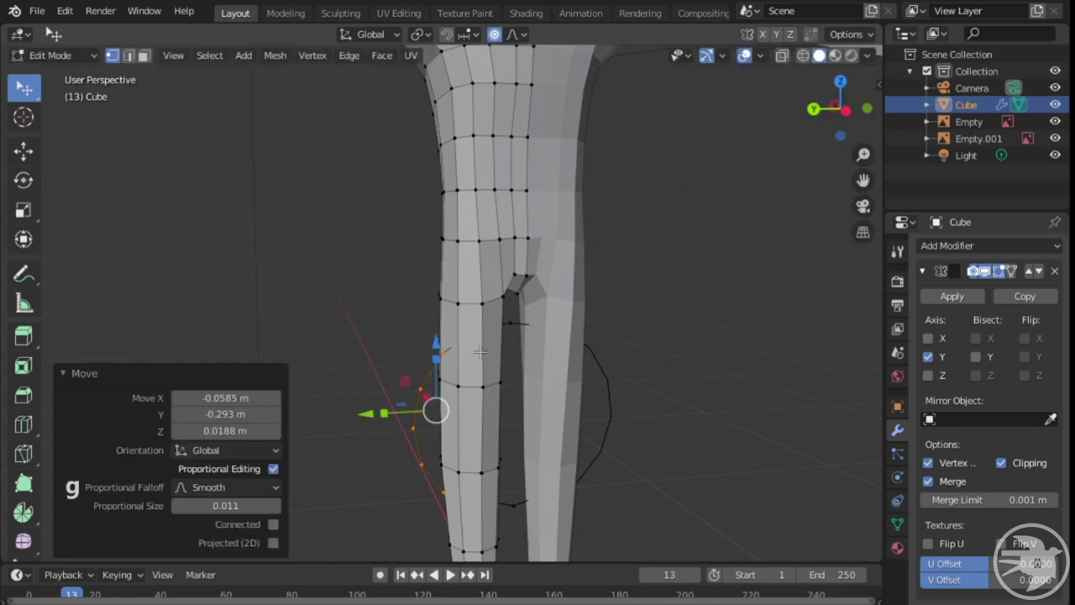
# - Switch to wireframe shading, select the whole half-ring and move it 0.0673 m in X, -0.0261 m in Y and 0.394 m in Z
pyautogui.keyDown('shift'); pyautogui.click(514, 499); pyautogui.keyUp('shift')
pyautogui.press('z')
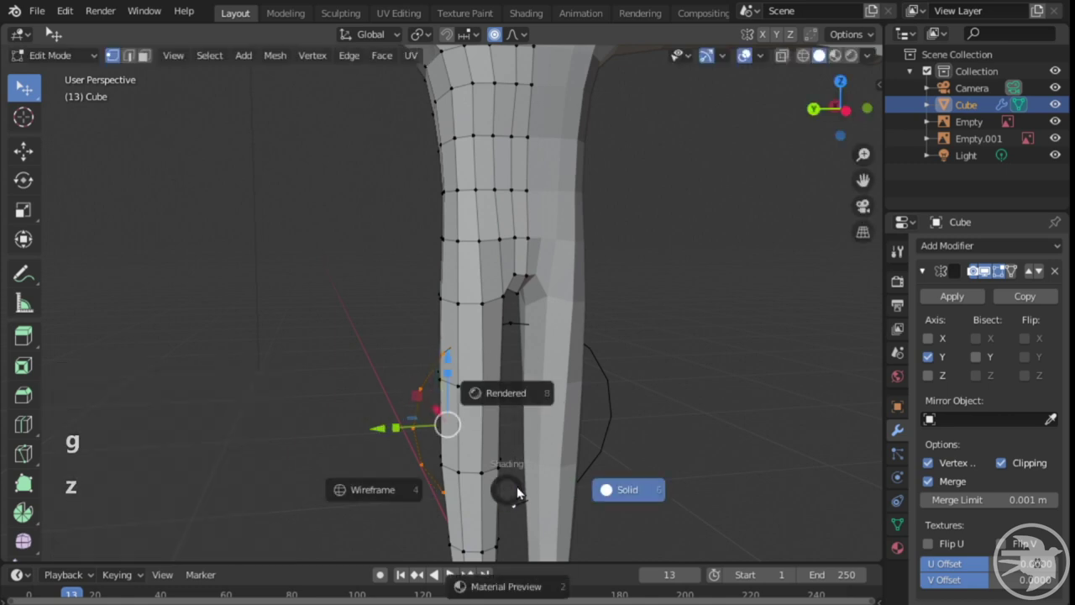
pyautogui.click(413, 489)
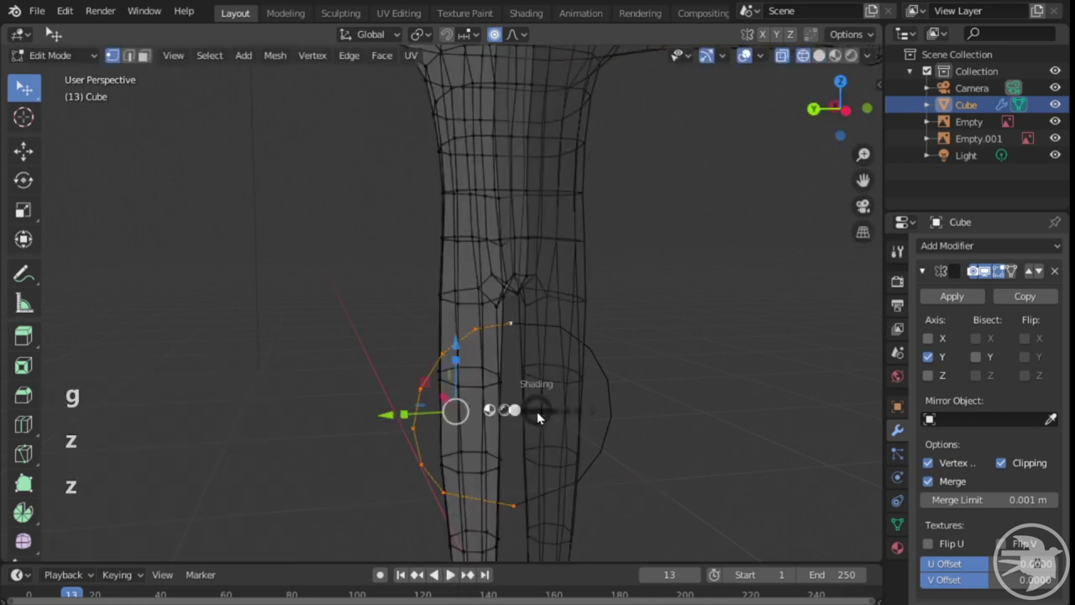
pyautogui.click(266, 396)
pyautogui.moveTo(266, 396)
pyautogui.mouseDown(button='middle')
pyautogui.moveTo(252, 396)
pyautogui.moveTo(257, 432)
pyautogui.moveTo(236, 460)
pyautogui.moveTo(308, 387)
pyautogui.mouseUp(button='middle')
pyautogui.press('g')
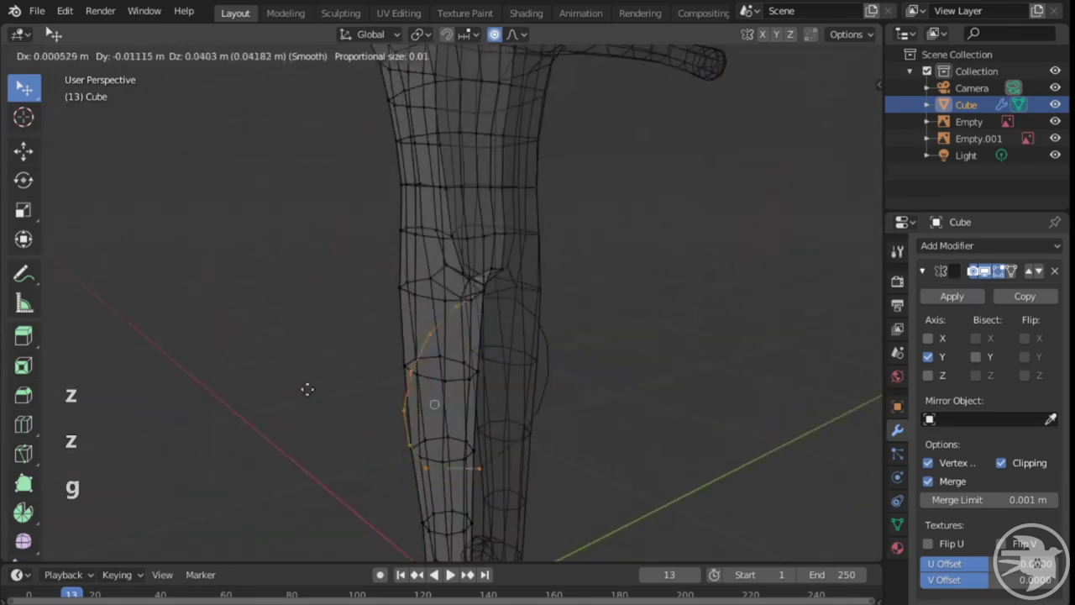
pyautogui.click(303, 255)
# - Scale the half-ring to 0.292 and move it -0.0618 m in X, -0.072 m in Y and 0.0113 m in Z
pyautogui.moveTo(523, 356); pyautogui.dragTo(645, 342, button='middle')
pyautogui.press('s')
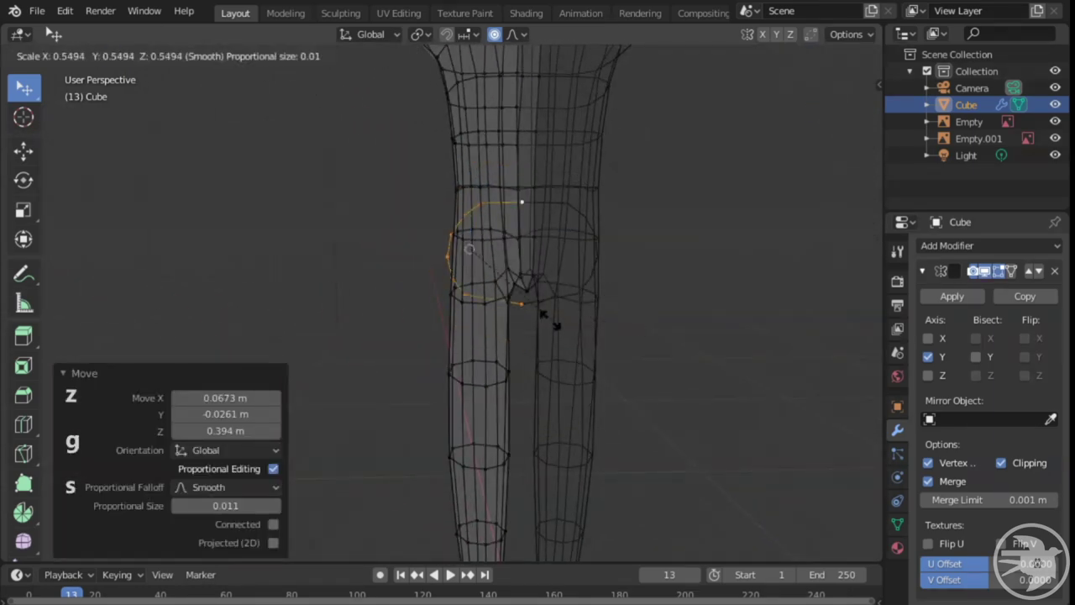
pyautogui.click(504, 304)
pyautogui.scroll(5, 538, 336)
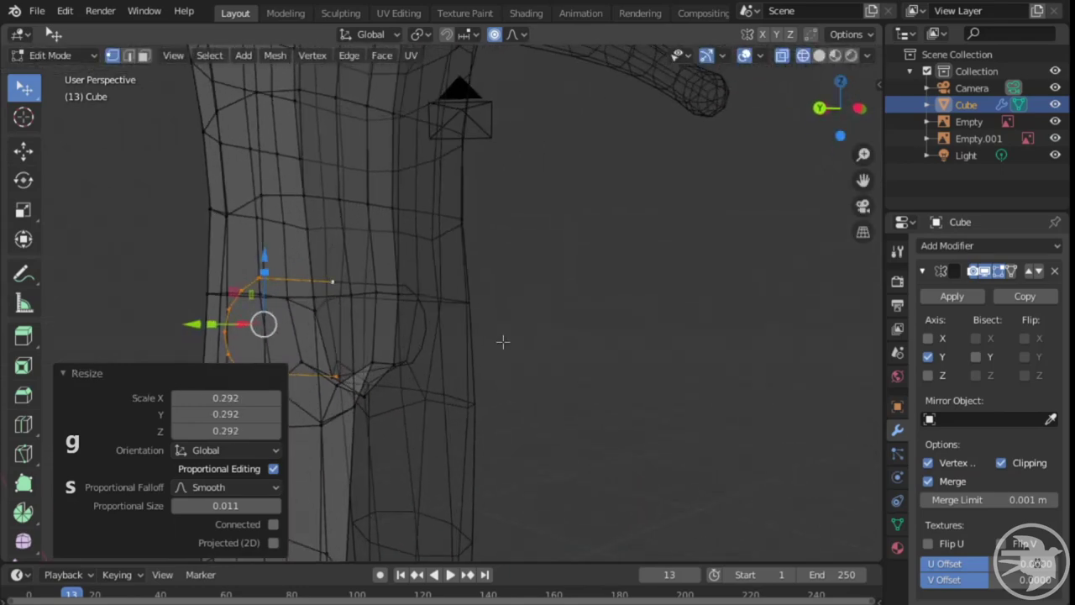
pyautogui.press('g')
pyautogui.click(547, 342)
# - Move the half-ring about -0.046 m in X toward the character's back and fine-tune it by -0.0286 m in Y
pyautogui.moveTo(572, 336); pyautogui.dragTo(460, 383, button='middle')
pyautogui.press('g')
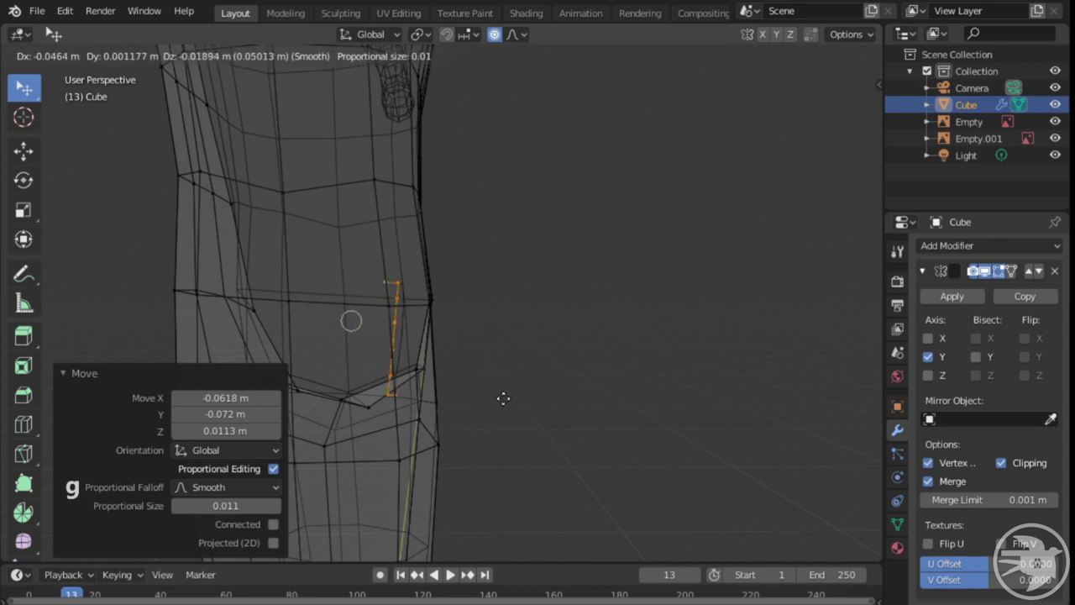
pyautogui.click(496, 401)
pyautogui.moveTo(496, 402); pyautogui.dragTo(421, 416, button='middle')
pyautogui.press('g')
pyautogui.click(680, 396)
# - Scale the half-ring to 0.572 and move it -0.014 m in Y and 0.0301 m in Z above the crotch
pyautogui.press('s')
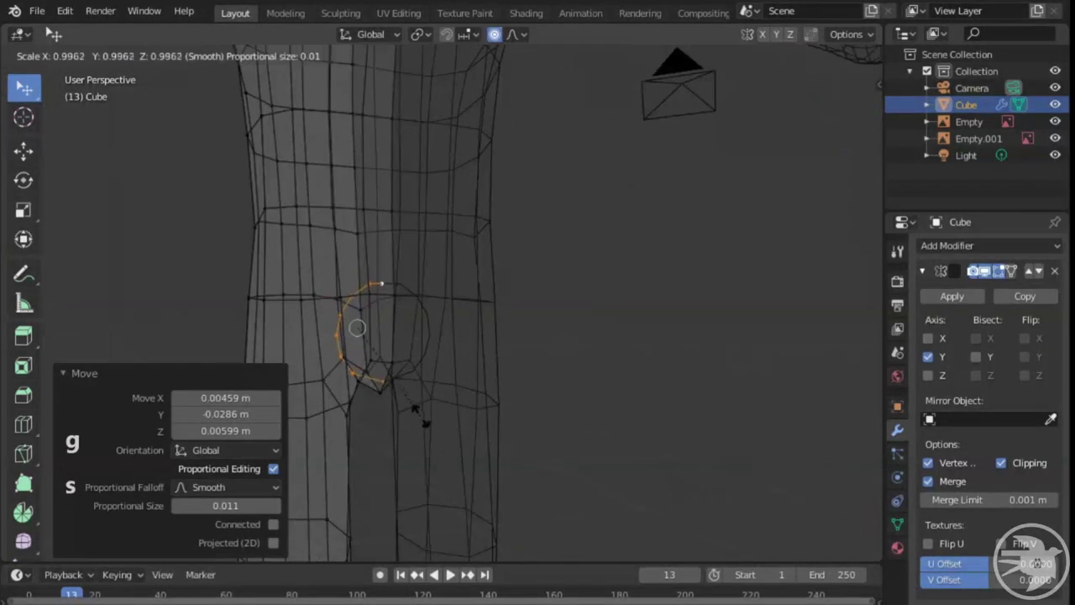
pyautogui.click(397, 386)
pyautogui.press('g')
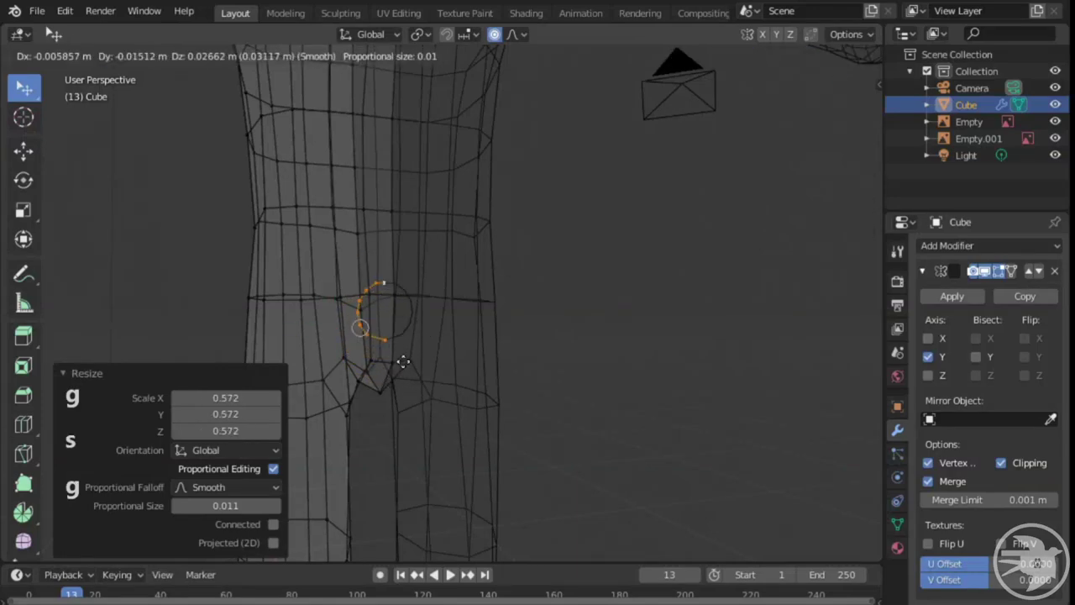
pyautogui.click(402, 360)
# - Move the half-ring about -0.024 m in X toward the back surface and shift its top vertex -0.0106 m in X to line up
pyautogui.scroll(-5, 402, 359)
pyautogui.moveTo(402, 359); pyautogui.dragTo(604, 414, button='middle')
pyautogui.scroll(5, 543, 370)
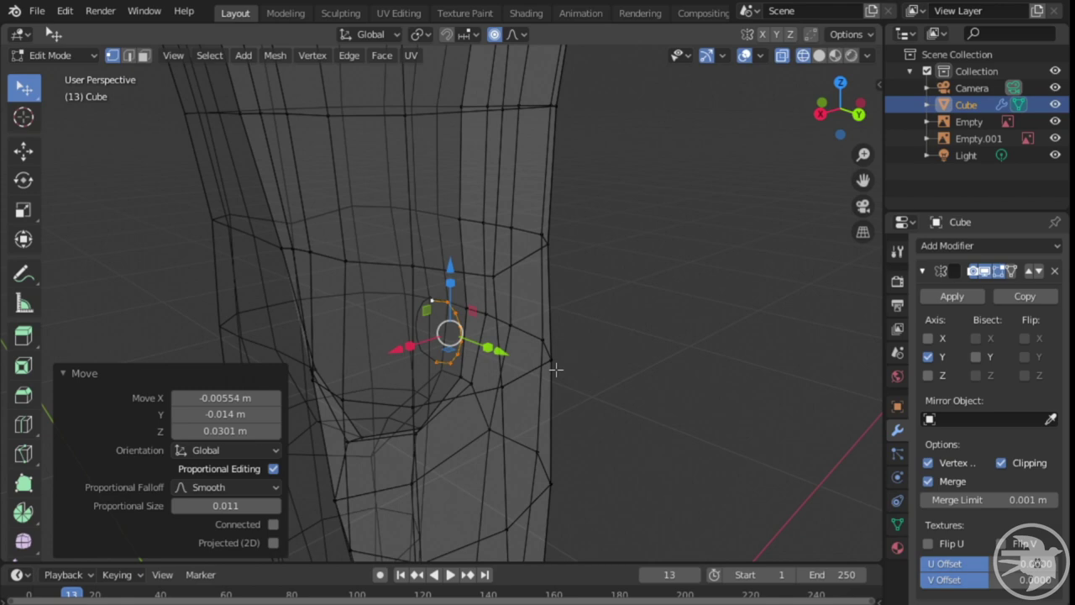
pyautogui.scroll(-5, 557, 370)
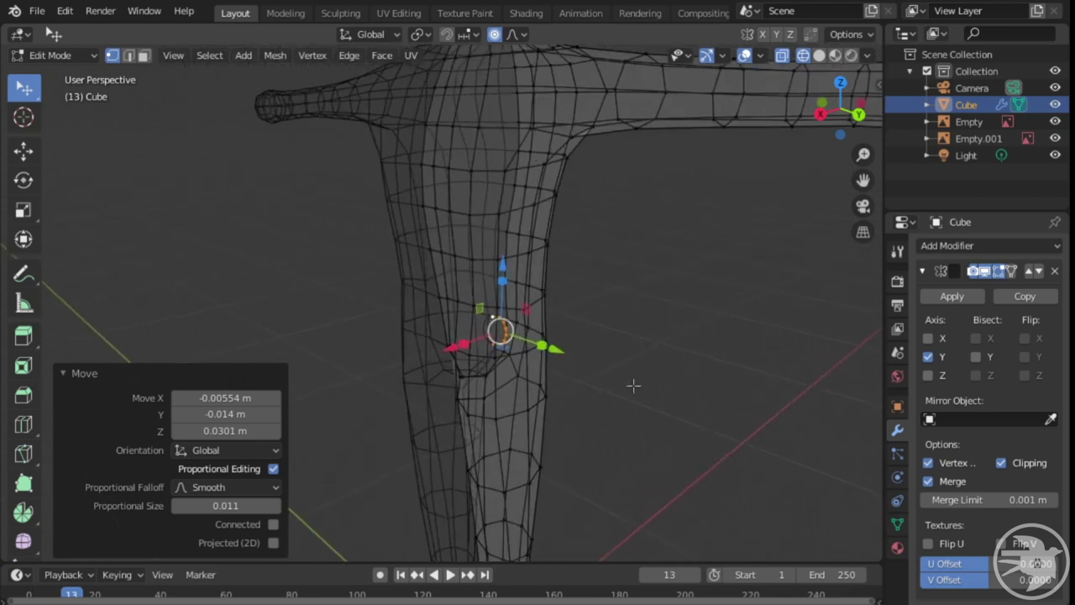
pyautogui.moveTo(633, 384); pyautogui.dragTo(423, 319, button='middle')
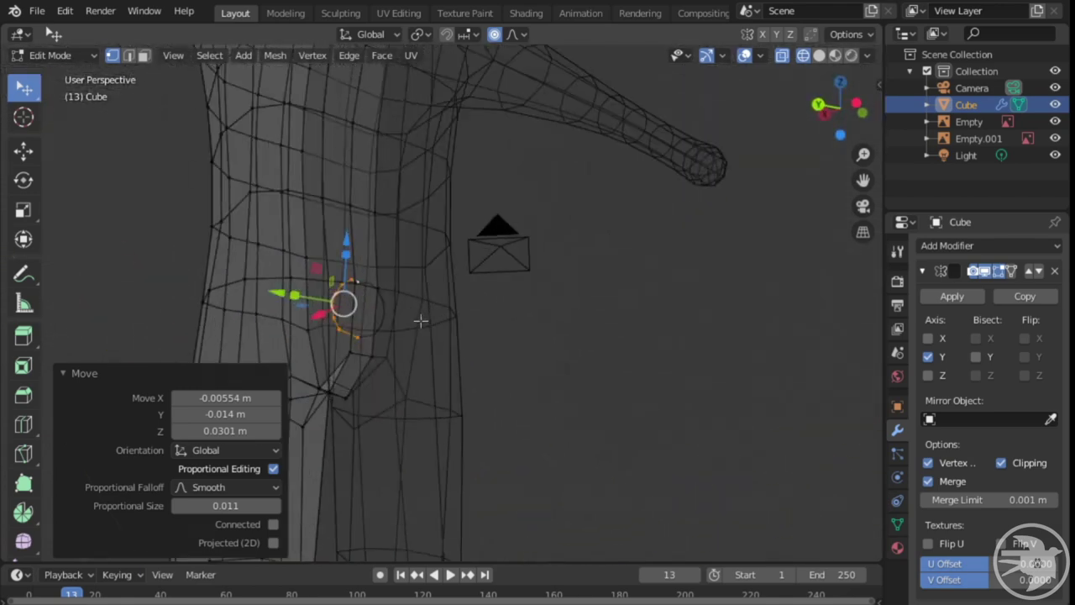
pyautogui.scroll(4, 547, 344)
pyautogui.moveTo(619, 344); pyautogui.dragTo(460, 265, button='middle')
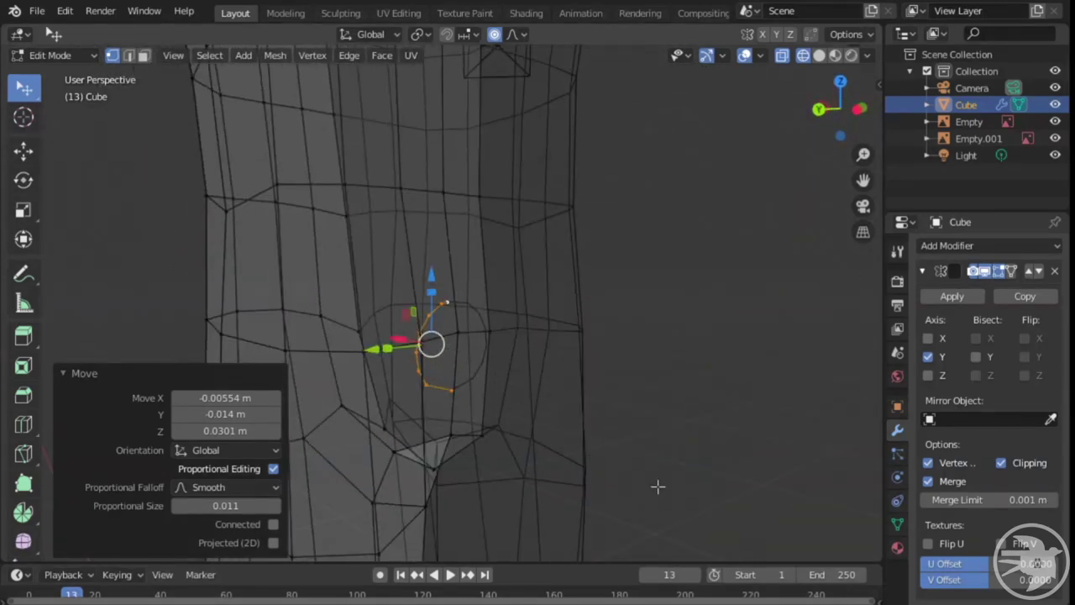
pyautogui.moveTo(657, 486); pyautogui.dragTo(511, 314, button='middle')
pyautogui.press('g')
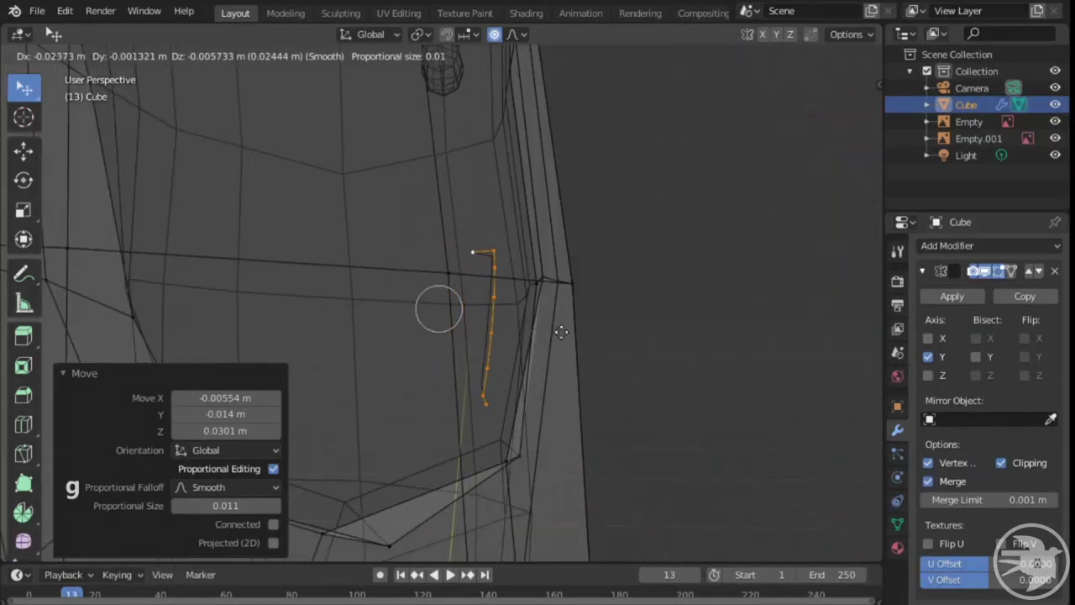
pyautogui.rightClick(561, 331)
pyautogui.press('g')
pyautogui.click(496, 241)
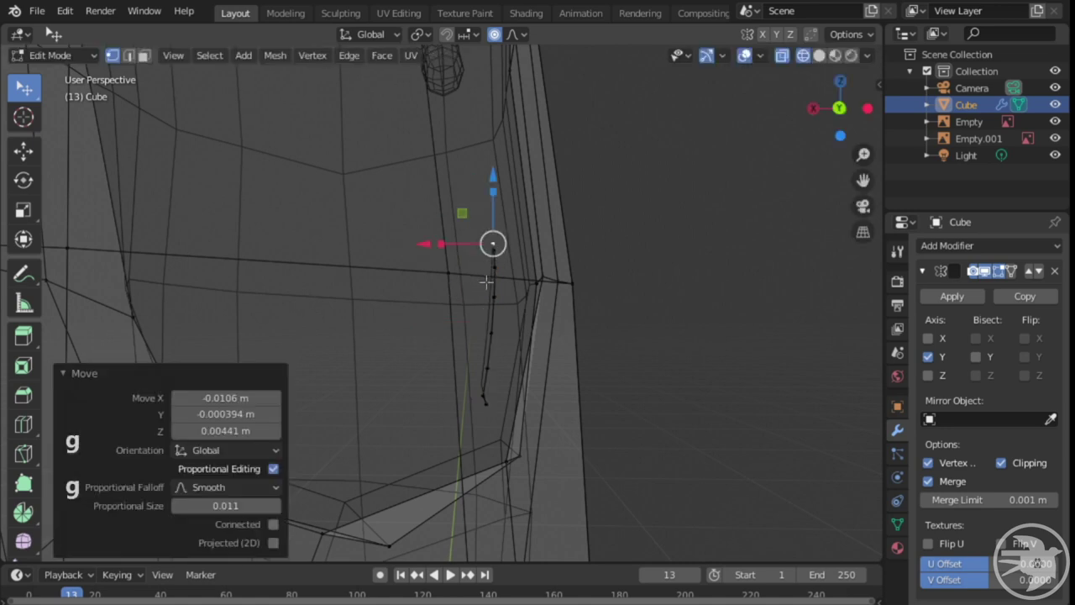
# - Select the half-ring's vertices and, in back orthographic view, extrude them -0.131 m in X and -0.0823 m in Z along the tail sketch
pyautogui.moveTo(492, 243); pyautogui.dragTo(545, 264, button='middle')
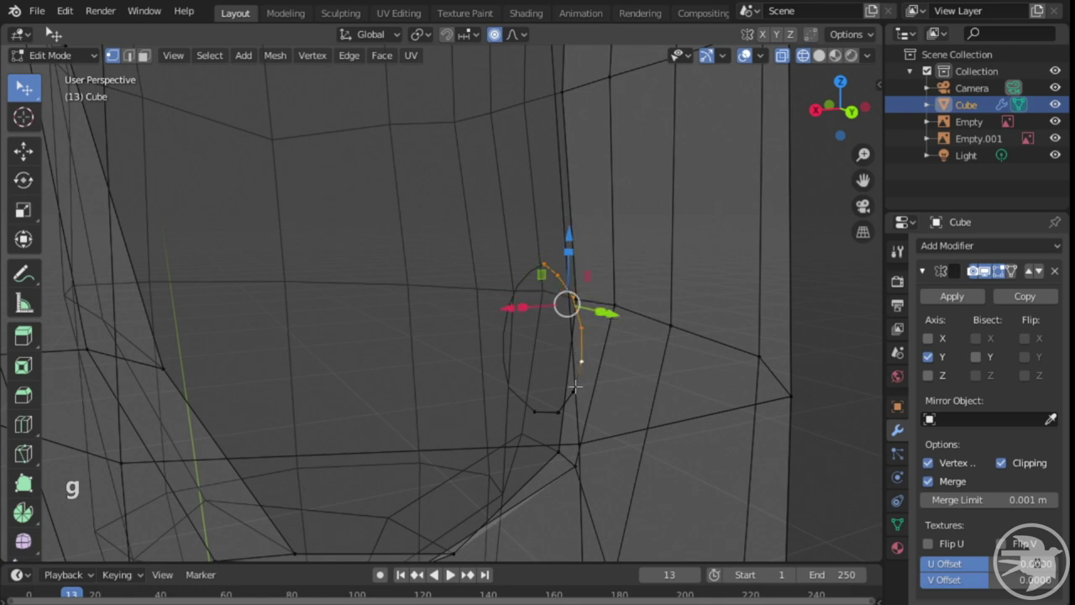
pyautogui.moveTo(538, 410); pyautogui.dragTo(552, 364, button='middle')
pyautogui.press('ctrl+KP_1')
pyautogui.press('KP_5')
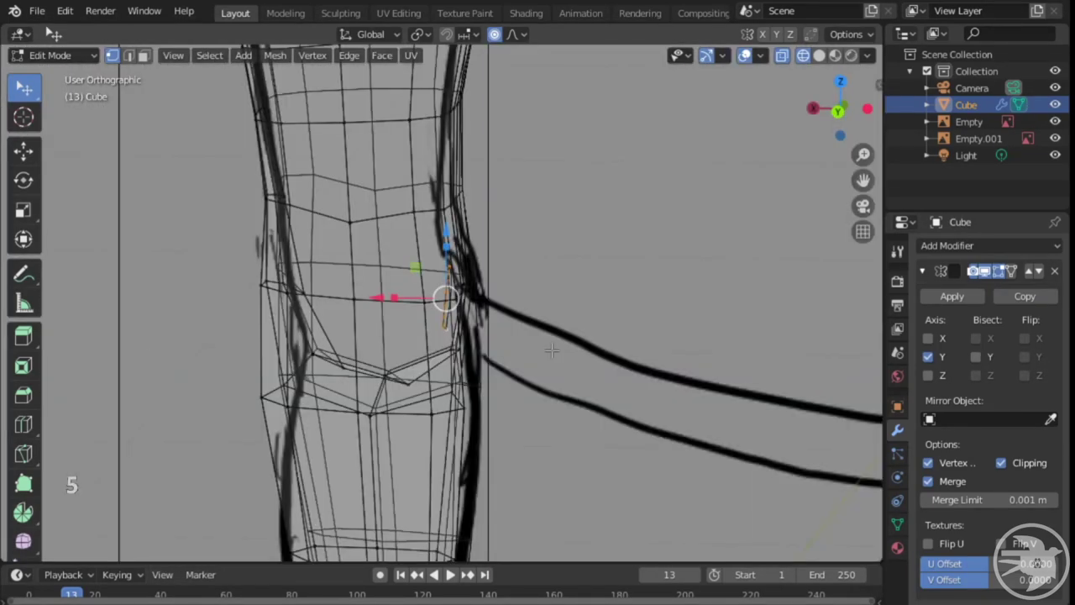
pyautogui.press('e')
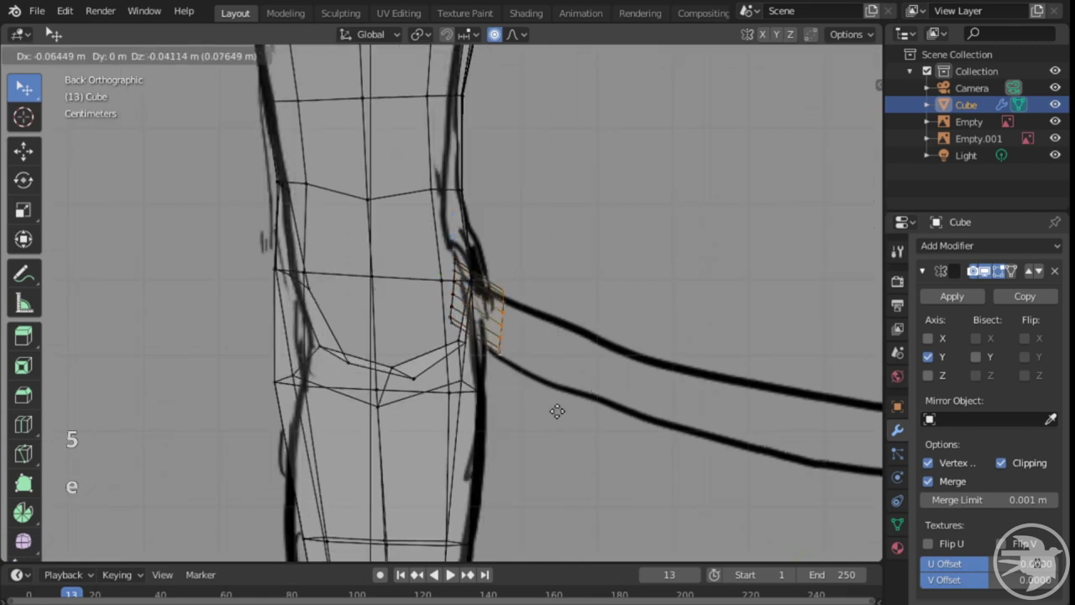
pyautogui.click(607, 436)
# - Extrude the tail by -0.185 m in X and -0.0634 m in Z, add another segment along the sketch, and rotate its end ring -3.51°
pyautogui.keyDown('shift'); pyautogui.moveTo(608, 436); pyautogui.dragTo(357, 305, button='middle'); pyautogui.keyUp('shift')
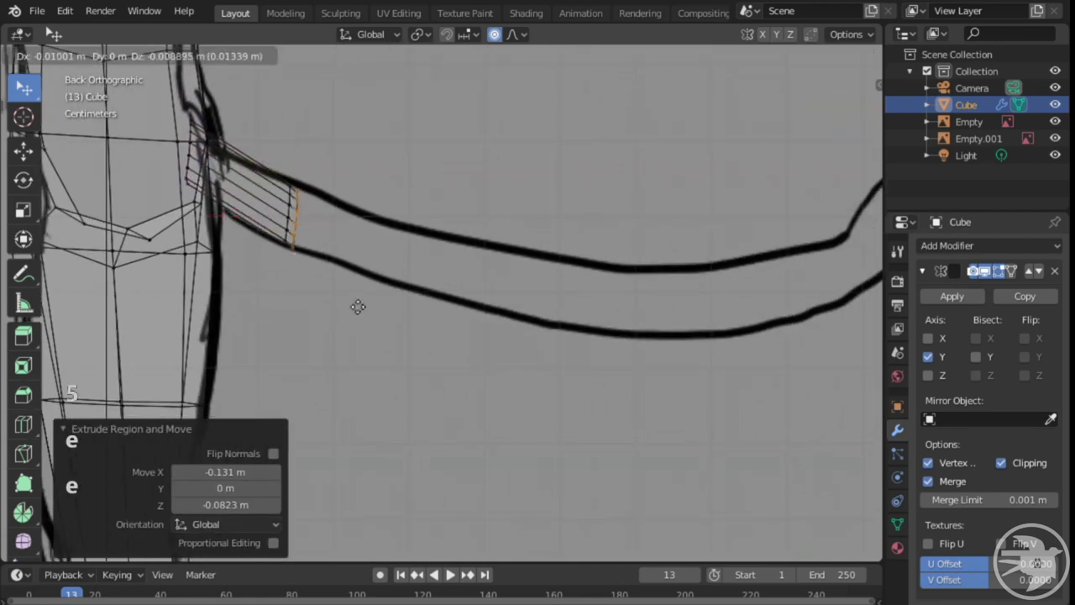
pyautogui.press('e')
pyautogui.click(475, 343)
pyautogui.scroll(-2, 520, 379)
pyautogui.press('e')
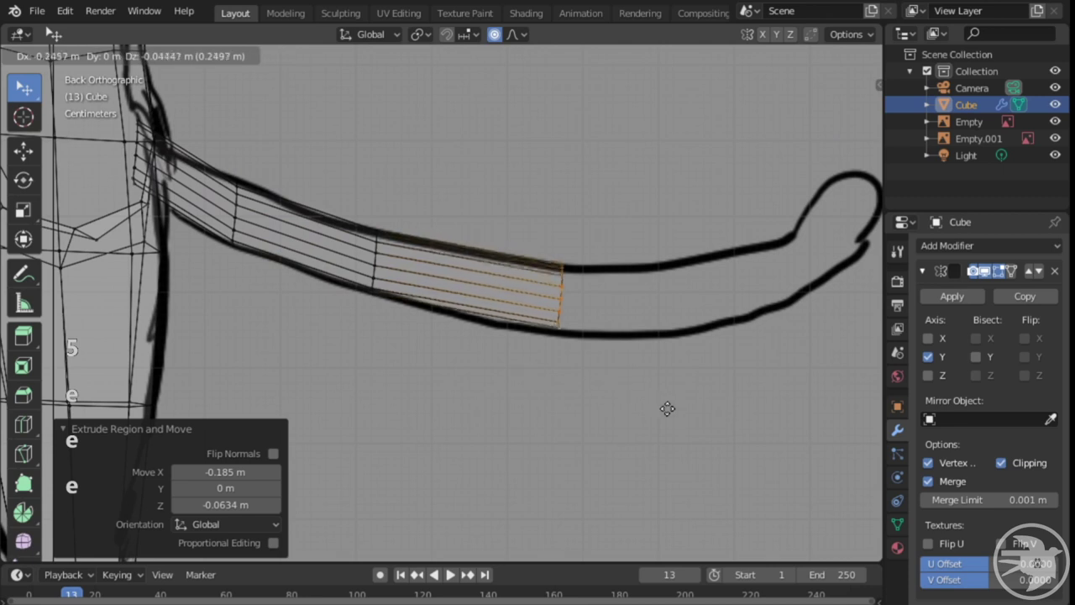
pyautogui.click(736, 432)
pyautogui.press('r')
pyautogui.click(745, 417)
# - Extrude the tail -0.258 m in X and 0.02 m in Z, and rotate the end ring about -15° to follow the sketch
pyautogui.keyDown('shift'); pyautogui.moveTo(745, 418); pyautogui.dragTo(630, 438, button='middle'); pyautogui.keyUp('shift')
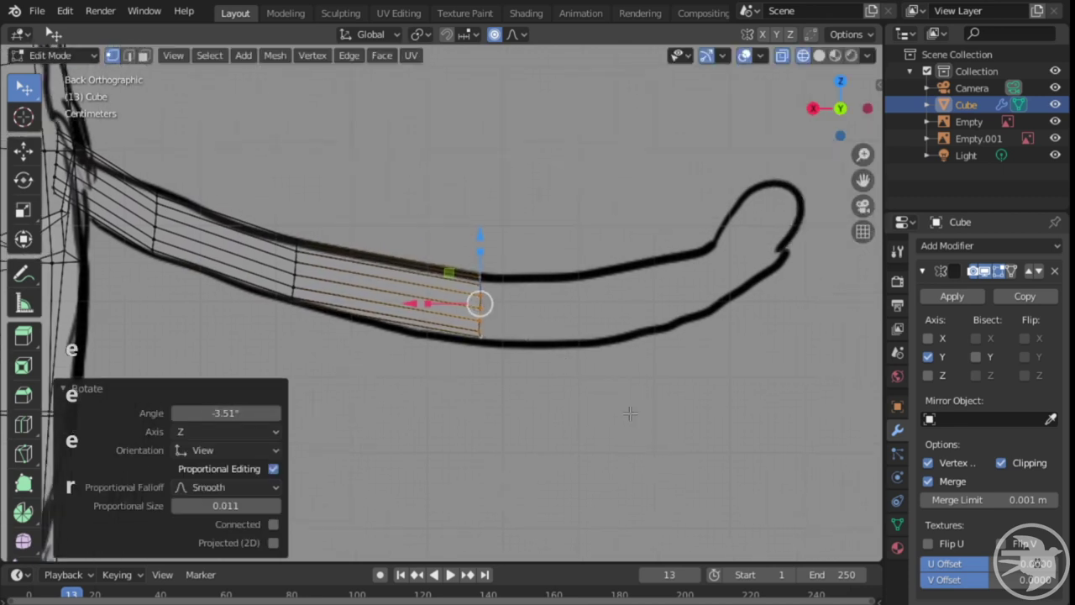
pyautogui.press('e')
pyautogui.click(792, 415)
pyautogui.press('r')
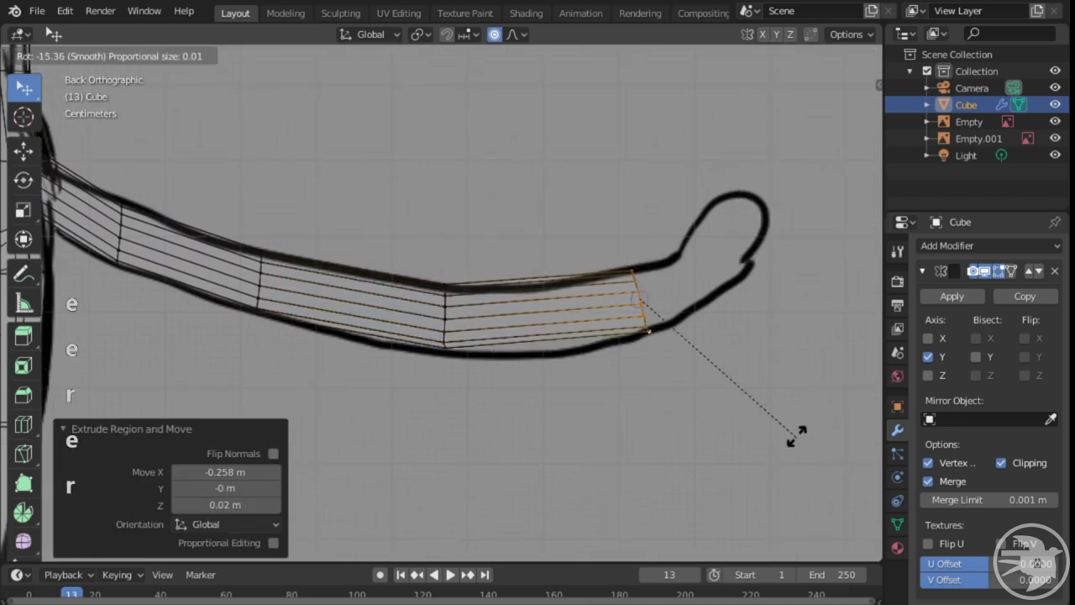
pyautogui.click(780, 444)
# - Extrude the tail upward by -0.126 m in X and 0.0812 m in Z, and rotate the end ring -37.3°
pyautogui.press('e')
pyautogui.click(798, 429)
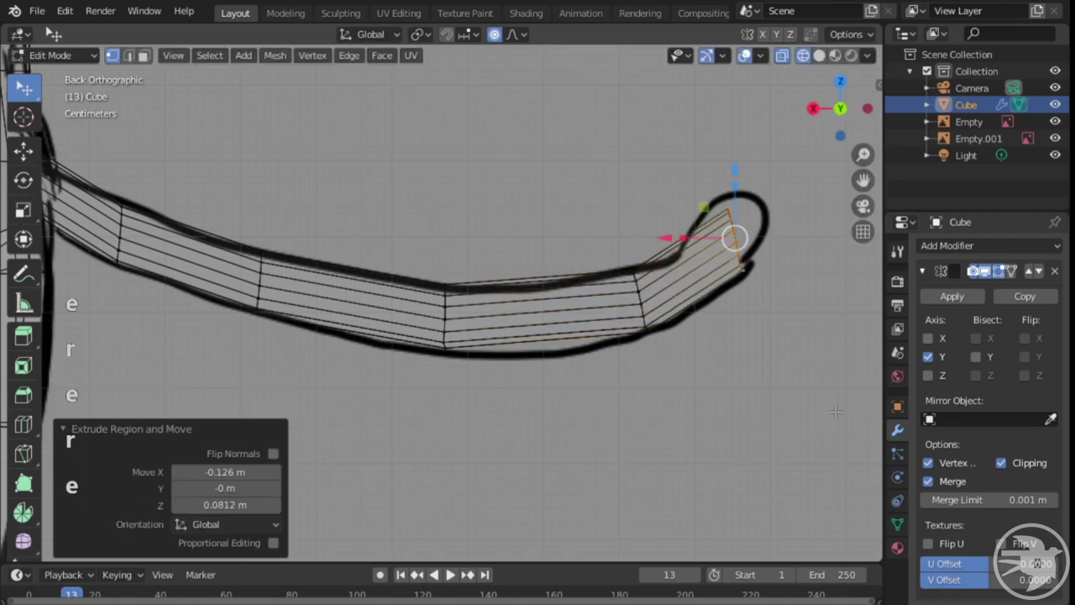
pyautogui.press('r')
pyautogui.click(848, 349)
# - Extrude the tail tip -0.0334 m in X and 0.0511 m in Z in back orthographic view
pyautogui.moveTo(756, 403); pyautogui.dragTo(698, 433, button='middle')
pyautogui.press('KP_5')
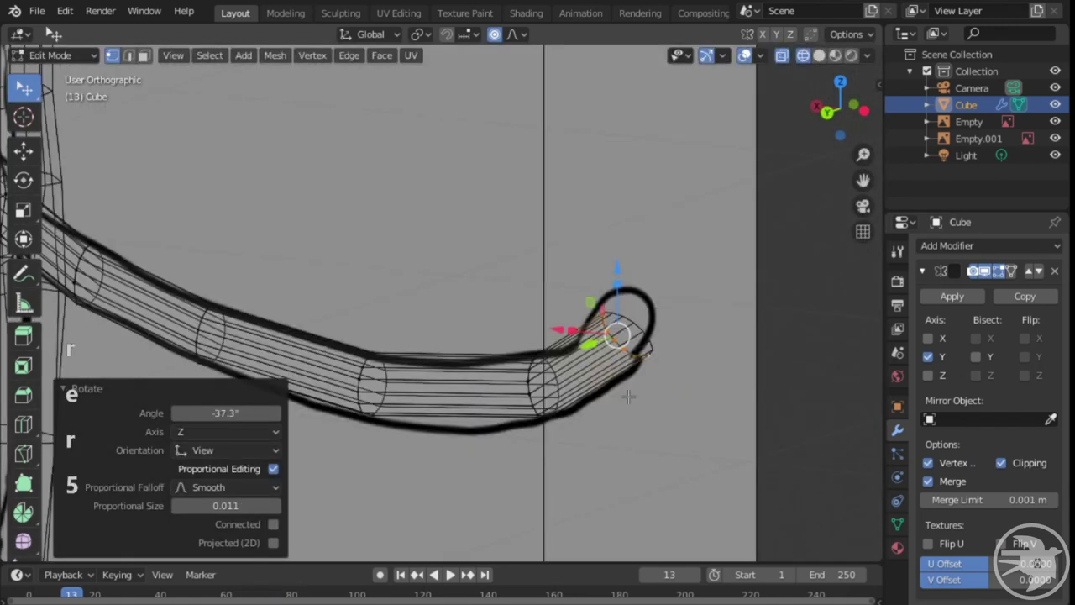
pyautogui.keyDown('alt'); pyautogui.moveTo(628, 397); pyautogui.dragTo(667, 360, button='middle'); pyautogui.keyUp('alt')
pyautogui.press('e')
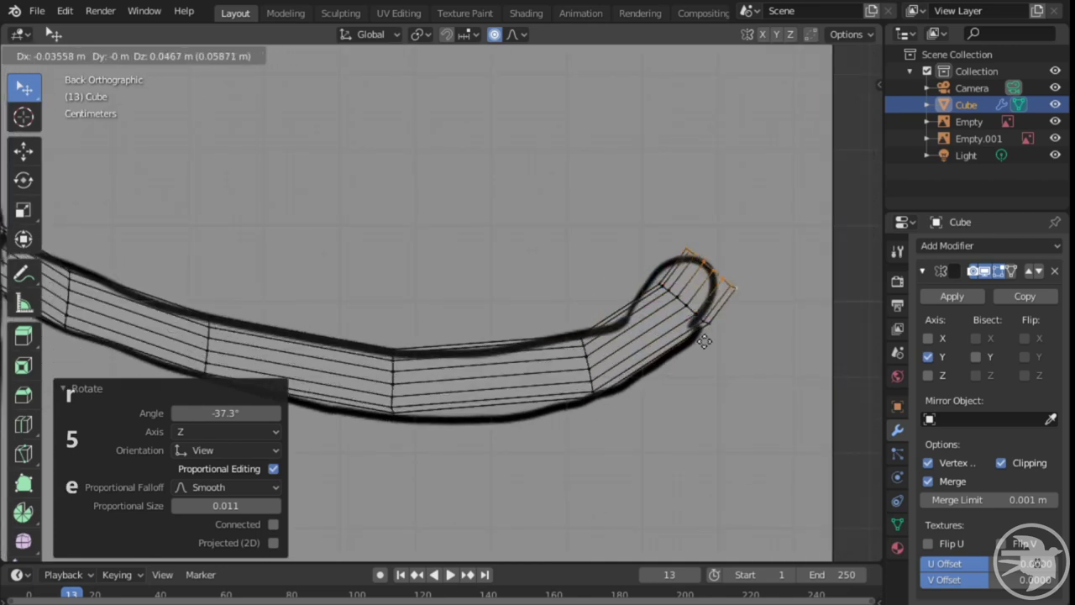
pyautogui.click(706, 339)
# - Merge the open end ring of the tail into a single vertex at its center
pyautogui.scroll(3, 692, 235)
pyautogui.keyDown('shift'); pyautogui.moveTo(762, 345); pyautogui.dragTo(554, 431, button='middle'); pyautogui.keyUp('shift')
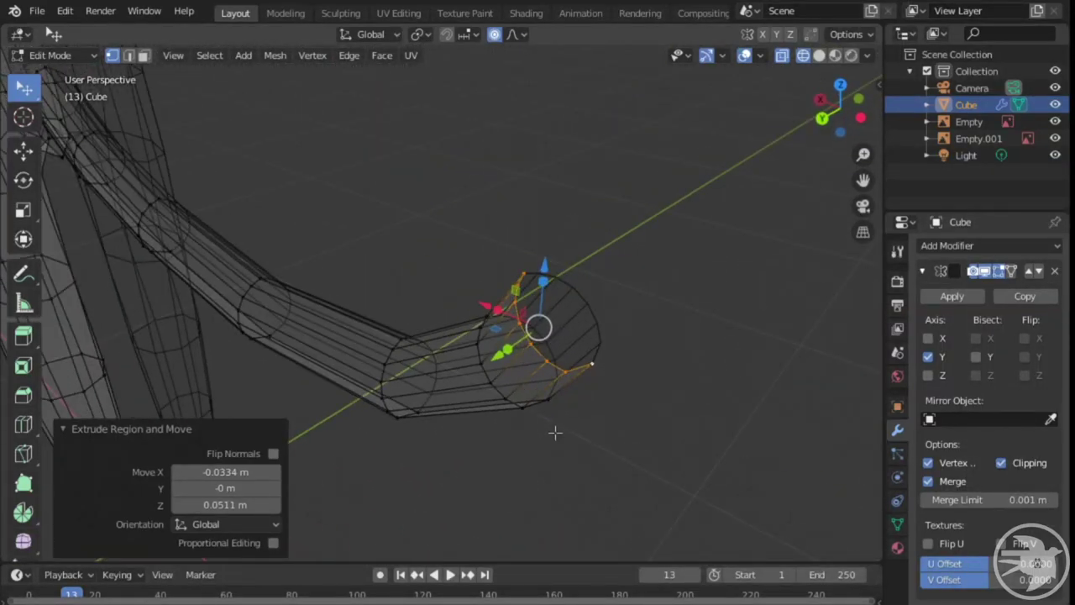
pyautogui.press('m')
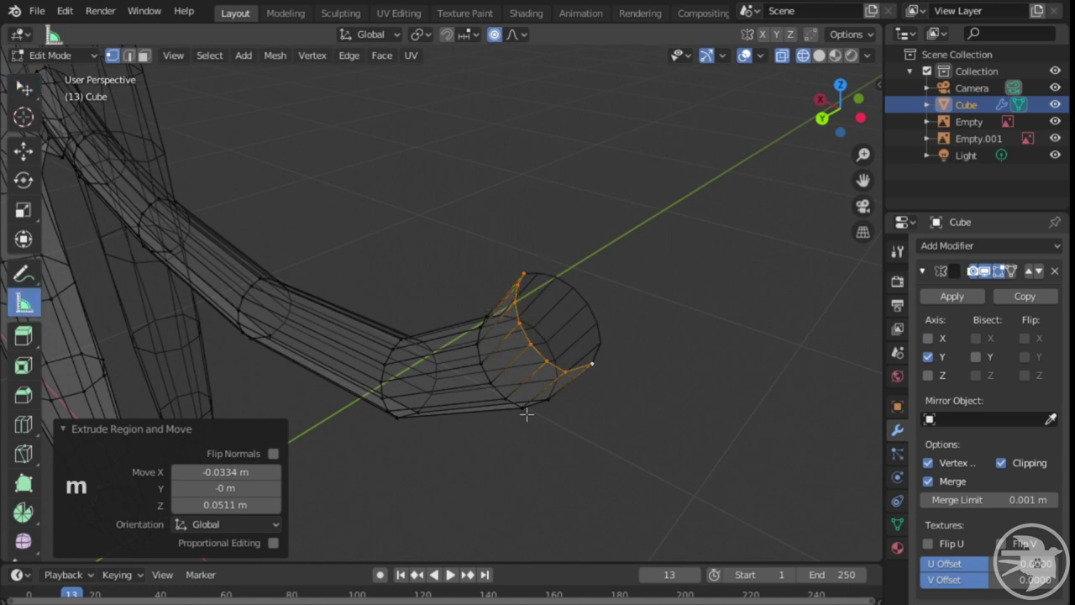
pyautogui.hotkey('alt', 'm')
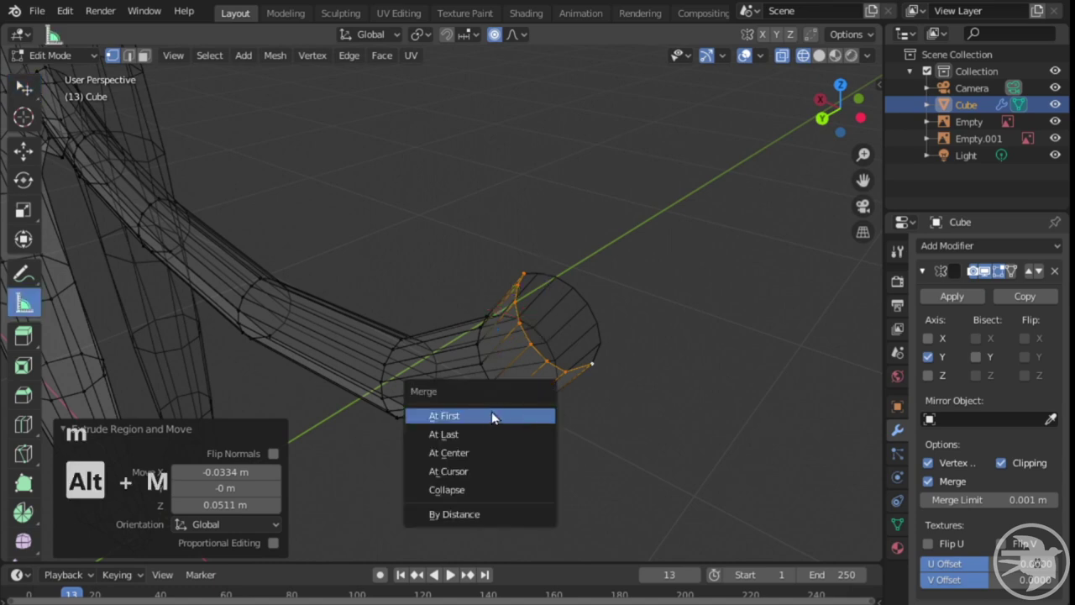
pyautogui.click(461, 457)
# - Reposition the merged tail-tip vertex with several free moves, ending with -0.0161 m X, -0.0111 m Y and 0.0233 m Z
pyautogui.moveTo(459, 449); pyautogui.dragTo(475, 360, button='middle')
pyautogui.press('g')
pyautogui.click(610, 394)
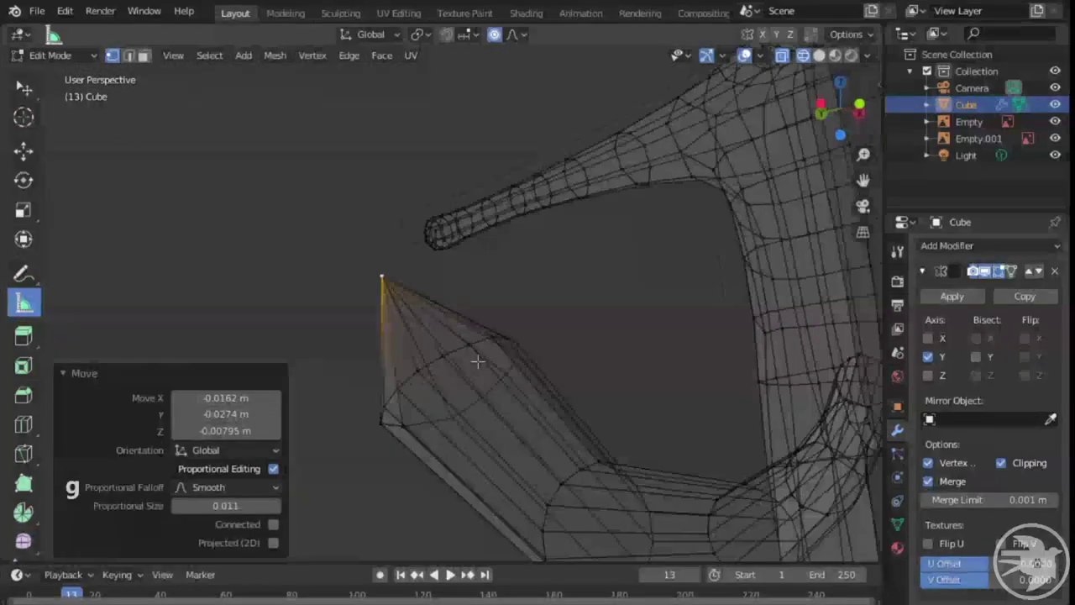
pyautogui.press('g')
pyautogui.click(535, 424)
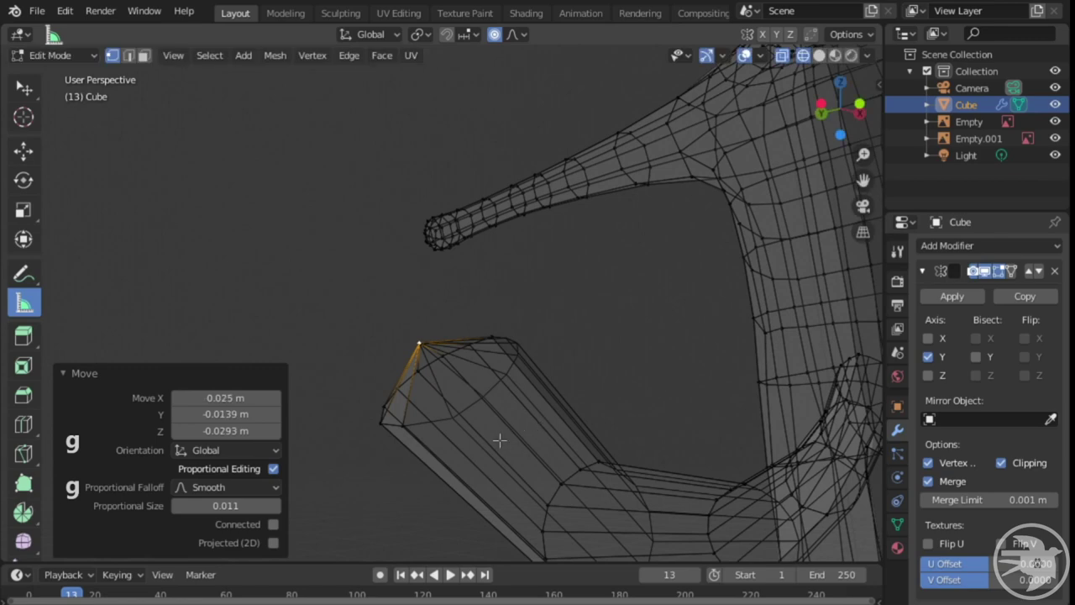
pyautogui.moveTo(499, 440); pyautogui.dragTo(746, 459, button='middle')
pyautogui.press('g')
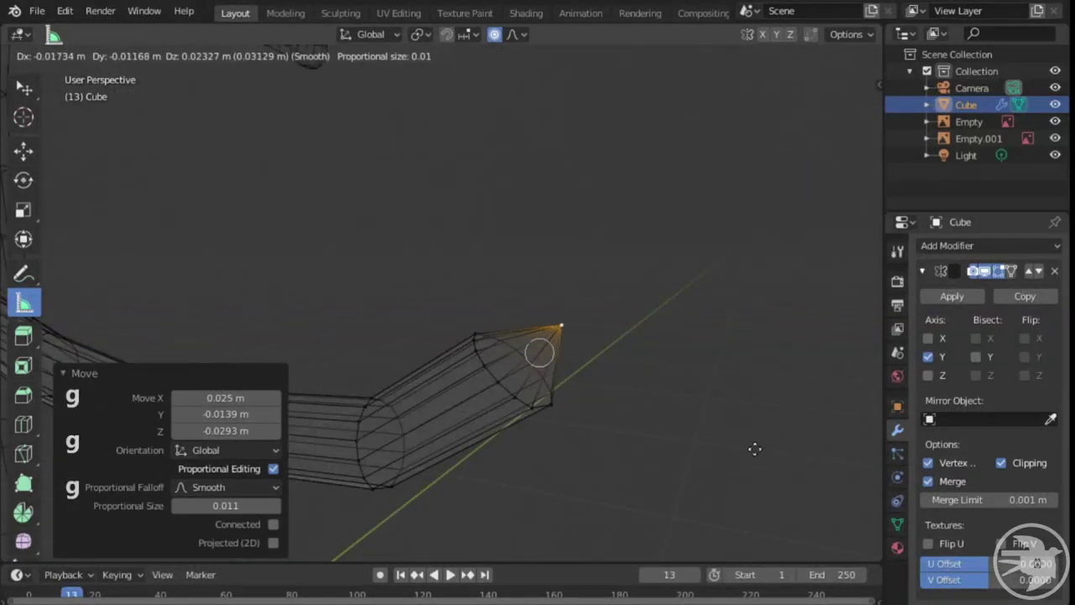
pyautogui.click(754, 449)
# - Check the whole body in and out of Edit Mode, and switch the viewport to solid shading
pyautogui.scroll(-3, 506, 461)
pyautogui.scroll(-2, 624, 434)
pyautogui.keyDown('shift'); pyautogui.moveTo(506, 461); pyautogui.dragTo(665, 435, button='middle'); pyautogui.keyUp('shift')
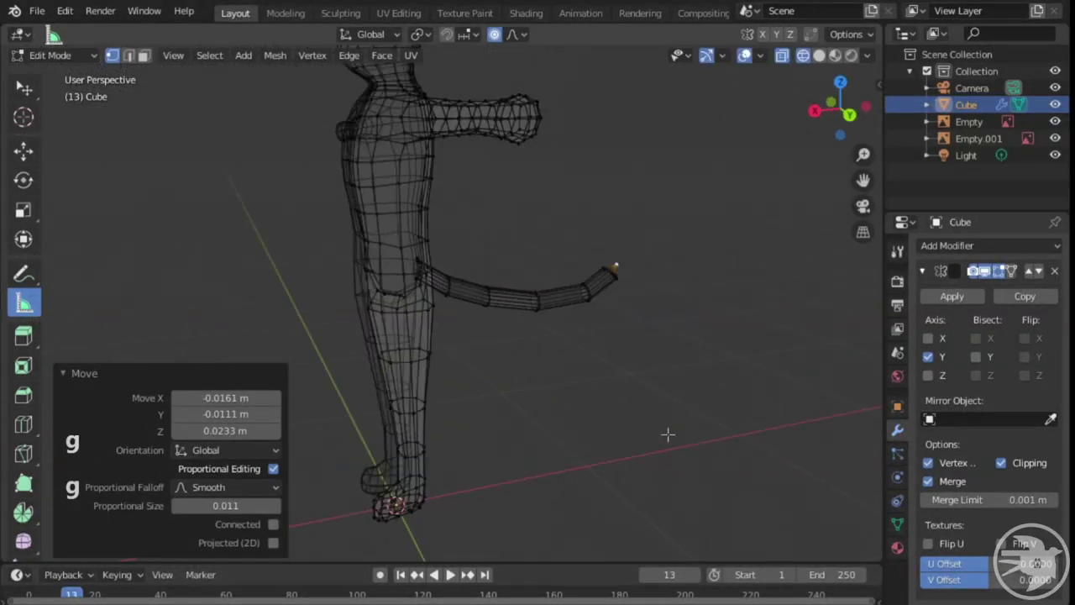
pyautogui.press('Tab')
pyautogui.moveTo(499, 367); pyautogui.dragTo(564, 410, button='middle')
pyautogui.press('Tab')
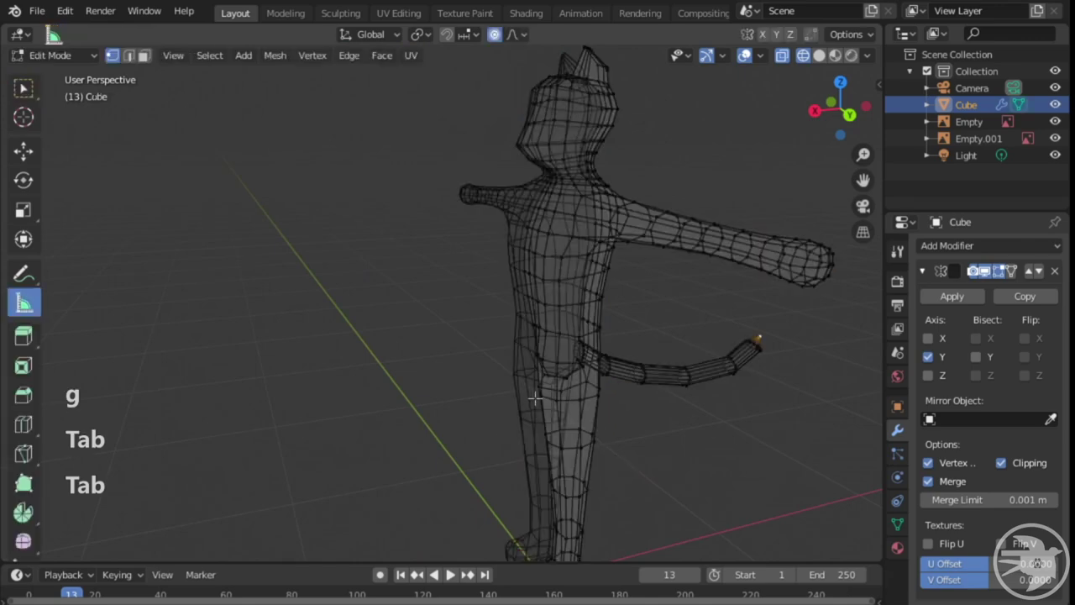
pyautogui.press('z')
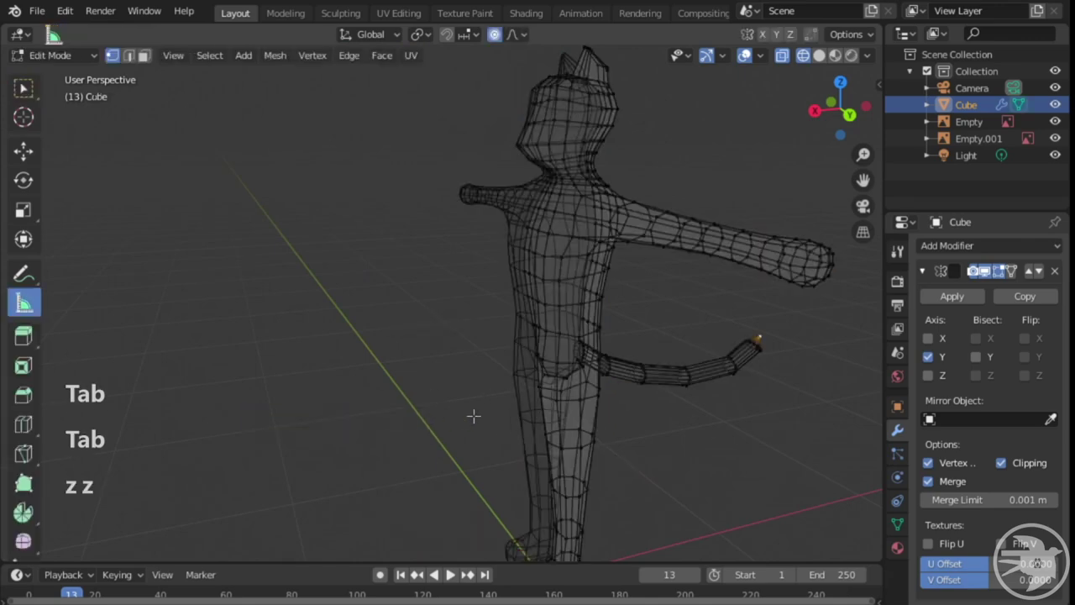
pyautogui.click(576, 418)
# - Move two lower-belly vertices near the mirror line, one 0.0289 m and the other 0.0135 m in X, and return to Object Mode
pyautogui.moveTo(457, 411)
pyautogui.mouseDown(button='middle')
pyautogui.moveTo(626, 401)
pyautogui.moveTo(691, 357)
pyautogui.mouseUp(button='middle')
pyautogui.moveTo(396, 409); pyautogui.dragTo(508, 370, button='middle')
pyautogui.moveTo(549, 445); pyautogui.dragTo(462, 351, button='middle')
pyautogui.press('g')
pyautogui.click(608, 341)
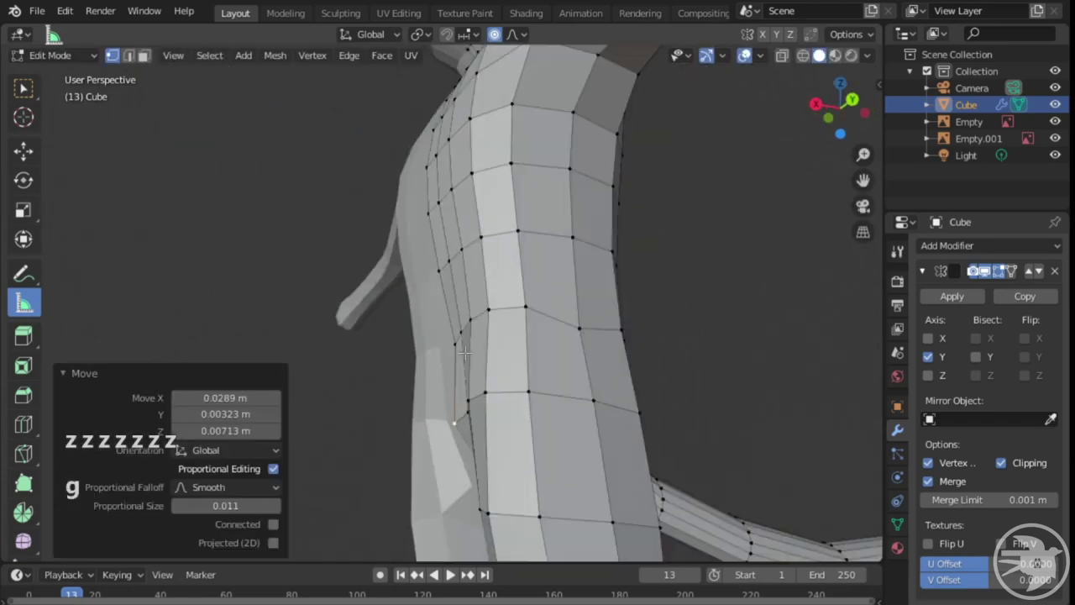
pyautogui.press('g')
pyautogui.click(449, 341)
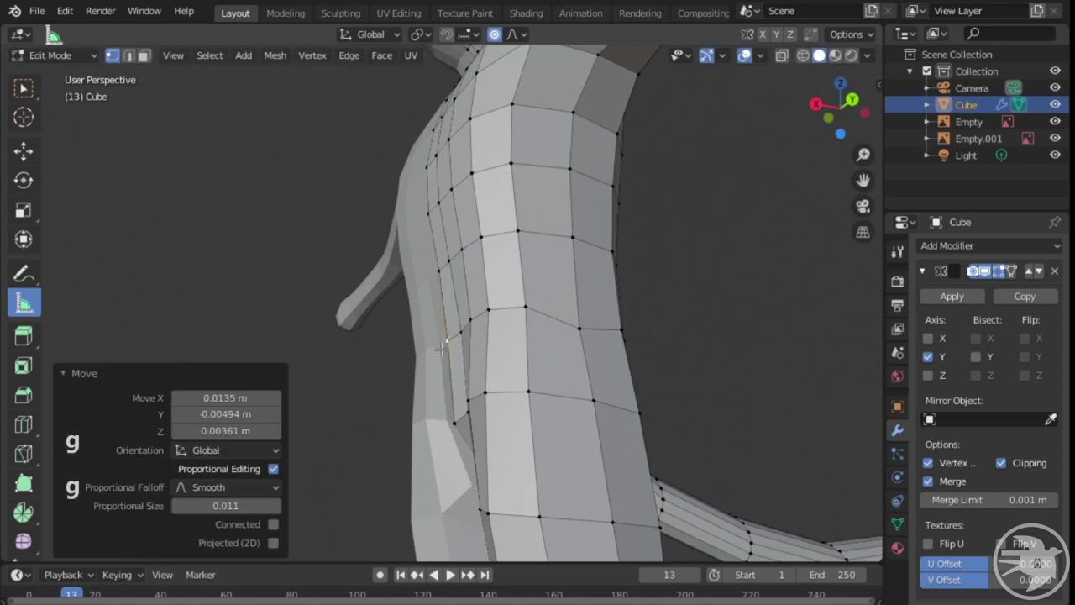
pyautogui.scroll(-6, 449, 340)
pyautogui.moveTo(449, 340); pyautogui.dragTo(568, 457, button='middle')
pyautogui.scroll(5, 563, 449)
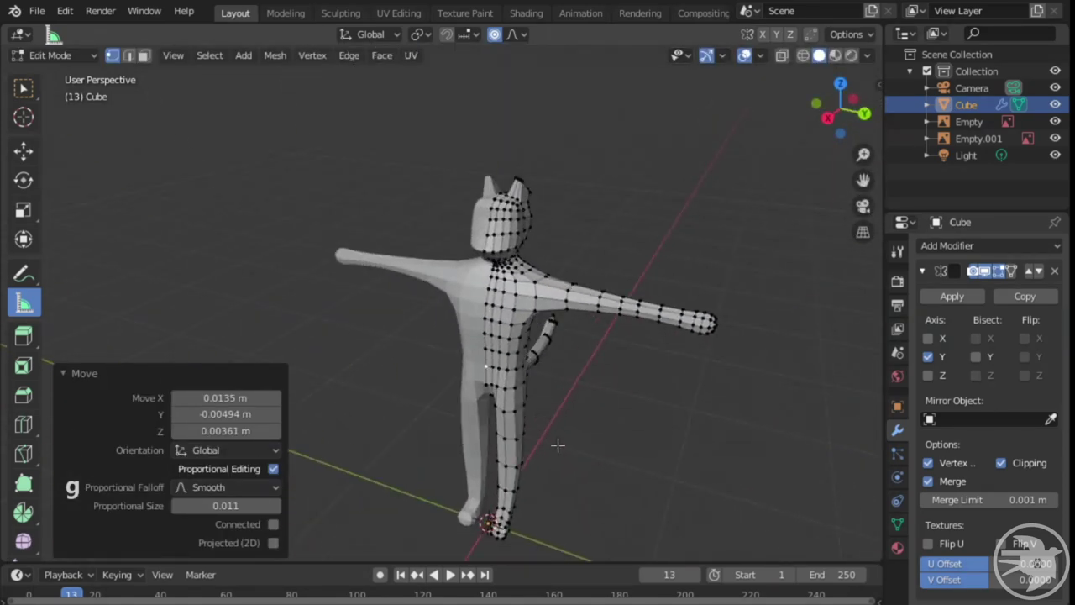
pyautogui.press('Tab')
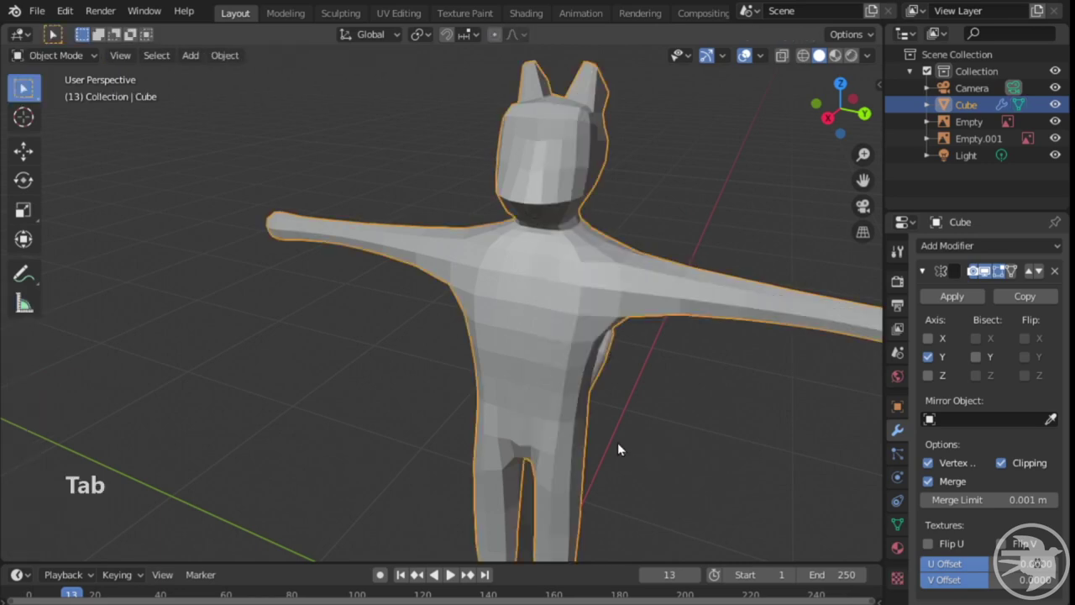
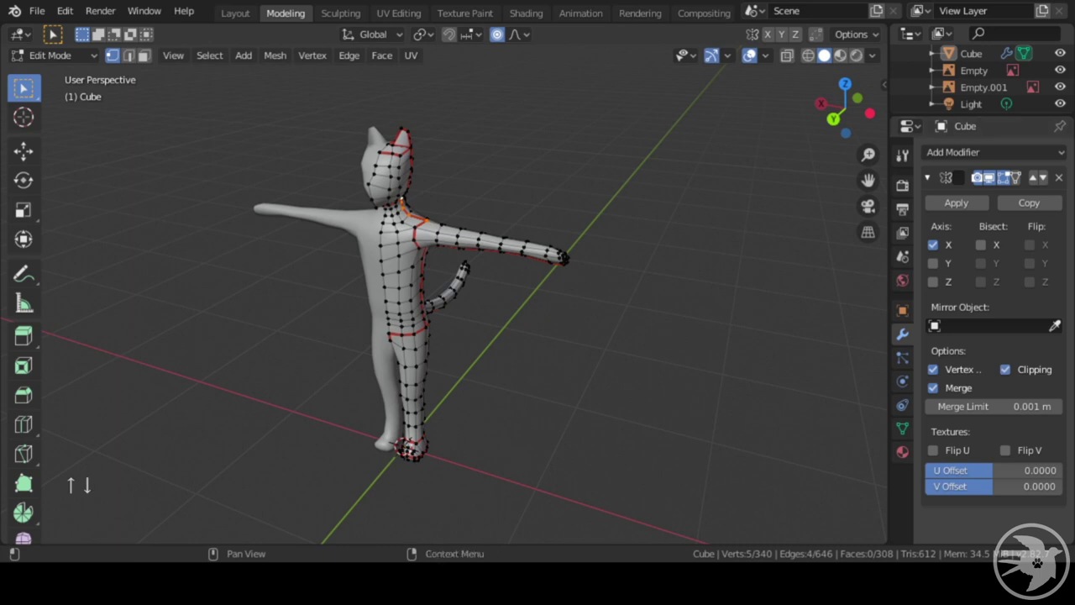
# - Switch the mesh selection mode to edges for working on the character's seams
pyautogui.moveTo(458, 283); pyautogui.dragTo(483, 294, button='middle')
pyautogui.scroll(1, 529, 317)
pyautogui.scroll(2, 617, 380)
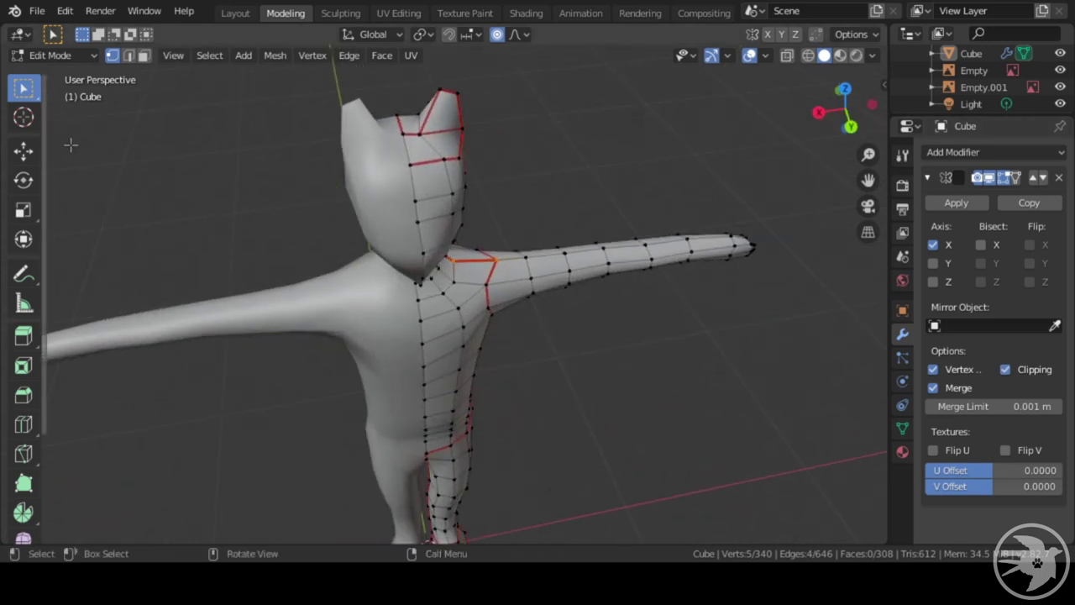
pyautogui.click(130, 56)
pyautogui.keyDown('shift'); pyautogui.moveTo(370, 286); pyautogui.dragTo(560, 294, button='middle'); pyautogui.keyUp('shift')
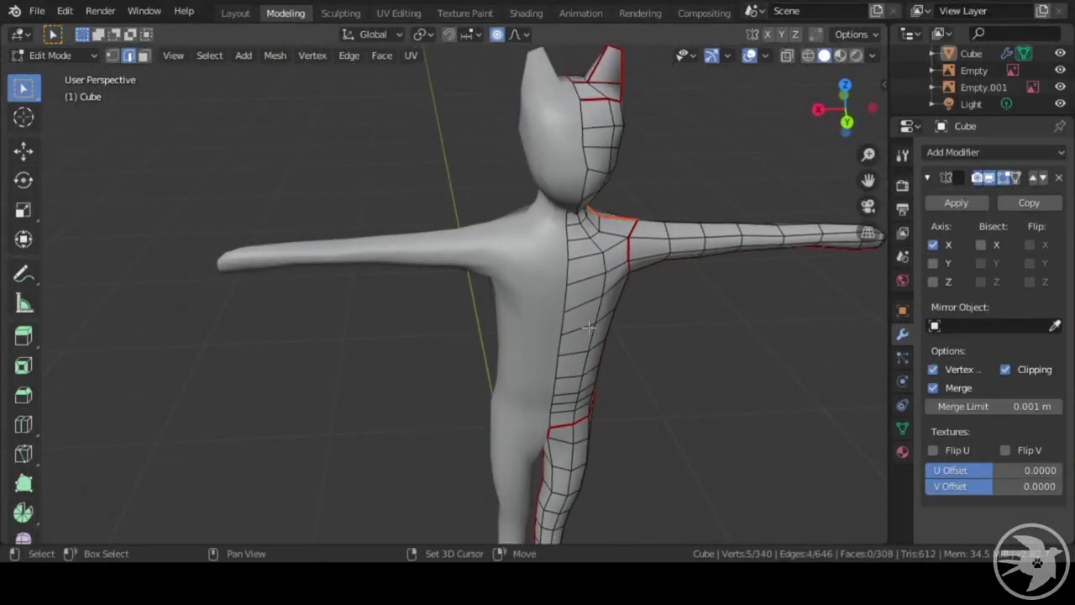
pyautogui.moveTo(590, 327); pyautogui.dragTo(422, 239, button='middle')
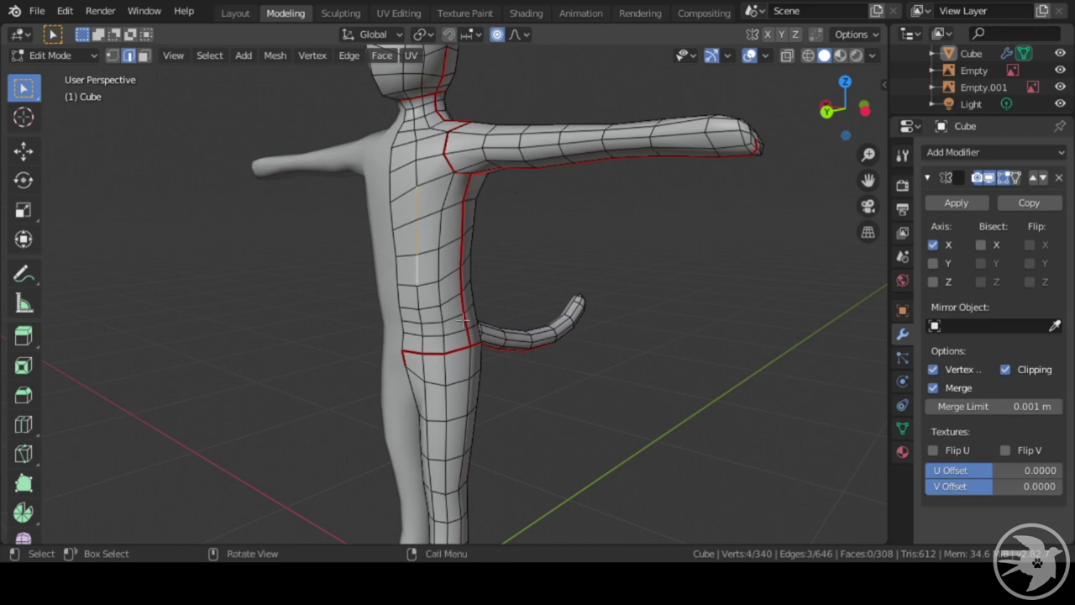
# - Mark the selected edge on top of the upper arm, beside the shoulder seam, as a seam
pyautogui.moveTo(613, 370); pyautogui.dragTo(622, 327, button='middle')
pyautogui.scroll(3, 622, 326)
pyautogui.moveTo(607, 379); pyautogui.dragTo(588, 349, button='middle')
pyautogui.scroll(3, 507, 382)
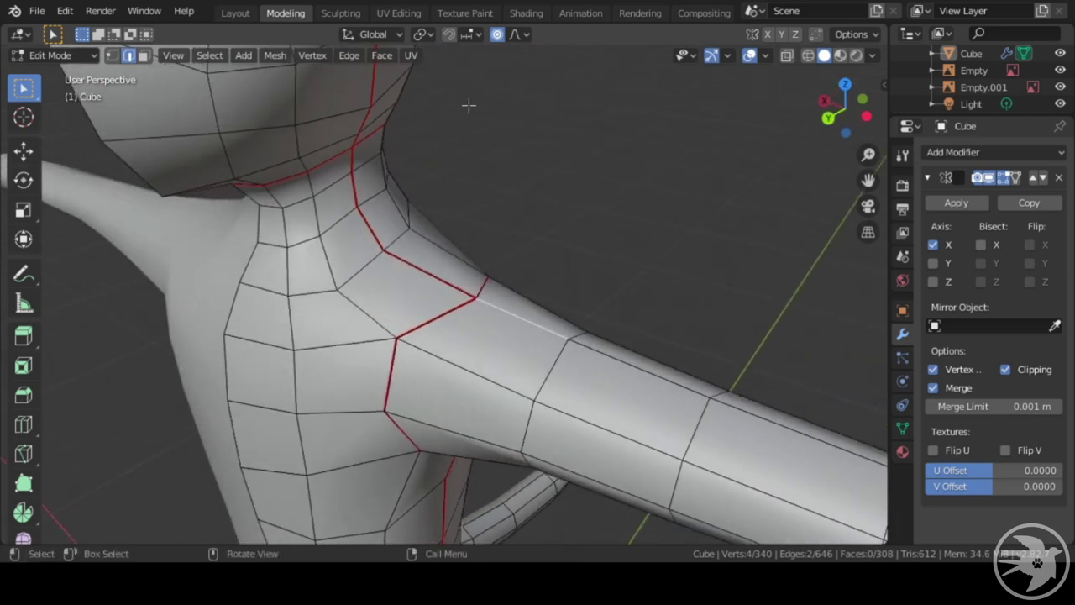
pyautogui.click(349, 57)
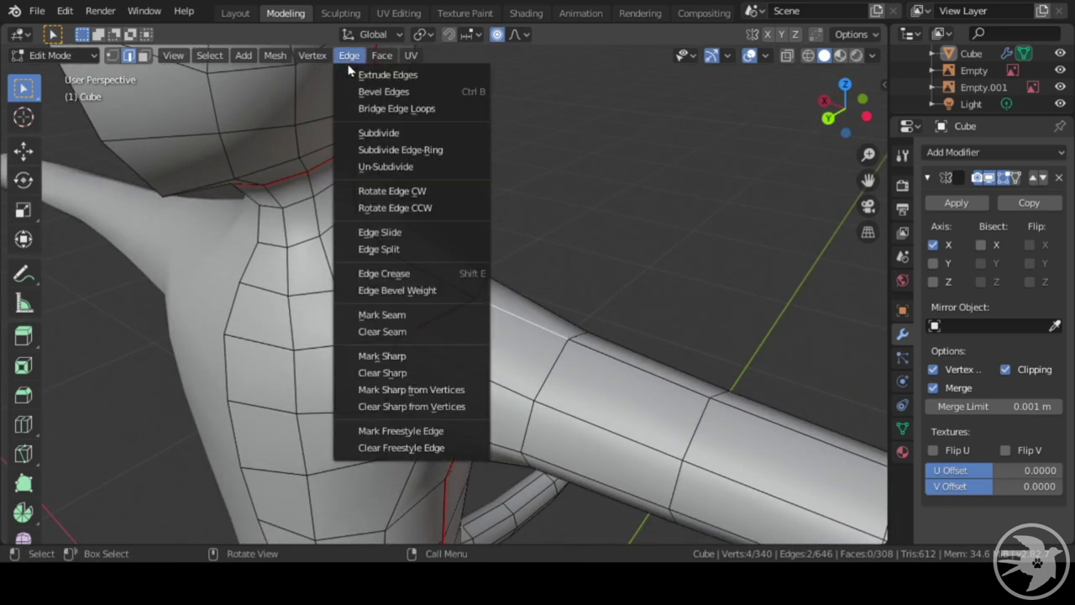
pyautogui.click(399, 320)
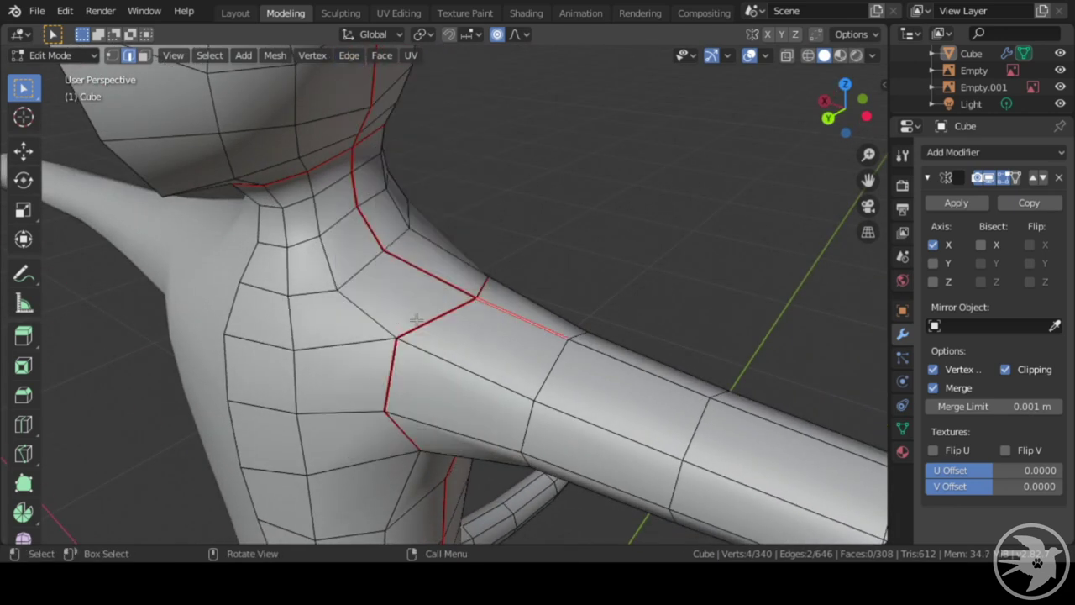
# - Clear the seam from the selected edge on top of the upper arm
pyautogui.moveTo(400, 323); pyautogui.dragTo(391, 121, button='middle')
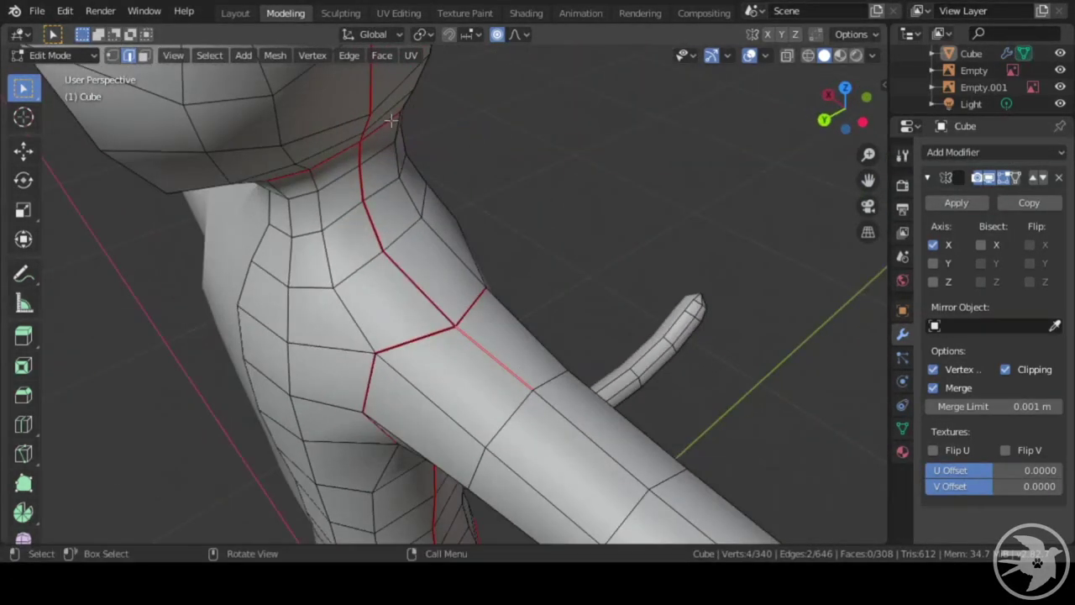
pyautogui.click(349, 55)
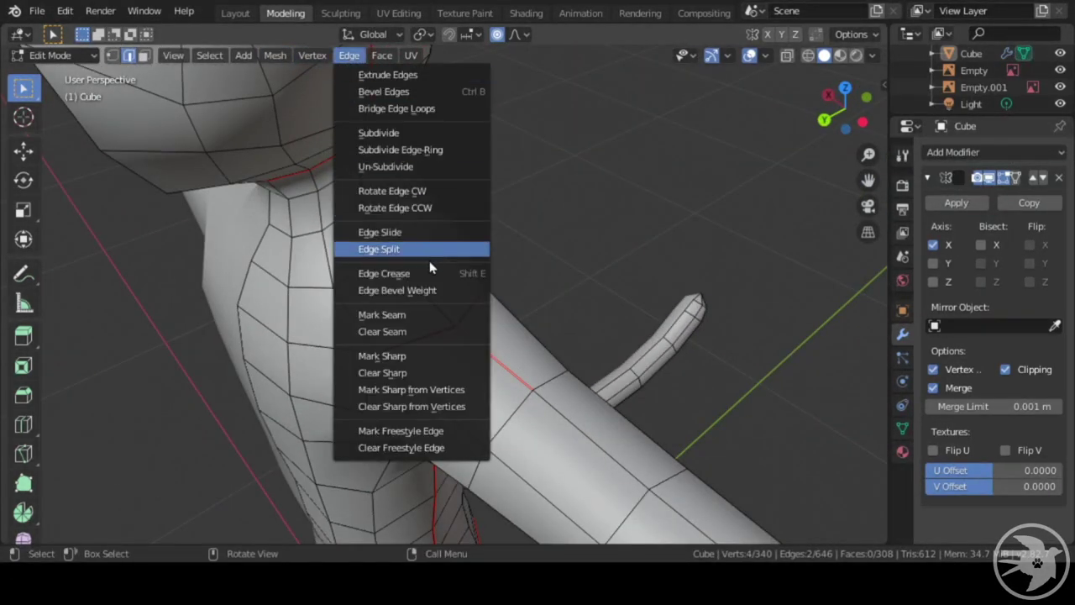
pyautogui.click(417, 330)
# - Switch to the UV Editing workspace with the cat mesh still in Edit Mode
pyautogui.scroll(-9, 417, 330)
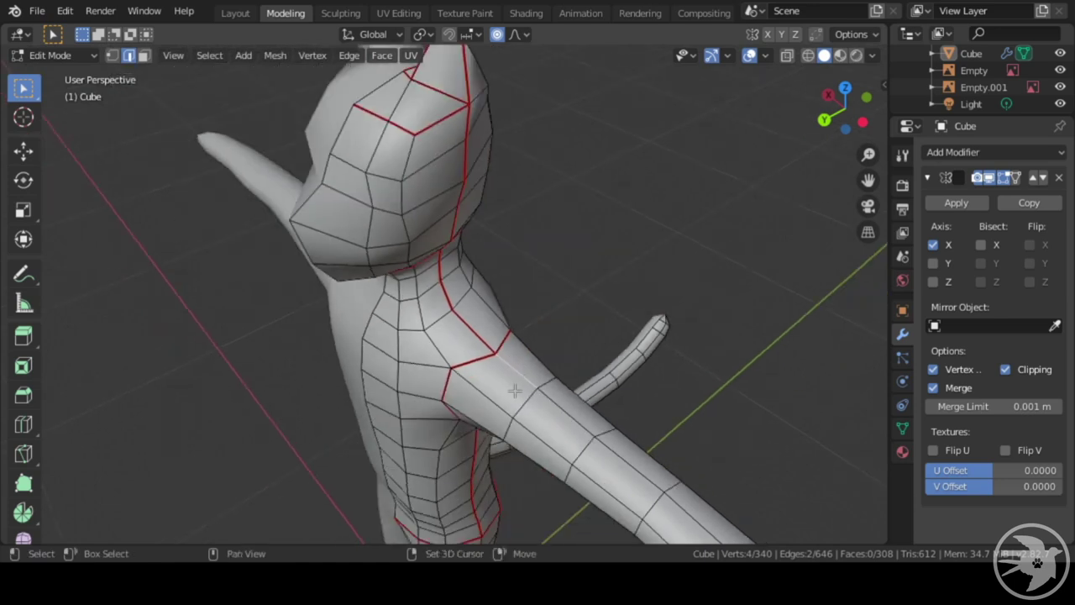
pyautogui.moveTo(522, 347); pyautogui.dragTo(516, 210, button='middle')
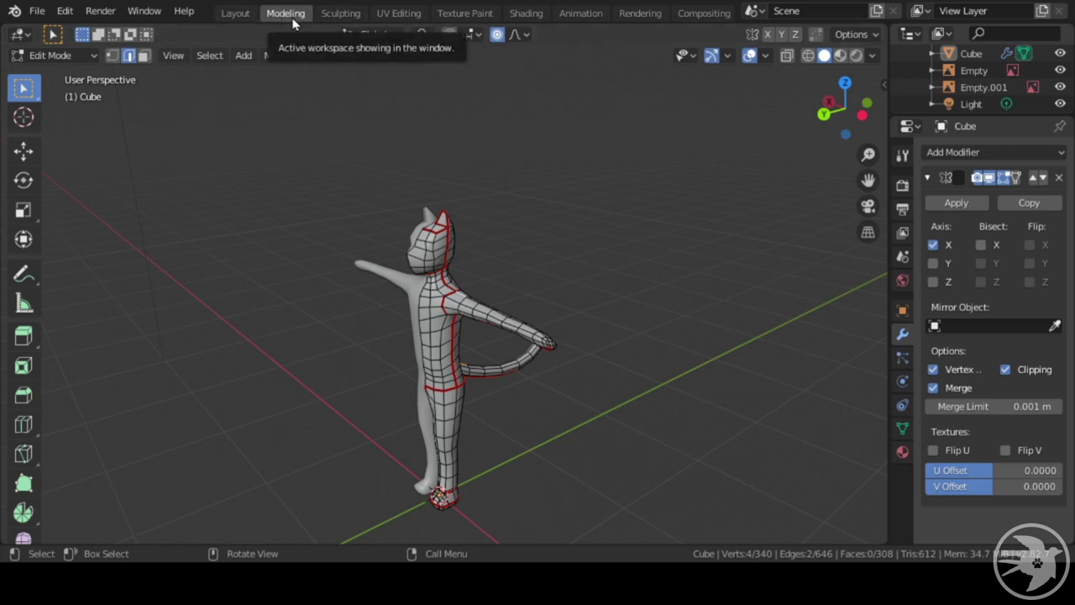
pyautogui.click(400, 14)
pyautogui.scroll(9, 656, 274)
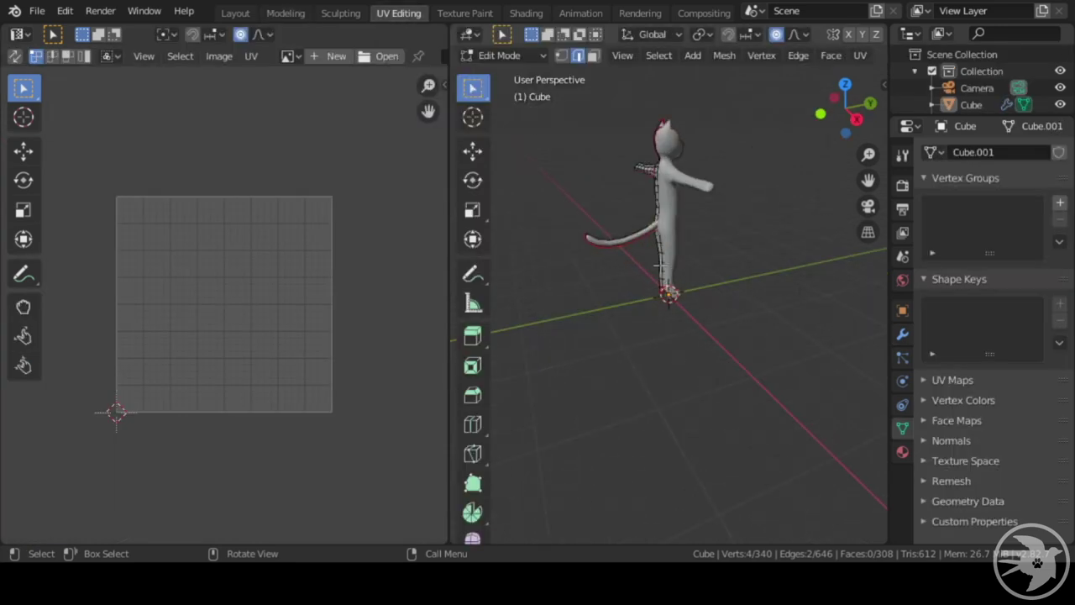
pyautogui.keyDown('shift'); pyautogui.moveTo(637, 206); pyautogui.dragTo(684, 392, button='middle'); pyautogui.keyUp('shift')
pyautogui.scroll(2, 314, 342)
pyautogui.keyDown('shift'); pyautogui.moveTo(315, 306); pyautogui.dragTo(299, 335, button='middle'); pyautogui.keyUp('shift')
pyautogui.keyDown('shift'); pyautogui.moveTo(612, 364); pyautogui.dragTo(825, 304, button='middle'); pyautogui.keyUp('shift')
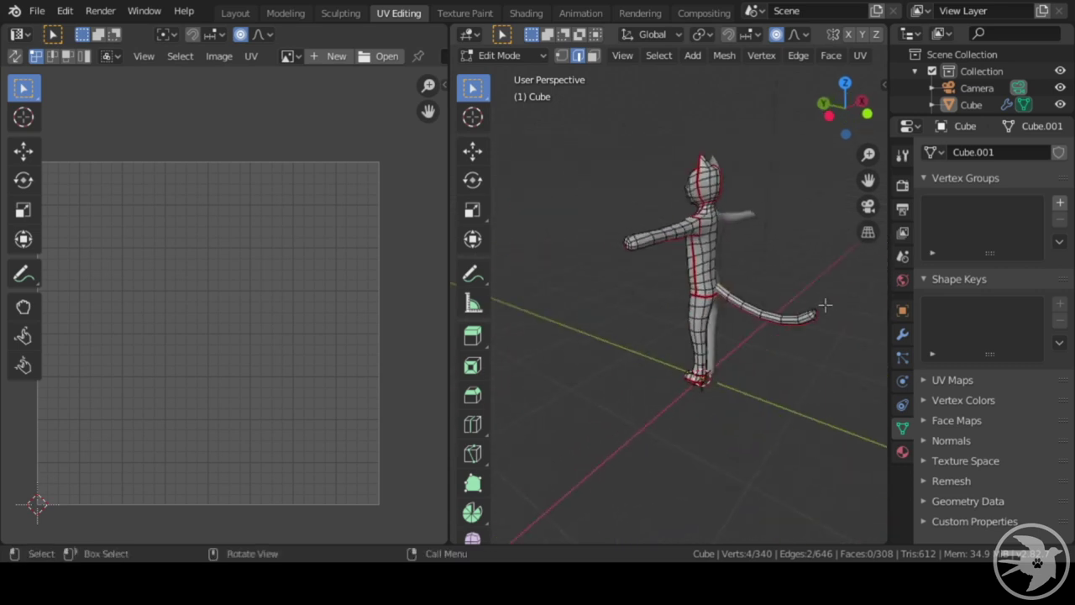
# - Select the entire cat mesh and unwrap it along the marked seams
pyautogui.scroll(4, 672, 370)
pyautogui.moveTo(672, 315)
pyautogui.keyDown('shift'); pyautogui.mouseDown(button='middle')
pyautogui.moveTo(672, 390)
pyautogui.moveTo(597, 337)
pyautogui.moveTo(711, 326)
pyautogui.moveTo(618, 295)
pyautogui.moveTo(714, 357)
pyautogui.moveTo(688, 352)
pyautogui.moveTo(712, 341)
pyautogui.moveTo(649, 343)
pyautogui.moveTo(680, 334)
pyautogui.mouseUp(button='middle'); pyautogui.keyUp('shift')
pyautogui.scroll(-4, 711, 325)
pyautogui.press('a')
pyautogui.scroll(3, 693, 327)
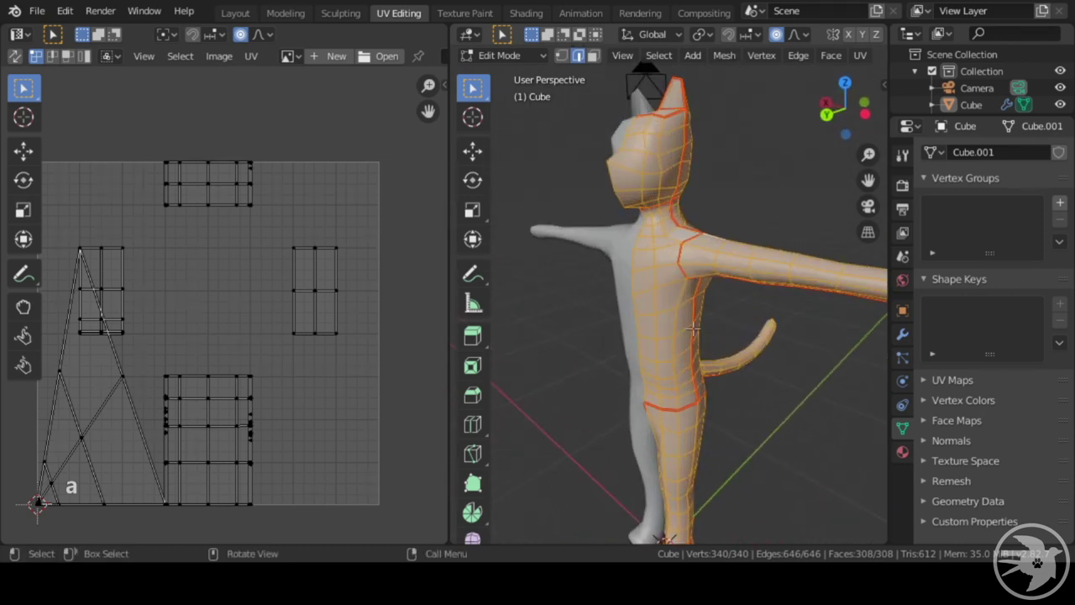
pyautogui.click(858, 56)
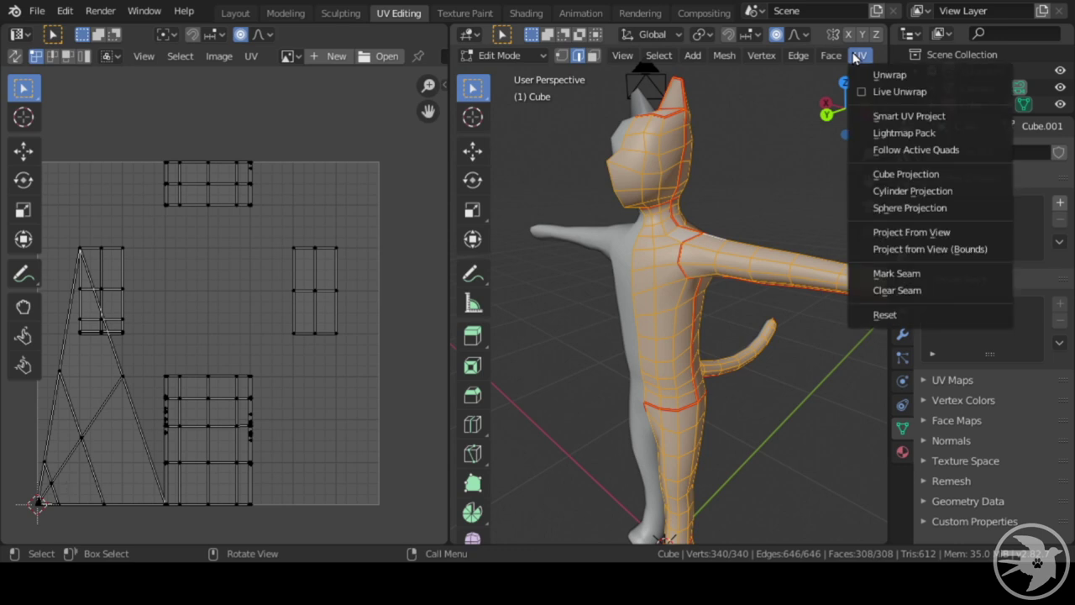
pyautogui.click(890, 74)
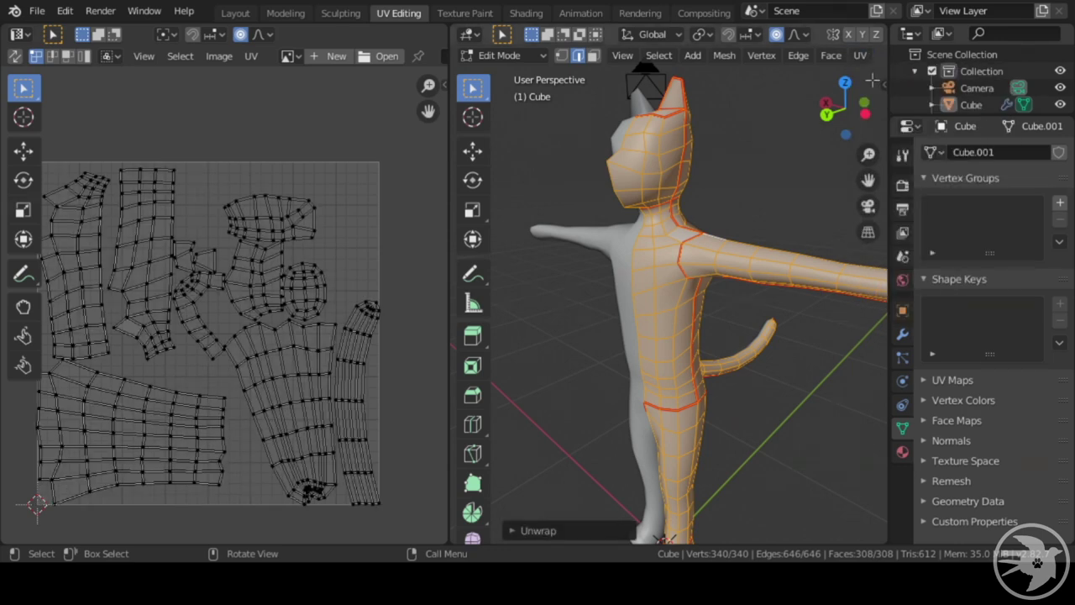
# - Examine the shapes and spacing of the unwrapped UV islands for the body, arms, legs, head and tail
pyautogui.moveTo(598, 311); pyautogui.dragTo(591, 294, button='middle')
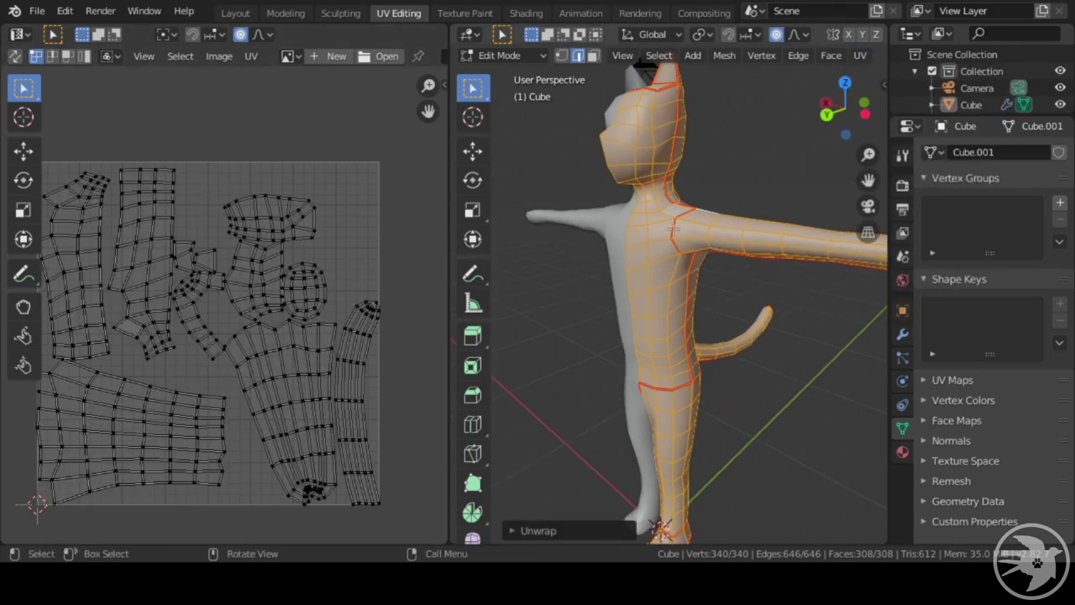
pyautogui.scroll(2, 240, 390)
pyautogui.moveTo(210, 393); pyautogui.dragTo(301, 340, button='middle')
pyautogui.scroll(-2, 375, 325)
pyautogui.scroll(2, 327, 353)
pyautogui.scroll(-2, 302, 345)
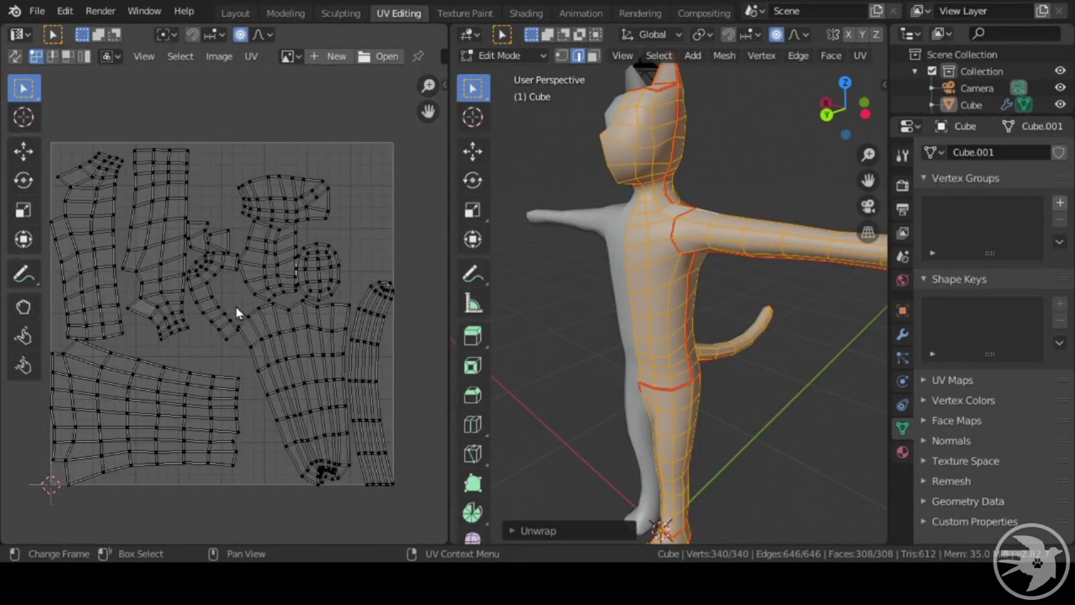
pyautogui.scroll(4, 293, 328)
pyautogui.scroll(-4, 210, 352)
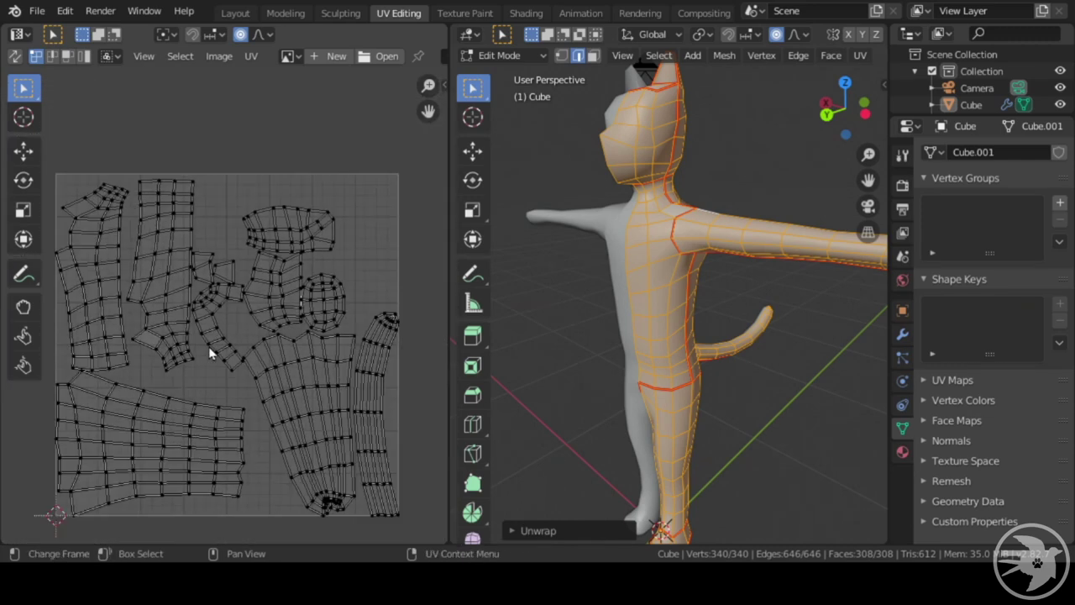
pyautogui.scroll(-2, 209, 347)
pyautogui.moveTo(213, 347); pyautogui.dragTo(296, 341, button='middle')
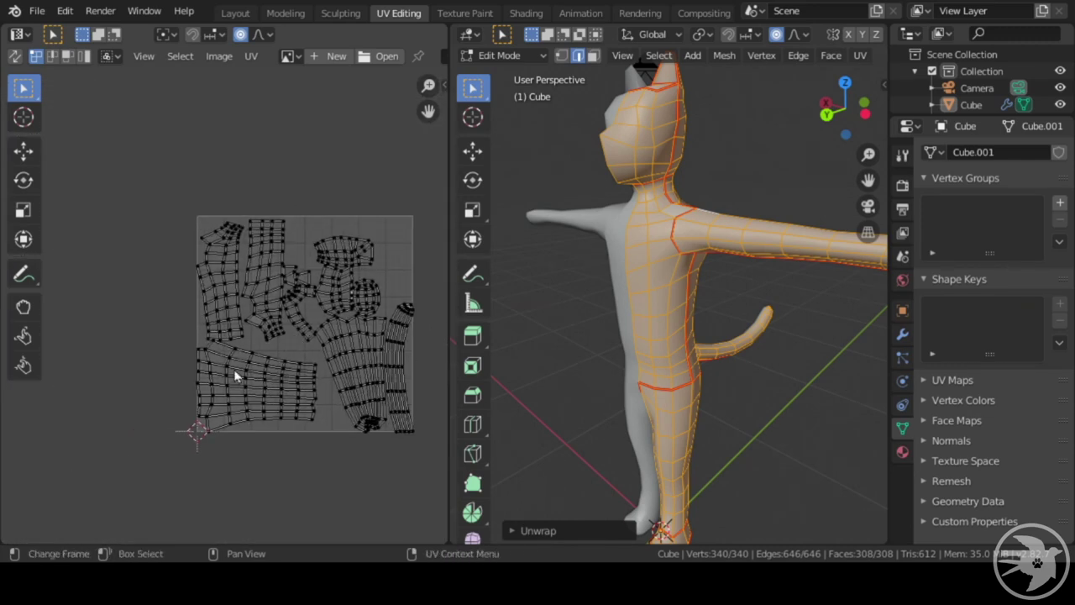
pyautogui.scroll(3, 370, 315)
pyautogui.moveTo(372, 312); pyautogui.dragTo(251, 345, button='middle')
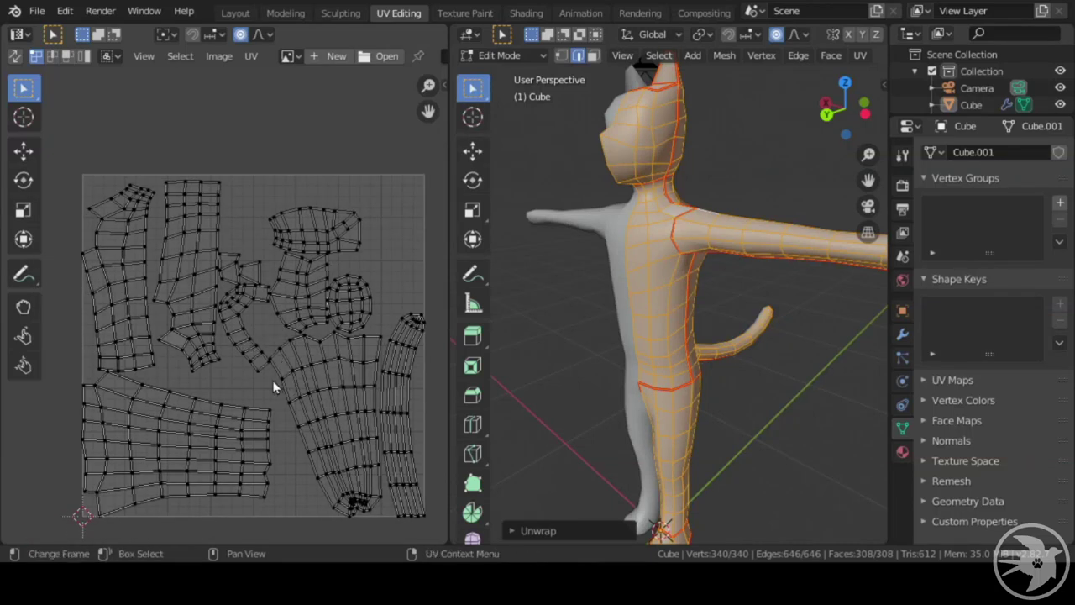
pyautogui.click(251, 385)
pyautogui.click(244, 203)
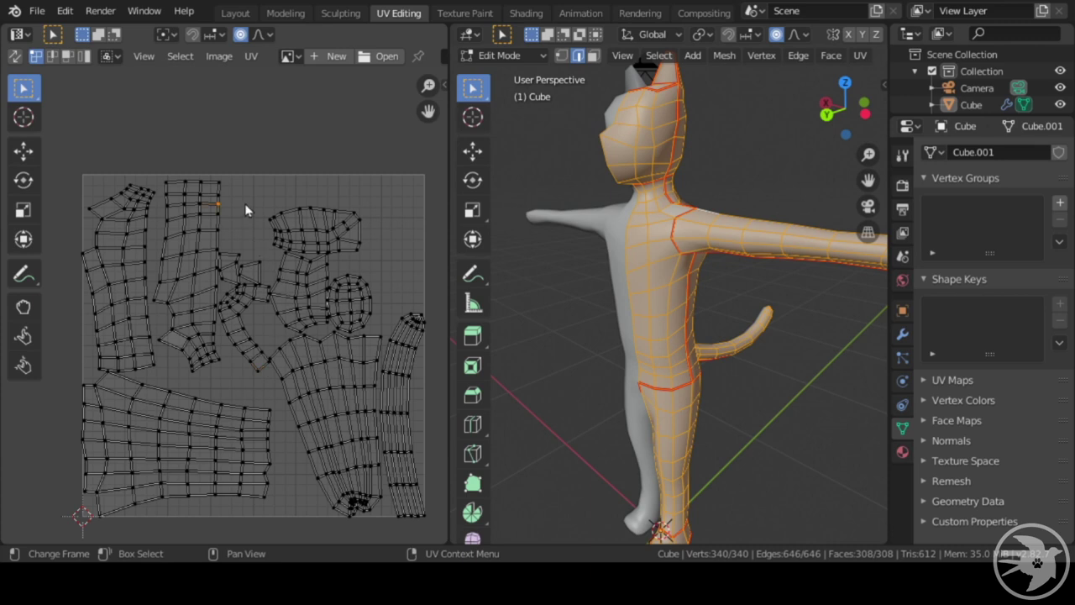
# - Create a new blank black image named cat_tex, 1024 × 1024 px with alpha, behind the UV islands
pyautogui.click(228, 62)
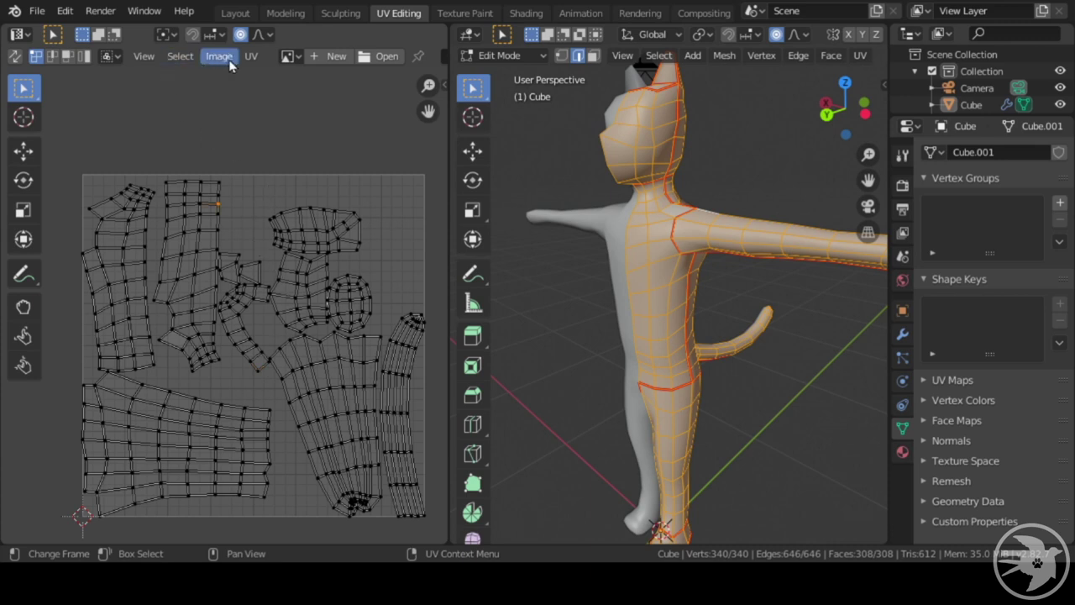
pyautogui.click(328, 56)
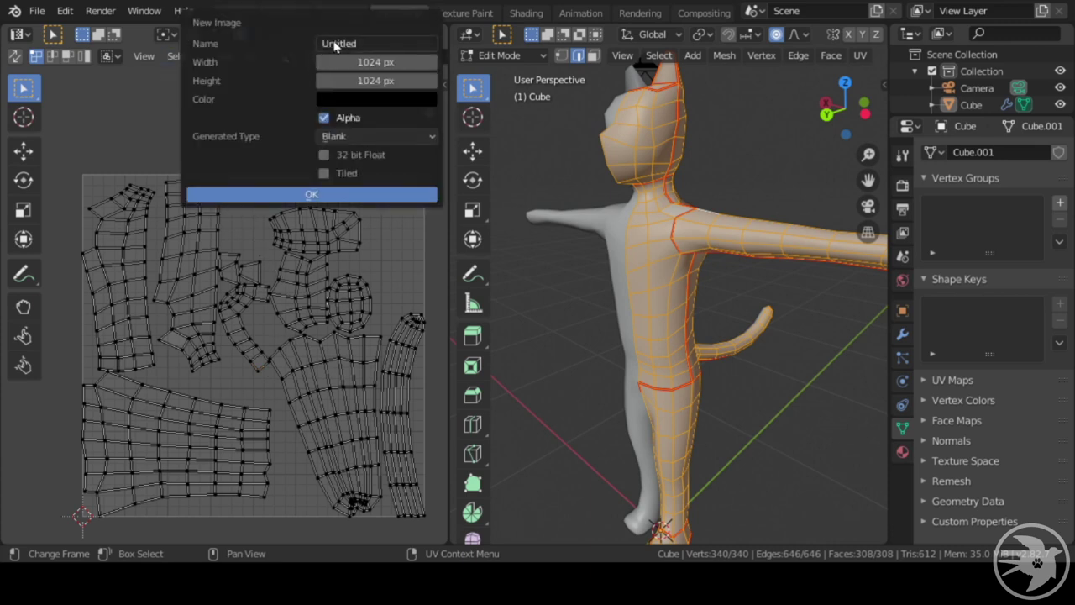
pyautogui.click(333, 44)
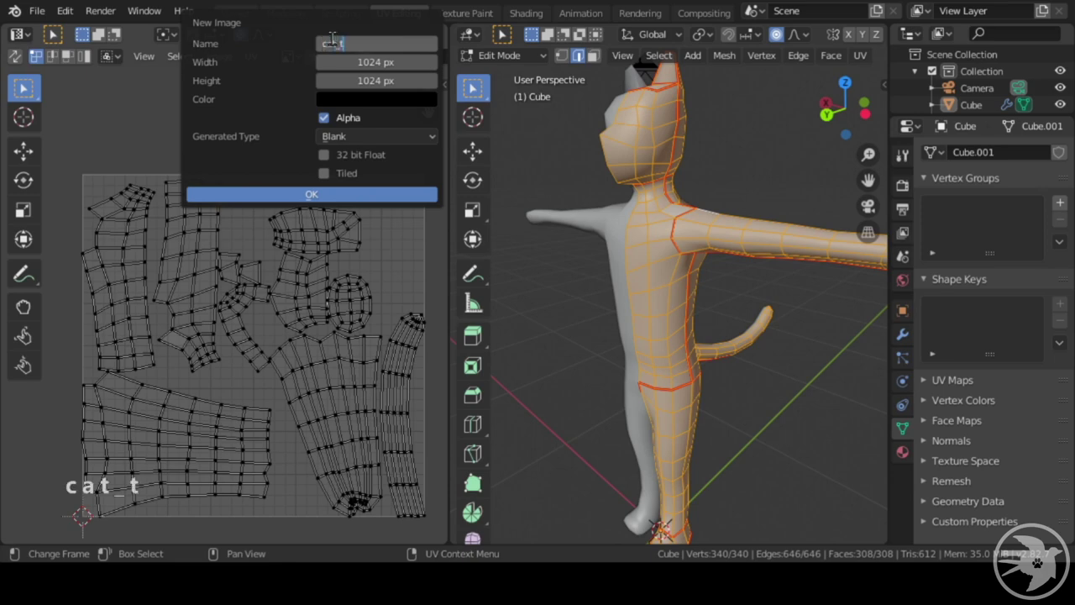
pyautogui.click(312, 195)
pyautogui.scroll(-7, 291, 223)
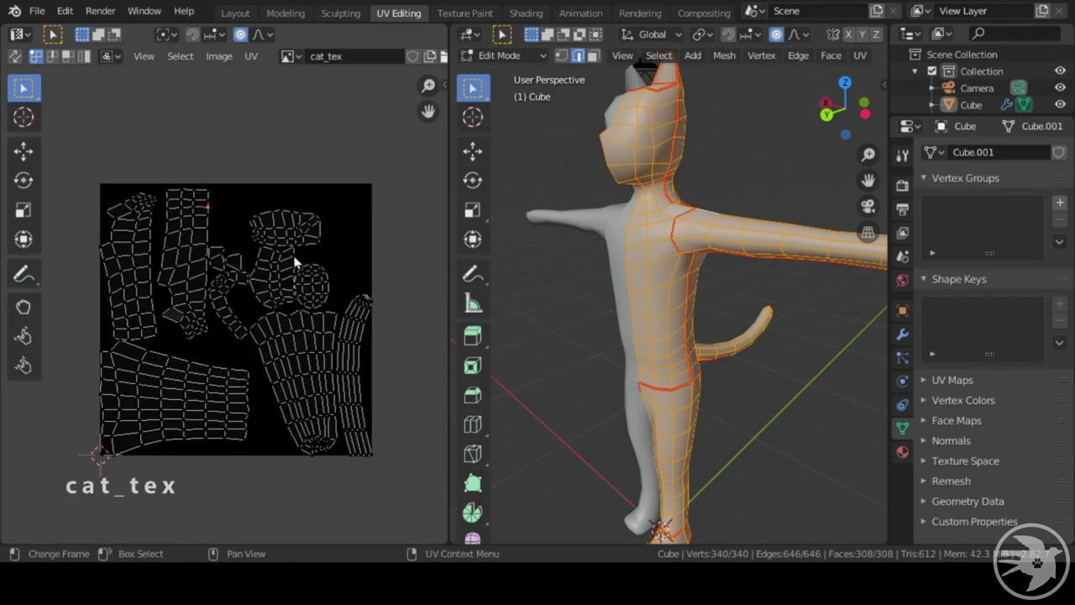
pyautogui.scroll(1, 294, 262)
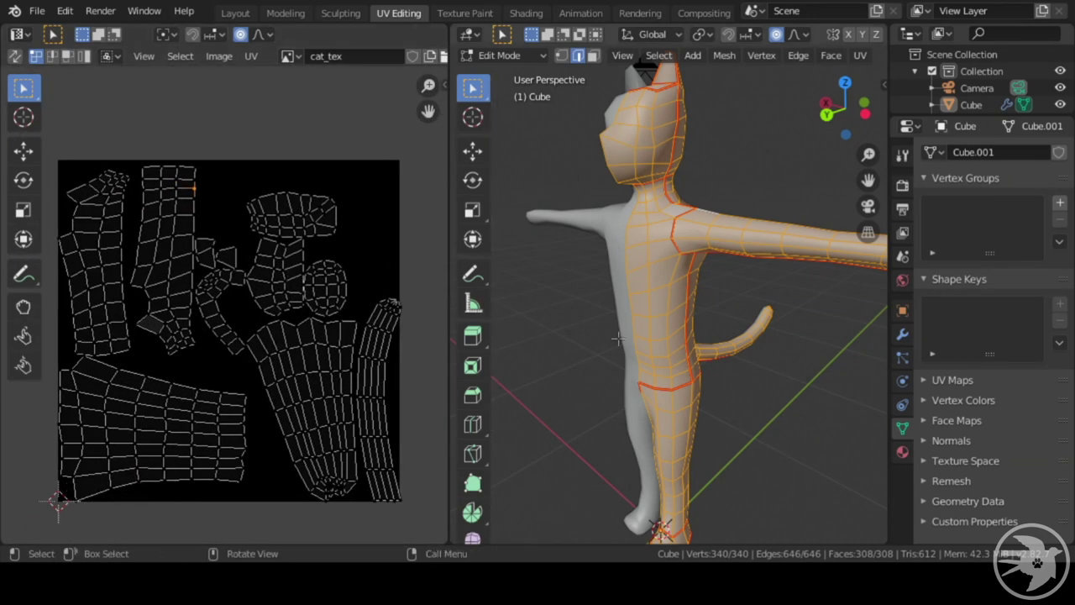
# - Select the entire cat mesh again so all its UV islands overlay the cat_tex image
pyautogui.moveTo(619, 338); pyautogui.dragTo(677, 360, button='middle')
pyautogui.click(678, 360)
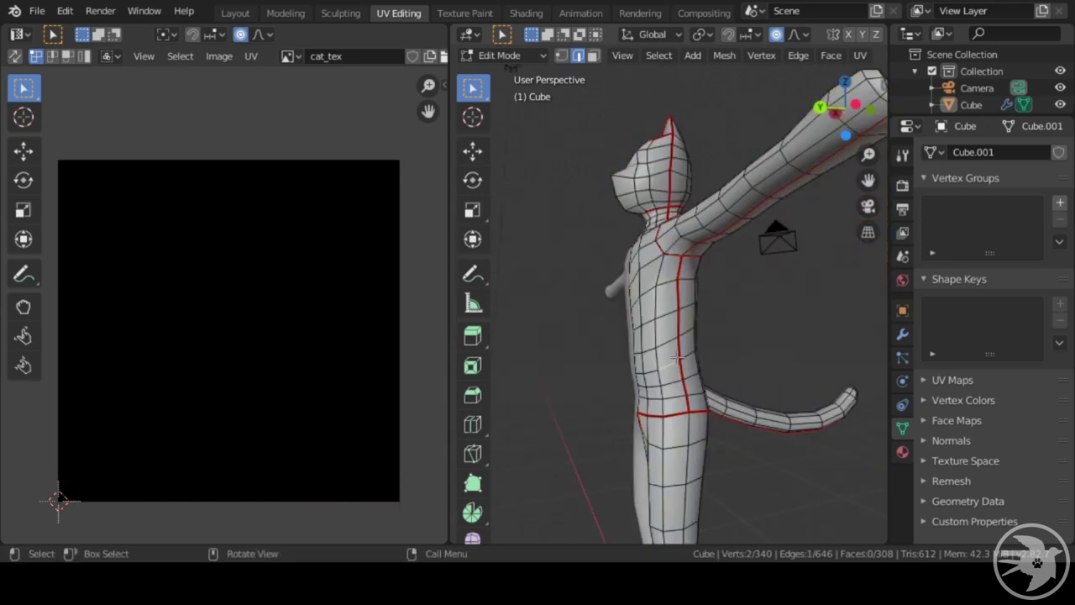
pyautogui.click(859, 55)
pyautogui.moveTo(564, 216); pyautogui.dragTo(634, 330, button='middle')
pyautogui.press('a')
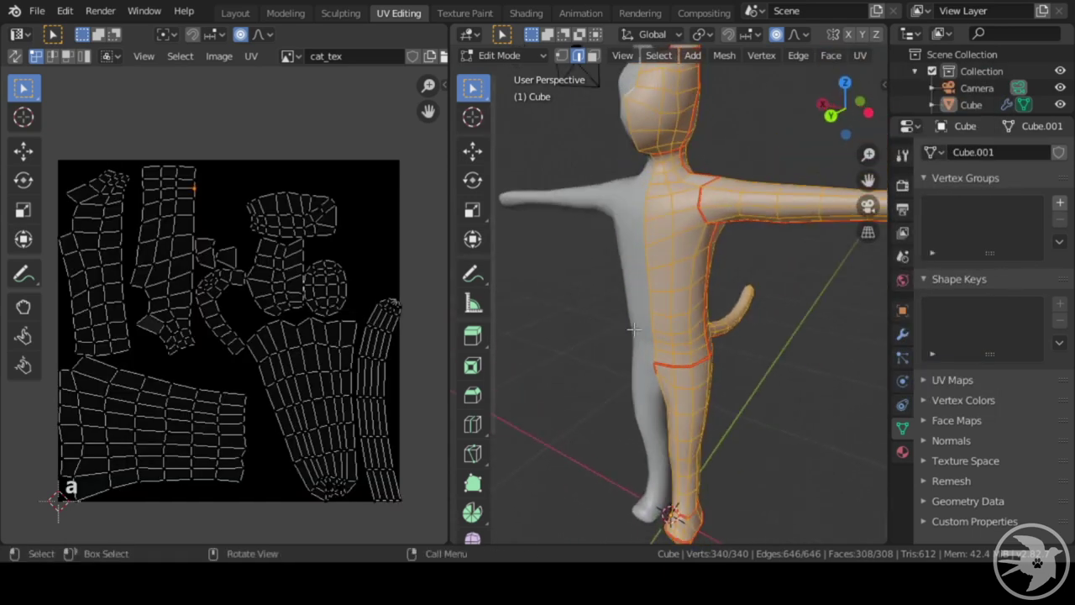
# - Switch to the Texture Paint workspace, frame the cat model and display the cat_tex image in the image editor
pyautogui.click(459, 16)
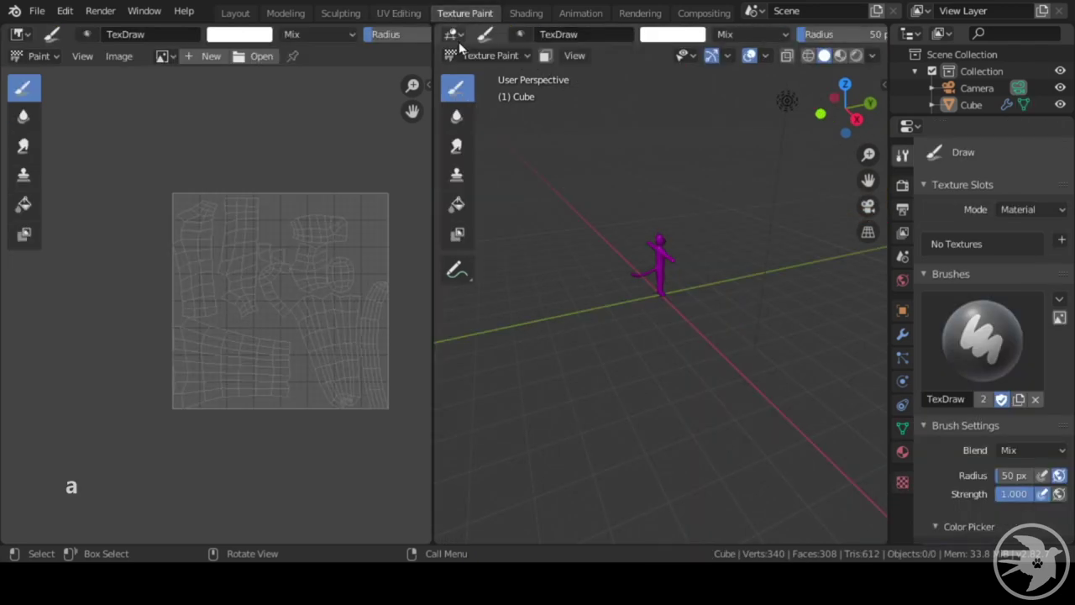
pyautogui.moveTo(616, 349); pyautogui.dragTo(543, 284, button='middle')
pyautogui.scroll(2, 543, 284)
pyautogui.keyDown('shift'); pyautogui.moveTo(587, 227); pyautogui.dragTo(693, 297, button='middle'); pyautogui.keyUp('shift')
pyautogui.scroll(1, 647, 289)
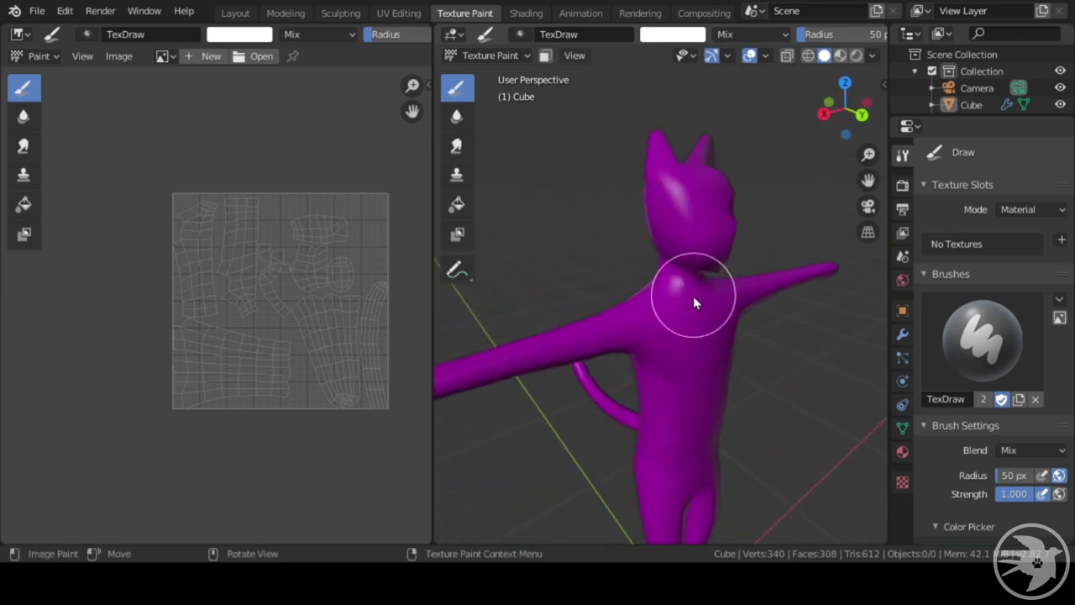
pyautogui.click(167, 56)
pyautogui.click(194, 99)
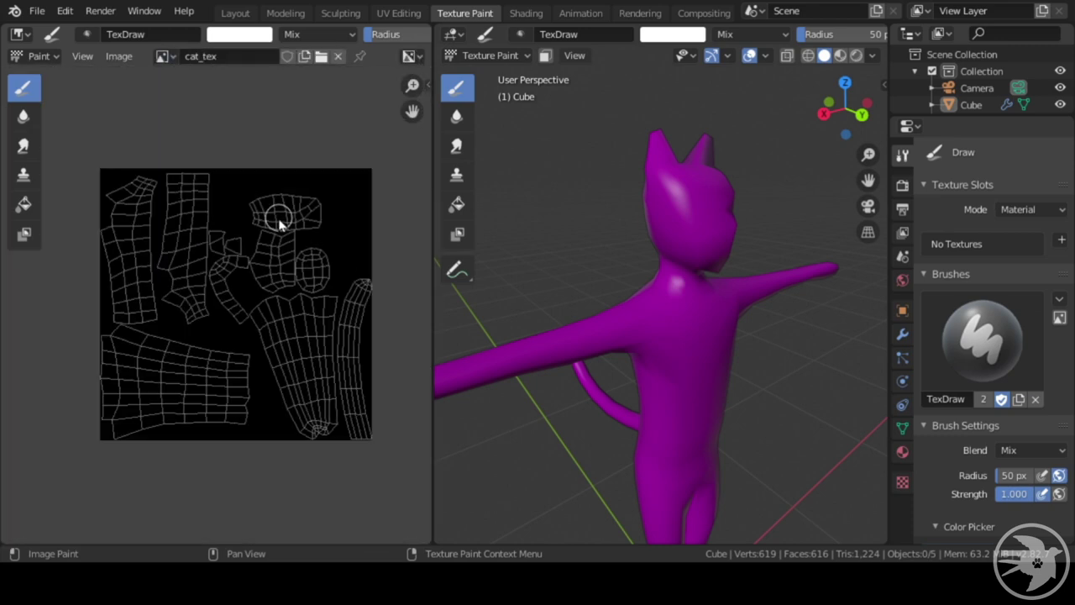
pyautogui.scroll(-1, 279, 225)
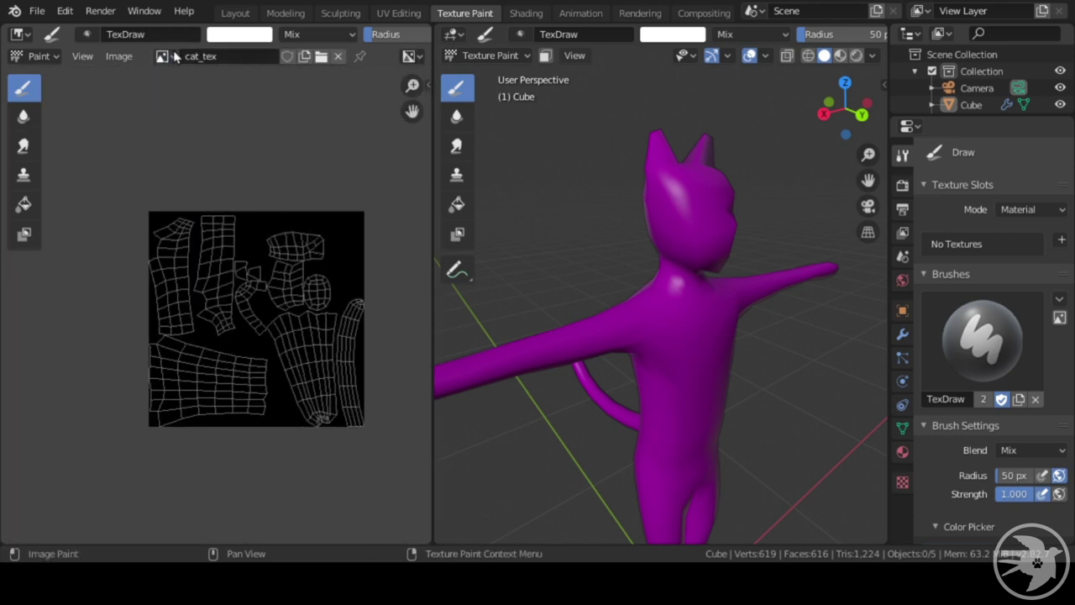
pyautogui.moveTo(596, 331)
pyautogui.mouseDown(button='middle')
pyautogui.moveTo(609, 289)
pyautogui.moveTo(644, 335)
pyautogui.moveTo(512, 331)
pyautogui.moveTo(548, 320)
pyautogui.moveTo(644, 327)
pyautogui.mouseUp(button='middle')
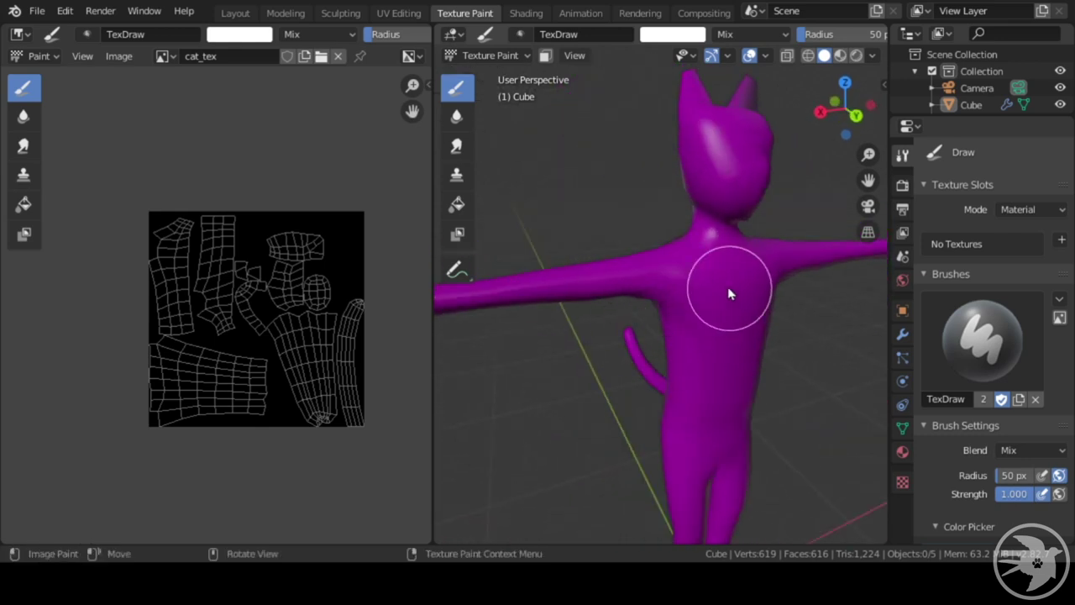
# - Set the Draw brush colour to a muted greyish purple and try painting on the cat's body
pyautogui.click(426, 82)
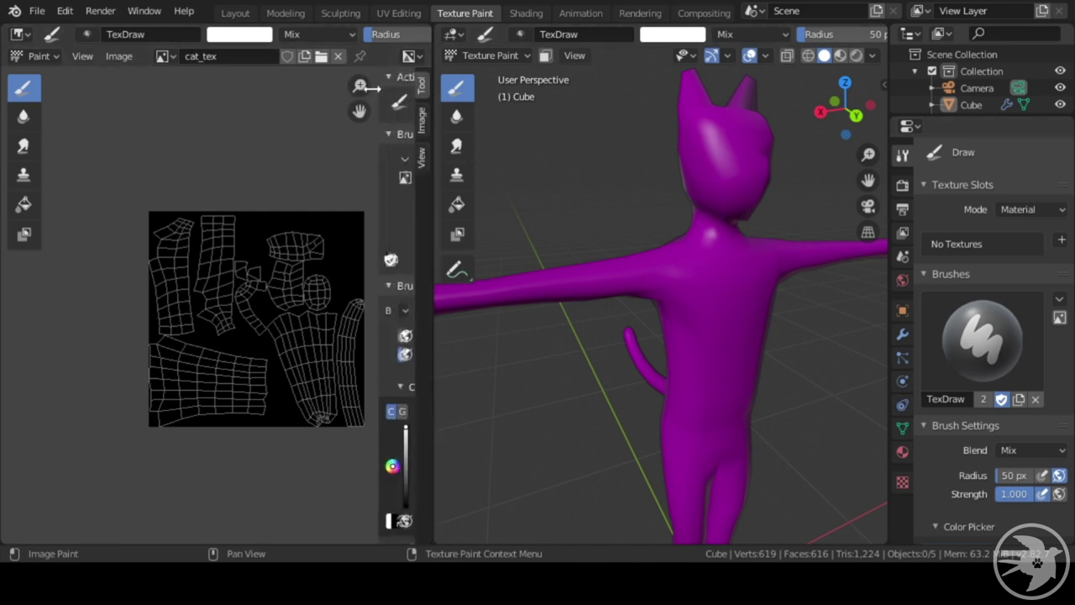
pyautogui.moveTo(345, 478)
pyautogui.mouseDown()
pyautogui.moveTo(349, 508)
pyautogui.moveTo(344, 477)
pyautogui.moveTo(356, 469)
pyautogui.mouseUp()
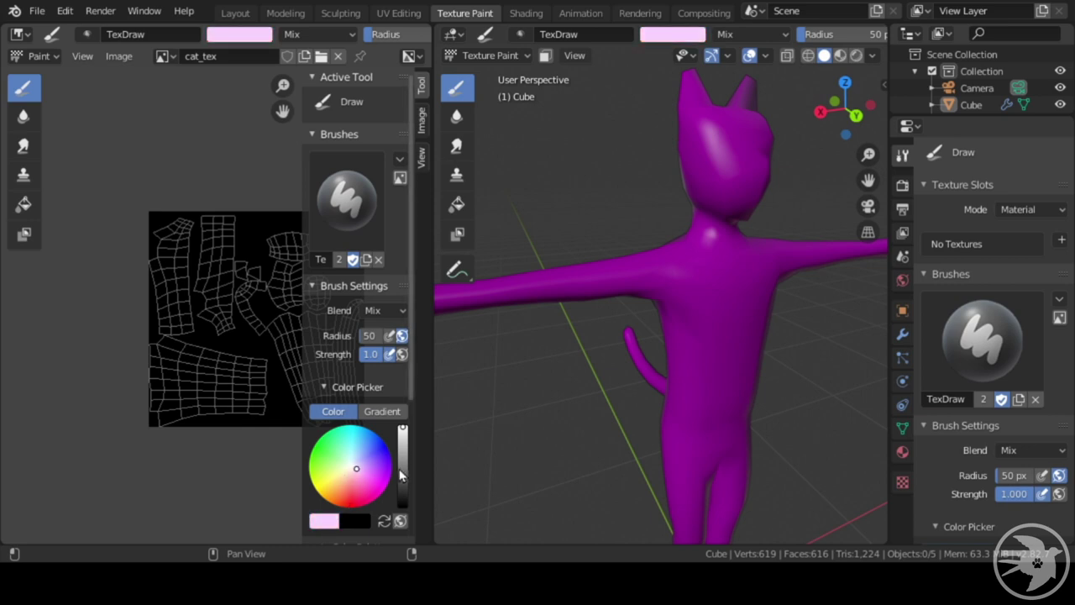
pyautogui.click(402, 466)
pyautogui.moveTo(204, 419); pyautogui.dragTo(77, 411, button='middle')
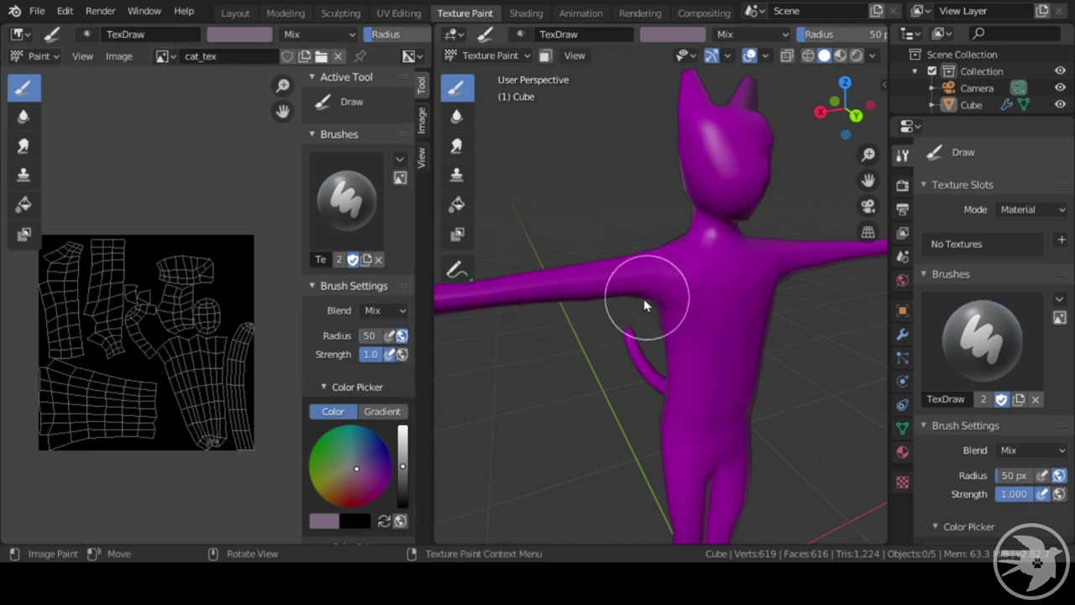
pyautogui.click(684, 320)
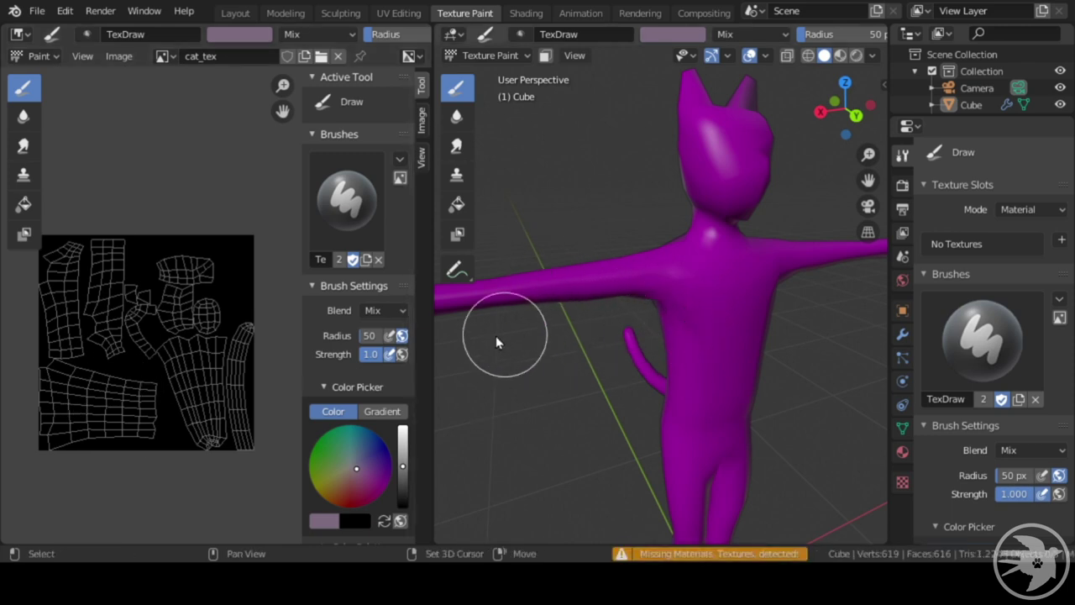
# - Add a new material to the cat and look through its surface settings
pyautogui.click(903, 484)
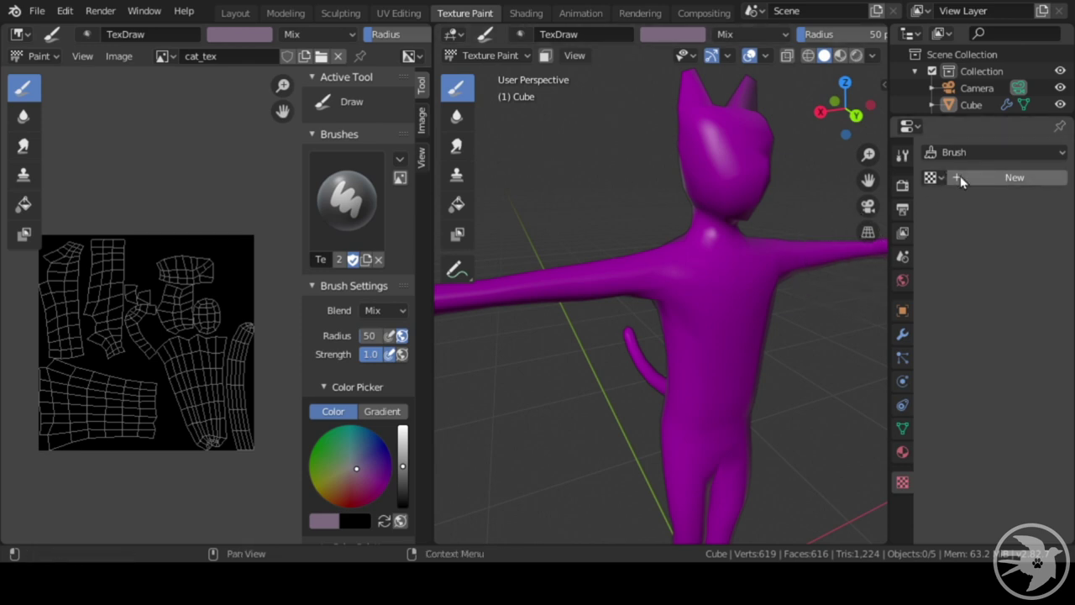
pyautogui.click(903, 453)
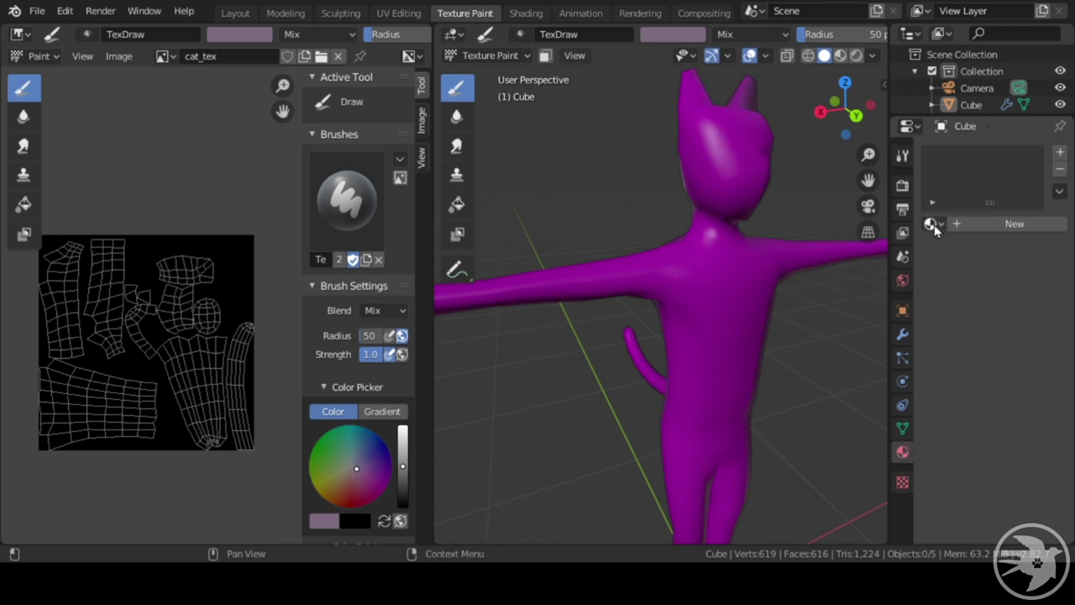
pyautogui.click(964, 228)
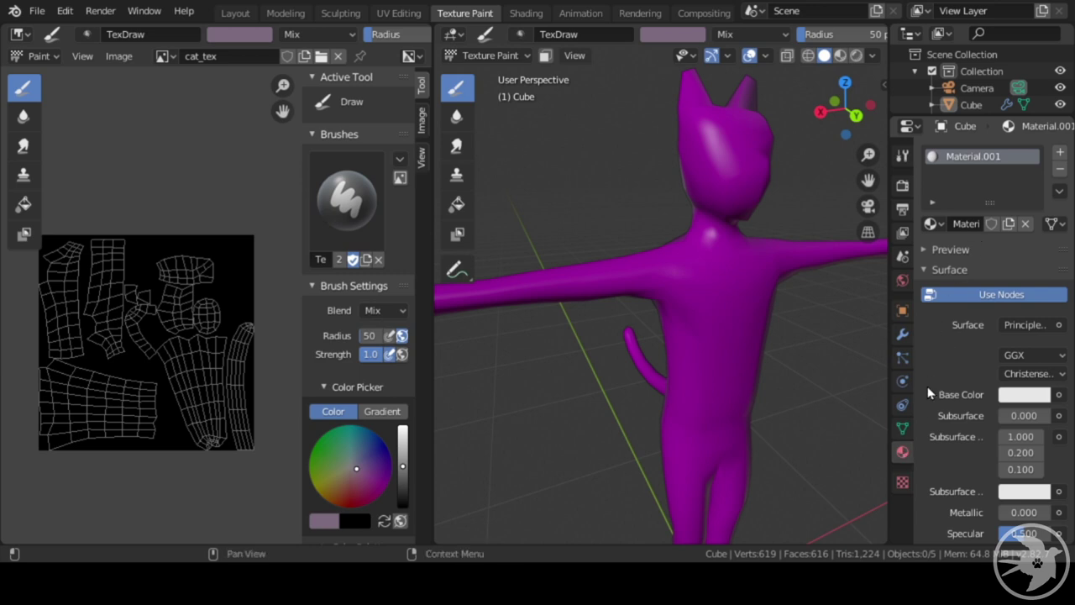
pyautogui.scroll(-10, 934, 405)
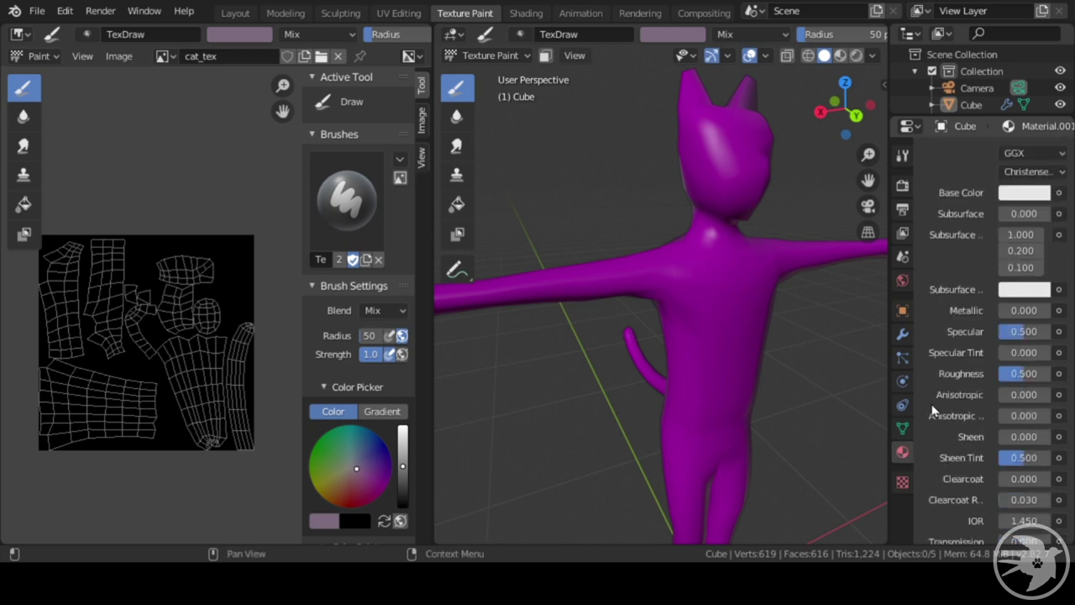
pyautogui.scroll(7, 943, 473)
pyautogui.scroll(-14, 961, 266)
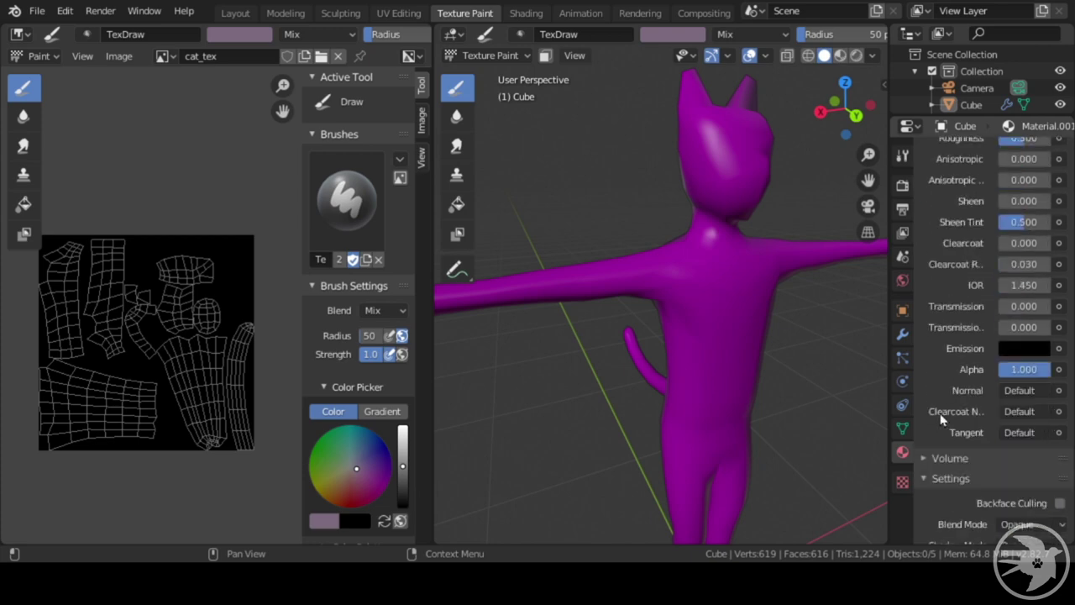
pyautogui.scroll(12, 942, 468)
pyautogui.scroll(-9, 965, 266)
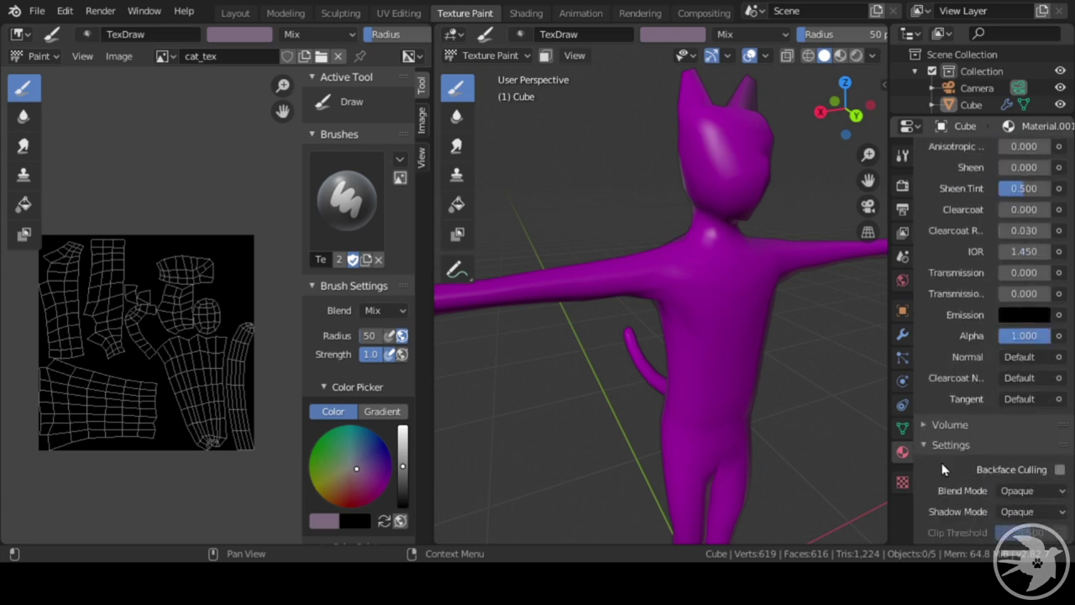
pyautogui.scroll(14, 948, 444)
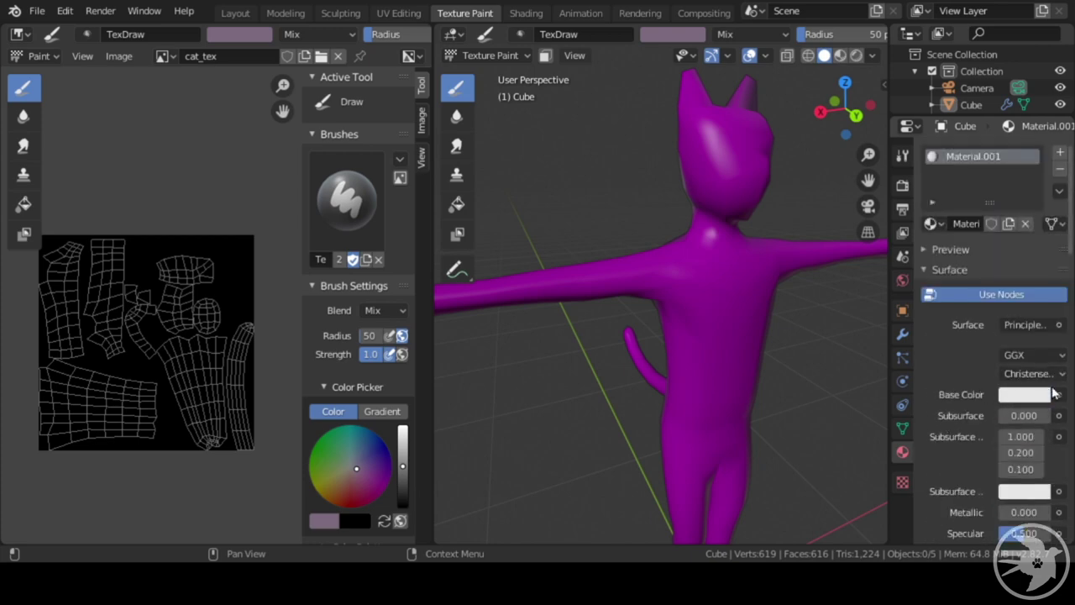
# - Feed the material's Base Color from an Image Texture that uses the cat_tex image
pyautogui.click(1060, 394)
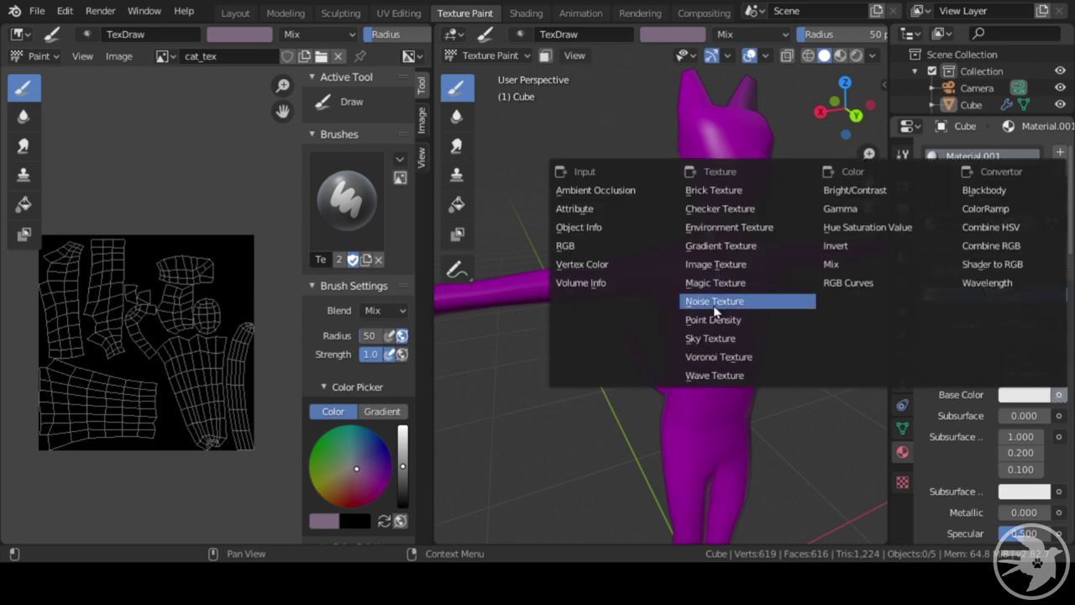
pyautogui.click(1056, 401)
pyautogui.click(1059, 395)
pyautogui.click(712, 263)
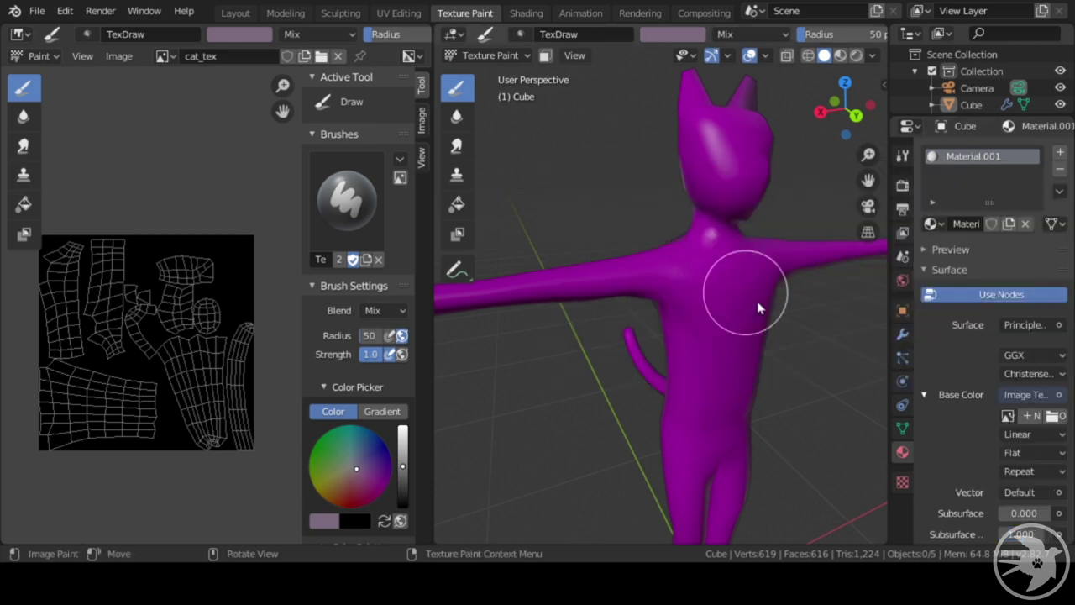
pyautogui.click(1009, 413)
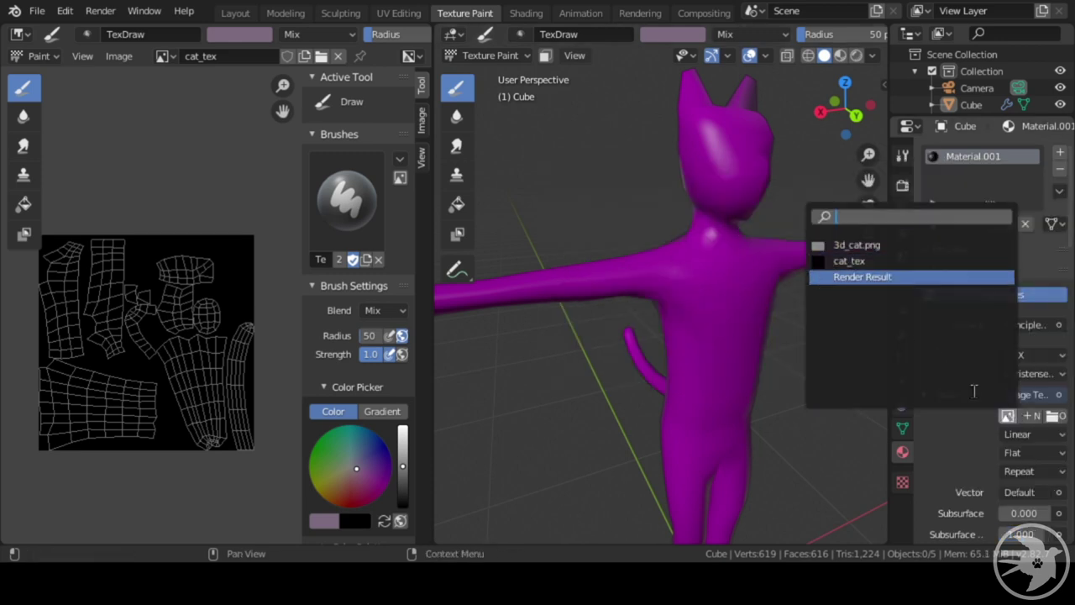
pyautogui.click(1008, 417)
pyautogui.click(831, 261)
pyautogui.moveTo(750, 366); pyautogui.dragTo(729, 405, button='middle')
pyautogui.scroll(-1, 217, 399)
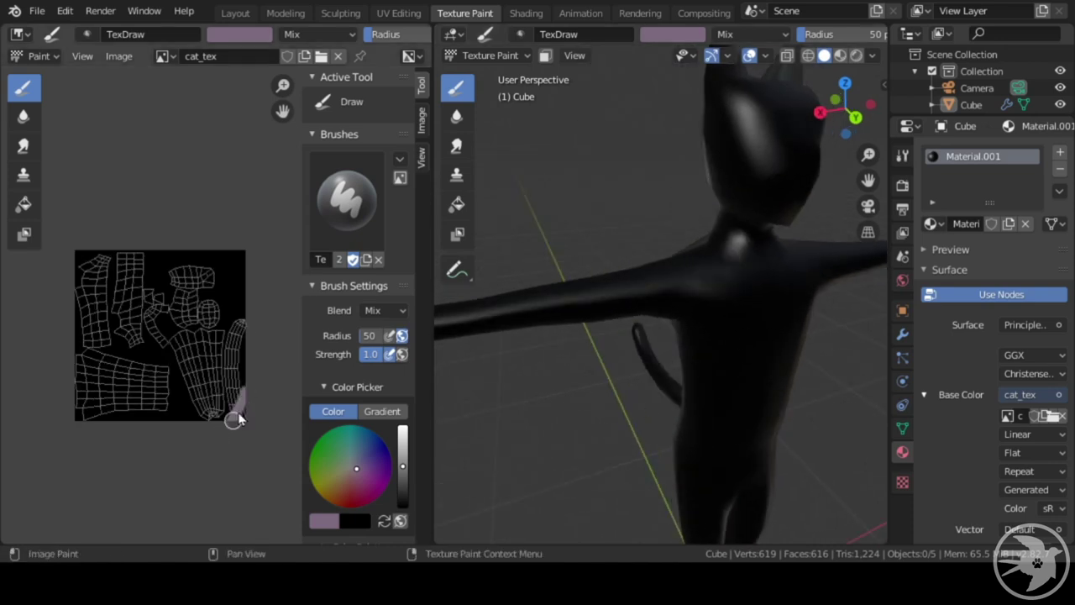
# - Cover the whole cat_tex image with muted purple brush strokes, enlarging the brush radius to 416 px for the remaining black areas
pyautogui.moveTo(229, 388); pyautogui.dragTo(248, 328)
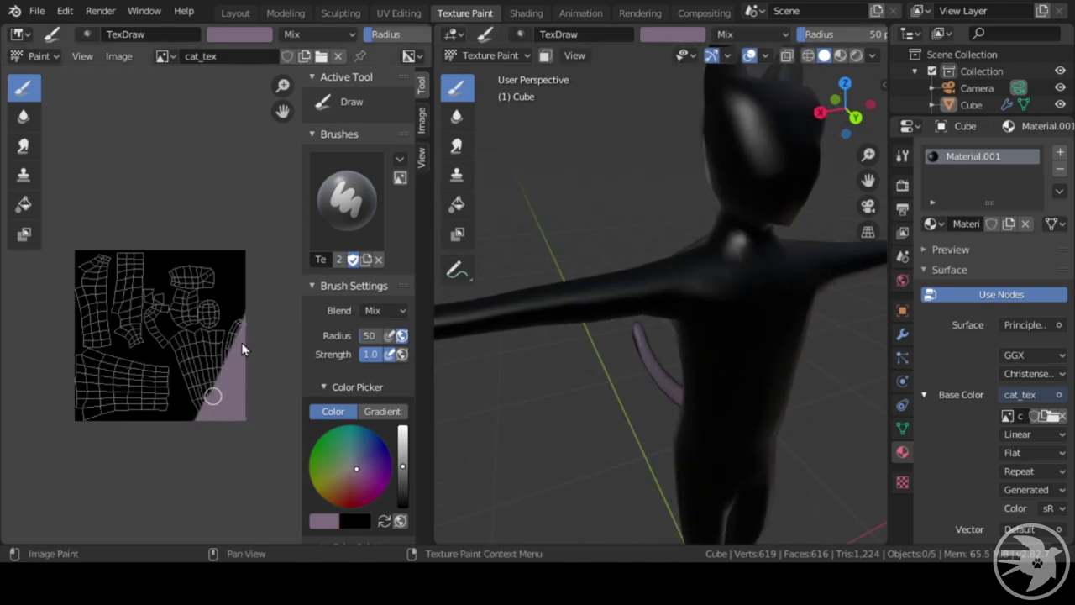
pyautogui.moveTo(204, 388)
pyautogui.mouseDown()
pyautogui.moveTo(233, 292)
pyautogui.moveTo(207, 331)
pyautogui.moveTo(126, 395)
pyautogui.moveTo(73, 368)
pyautogui.moveTo(111, 253)
pyautogui.mouseUp()
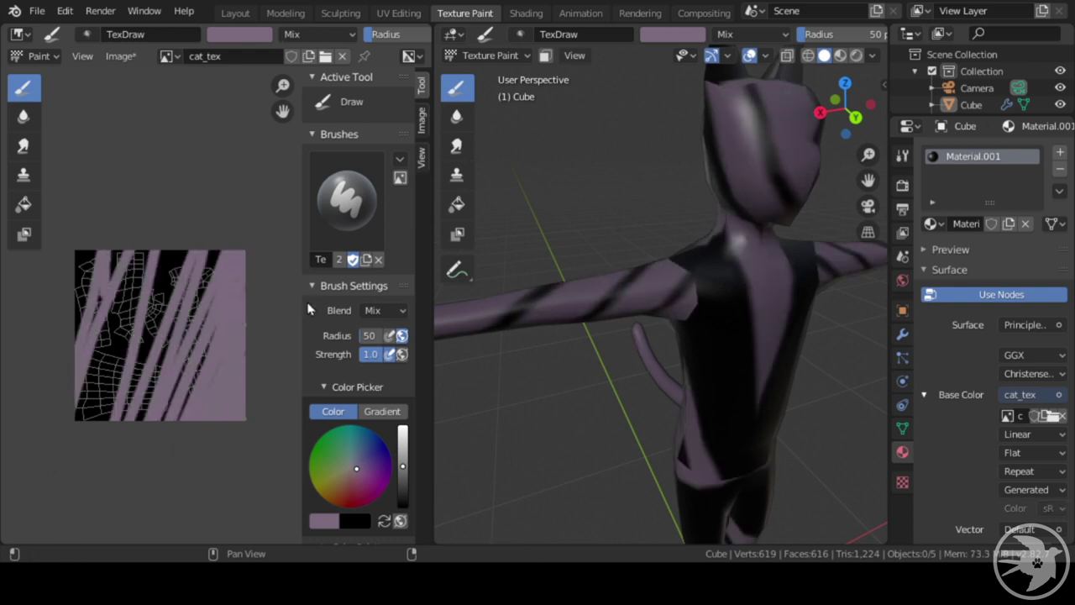
pyautogui.moveTo(848, 34); pyautogui.dragTo(874, 34)
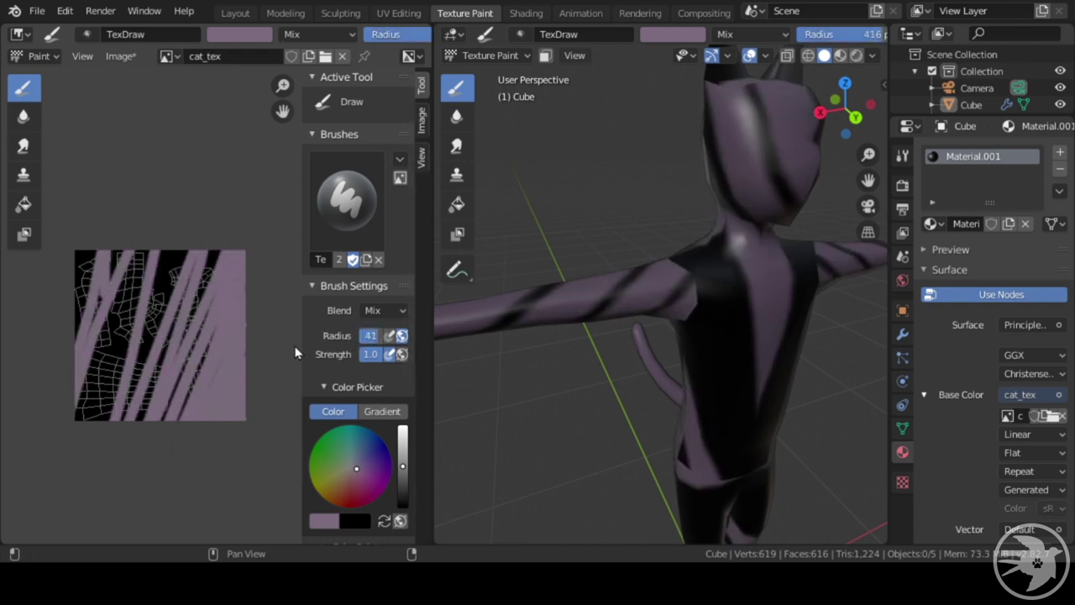
pyautogui.moveTo(184, 284); pyautogui.dragTo(72, 257)
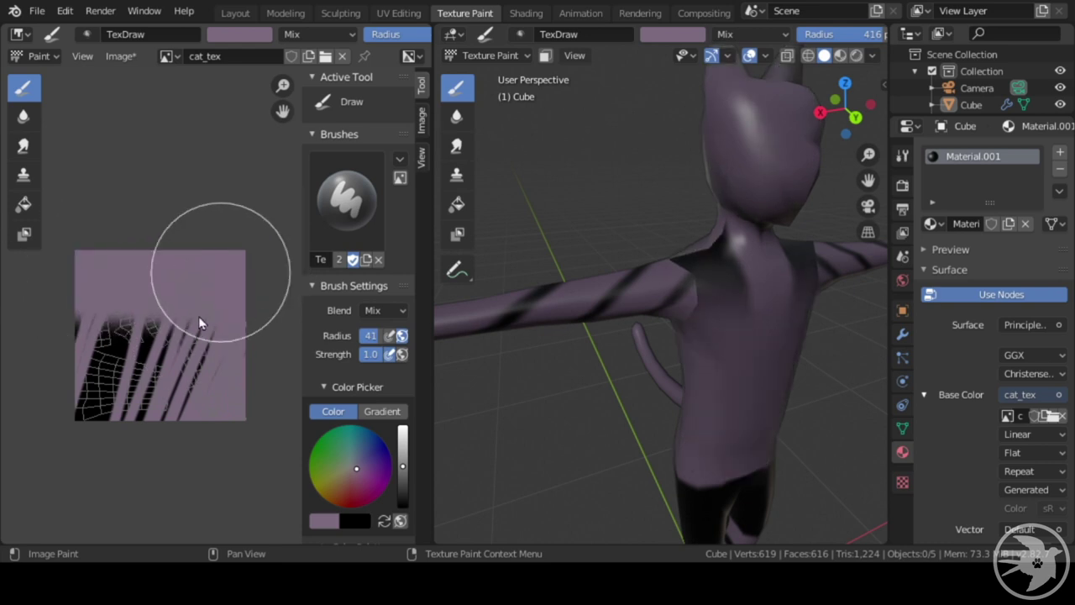
pyautogui.moveTo(199, 319)
pyautogui.mouseDown()
pyautogui.moveTo(122, 360)
pyautogui.moveTo(9, 351)
pyautogui.moveTo(20, 389)
pyautogui.mouseUp()
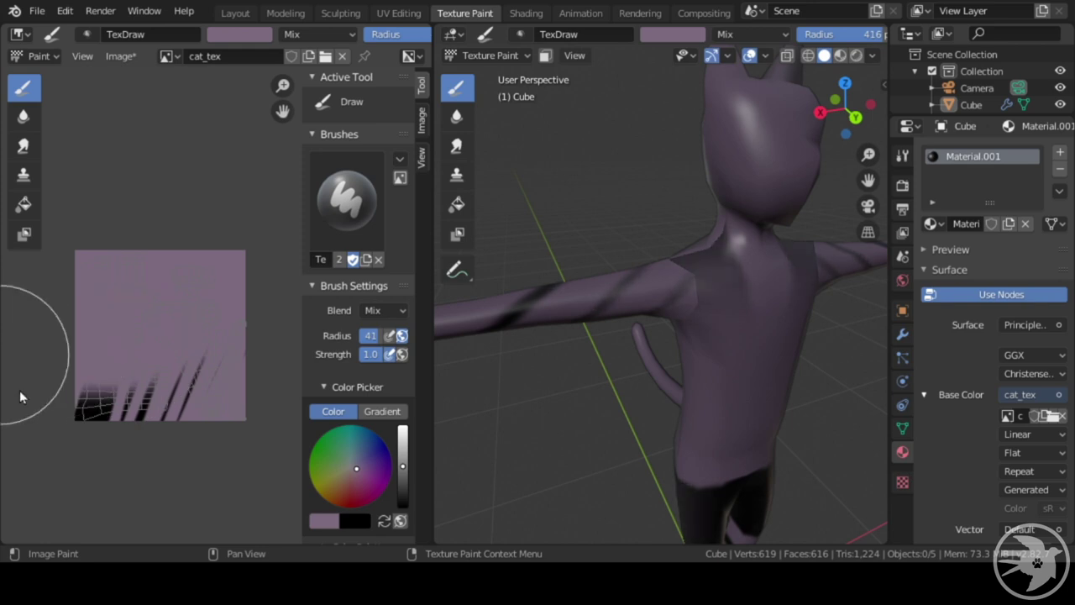
pyautogui.moveTo(262, 366); pyautogui.dragTo(195, 330)
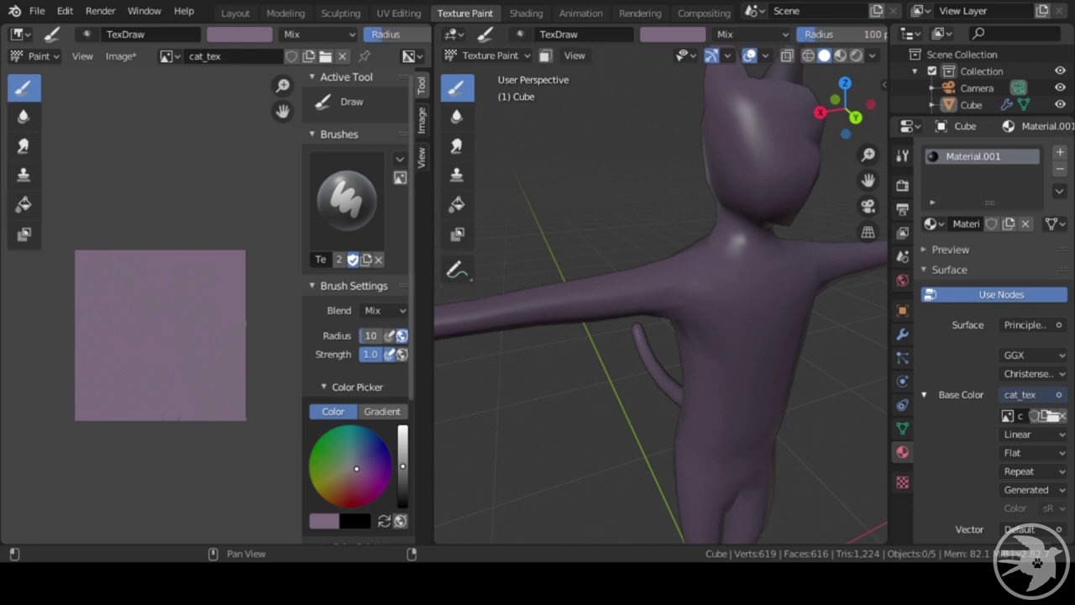
# - Brighten the brush colour to a light purple and paint a vertical patch down the cat's chest and belly with a 50 px radius
pyautogui.moveTo(403, 467); pyautogui.dragTo(403, 440)
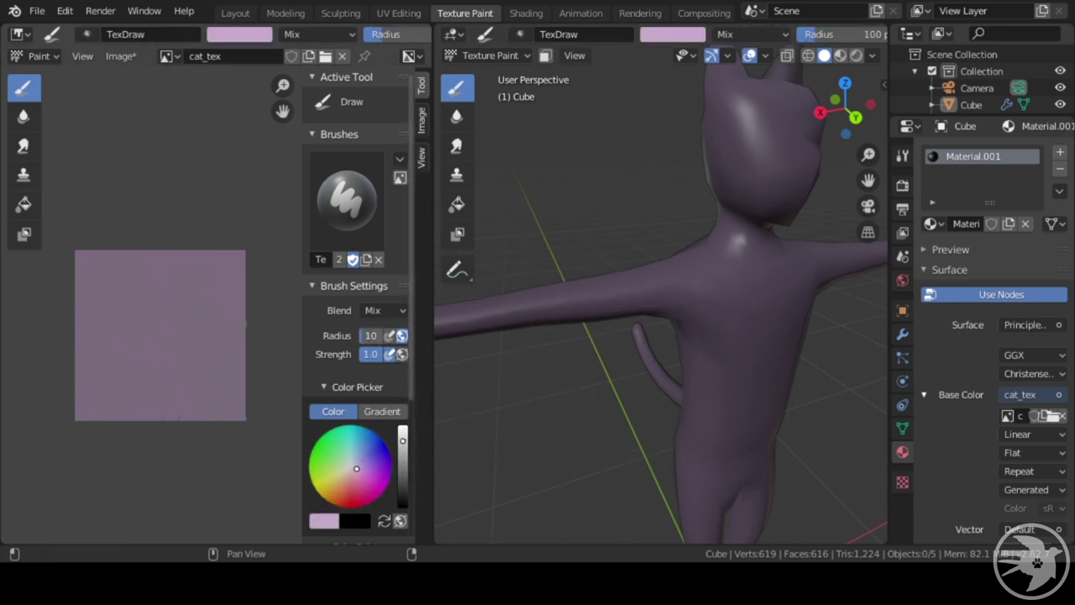
pyautogui.moveTo(639, 345)
pyautogui.mouseDown(button='middle')
pyautogui.moveTo(712, 342)
pyautogui.moveTo(620, 296)
pyautogui.moveTo(667, 288)
pyautogui.mouseUp(button='middle')
pyautogui.moveTo(658, 336); pyautogui.dragTo(666, 451)
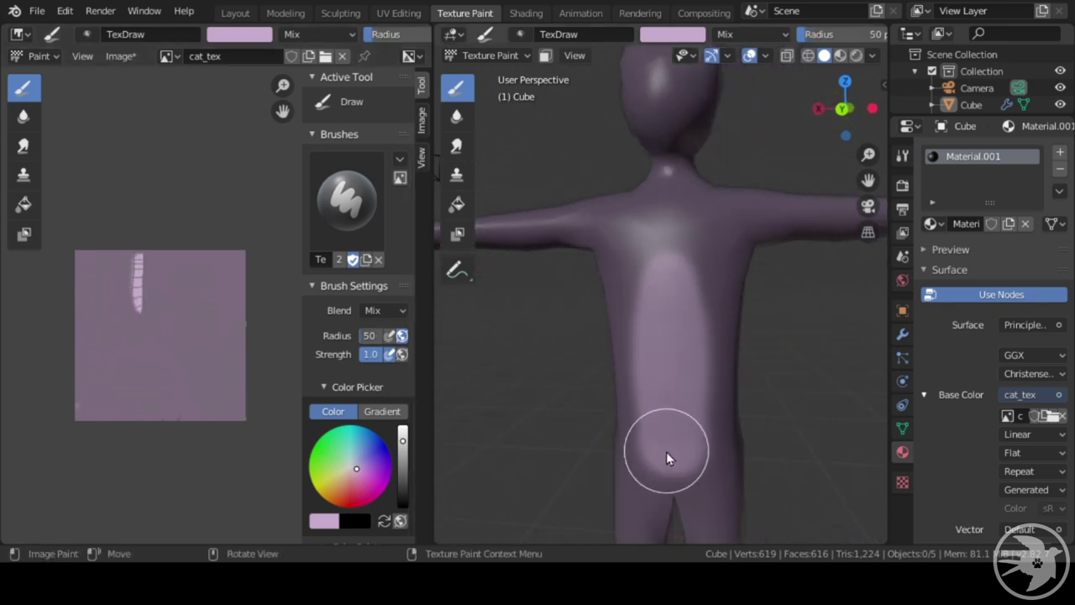
# - Extend the light purple belly paint down over the cat's crotch and widen it across the upper chest
pyautogui.moveTo(666, 451); pyautogui.dragTo(623, 309, button='middle')
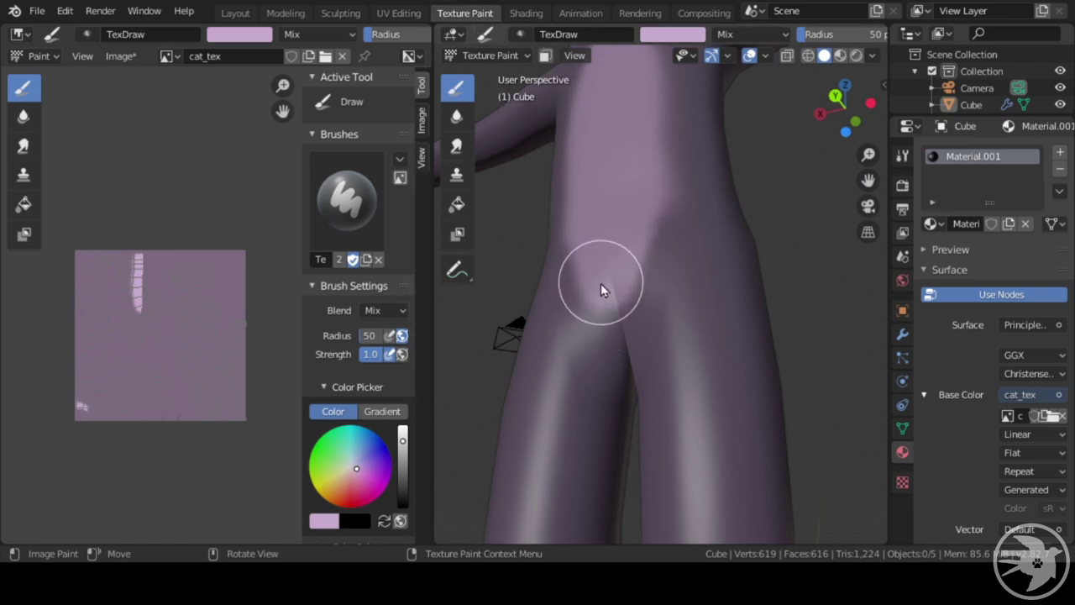
pyautogui.moveTo(601, 286); pyautogui.dragTo(648, 252, button='middle')
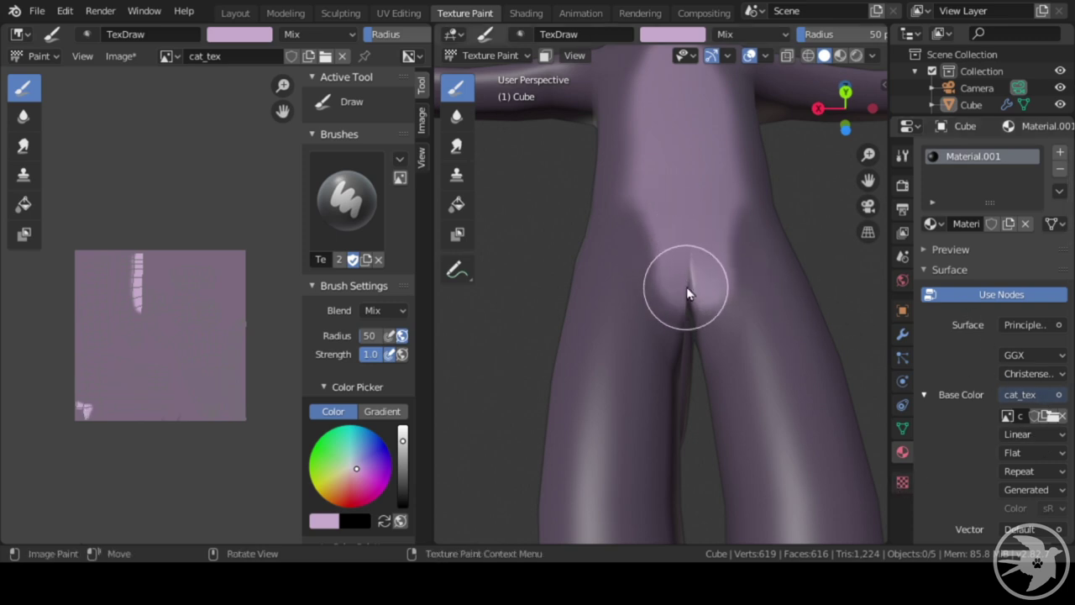
pyautogui.moveTo(686, 287)
pyautogui.mouseDown(button='middle')
pyautogui.moveTo(728, 345)
pyautogui.moveTo(729, 278)
pyautogui.moveTo(691, 297)
pyautogui.mouseUp(button='middle')
pyautogui.moveTo(691, 297)
pyautogui.mouseDown()
pyautogui.moveTo(674, 224)
pyautogui.moveTo(676, 332)
pyautogui.mouseUp()
pyautogui.moveTo(703, 271); pyautogui.dragTo(638, 230)
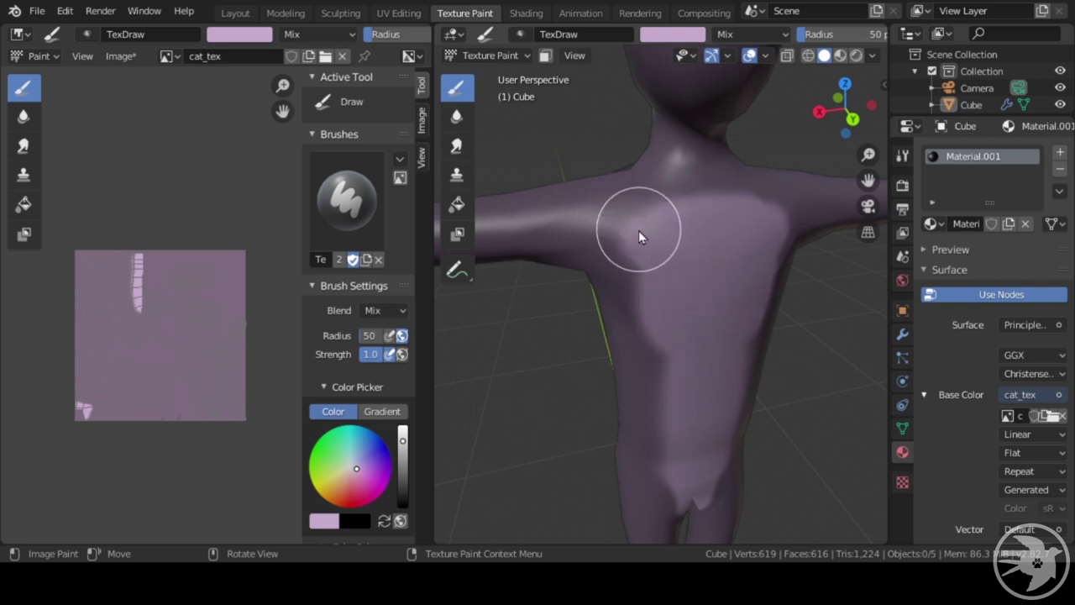
# - Paint the cat's throat and muzzle light purple, continuing up from the chest patch
pyautogui.moveTo(656, 215); pyautogui.dragTo(673, 276, button='middle')
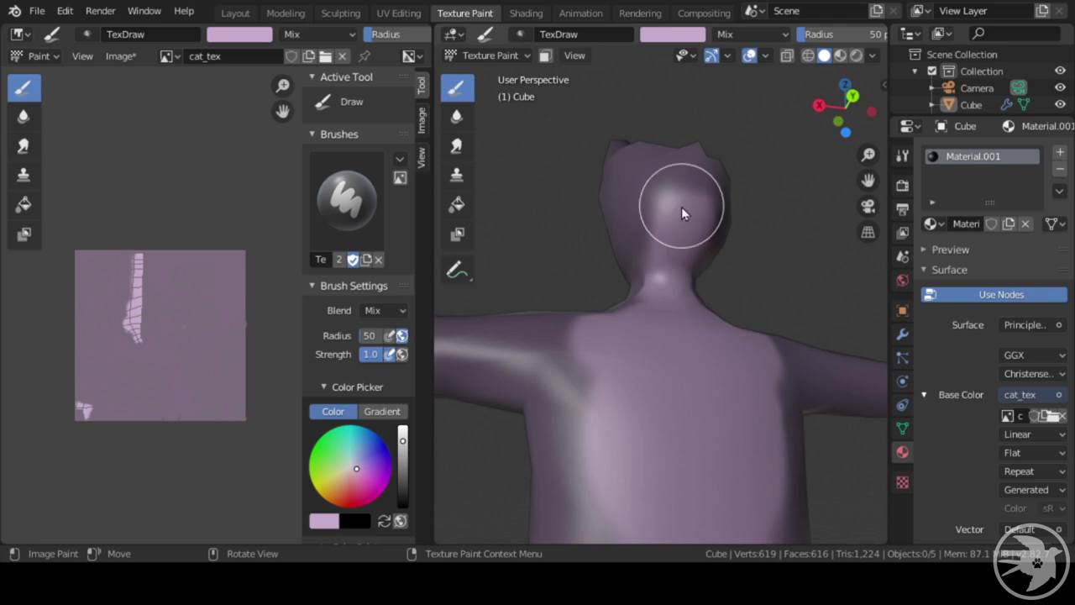
pyautogui.moveTo(681, 210); pyautogui.dragTo(676, 319, button='middle')
pyautogui.moveTo(680, 278); pyautogui.dragTo(628, 286, button='middle')
pyautogui.moveTo(630, 246); pyautogui.dragTo(571, 402, button='middle')
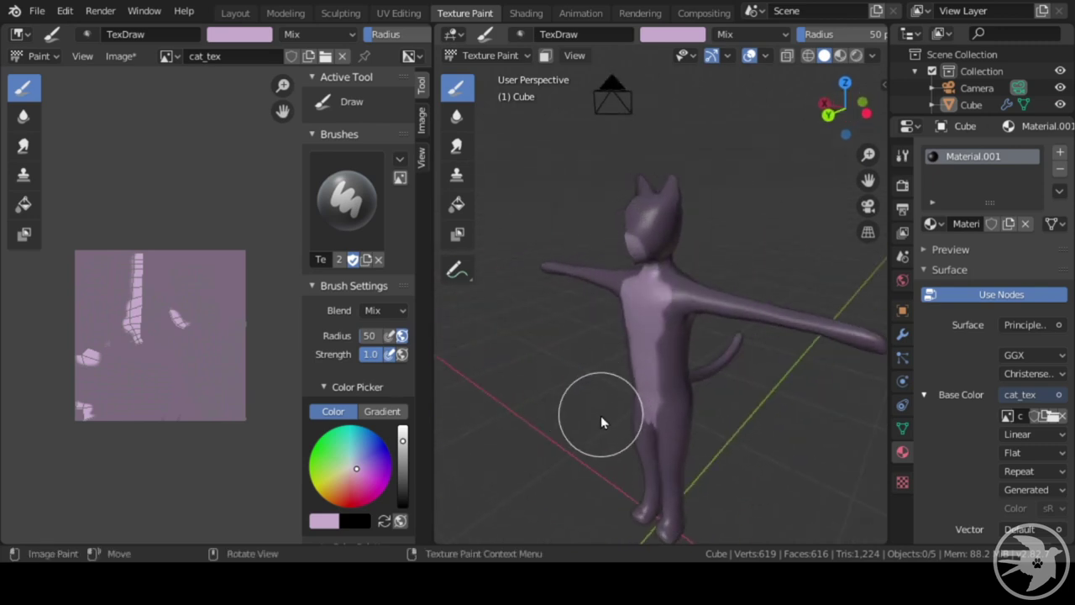
# - Examine the light purple areas on the whole cat and their matching patches on the cat_tex image
pyautogui.scroll(-6, 565, 409)
pyautogui.scroll(3, 565, 408)
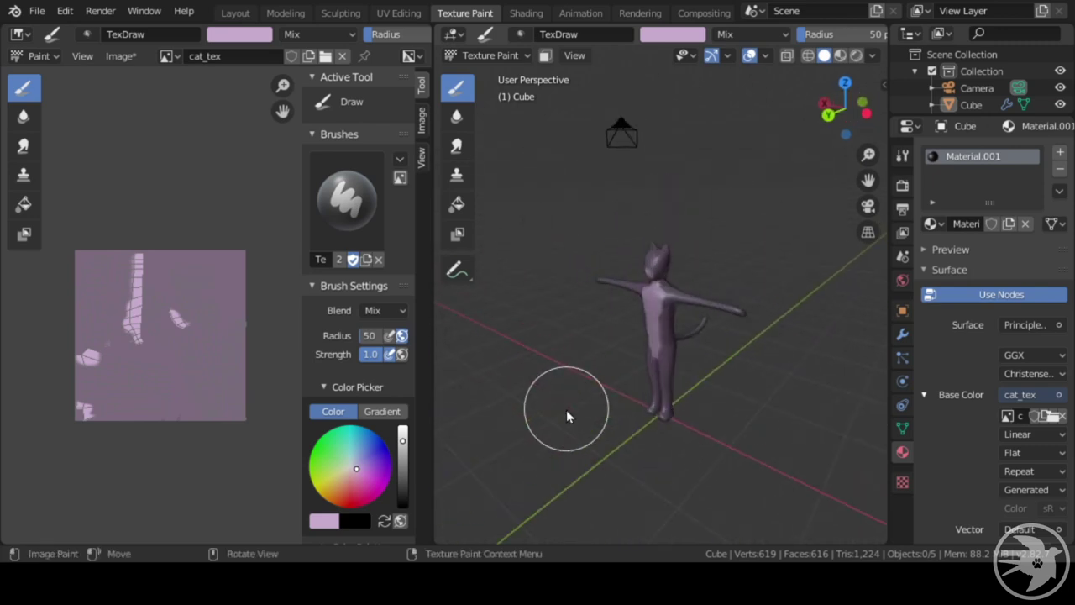
pyautogui.scroll(5, 566, 409)
pyautogui.scroll(2, 226, 396)
pyautogui.moveTo(226, 396); pyautogui.dragTo(100, 371, button='middle')
pyautogui.scroll(3, 233, 393)
pyautogui.scroll(-4, 166, 341)
pyautogui.scroll(-3, 548, 425)
pyautogui.keyDown('shift'); pyautogui.moveTo(583, 487); pyautogui.dragTo(585, 331, button='middle'); pyautogui.keyUp('shift')
pyautogui.keyDown('shift'); pyautogui.moveTo(140, 340); pyautogui.dragTo(202, 342, button='middle'); pyautogui.keyUp('shift')
pyautogui.moveTo(168, 282); pyautogui.dragTo(183, 296)
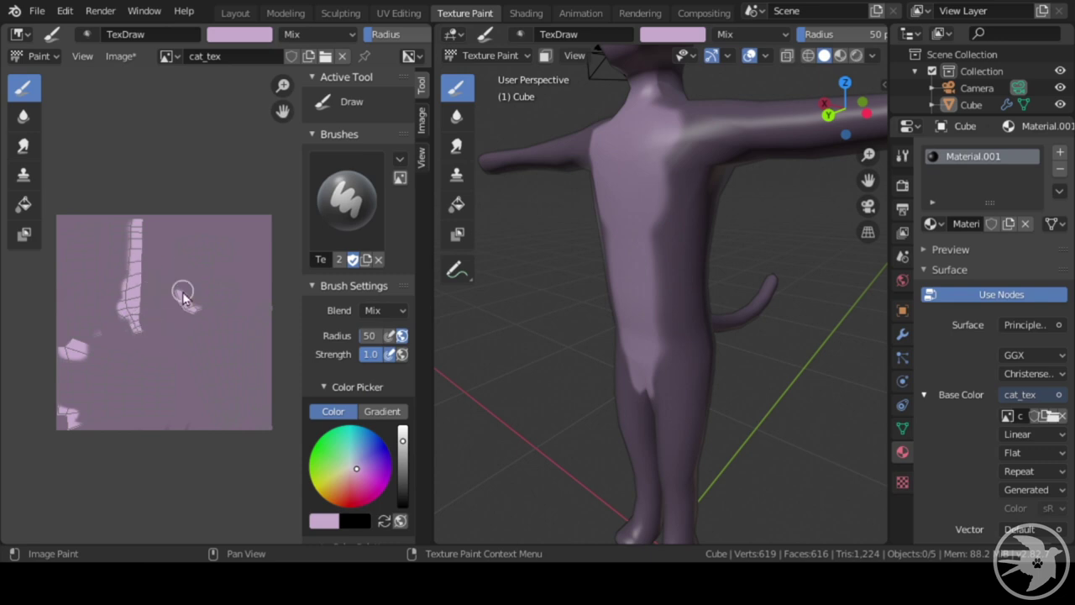
pyautogui.moveTo(205, 363); pyautogui.dragTo(212, 384, button='middle')
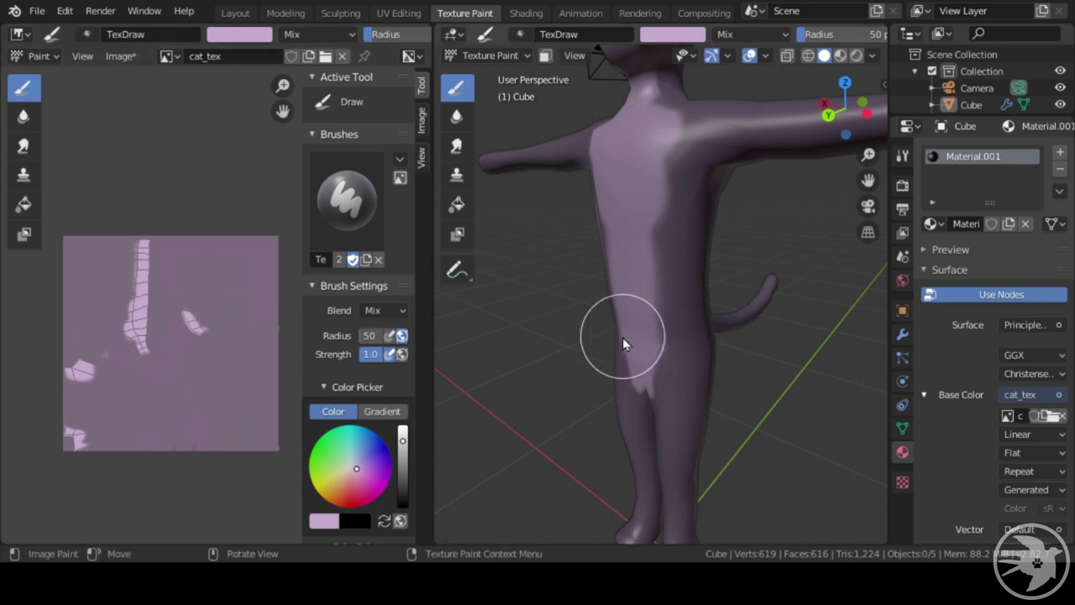
# - Select the whole cat mesh in Edit Mode and check the cat_tex image back in Texture Paint mode
pyautogui.press('Tab')
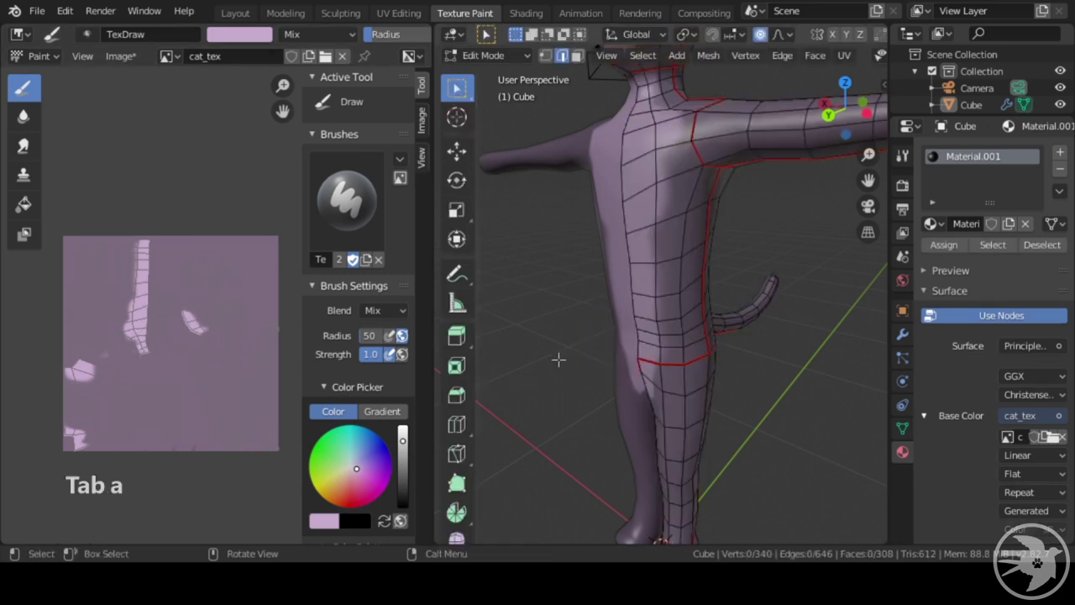
pyautogui.press('a')
pyautogui.press('Tab')
pyautogui.scroll(4, 224, 377)
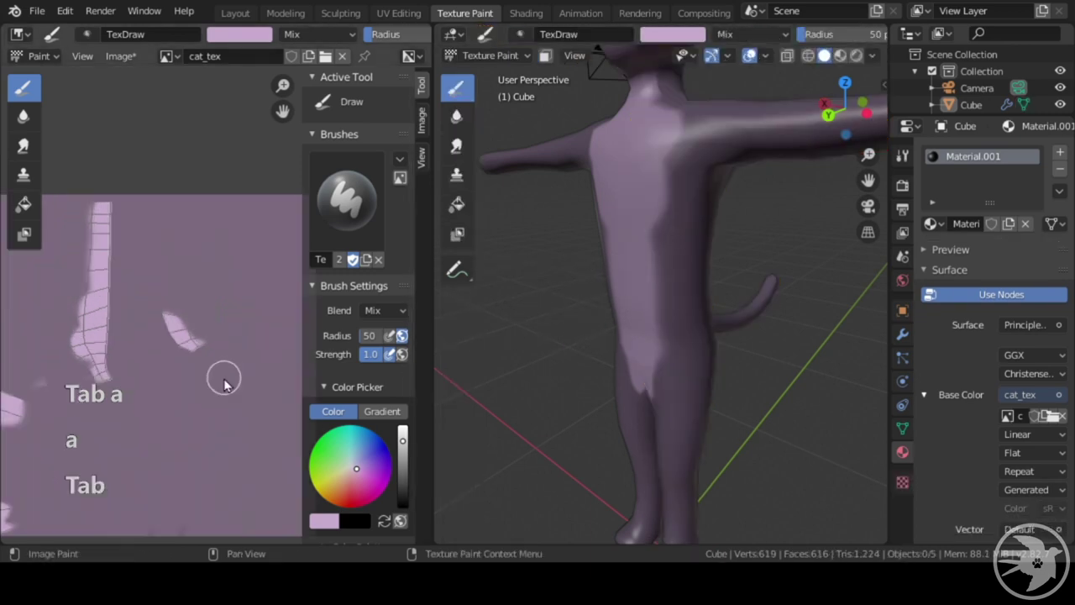
pyautogui.scroll(2, 194, 435)
pyautogui.scroll(-6, 196, 439)
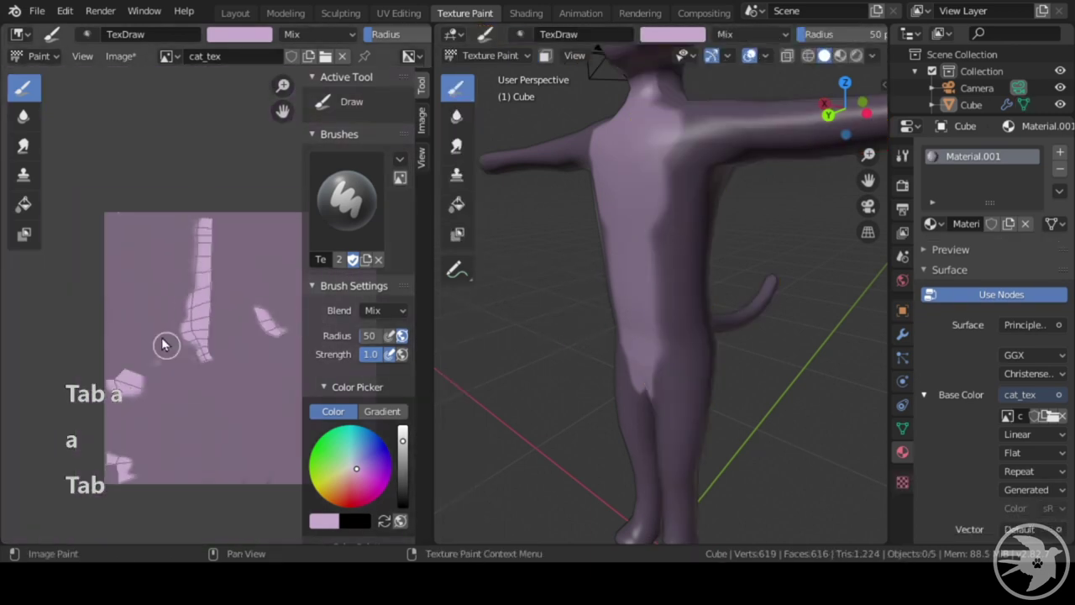
pyautogui.moveTo(216, 211); pyautogui.dragTo(127, 161, button='middle')
# - Enter Edit Mode and examine the torso's light patch against its UV edges on the cat_tex image
pyautogui.press('Tab')
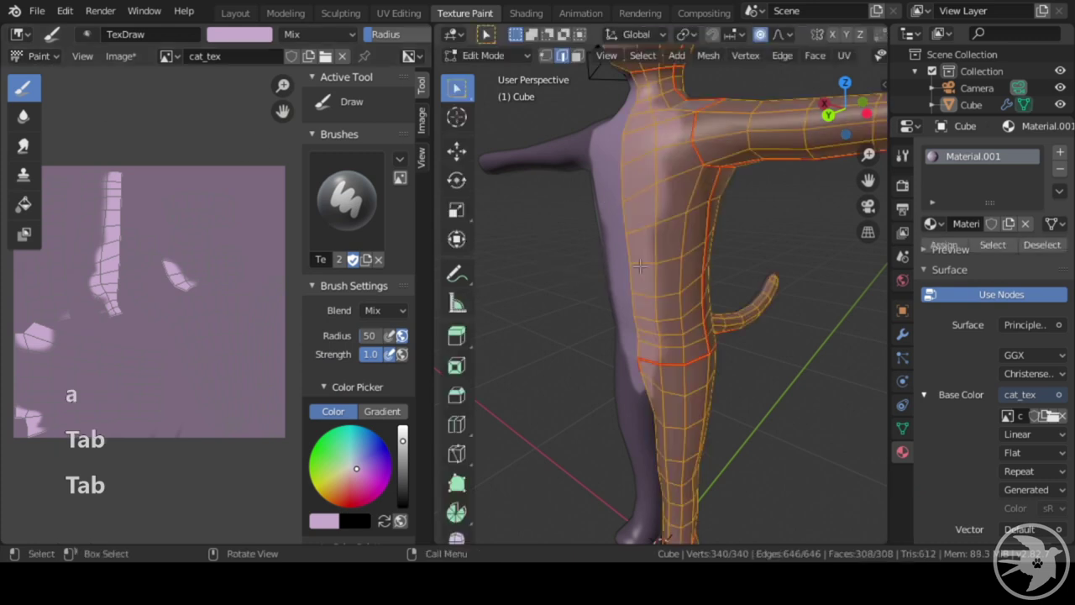
pyautogui.scroll(1, 206, 340)
pyautogui.scroll(-3, 149, 325)
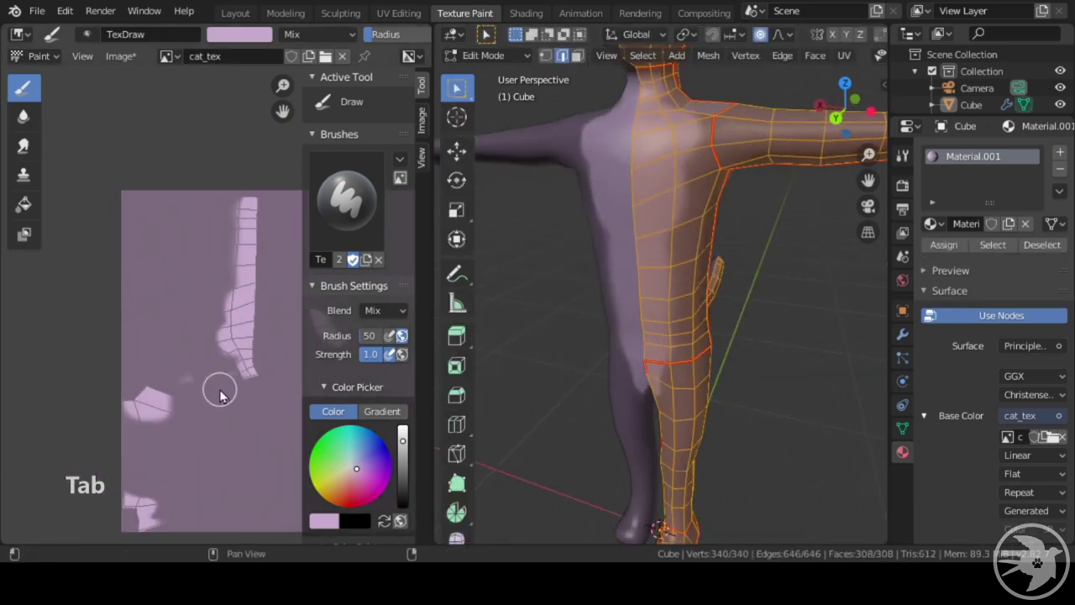
pyautogui.scroll(5, 163, 331)
pyautogui.moveTo(121, 329); pyautogui.dragTo(290, 417, button='middle')
pyautogui.scroll(1, 230, 367)
pyautogui.scroll(3, 220, 349)
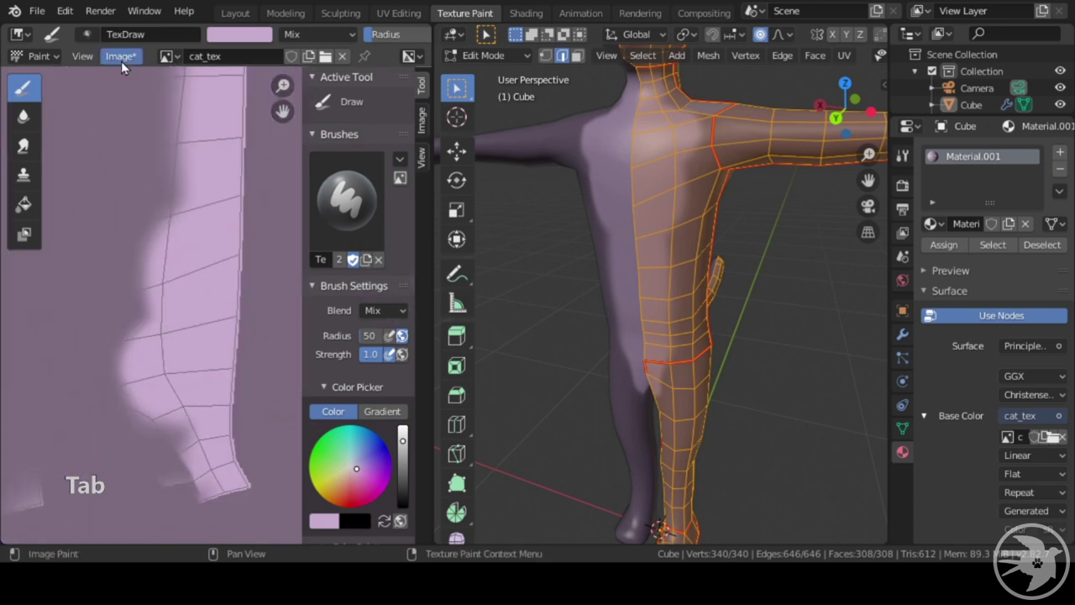
# - Toggle Show Same Material for the image display and clear the cat's mesh selection
pyautogui.click(84, 55)
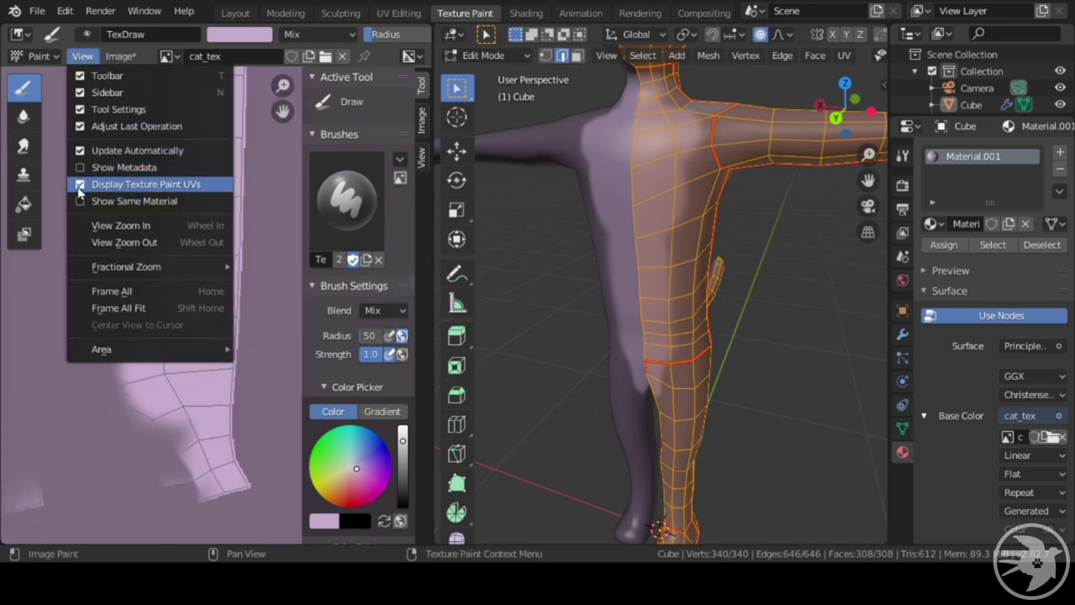
pyautogui.click(115, 201)
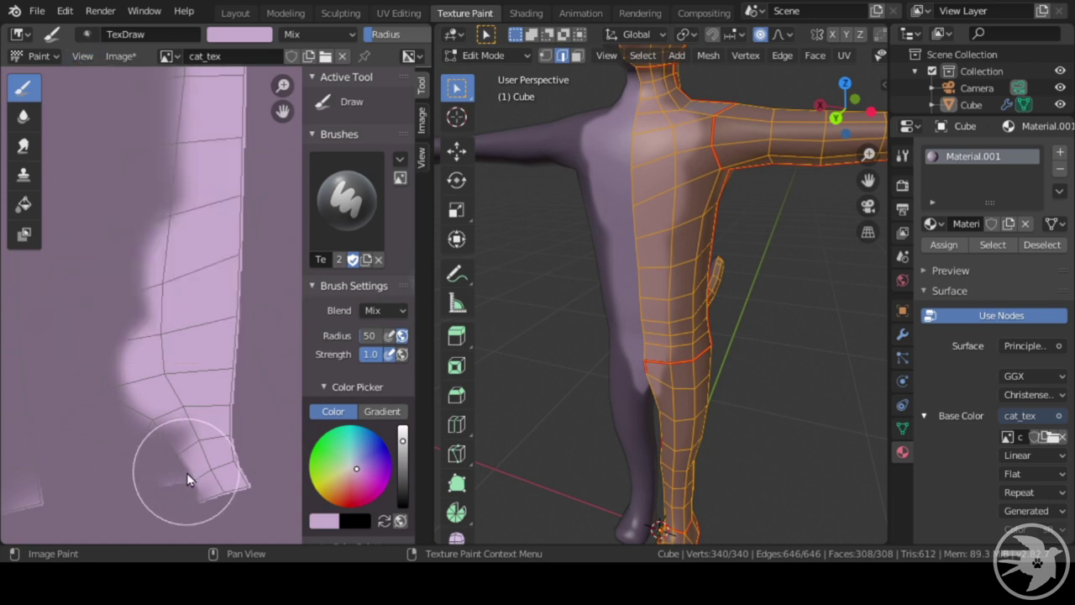
pyautogui.scroll(-2, 251, 336)
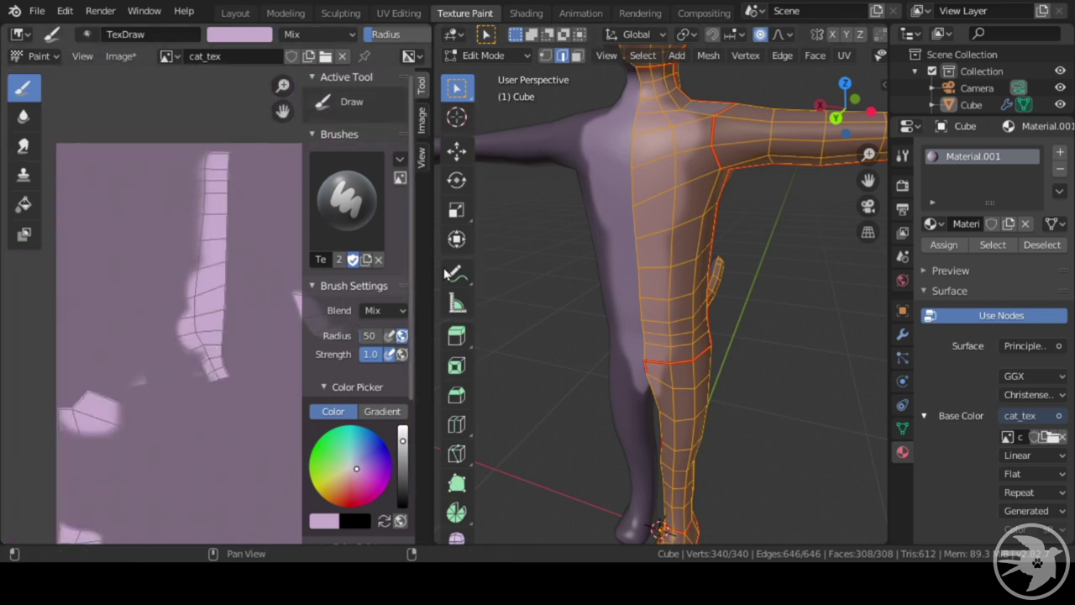
pyautogui.press('Tab')
pyautogui.press('Tab')
pyautogui.press('a')
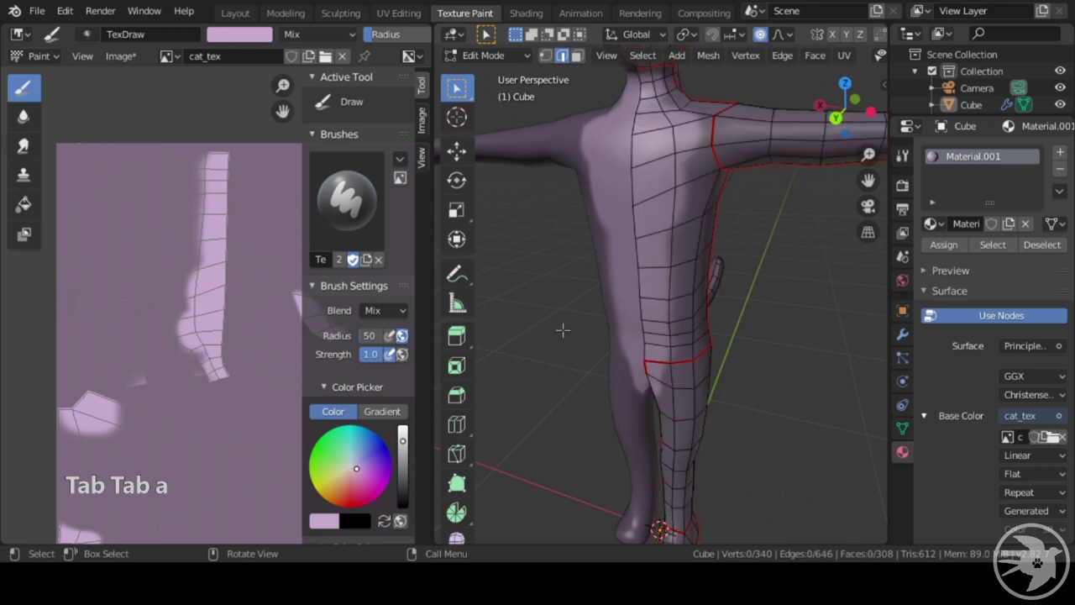
pyautogui.press('a')
pyautogui.press('a')
# - Examine how the light purple patches line up with the UV outlines on the cat_tex image
pyautogui.scroll(-2, 172, 310)
pyautogui.moveTo(217, 390)
pyautogui.mouseDown(button='middle')
pyautogui.moveTo(168, 304)
pyautogui.moveTo(143, 343)
pyautogui.mouseUp(button='middle')
pyautogui.scroll(6, 200, 375)
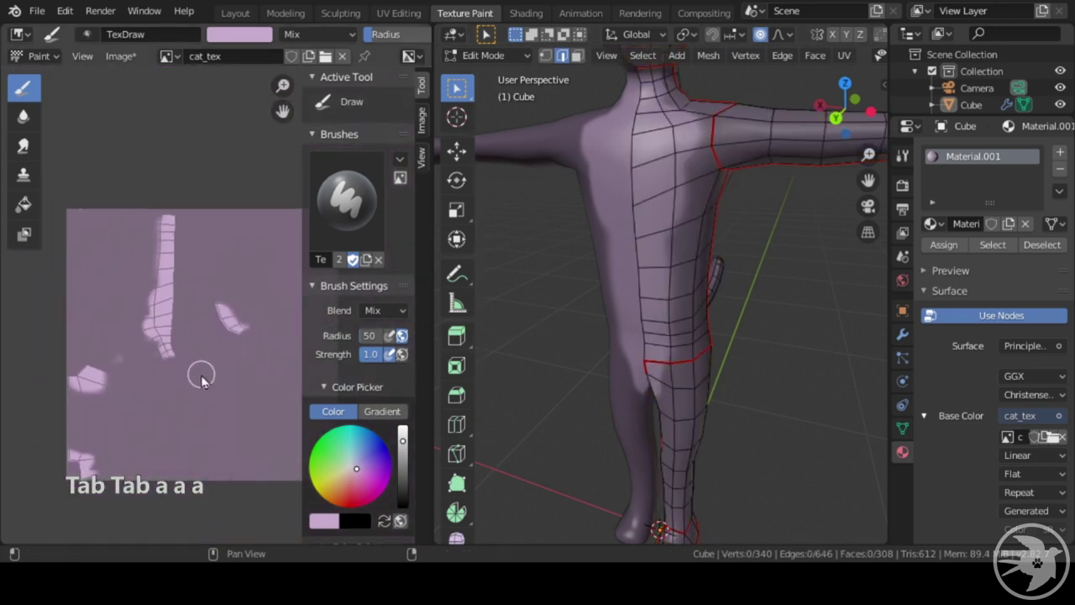
pyautogui.moveTo(125, 374); pyautogui.dragTo(266, 343, button='middle')
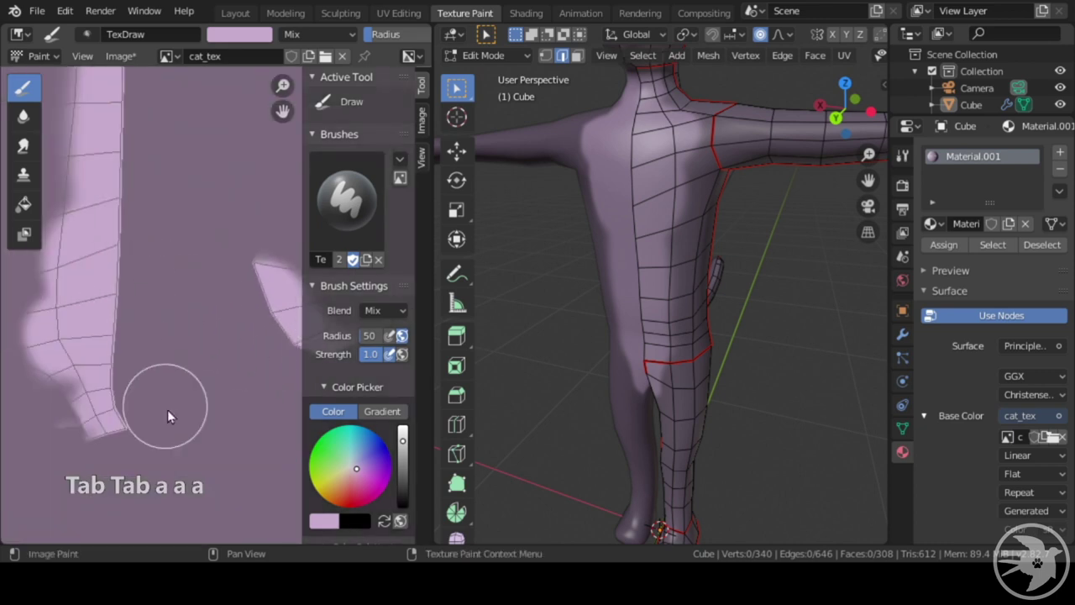
pyautogui.moveTo(202, 318); pyautogui.dragTo(260, 405, button='middle')
pyautogui.scroll(-3, 194, 385)
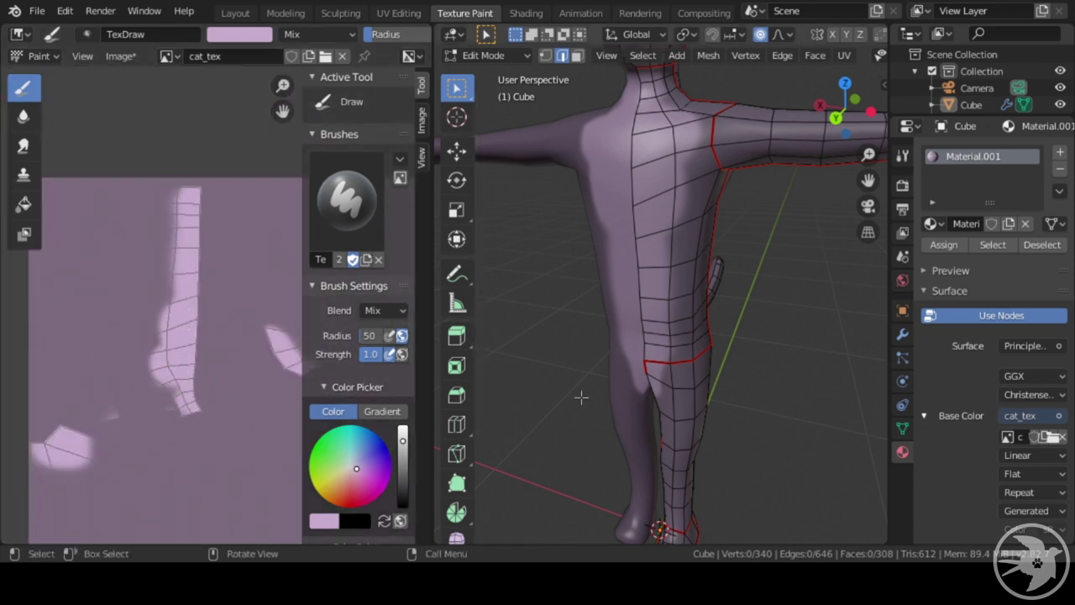
pyautogui.scroll(2, 581, 391)
pyautogui.scroll(-3, 127, 329)
pyautogui.scroll(2, 169, 342)
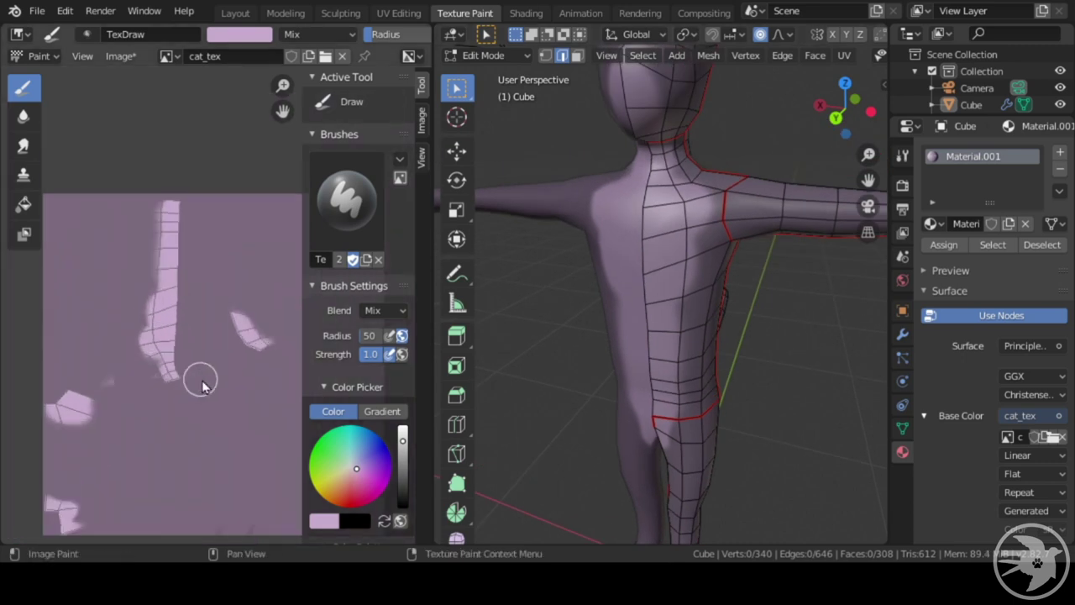
pyautogui.moveTo(168, 365); pyautogui.dragTo(204, 315, button='middle')
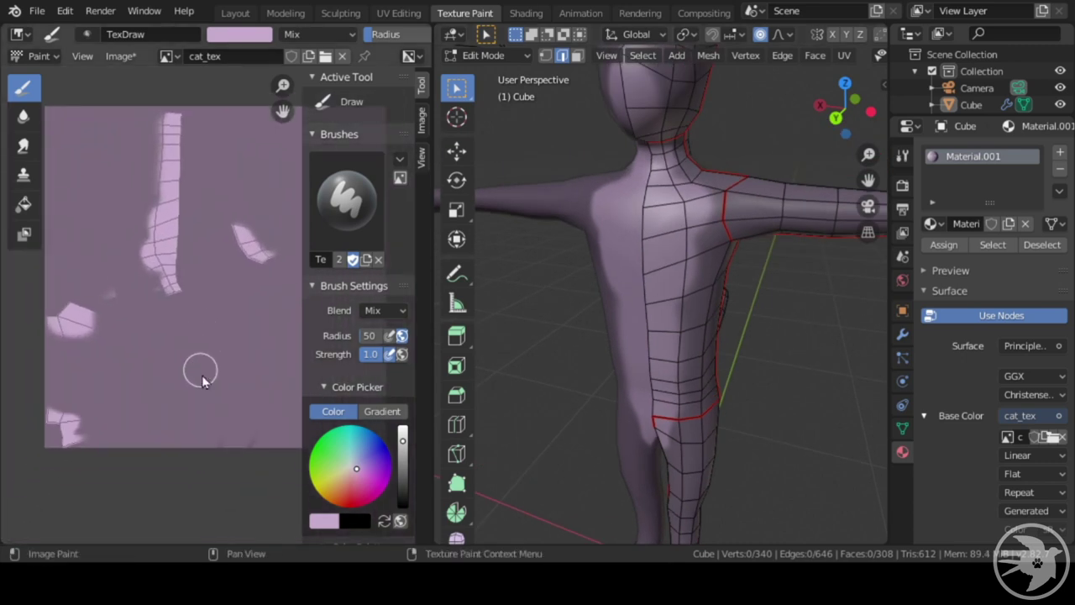
# - Undo the last change, select a single edge of the mesh and inspect the painted cat and its material settings
pyautogui.hotkey('ctrl', 'z')
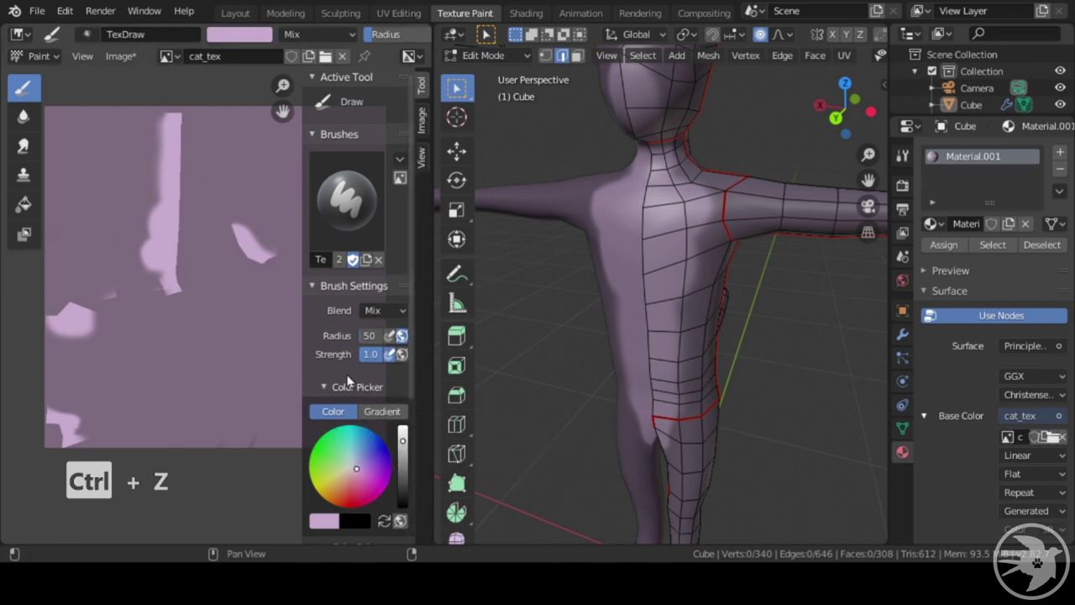
pyautogui.moveTo(188, 297); pyautogui.dragTo(137, 383, button='middle')
pyautogui.press('a')
pyautogui.moveTo(681, 360); pyautogui.dragTo(492, 466, button='middle')
pyautogui.scroll(-3, 219, 385)
pyautogui.click(724, 426)
pyautogui.moveTo(559, 455); pyautogui.dragTo(612, 446, button='middle')
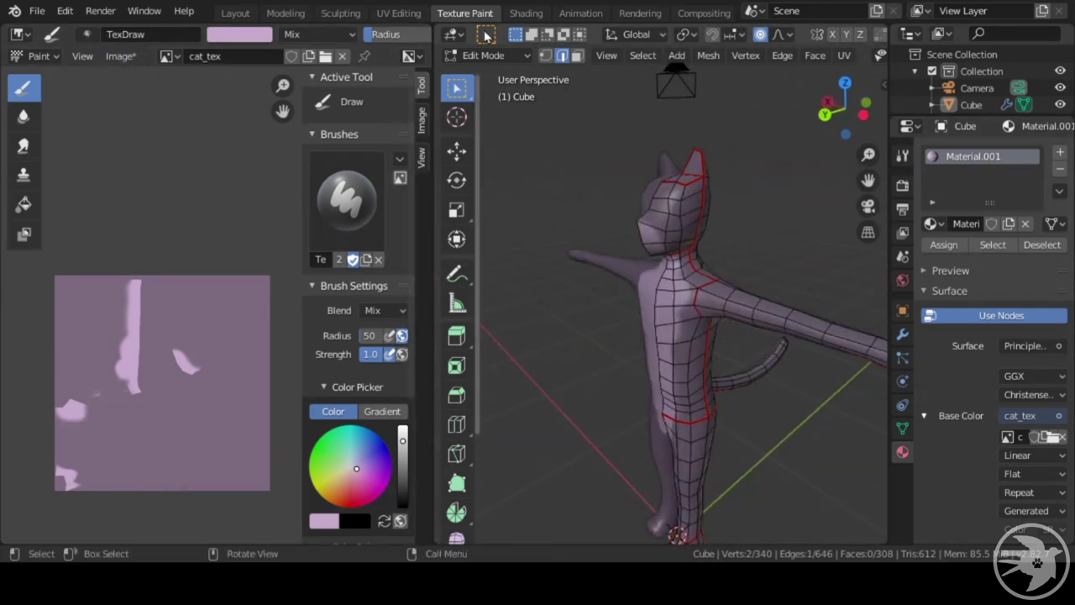
pyautogui.moveTo(751, 336); pyautogui.dragTo(672, 374, button='middle')
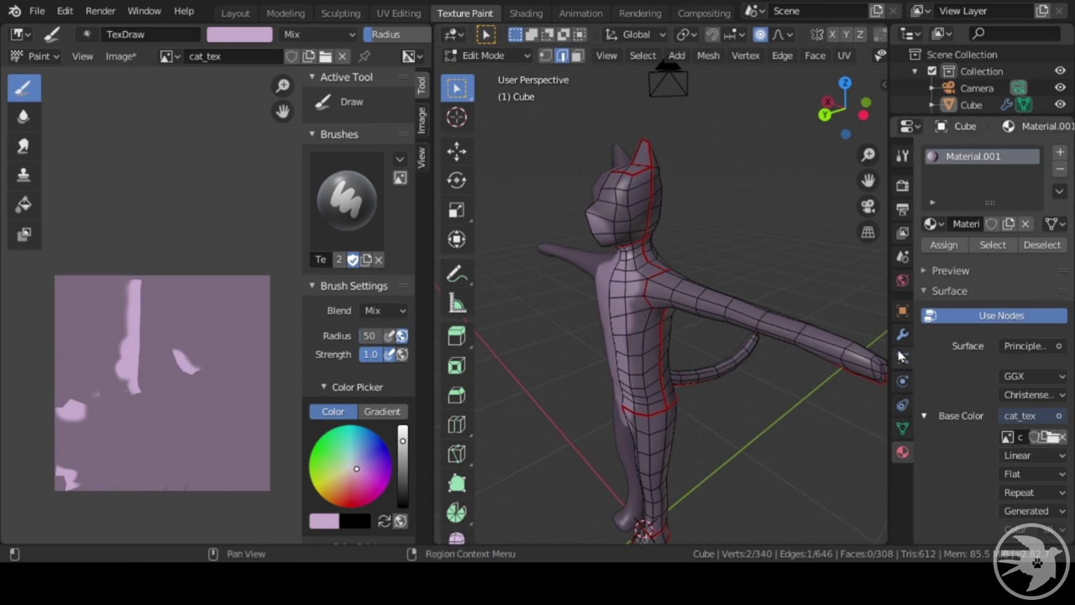
pyautogui.scroll(-3, 987, 441)
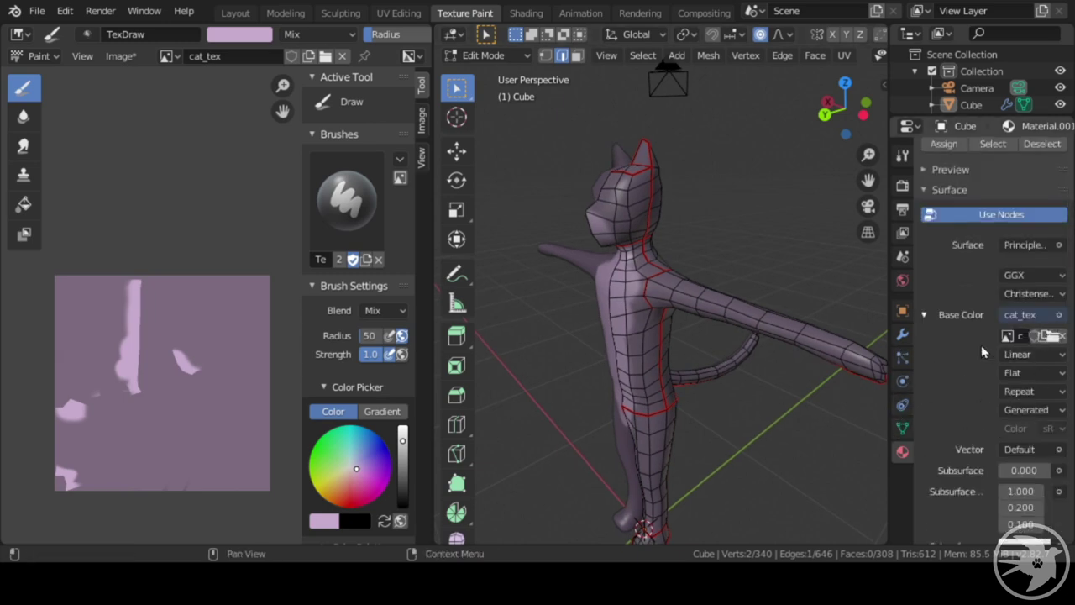
pyautogui.moveTo(638, 427); pyautogui.dragTo(664, 405, button='middle')
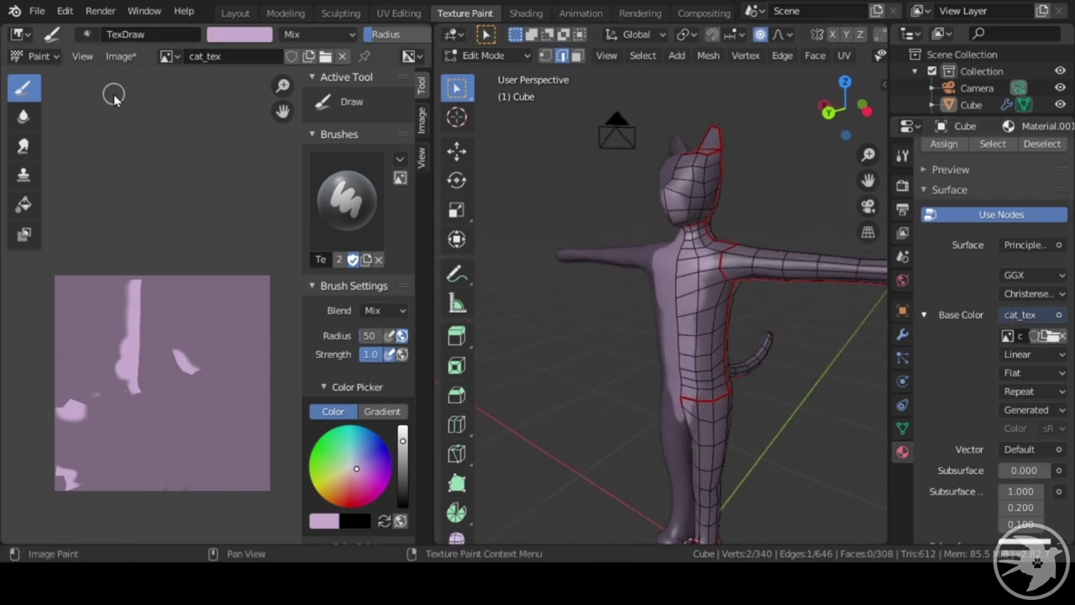
# - Save the painted cat_tex image
pyautogui.click(120, 55)
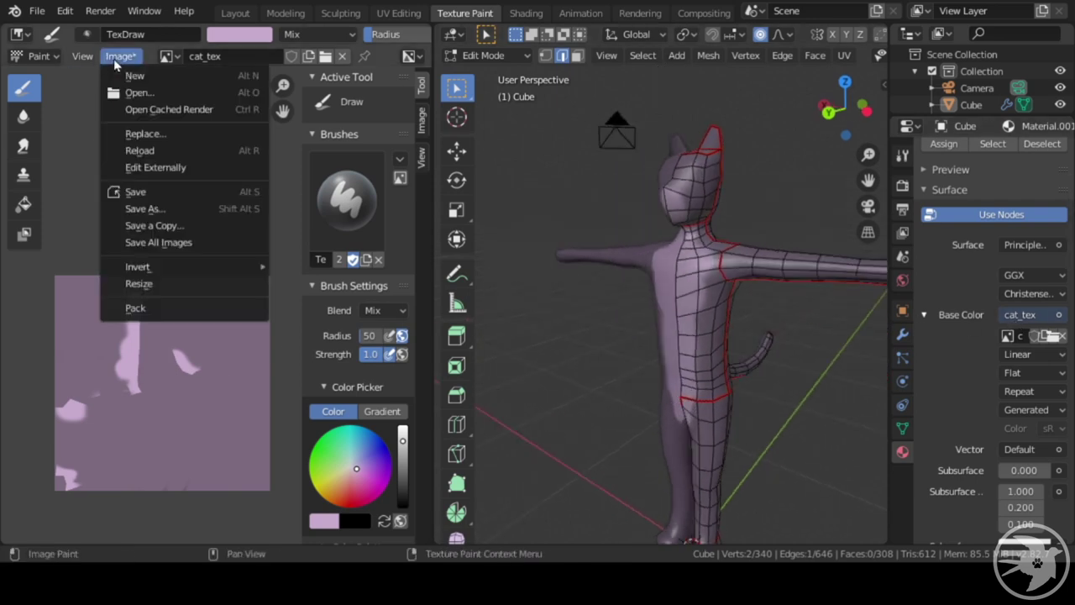
pyautogui.click(150, 191)
pyautogui.moveTo(577, 343); pyautogui.dragTo(749, 389, button='middle')
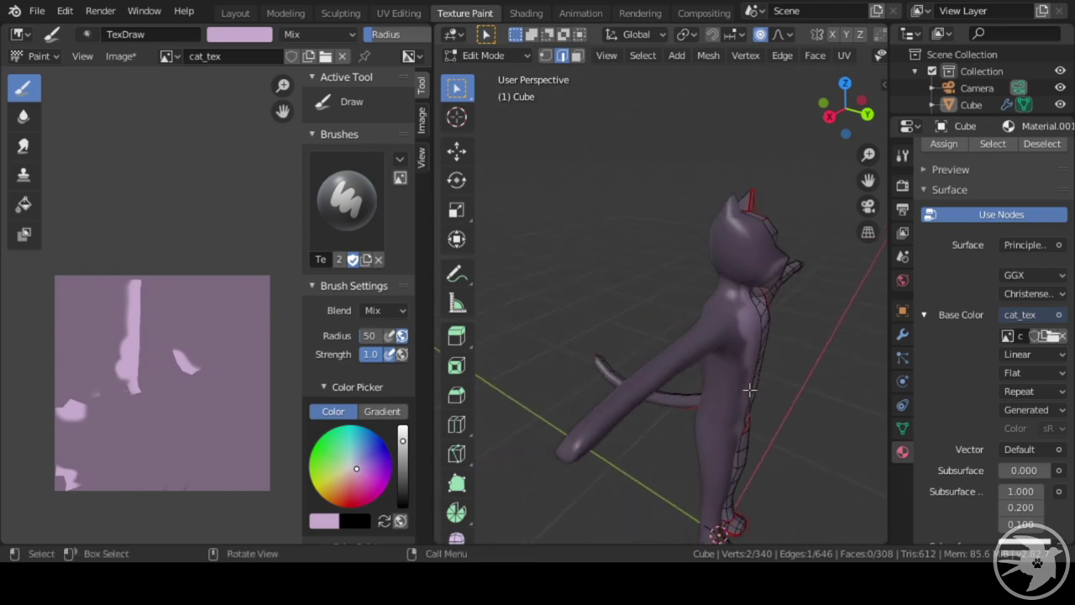
pyautogui.scroll(5, 669, 298)
pyautogui.moveTo(669, 298)
pyautogui.mouseDown(button='middle')
pyautogui.moveTo(511, 352)
pyautogui.moveTo(653, 385)
pyautogui.moveTo(581, 330)
pyautogui.moveTo(792, 374)
pyautogui.moveTo(660, 371)
pyautogui.moveTo(680, 314)
pyautogui.mouseUp(button='middle')
pyautogui.scroll(-4, 588, 336)
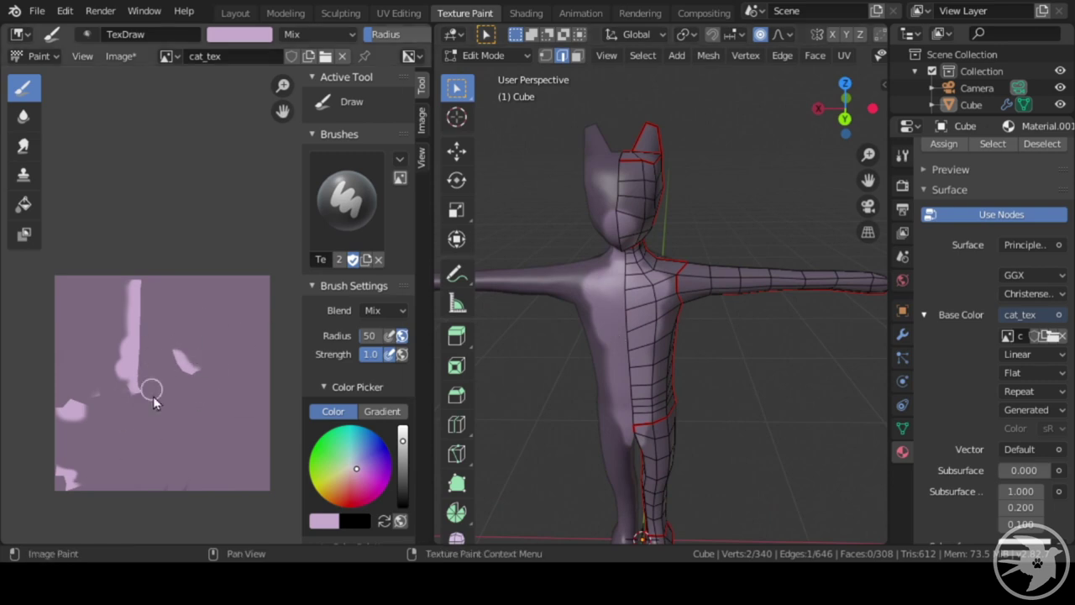
# - Return the cat to Texture Paint mode and switch to the Modeling workspace
pyautogui.moveTo(605, 336); pyautogui.dragTo(609, 310, button='middle')
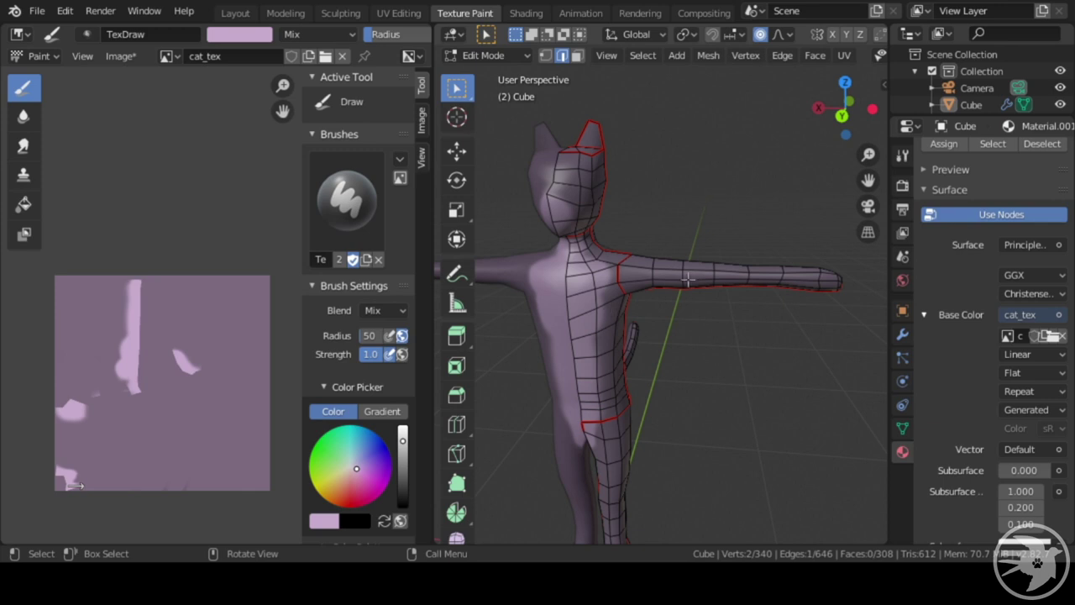
pyautogui.press('Tab')
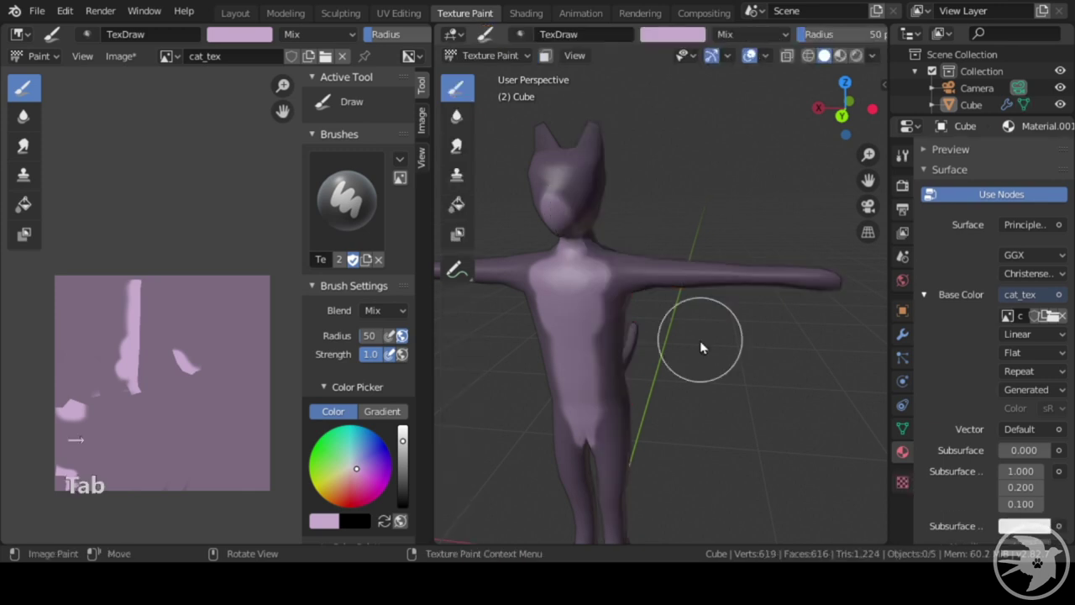
pyautogui.click(286, 14)
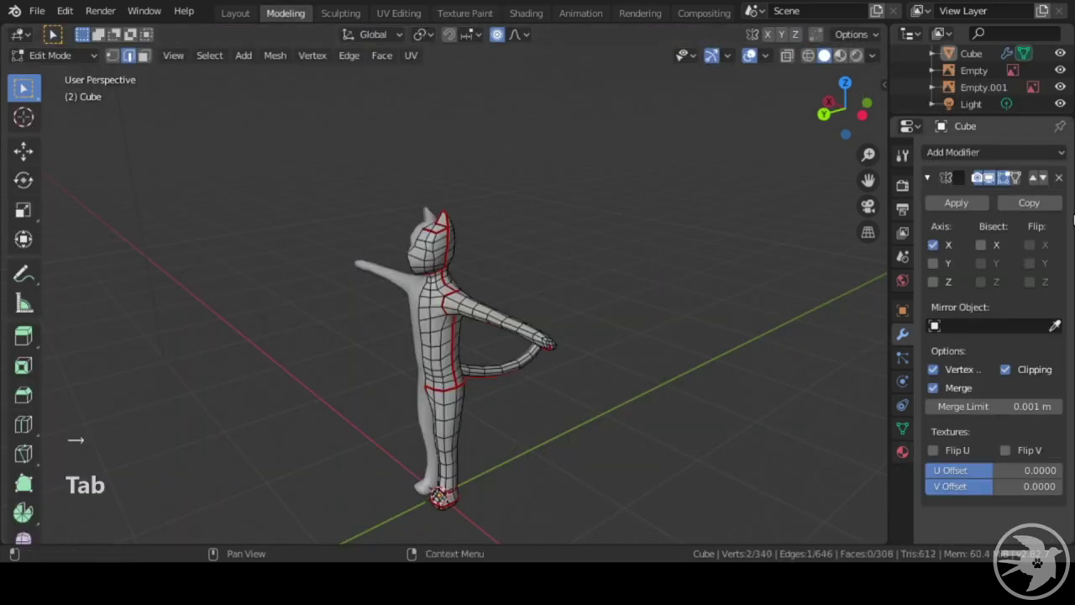
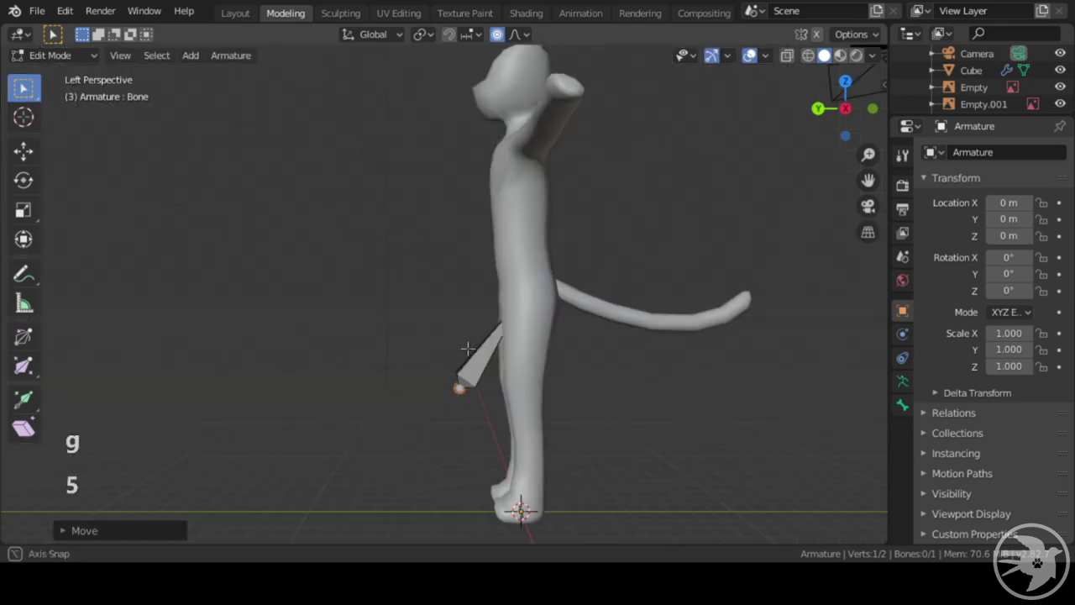
pyautogui.scroll(-3, 953, 475)
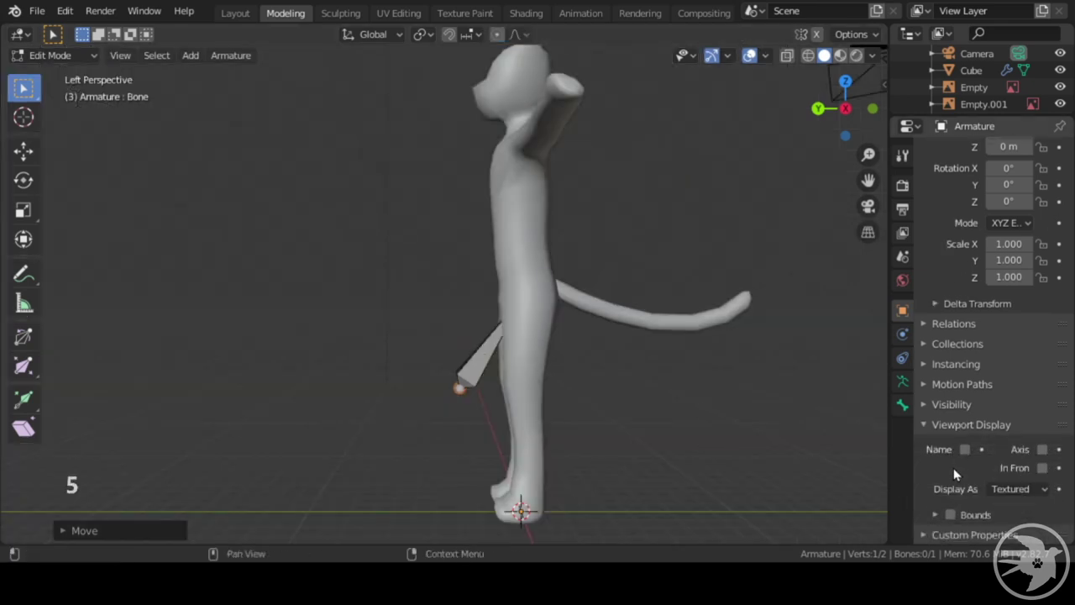
pyautogui.click(925, 404)
pyautogui.scroll(-2, 934, 403)
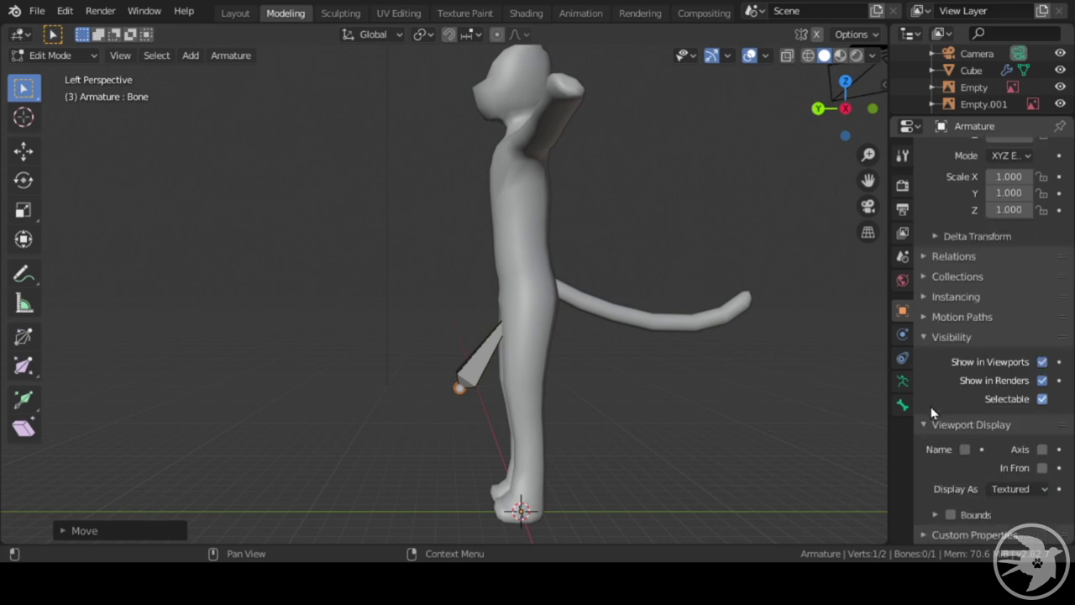
pyautogui.scroll(5, 975, 444)
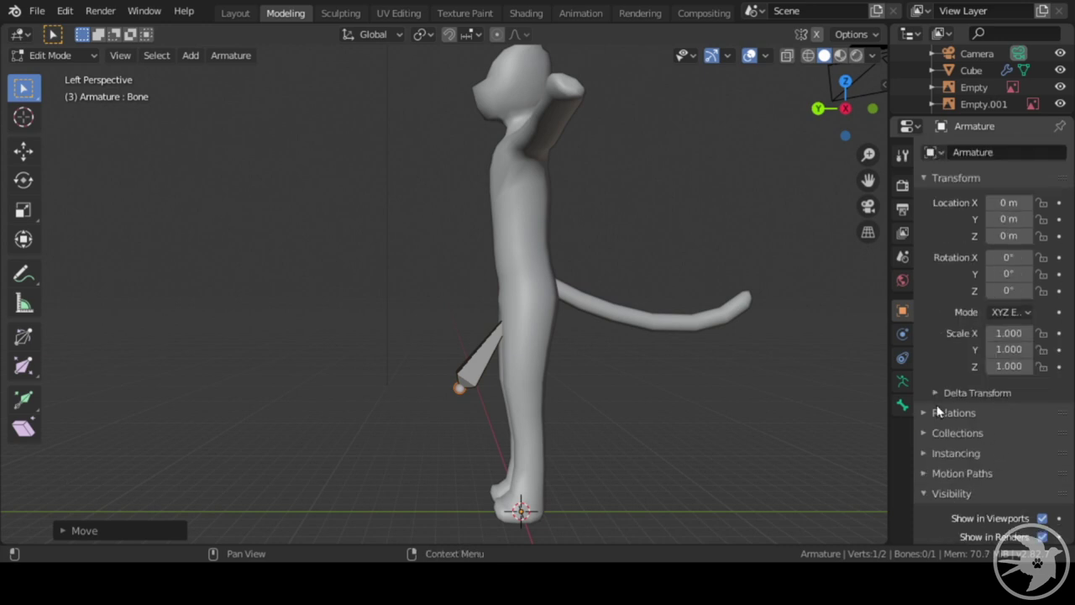
# - Show the scene in wireframe from the left and move both ends of the bone inside the cat's lower body
pyautogui.moveTo(510, 329)
pyautogui.mouseDown(button='middle')
pyautogui.moveTo(667, 328)
pyautogui.moveTo(503, 336)
pyautogui.moveTo(505, 300)
pyautogui.moveTo(529, 302)
pyautogui.mouseUp(button='middle')
pyautogui.press('z')
pyautogui.click(451, 320)
pyautogui.press('KP_5')
pyautogui.scroll(3, 537, 336)
pyautogui.press('g')
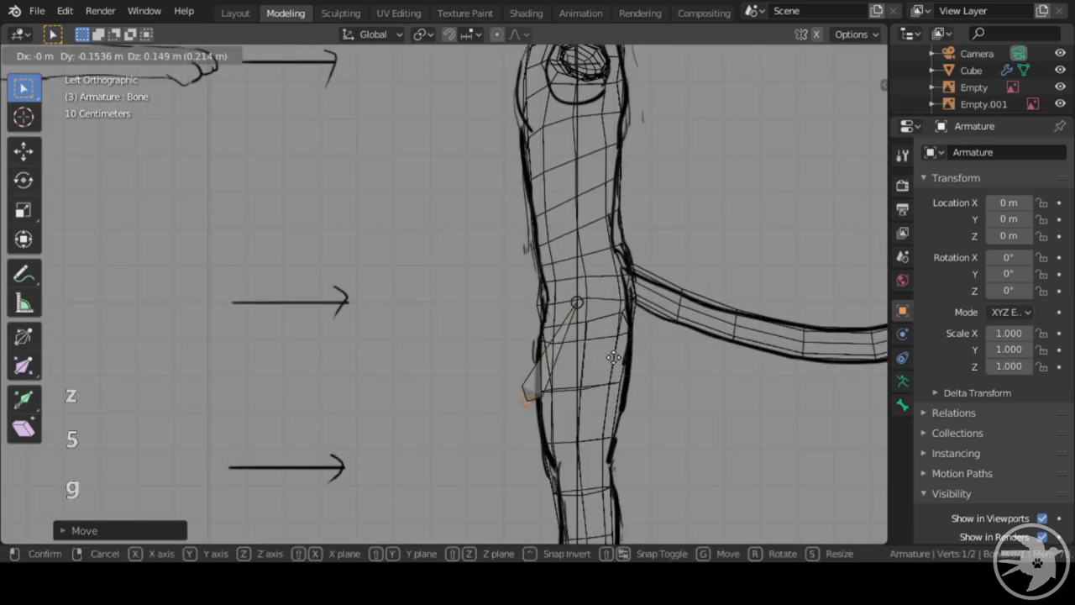
pyautogui.click(643, 339)
pyautogui.click(585, 301)
pyautogui.press('g')
pyautogui.click(593, 198)
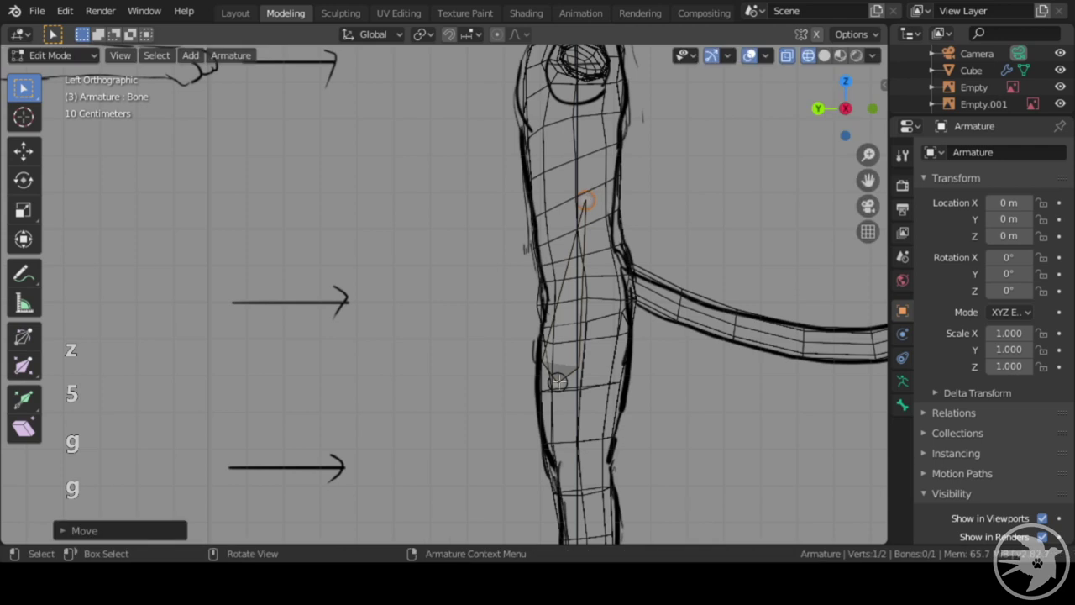
# - Reposition the bone along the spine, with its root in the pelvis at the tail base and its tip in the lower back
pyautogui.press('g')
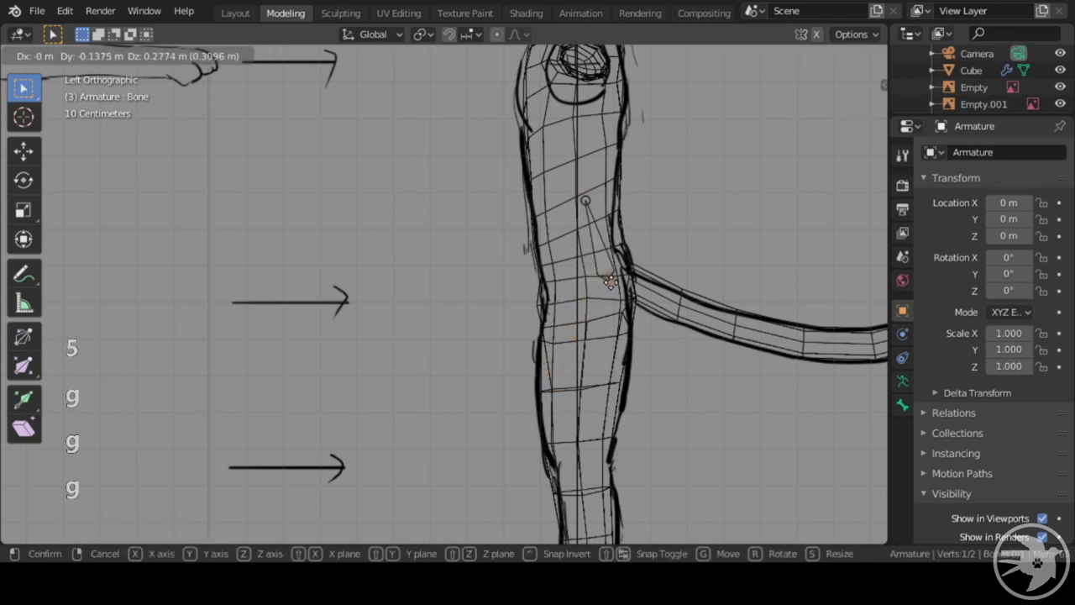
pyautogui.click(610, 282)
pyautogui.click(595, 200)
pyautogui.press('g')
pyautogui.click(612, 188)
# - Extrude two more spine bones from the tip of the first bone, up along the back to the base of the neck
pyautogui.keyDown('shift'); pyautogui.moveTo(624, 192); pyautogui.dragTo(612, 320, button='middle'); pyautogui.keyUp('shift')
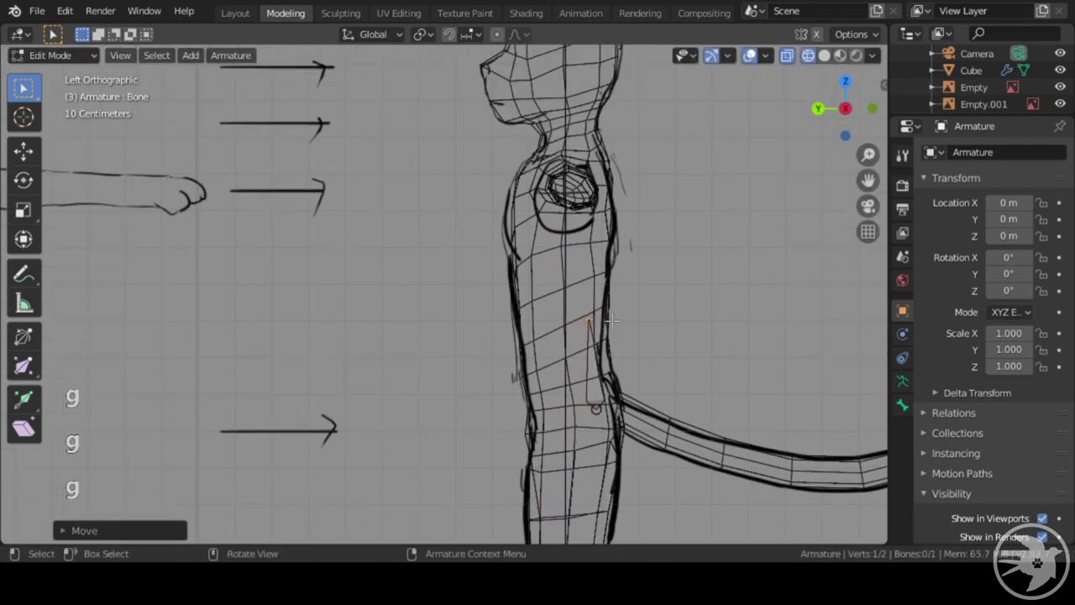
pyautogui.press('e')
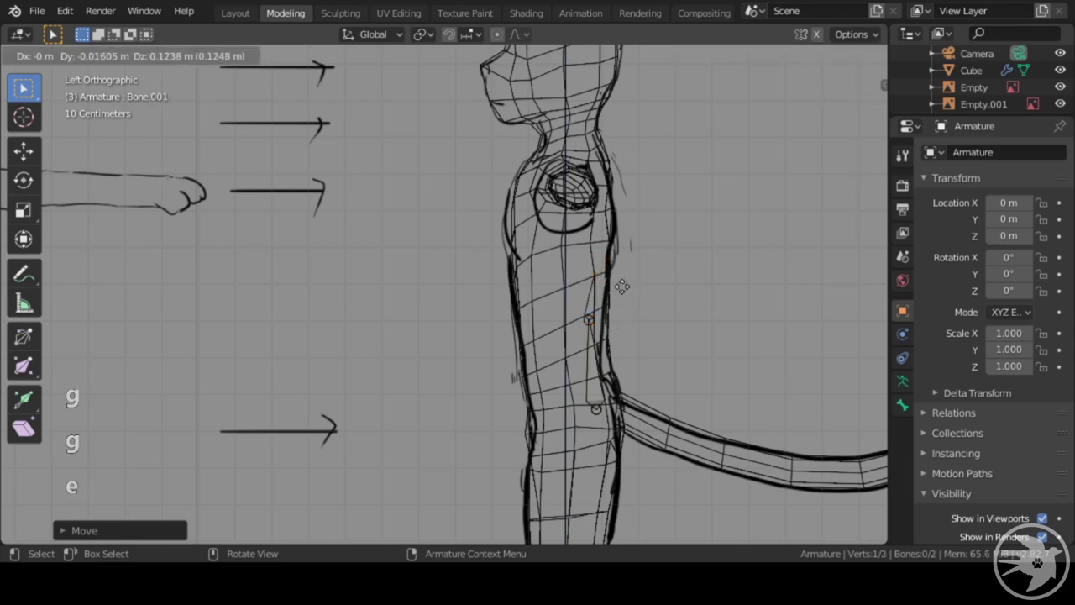
pyautogui.click(635, 210)
pyautogui.press('e')
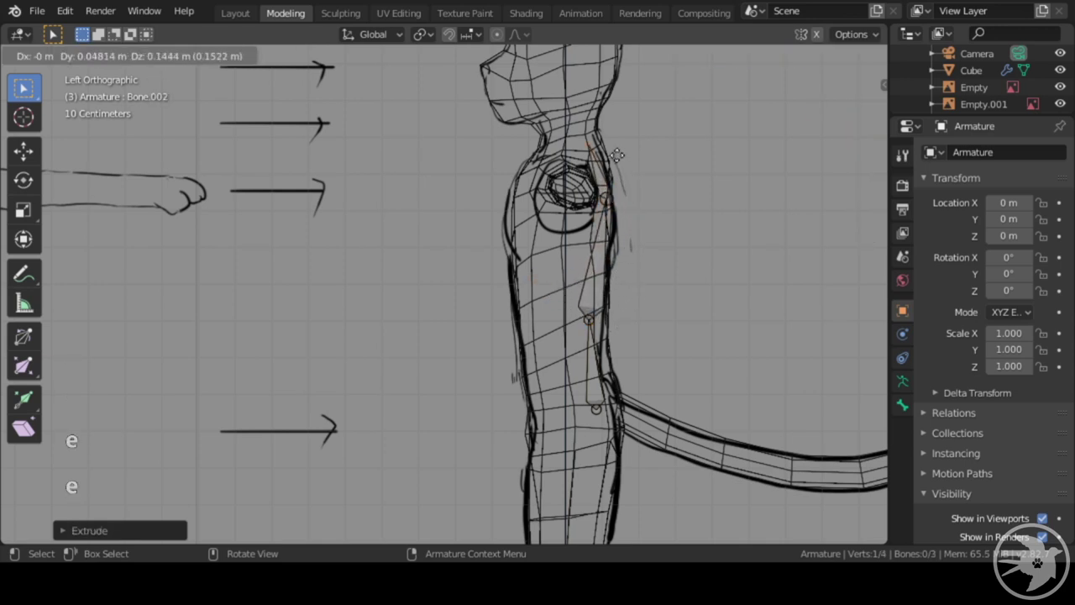
pyautogui.click(616, 153)
pyautogui.press('g')
pyautogui.click(588, 141)
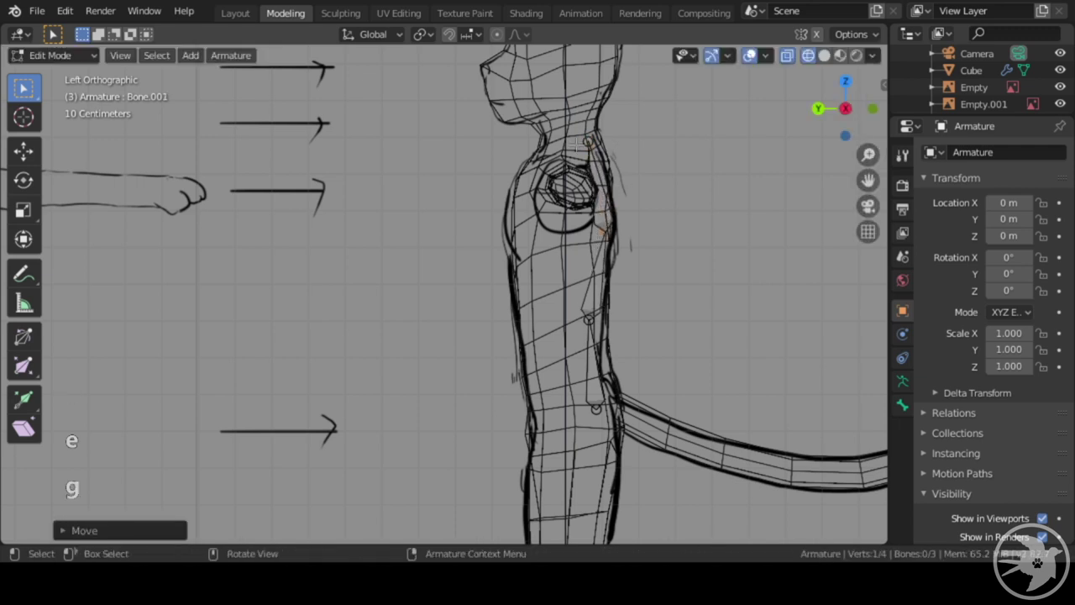
# - Extrude a short neck bone from the top of the spine, adjust its joints, and extrude a head bone to the crown
pyautogui.press('e')
pyautogui.click(578, 122)
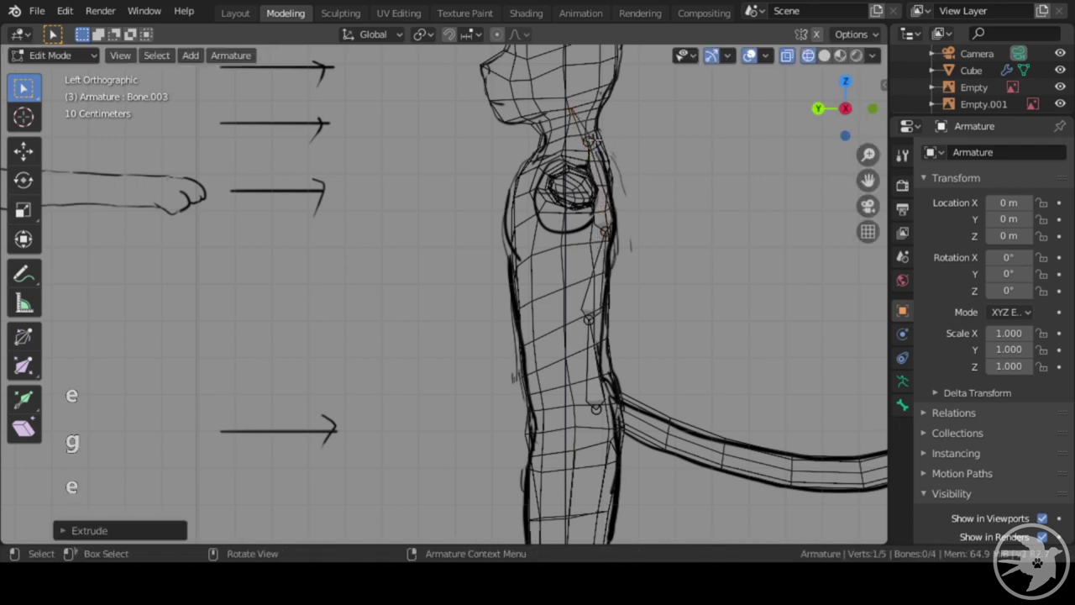
pyautogui.press('g')
pyautogui.click(602, 128)
pyautogui.keyDown('shift'); pyautogui.moveTo(602, 130); pyautogui.dragTo(597, 171, button='middle'); pyautogui.keyUp('shift')
pyautogui.click(569, 152)
pyautogui.press('e')
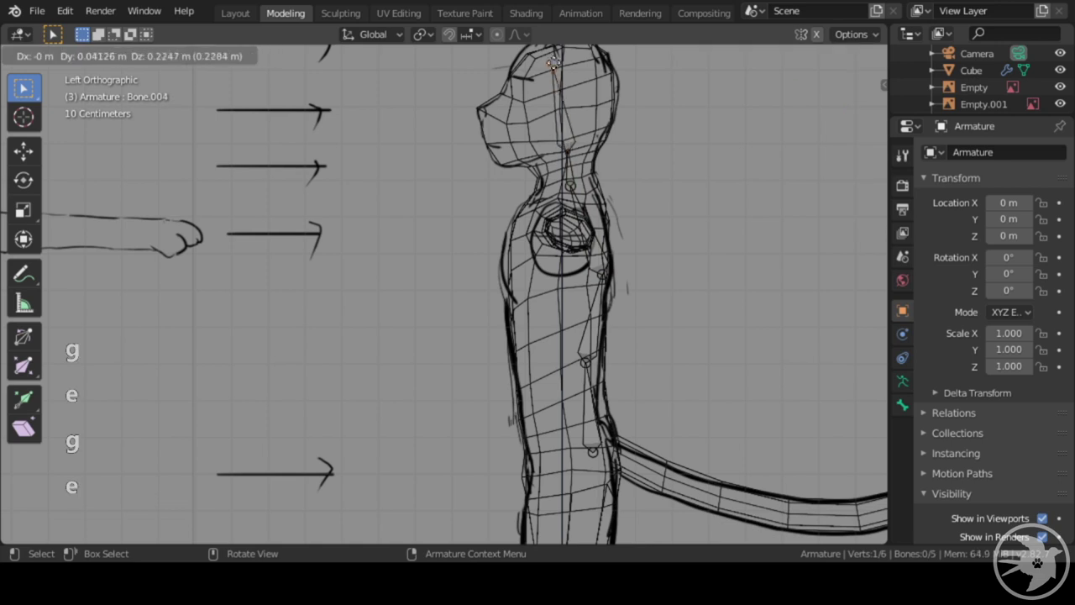
pyautogui.click(558, 56)
# - Extrude a hip bone from the pelvis root and place its end at the top of one leg, checking from several angles
pyautogui.keyDown('shift'); pyautogui.moveTo(615, 390); pyautogui.dragTo(596, 167, button='middle'); pyautogui.keyUp('shift')
pyautogui.click(579, 232)
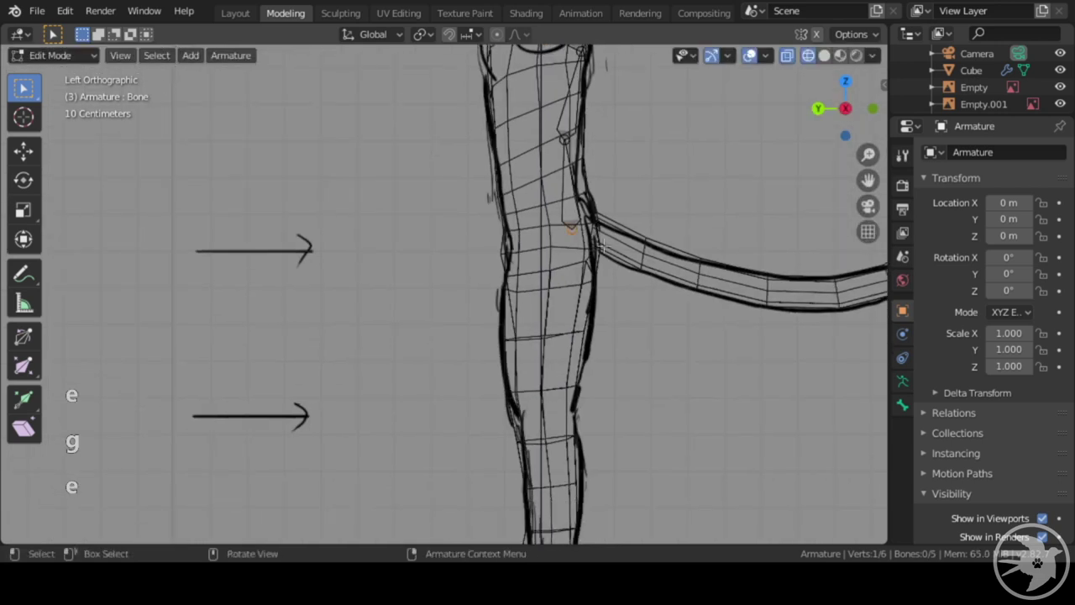
pyautogui.keyDown('shift'); pyautogui.moveTo(599, 255); pyautogui.dragTo(708, 286, button='middle'); pyautogui.keyUp('shift')
pyautogui.press('e')
pyautogui.click(585, 252)
pyautogui.press('g')
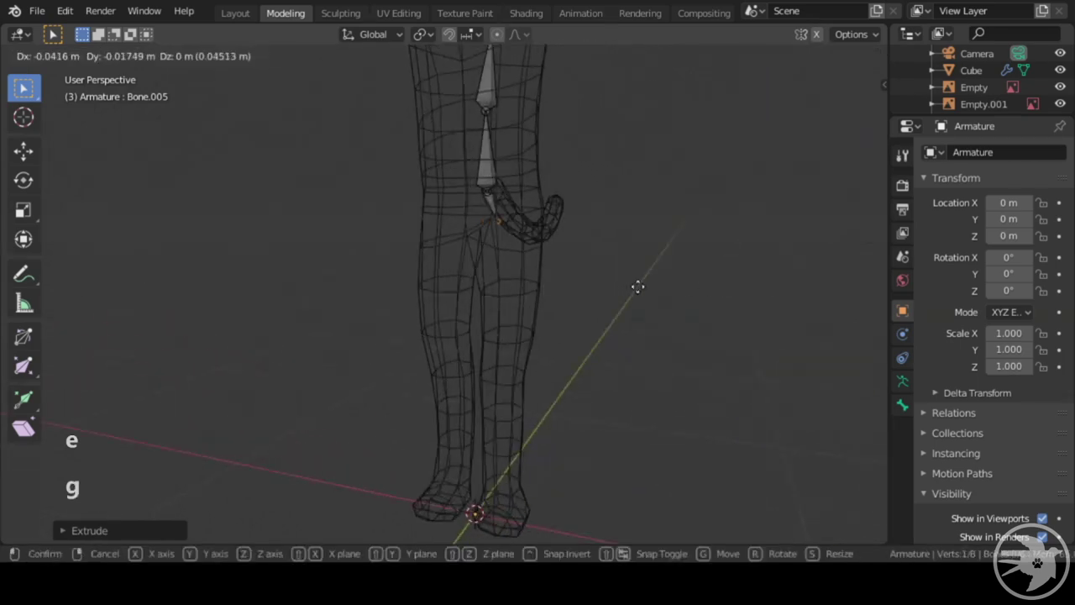
pyautogui.click(660, 289)
pyautogui.moveTo(636, 297); pyautogui.dragTo(431, 300, button='middle')
pyautogui.press('g')
pyautogui.click(749, 290)
pyautogui.press('g')
pyautogui.click(575, 302)
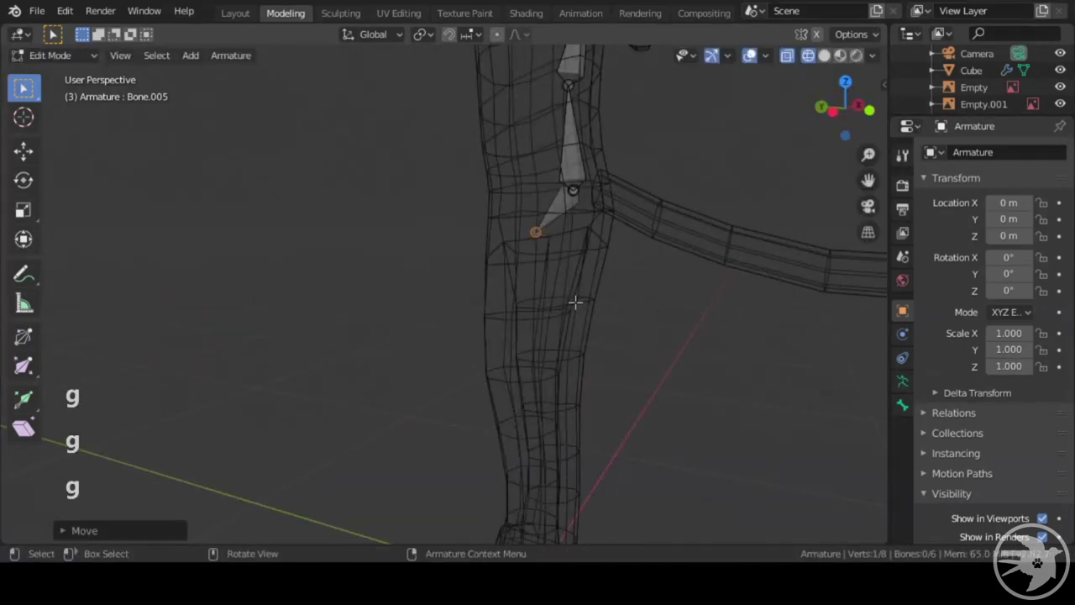
# - Extrude a thigh bone down to the knee, centre its end inside the leg, and shift the hip joint inward
pyautogui.press('e')
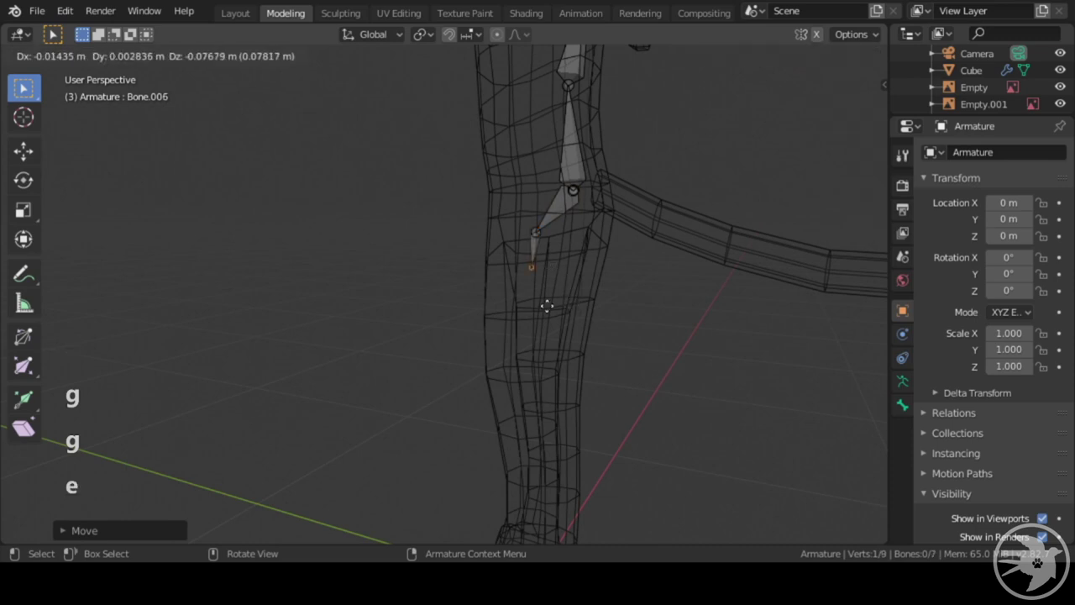
pyautogui.click(540, 447)
pyautogui.moveTo(540, 449); pyautogui.dragTo(664, 345, button='middle')
pyautogui.press('g')
pyautogui.click(629, 368)
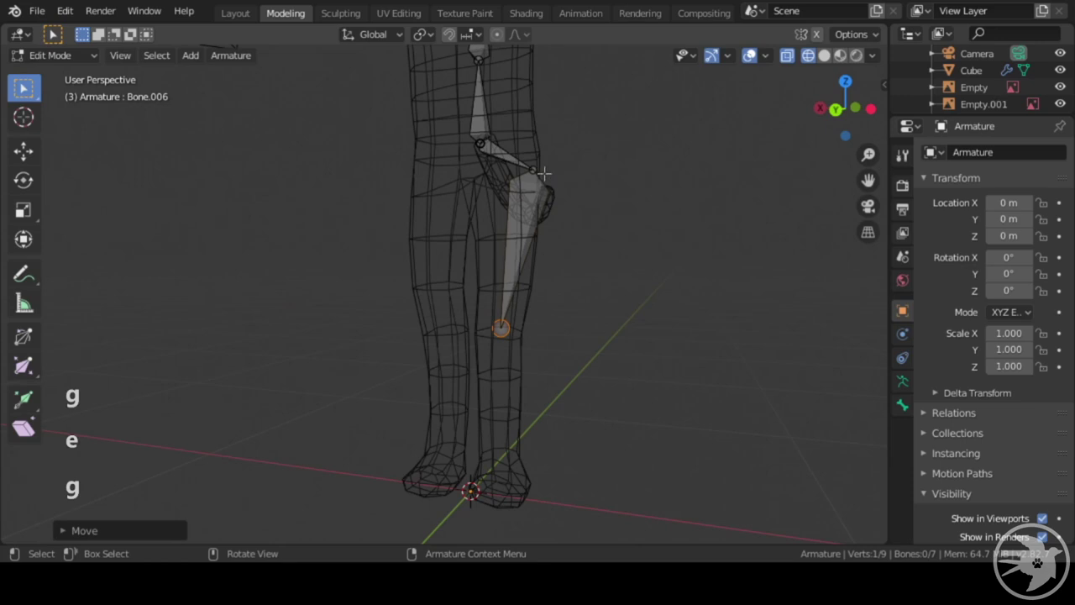
pyautogui.click(543, 174)
pyautogui.press('g')
pyautogui.click(523, 177)
# - Extrude a shin bone from the knee down to the ankle and centre its end inside the ankle
pyautogui.click(501, 326)
pyautogui.moveTo(535, 331); pyautogui.dragTo(575, 312, button='middle')
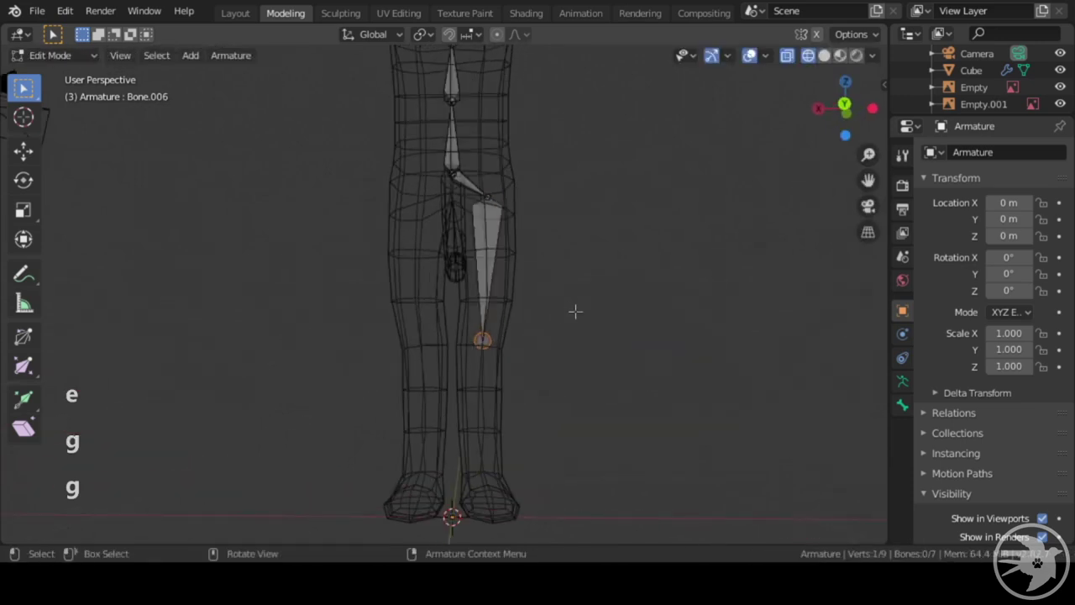
pyautogui.press('e')
pyautogui.click(577, 452)
pyautogui.scroll(3, 596, 378)
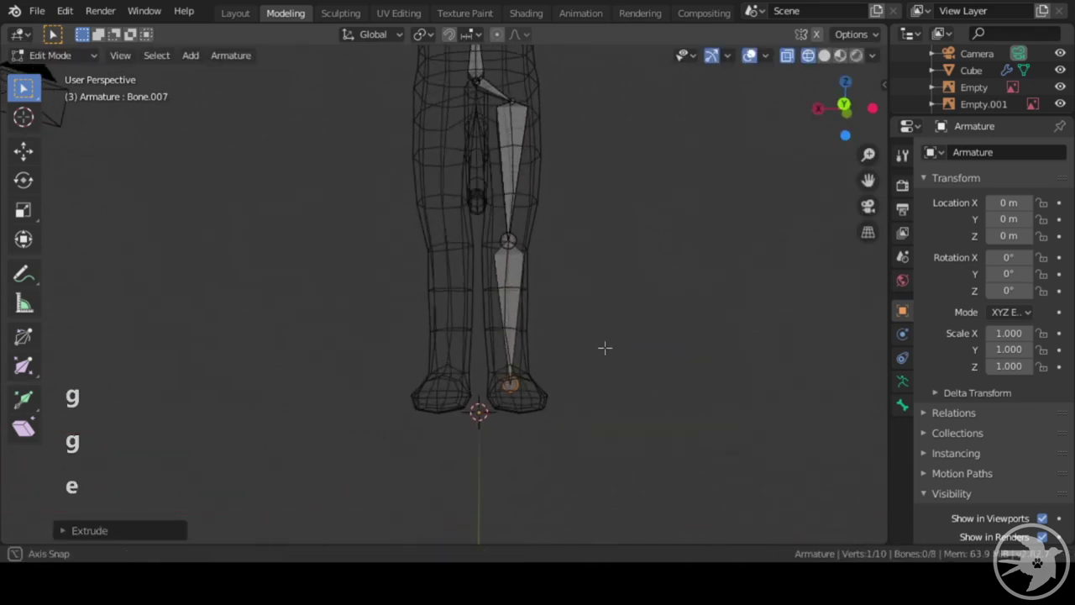
pyautogui.moveTo(605, 350); pyautogui.dragTo(614, 396, button='middle')
pyautogui.press('g')
pyautogui.click(538, 391)
pyautogui.press('g')
pyautogui.click(500, 409)
# - Extrude a foot bone from the ankle forward toward the toes
pyautogui.press('e')
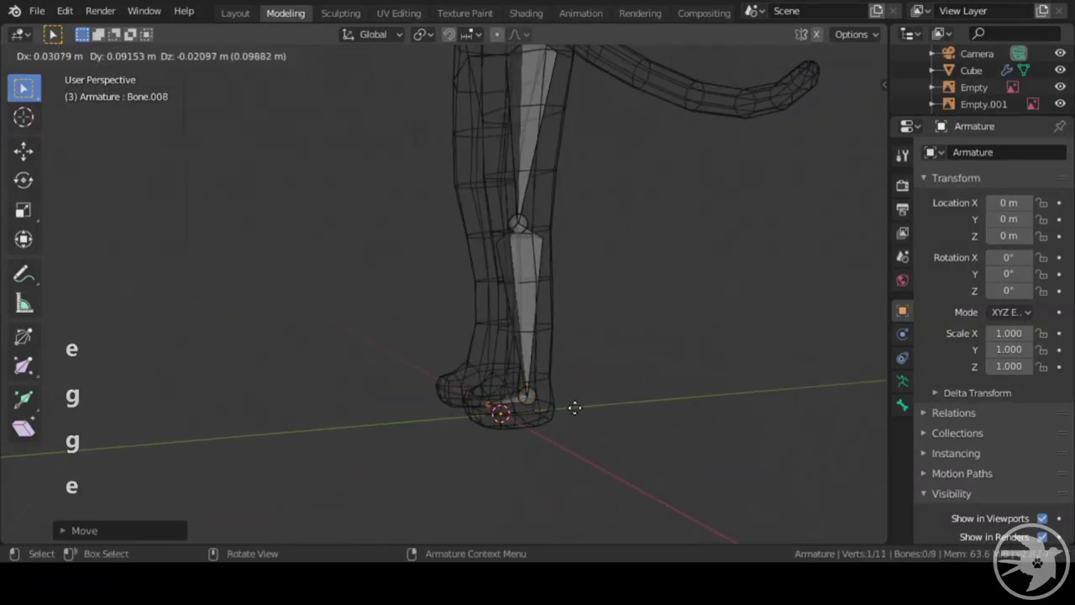
pyautogui.click(547, 413)
pyautogui.scroll(2, 547, 413)
pyautogui.keyDown('shift'); pyautogui.moveTo(547, 412); pyautogui.dragTo(506, 305, button='middle'); pyautogui.keyUp('shift')
pyautogui.scroll(-3, 459, 412)
pyautogui.scroll(-2, 469, 288)
pyautogui.scroll(4, 533, 364)
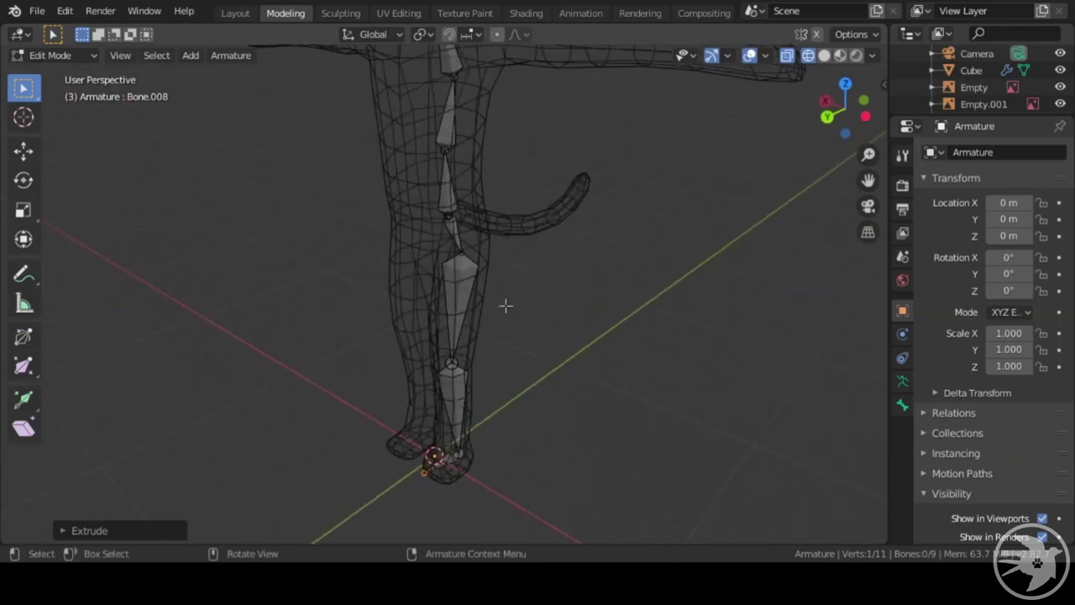
# - Rename the shin bone as Bone.007.L
pyautogui.click(453, 307)
pyautogui.click(452, 380)
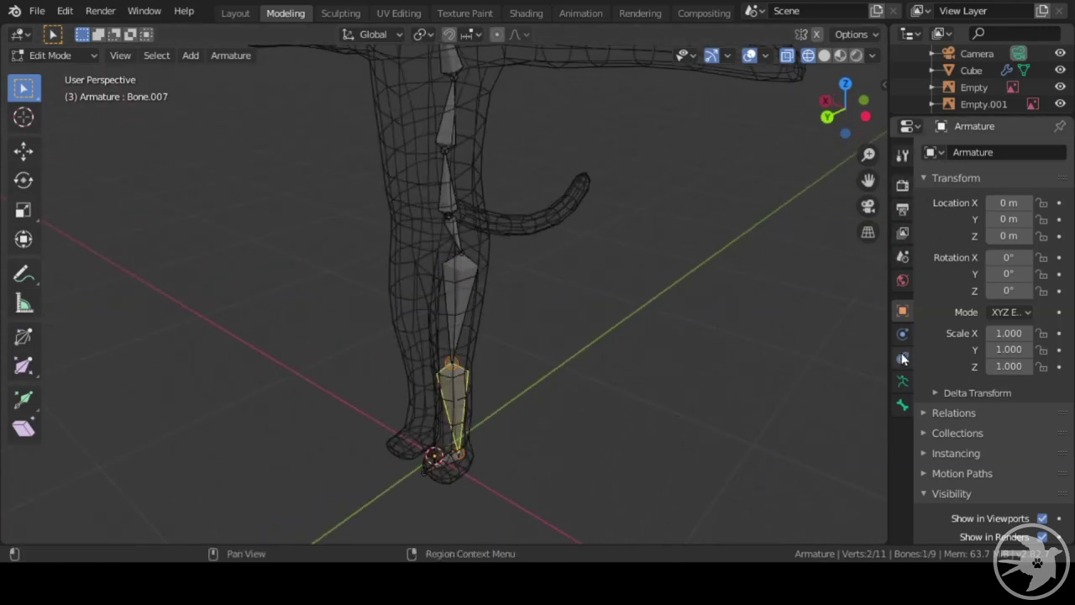
pyautogui.click(902, 406)
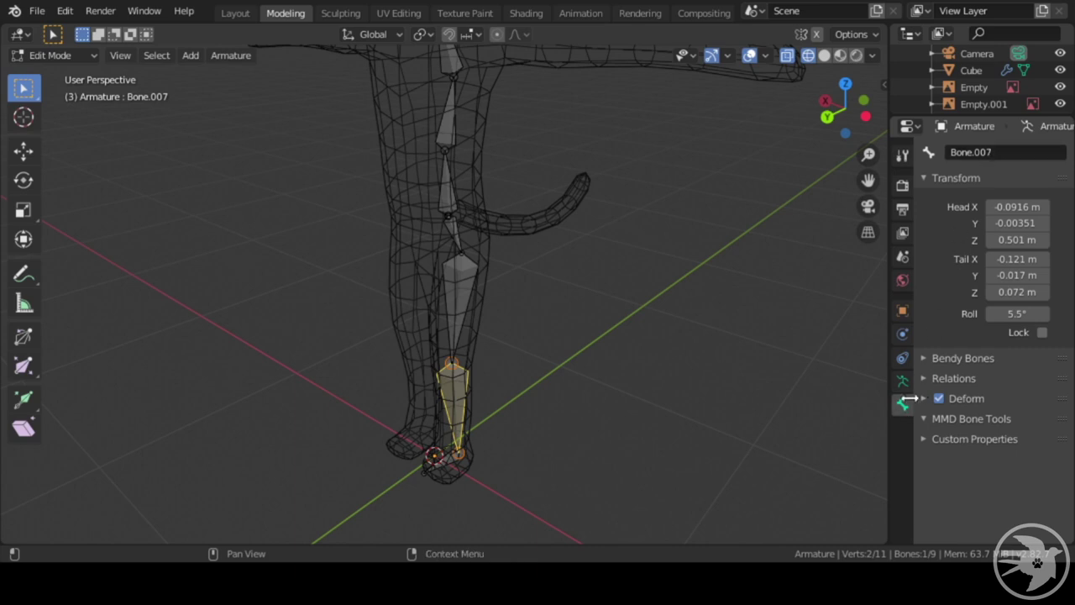
pyautogui.keyDown('shift'); pyautogui.moveTo(552, 247); pyautogui.dragTo(571, 290, button='middle'); pyautogui.keyUp('shift')
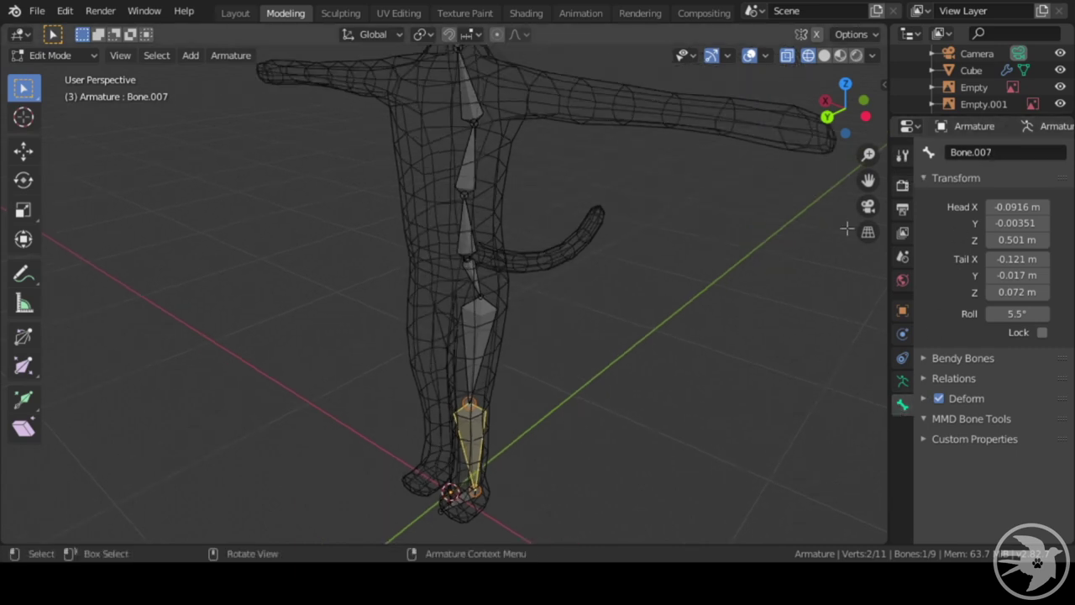
pyautogui.click(1003, 152)
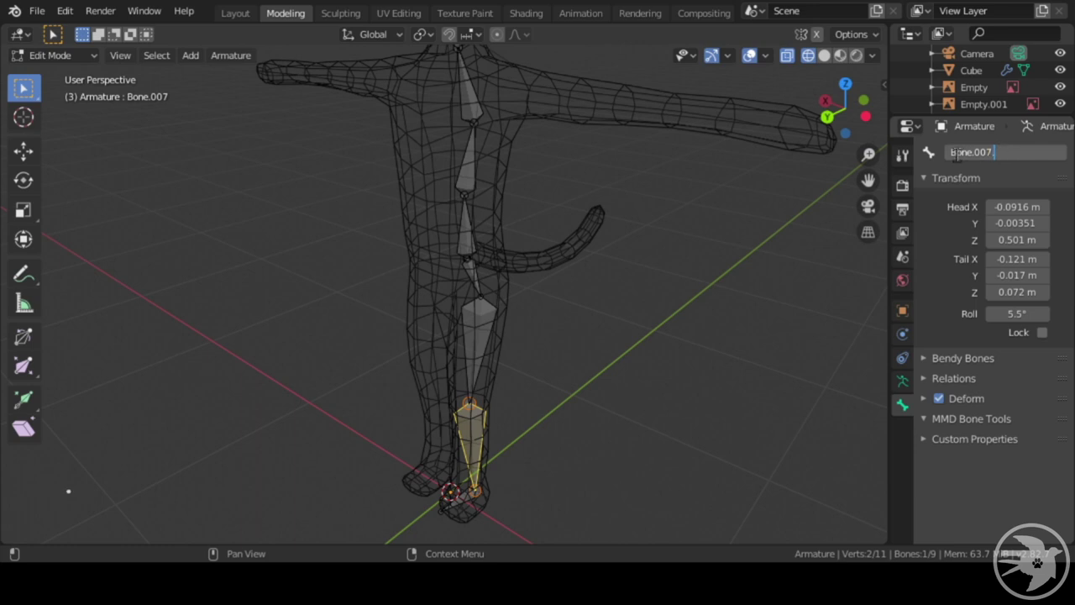
pyautogui.write('.L')
pyautogui.press('Return')
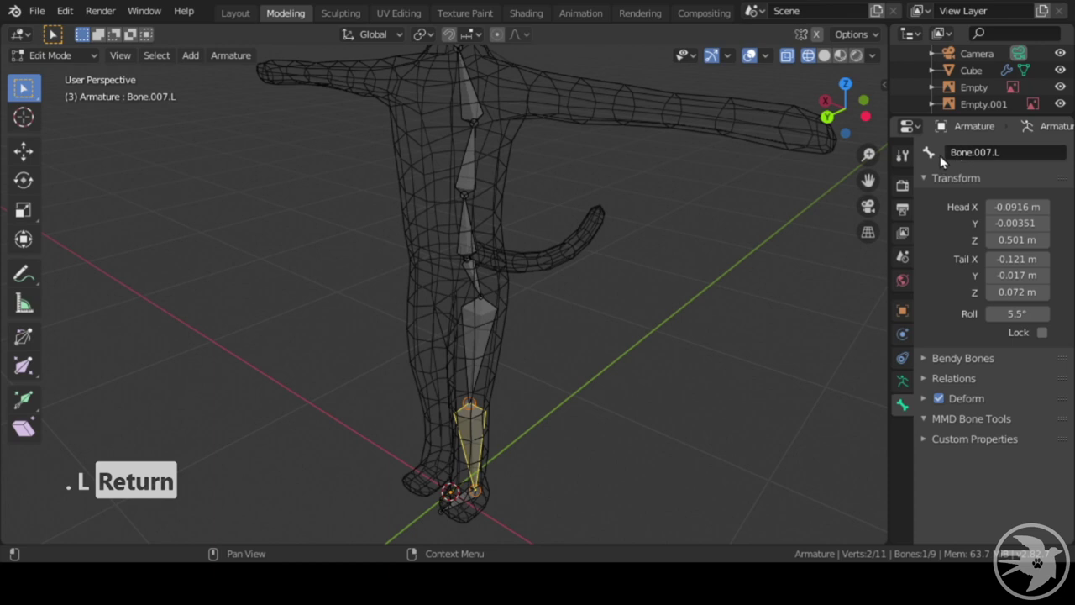
# - Leave armature editing for Object Mode, select the whole armature and inspect the skeleton inside the cat
pyautogui.click(481, 334)
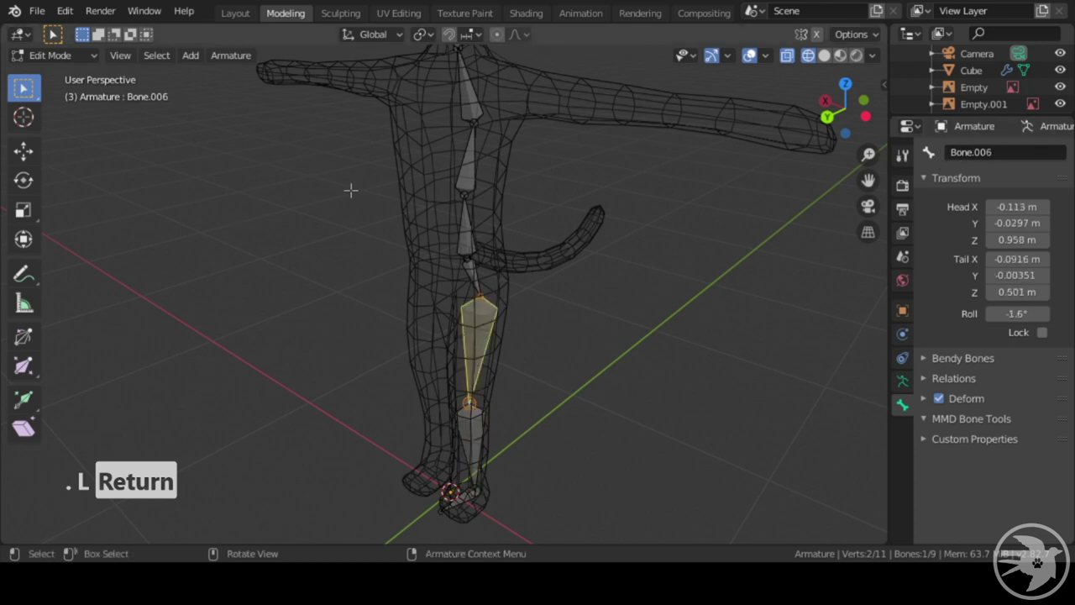
pyautogui.click(231, 55)
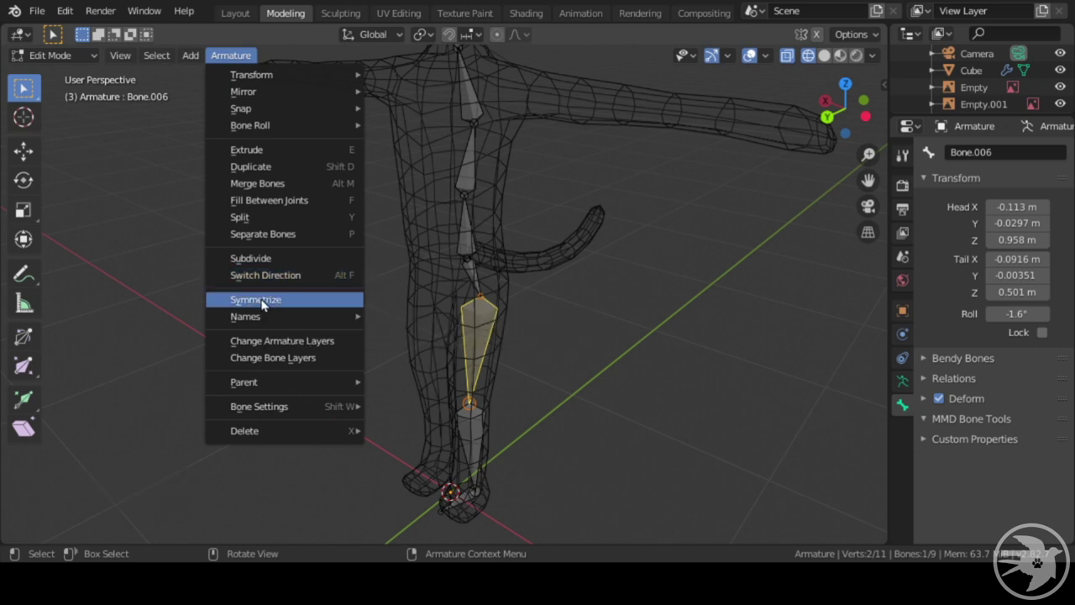
pyautogui.press('Tab')
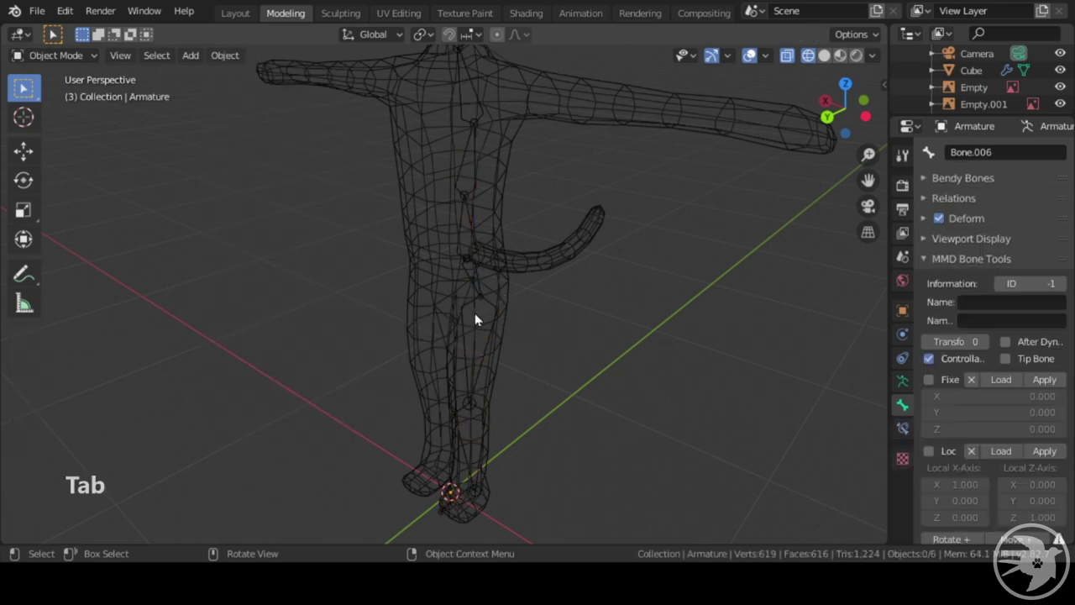
pyautogui.click(491, 314)
pyautogui.click(492, 313)
pyautogui.moveTo(540, 263); pyautogui.dragTo(460, 267, button='middle')
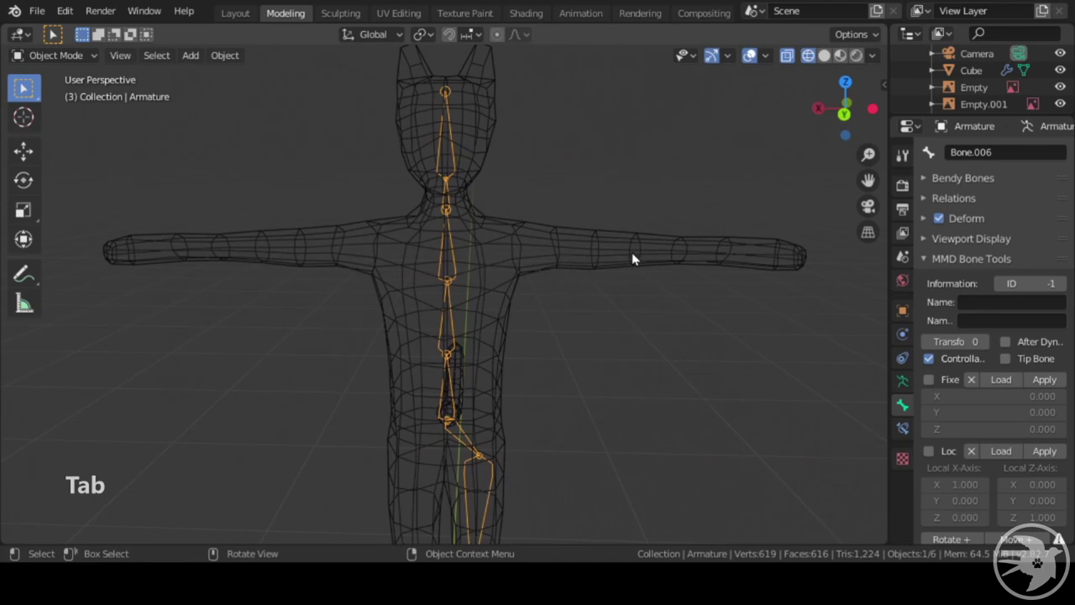
pyautogui.moveTo(670, 263); pyautogui.dragTo(520, 320, button='middle')
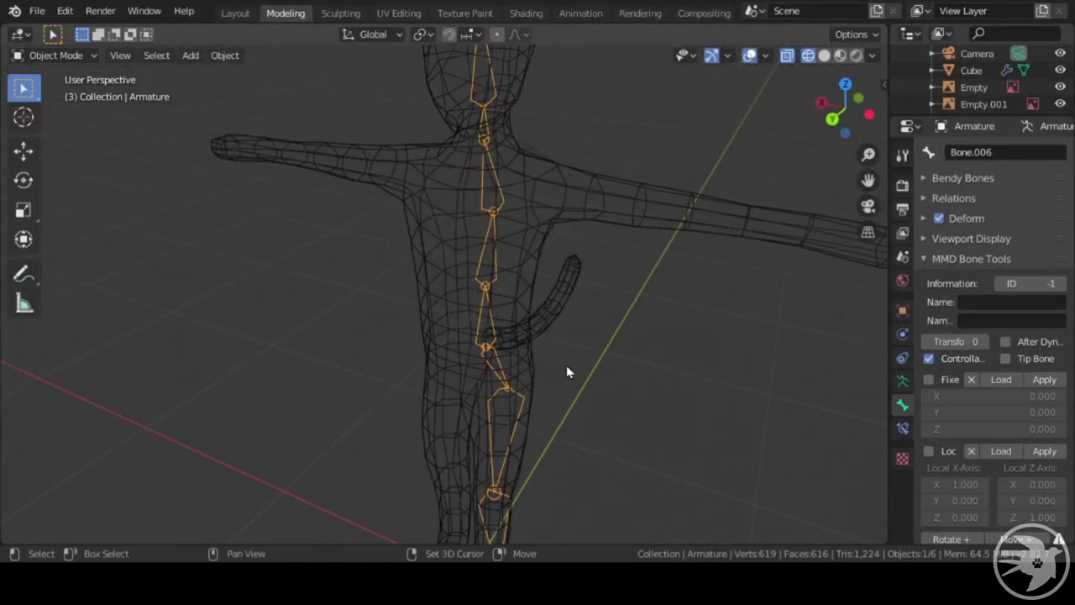
pyautogui.keyDown('shift'); pyautogui.moveTo(567, 367); pyautogui.dragTo(551, 315, button='middle'); pyautogui.keyUp('shift')
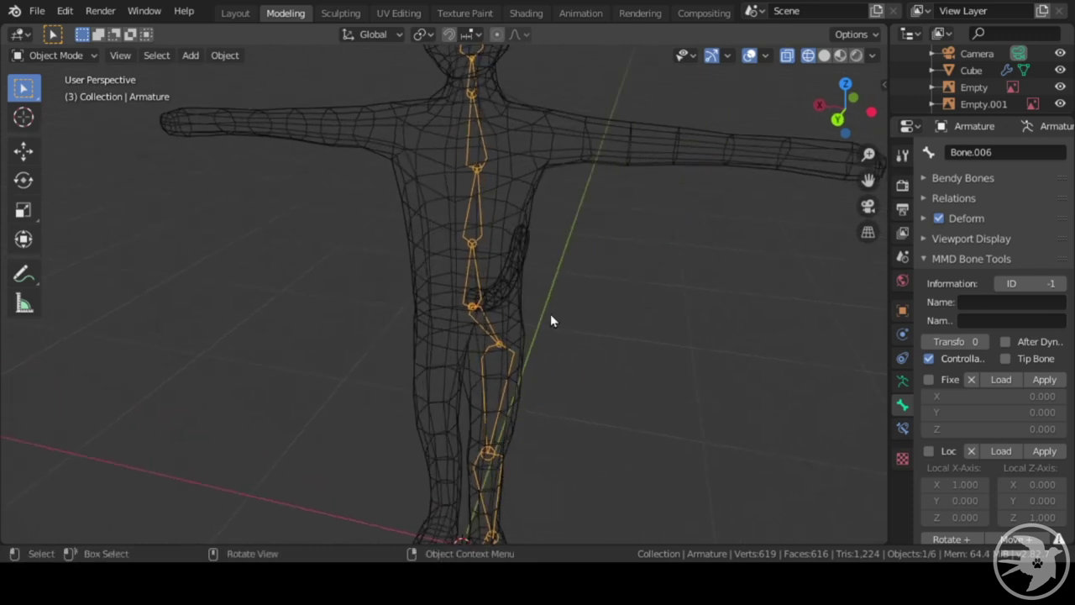
# - Parent the cat mesh to the armature using Armature Deform With Automatic Weights, and clear the selection
pyautogui.click(454, 304)
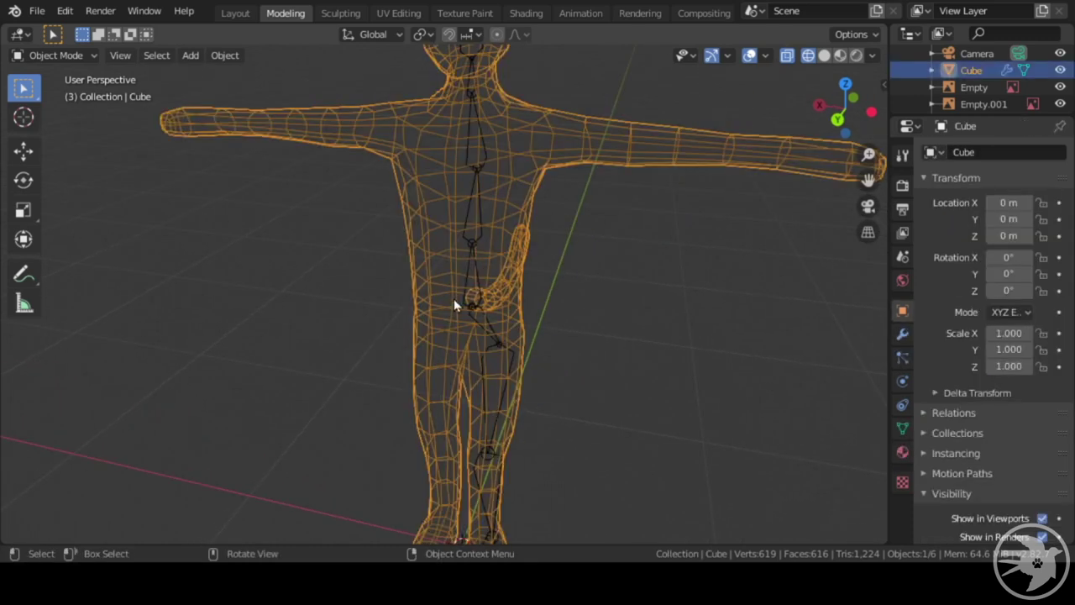
pyautogui.keyDown('shift'); pyautogui.click(469, 240); pyautogui.keyUp('shift')
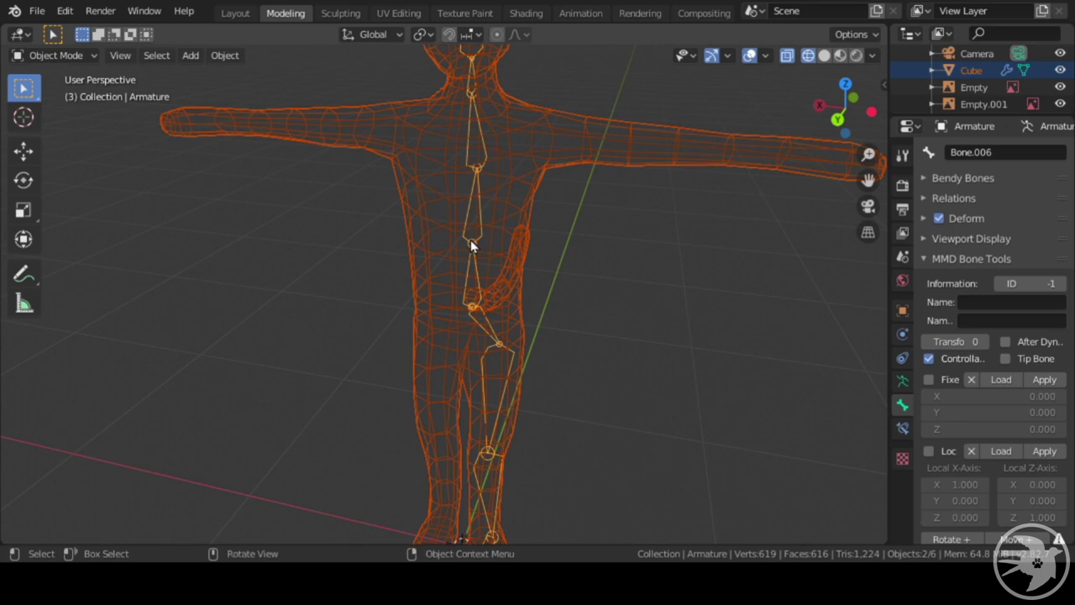
pyautogui.hotkey('ctrl', 'p')
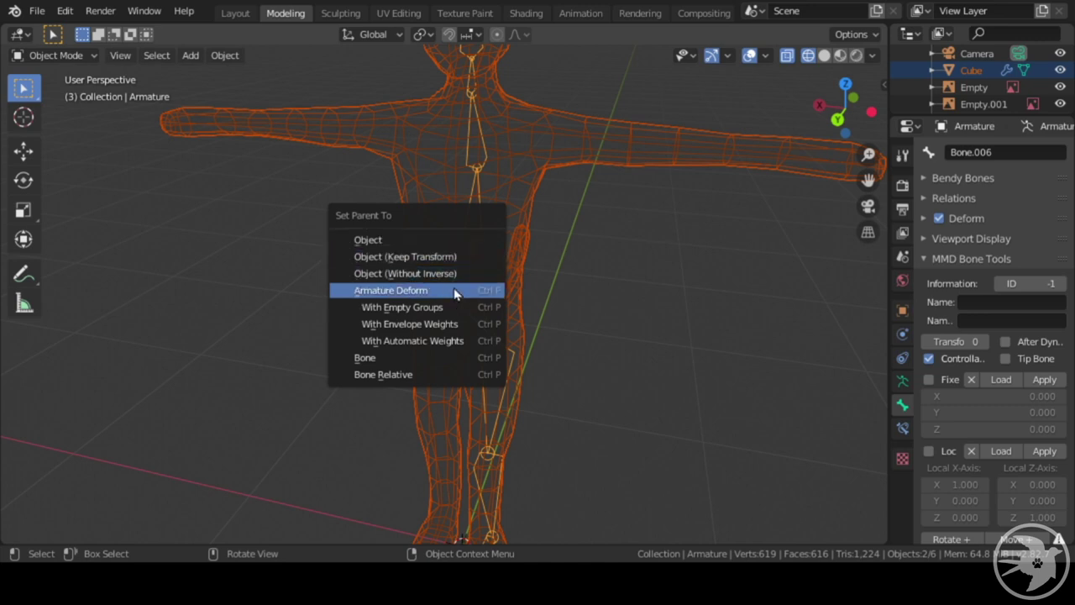
pyautogui.click(436, 345)
pyautogui.keyDown('shift'); pyautogui.moveTo(541, 342); pyautogui.dragTo(496, 198, button='middle'); pyautogui.keyUp('shift')
pyautogui.hotkey('alt', 'a')
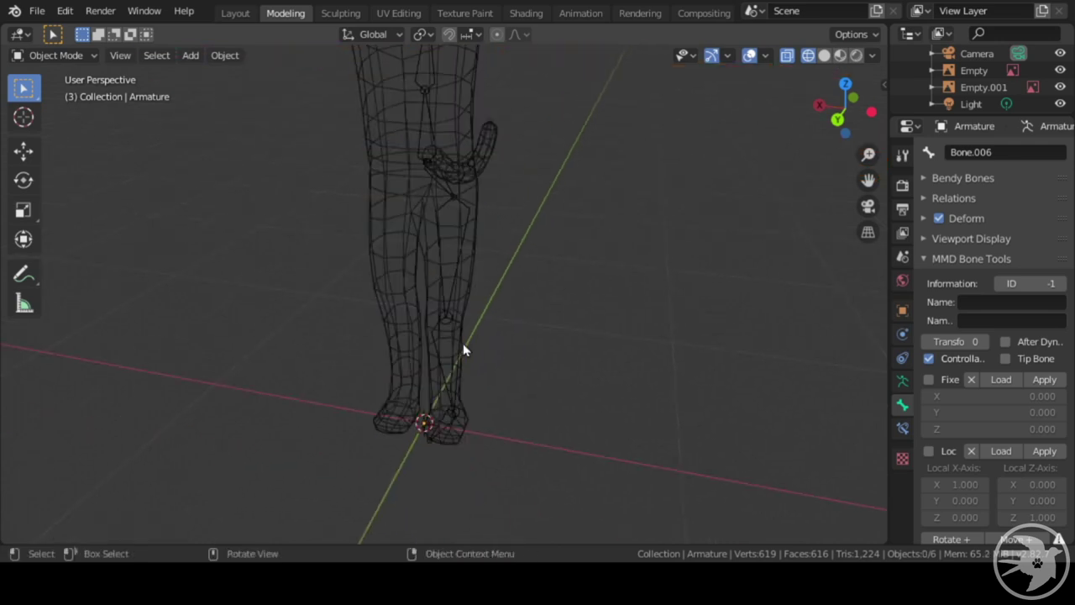
# - Select the armature at the cat's knee and switch it to Pose Mode
pyautogui.click(456, 345)
pyautogui.click(448, 323)
pyautogui.moveTo(447, 330); pyautogui.dragTo(495, 336, button='middle')
pyautogui.click(453, 338)
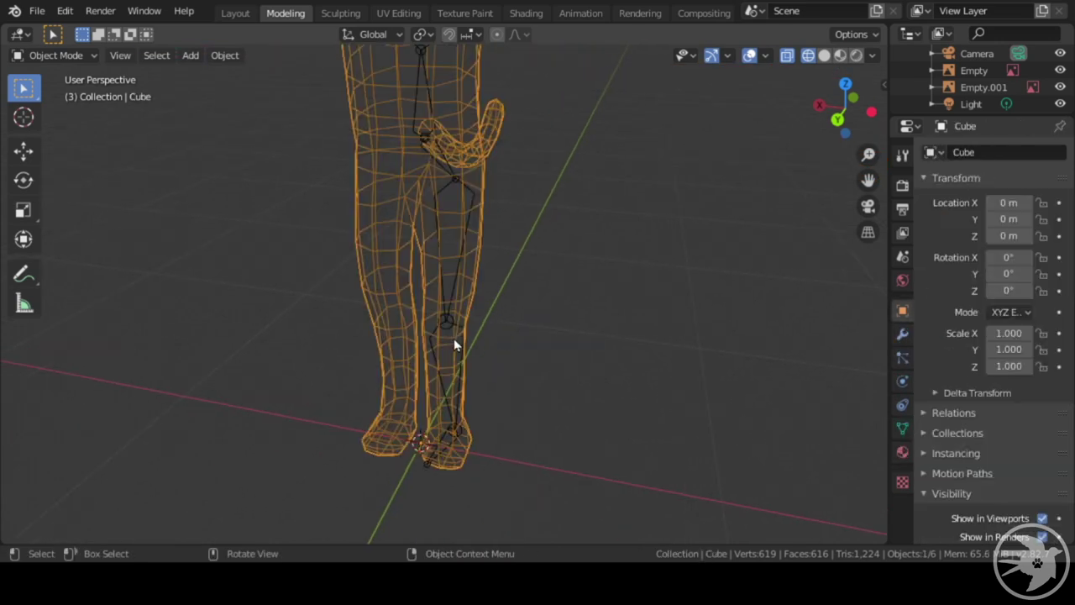
pyautogui.click(445, 325)
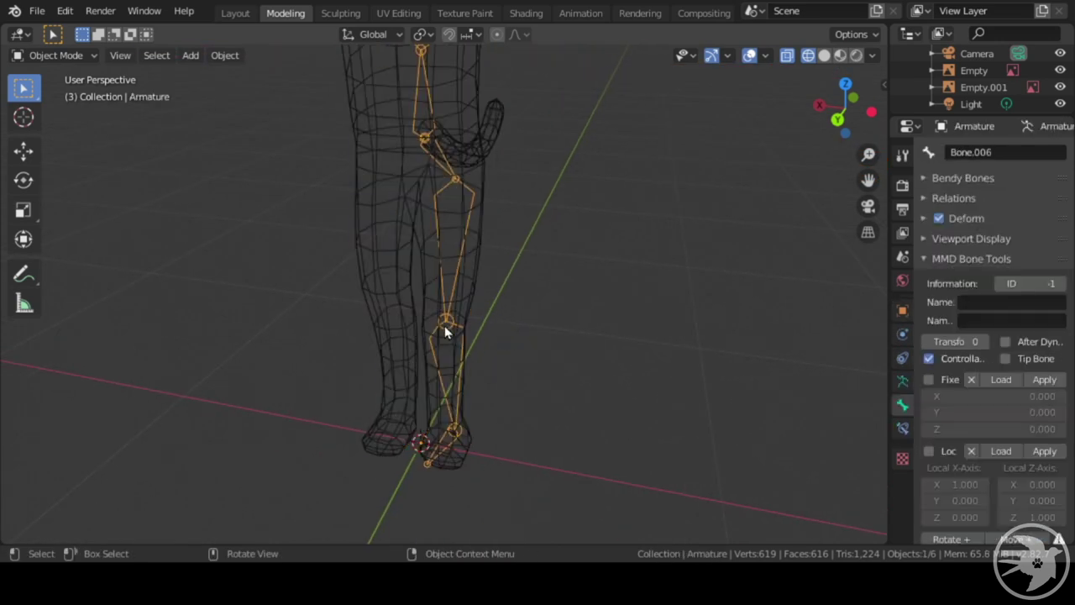
pyautogui.click(60, 55)
pyautogui.click(55, 112)
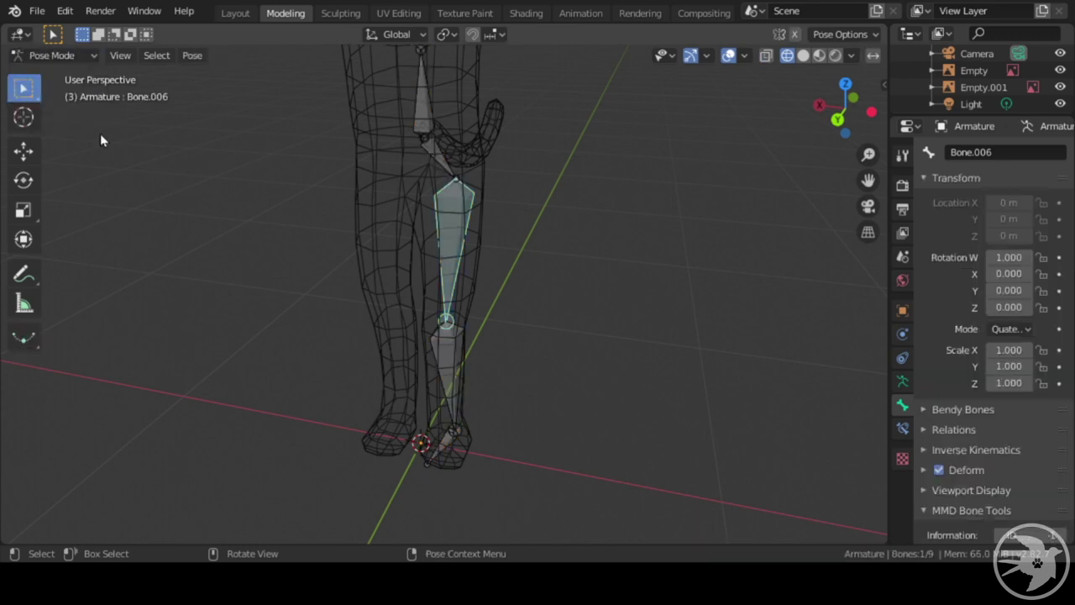
# - Try swinging the shin bone to test how the lower legs deform, cancelling each move
pyautogui.click(437, 348)
pyautogui.press('g')
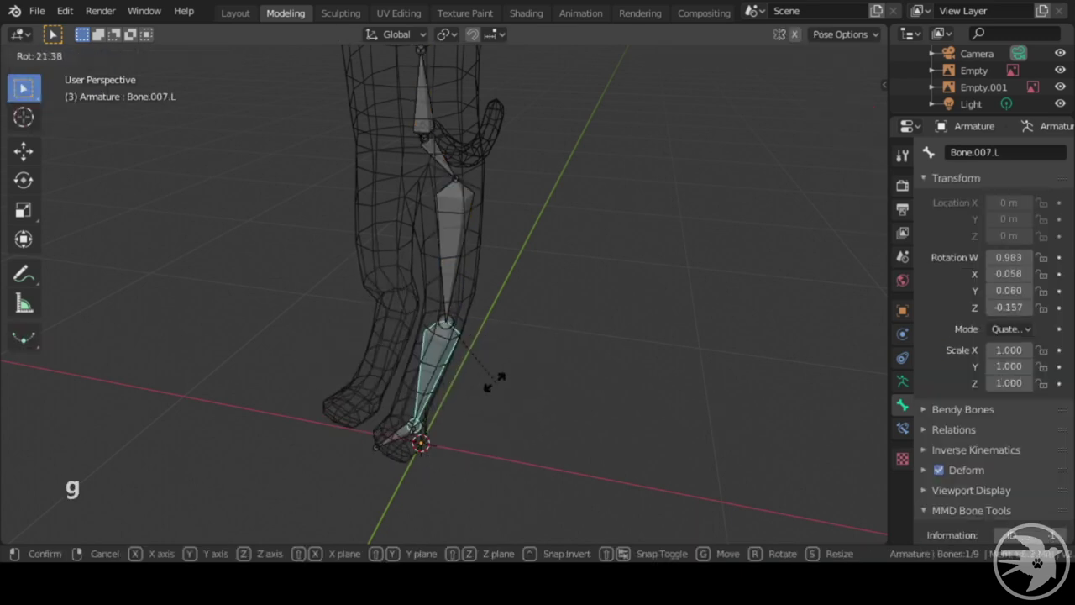
pyautogui.rightClick(537, 377)
pyautogui.scroll(2, 543, 377)
pyautogui.keyDown('shift'); pyautogui.moveTo(543, 377); pyautogui.dragTo(595, 307, button='middle'); pyautogui.keyUp('shift')
pyautogui.press('g')
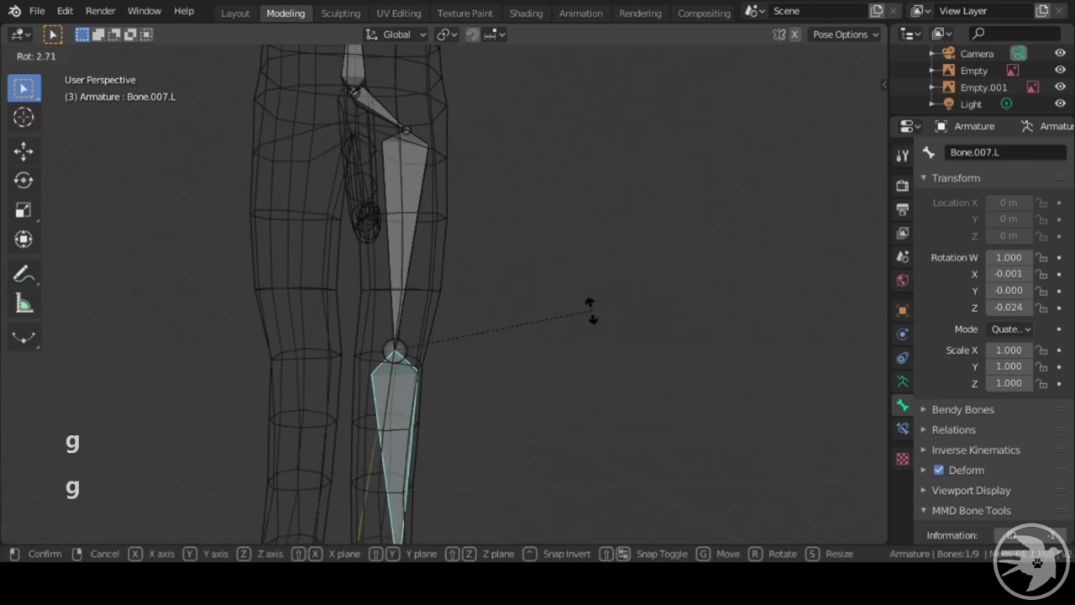
pyautogui.rightClick(609, 290)
# - Pose the thigh bone by swinging it slightly inward toward the body's centre
pyautogui.click(413, 209)
pyautogui.press('g')
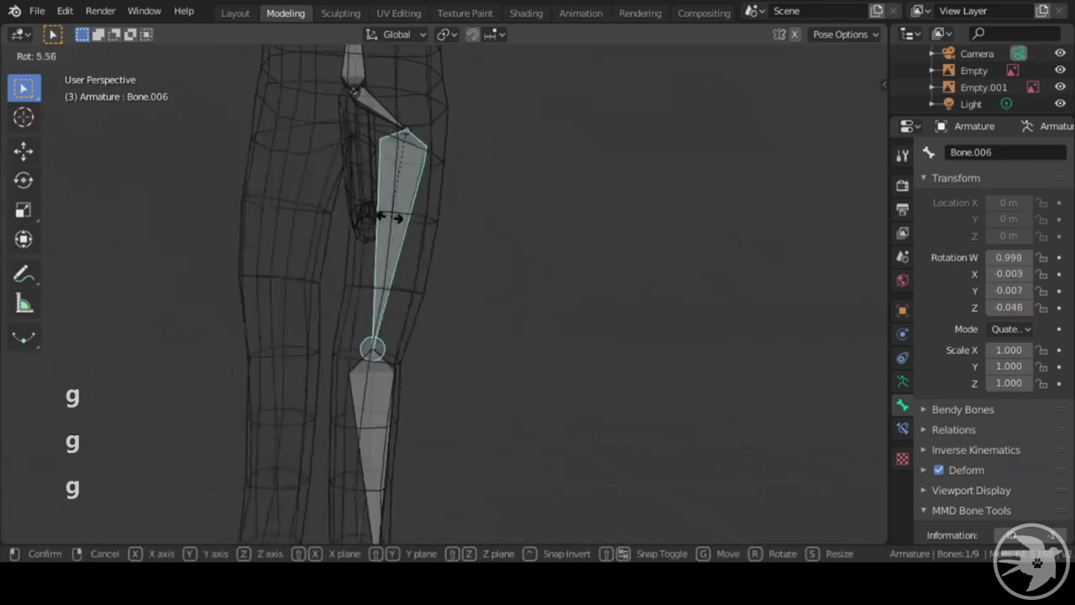
pyautogui.click(386, 216)
# - Tilt the head bone sideways to test the head's deformation
pyautogui.keyDown('shift'); pyautogui.moveTo(462, 260); pyautogui.dragTo(500, 536, button='middle'); pyautogui.keyUp('shift')
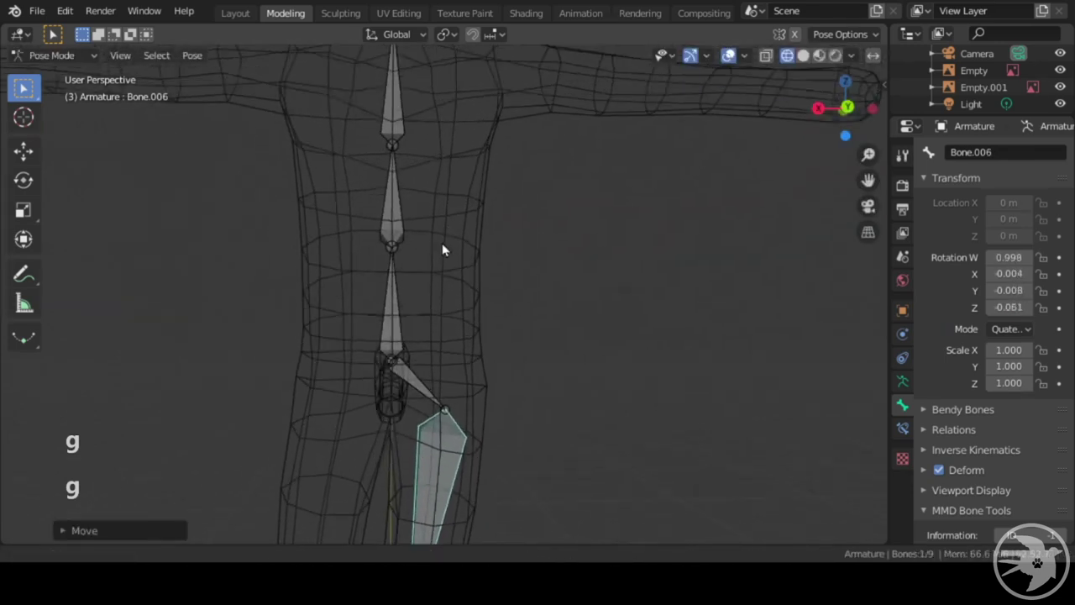
pyautogui.moveTo(443, 244); pyautogui.dragTo(370, 161, button='middle')
pyautogui.click(383, 92)
pyautogui.press('g')
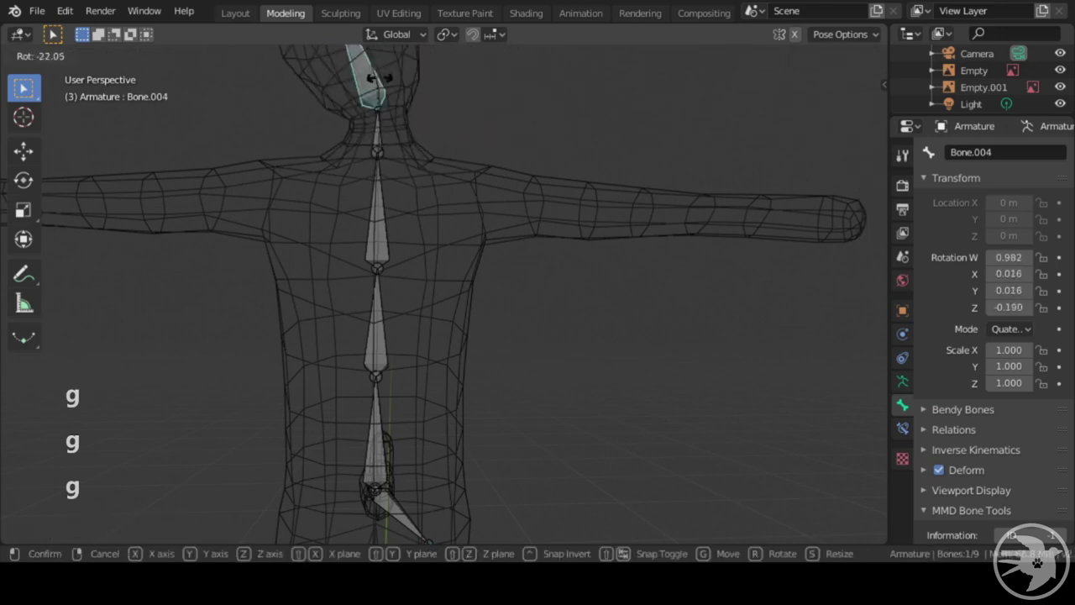
pyautogui.click(411, 92)
# - Bend the spine bones sideways so the upper body leans over with the arms
pyautogui.click(376, 332)
pyautogui.press('g')
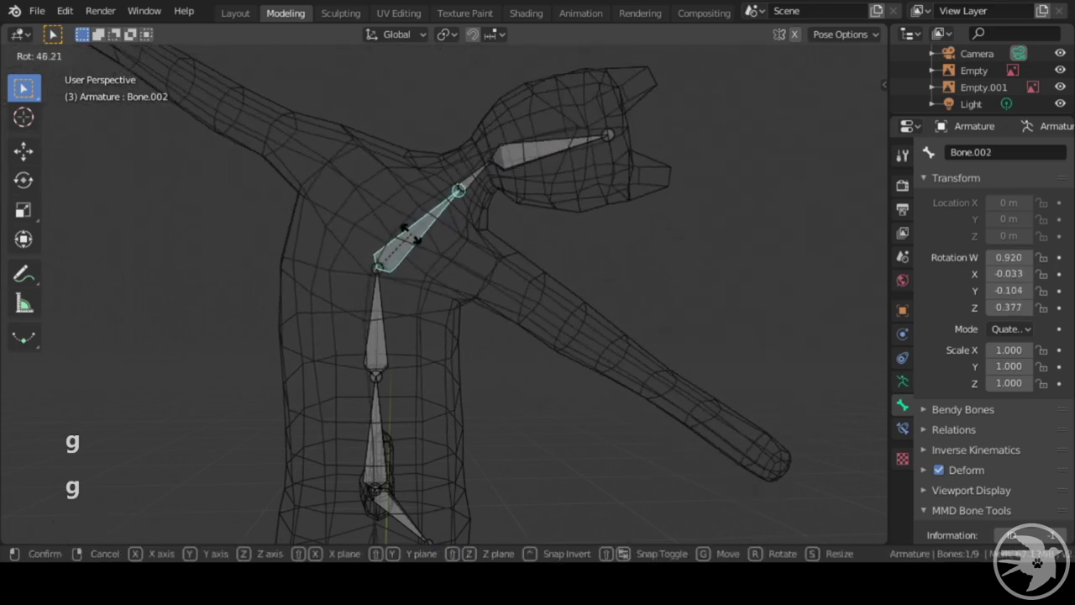
pyautogui.click(481, 315)
# - Refine the leaning pose and rotate the head bone back toward upright
pyautogui.moveTo(481, 316); pyautogui.dragTo(411, 318, button='middle')
pyautogui.click(583, 266)
pyautogui.press('g')
pyautogui.click(584, 178)
pyautogui.press('g')
pyautogui.click(395, 339)
# - Examine how the posed bones deform the cat's torso, head, legs and tail from several angles, with all bones deselected
pyautogui.keyDown('shift'); pyautogui.moveTo(516, 425); pyautogui.dragTo(488, 269, button='middle'); pyautogui.keyUp('shift')
pyautogui.scroll(-4, 547, 428)
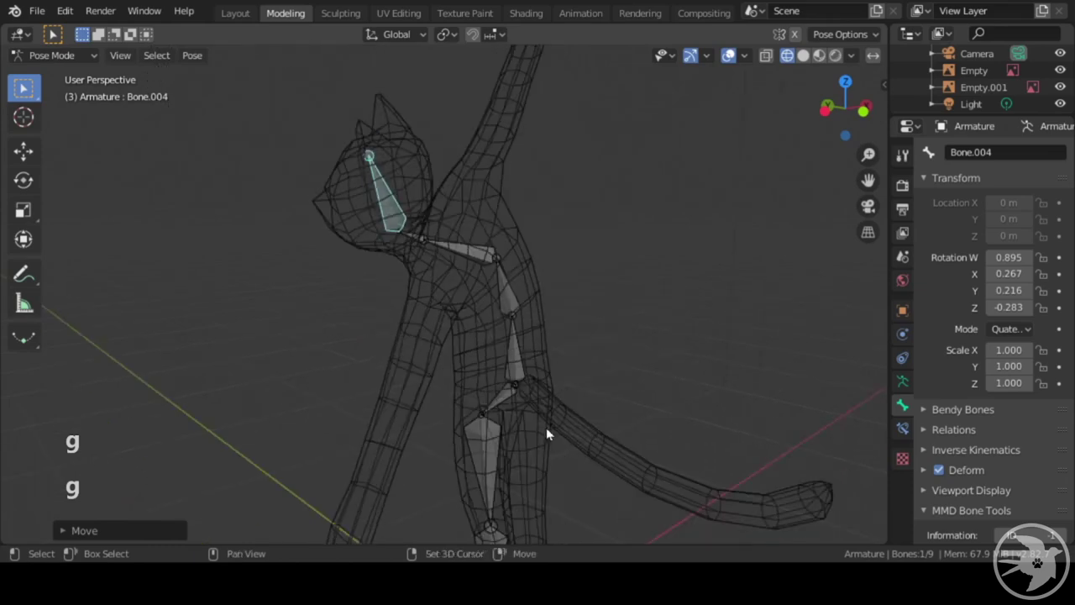
pyautogui.keyDown('shift'); pyautogui.moveTo(496, 446); pyautogui.dragTo(465, 330, button='middle'); pyautogui.keyUp('shift')
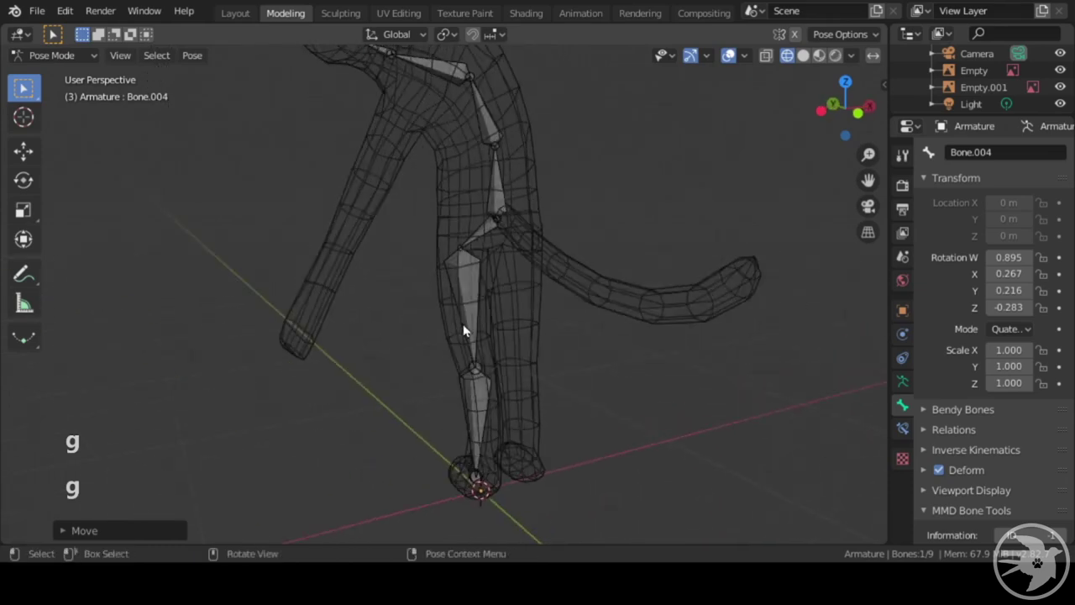
pyautogui.moveTo(463, 86); pyautogui.dragTo(366, 338, button='middle')
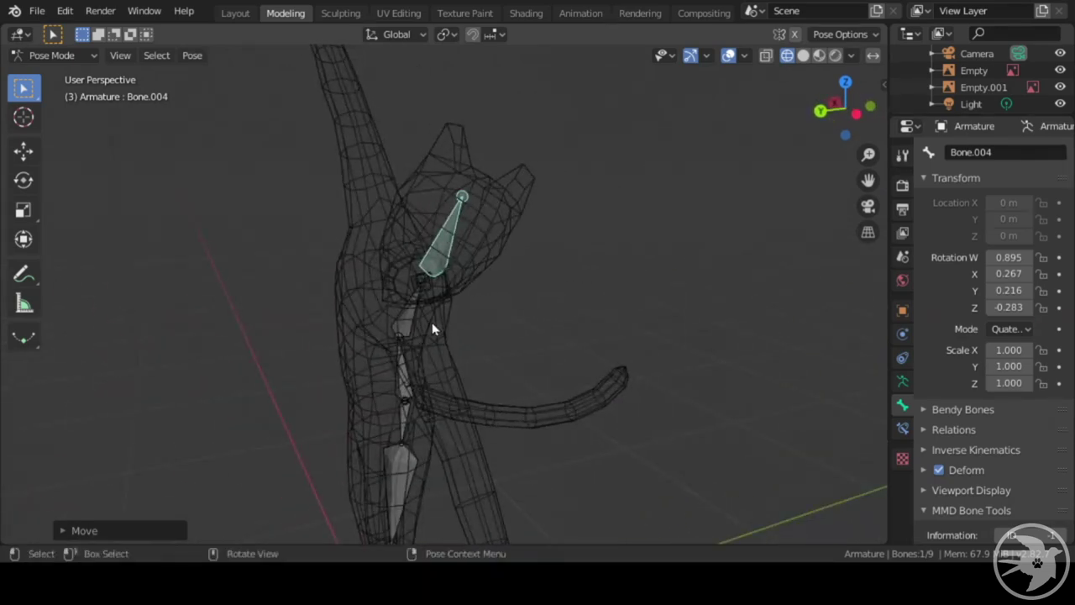
pyautogui.moveTo(433, 329); pyautogui.dragTo(337, 279, button='middle')
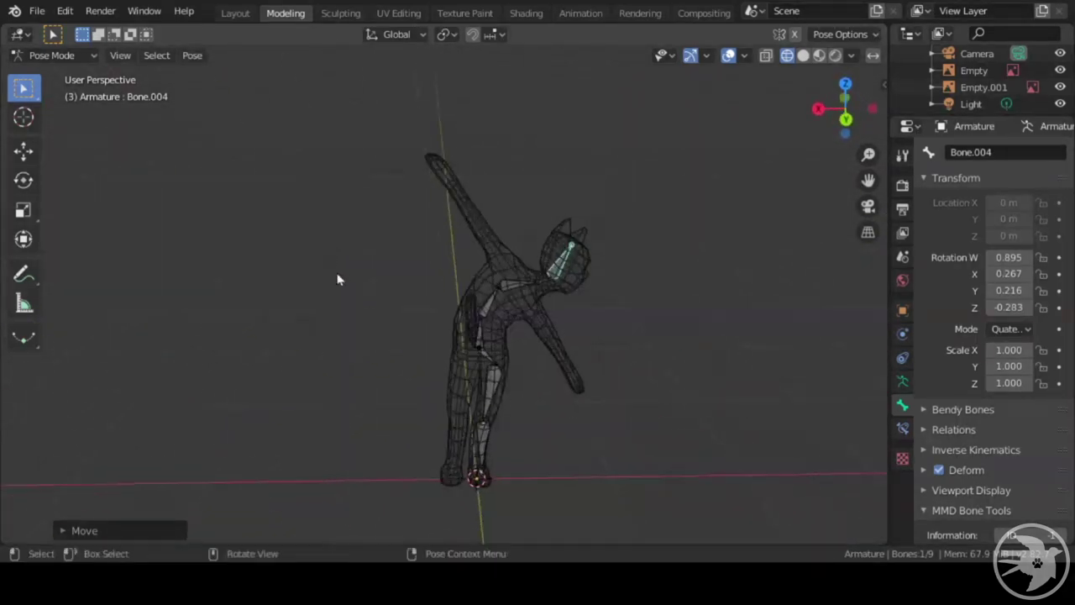
pyautogui.scroll(6, 337, 273)
pyautogui.keyDown('shift'); pyautogui.moveTo(568, 401); pyautogui.dragTo(384, 339, button='middle'); pyautogui.keyUp('shift')
pyautogui.scroll(-4, 384, 338)
pyautogui.moveTo(462, 307); pyautogui.dragTo(430, 280, button='middle')
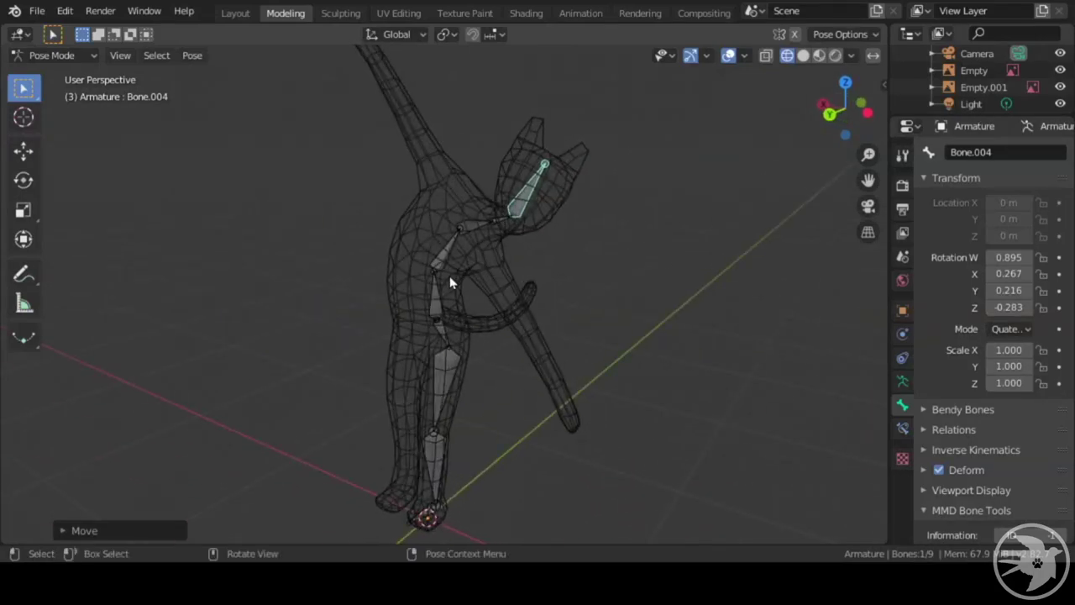
pyautogui.scroll(-4, 449, 277)
pyautogui.click(355, 285)
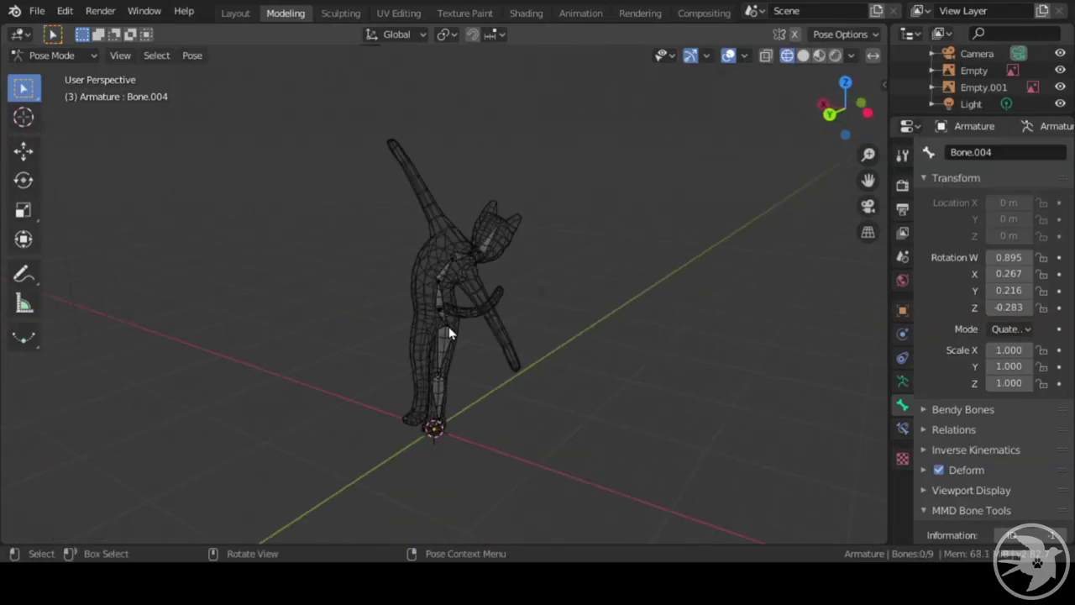
pyautogui.scroll(8, 448, 327)
pyautogui.moveTo(461, 337); pyautogui.dragTo(578, 236, button='middle')
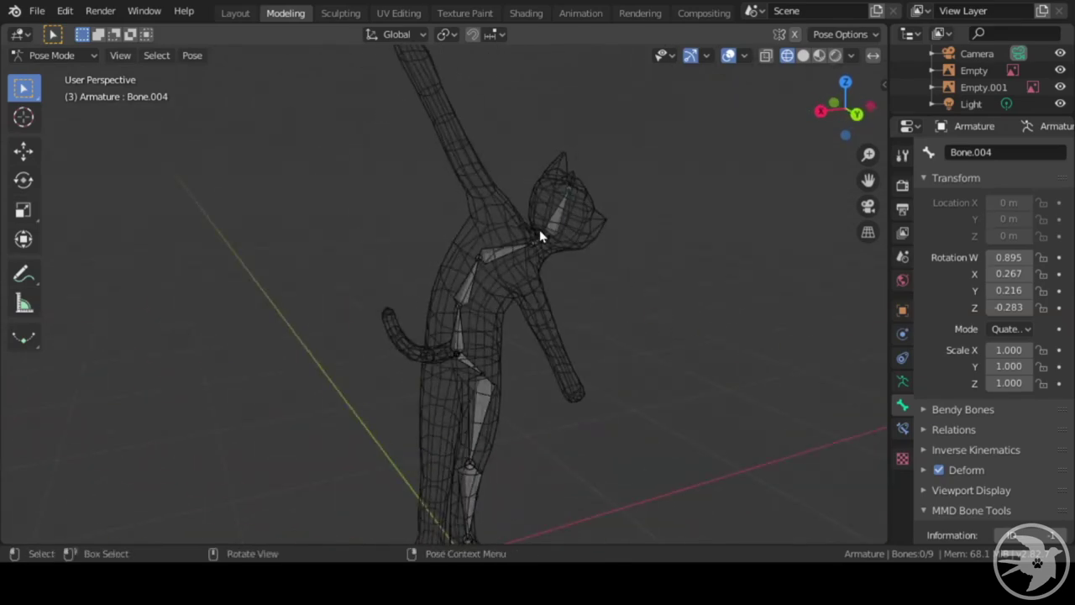
pyautogui.click(425, 268)
pyautogui.moveTo(425, 269); pyautogui.dragTo(449, 338, button='middle')
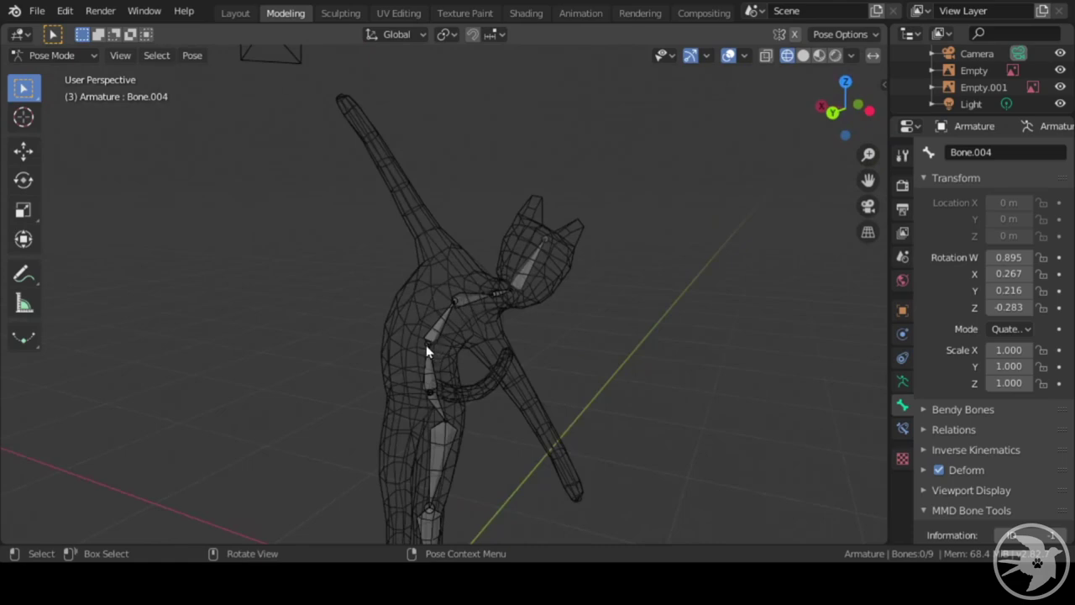
pyautogui.moveTo(361, 347); pyautogui.dragTo(415, 291, button='middle')
pyautogui.moveTo(589, 333); pyautogui.dragTo(503, 346, button='middle')
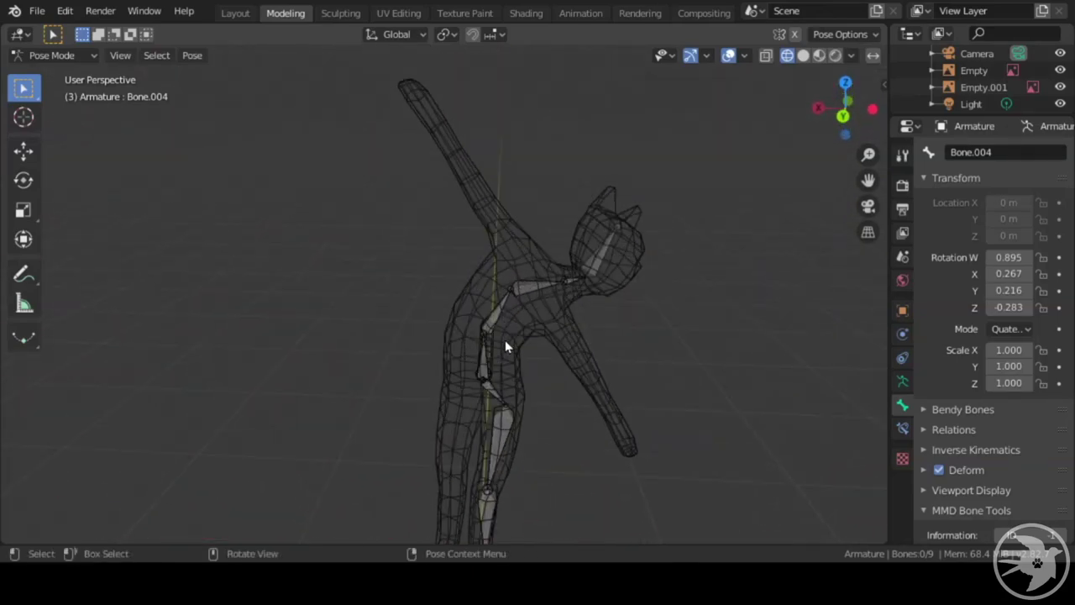